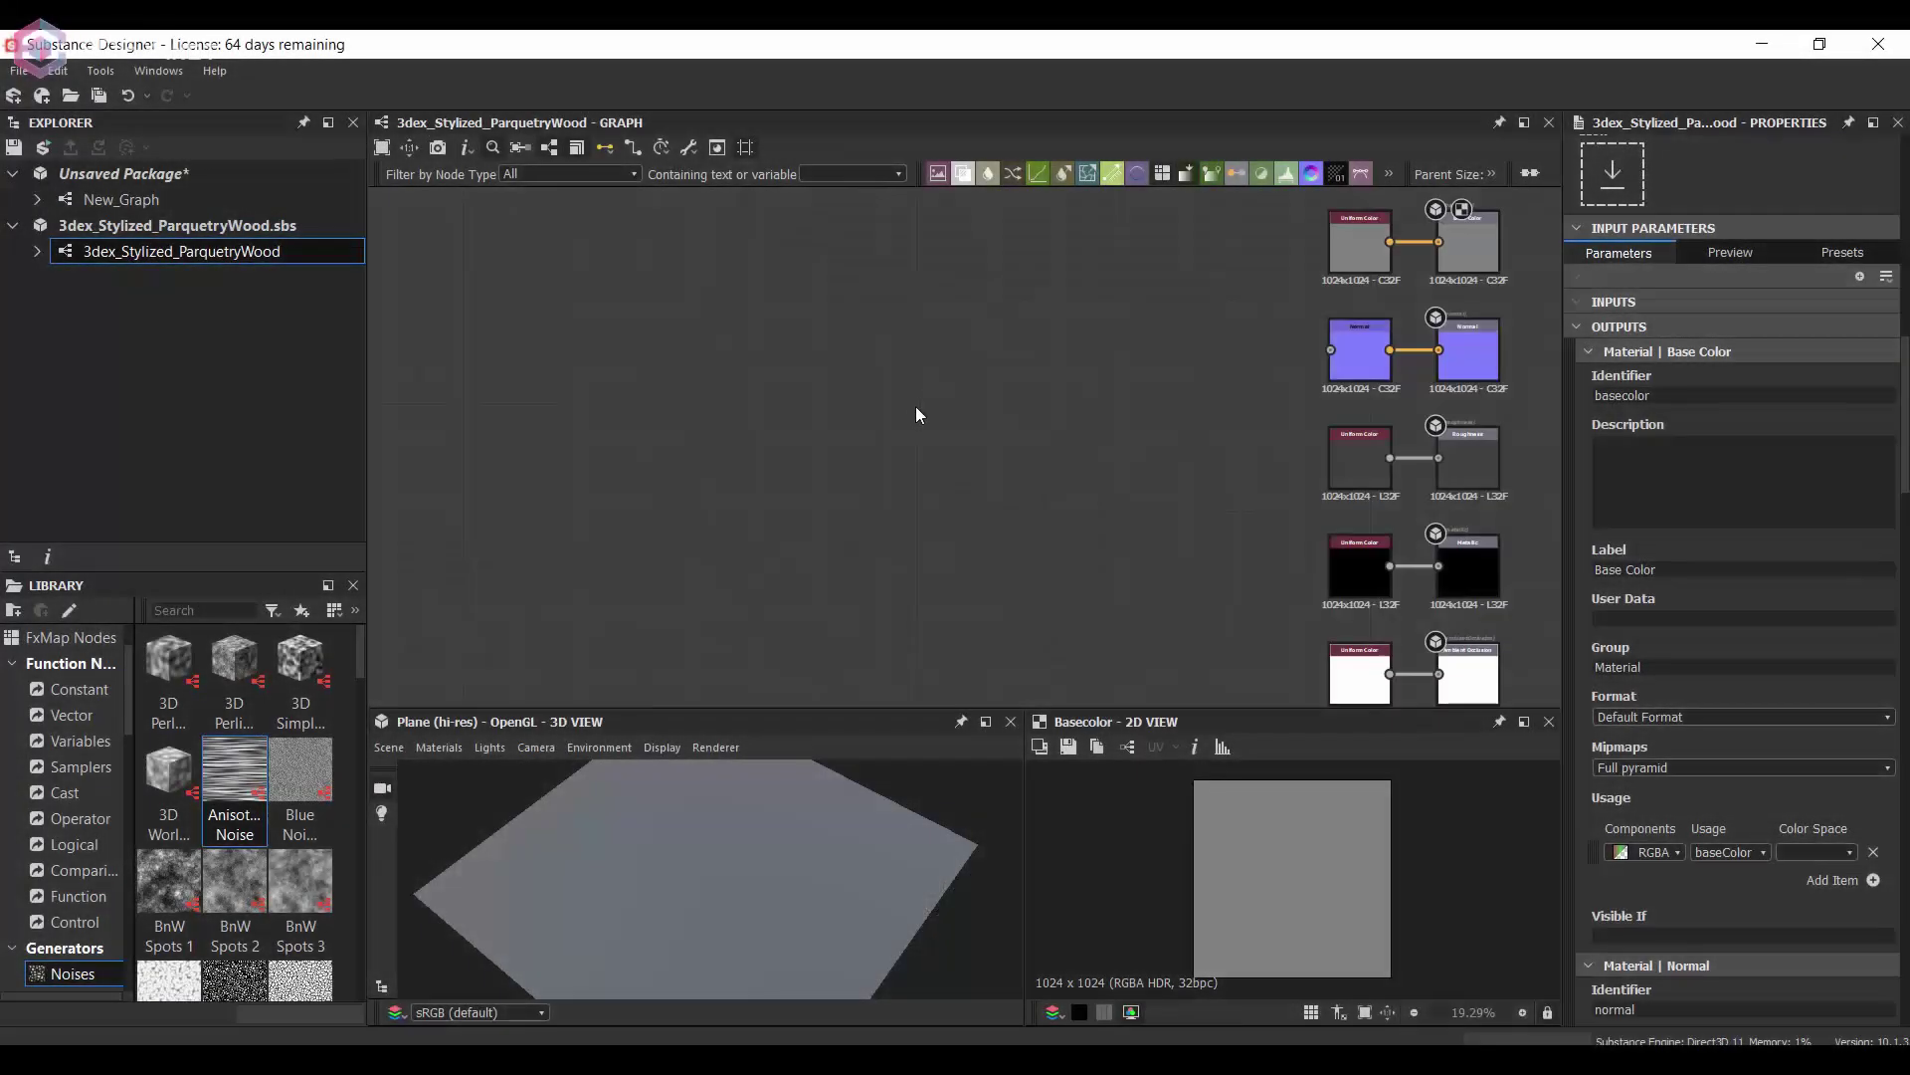
- Add a Tile Sampler node to the graph with an X Amount of 1 and a Y Amount of 5
key("space")
type("tile sampler")
key("Return")
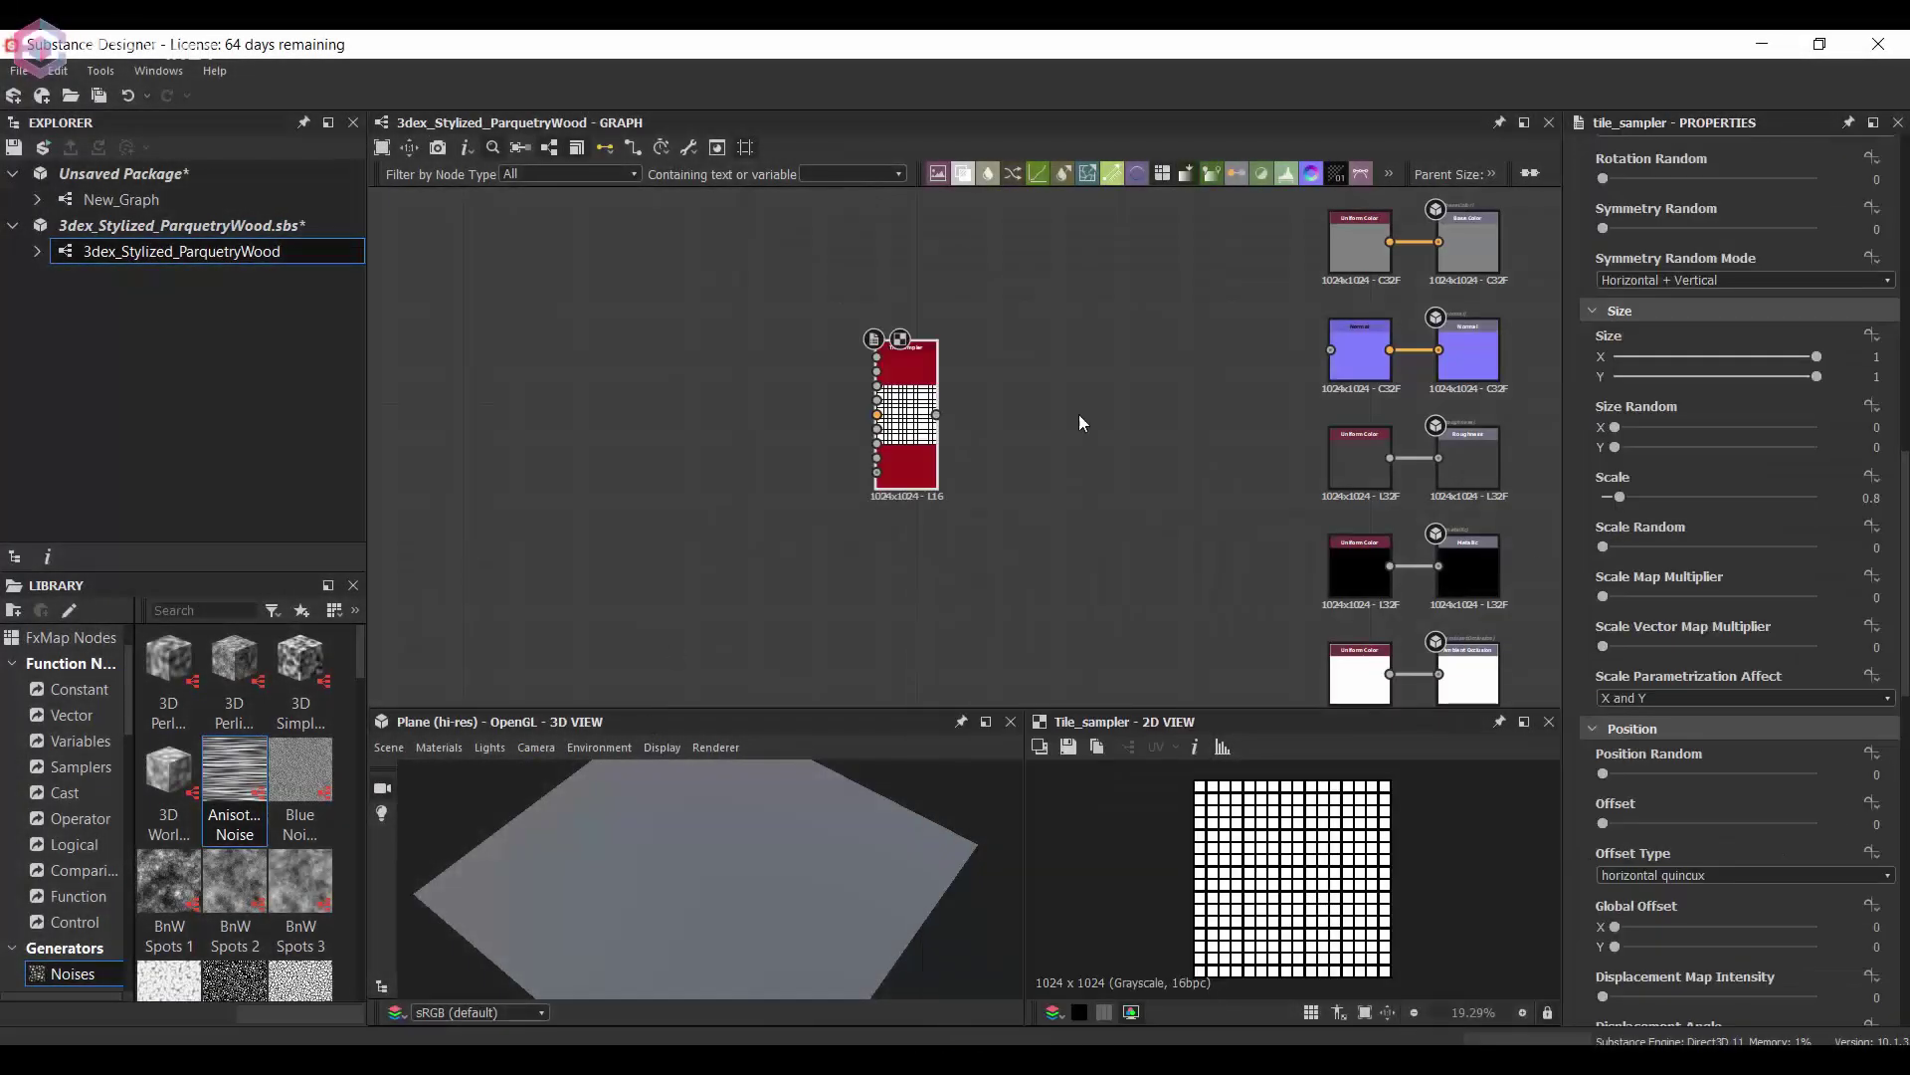
scroll(1712, 473, "up", 5)
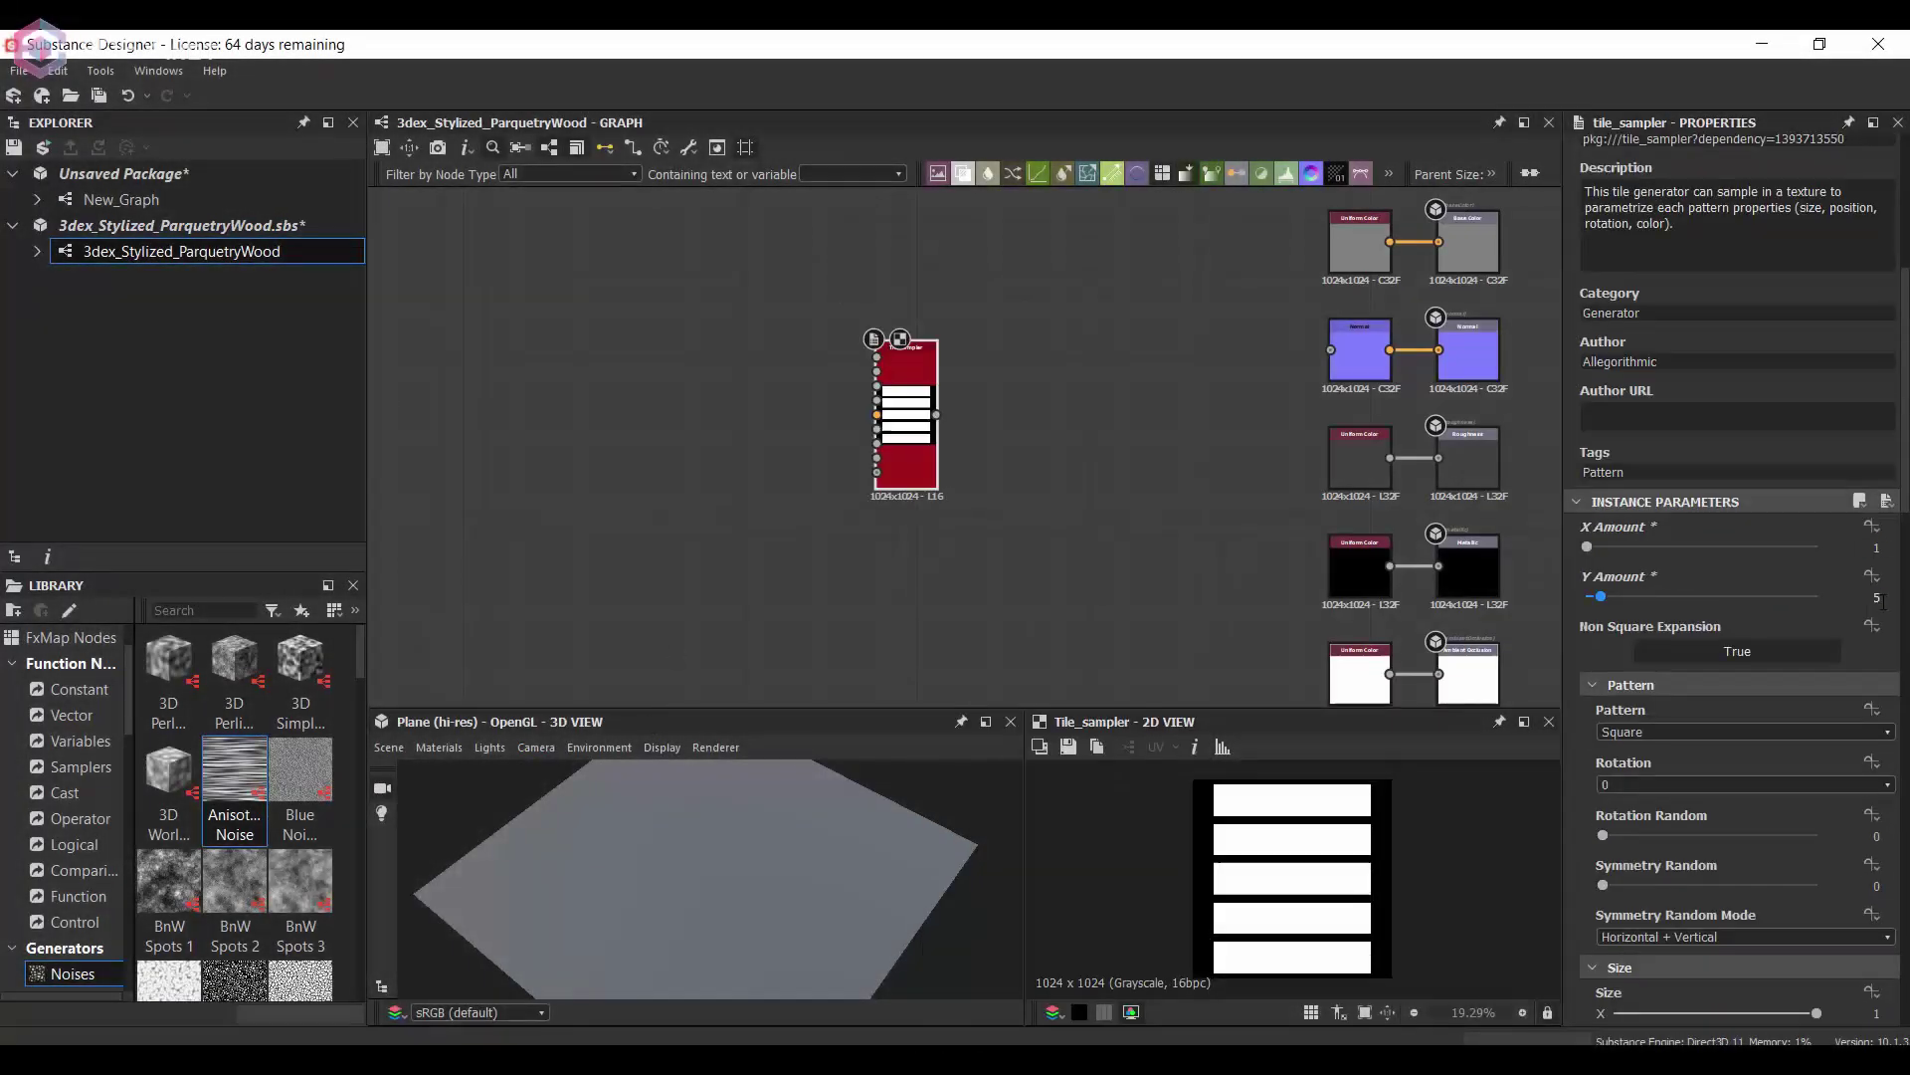
- Rotate the Tile Sampler's tiles 45 degrees and reduce their scale until the planks fit together without overlapping
scroll(1717, 743, "down", 10)
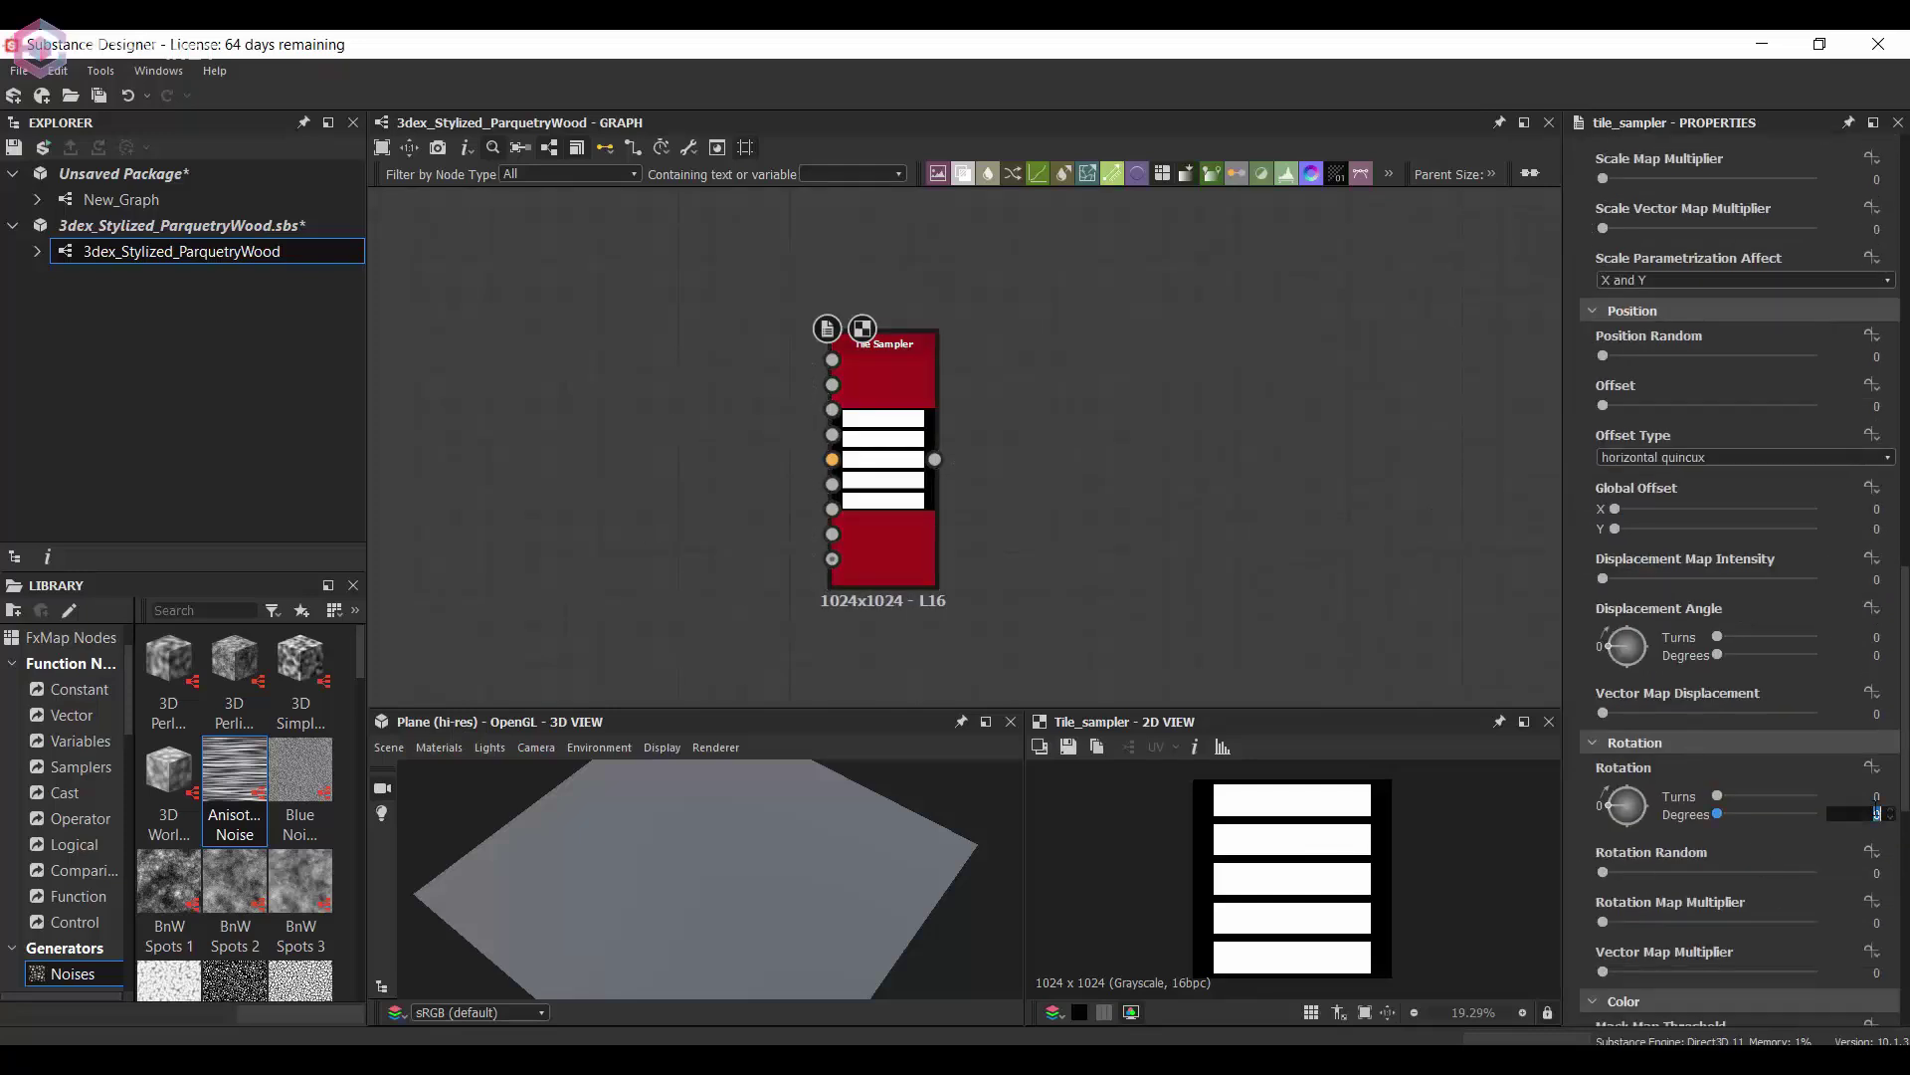
scroll(1687, 403, "up", 2)
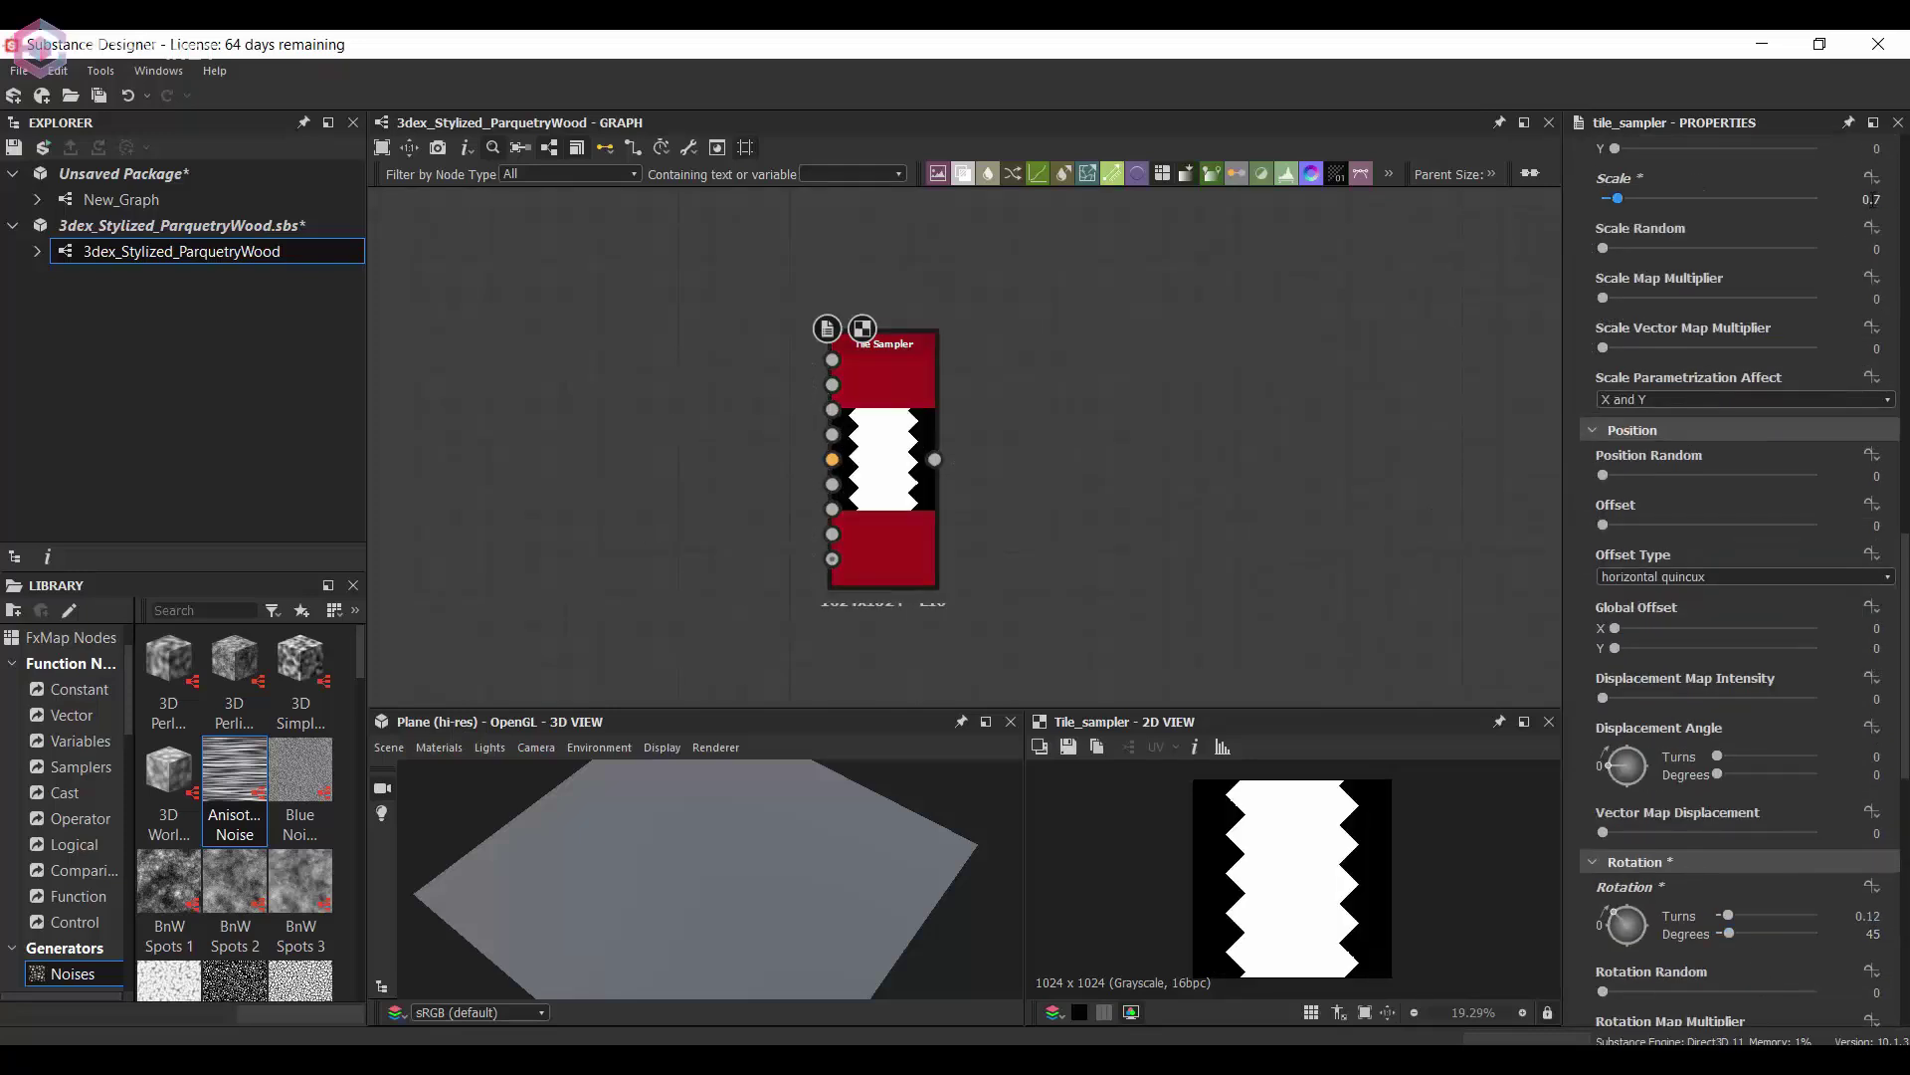
scroll(1393, 766, "up", 1)
- Set the Tile Sampler's Color Random to about 0.31 so the planks differ in brightness
scroll(1671, 824, "down", 14)
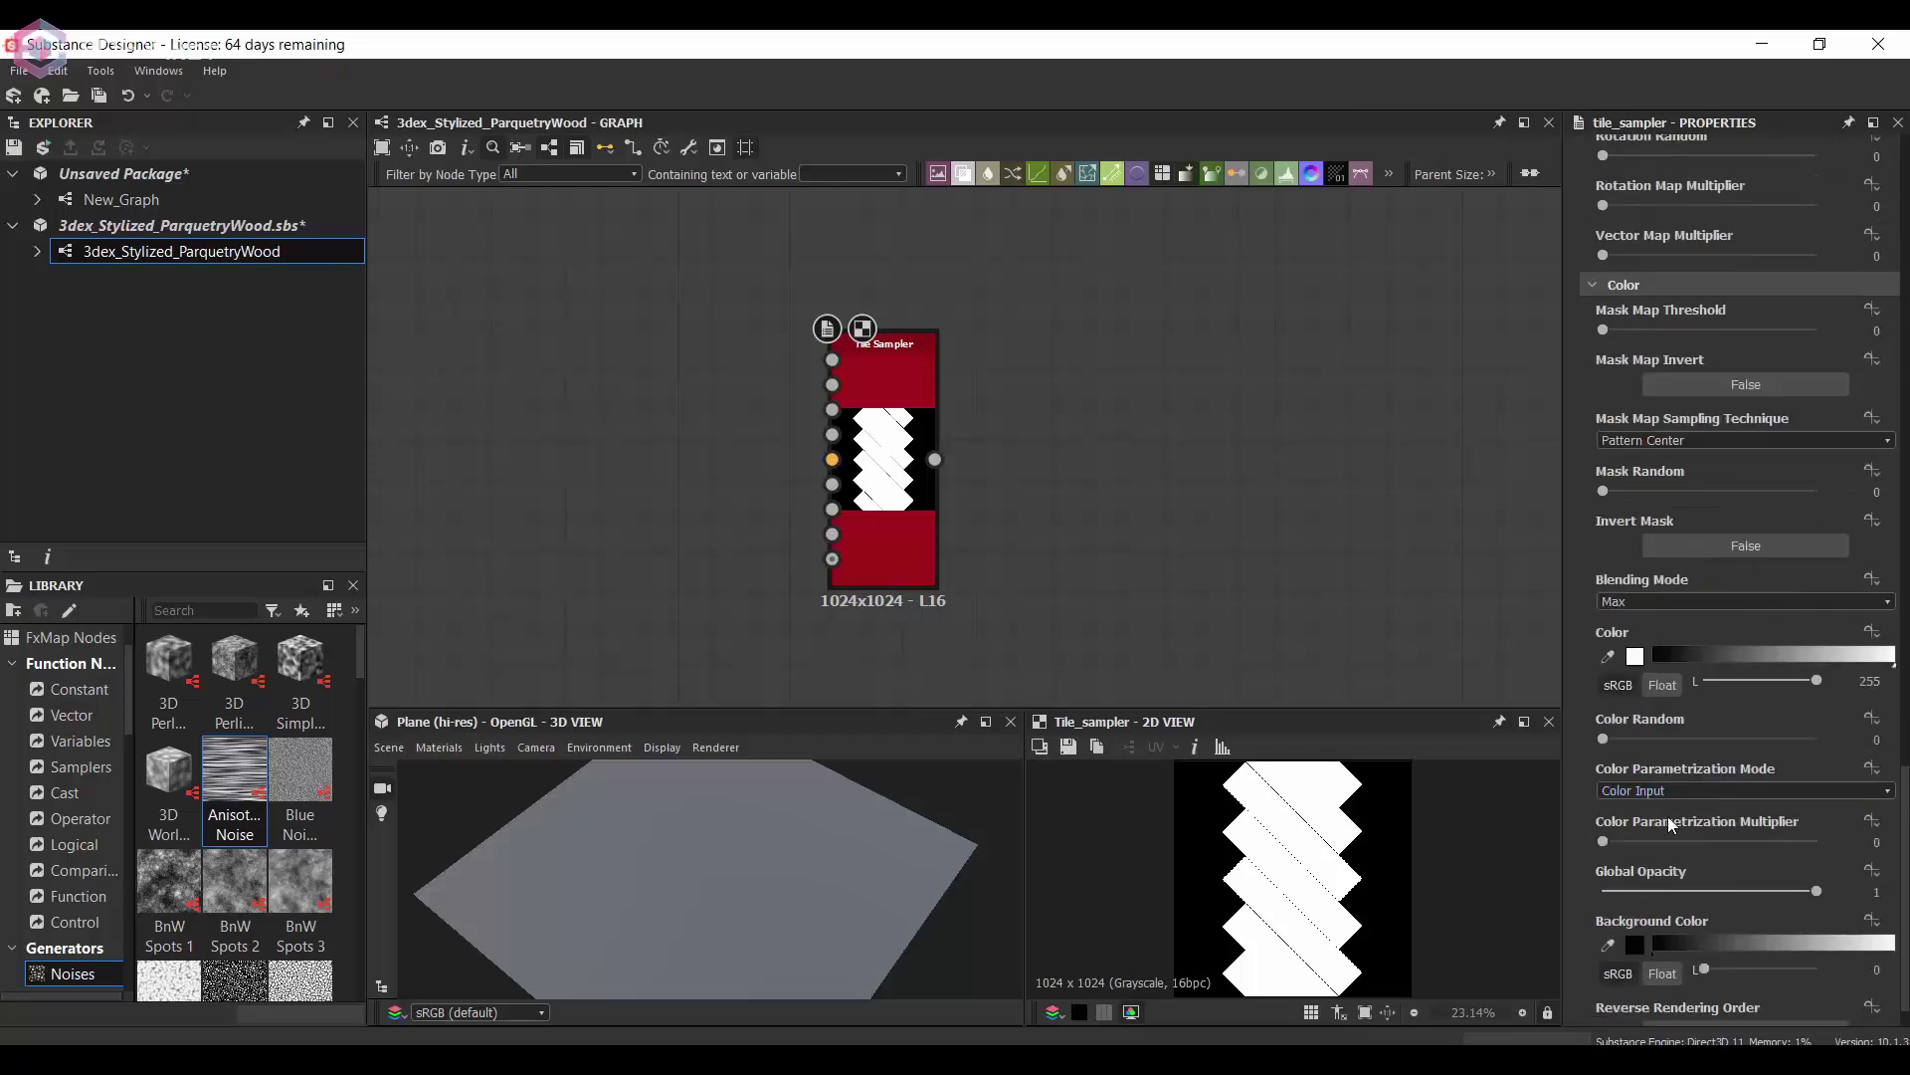
left_click_drag(1654, 741, 1678, 742)
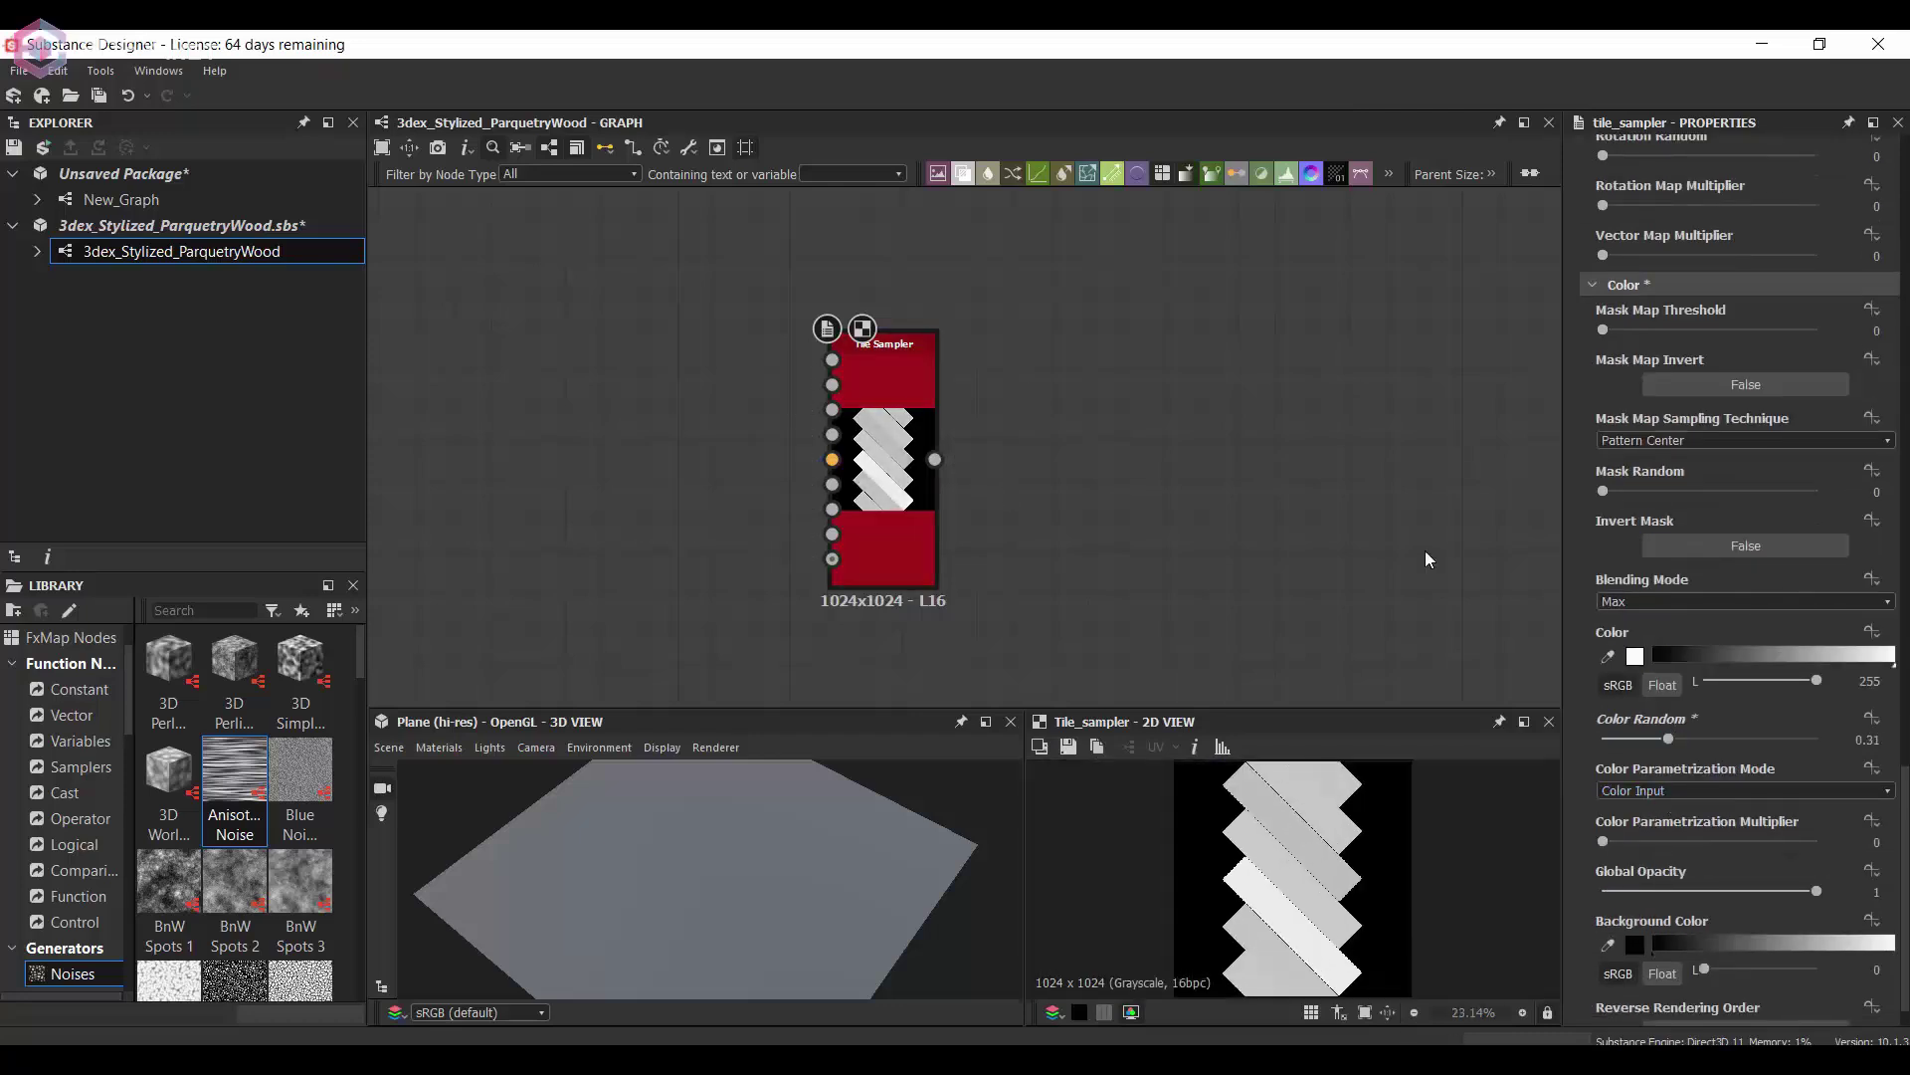
- Duplicate the Tile Sampler, place the copy beneath the original, and set the copy's rotation to -45 degrees
scroll(1769, 563, "up", 6)
middle_click_drag(917, 421, 927, 322)
left_click(913, 468)
key("ctrl+d")
left_click_drag(951, 478, 873, 700)
middle_click_drag(1046, 549, 1053, 403)
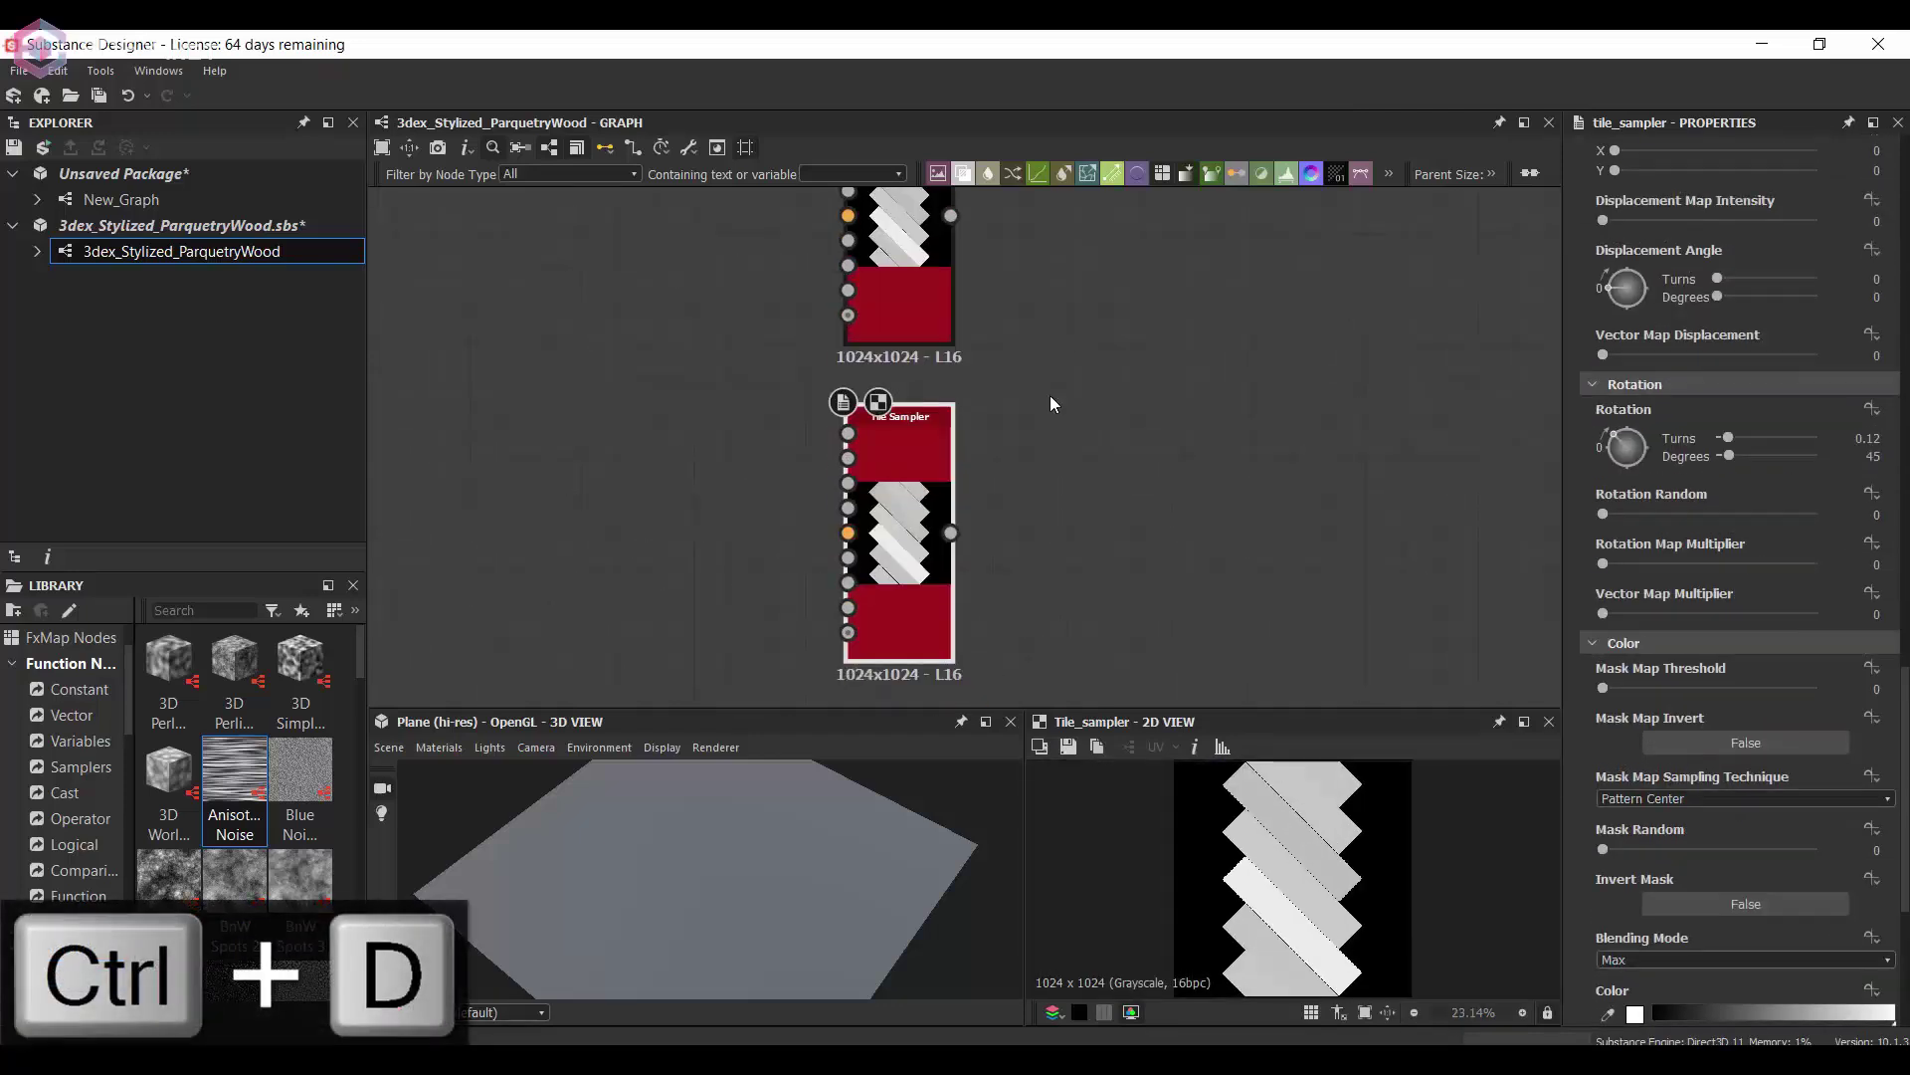
left_click(1891, 455)
type("-4")
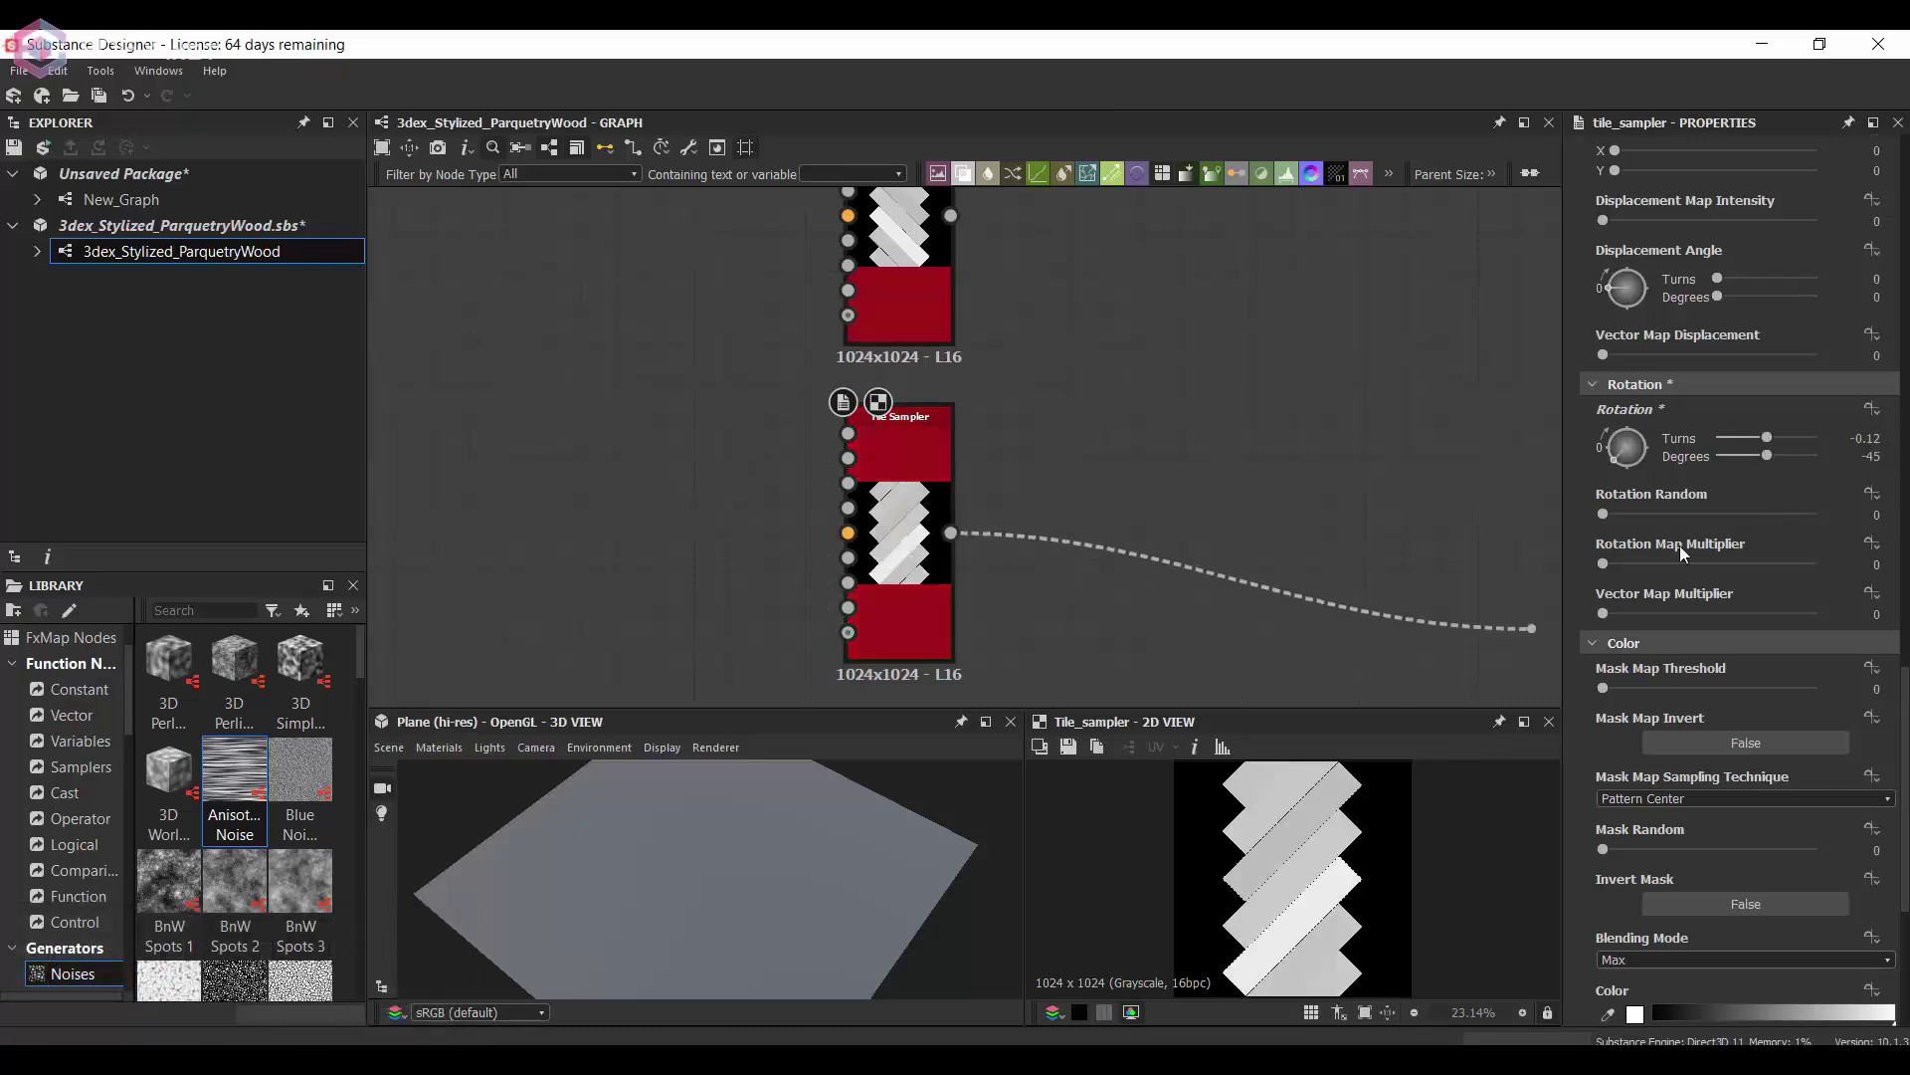
- Set the duplicated Tile Sampler's global offset to 0.5 in X and 2.5 in Y
scroll(1681, 595, "up", 4)
left_click_drag(1615, 528, 1675, 509)
left_click(1871, 511)
type(".5")
key("Return")
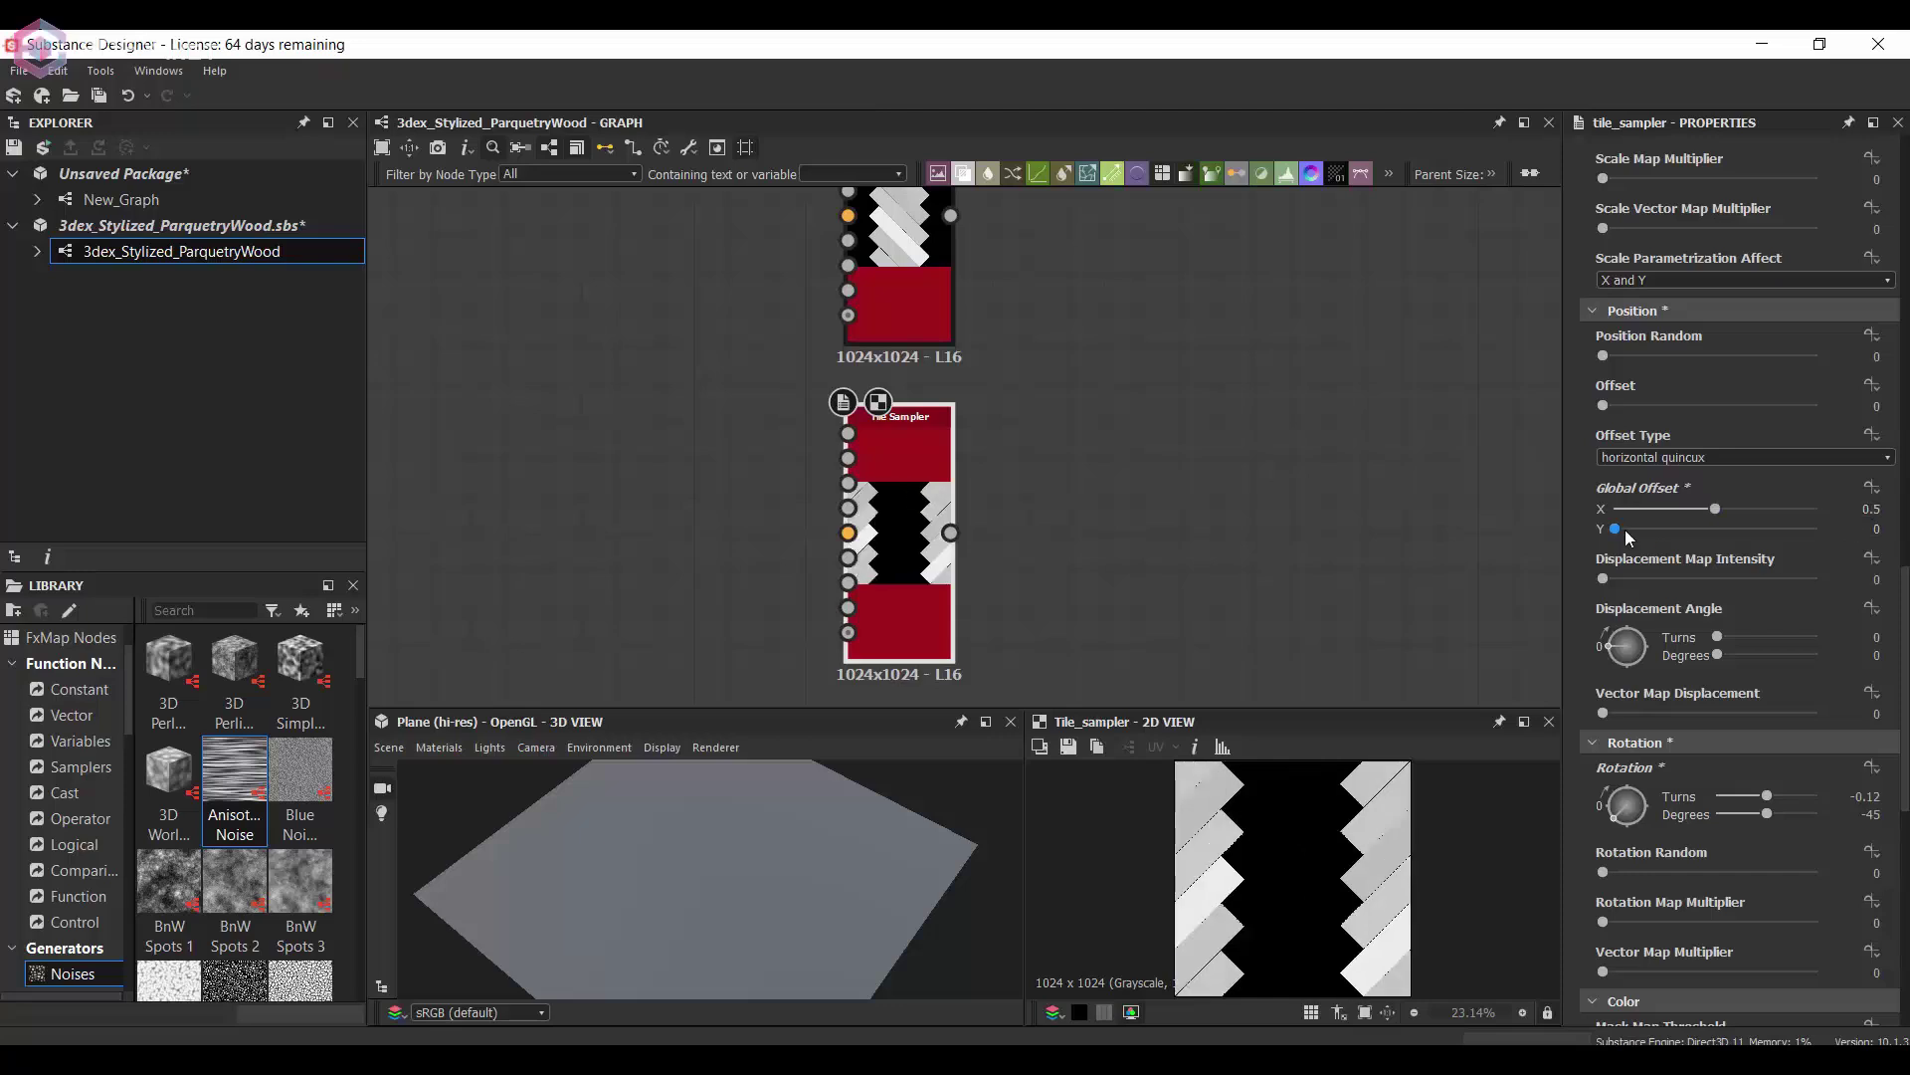
- Combine both Tile Samplers in a new Blend node using the Add (Linear Dodge) blending mode
middle_click_drag(929, 437, 942, 541)
key("space")
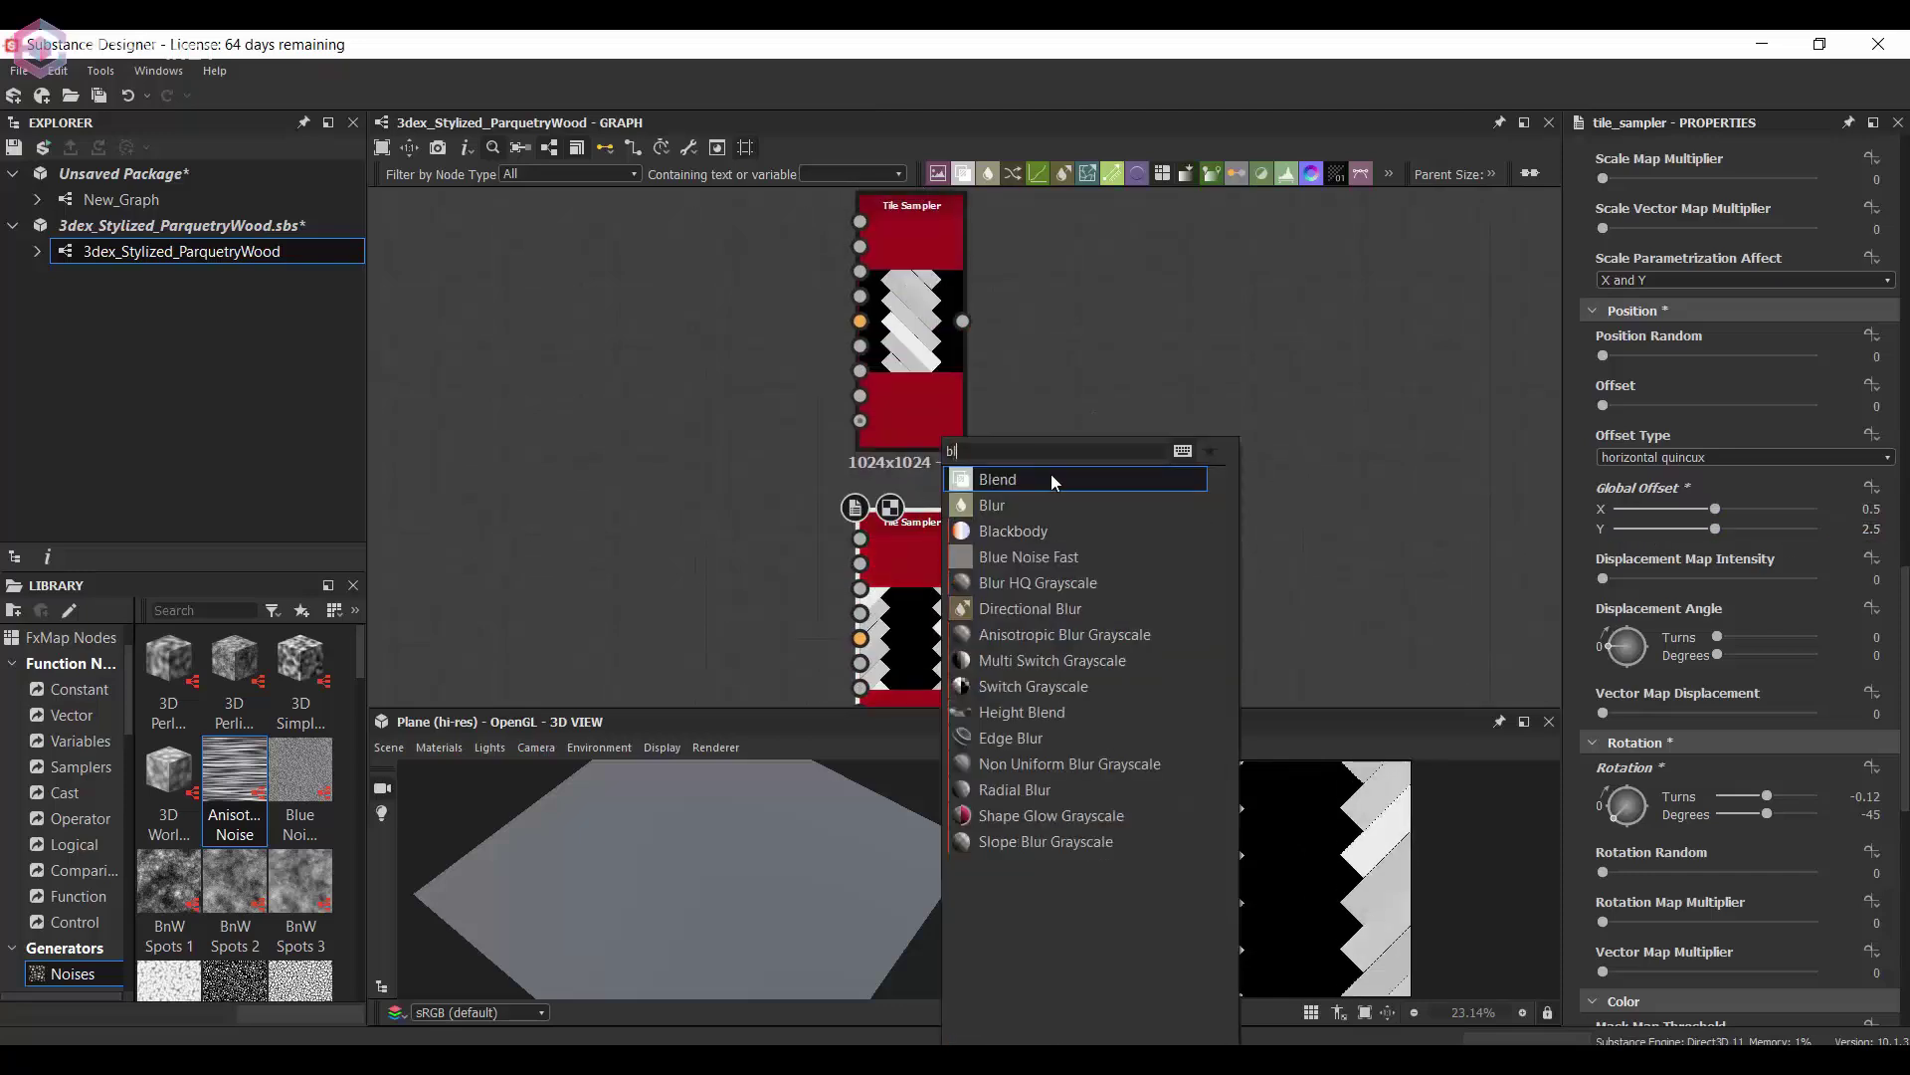
left_click(1051, 475)
left_click_drag(1099, 614, 1134, 395)
mouse_move(963, 322)
left_mouse_down()
mouse_move(1085, 371)
mouse_move(1136, 478)
left_mouse_up()
left_click(1619, 618)
left_click(1627, 634)
- Examine the blended herringbone pattern and how it tiles in the 2D view
scroll(1446, 865, "up", 5)
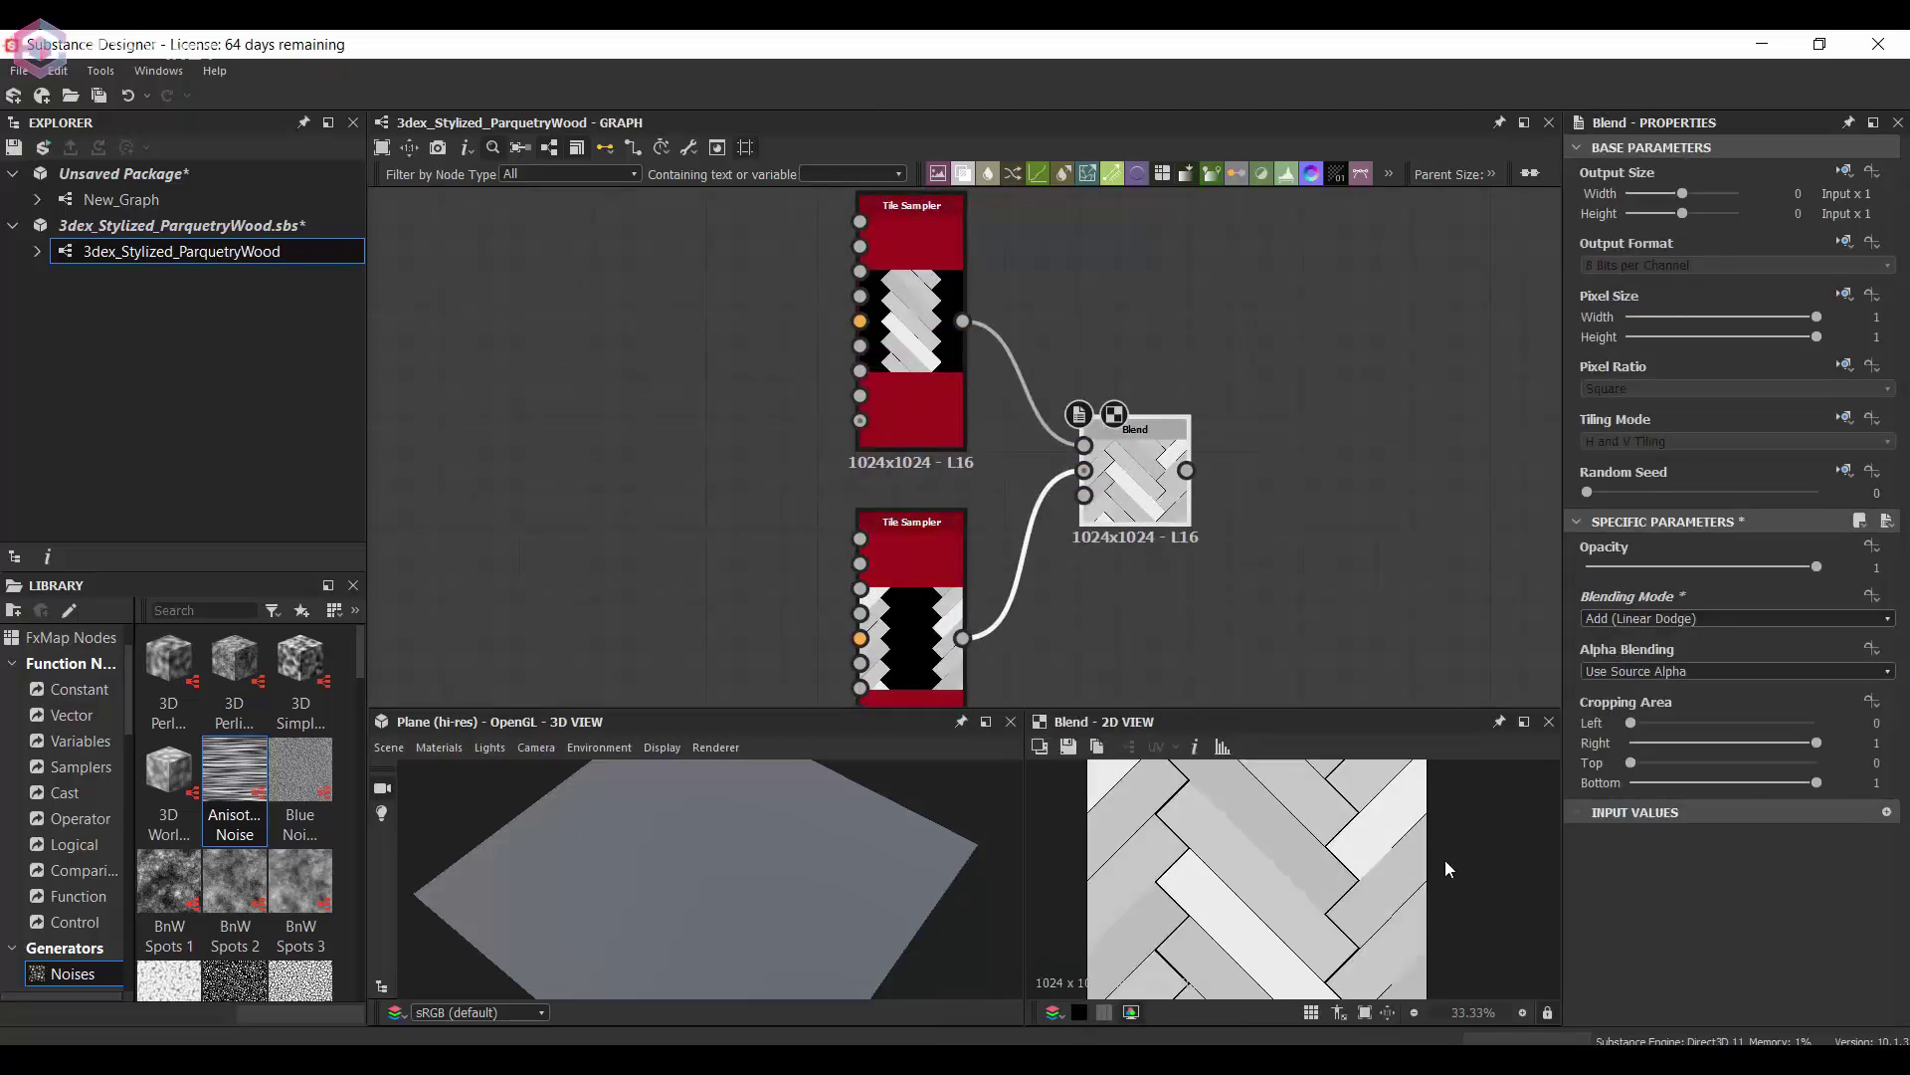
scroll(1324, 889, "down", 6)
scroll(1304, 889, "up", 4)
scroll(1344, 871, "down", 4)
scroll(1457, 852, "up", 2)
left_click(1314, 1007)
left_click(1313, 1006)
scroll(1338, 886, "down", 1)
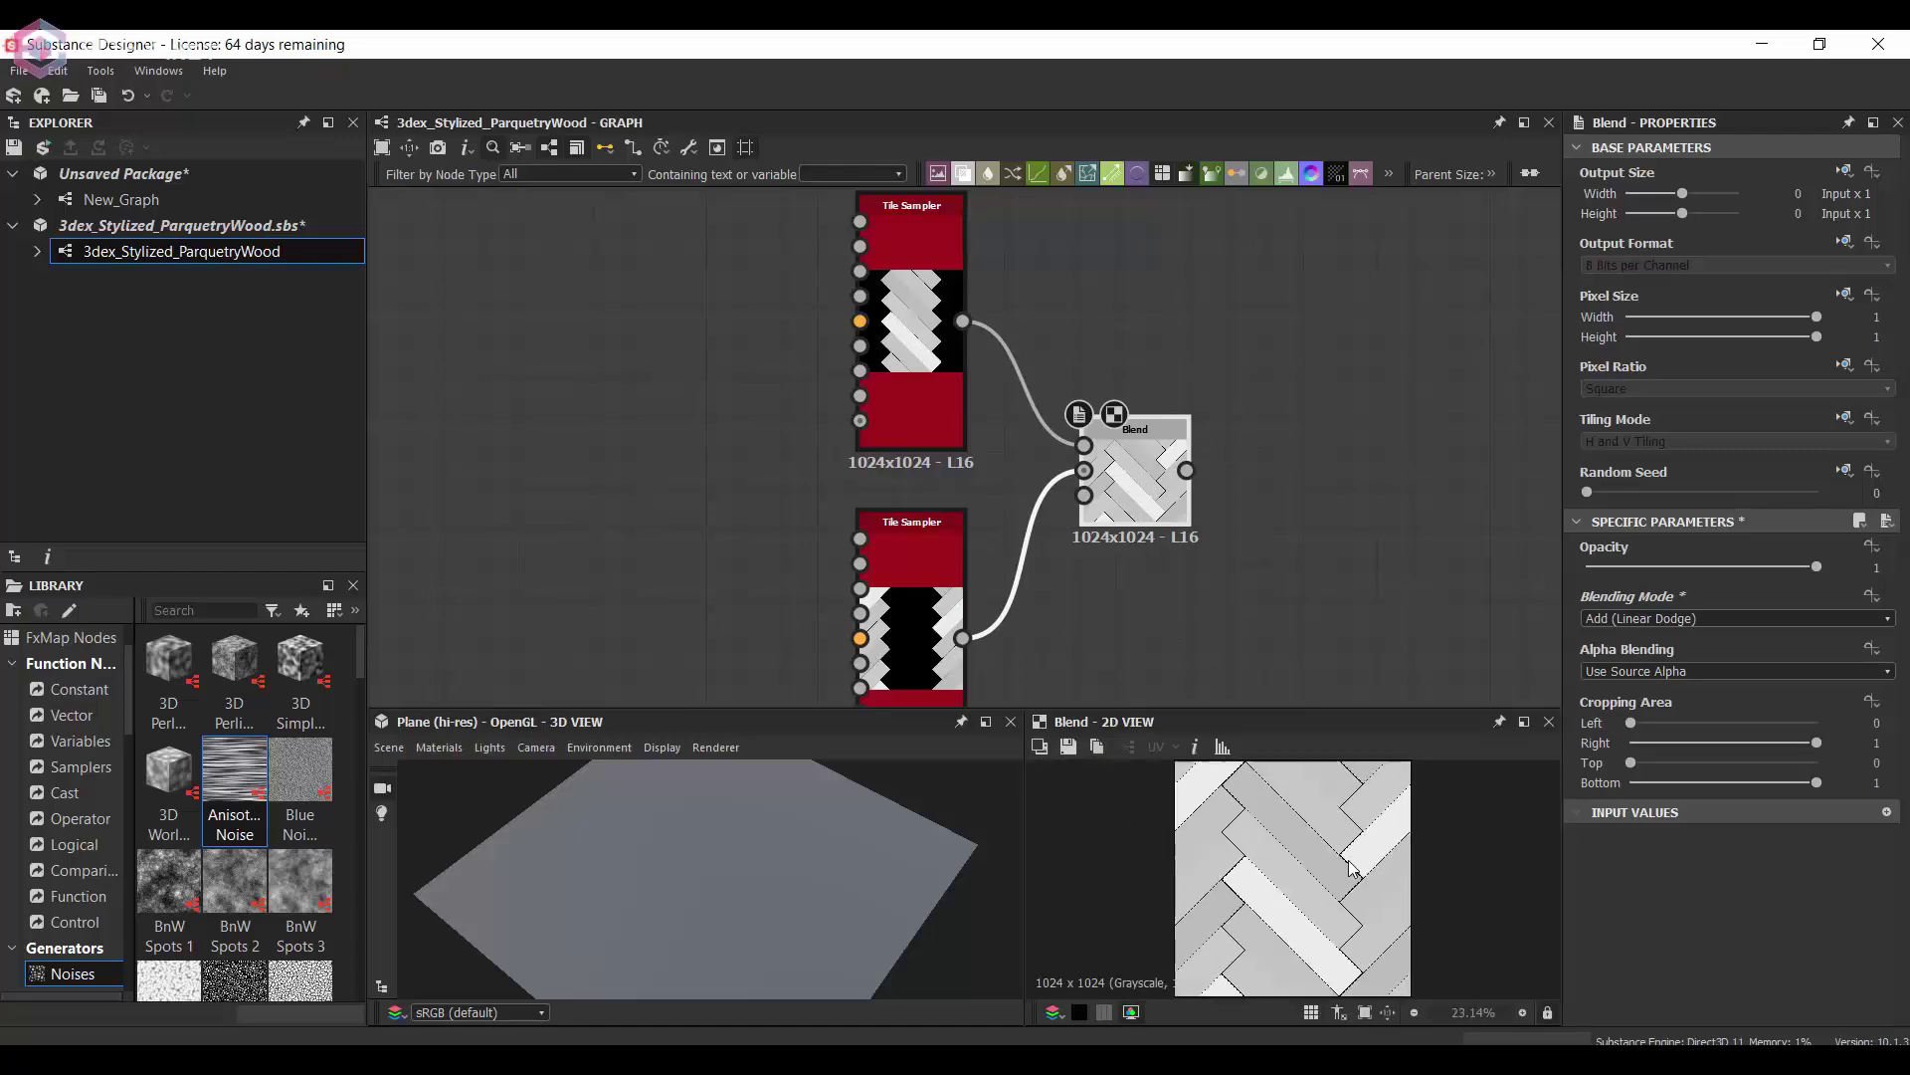
middle_click_drag(1283, 523, 1146, 491)
key("space")
type("bl")
key("Escape")
- Add a Bevel node after the Blend with a distance of about -0.03 and compare it with the unbeveled pattern
key("space")
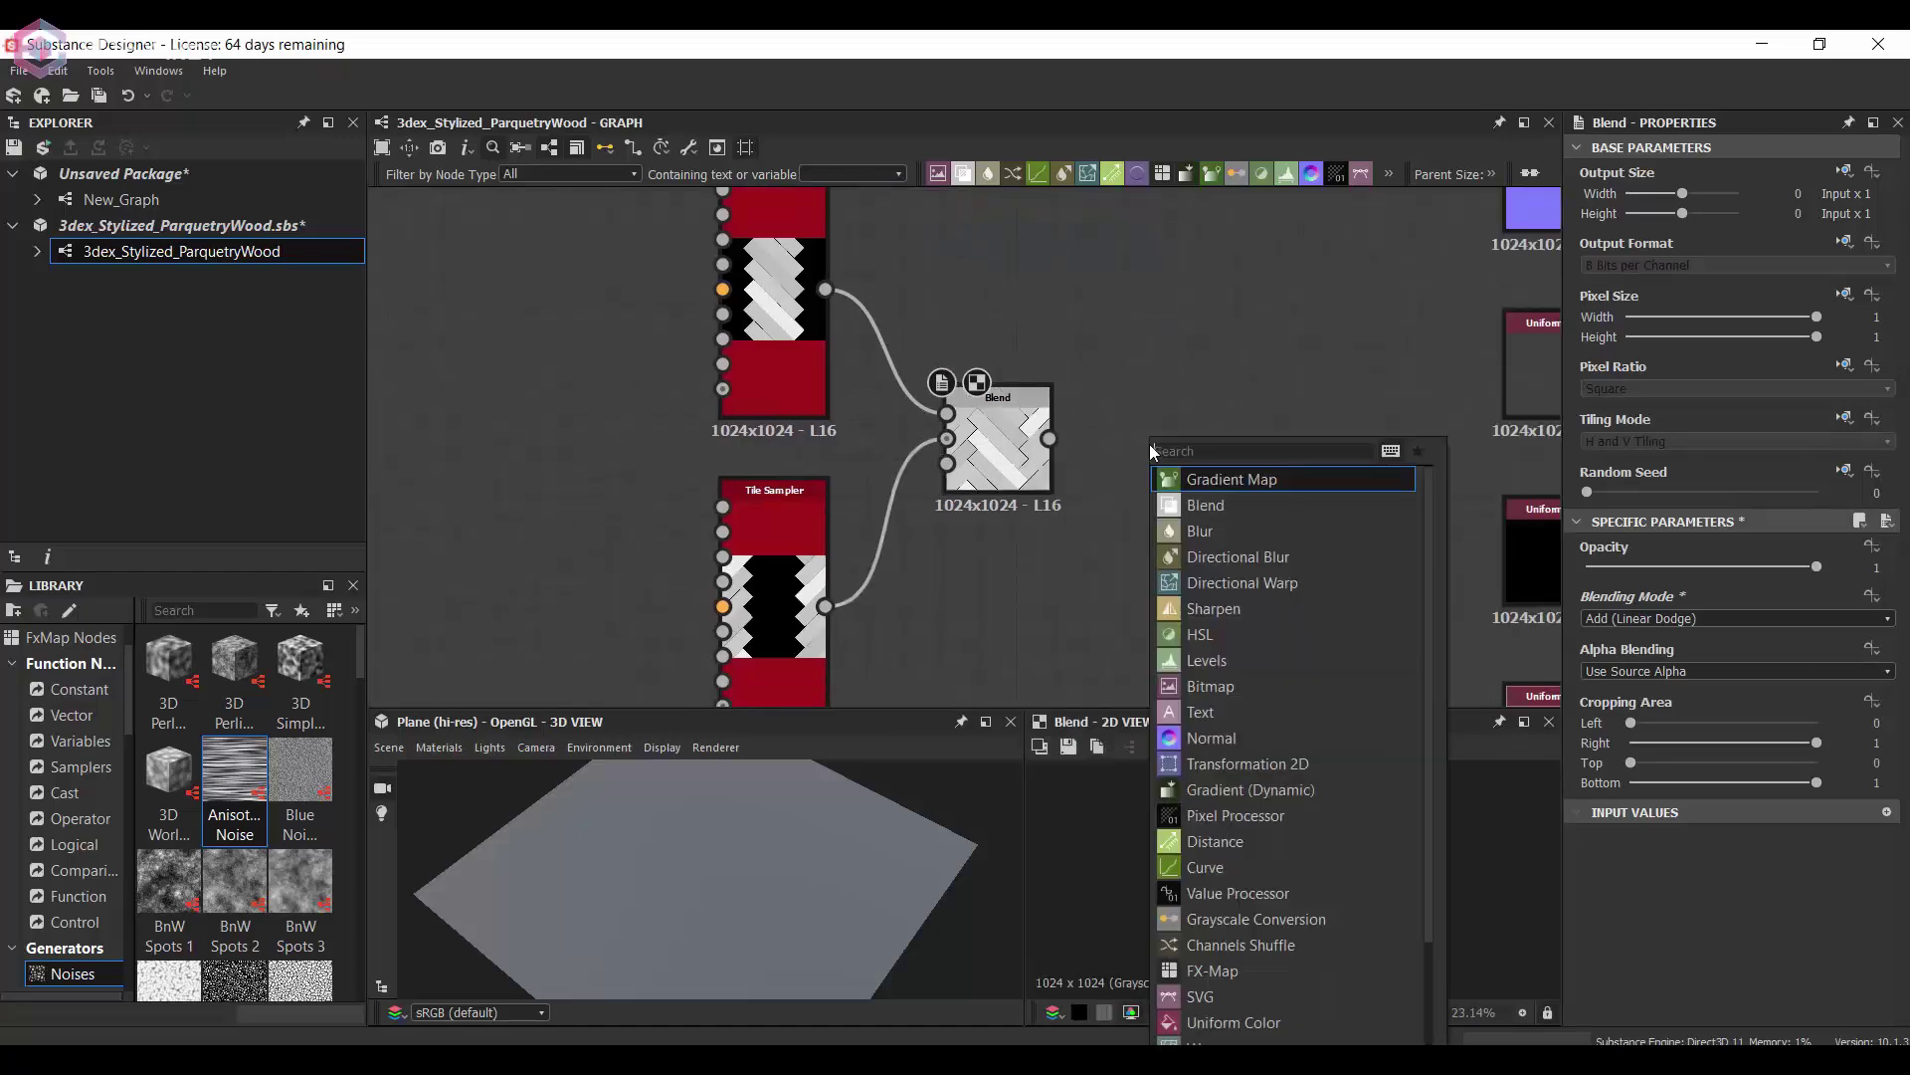
type("bev")
key("Return")
scroll(1773, 923, "down", 2)
left_click_drag(1759, 905, 1699, 905)
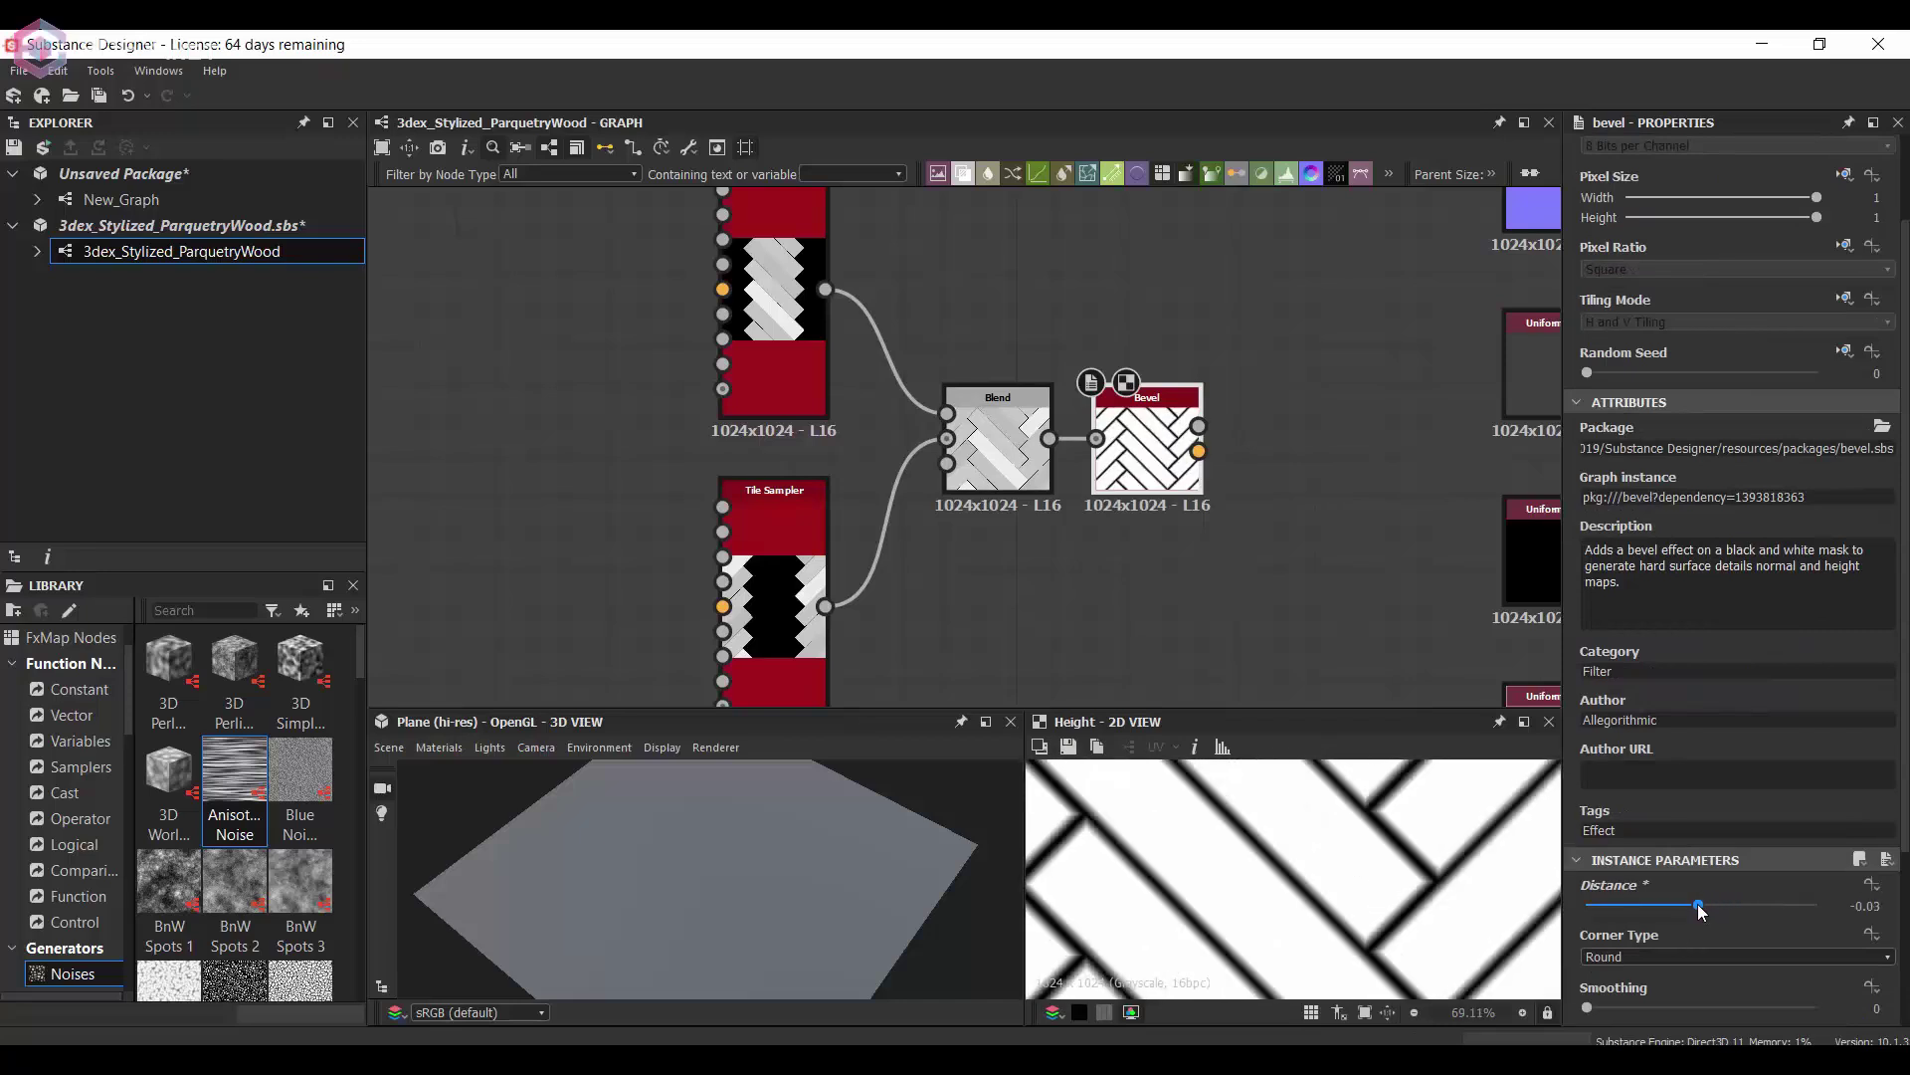
scroll(1375, 900, "down", 4)
double_click(995, 460)
double_click(1144, 453)
scroll(1473, 869, "up", 3)
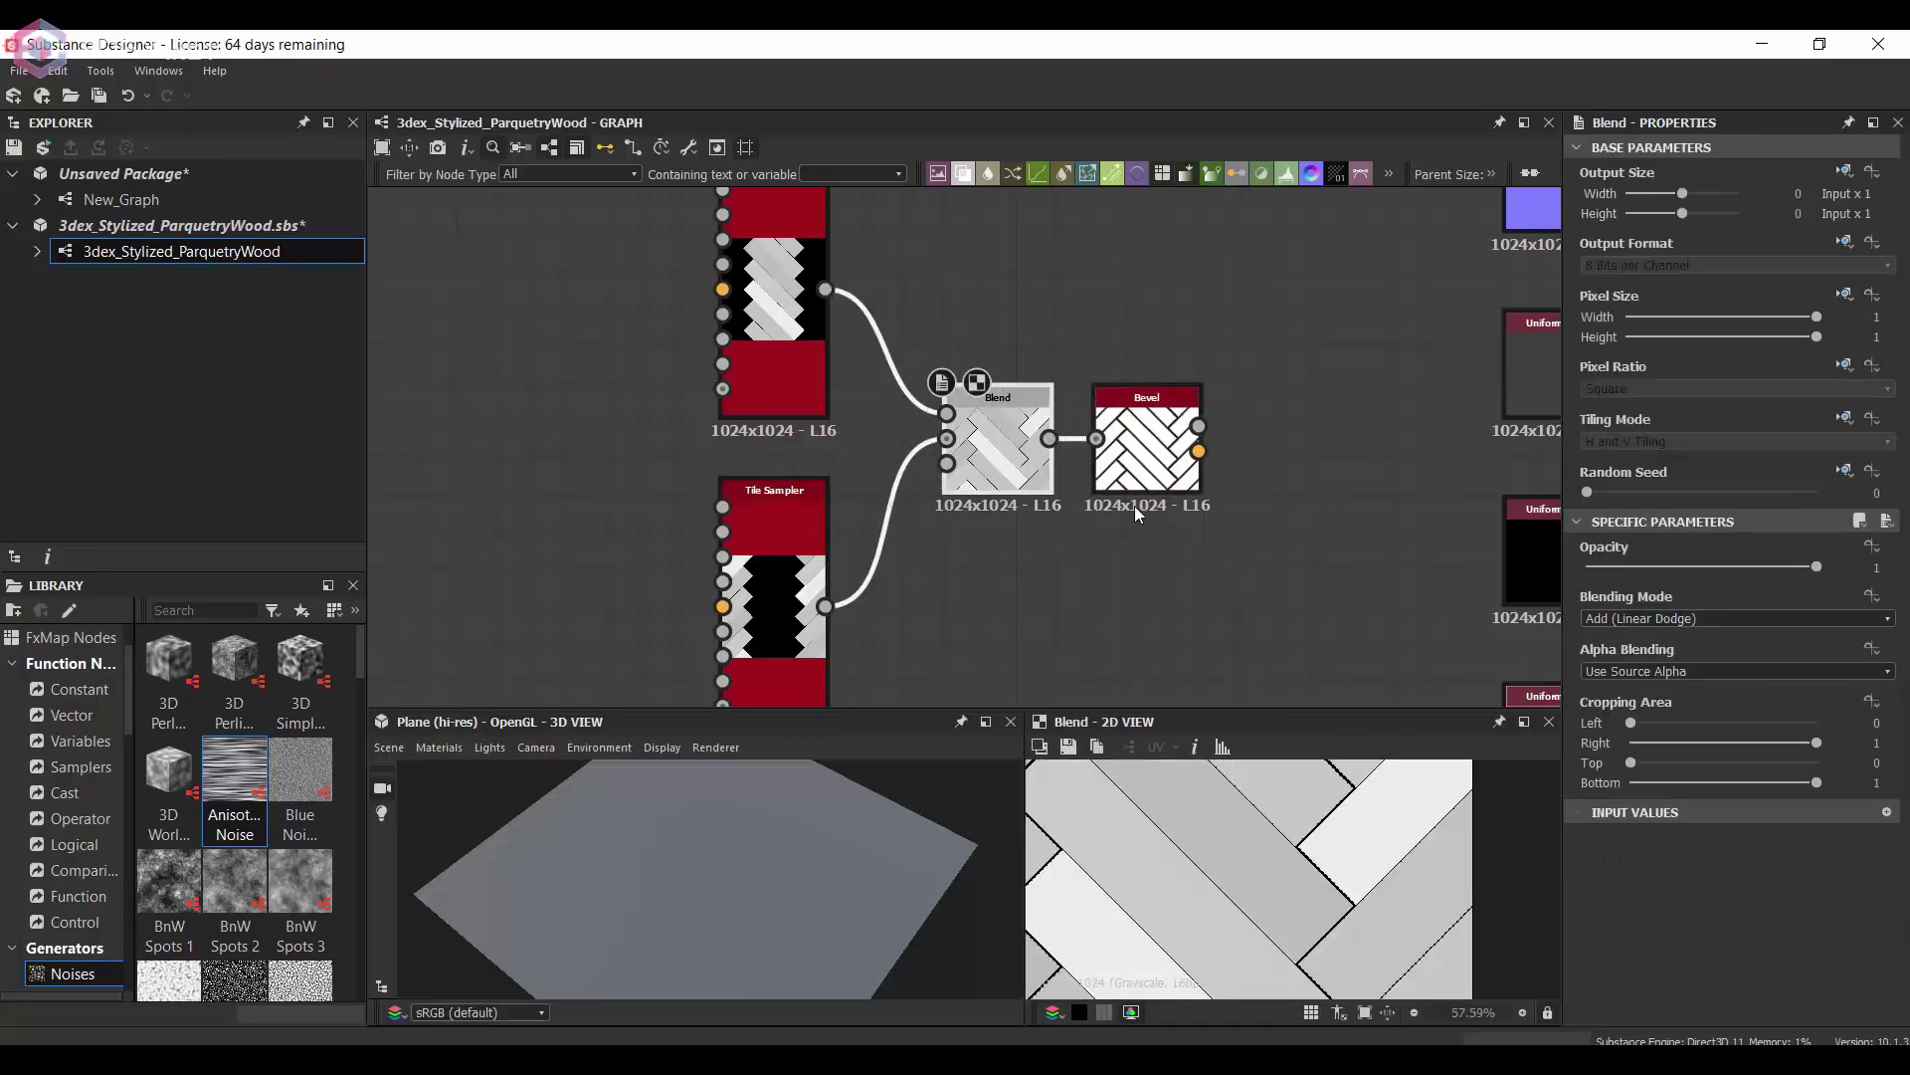
- Add a Non Uniform Blur Grayscale node fed by the Blend on both inputs, with intensity about 1.94
middle_click_drag(1139, 334, 1125, 415)
key("space")
type("blur")
left_click(1252, 665)
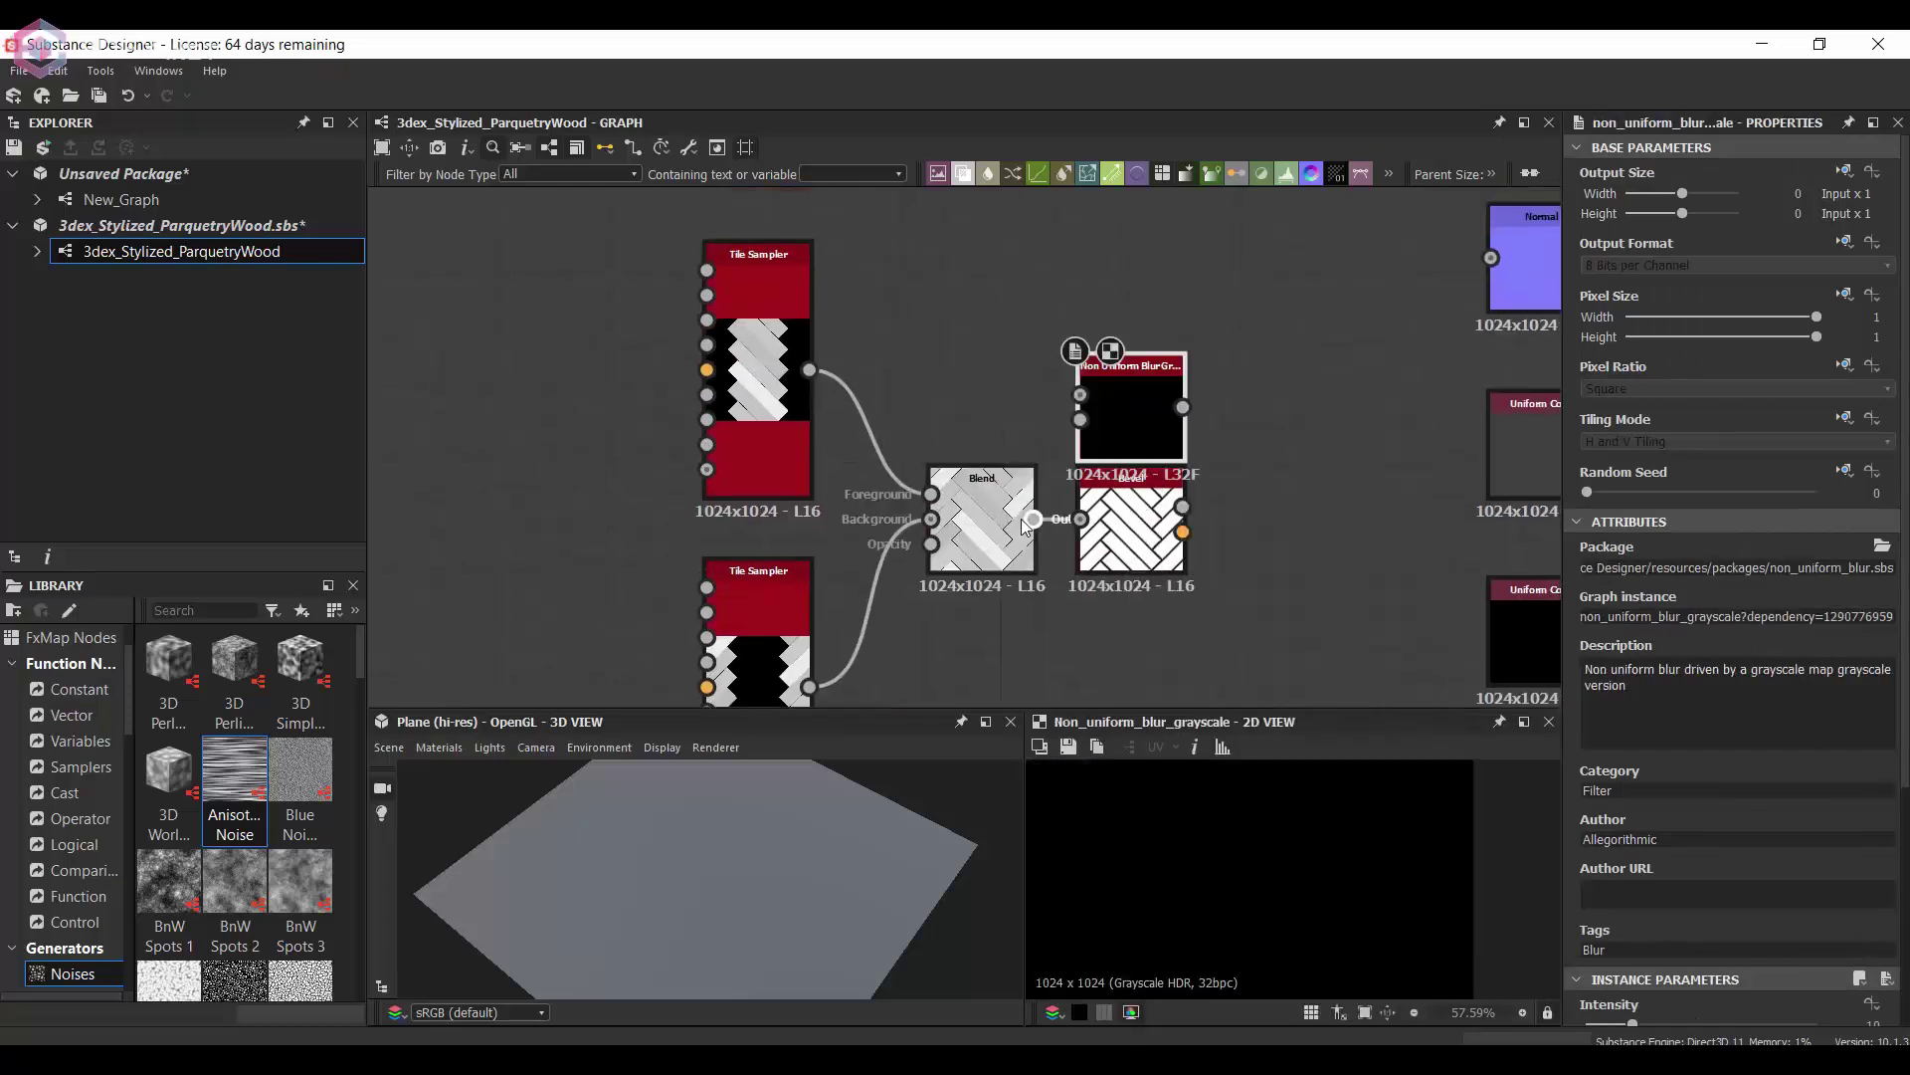
left_click_drag(1085, 388, 1084, 394)
scroll(1640, 846, "down", 3)
left_click_drag(1633, 846, 1589, 828)
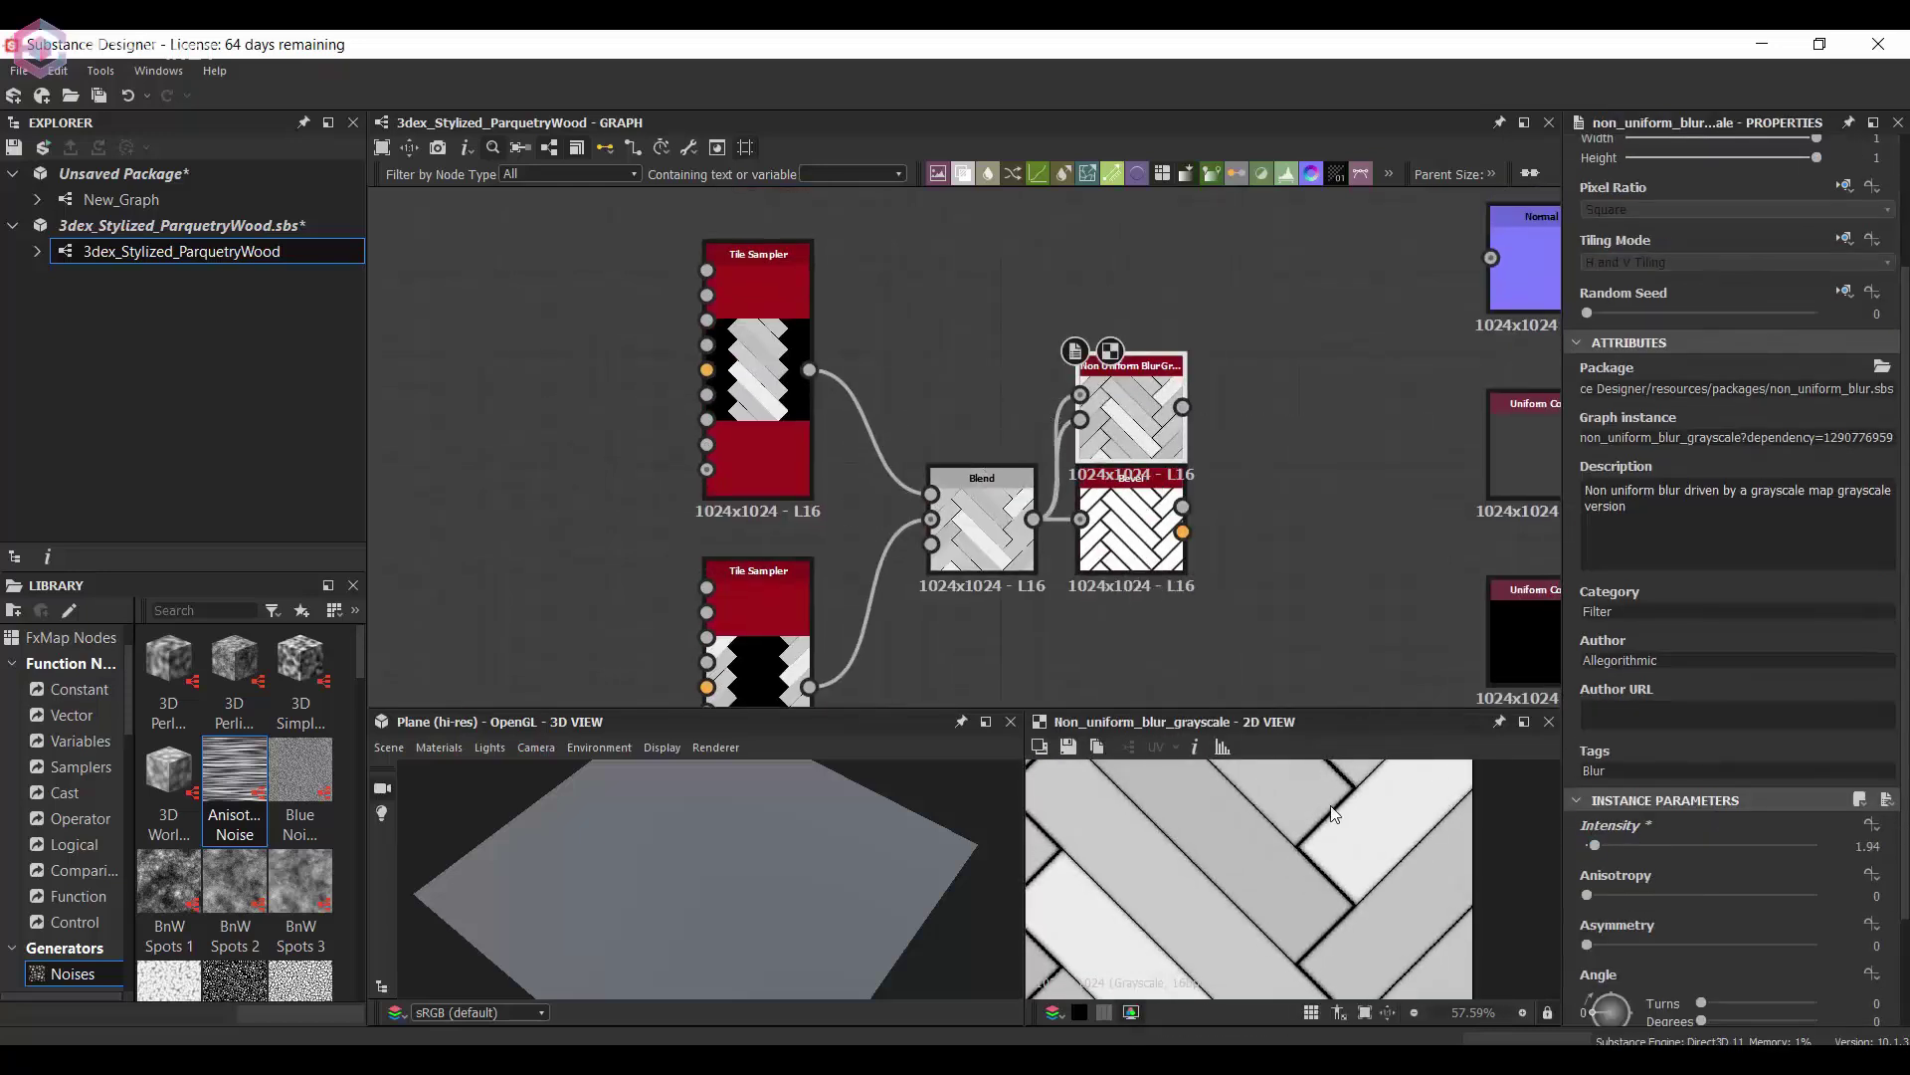
- Connect the Non Uniform Blur output to the Normal node and set the normal intensity to 10
scroll(1002, 566, "down", 4)
left_click_drag(1065, 488, 1238, 417)
double_click(1264, 420)
left_click_drag(1662, 567, 1889, 566)
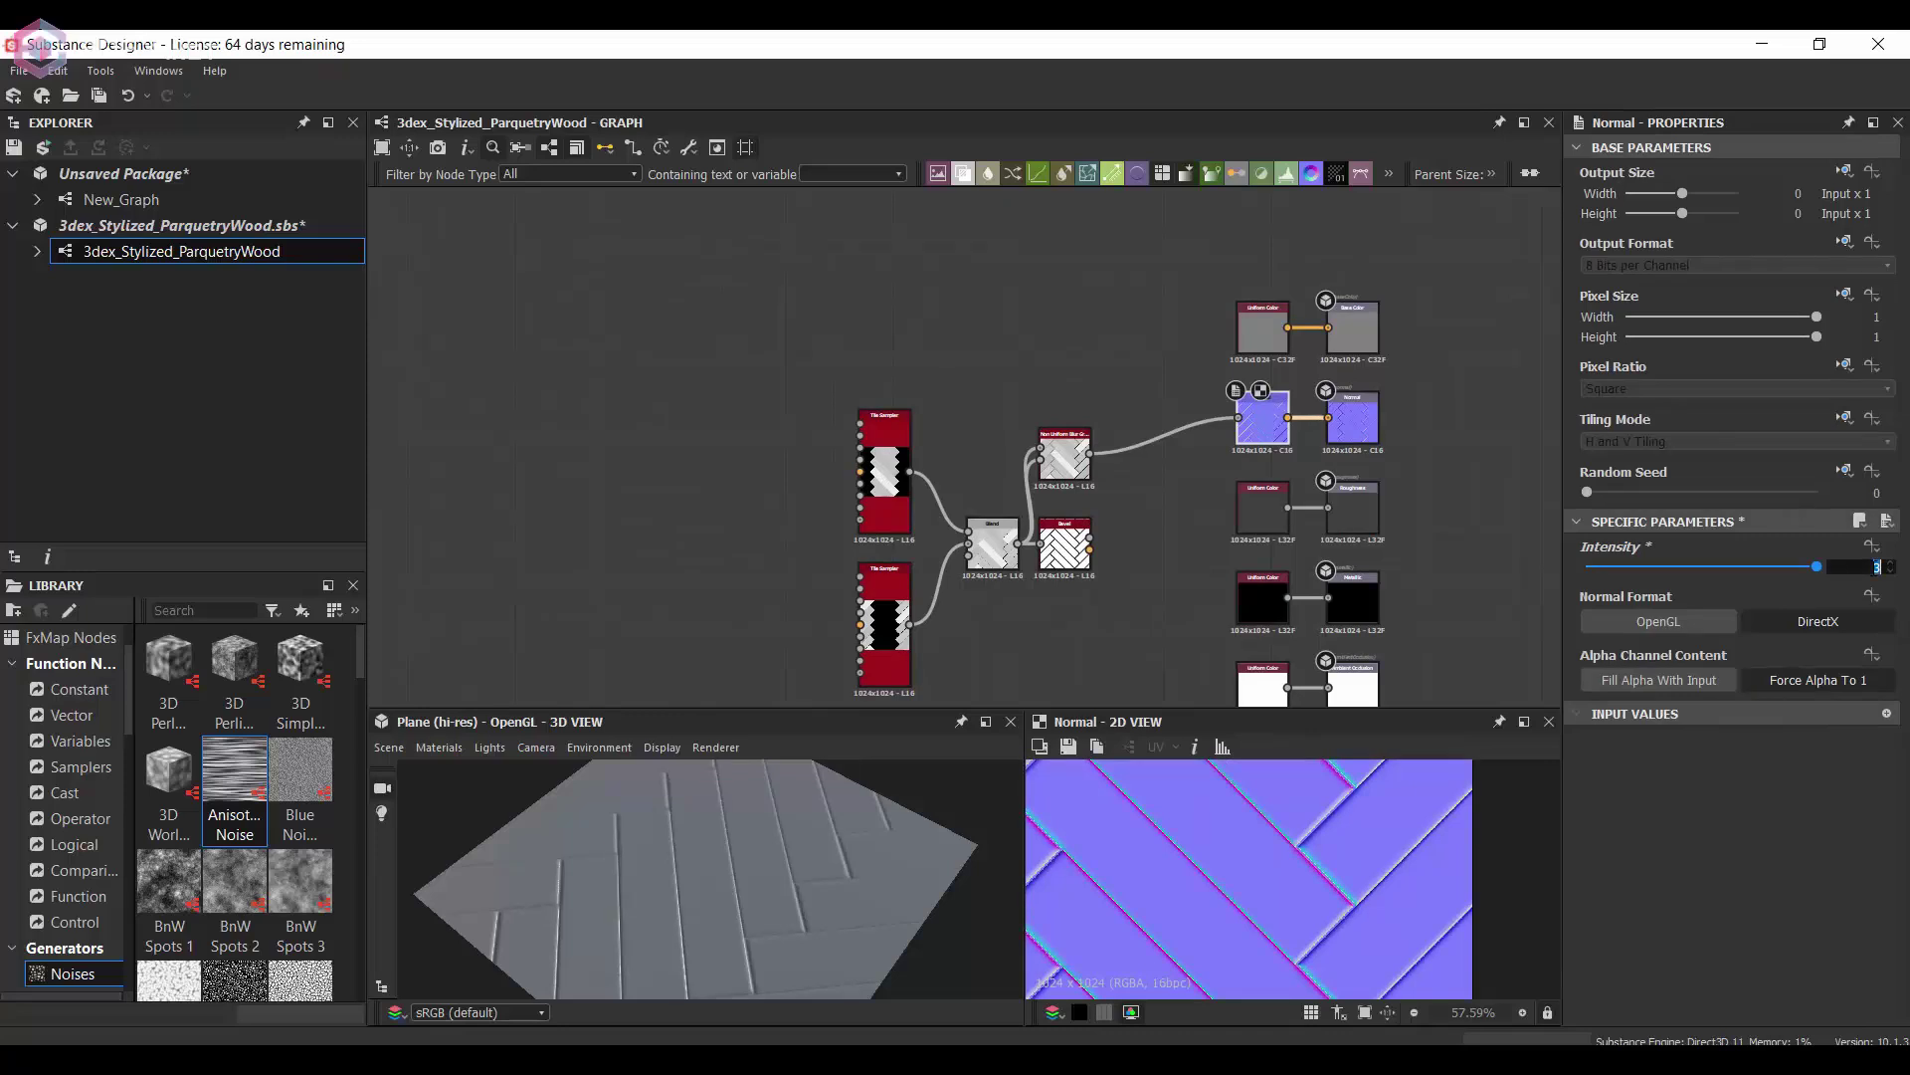
key("Return")
- Move the pattern nodes away from the output nodes and check the surface relief in the 3D view
middle_click_drag(1153, 476, 1181, 354)
left_click_drag(1174, 289, 895, 557)
left_click_drag(1020, 422, 968, 413)
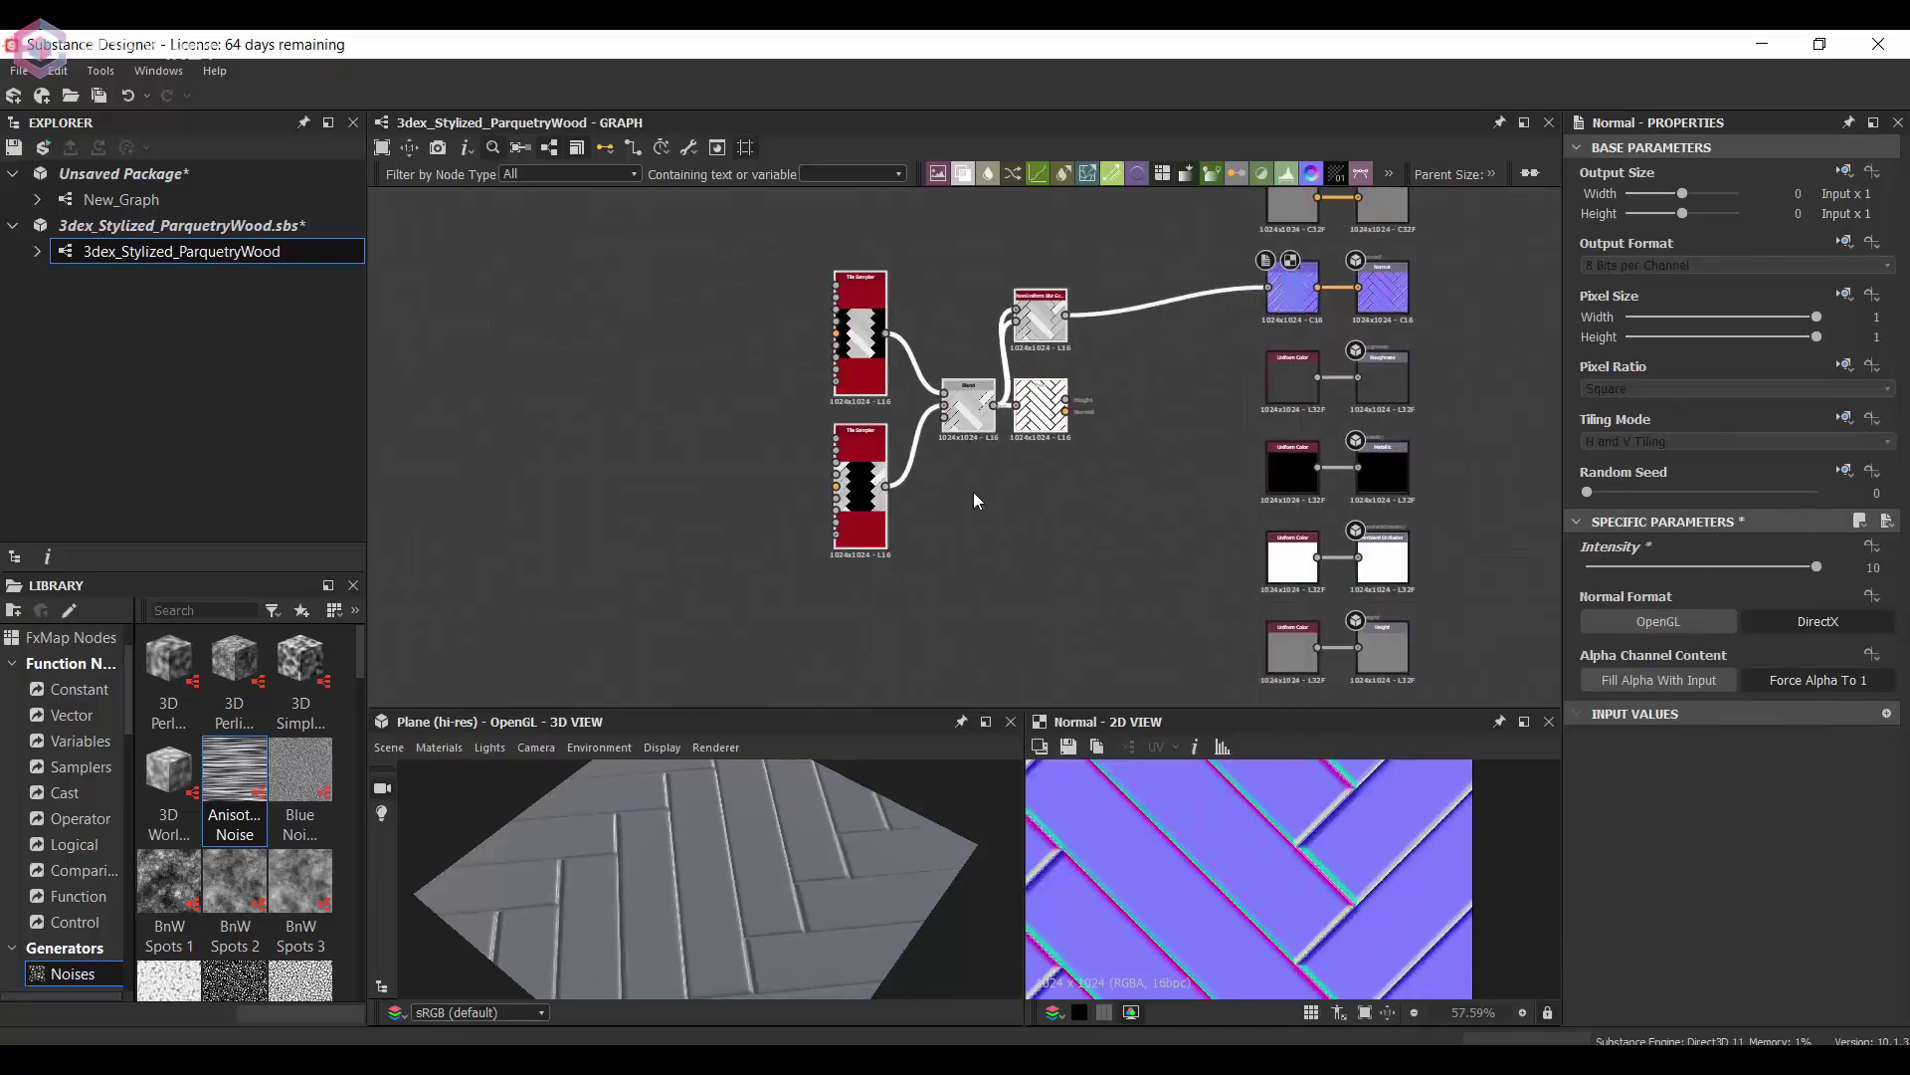
left_click_drag(786, 844, 865, 852)
scroll(866, 851, "up", 3)
scroll(1066, 401, "up", 2)
middle_click_drag(1067, 401, 1029, 486)
- Try feeding the Bevel's height into the Normal node, check it in 3D, and undo the connection
left_click_drag(1026, 492, 1266, 360)
mouse_move(811, 856)
right_mouse_down()
mouse_move(767, 875)
mouse_move(852, 850)
mouse_move(804, 840)
right_mouse_up()
left_click_drag(805, 843, 779, 900)
key("ctrl+z")
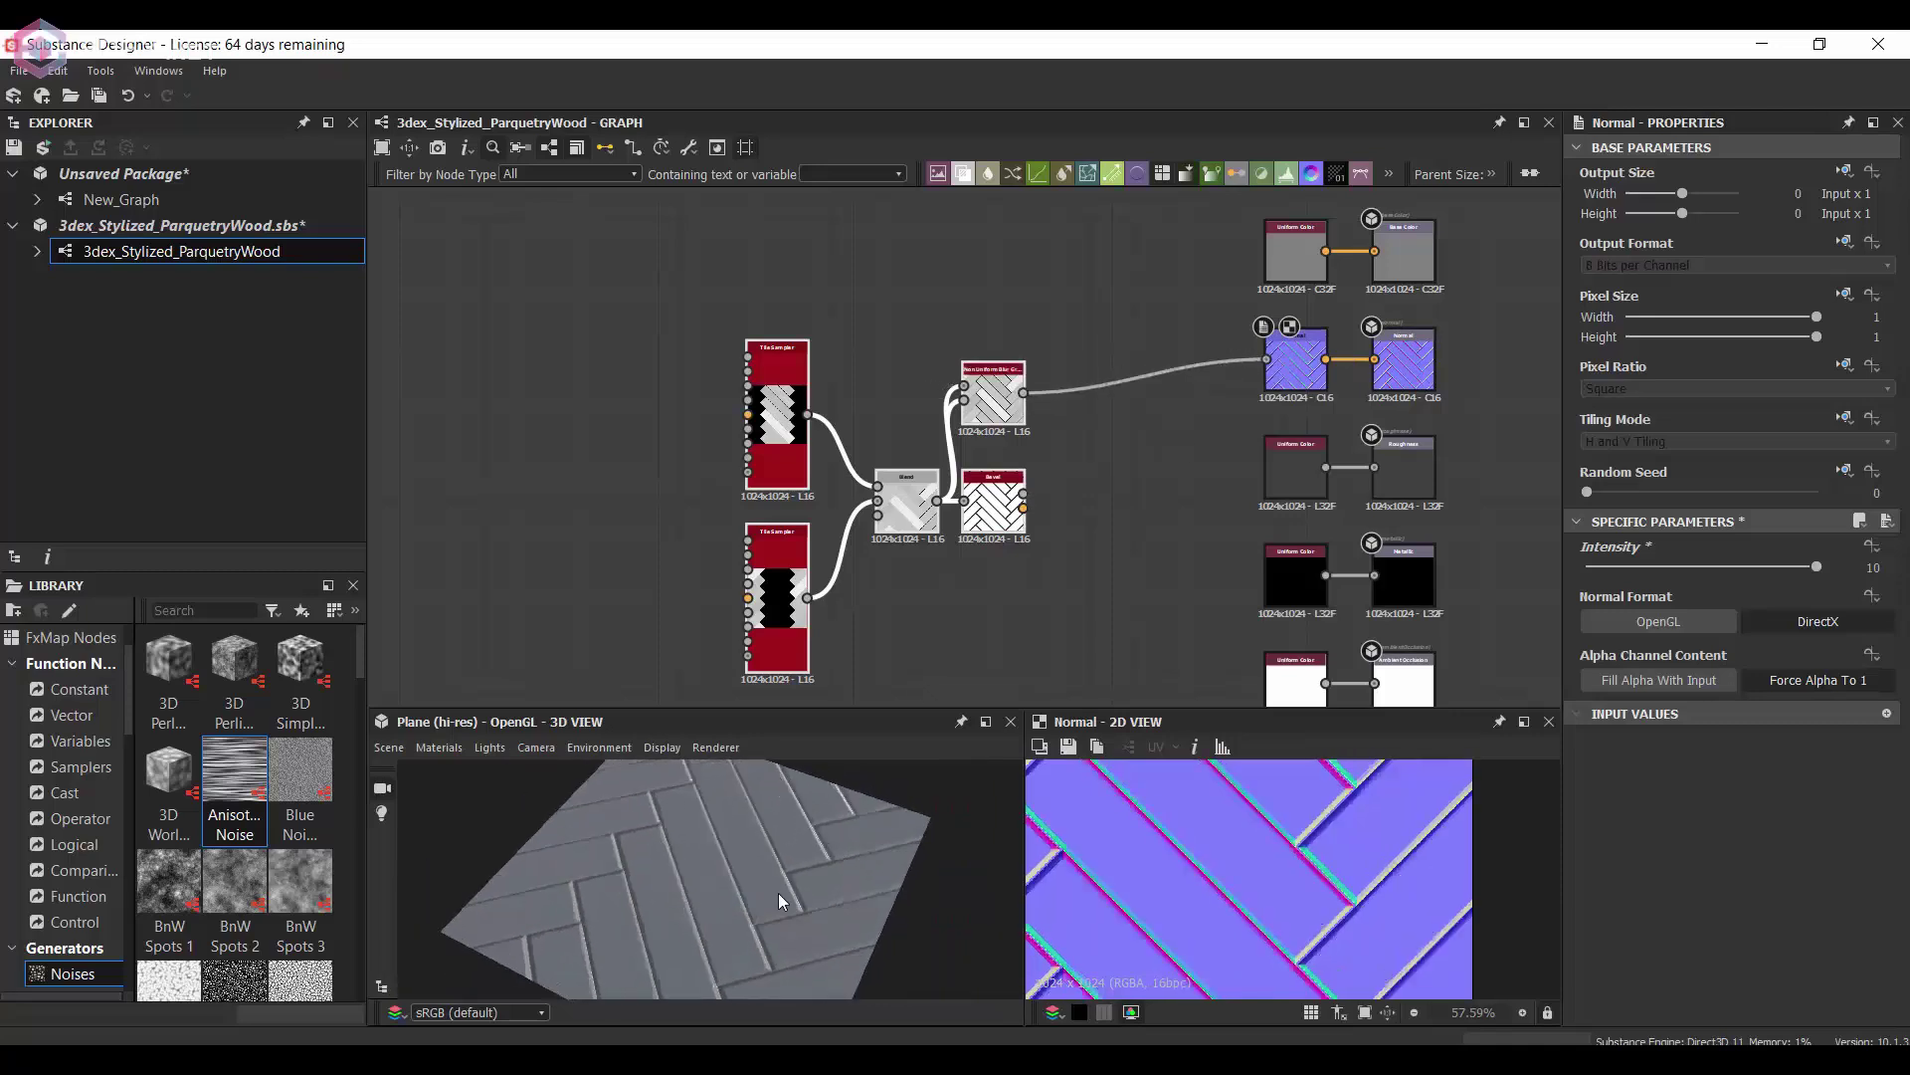
- Move the selected pattern nodes farther from the outputs to free space for more nodes
left_click_drag(1000, 510, 727, 474)
scroll(888, 438, "down", 1)
middle_click_drag(885, 439, 980, 383)
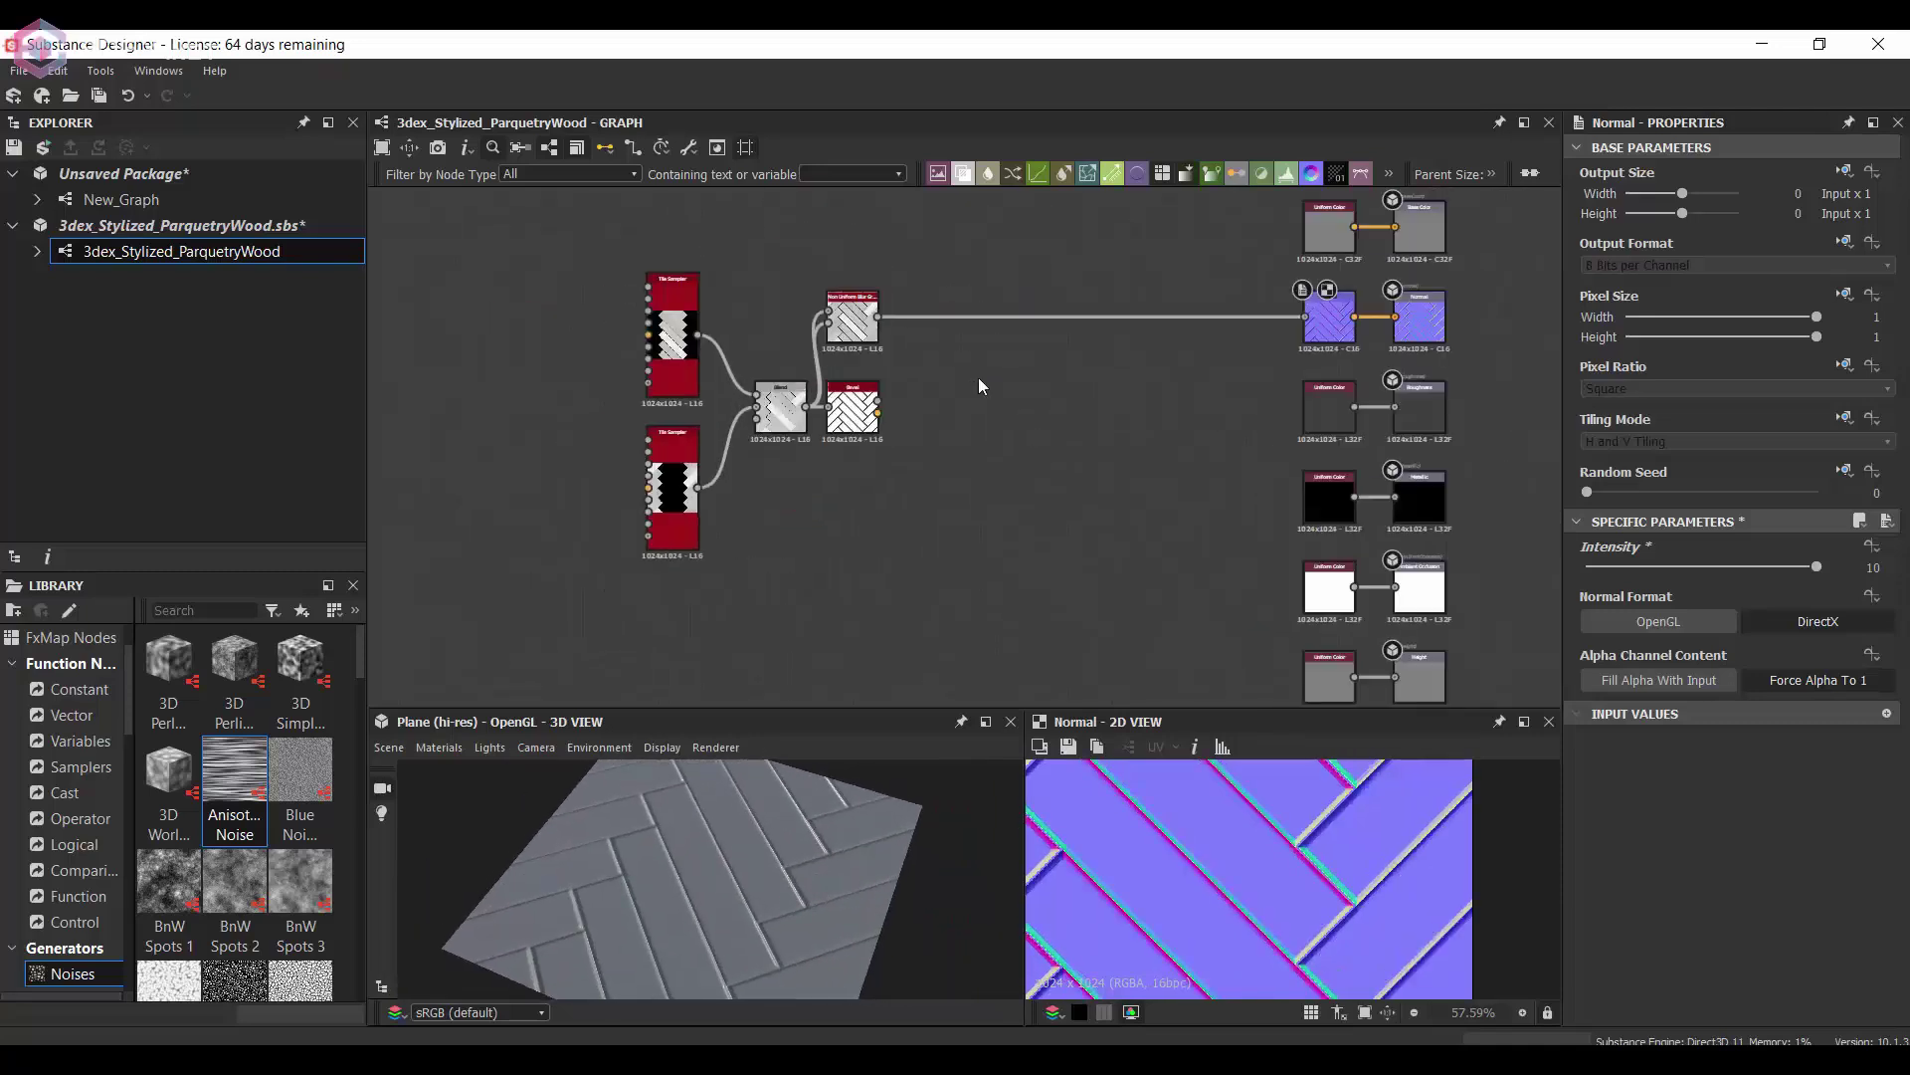
- Add an HBAO node fed by the Non Uniform Blur and set its Height Depth to about 0.39
key("space")
type("hbao")
key("Return")
left_click_drag(877, 318, 962, 425)
left_click_drag(987, 428, 1149, 563)
scroll(1662, 816, "down", 3)
left_click_drag(1609, 844, 1677, 844)
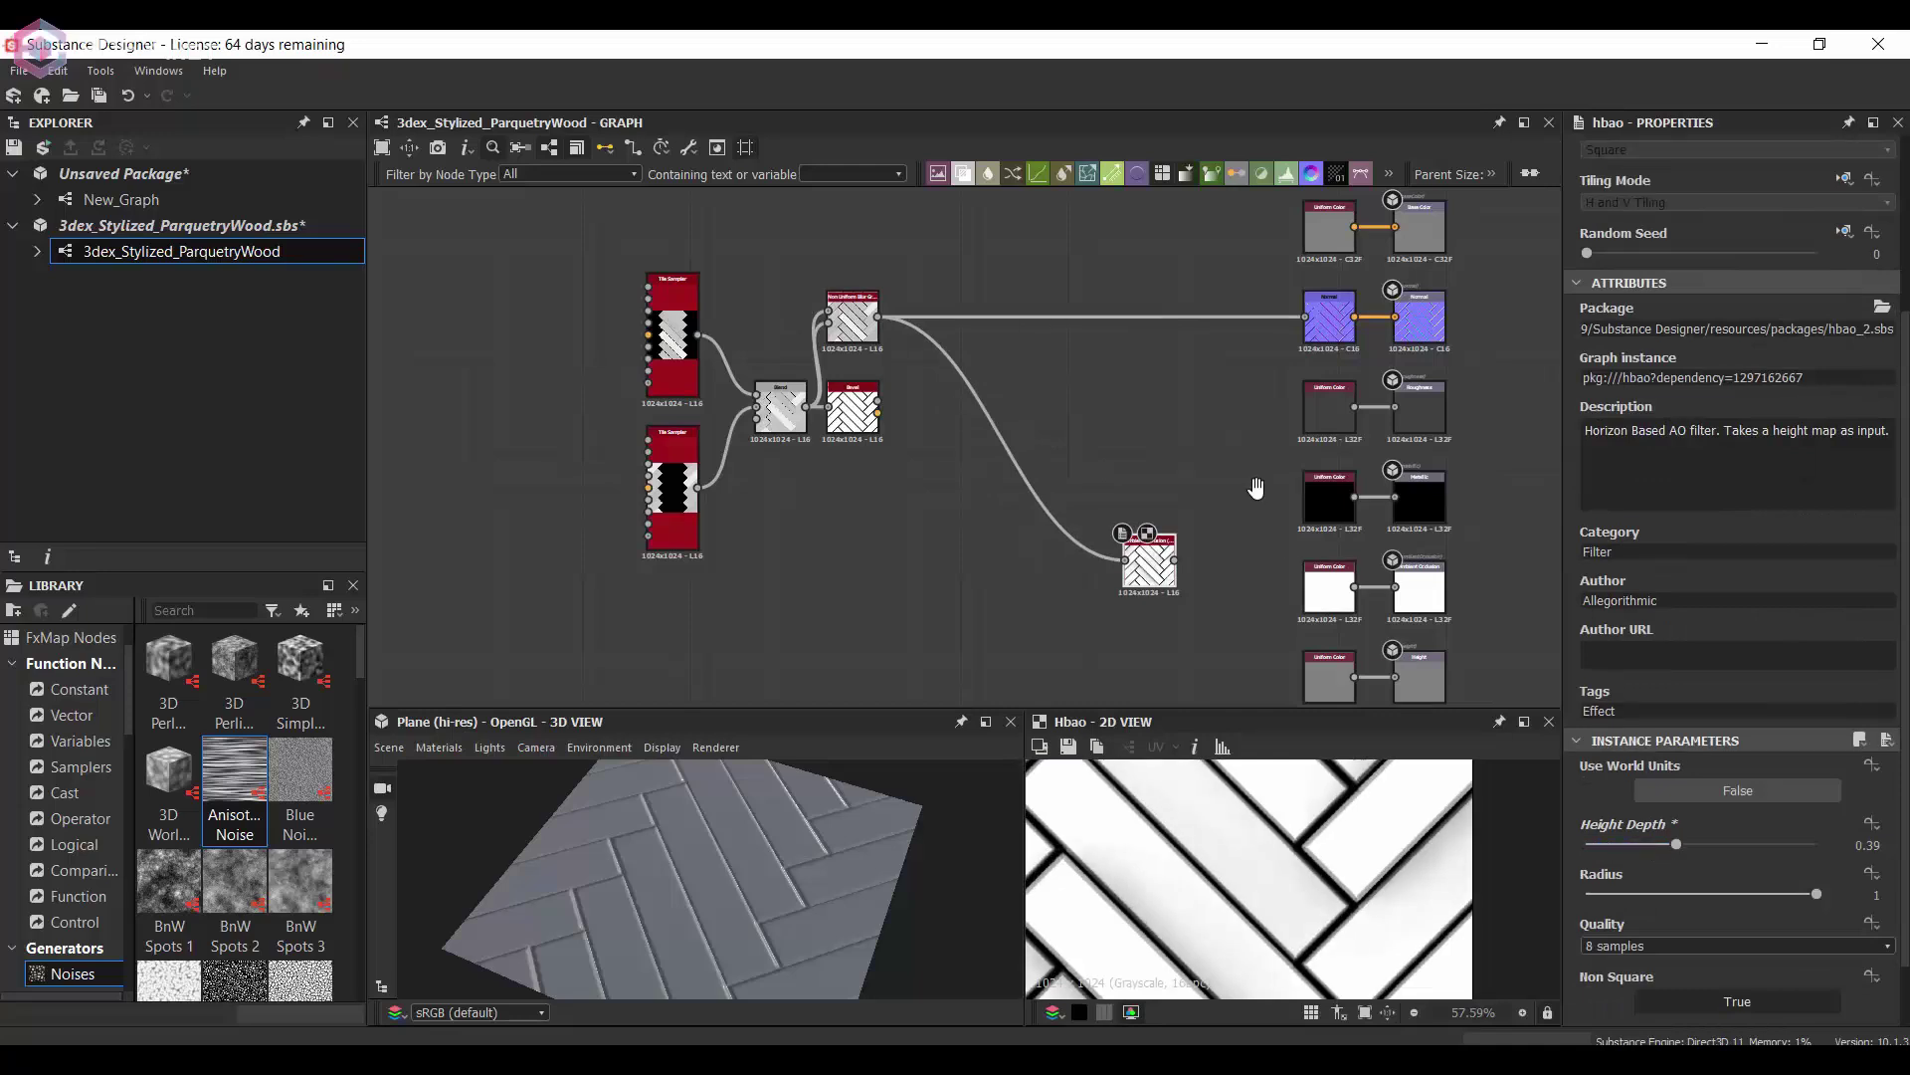
- Connect the HBAO node to the Ambient Occlusion output and insert a Levels node between them
middle_click_drag(1258, 491, 1076, 284)
scroll(1077, 284, "up", 1)
left_click_drag(976, 369, 1227, 398)
key("space")
type("levels")
key("Return")
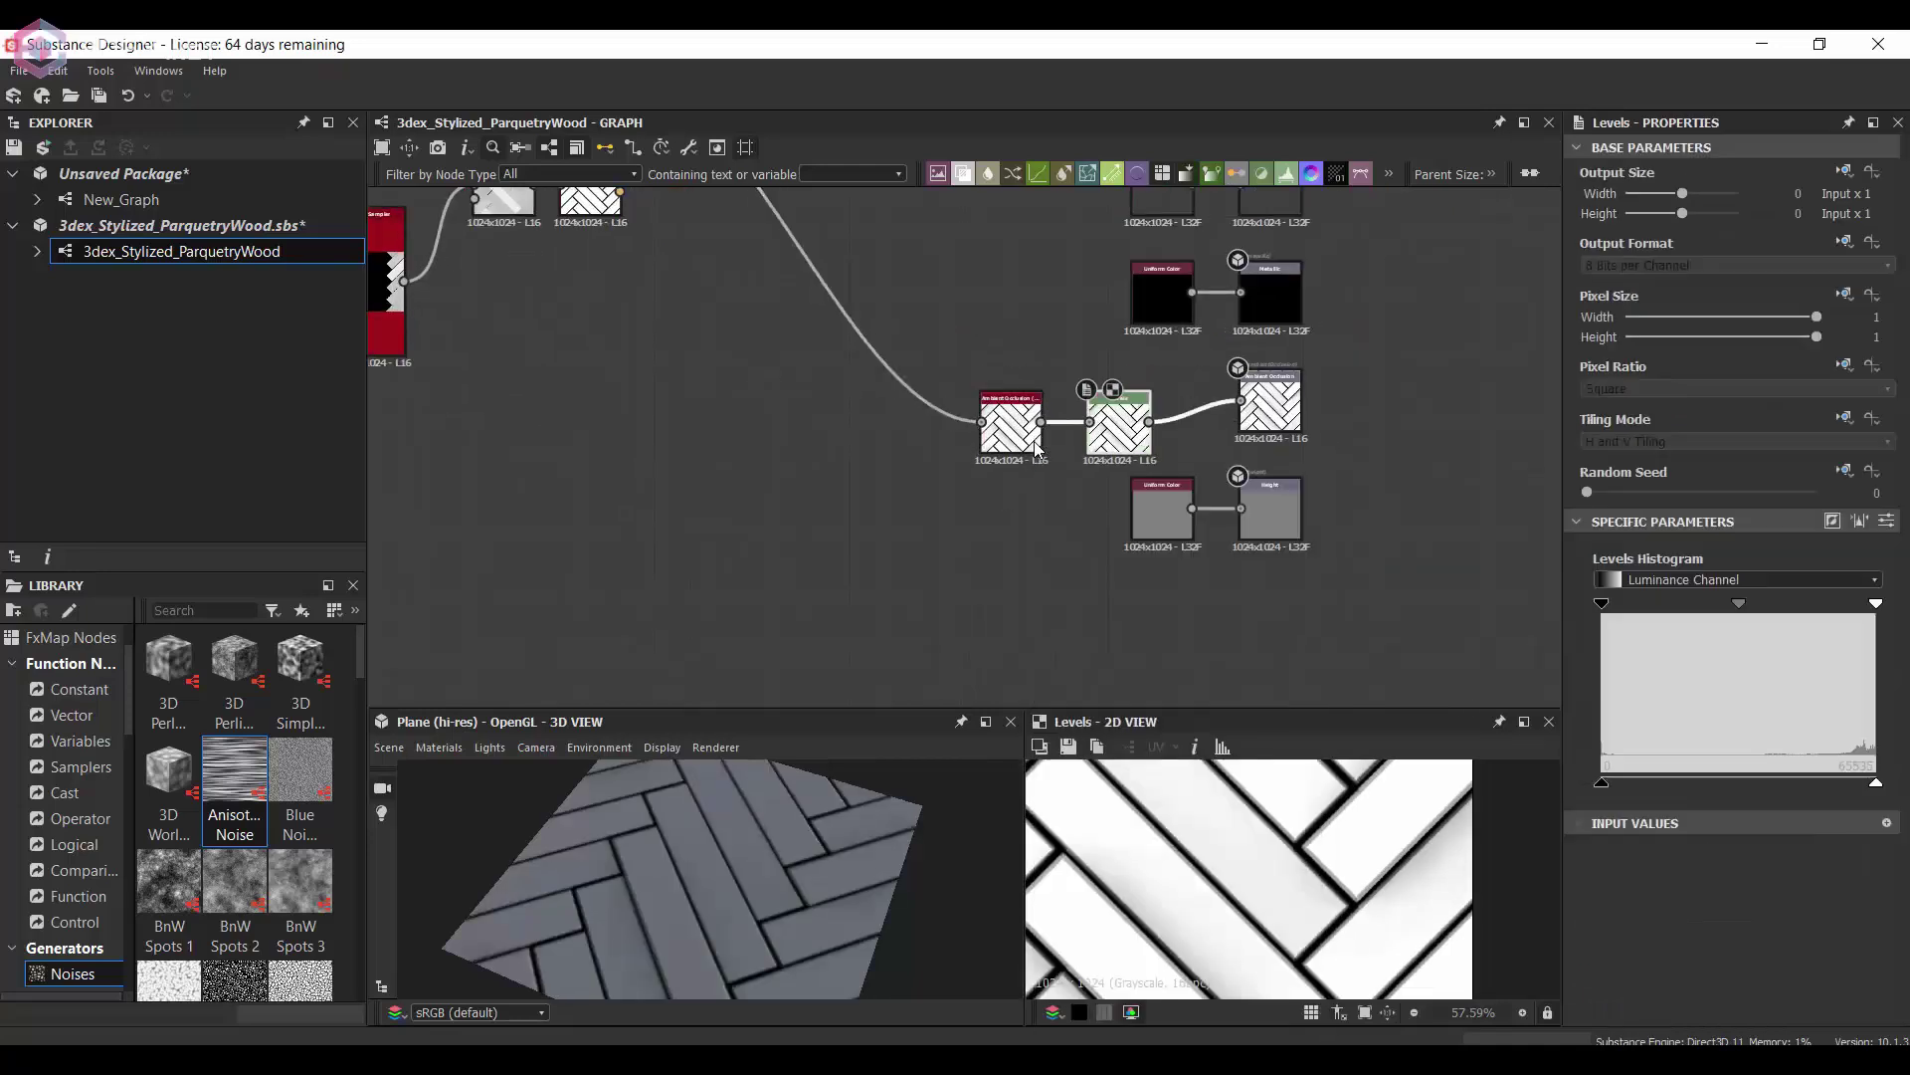
- Raise the Levels node's output black level to soften the occlusion and align the Levels and HBAO nodes with the output
left_click_drag(1602, 783, 1722, 776)
left_click_drag(1119, 428, 1162, 406)
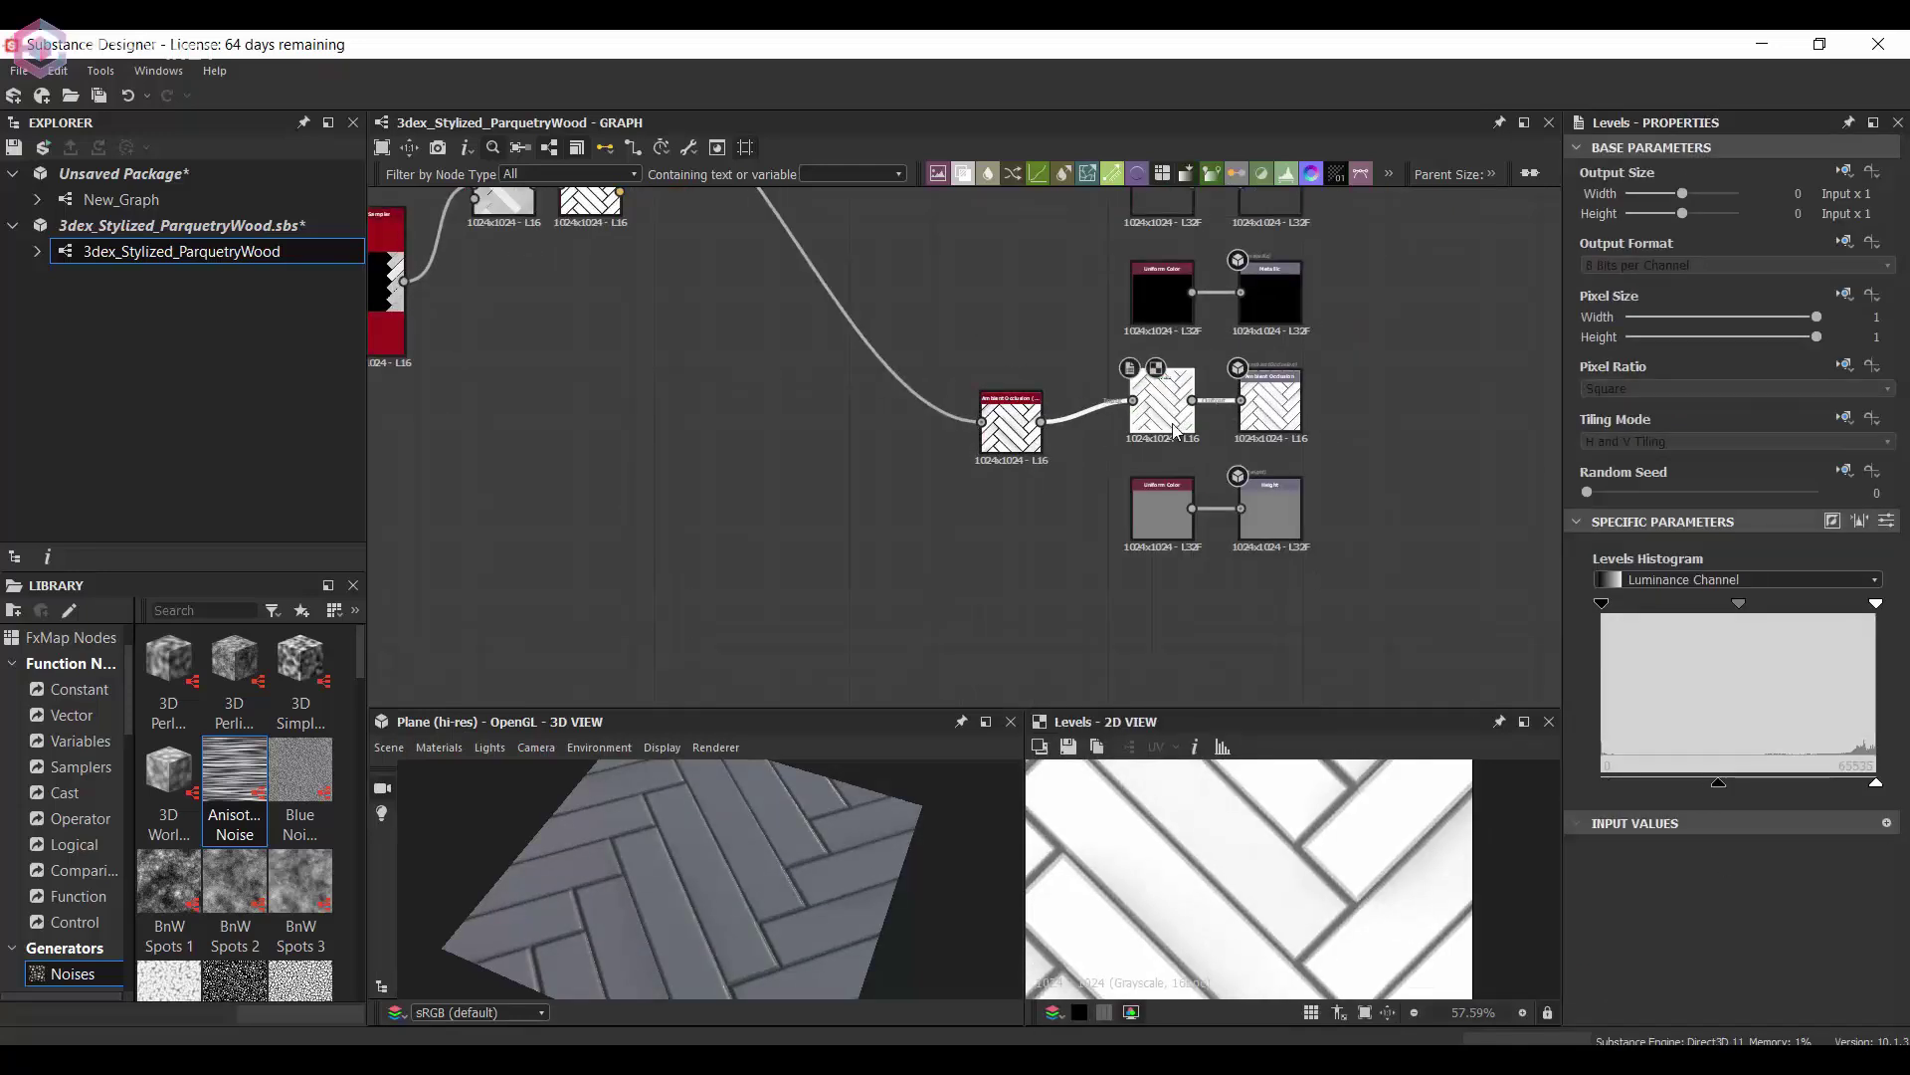
left_click_drag(1011, 427, 1054, 405)
- Move the Bevel node below the Blend and reposition the Non Uniform Blur node to clear space
middle_click_drag(1011, 306, 1424, 566)
scroll(1312, 393, "up", 2)
left_click_drag(866, 470, 802, 686)
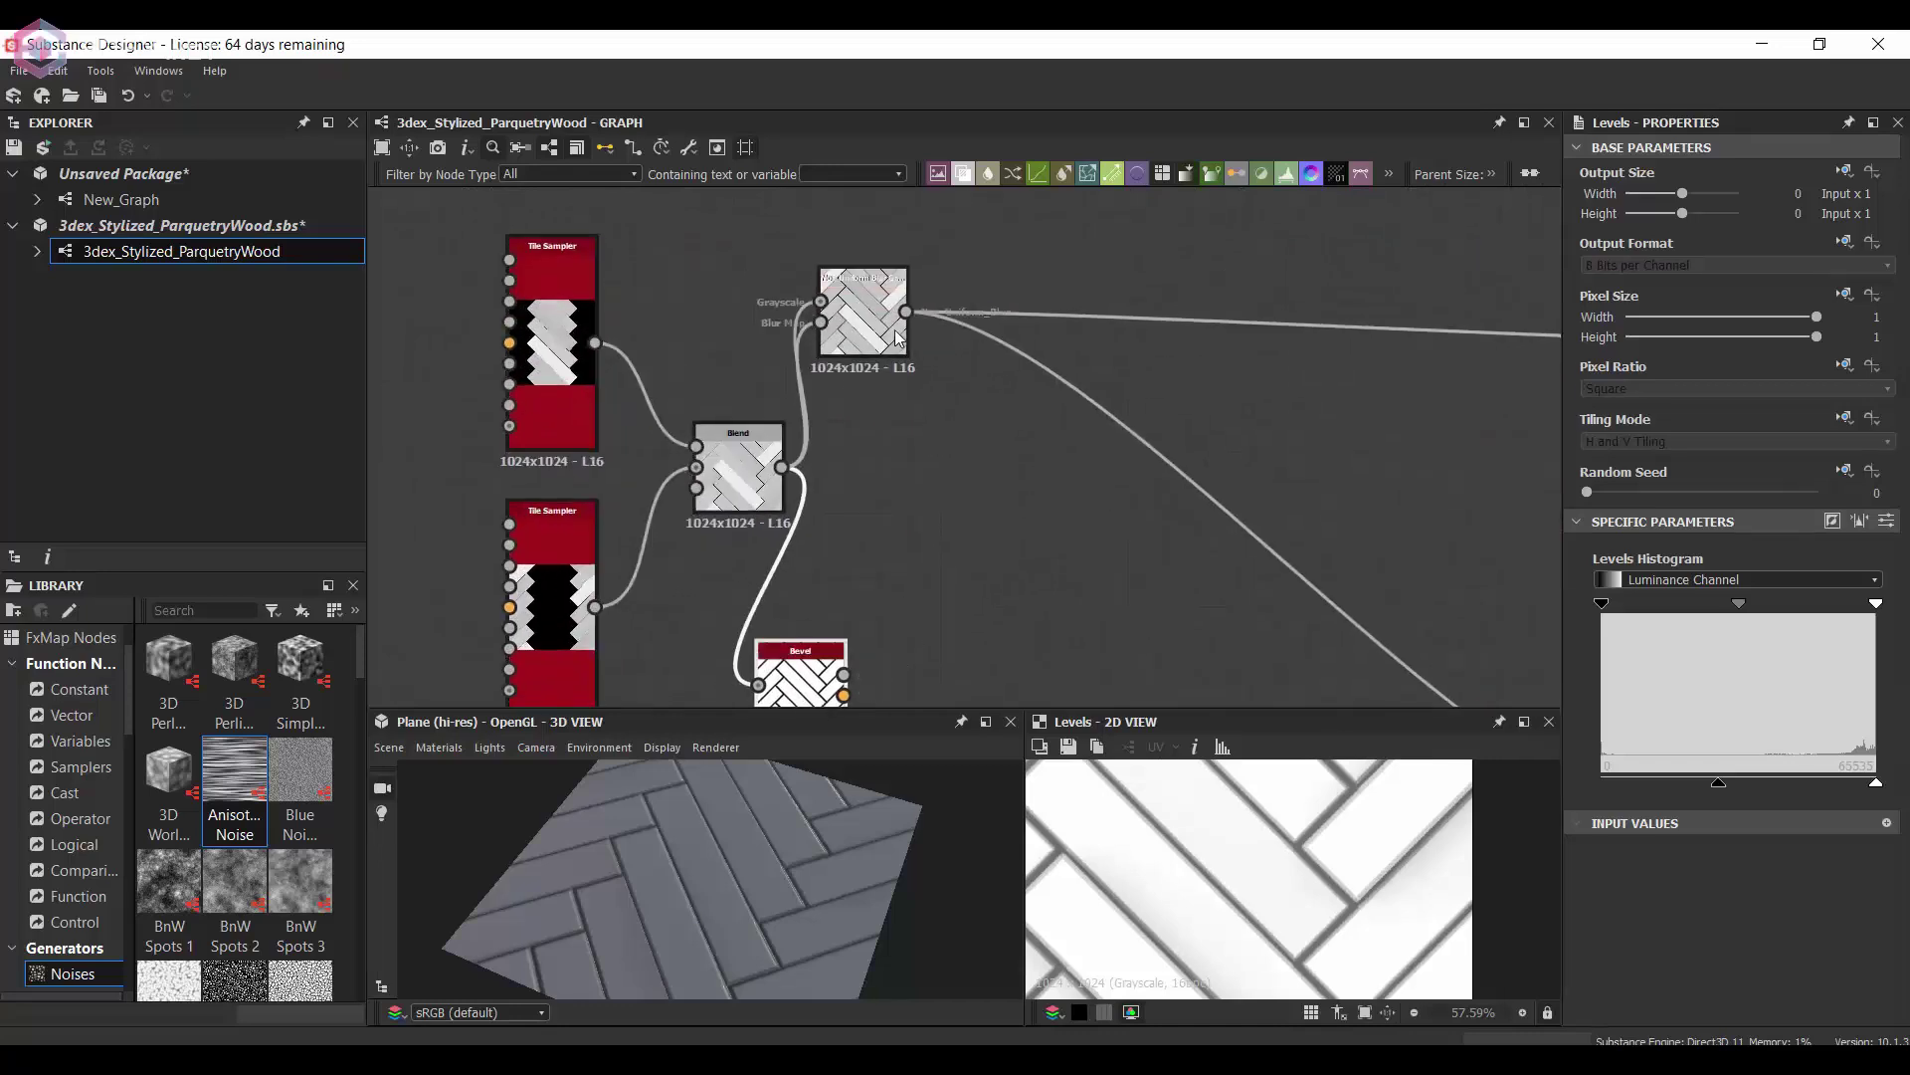
double_click(937, 472)
left_click_drag(861, 313, 1065, 369)
- Add an Edge Detect node fed by the pattern Blend and lower its Edge Roundness to about 0.34
double_click(744, 477)
left_click(1097, 370)
key("space")
type("edge")
key("Return")
scroll(1091, 383, "up", 1)
left_click_drag(1130, 391, 1057, 373)
left_click_drag(719, 484, 1030, 356)
scroll(1649, 886, "down", 3)
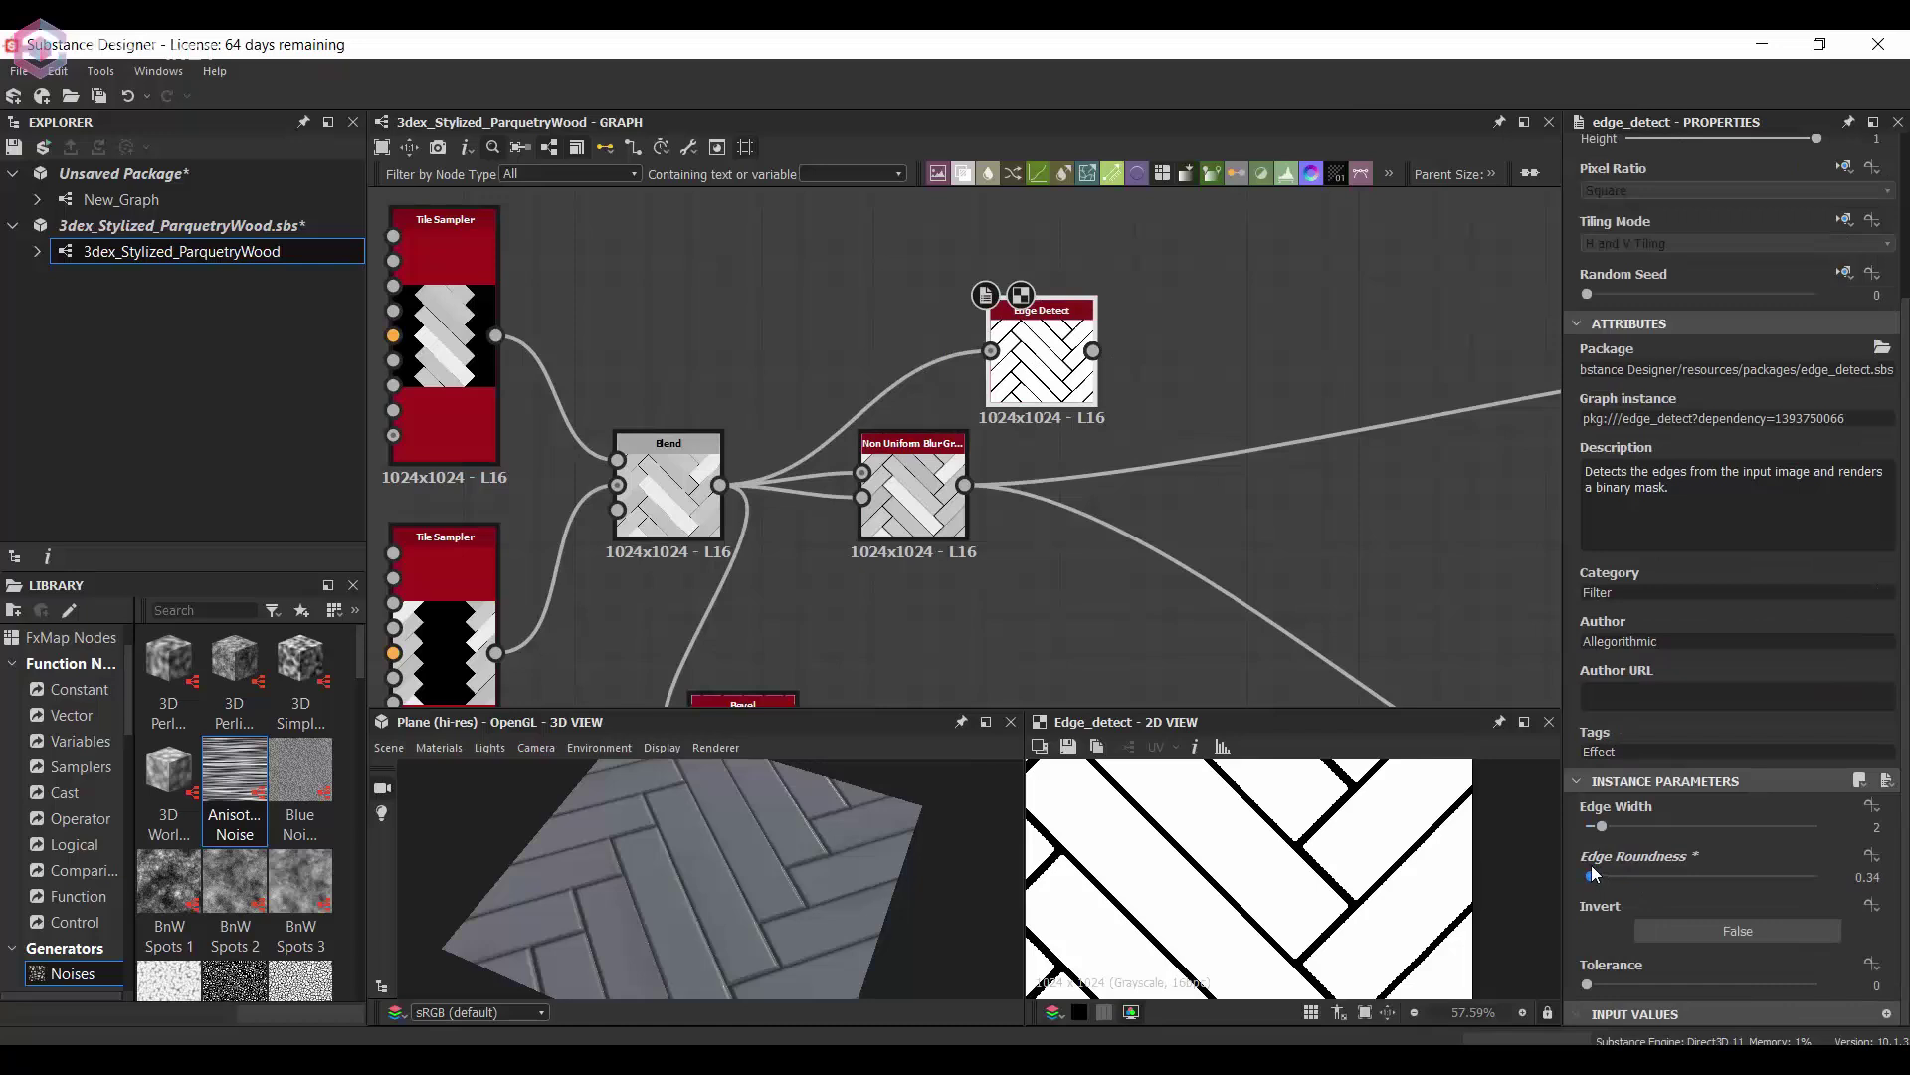
- Add a Flood Fill node after the Edge Detect and preview it in the 2D view
key("f")
middle_click_drag(1166, 415, 1070, 424)
left_click_drag(950, 368, 838, 333)
key("space")
type("flood")
key("Return")
double_click(970, 355)
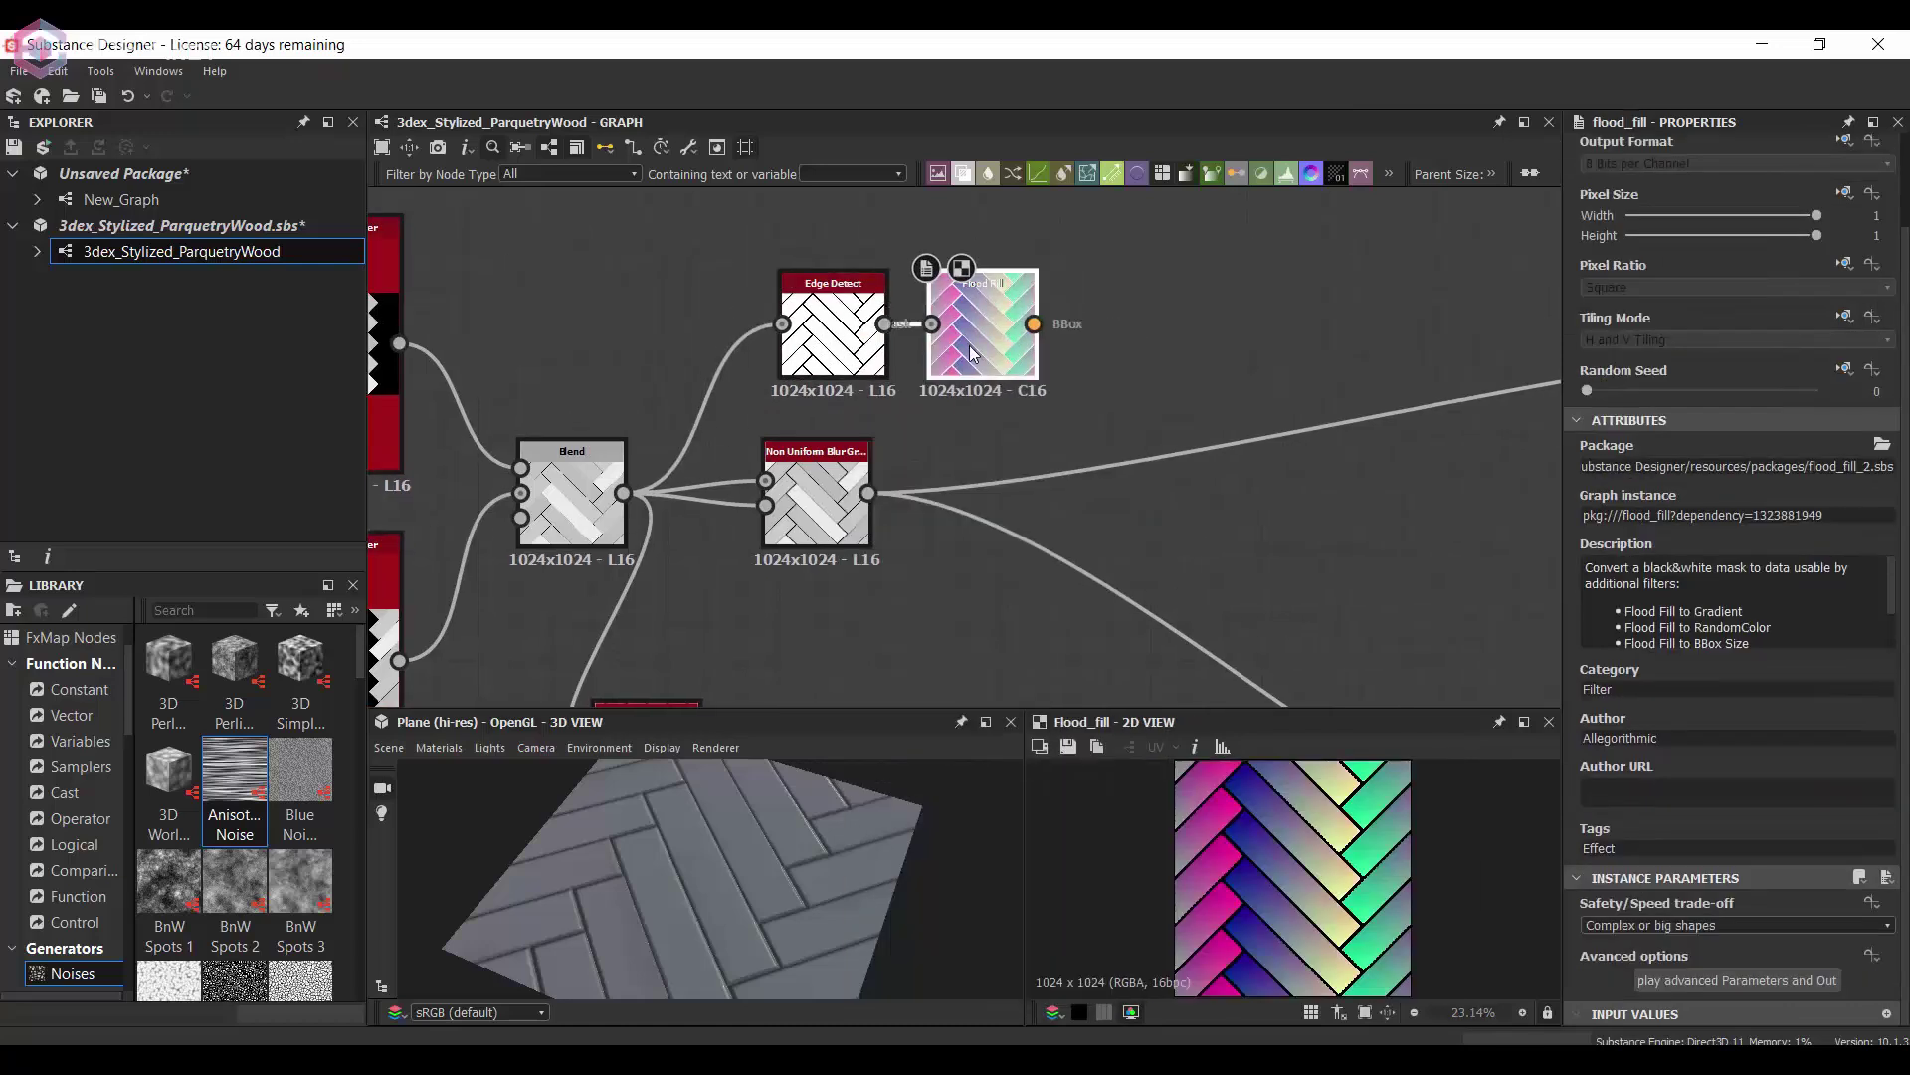
- Add a Flood Fill to Gradient node after the Flood Fill and vary the gradients across the planks
key("space")
type("flo")
left_click(1153, 457)
double_click(1160, 348)
scroll(1751, 818, "down", 4)
left_click_drag(1671, 768, 1752, 765)
- Line up the Edge Detect, Flood Fill and Flood Fill to Gradient nodes in a row
middle_click_drag(1201, 383, 1207, 437)
left_click_drag(839, 386, 801, 368)
left_click_drag(988, 386, 950, 368)
left_click_drag(1175, 383, 1101, 365)
- Add a Distance node with the Edge Detect as mask input and the Flood Fill to Gradient as source input
middle_click_drag(1167, 282, 1107, 349)
key("space")
type("dist")
key("Return")
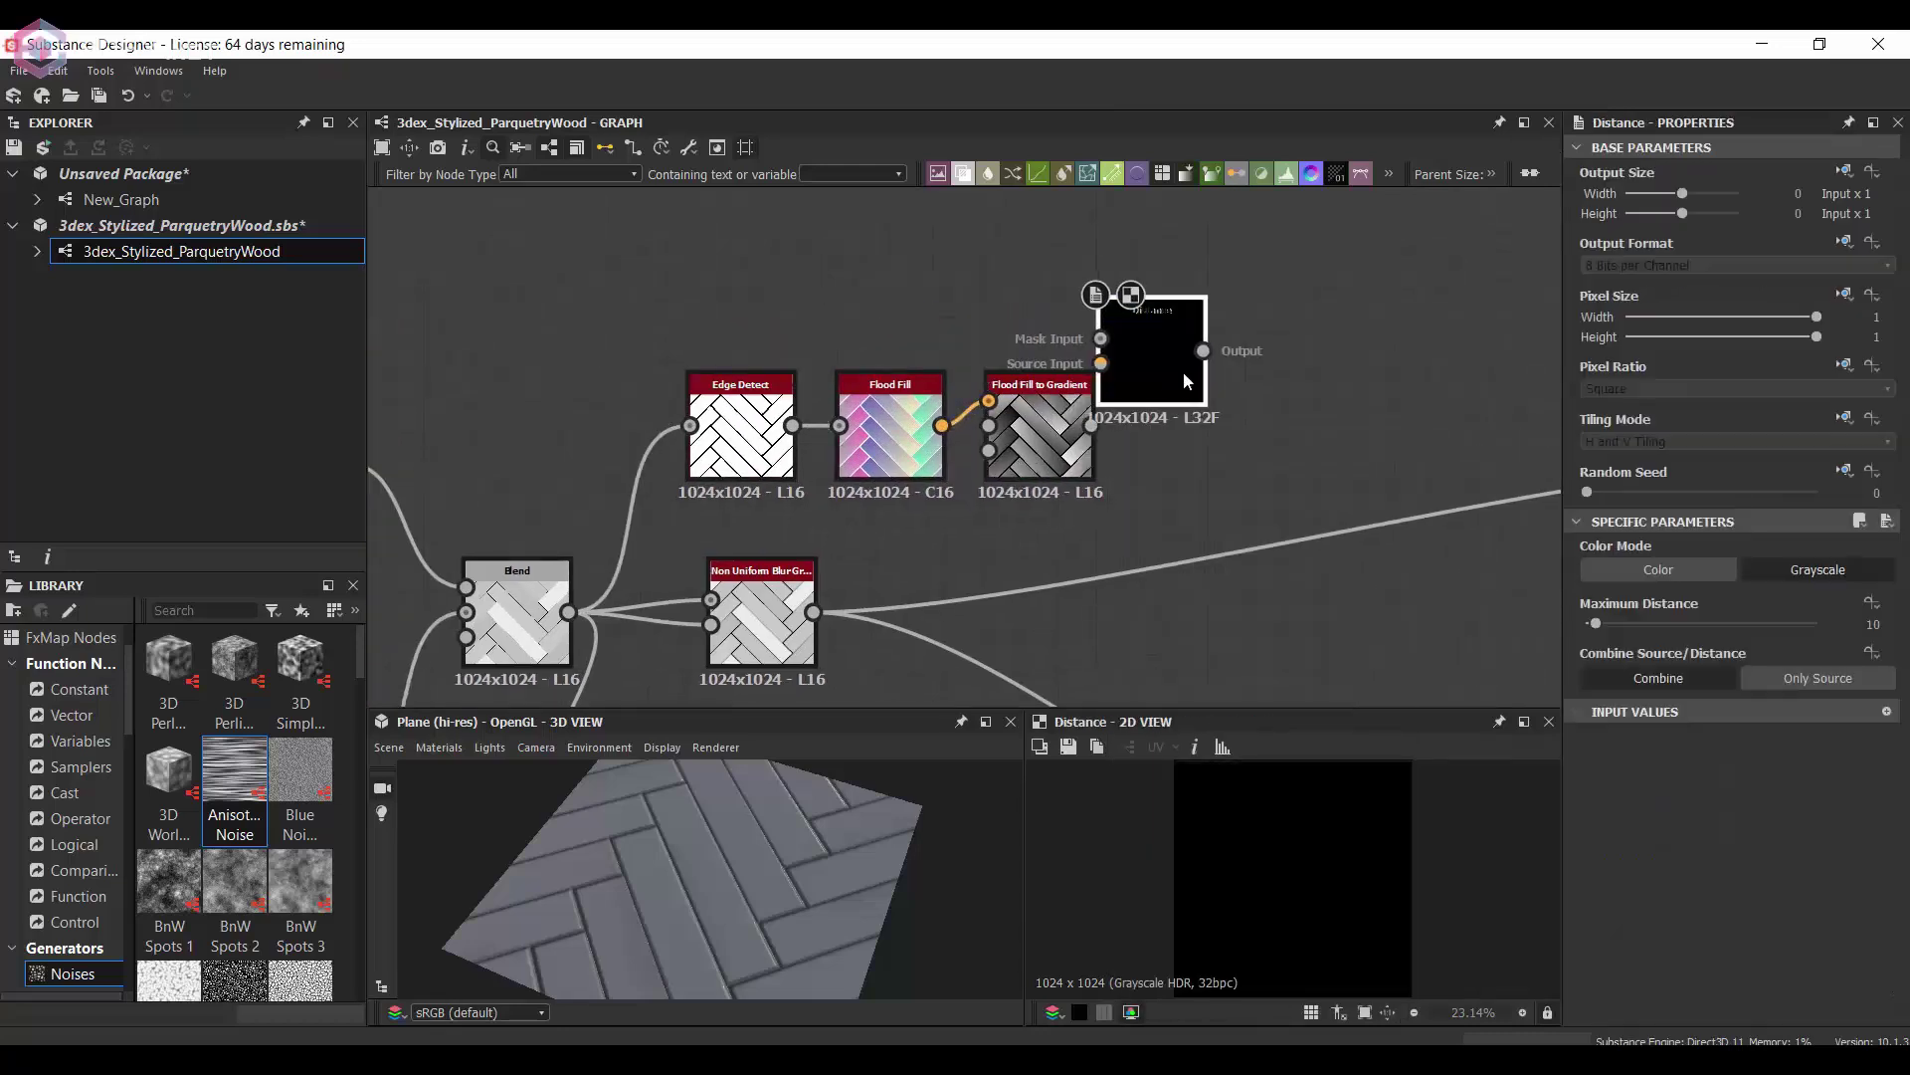
left_click_drag(764, 403, 764, 291)
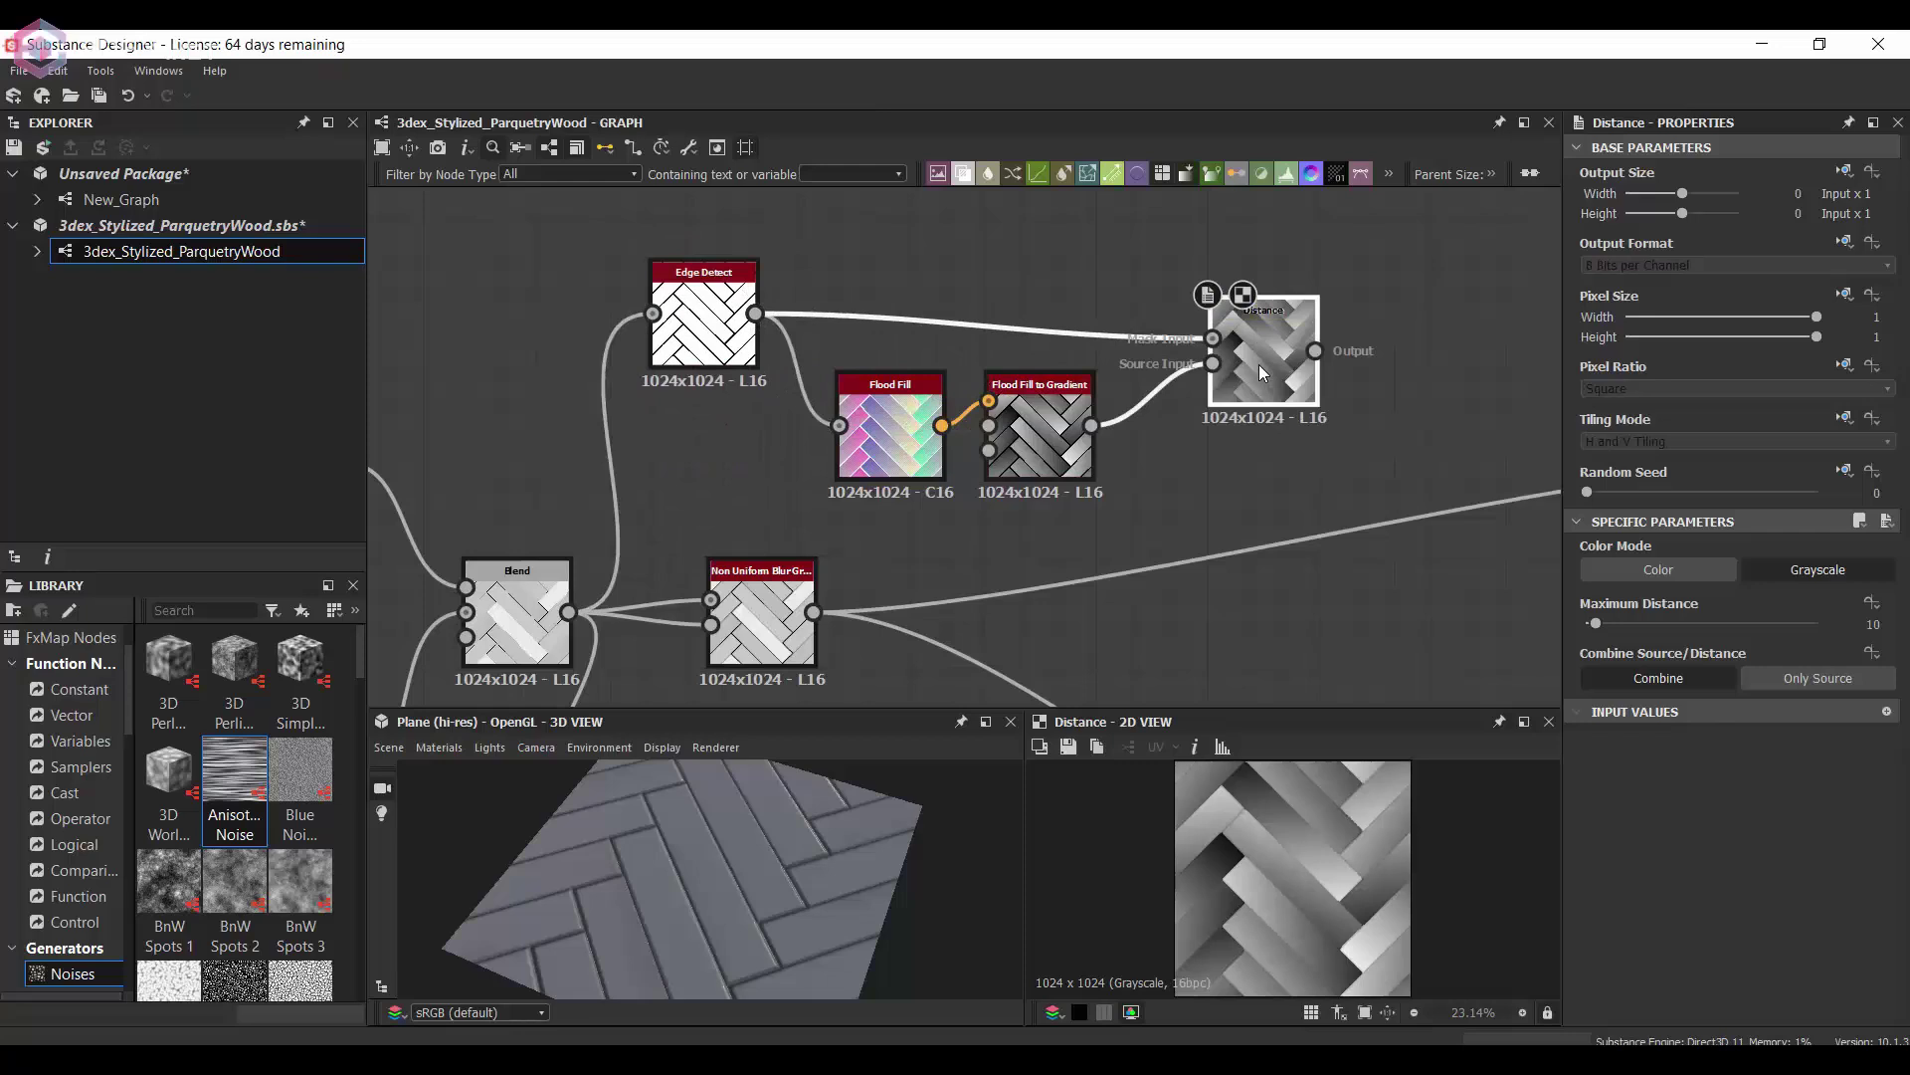
- Insert a Blend node after the Non Uniform Blur, ahead of the Normal and HBAO connections
middle_click_drag(1268, 557, 1160, 444)
left_click(656, 498)
key("space")
type("bl")
key("Return")
left_click_drag(826, 487, 1220, 490)
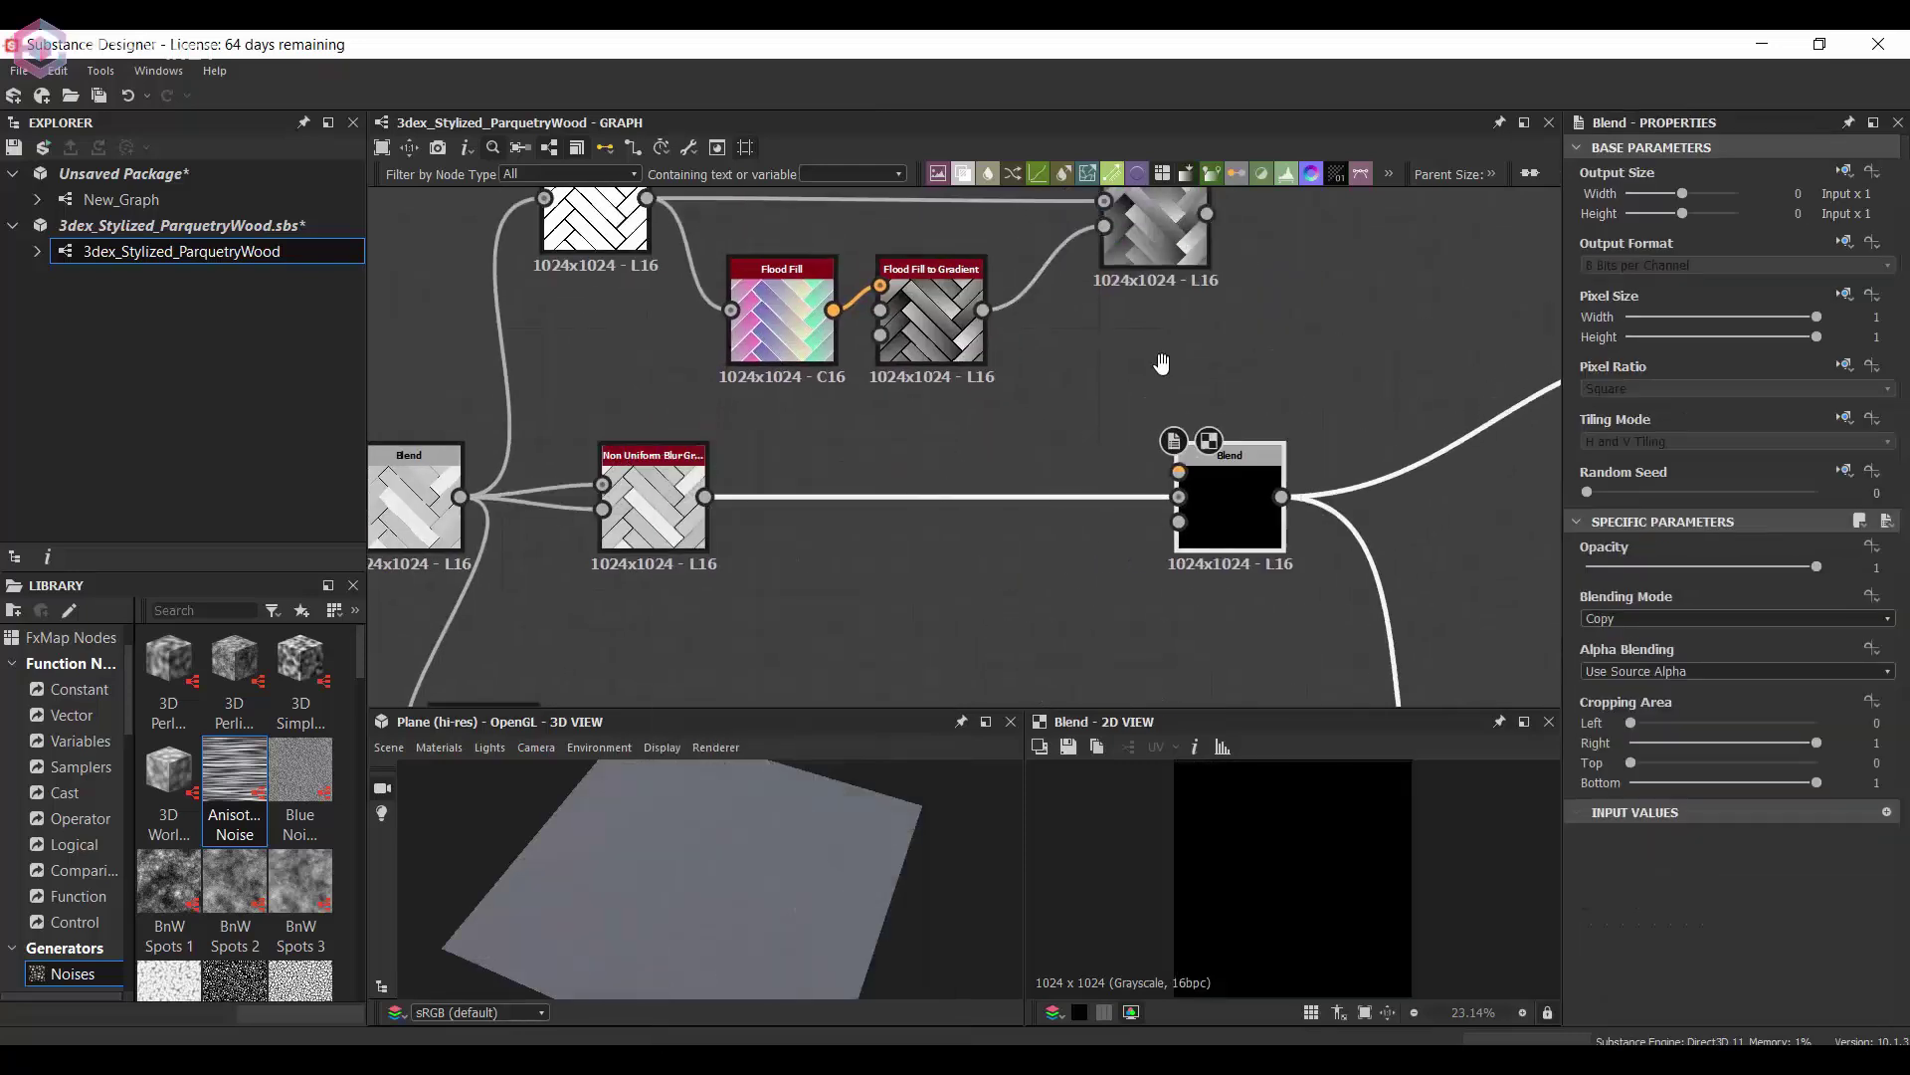
- Reposition the new Blend node and connect the Distance output to its foreground input
middle_click_drag(1160, 367, 1036, 380)
scroll(1036, 380, "down", 5)
left_click_drag(1055, 432, 905, 433)
left_click(966, 363)
scroll(966, 363, "up", 4)
left_click_drag(848, 488, 953, 489)
left_click_drag(834, 293, 919, 471)
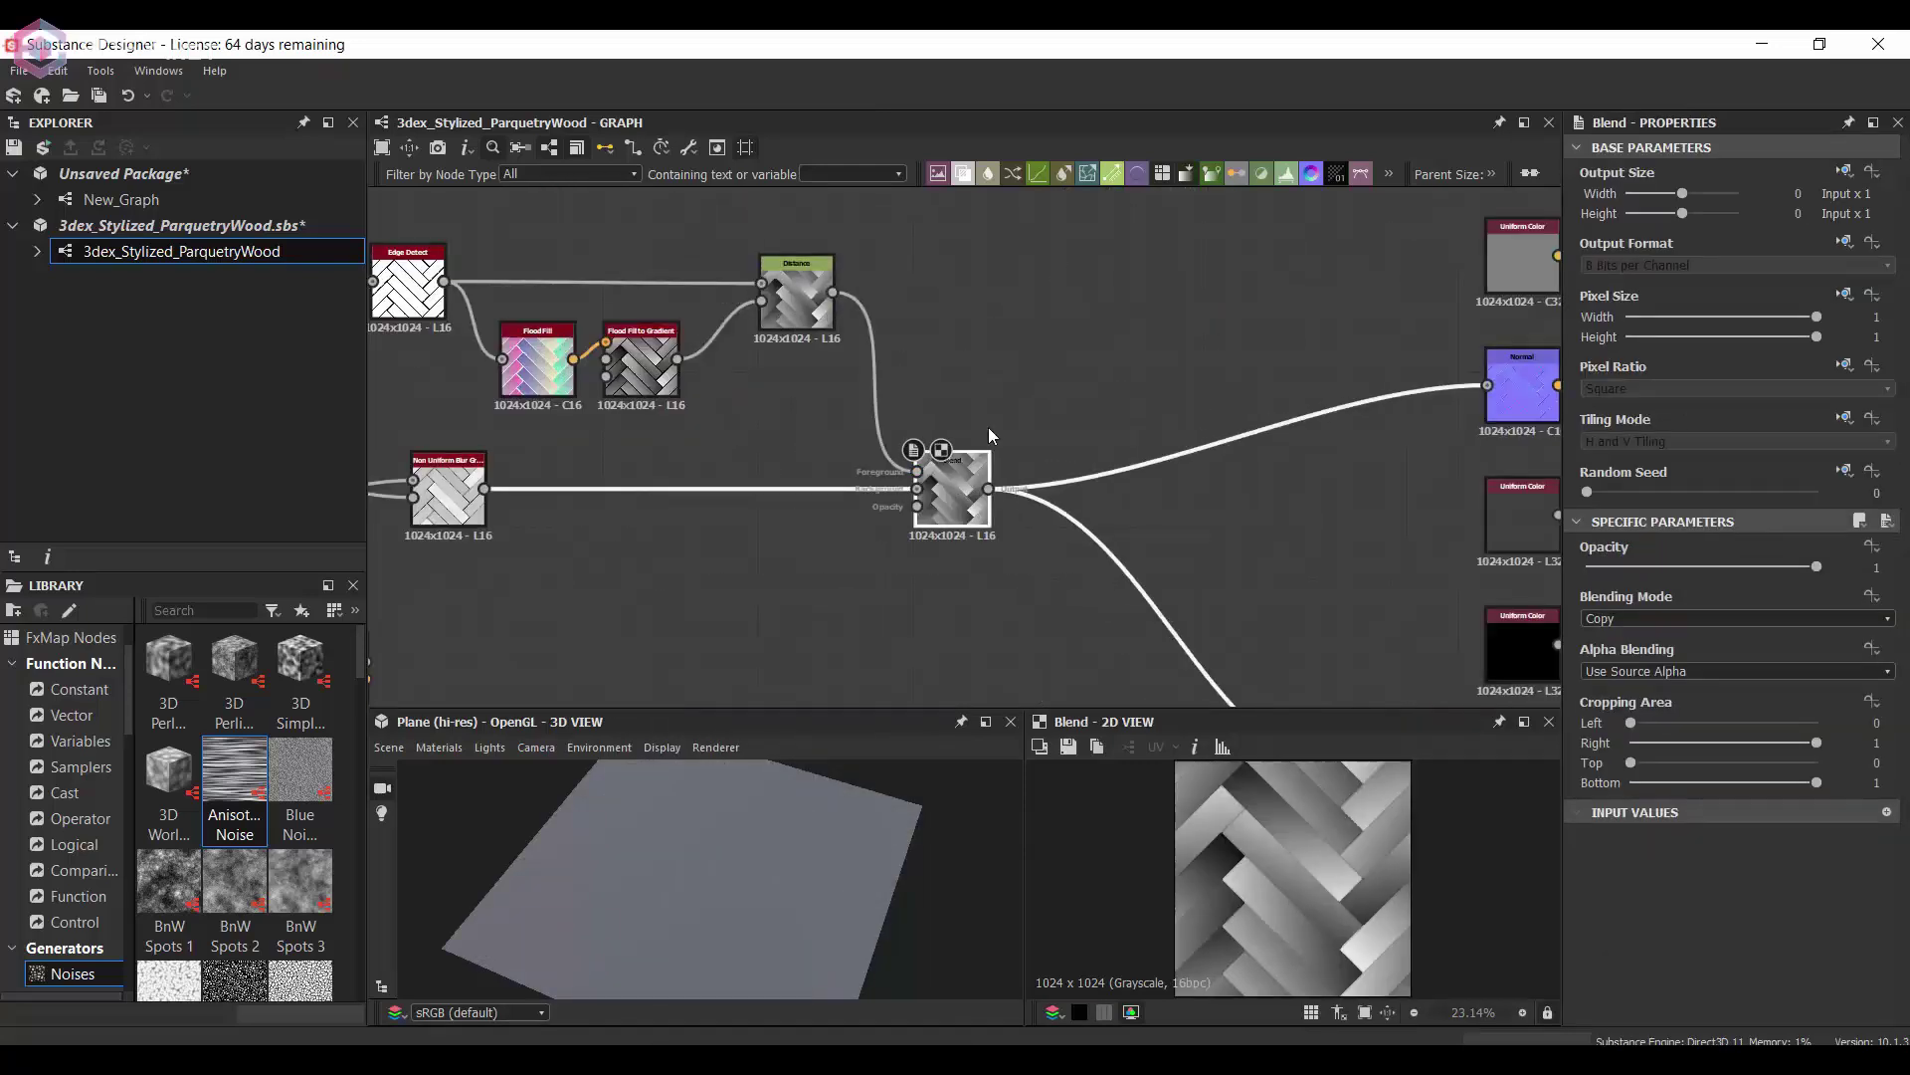
- Try the Subtract and Multiply blending modes at 0.5 opacity on the new Blend and judge them in 3D
scroll(960, 518, "up", 3)
scroll(772, 866, "up", 2)
scroll(1374, 844, "up", 2)
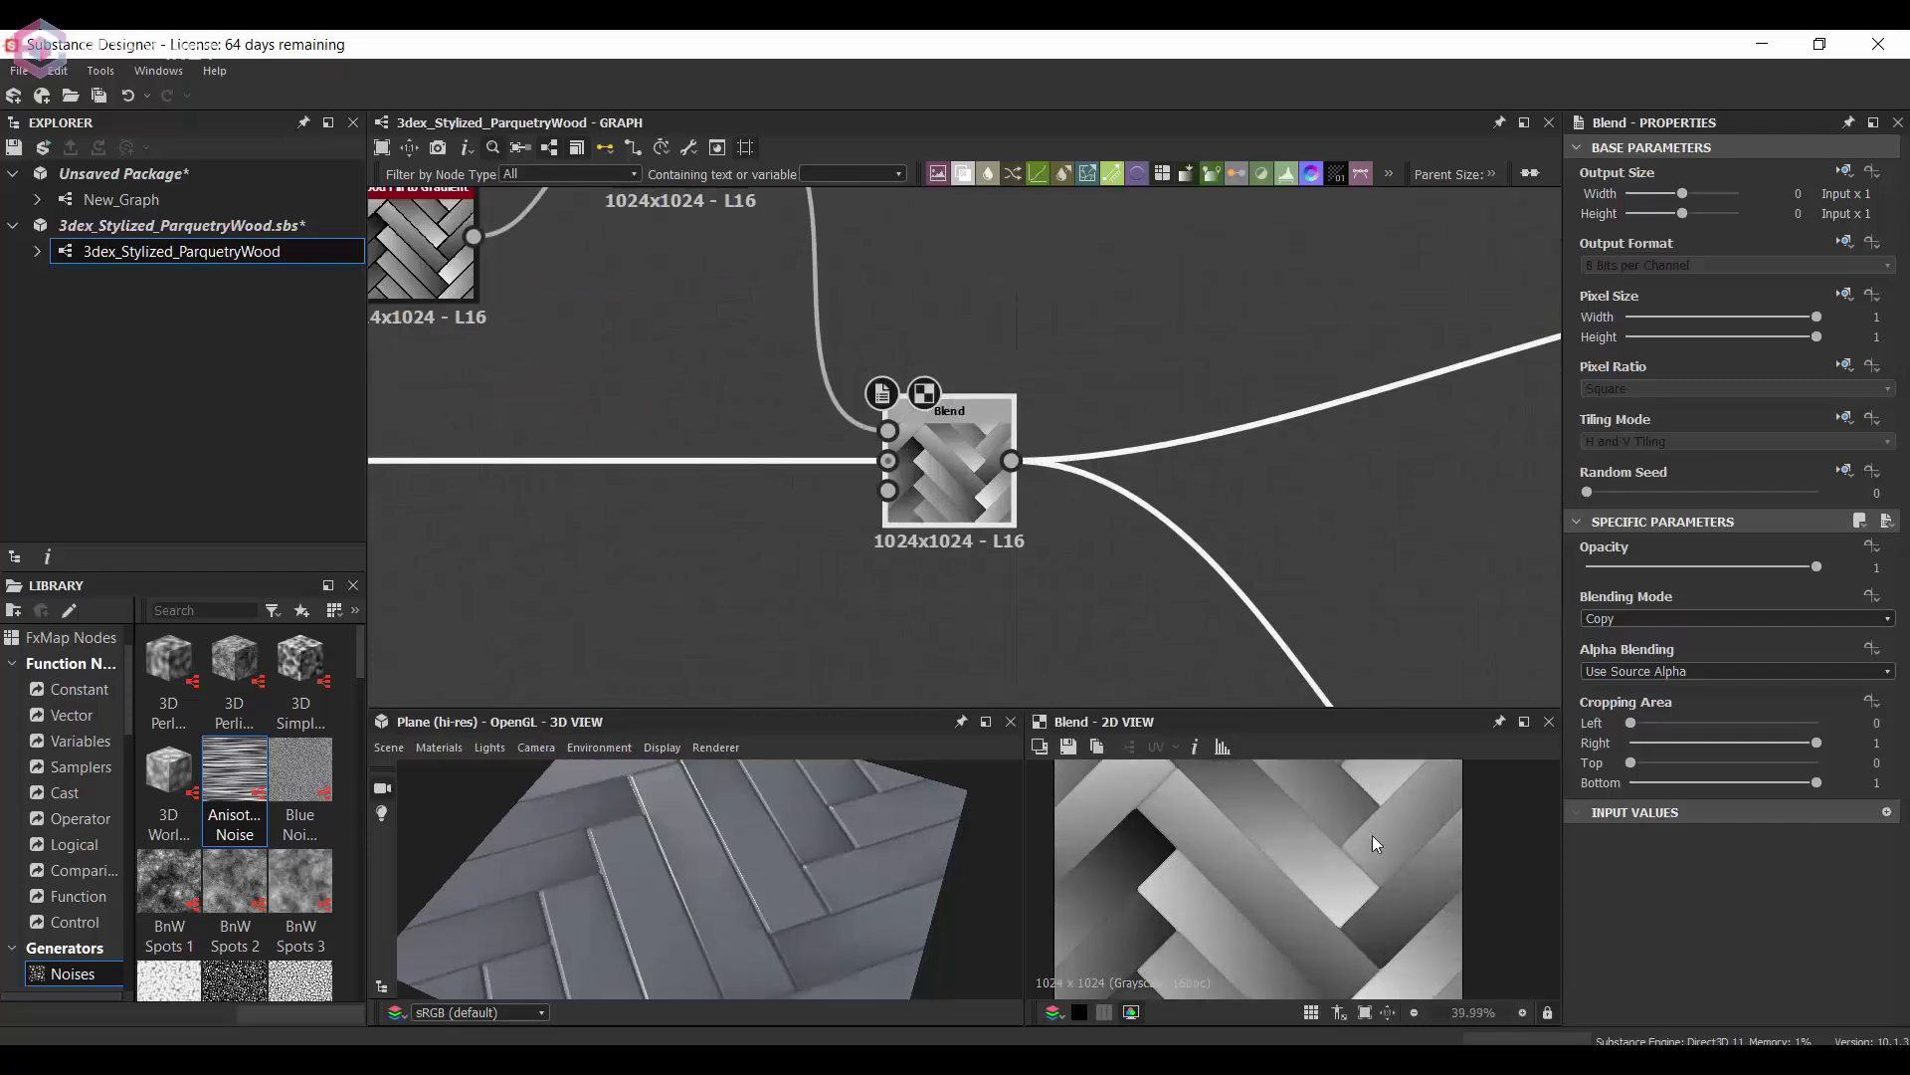
left_click(1629, 653)
left_click_drag(1654, 566, 1701, 565)
left_click(1736, 618)
left_click(1622, 684)
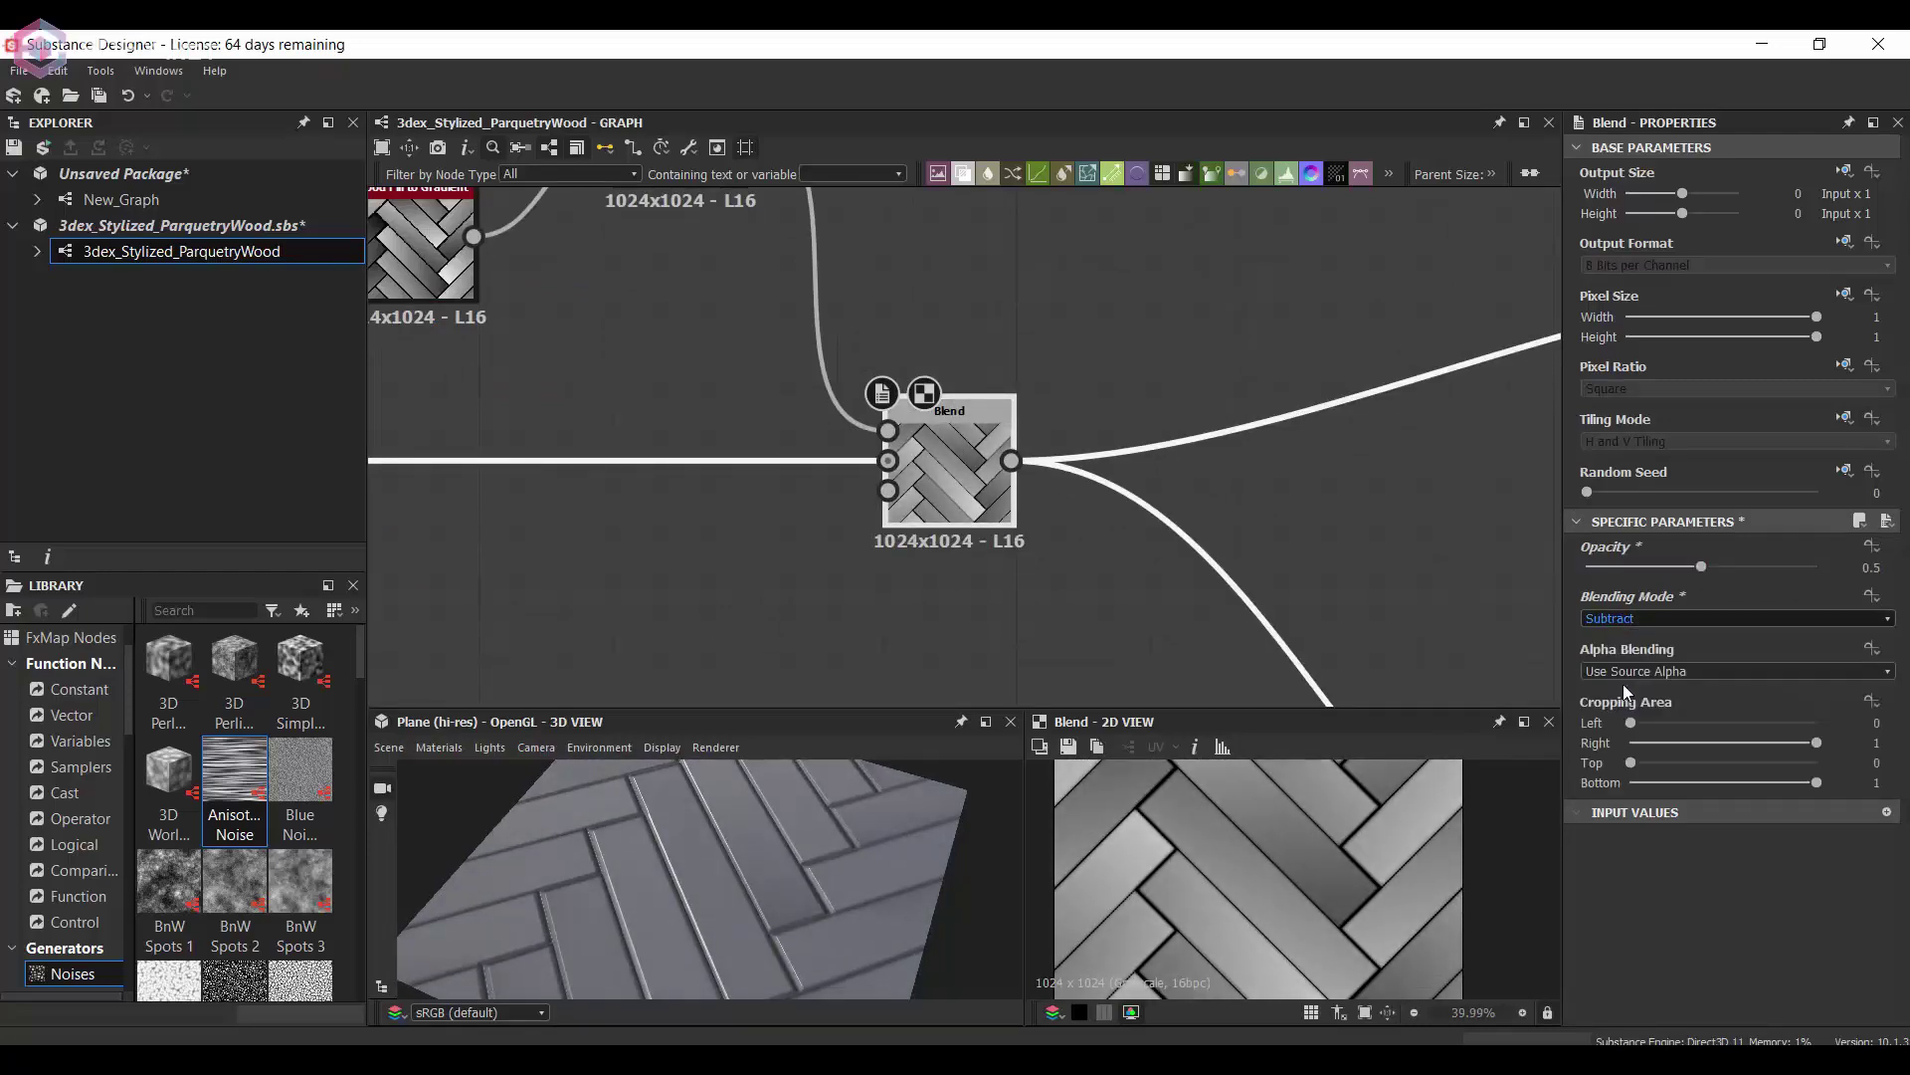
left_click_drag(653, 910, 756, 836)
- Compare the Copy and Multiply blending modes on the Blend node and settle on Multiply at 0.6 opacity
left_click(1632, 618)
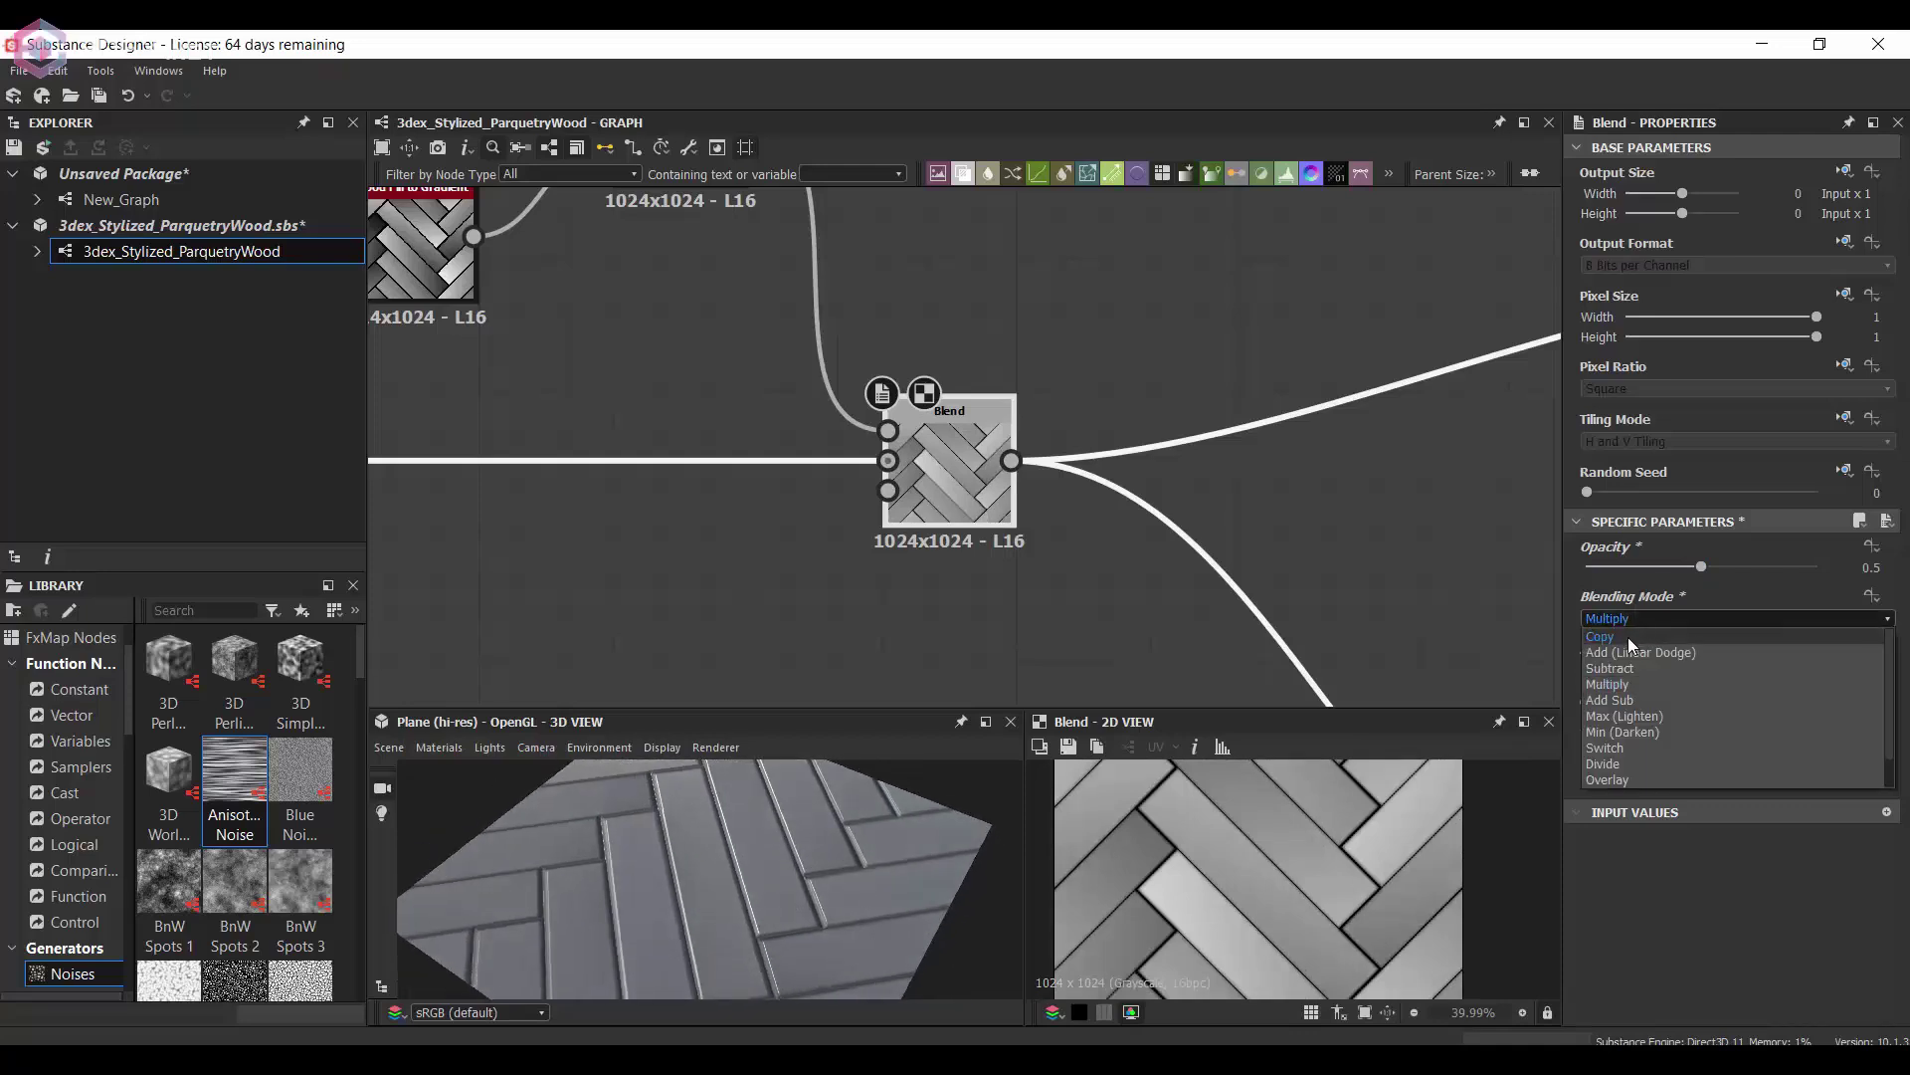
left_click(1628, 637)
left_click_drag(1701, 566, 1743, 550)
left_click(1645, 616)
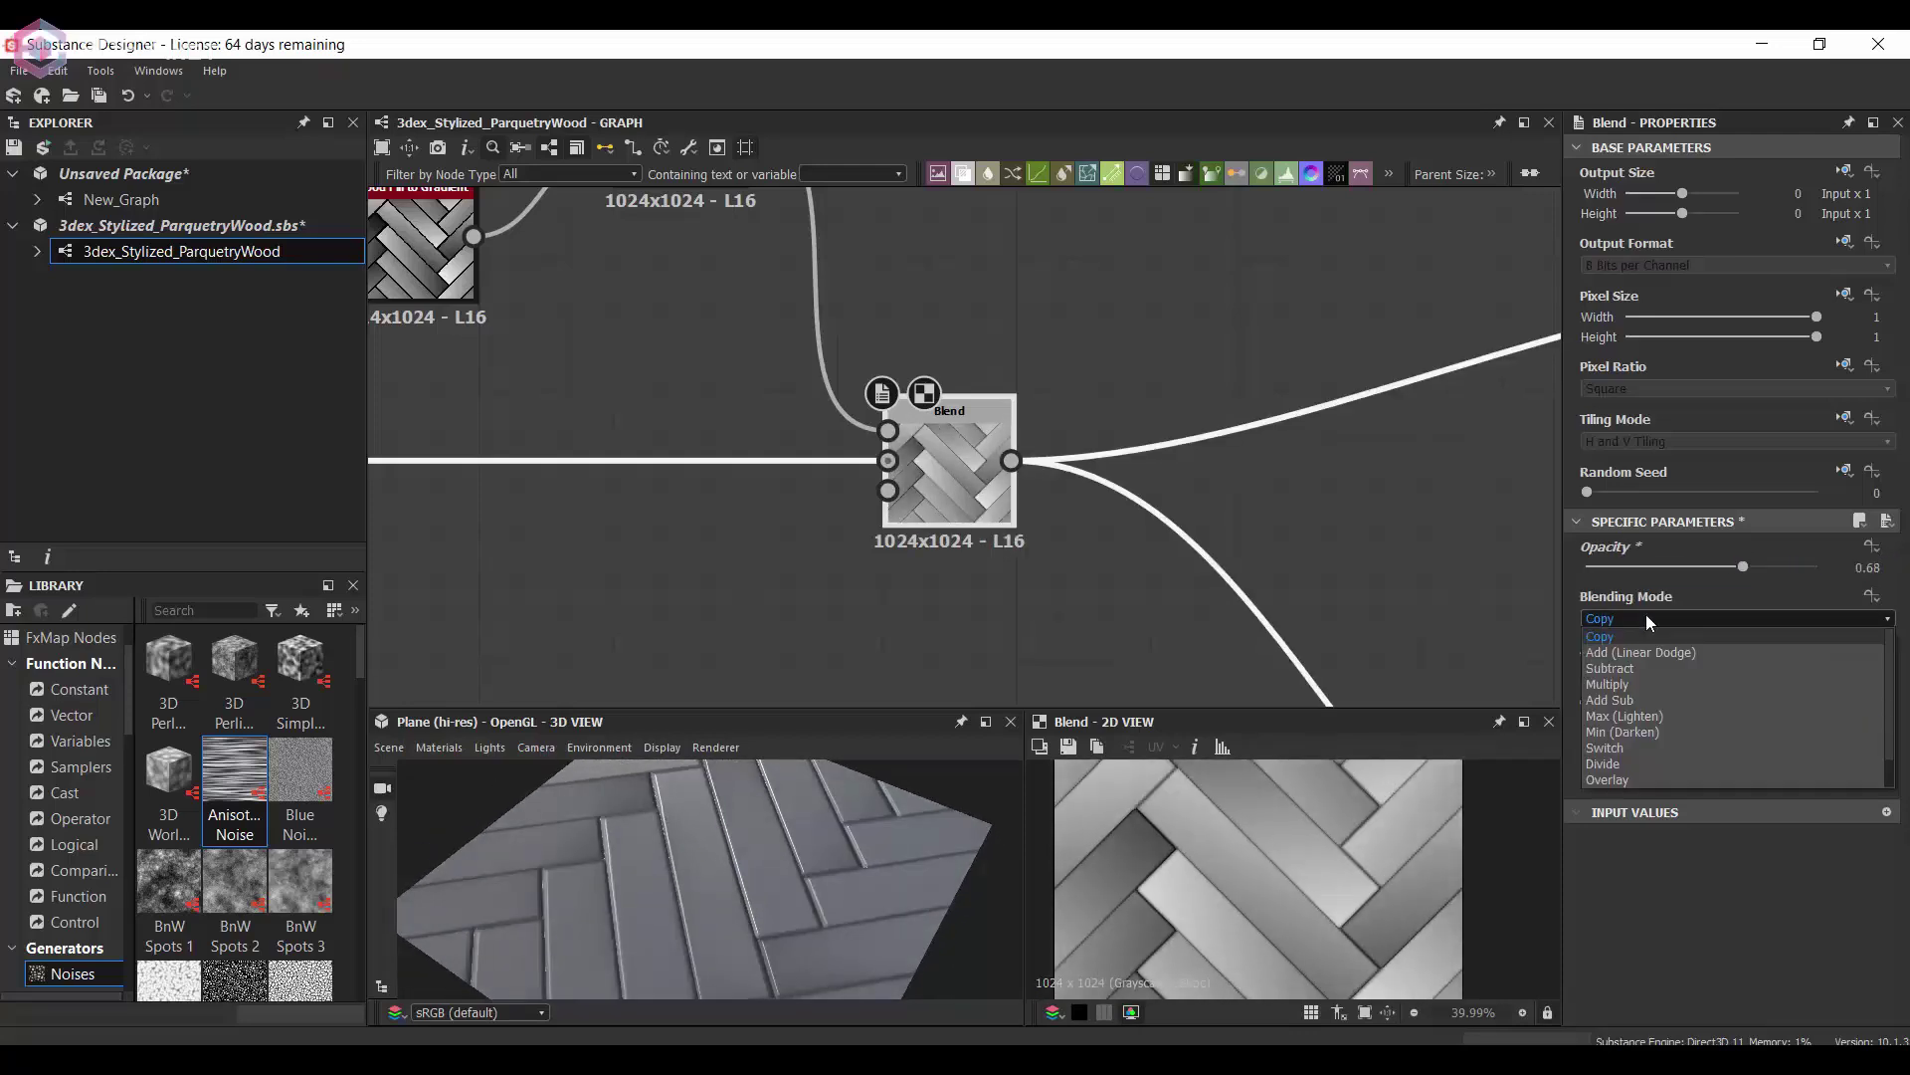
left_click(1627, 658)
left_click(1628, 684)
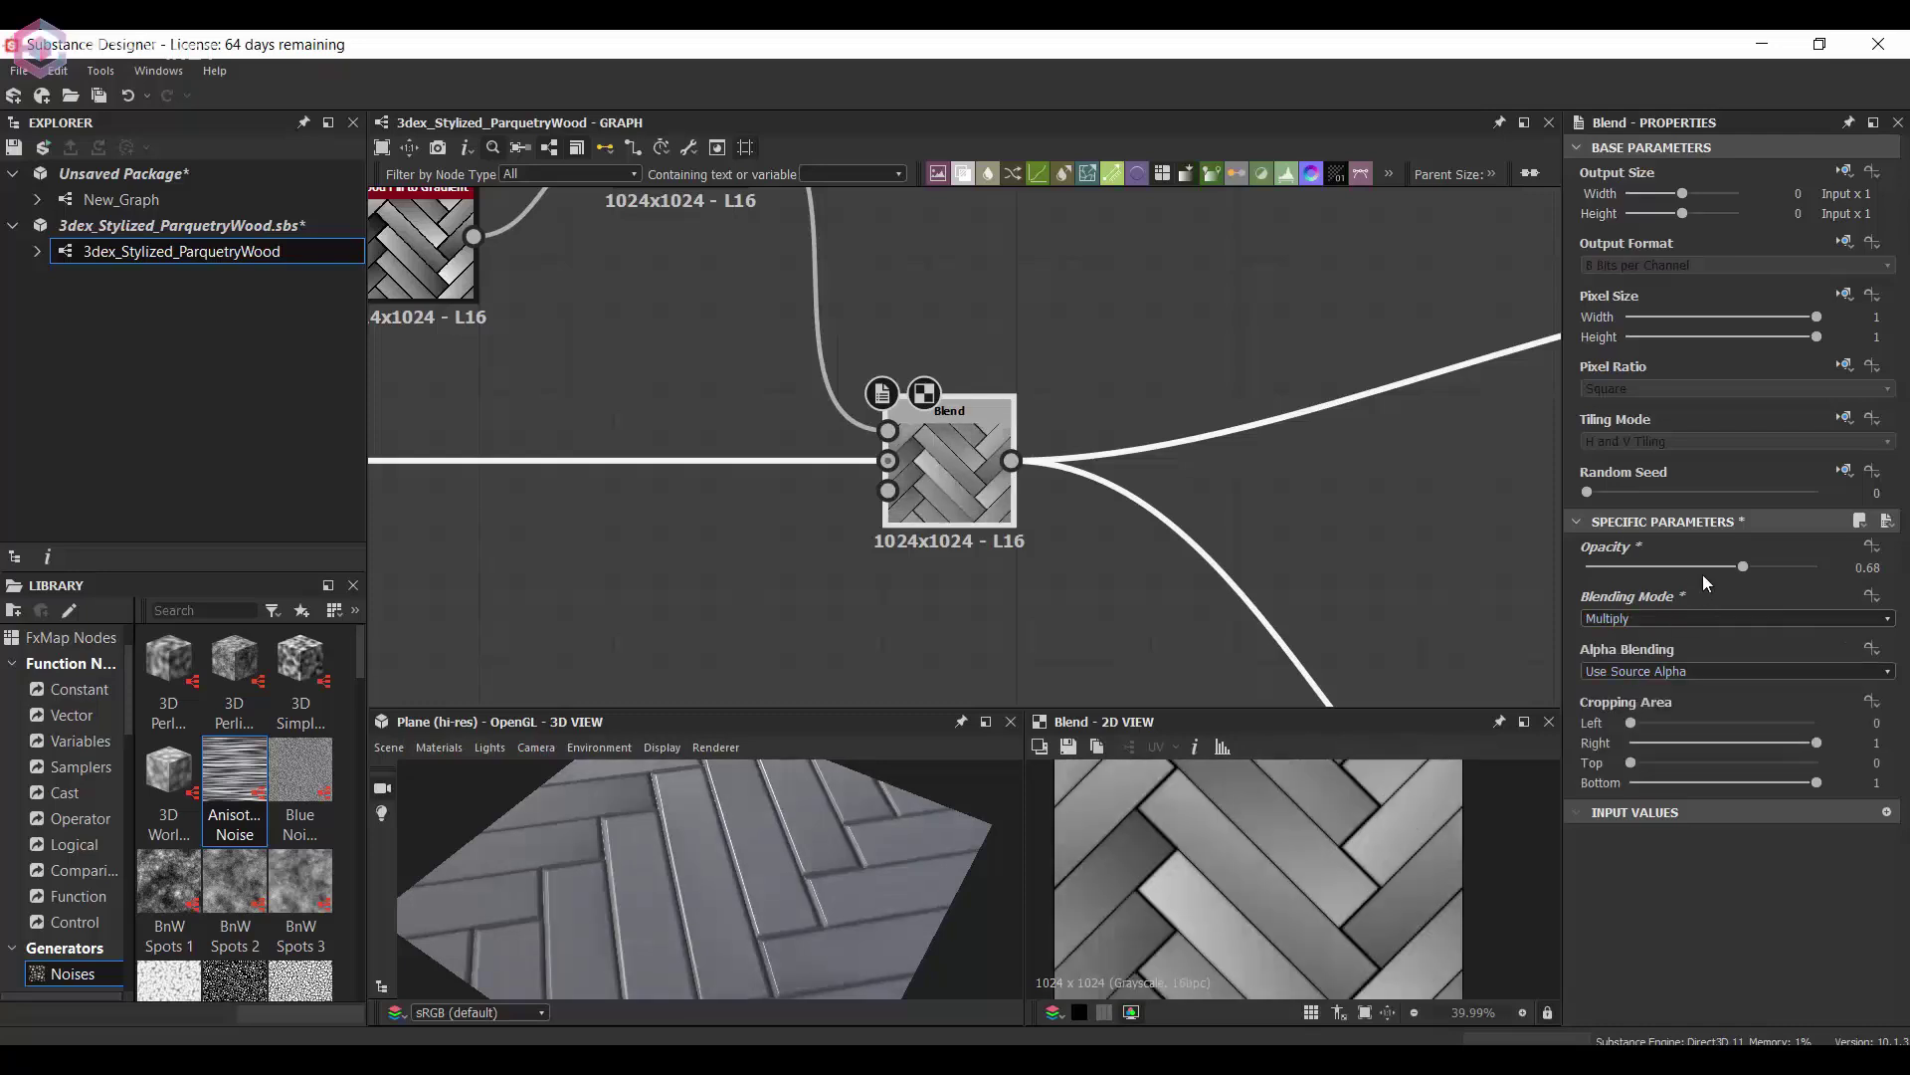
left_click_drag(1704, 569, 1724, 566)
mouse_move(726, 850)
left_mouse_down()
mouse_move(822, 845)
mouse_move(753, 851)
left_mouse_up()
- Add an Anisotropic Noise node in the free area above the Distance node
scroll(780, 849, "down", 3)
scroll(1312, 868, "down", 5)
scroll(1322, 688, "down", 4)
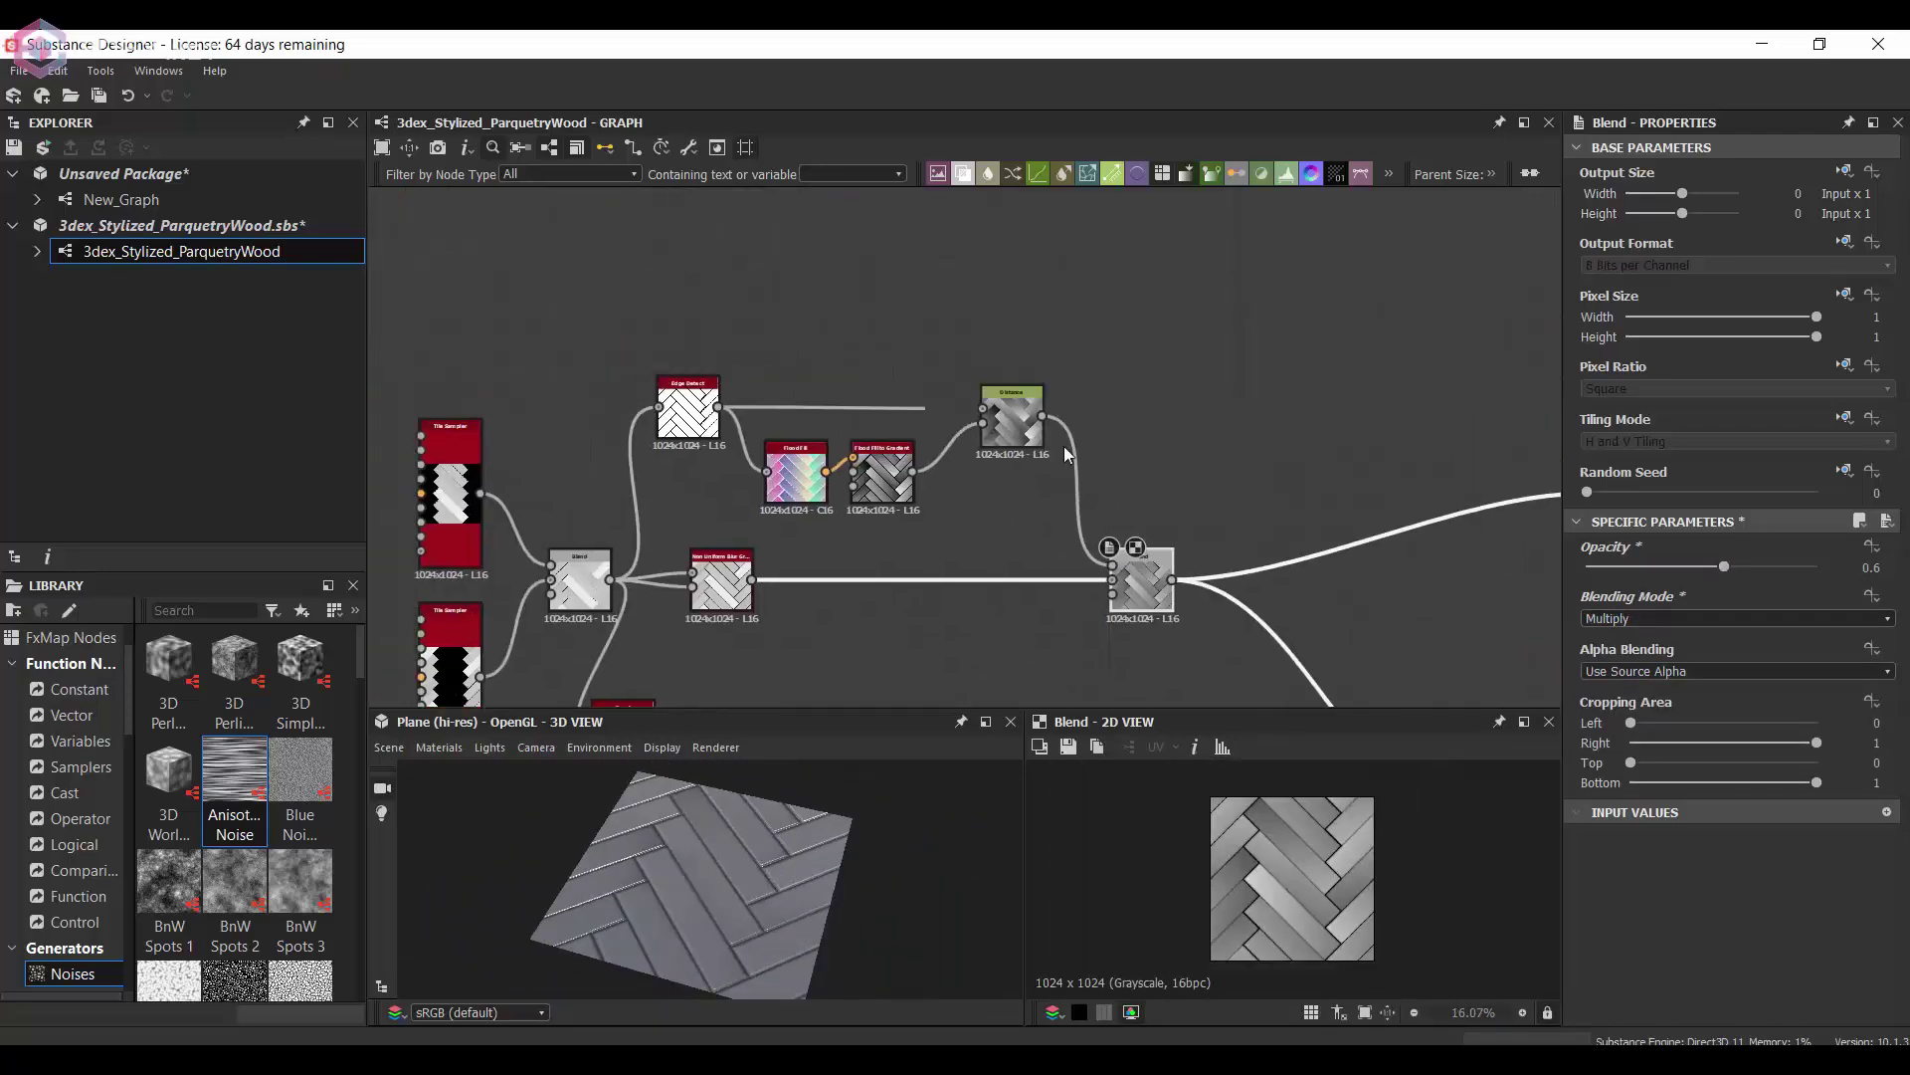
left_click_drag(1149, 279, 1094, 255)
middle_click_drag(1219, 309, 1100, 337)
scroll(982, 292, "up", 3)
left_click_drag(980, 292, 944, 292)
scroll(1629, 870, "down", 2)
scroll(1308, 901, "up", 4)
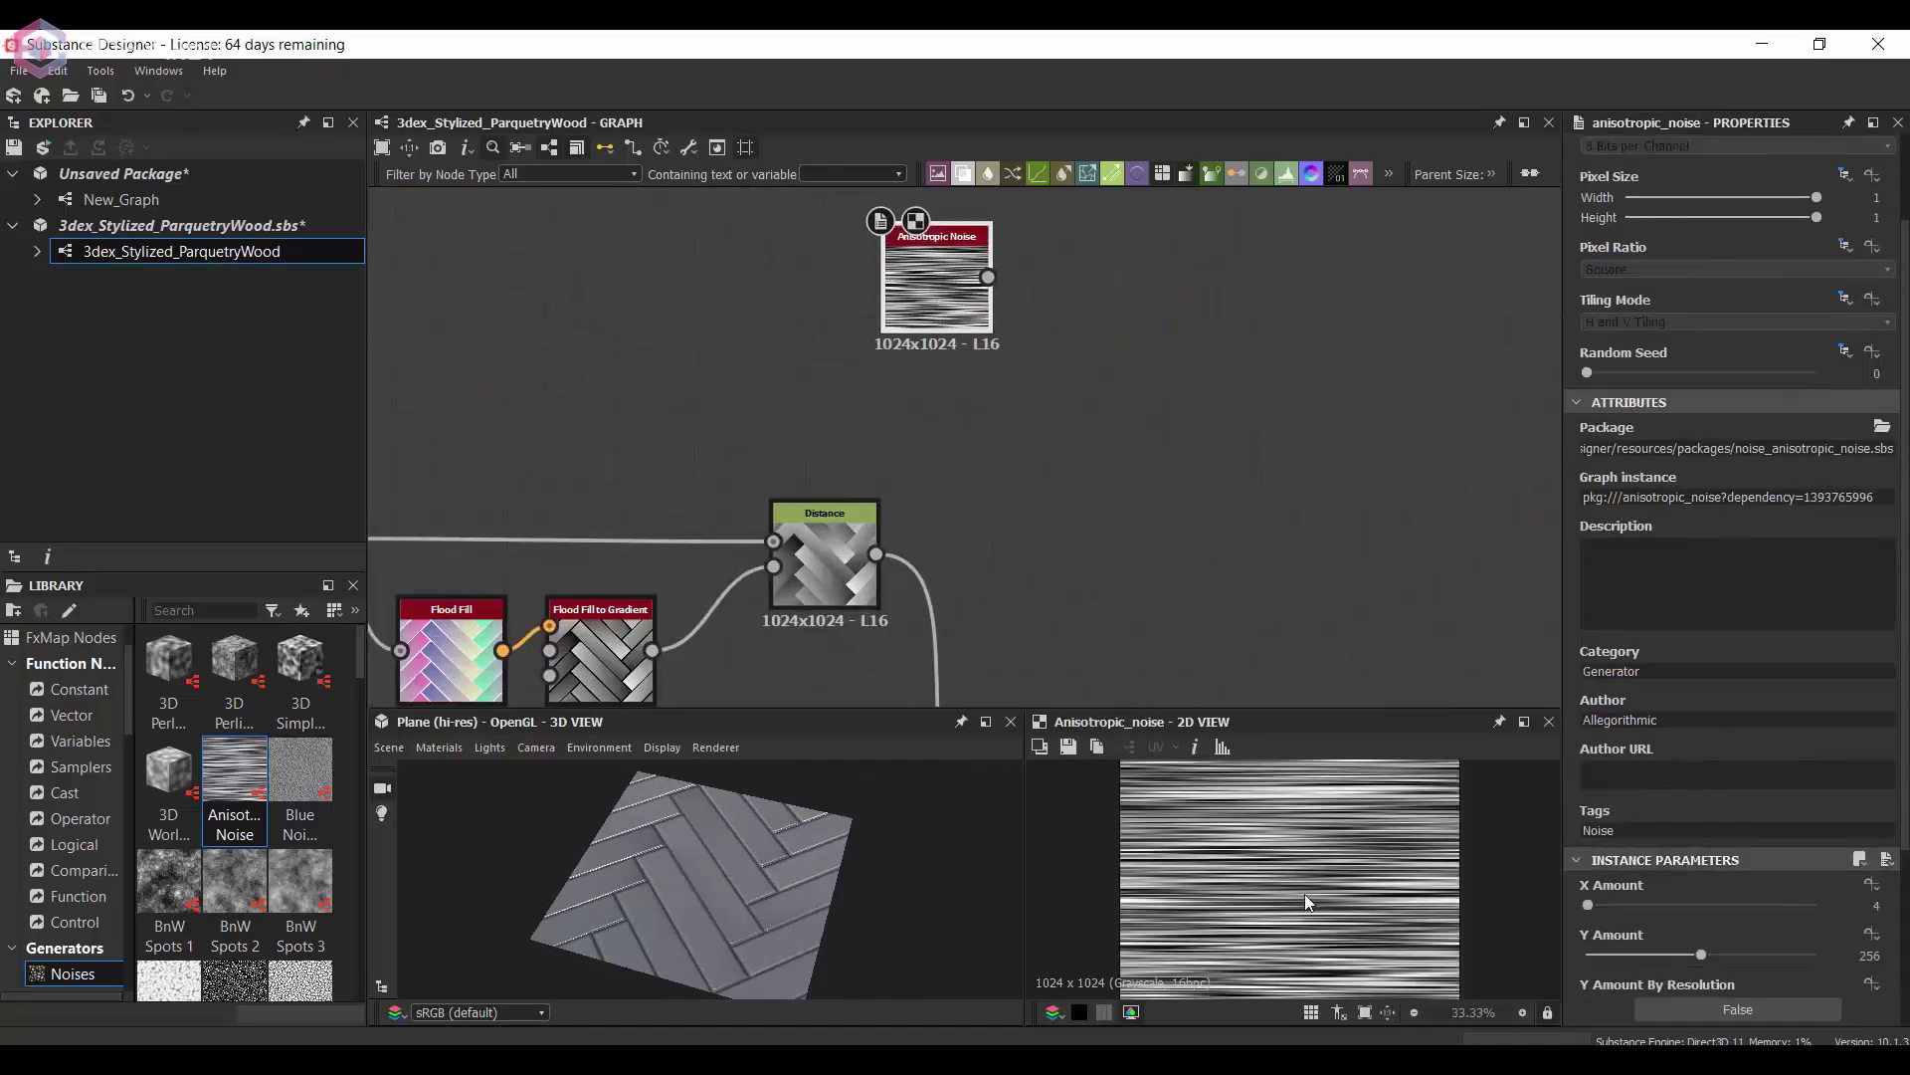
middle_click_drag(1115, 408, 1044, 497)
left_click_drag(880, 398, 843, 398)
- Add a Histogram Scan after the Anisotropic Noise and raise its position and contrast for strong dark streaks
key("space")
type("his")
left_click(1080, 488)
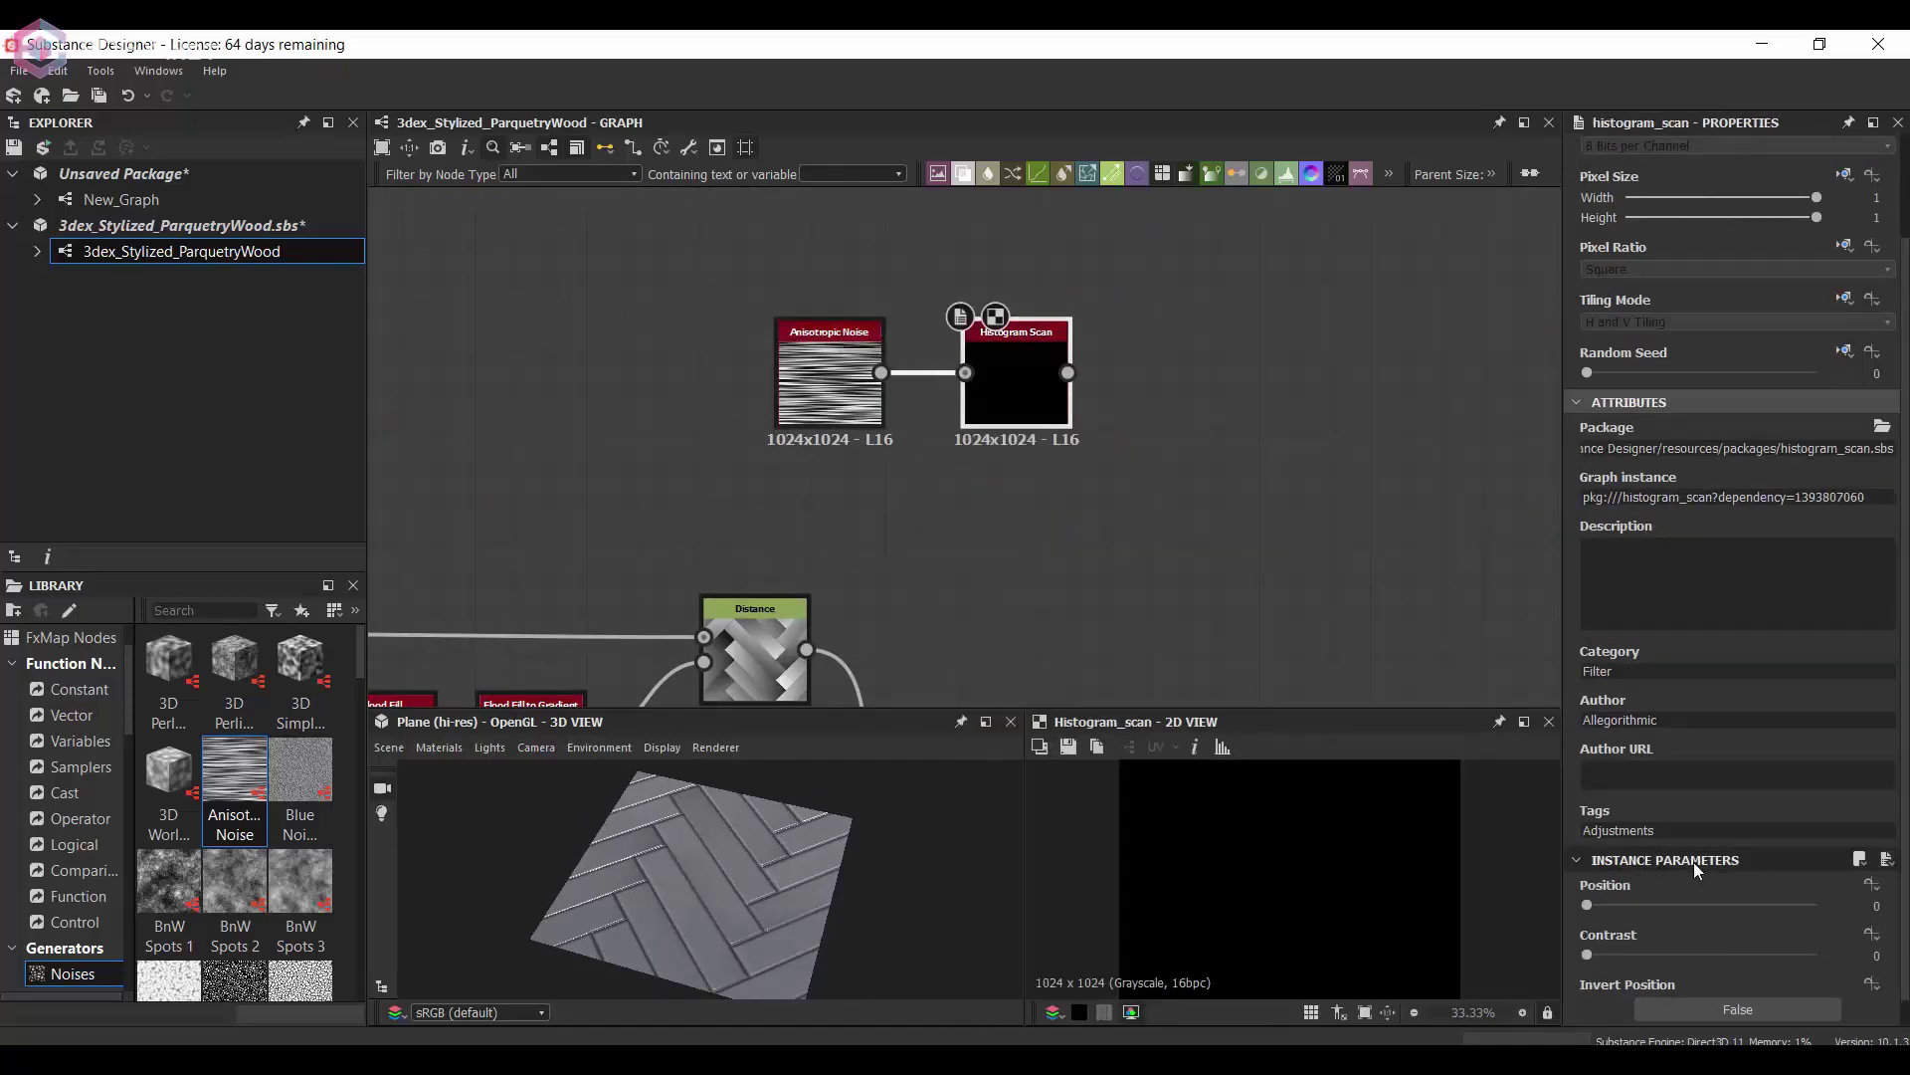
left_click_drag(1671, 905, 1640, 906)
left_click_drag(1647, 955, 1732, 956)
left_click_drag(1639, 905, 1752, 906)
- Add a Warp node after the Histogram Scan and drive its gradient input with a new Perlin Noise
key("space")
type("warp")
left_click(1075, 492)
key("space")
type("perlin")
left_click(1074, 503)
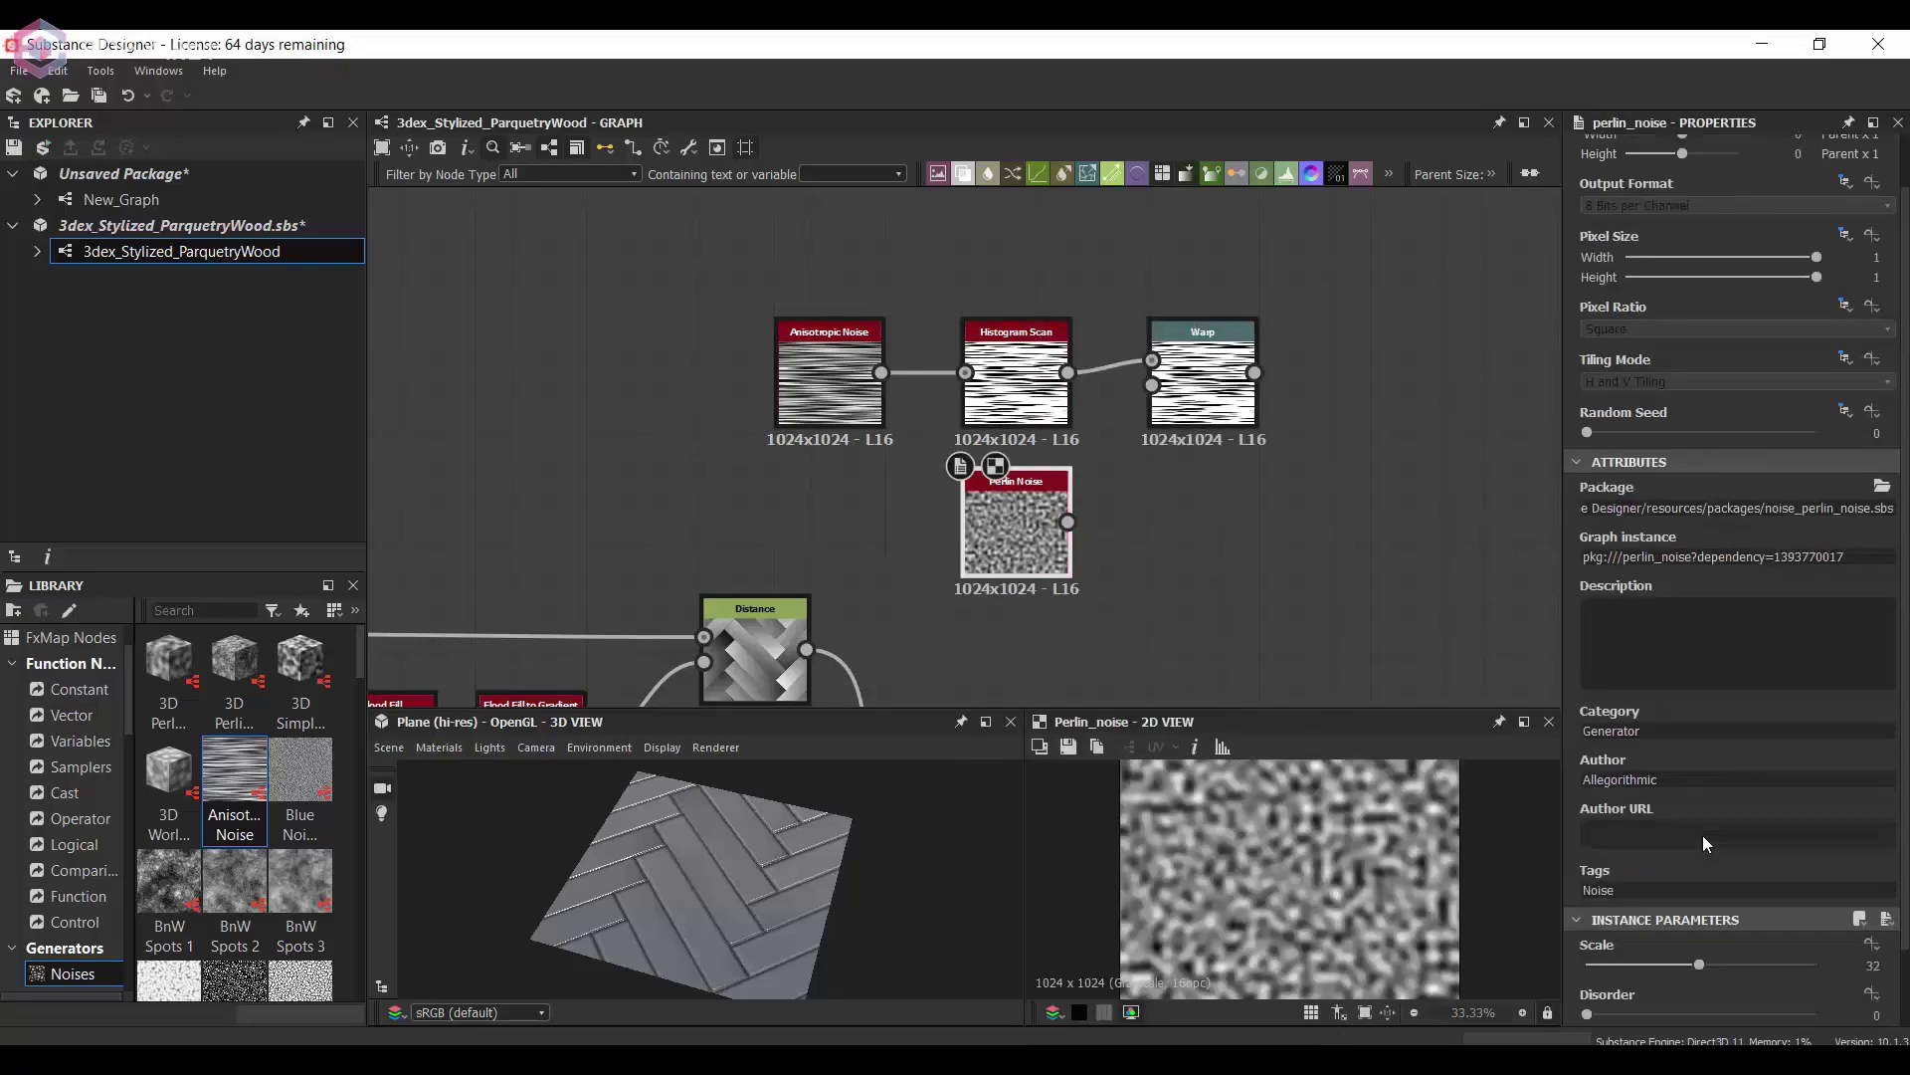
left_click_drag(1067, 521, 1152, 386)
left_click(1233, 423)
left_click(1017, 531)
- Set the Perlin Noise scale to 8 and reposition the group of grain noise nodes above the plank chain
scroll(1701, 875, "down", 3)
left_click_drag(1700, 905, 1612, 904)
scroll(745, 467, "down", 5)
middle_click_drag(745, 467, 1123, 228)
scroll(1122, 228, "up", 2)
left_click_drag(715, 275, 1117, 396)
left_click_drag(1122, 353, 1164, 409)
middle_click_drag(1237, 328, 999, 384)
scroll(1055, 408, "down", 3)
scroll(1035, 439, "up", 6)
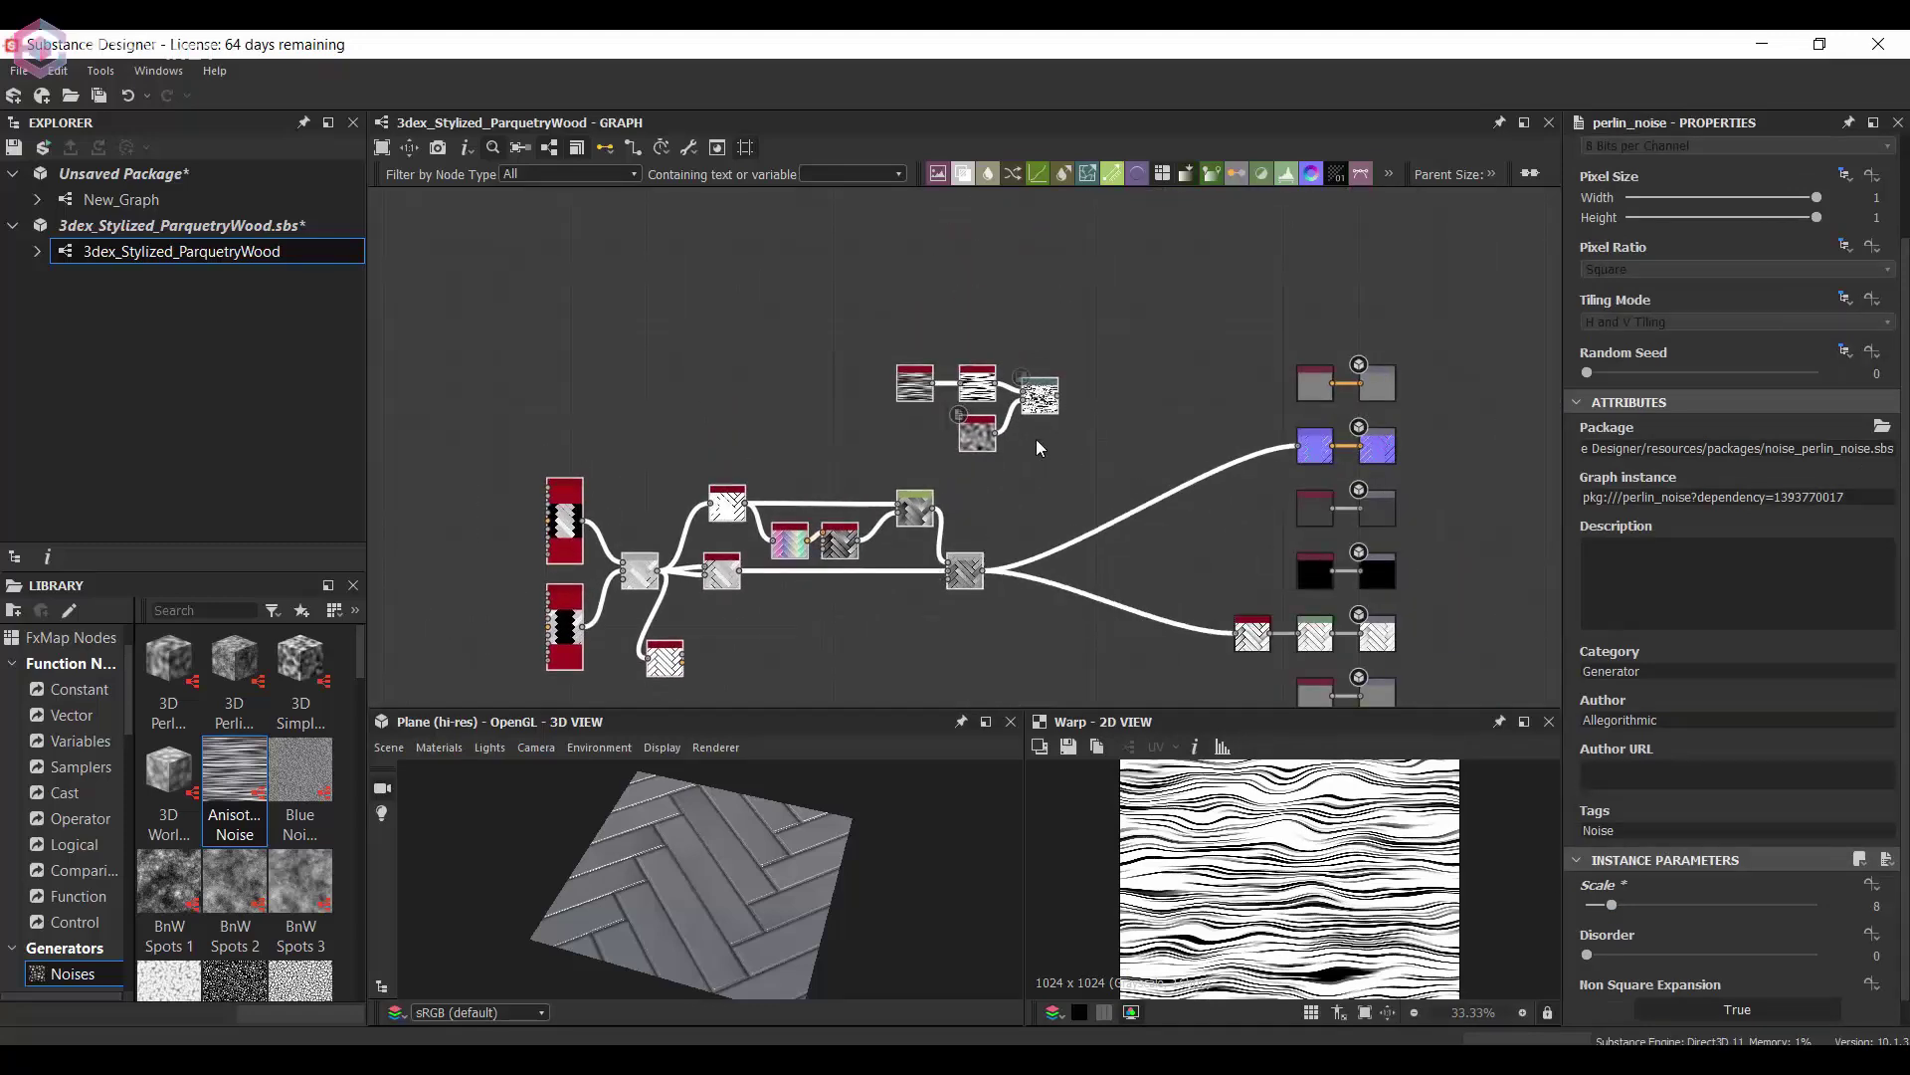
- Add a Flood Fill Mapper Grayscale fed by the Flood Fill and route the link over the nodes through a dot
key("space")
type("flo")
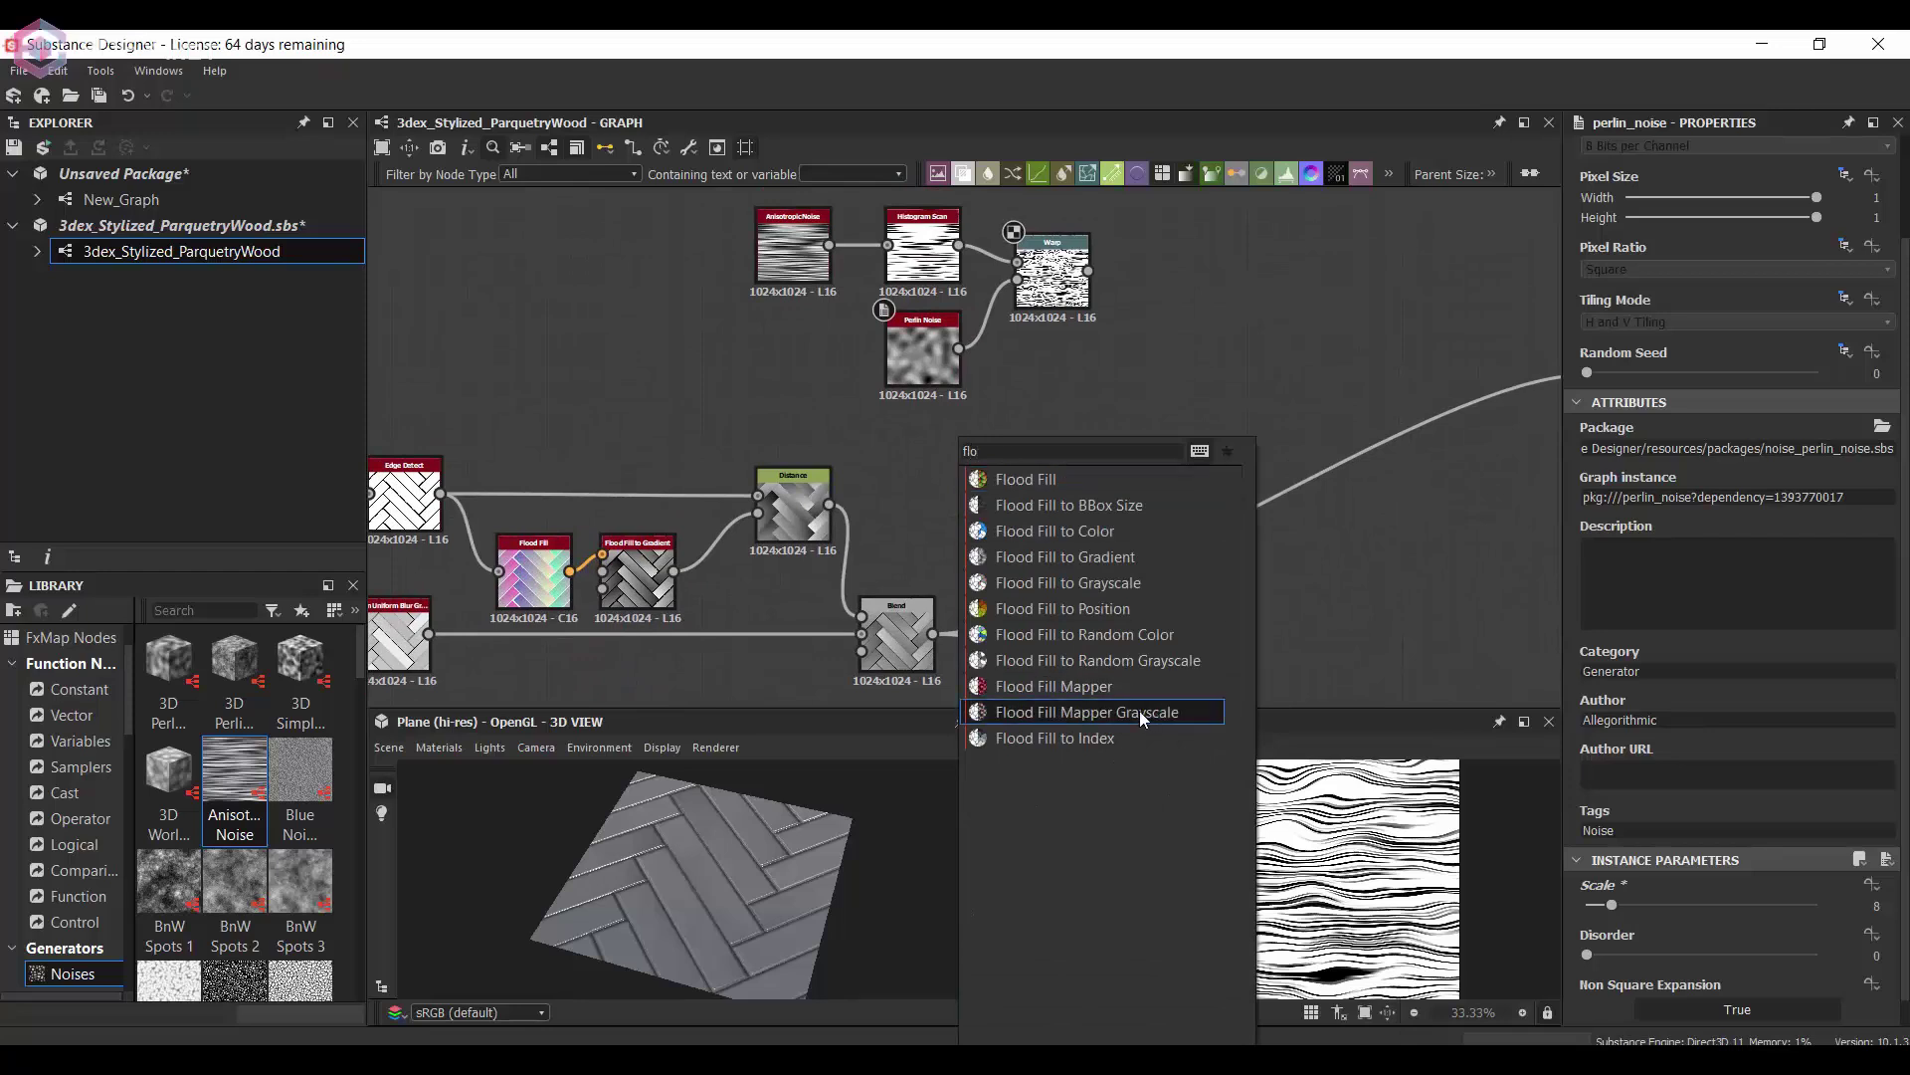
left_click(1138, 710)
left_click_drag(951, 514, 1049, 485)
scroll(1035, 267, "up", 3)
middle_click_drag(975, 348, 1189, 243)
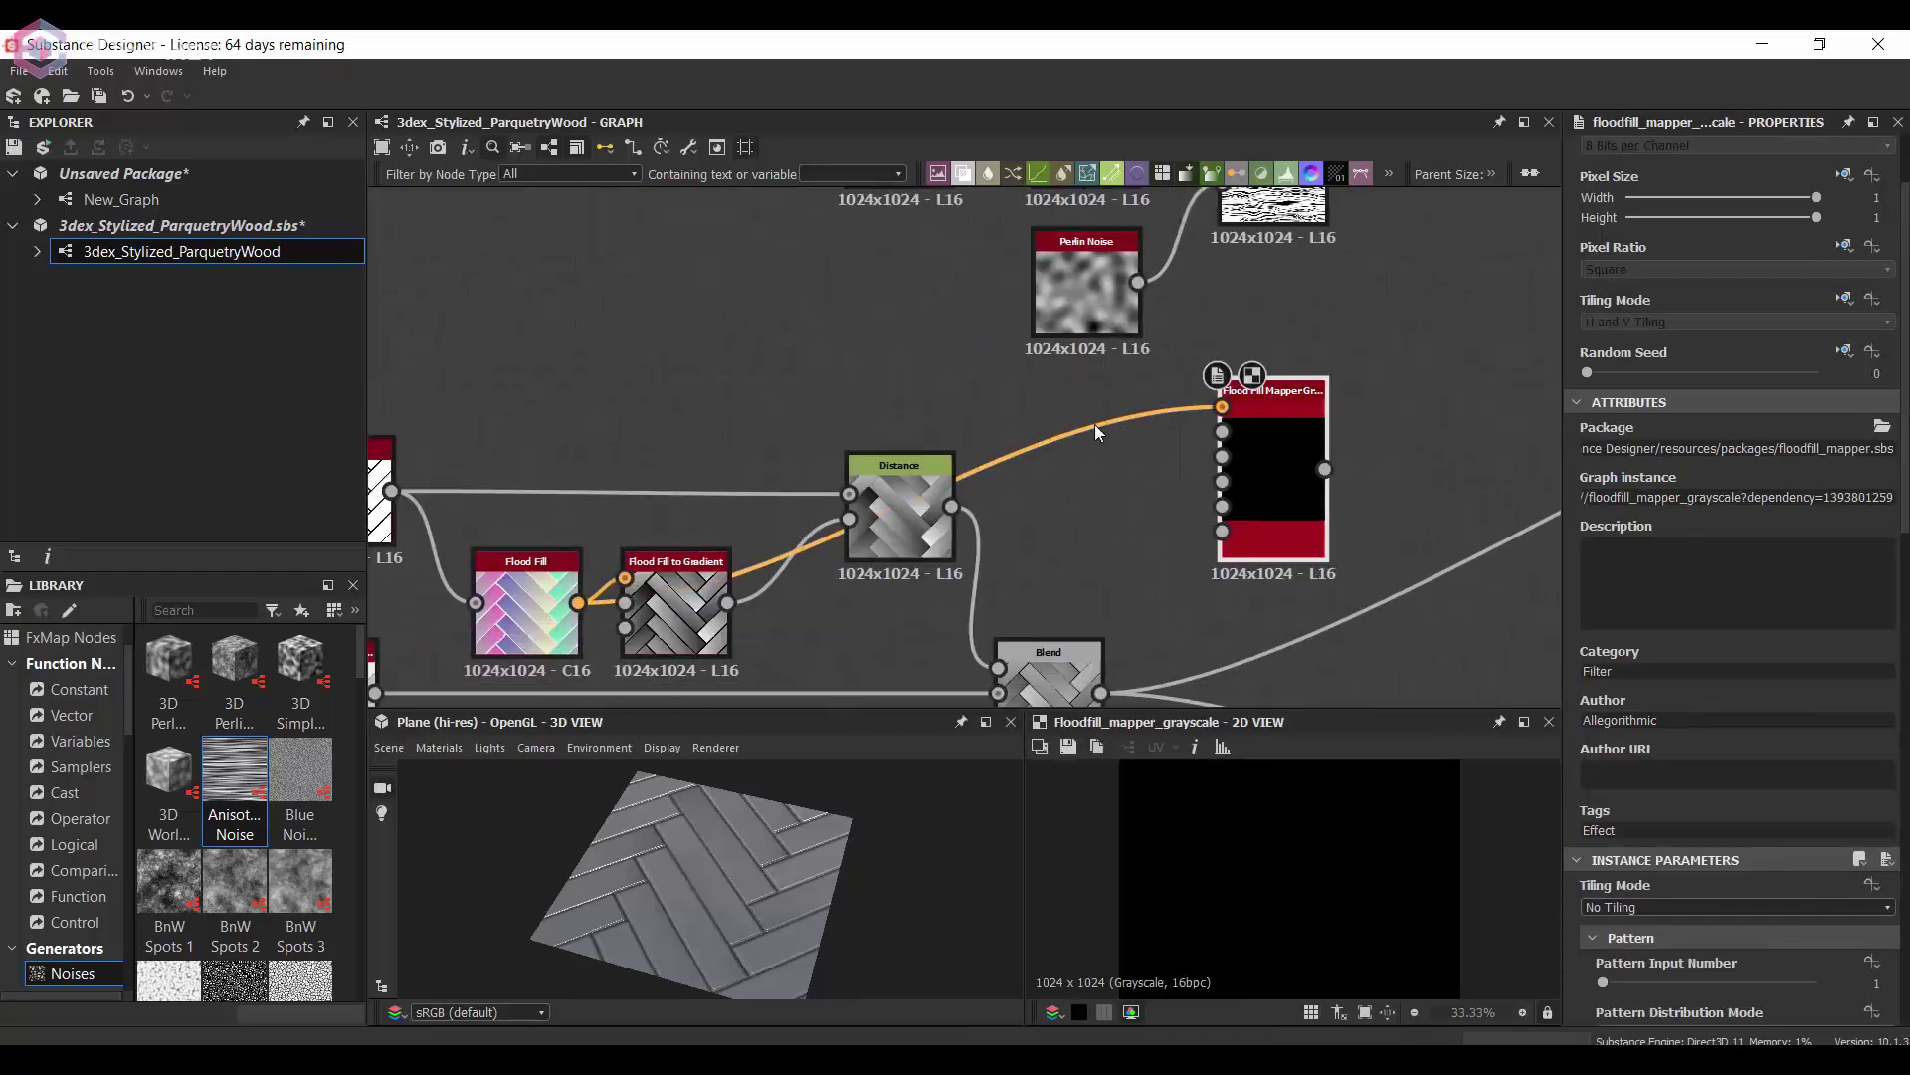
left_click(761, 563, "alt")
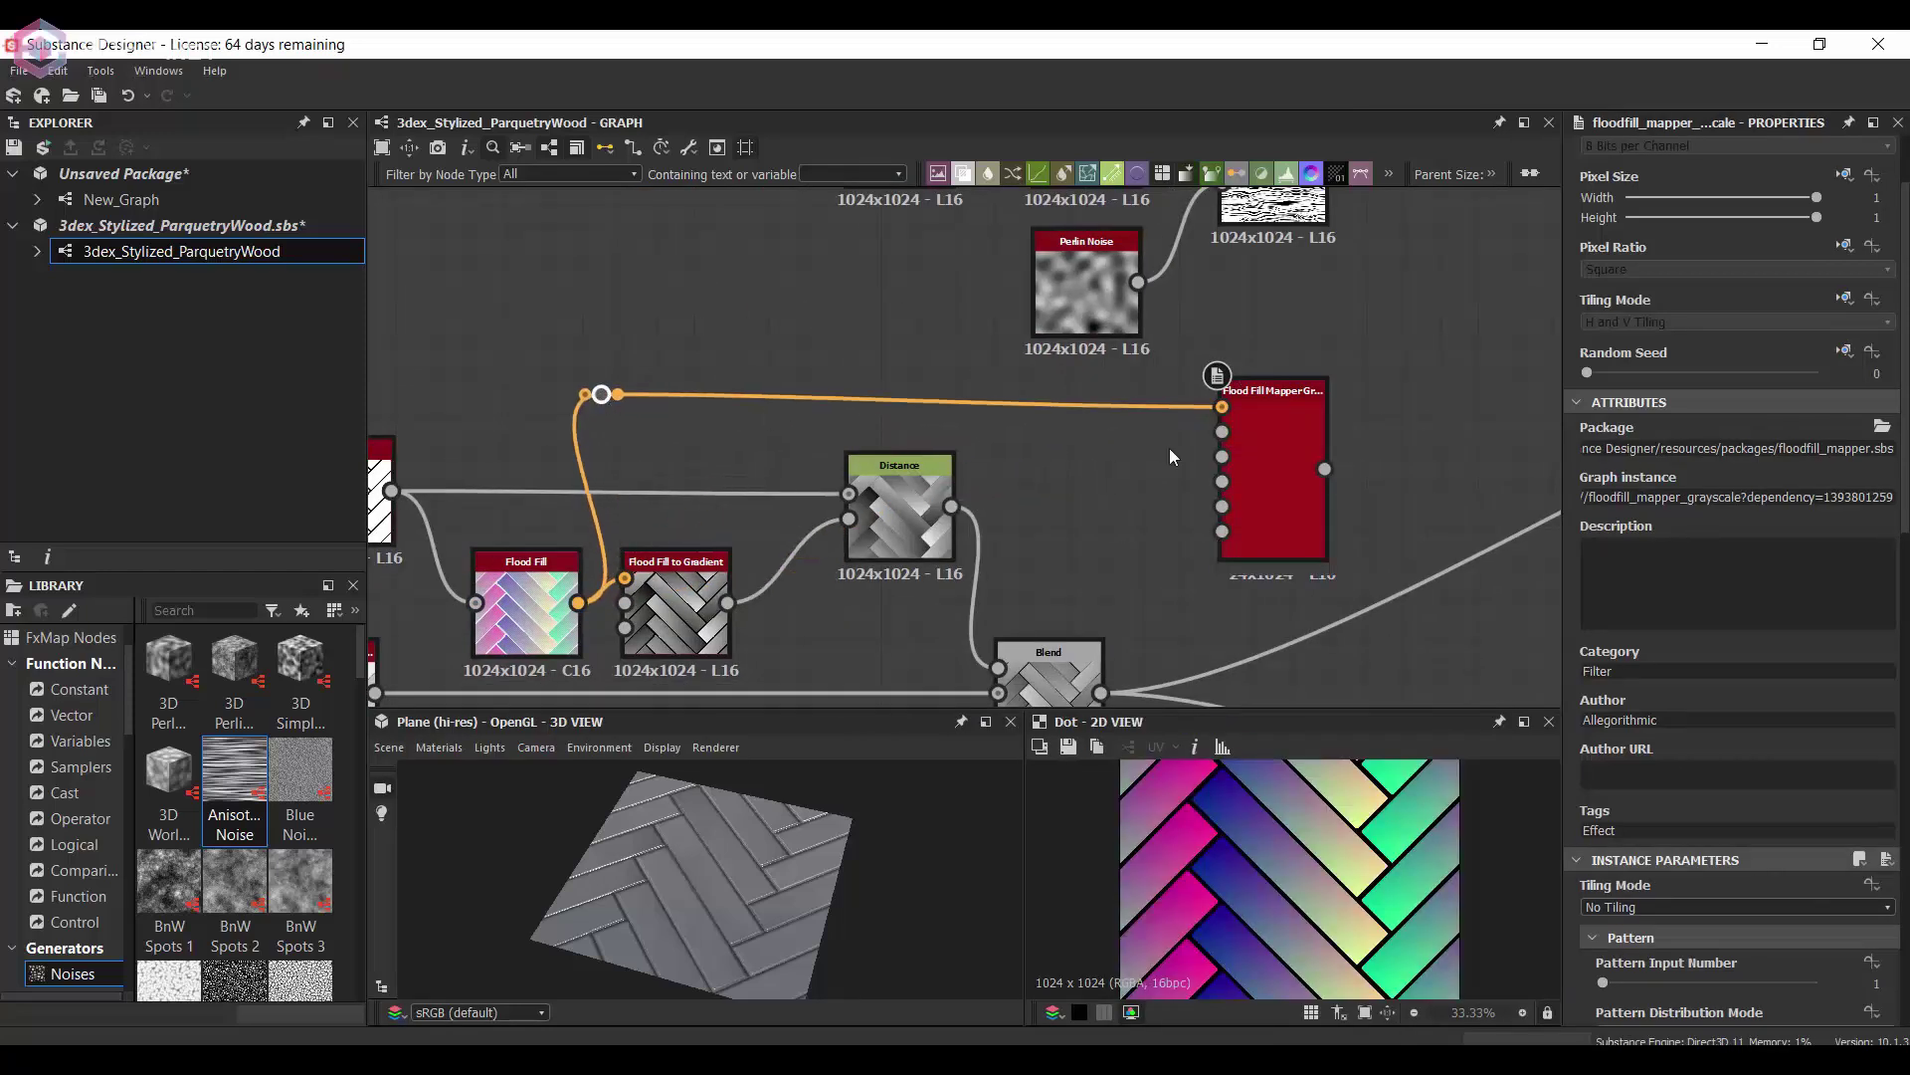
- Connect the Warp output to the Flood Fill Mapper's pattern input and shift the grain noise nodes aside
middle_click_drag(1170, 456, 1056, 514)
left_click_drag(1210, 228, 1107, 489)
double_click(1154, 507)
scroll(1020, 465, "down", 2)
left_click_drag(796, 227, 1109, 388)
left_click_drag(1129, 317, 949, 315)
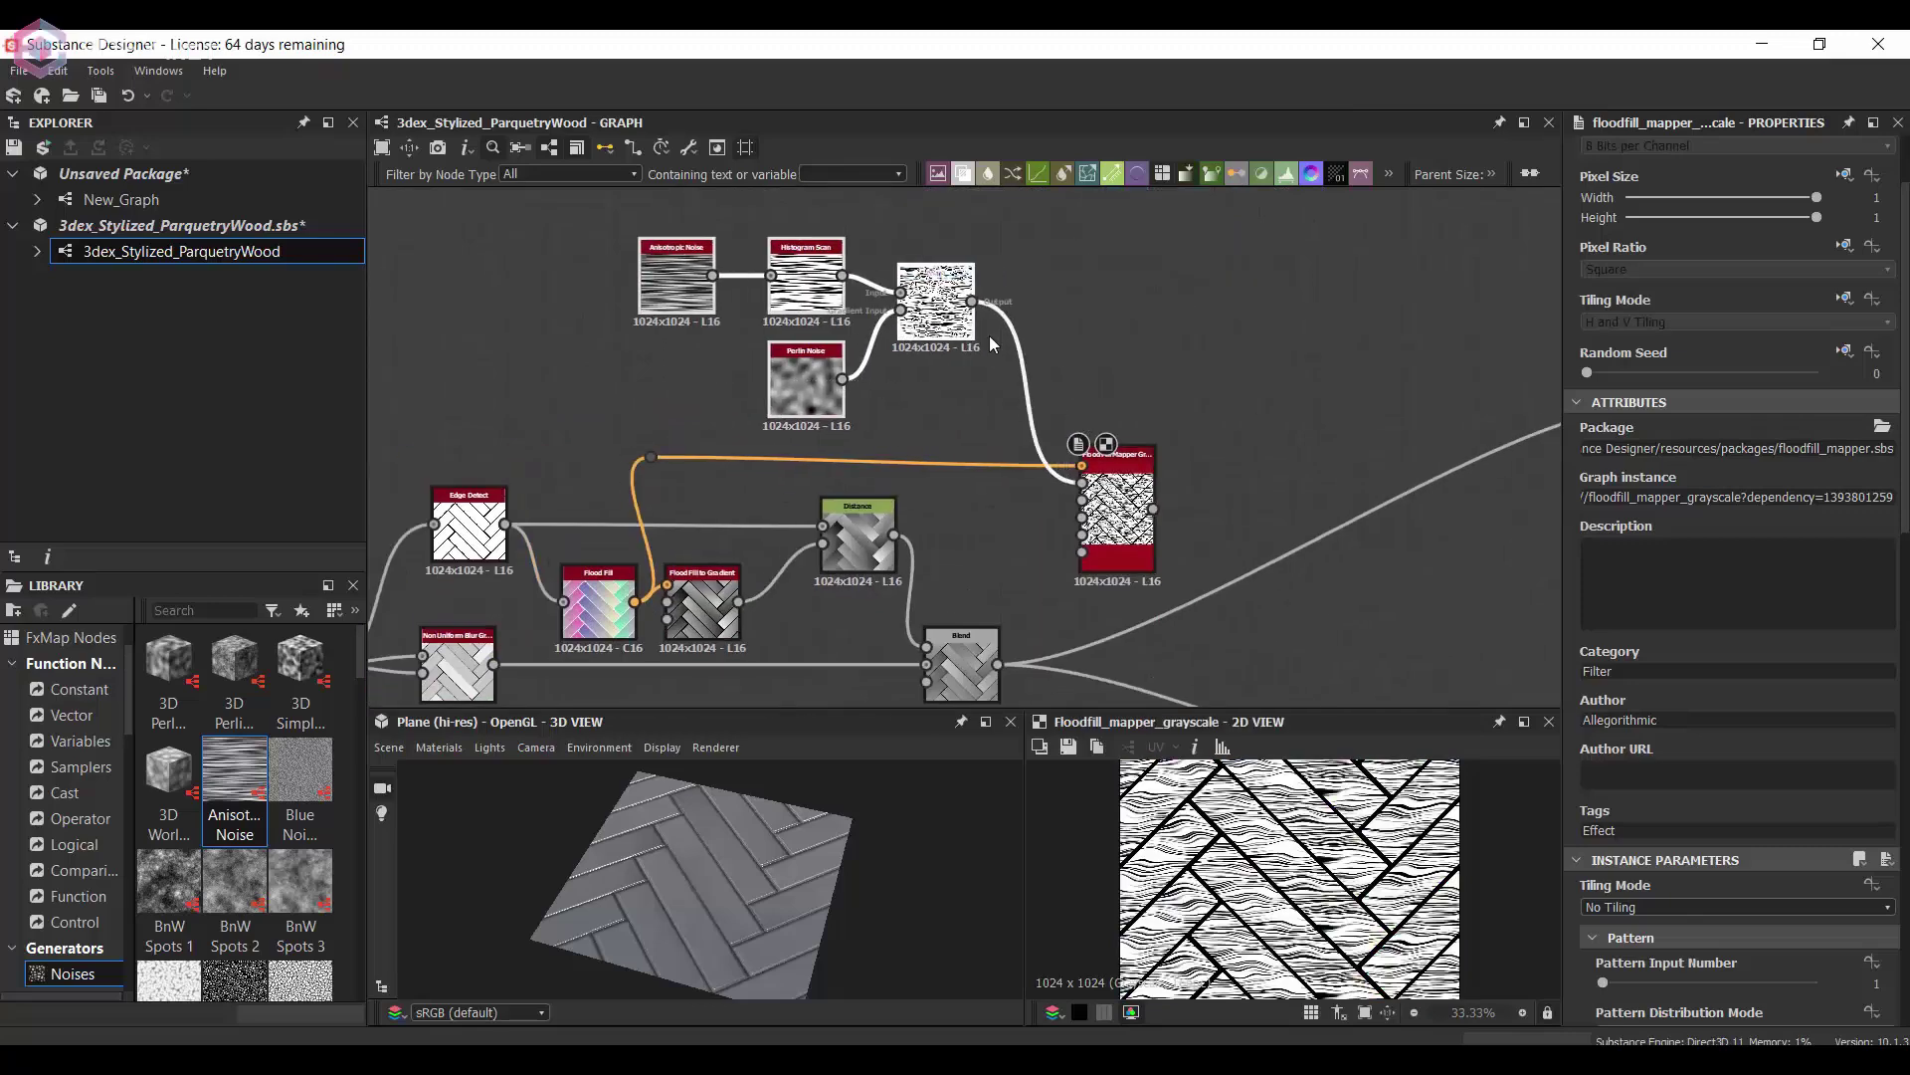
- Set the Flood Fill Mapper's tiling mode to H+V and its rotation to 45 degrees
scroll(1203, 597, "up", 2)
scroll(1596, 701, "down", 5)
mouse_move(1649, 904)
left_mouse_down()
mouse_move(1616, 903)
mouse_move(1650, 905)
left_mouse_up()
scroll(1666, 802, "down", 4)
scroll(1666, 802, "up", 3)
scroll(1665, 802, "down", 2)
left_click_drag(1608, 819, 1652, 794)
left_click(1649, 248)
left_click(1632, 298)
left_click(1232, 396)
scroll(1331, 897, "down", 1)
scroll(1709, 808, "down", 5)
- Set the mapper's position offset to X 0.13 and Y 0.19, and its random offset to X 0.48 and Y 0.73
left_click(1640, 773)
left_click_drag(1681, 892, 1711, 895)
left_click_drag(1727, 913, 1762, 894)
scroll(1681, 888, "down", 3)
scroll(1655, 886, "up", 3)
- Set the mapper's scale to 2 and scale random to -0.07, and raise the X position offset random
left_click_drag(1650, 427, 1689, 427)
double_click(1880, 329)
type("2")
key("Return")
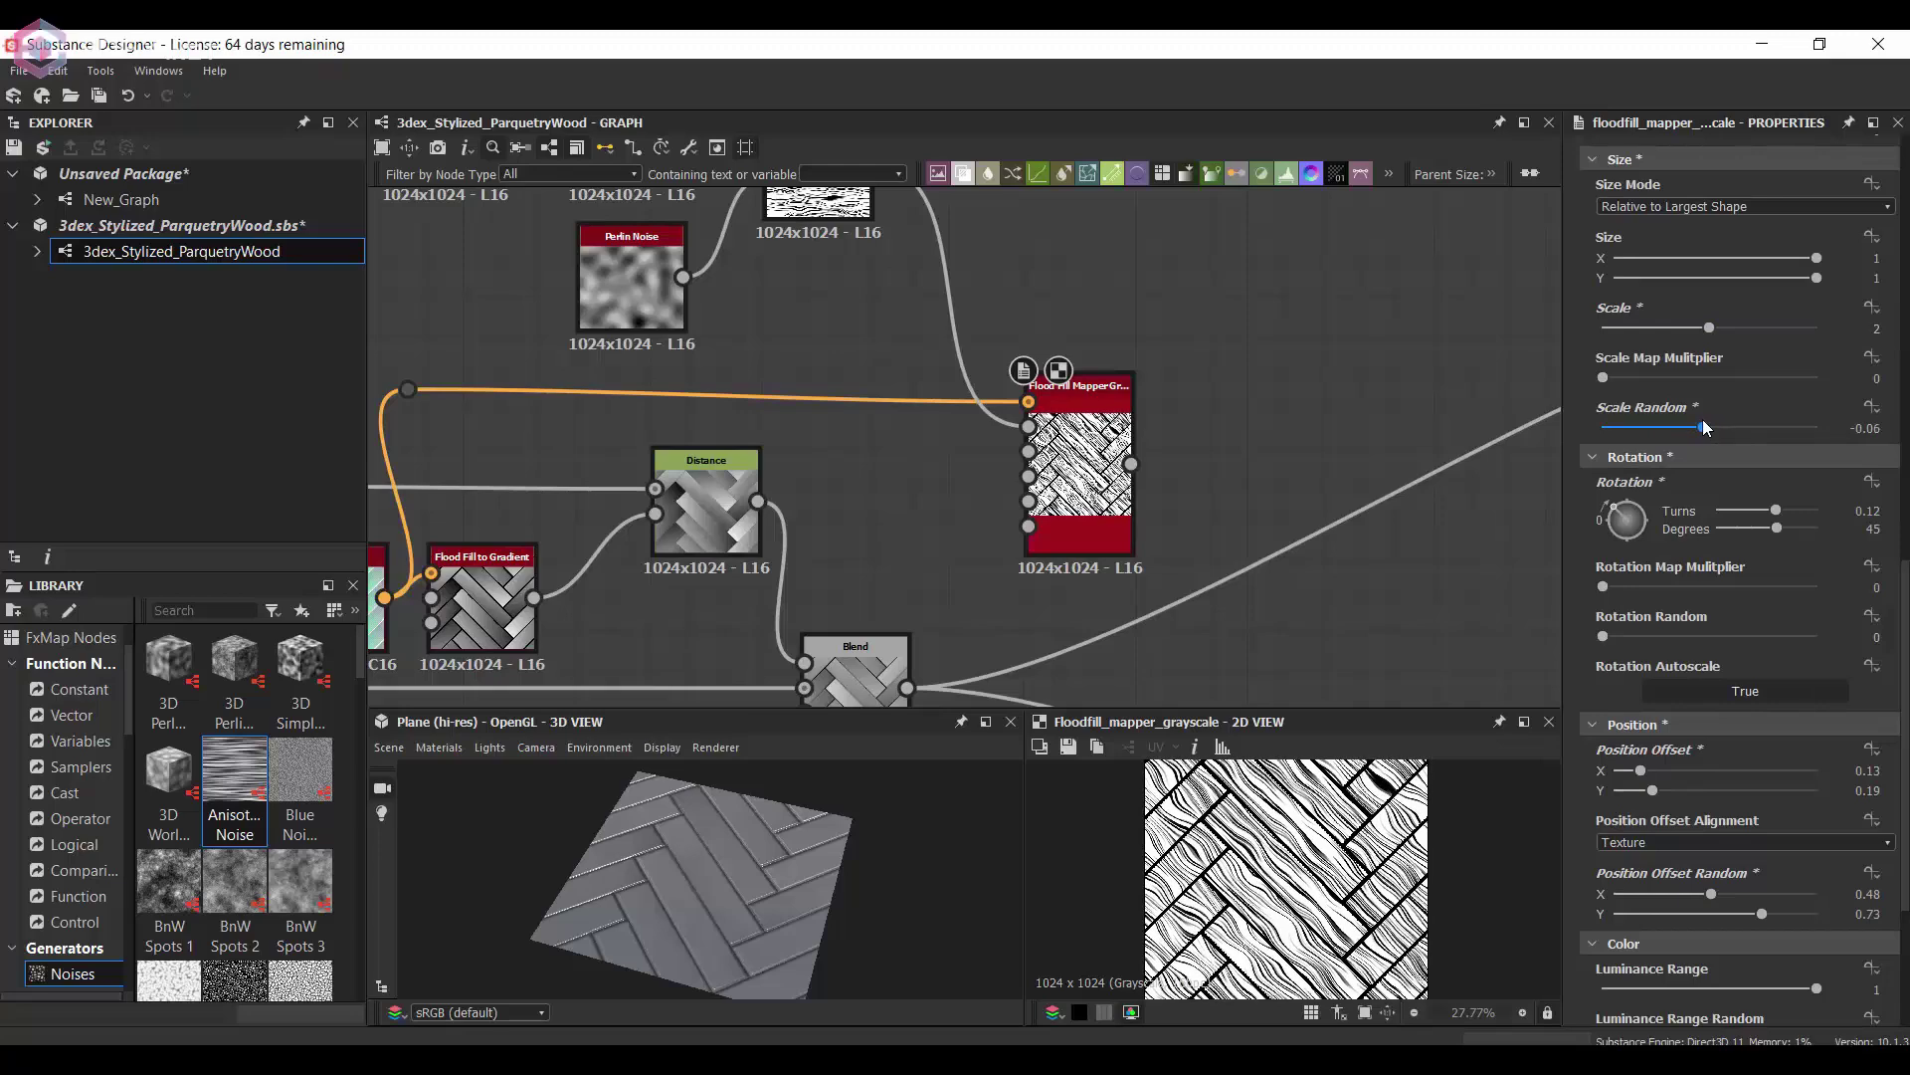
left_click(1701, 428)
scroll(1691, 756, "up", 1)
scroll(1701, 845, "down", 1)
left_click_drag(1712, 893, 1817, 893)
scroll(1301, 846, "down", 2)
scroll(822, 440, "down", 2)
- Add a Histogram Scan after the first Tile Sampler with position 0.68 and contrast 1, and place it above the grain nodes
middle_click_drag(822, 440, 1206, 342)
key("space")
type("hi")
left_click(995, 557)
middle_click_drag(439, 411, 516, 330)
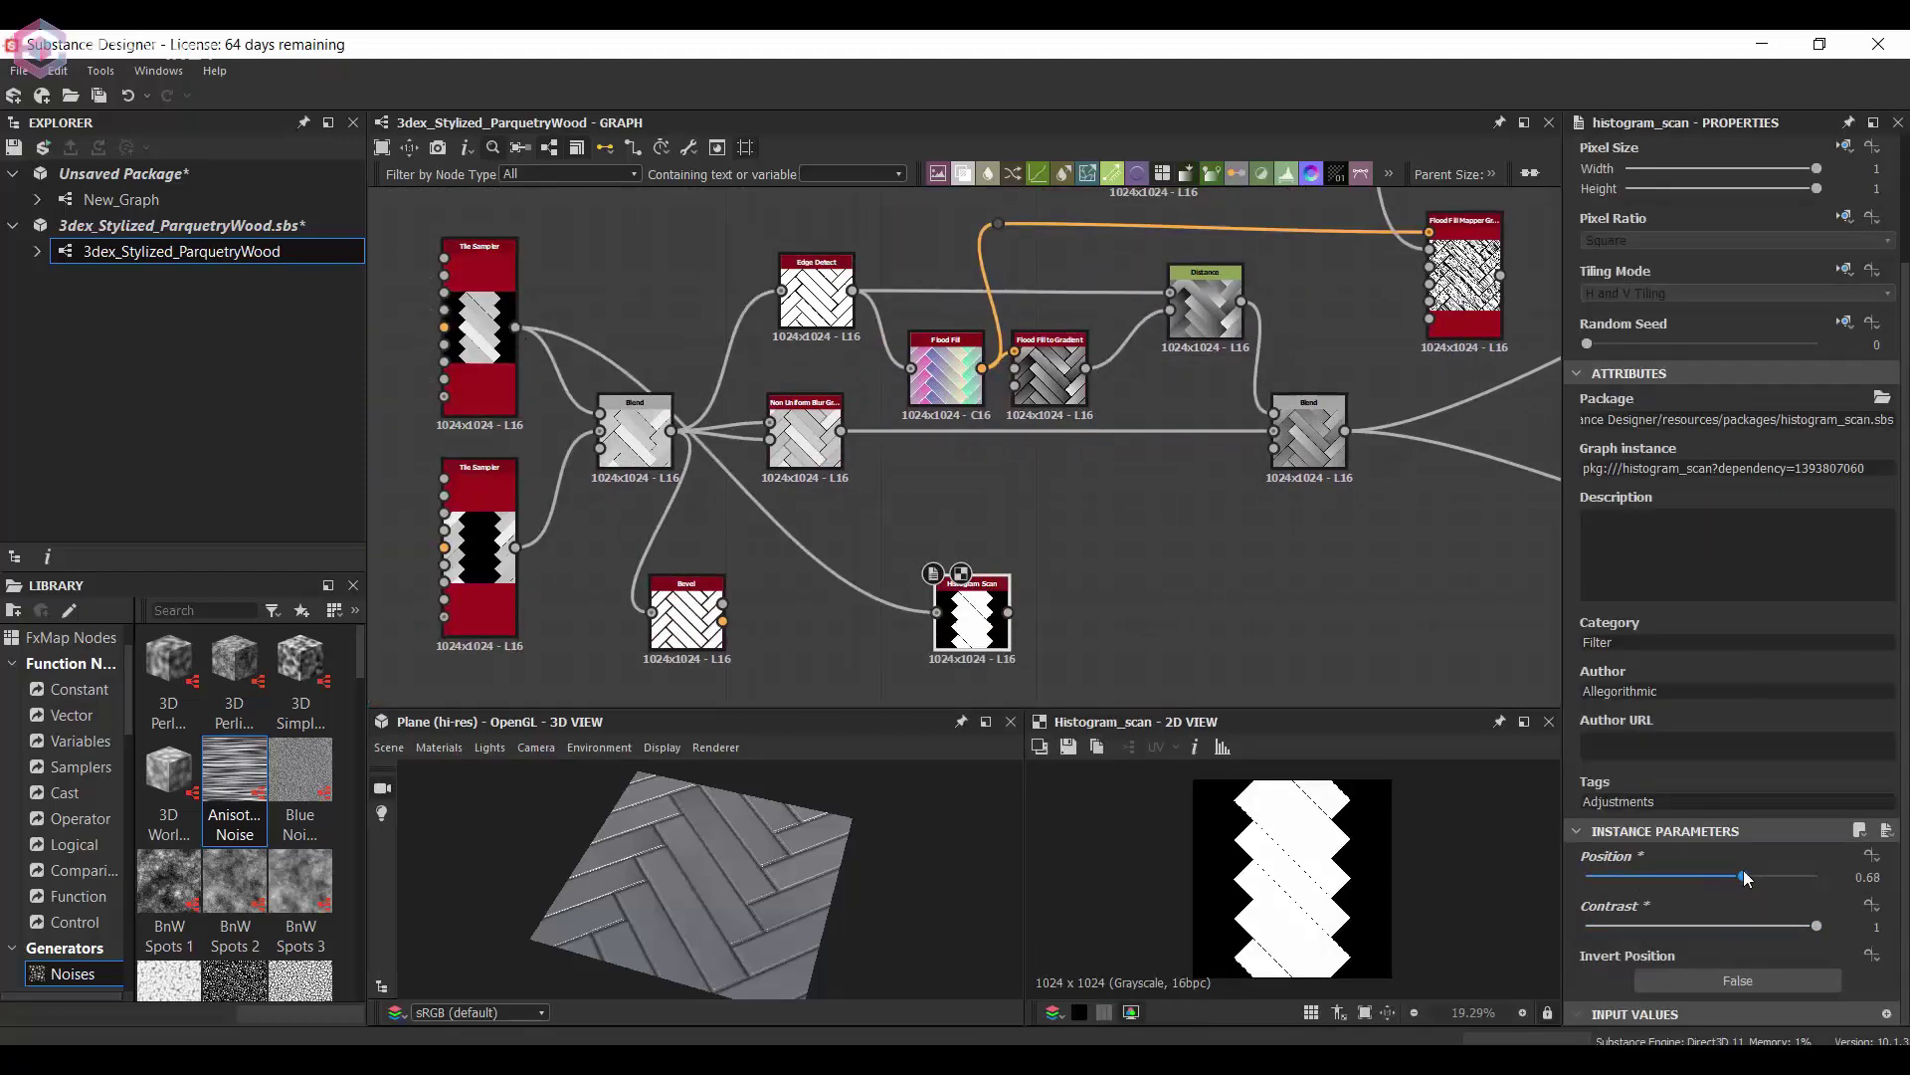
scroll(917, 622, "down", 3)
left_click_drag(1023, 207, 964, 208)
middle_click_drag(992, 211, 958, 306)
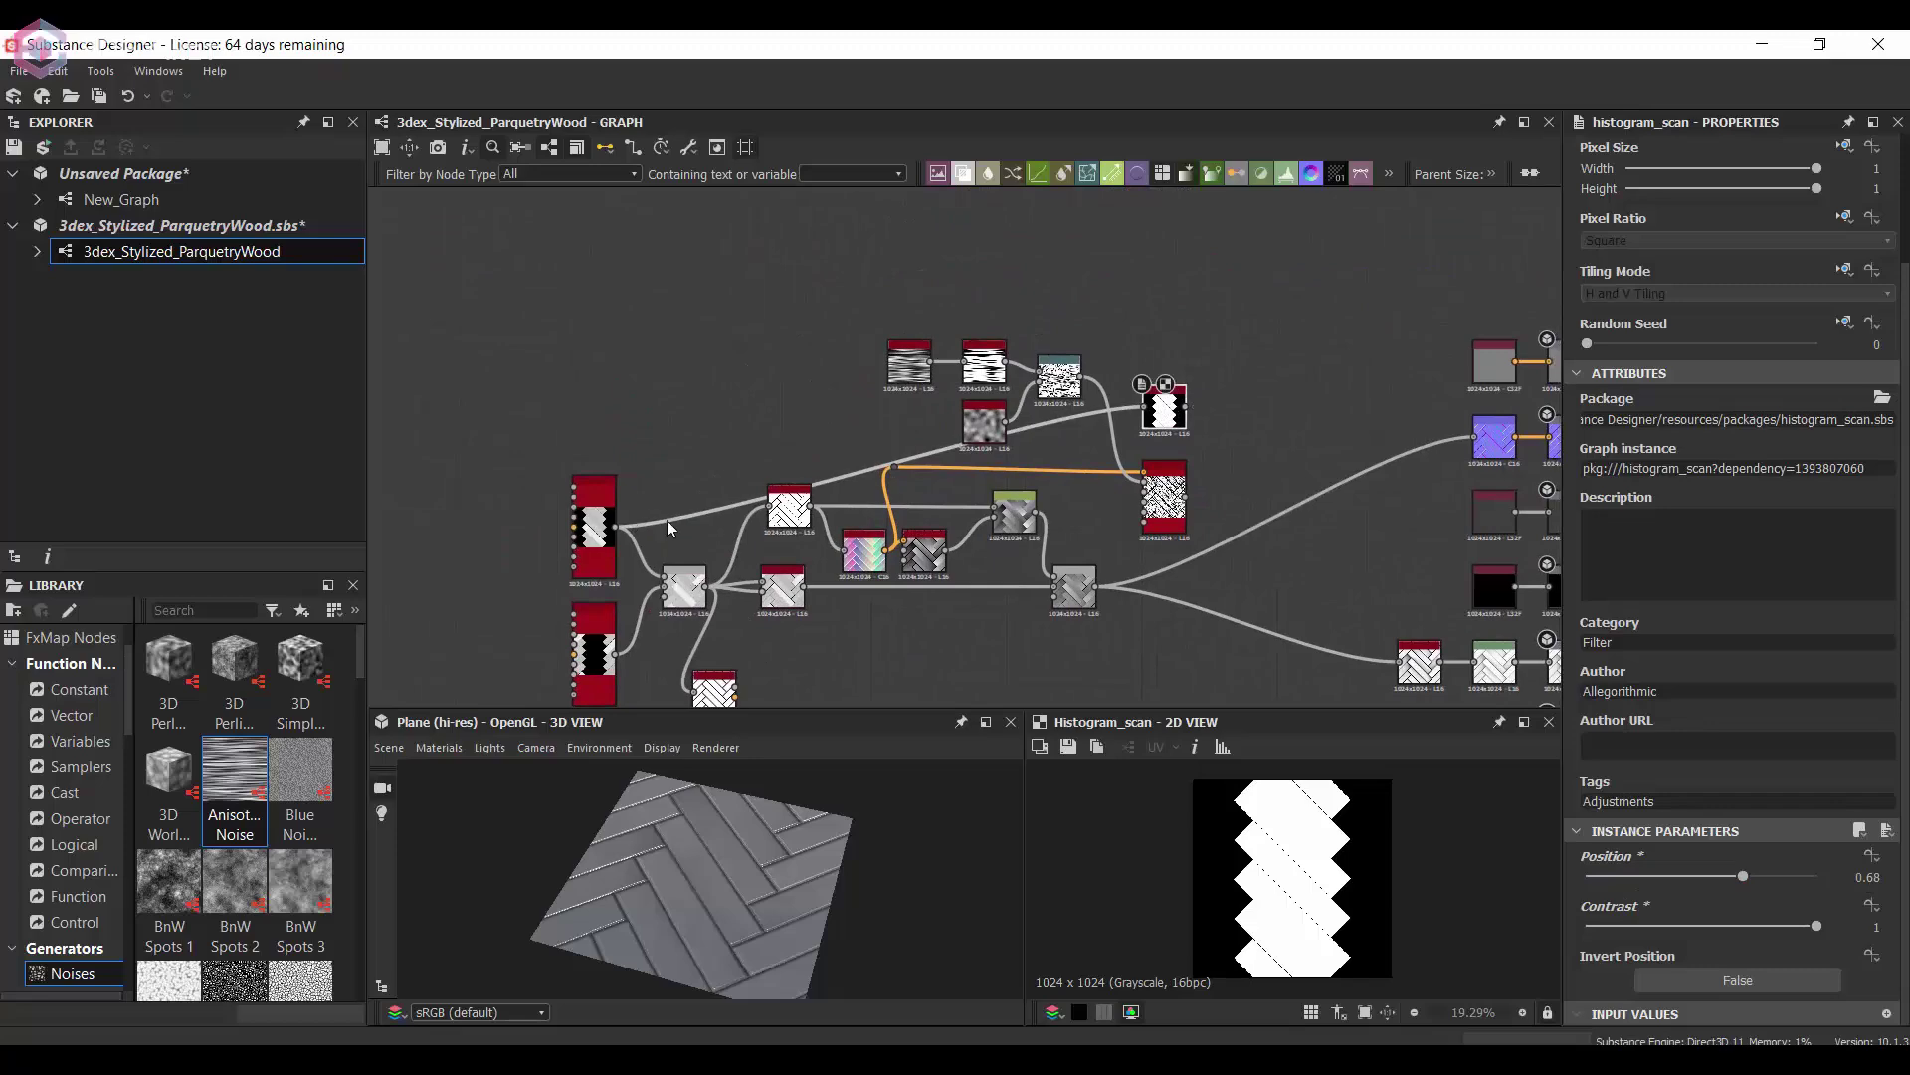
left_click_drag(1170, 415, 1163, 325)
scroll(1218, 467, "up", 3)
- Add a Blend with the Flood Fill Mapper as foreground and the first Tile Sampler's Histogram Scan as opacity mask
left_click(1132, 463)
key("space")
type("bl")
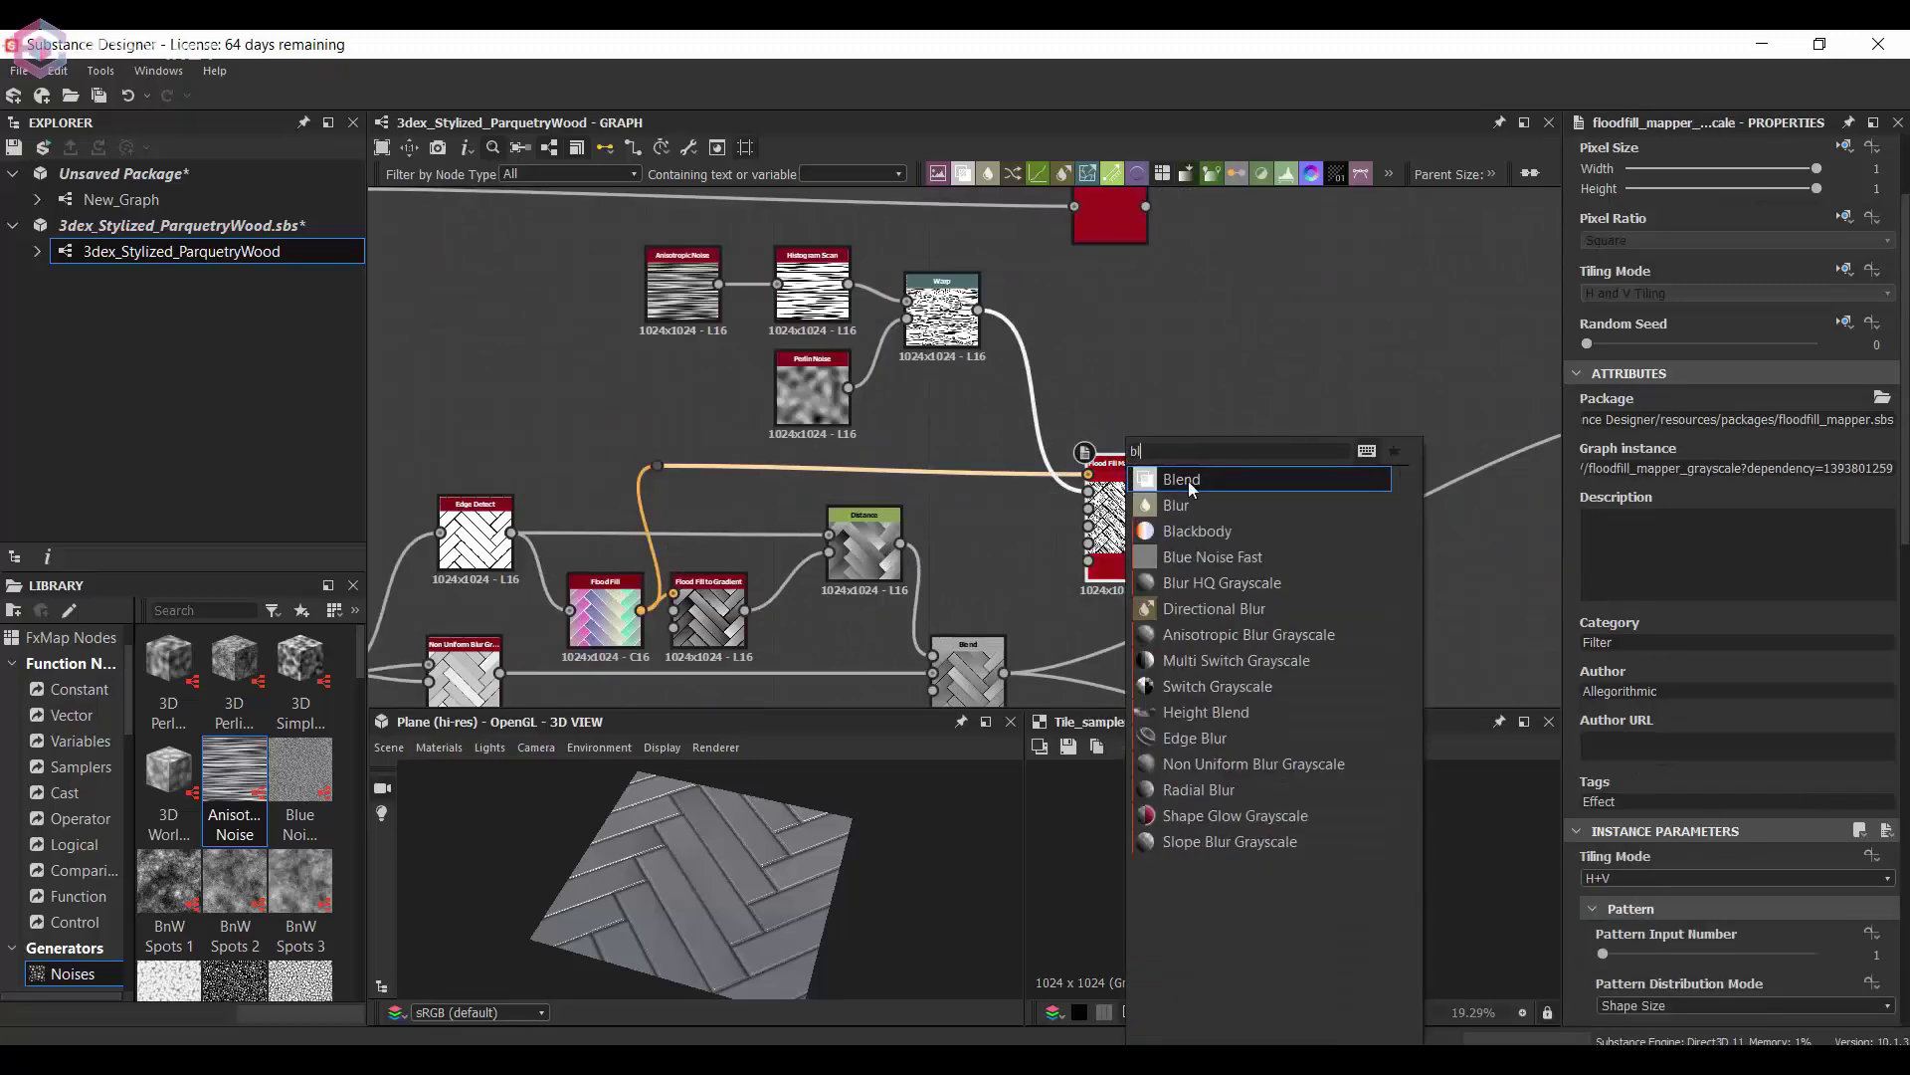
left_click(1177, 480)
left_click_drag(1177, 478, 1284, 369)
middle_click_drag(1200, 392, 1204, 439)
left_click_drag(1239, 417, 1246, 393)
left_click_drag(1149, 254, 1246, 427)
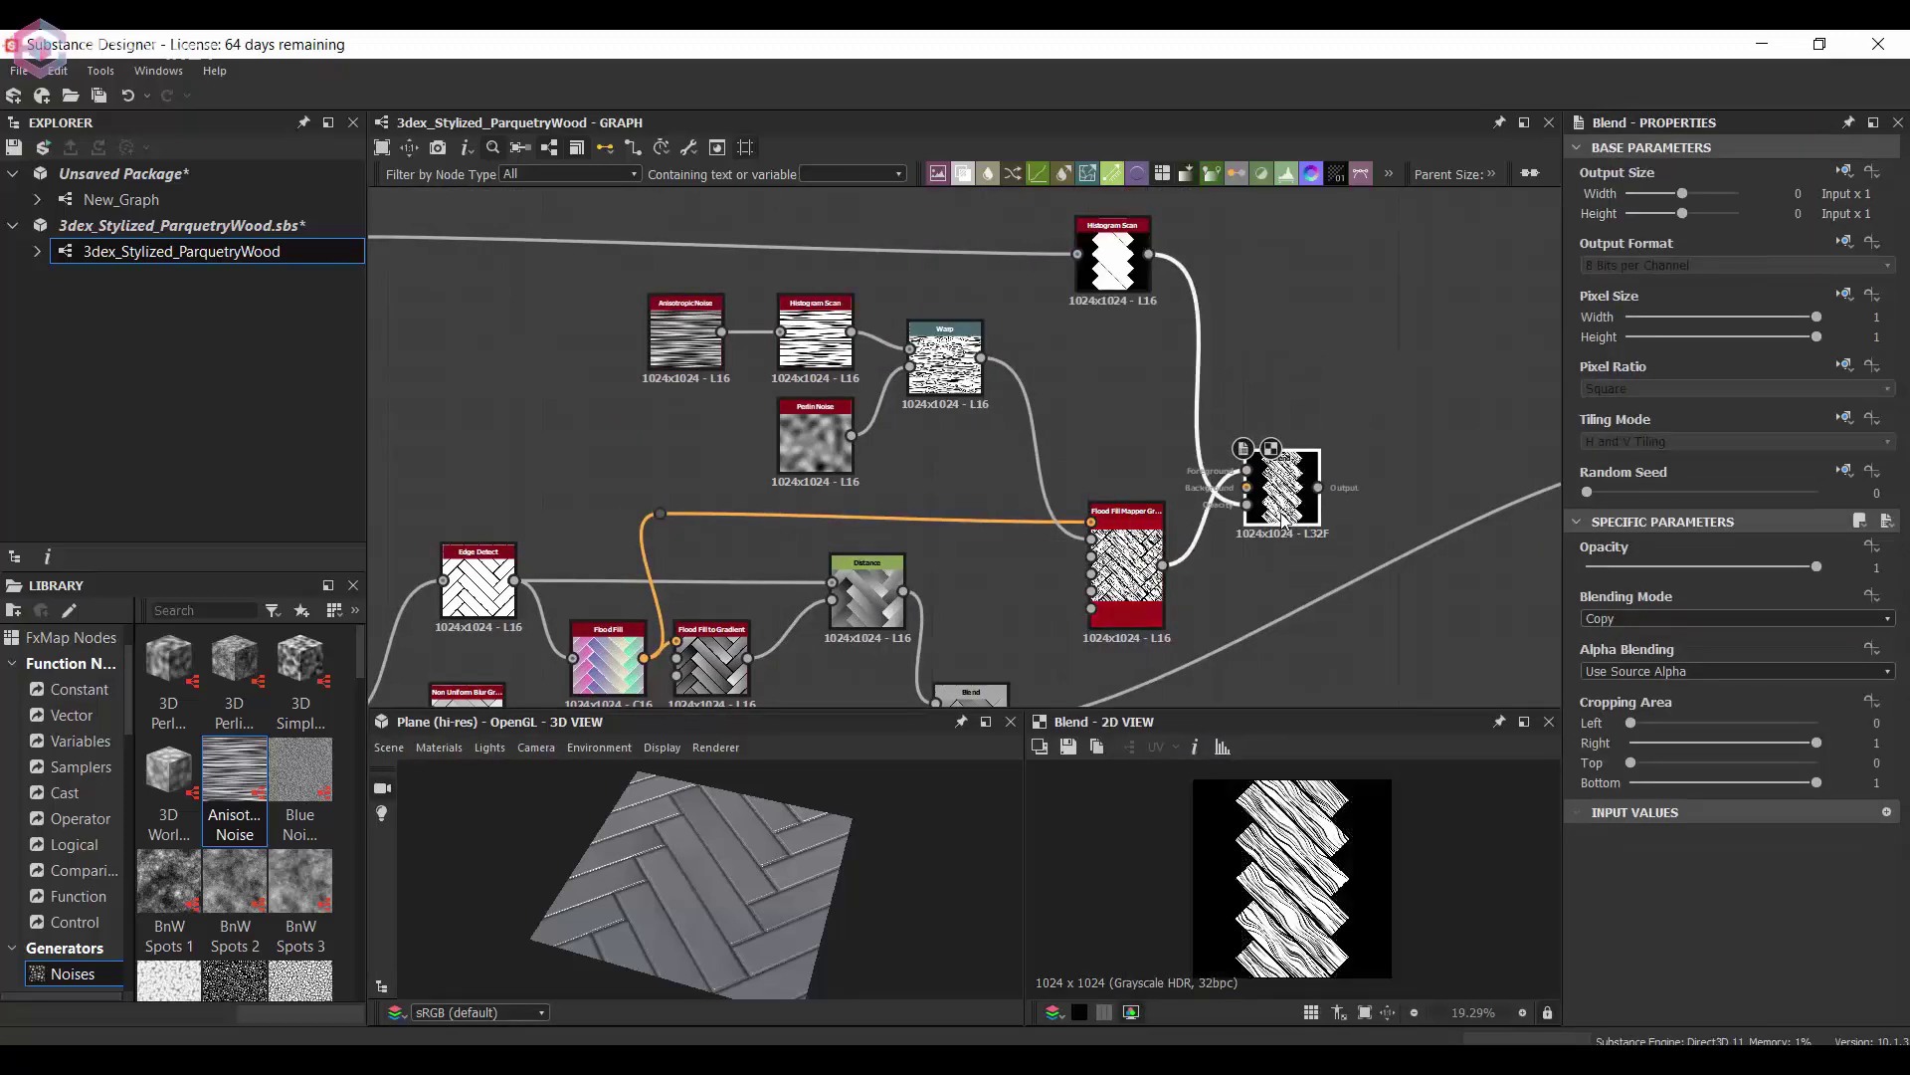
- Tidy the node layout around the mask's Histogram Scan and move the height Blend farther from the Distance node
scroll(1164, 323, "down", 3)
middle_click_drag(1146, 334, 1087, 335)
scroll(1087, 346, "up", 2)
scroll(1167, 398, "down", 2)
left_click_drag(1108, 303, 1101, 289)
scroll(980, 324, "down", 1)
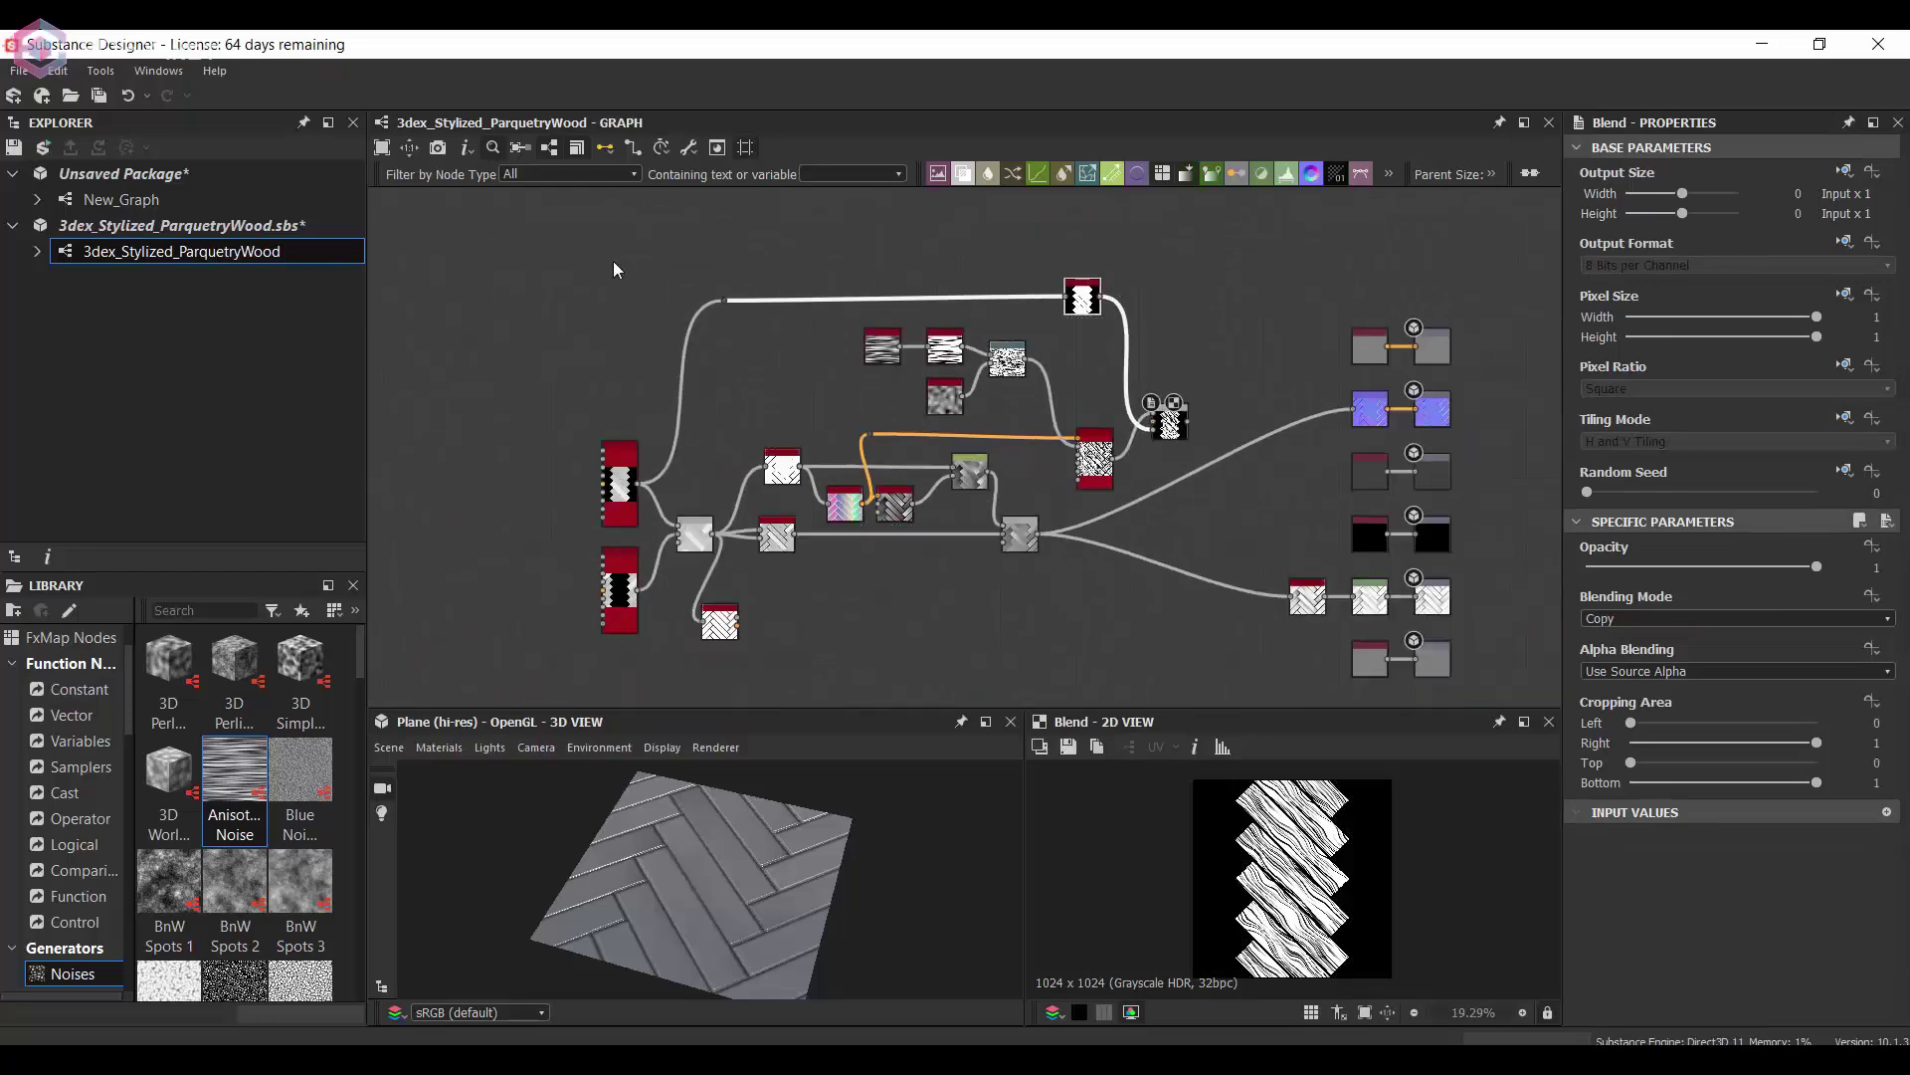
left_click_drag(614, 263, 1209, 642)
left_click_drag(1170, 426, 1023, 426)
left_click(903, 503)
scroll(903, 506, "up", 1)
left_click_drag(864, 560, 999, 560)
scroll(1123, 425, "up", 2)
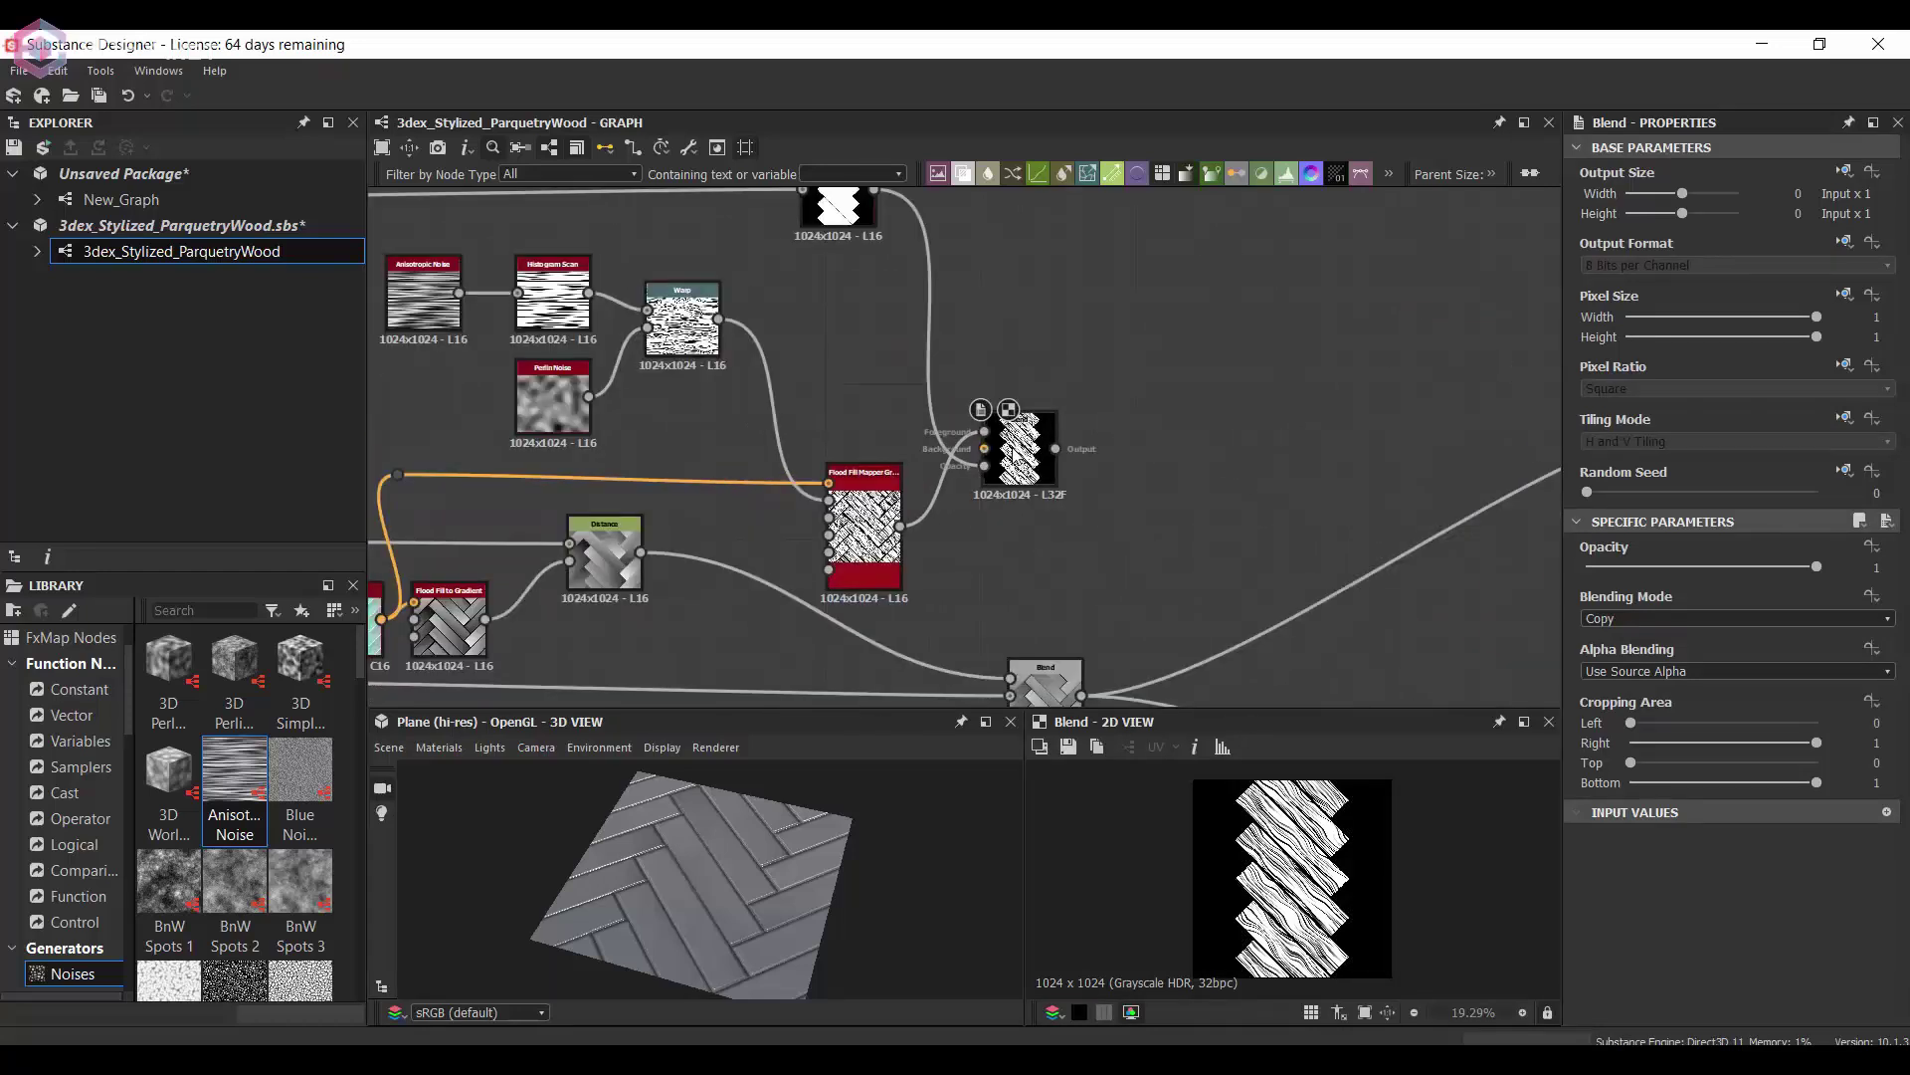
- Duplicate the Flood Fill Mapper with its connections and set the copy's rotation to -45 degrees
left_click(895, 537)
key("ctrl+d")
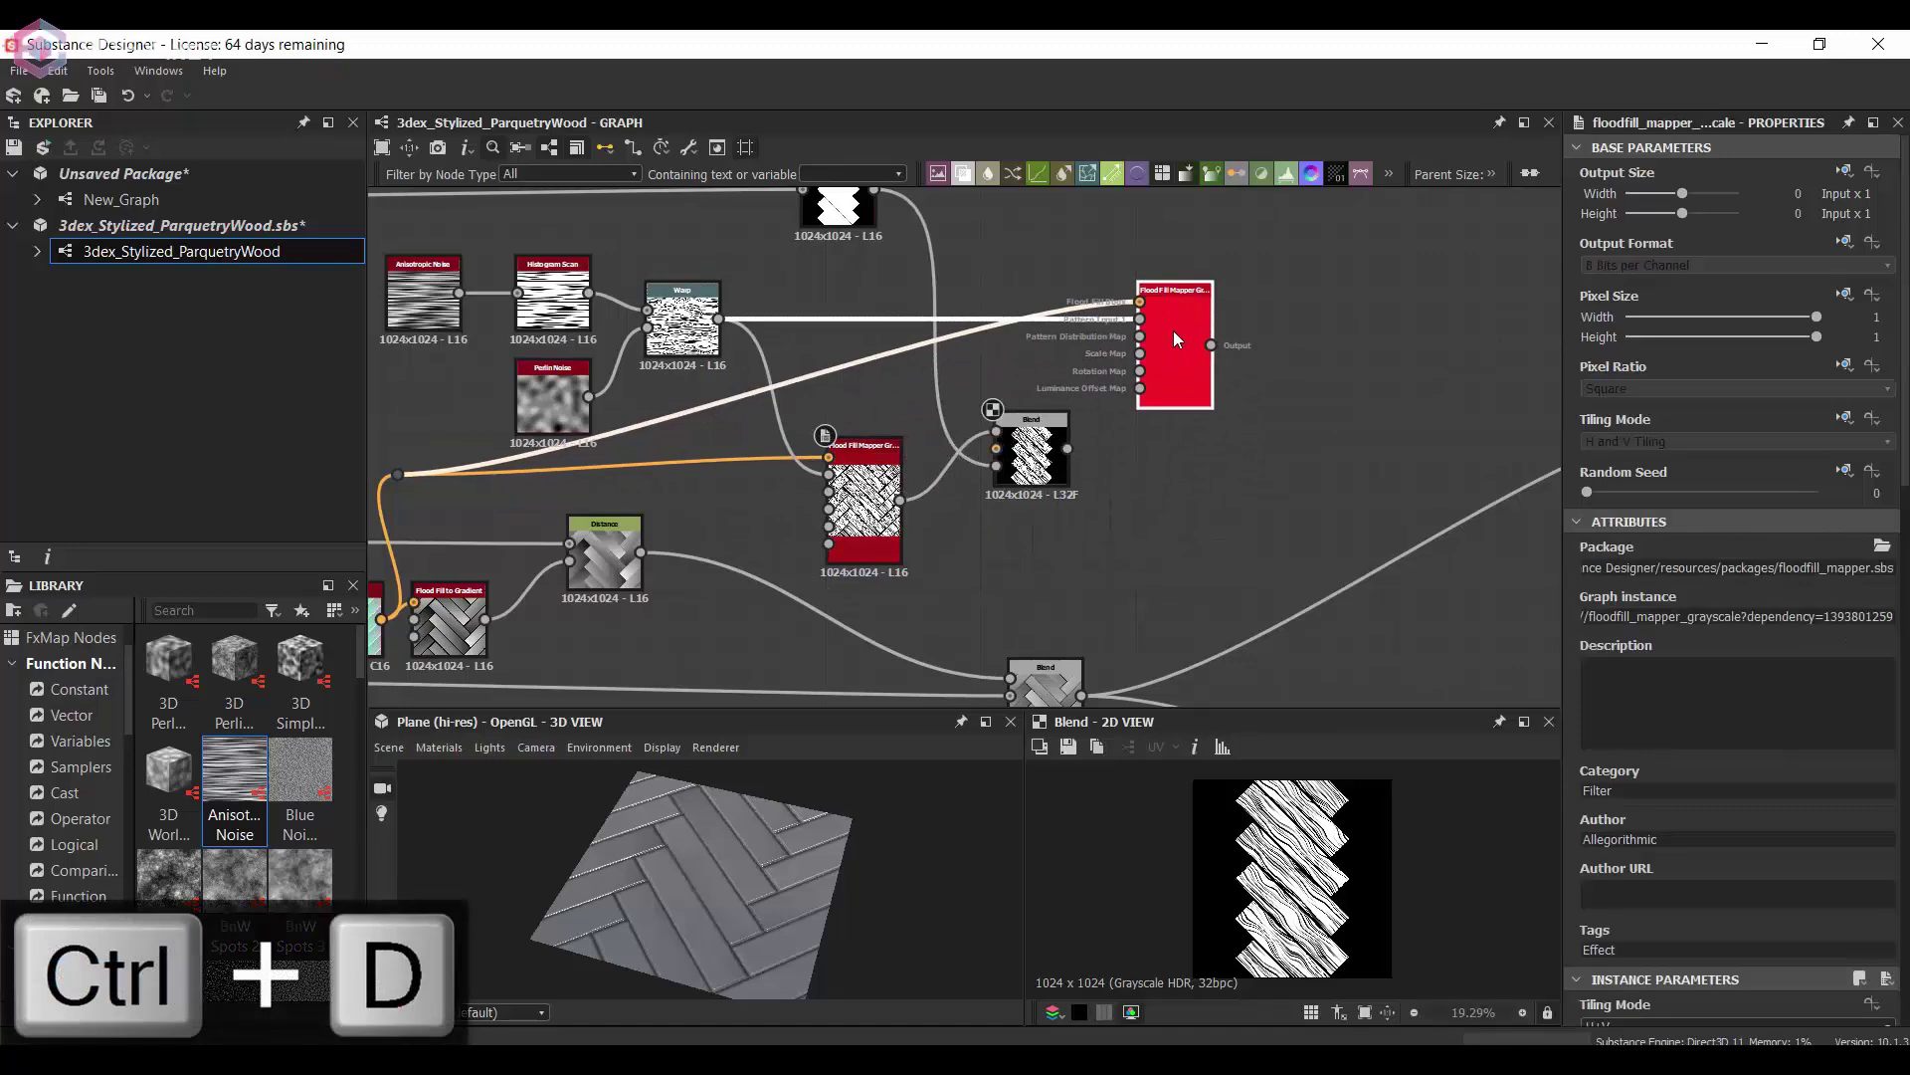
double_click(1173, 330)
scroll(1748, 866, "down", 8)
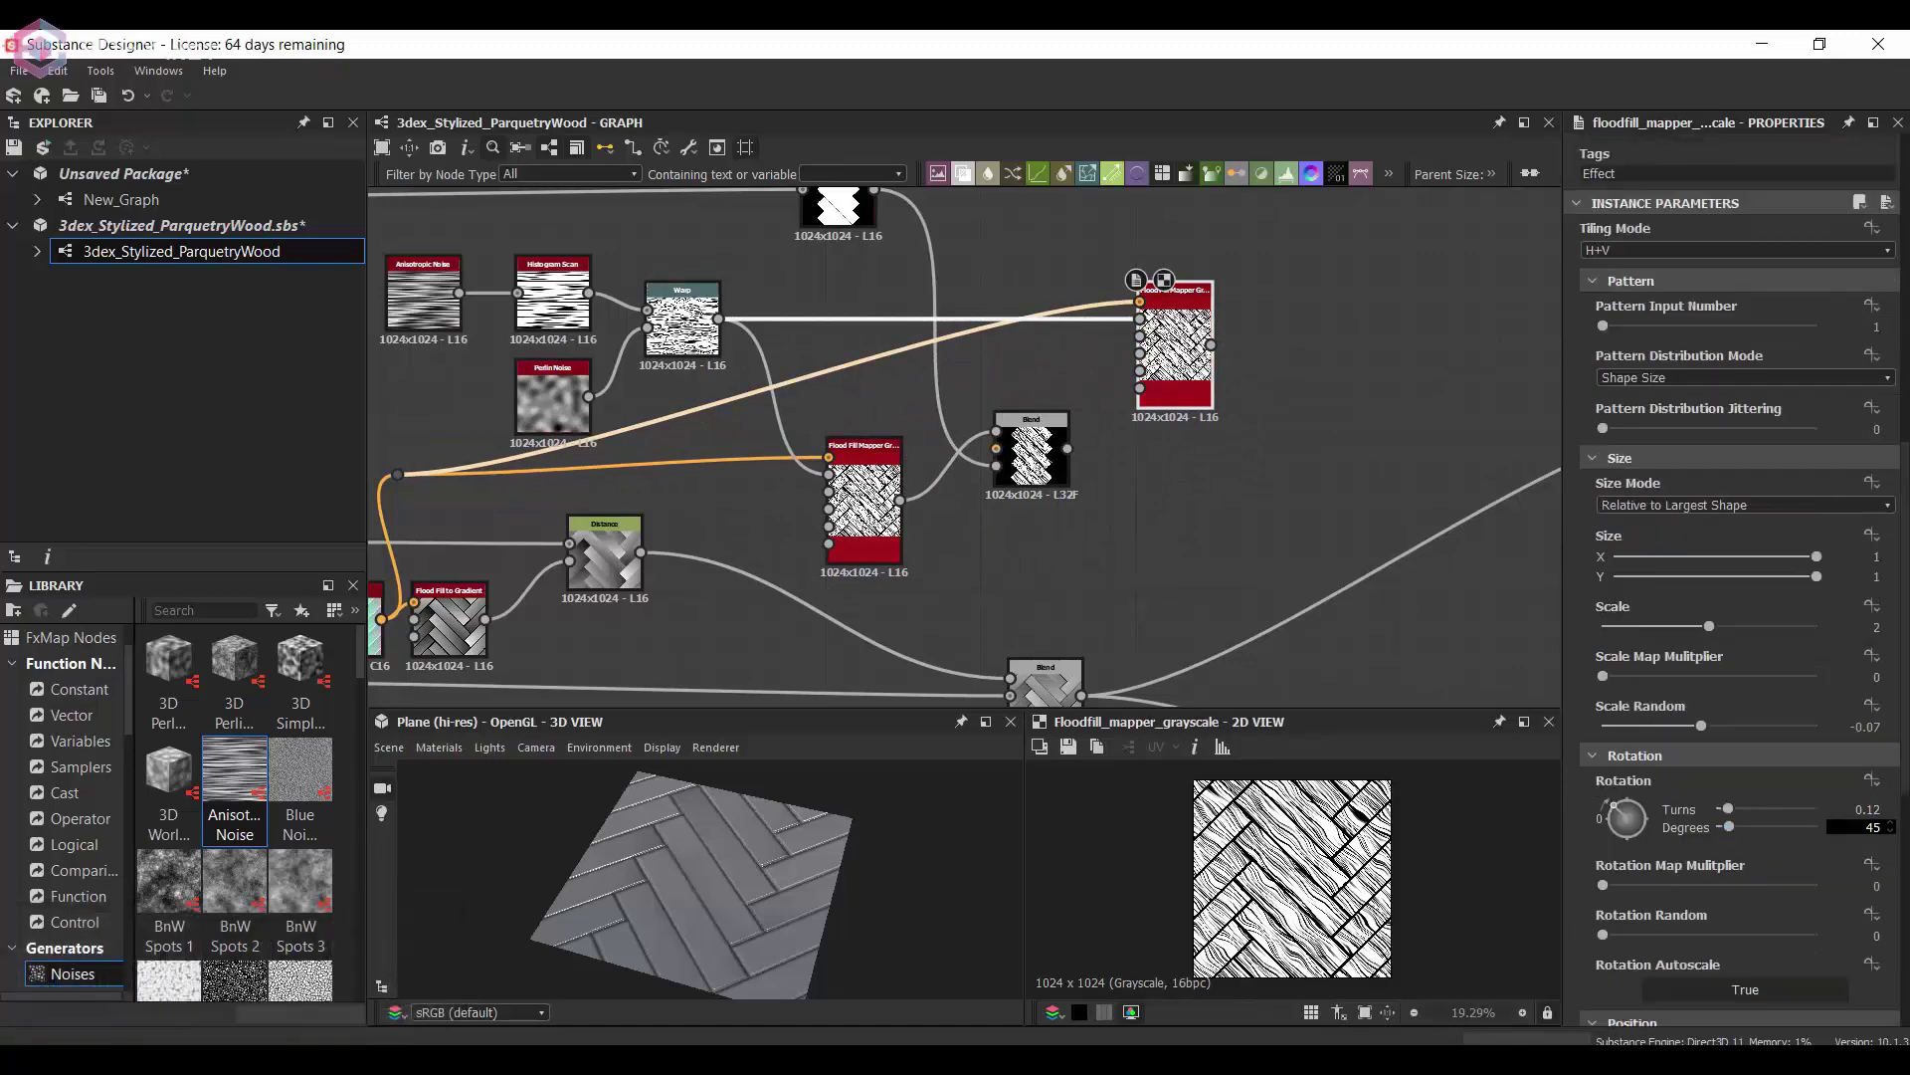
type("-45")
key("Return")
scroll(1310, 309, "down", 2)
- Duplicate the mask's Histogram Scan, feed it from the second Tile Sampler and reroute the link through a dot
middle_click_drag(1074, 298, 1309, 352)
left_click(1220, 286)
key("ctrl+d")
left_click_drag(1149, 233, 1221, 209)
scroll(782, 440, "down", 2)
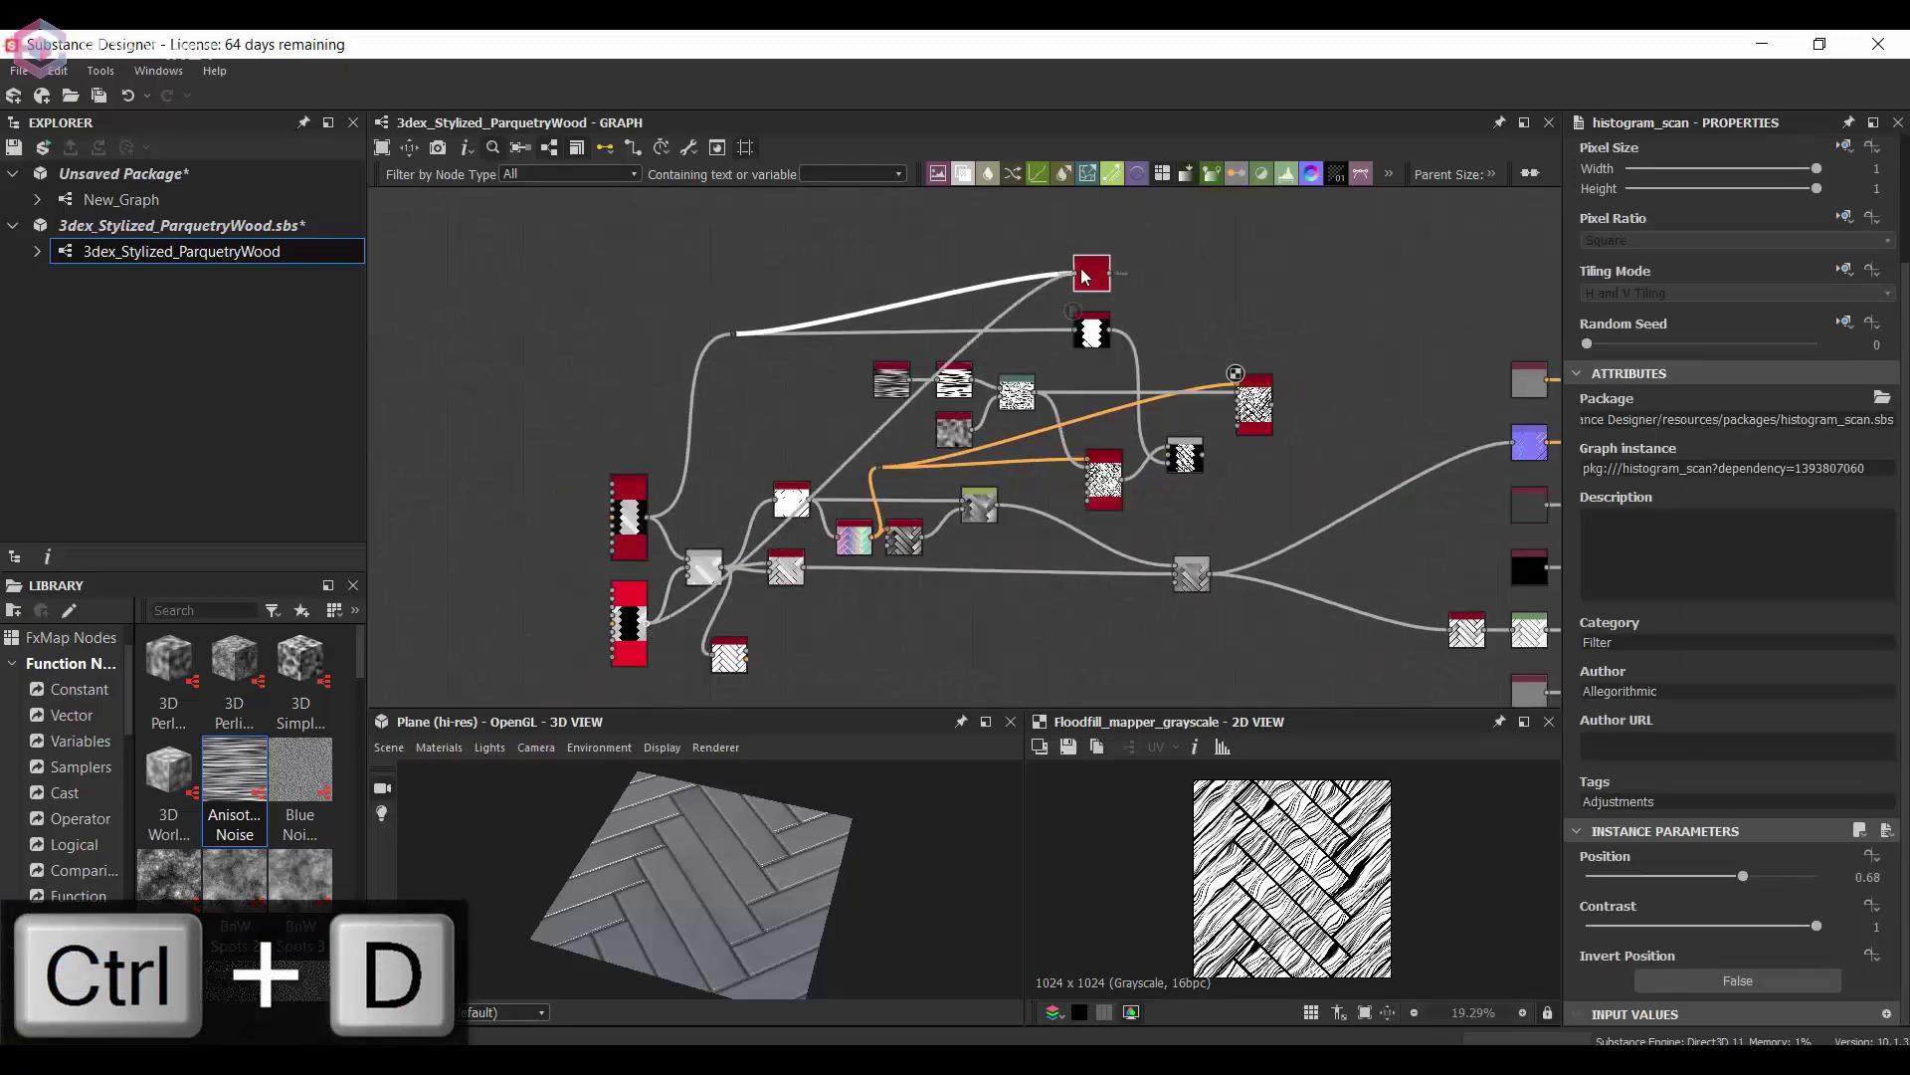
left_click_drag(1085, 276, 1082, 276)
left_click(849, 460, "alt")
left_click_drag(850, 459, 748, 370)
left_click_drag(694, 277, 719, 279)
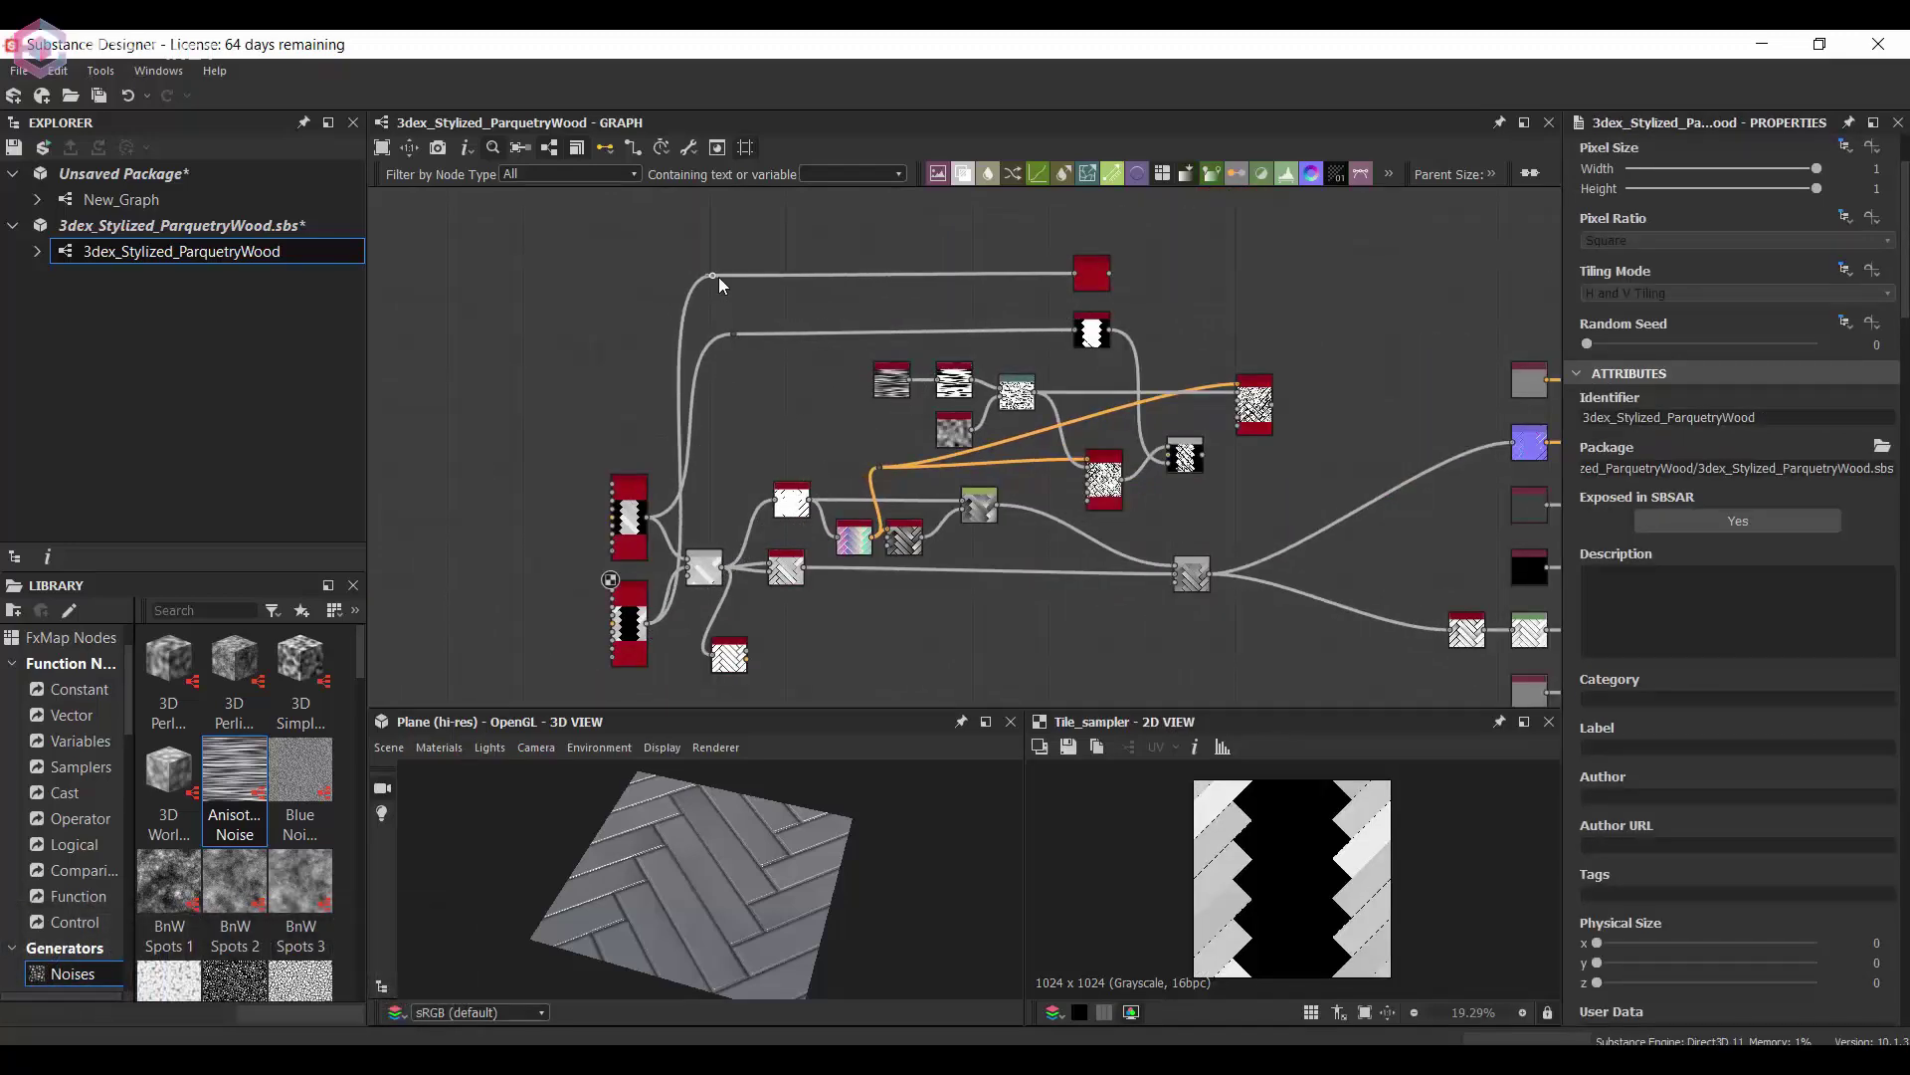
scroll(1335, 289, "up", 4)
double_click(840, 272)
left_click_drag(840, 273, 852, 286)
- Duplicate the masked Blend for the second Flood Fill Mapper, using the second Histogram Scan as its opacity mask
left_click_drag(1168, 527, 1142, 465)
left_click(1043, 636)
left_click(1042, 636)
key("ctrl+d")
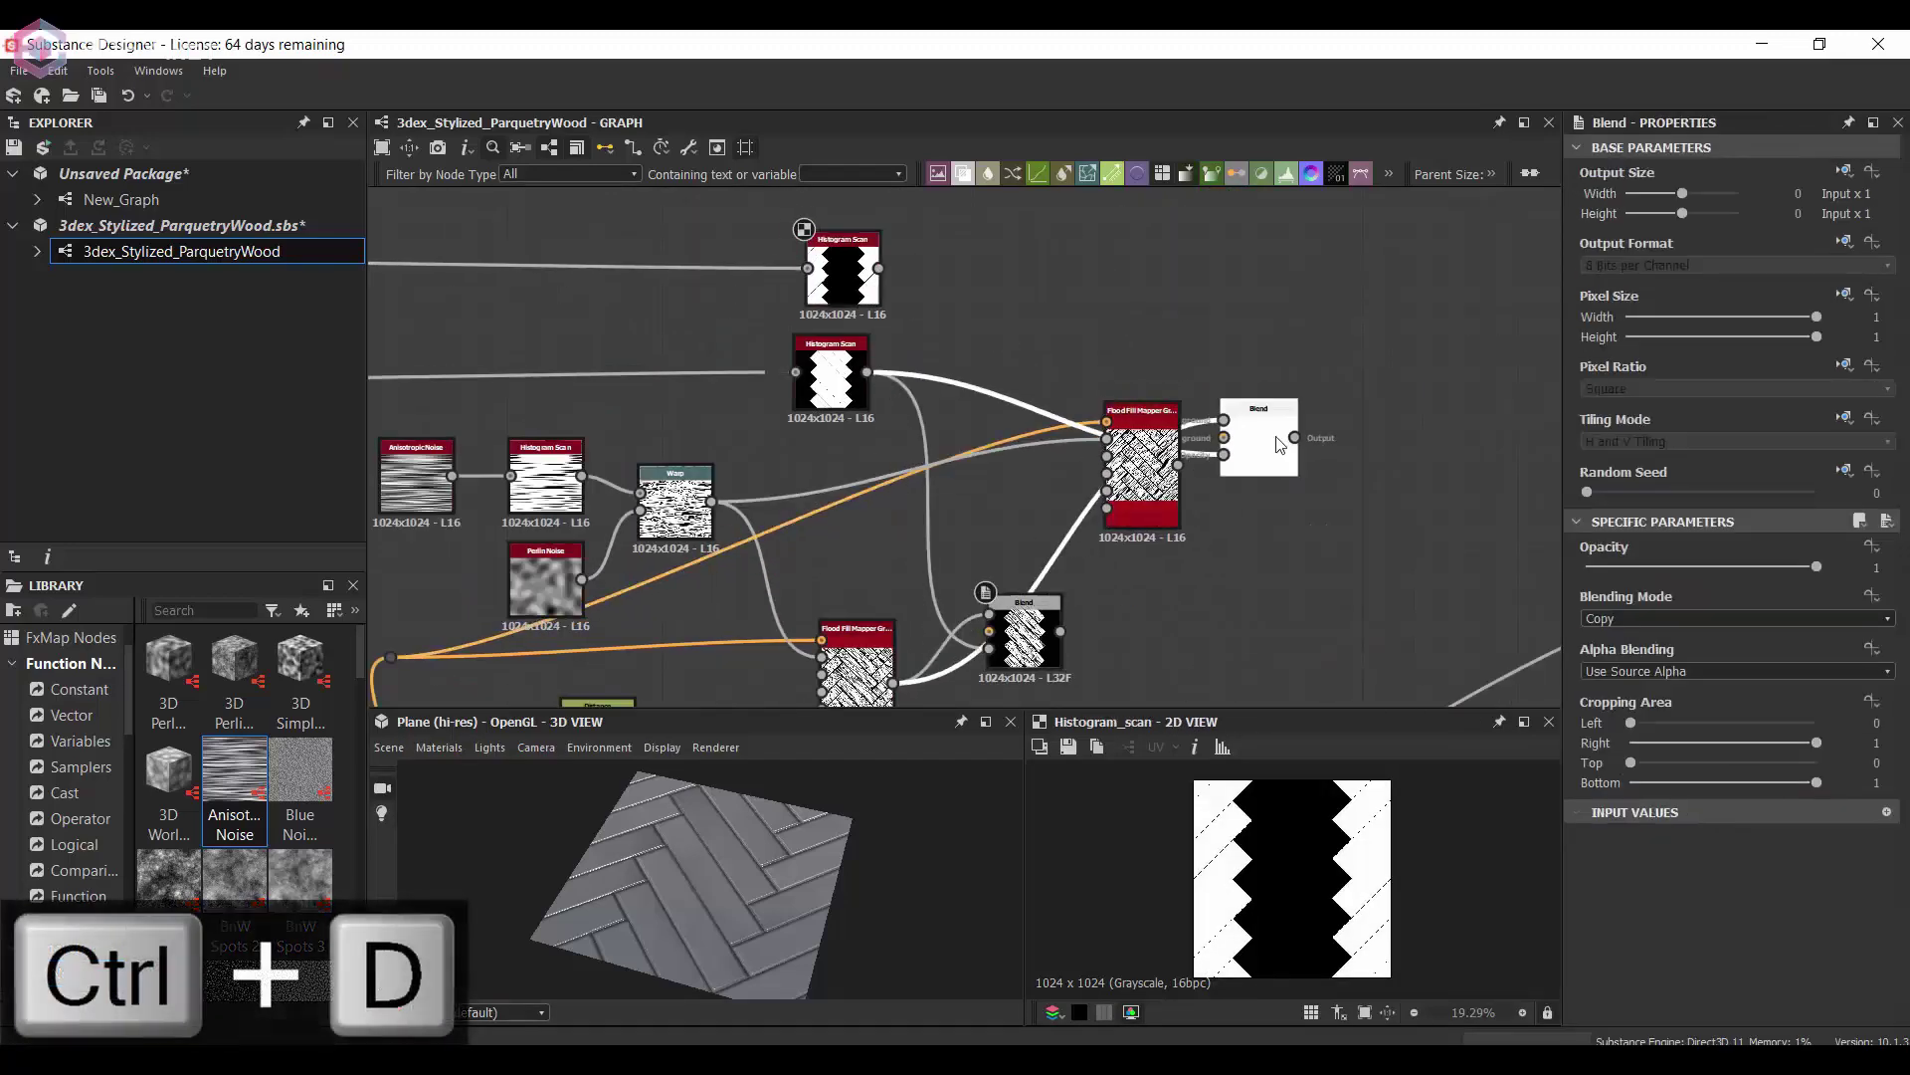
left_click_drag(879, 267, 1263, 478)
key("ctrl+z")
left_click_drag(1305, 466, 1256, 325)
double_click(1256, 324)
middle_click_drag(1097, 632, 1038, 528)
- Add a Blend that combines the two masked grain Blends and choose its blending mode
left_click_drag(967, 529, 1117, 527)
middle_click_drag(1218, 484, 1165, 497)
scroll(1164, 497, "down", 3)
key("space")
left_click(1232, 482)
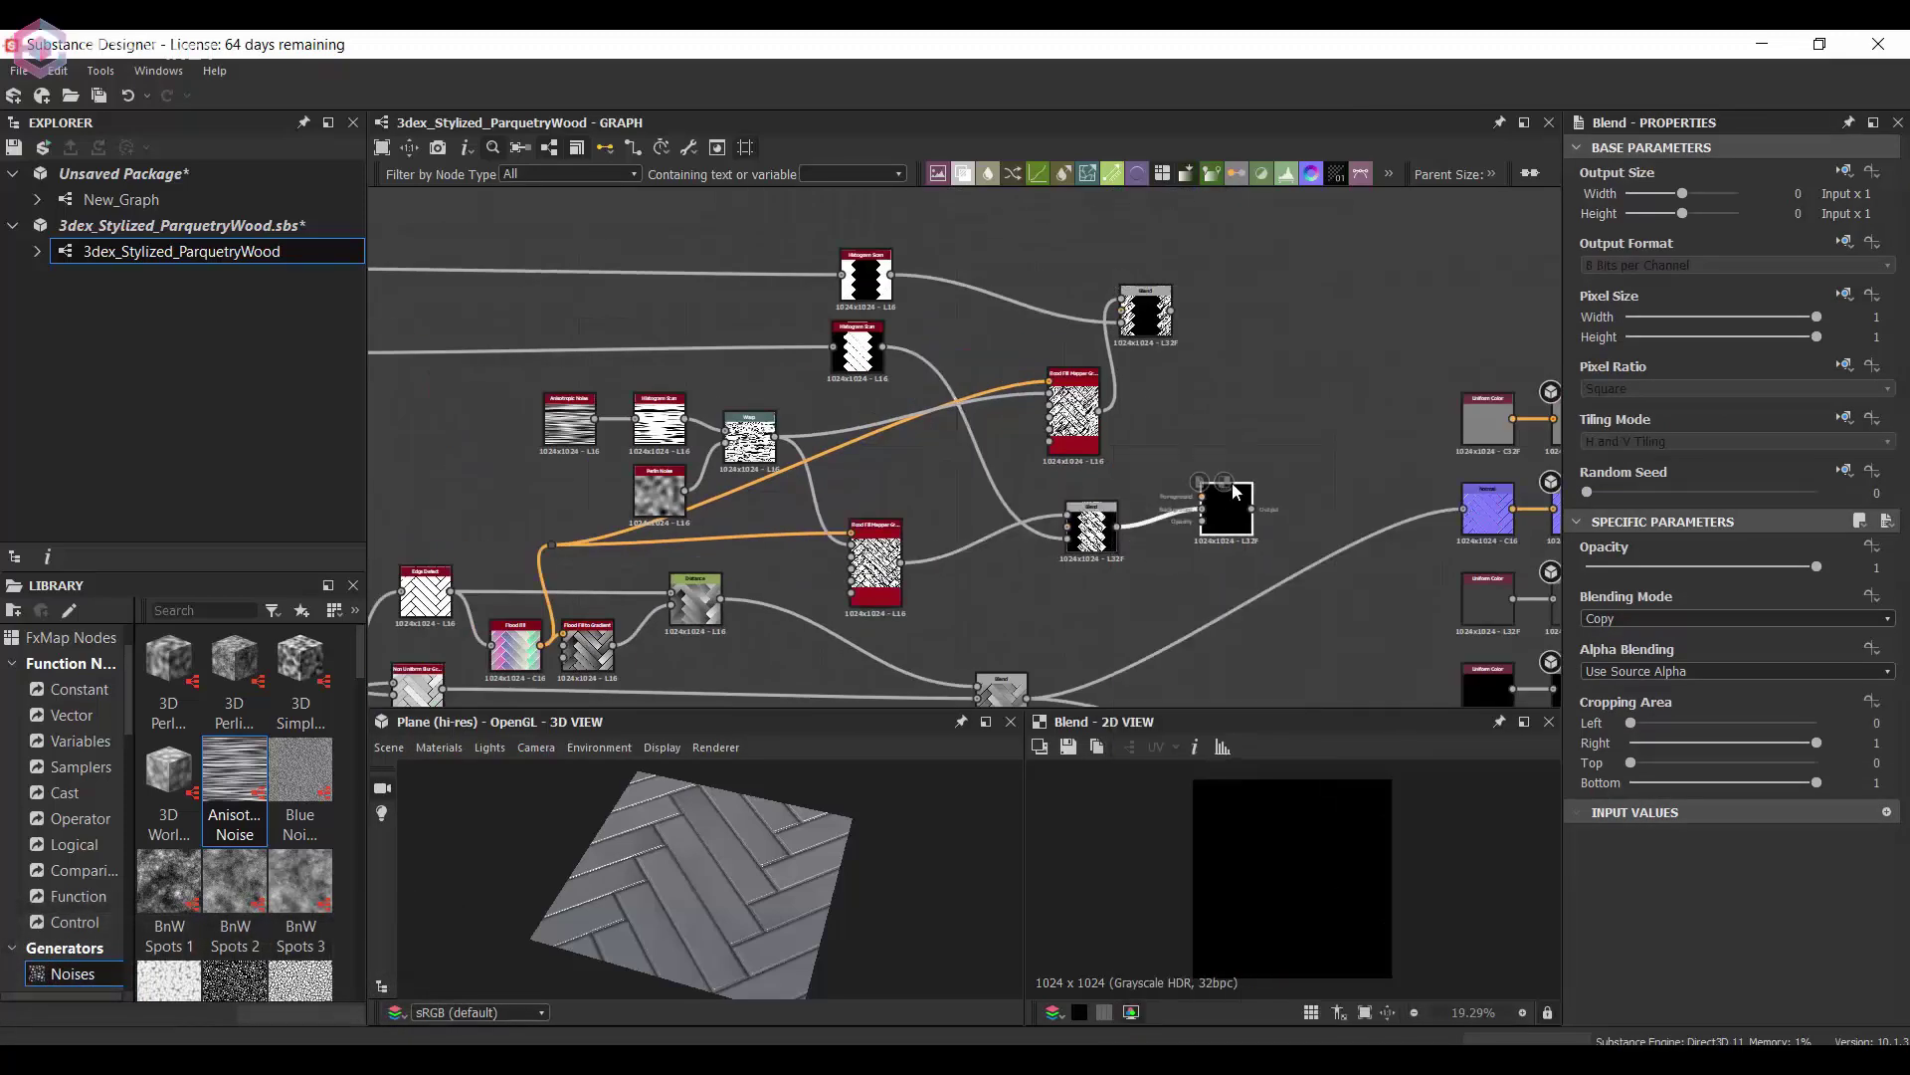
left_click(1735, 619)
left_click(1731, 640)
left_click_drag(1253, 495, 1198, 442)
- Duplicate the Distance node and place the copy near the combined grain Blend
middle_click_drag(1215, 562, 1200, 436)
left_click_drag(991, 586, 1146, 594)
left_click(684, 478)
key("ctrl+d")
left_click_drag(689, 477, 1243, 460)
scroll(1224, 343, "up", 2)
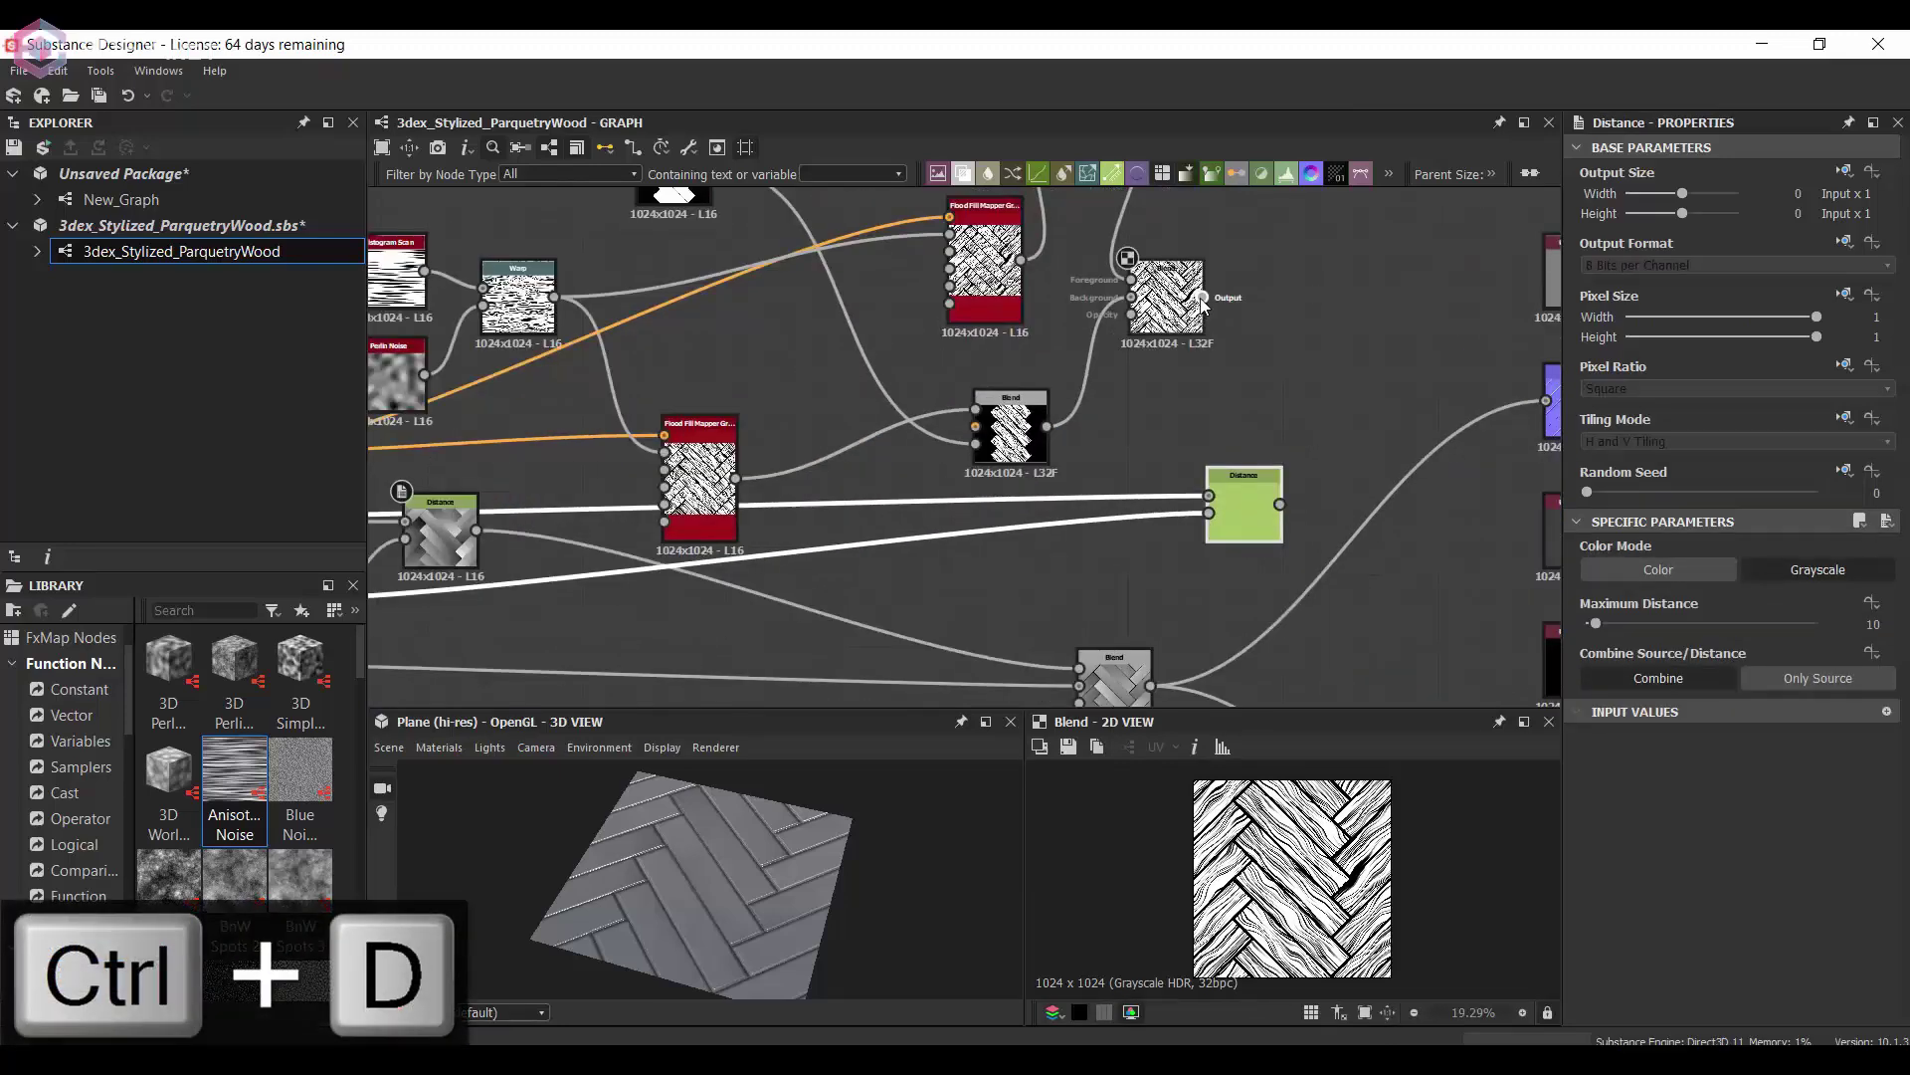
- Connect the combined grain Blend to the duplicated Distance node as its source
scroll(997, 460, "down", 6)
middle_click_drag(910, 426, 1010, 396)
left_click_drag(617, 271, 1030, 510)
left_click(1098, 432)
scroll(1099, 430, "up", 4)
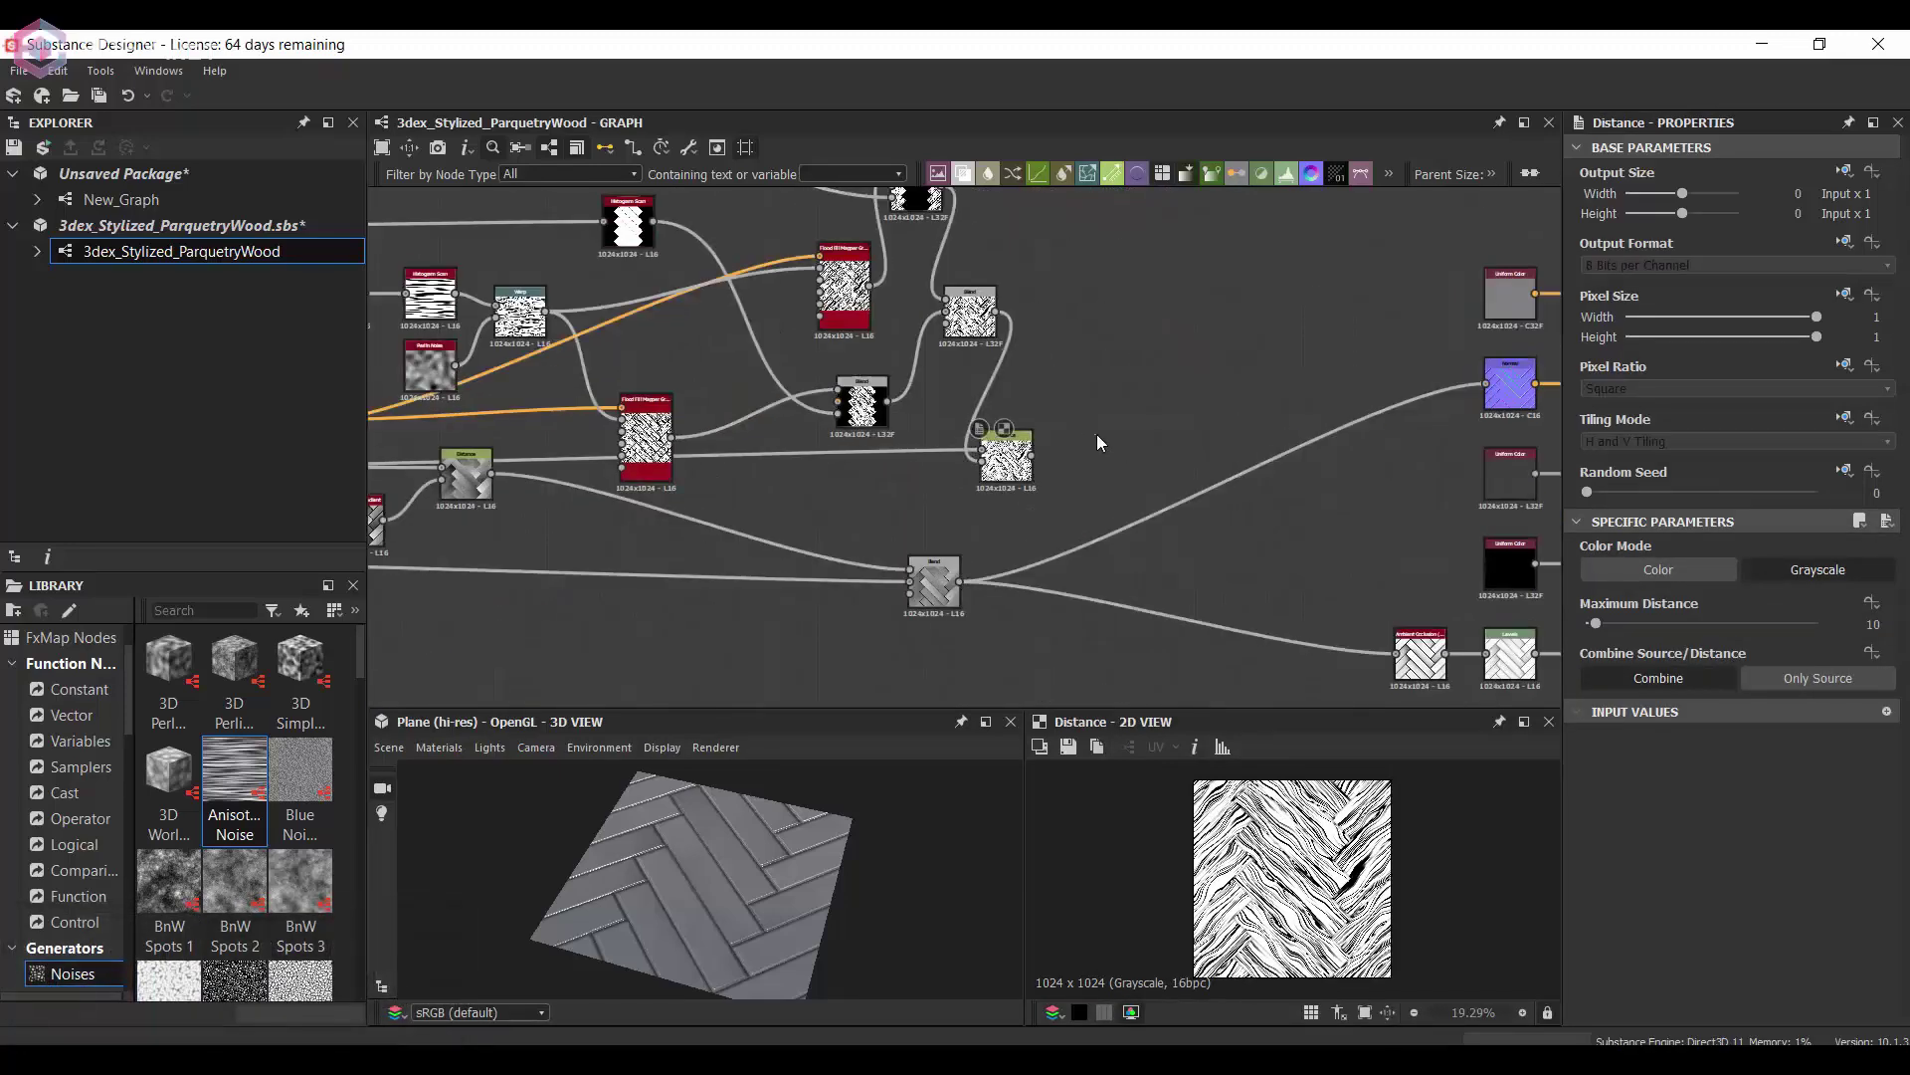
- Add a Blend after the plank height Blend, with the grain Distance node as its foreground
left_click_drag(953, 589, 1045, 597)
scroll(1053, 604, "up", 3)
left_click(1037, 600)
key("space")
type("bl")
key("Return")
left_click_drag(1015, 349, 1117, 546)
left_click_drag(1005, 592, 974, 594)
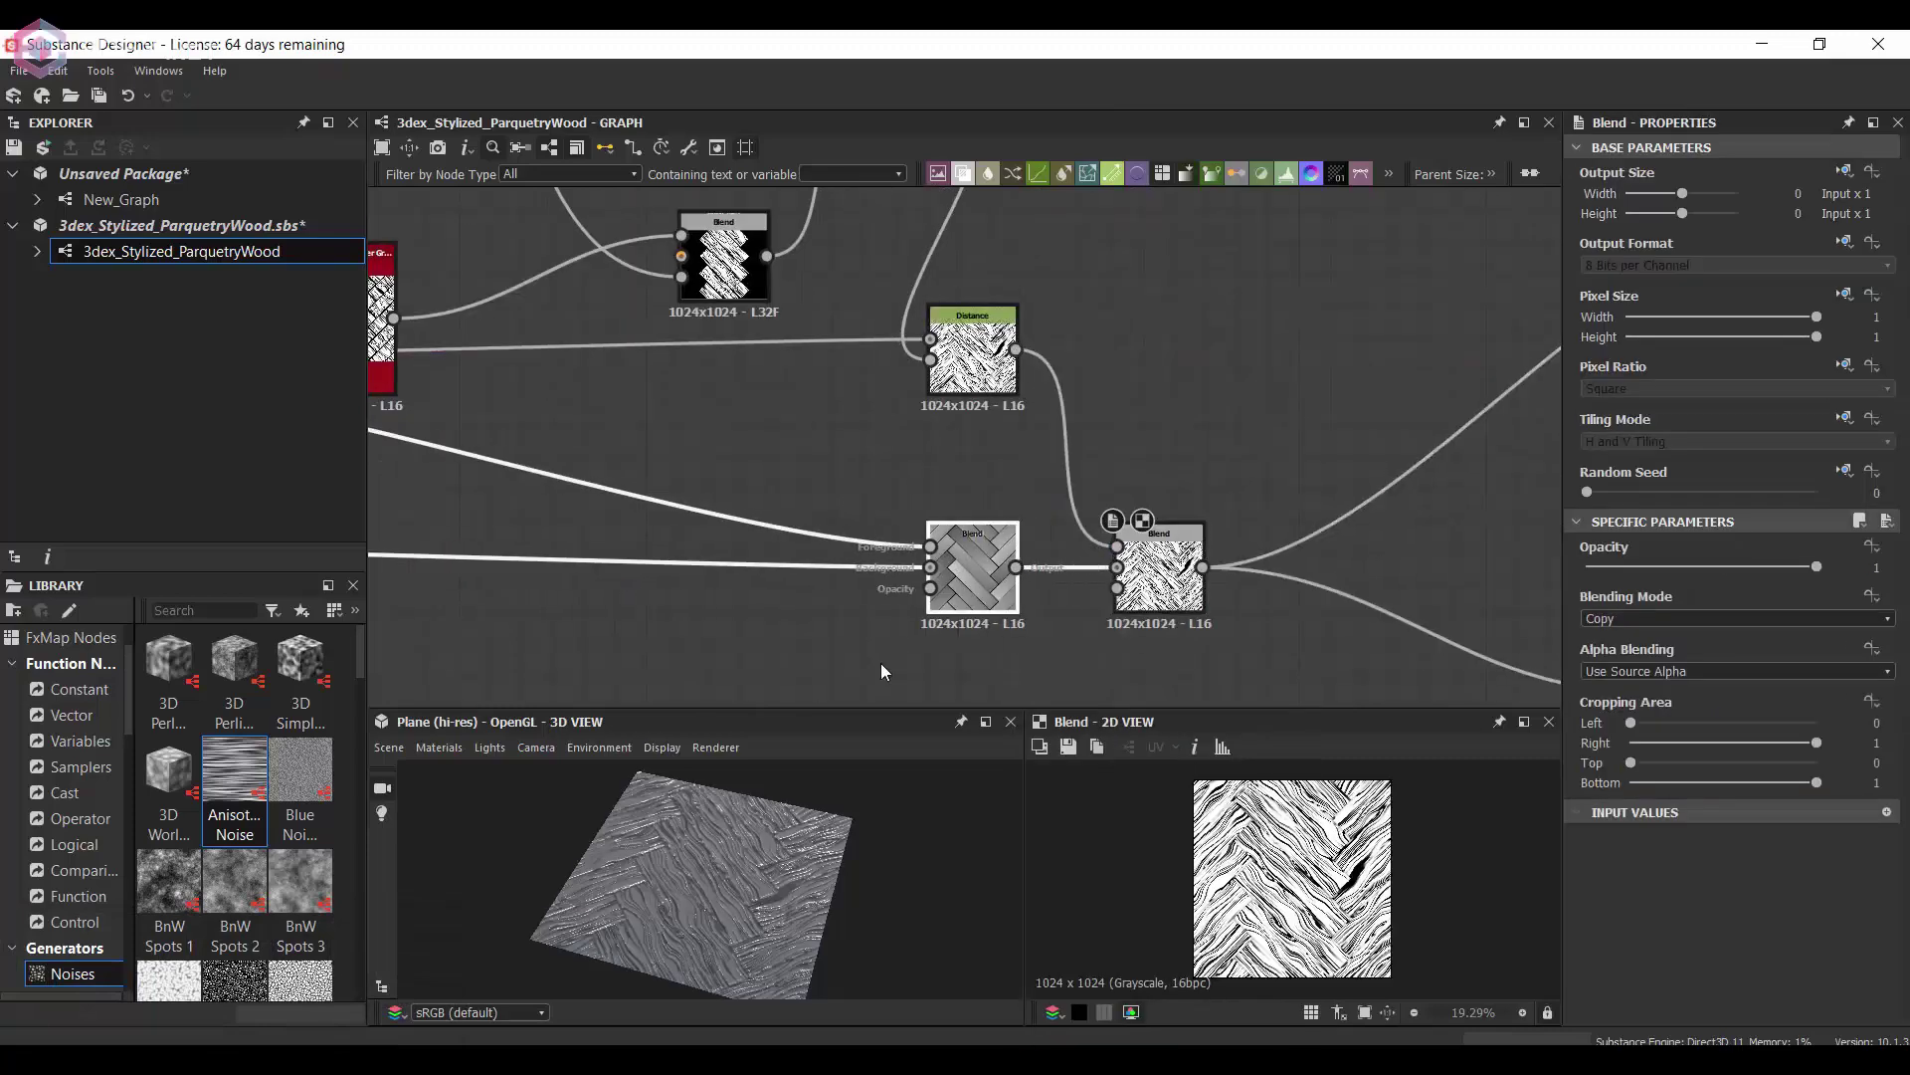
- Set the new Blend's blending mode to Multiply and lower its opacity to 0.02
scroll(786, 851, "up", 4)
left_click(1736, 618)
left_click(1628, 666)
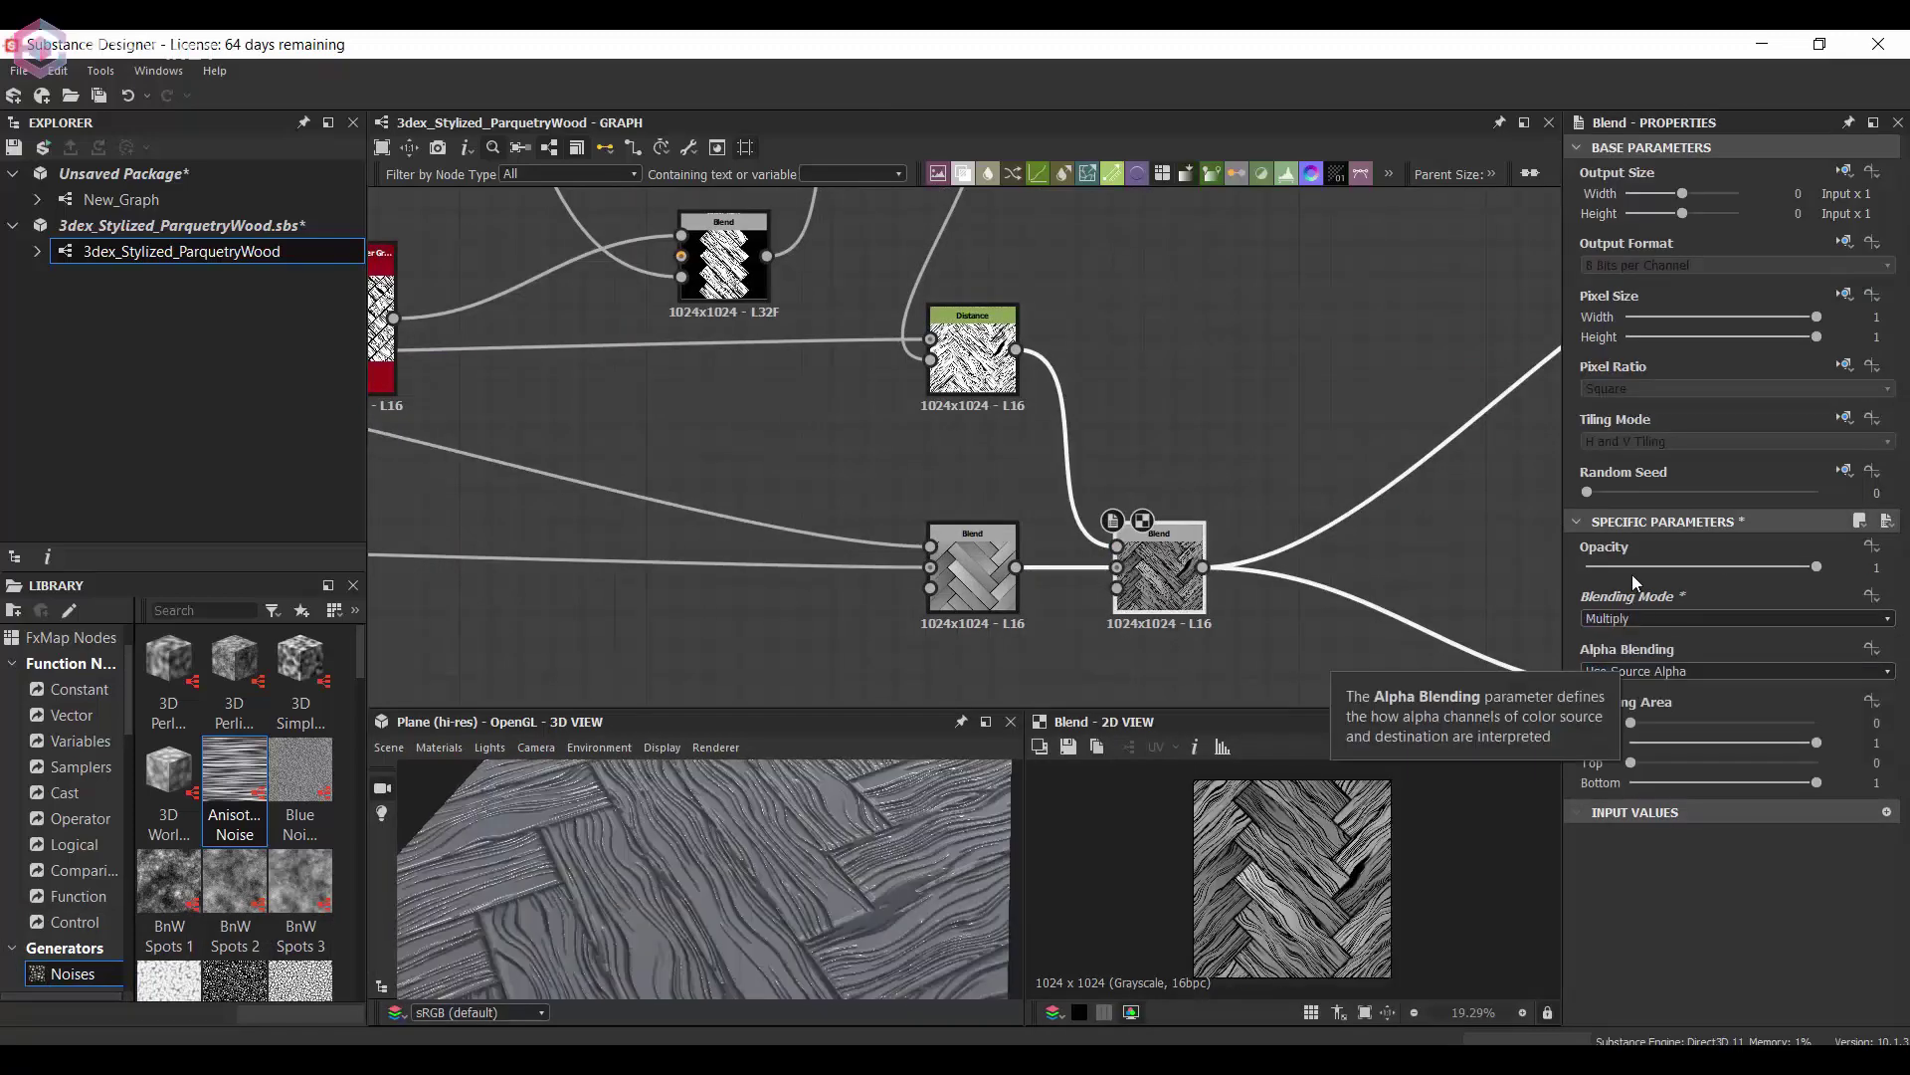
left_click_drag(1637, 567, 1575, 565)
scroll(1336, 867, "up", 5)
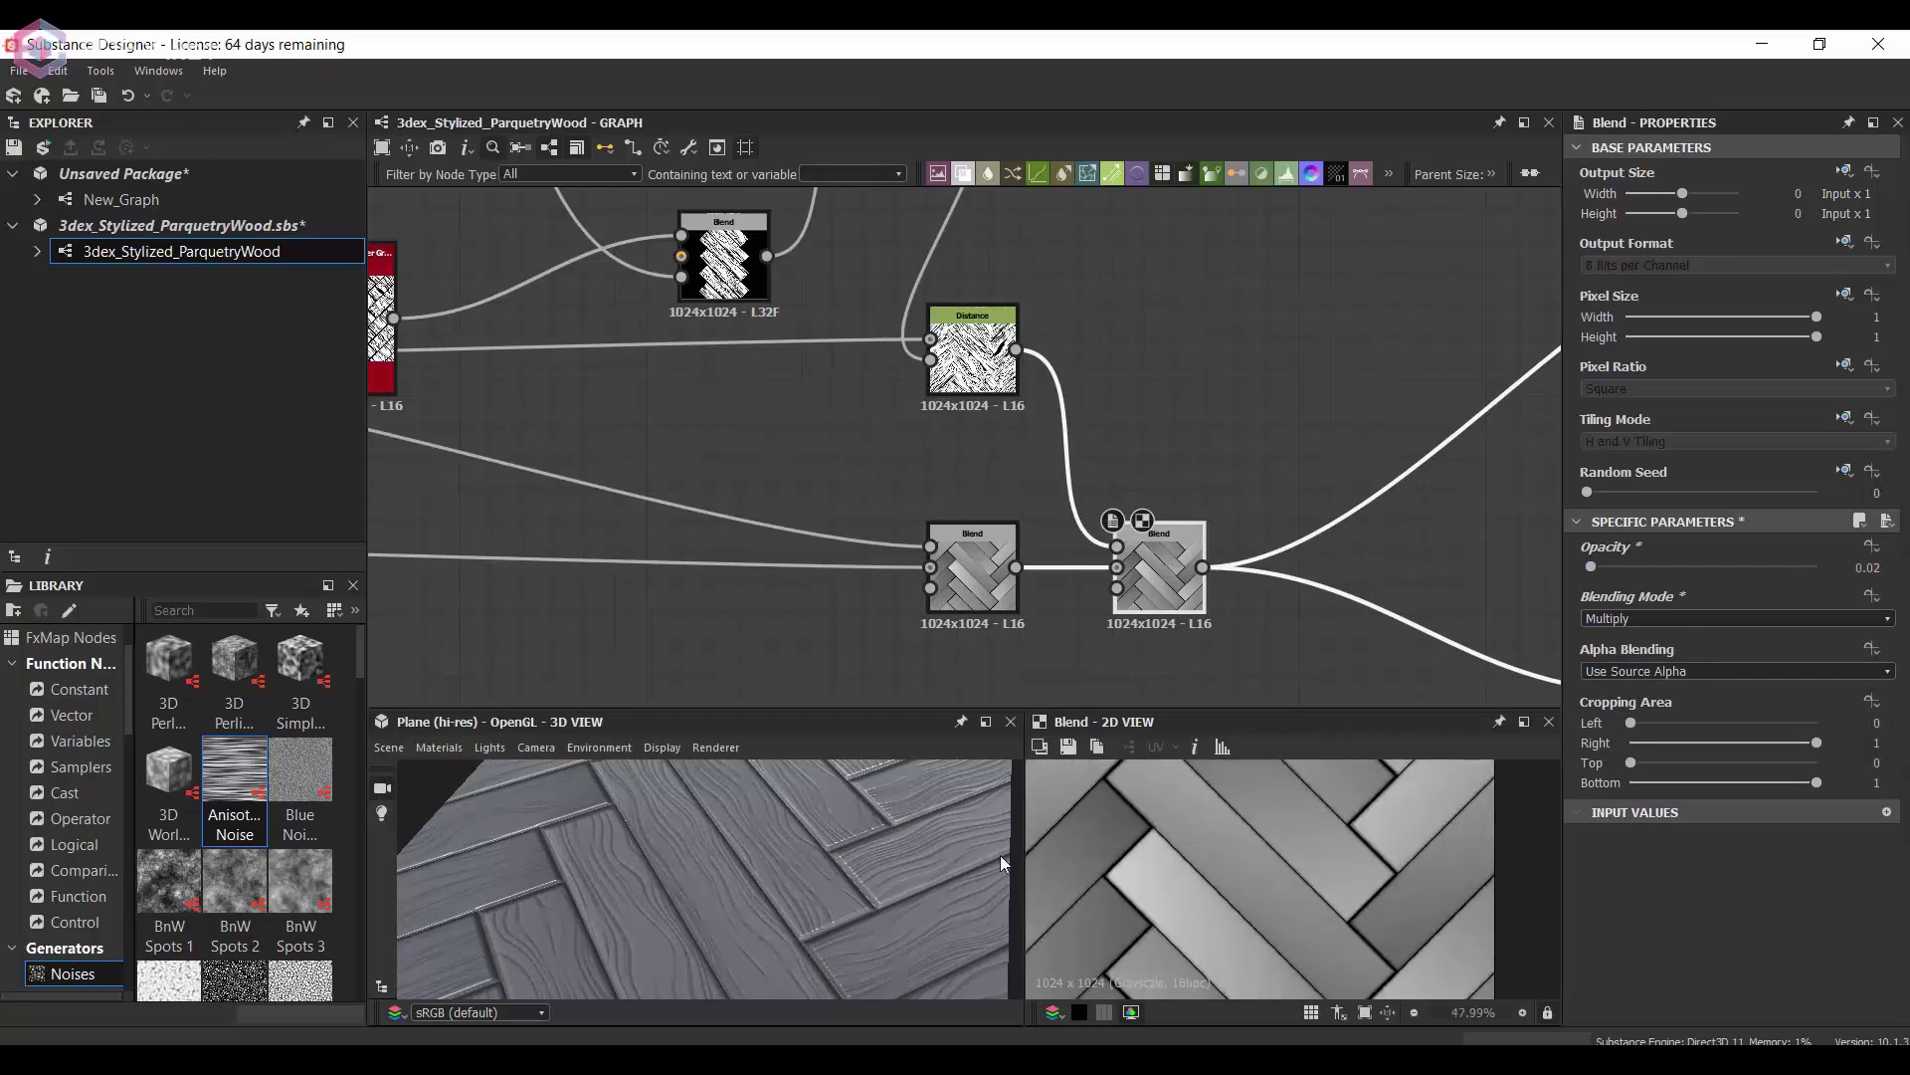
left_click_drag(999, 856, 950, 858)
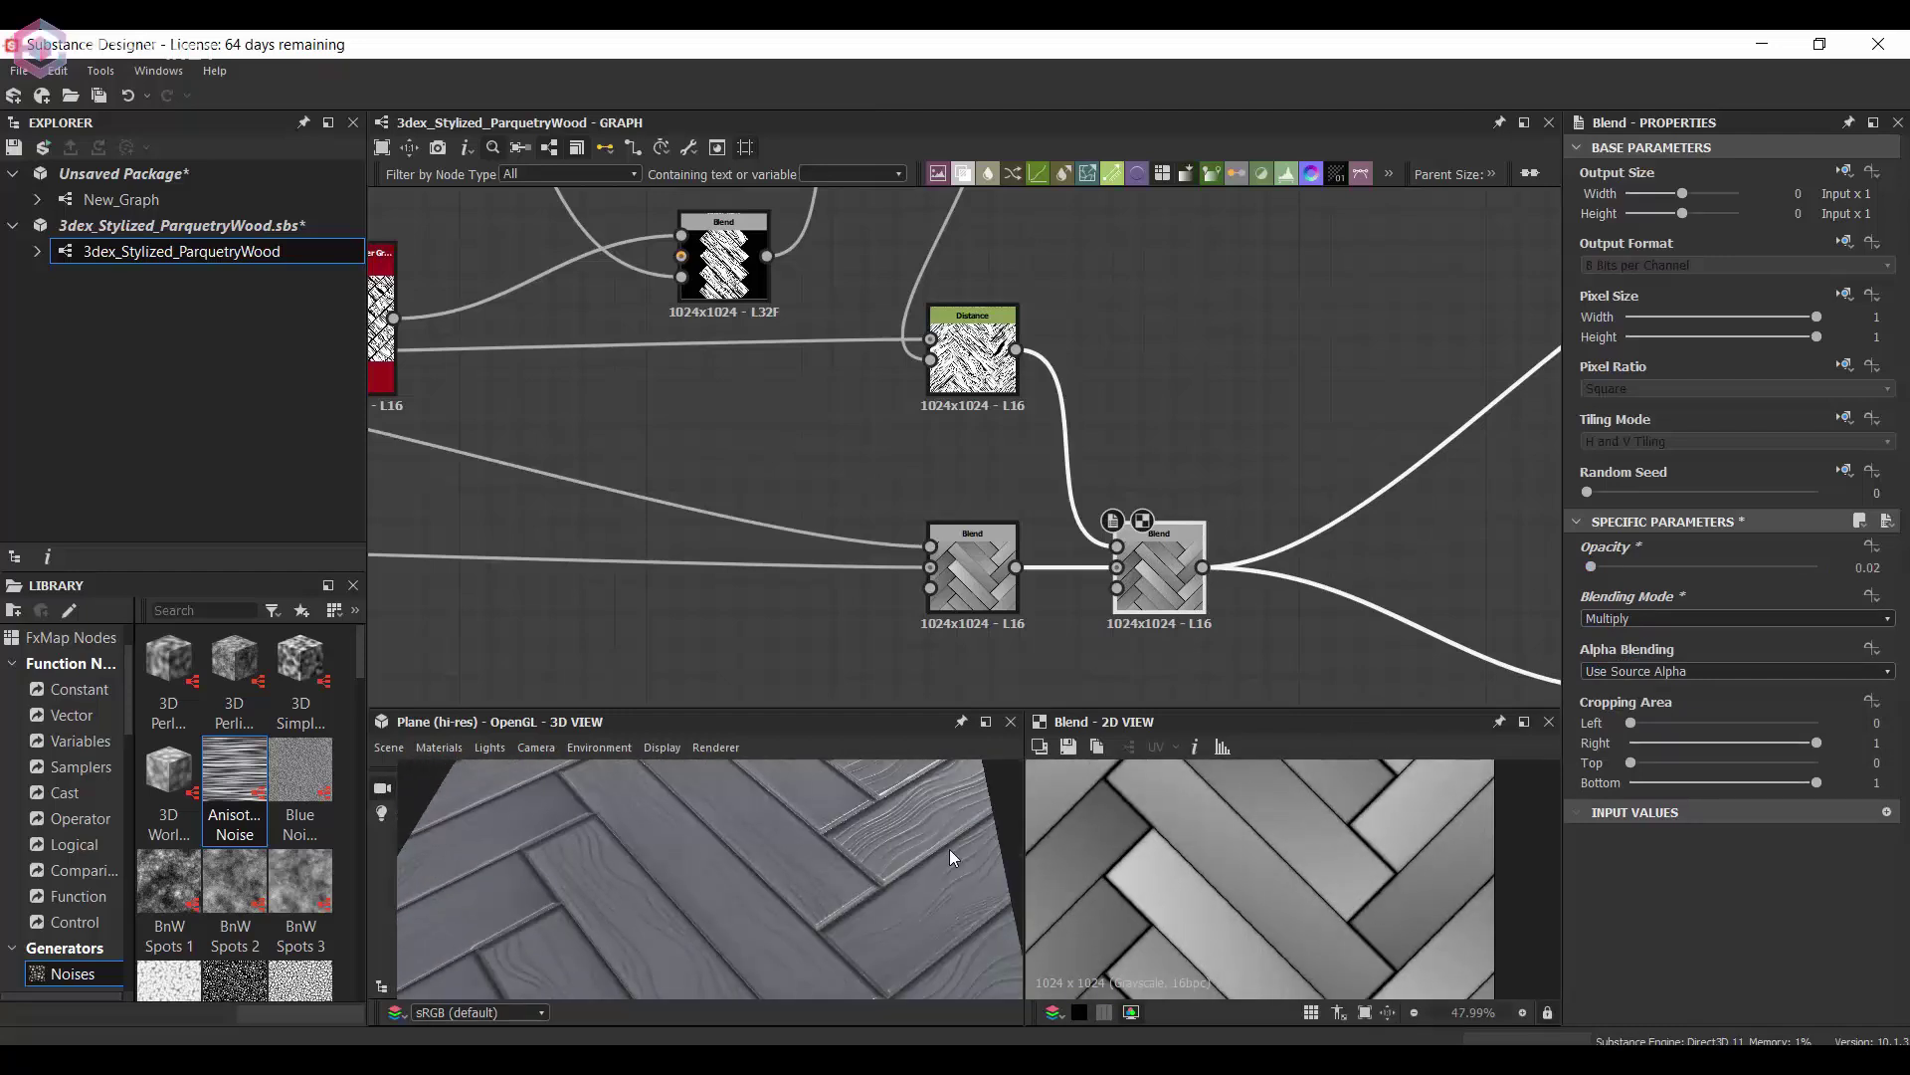
scroll(868, 858, "down", 3)
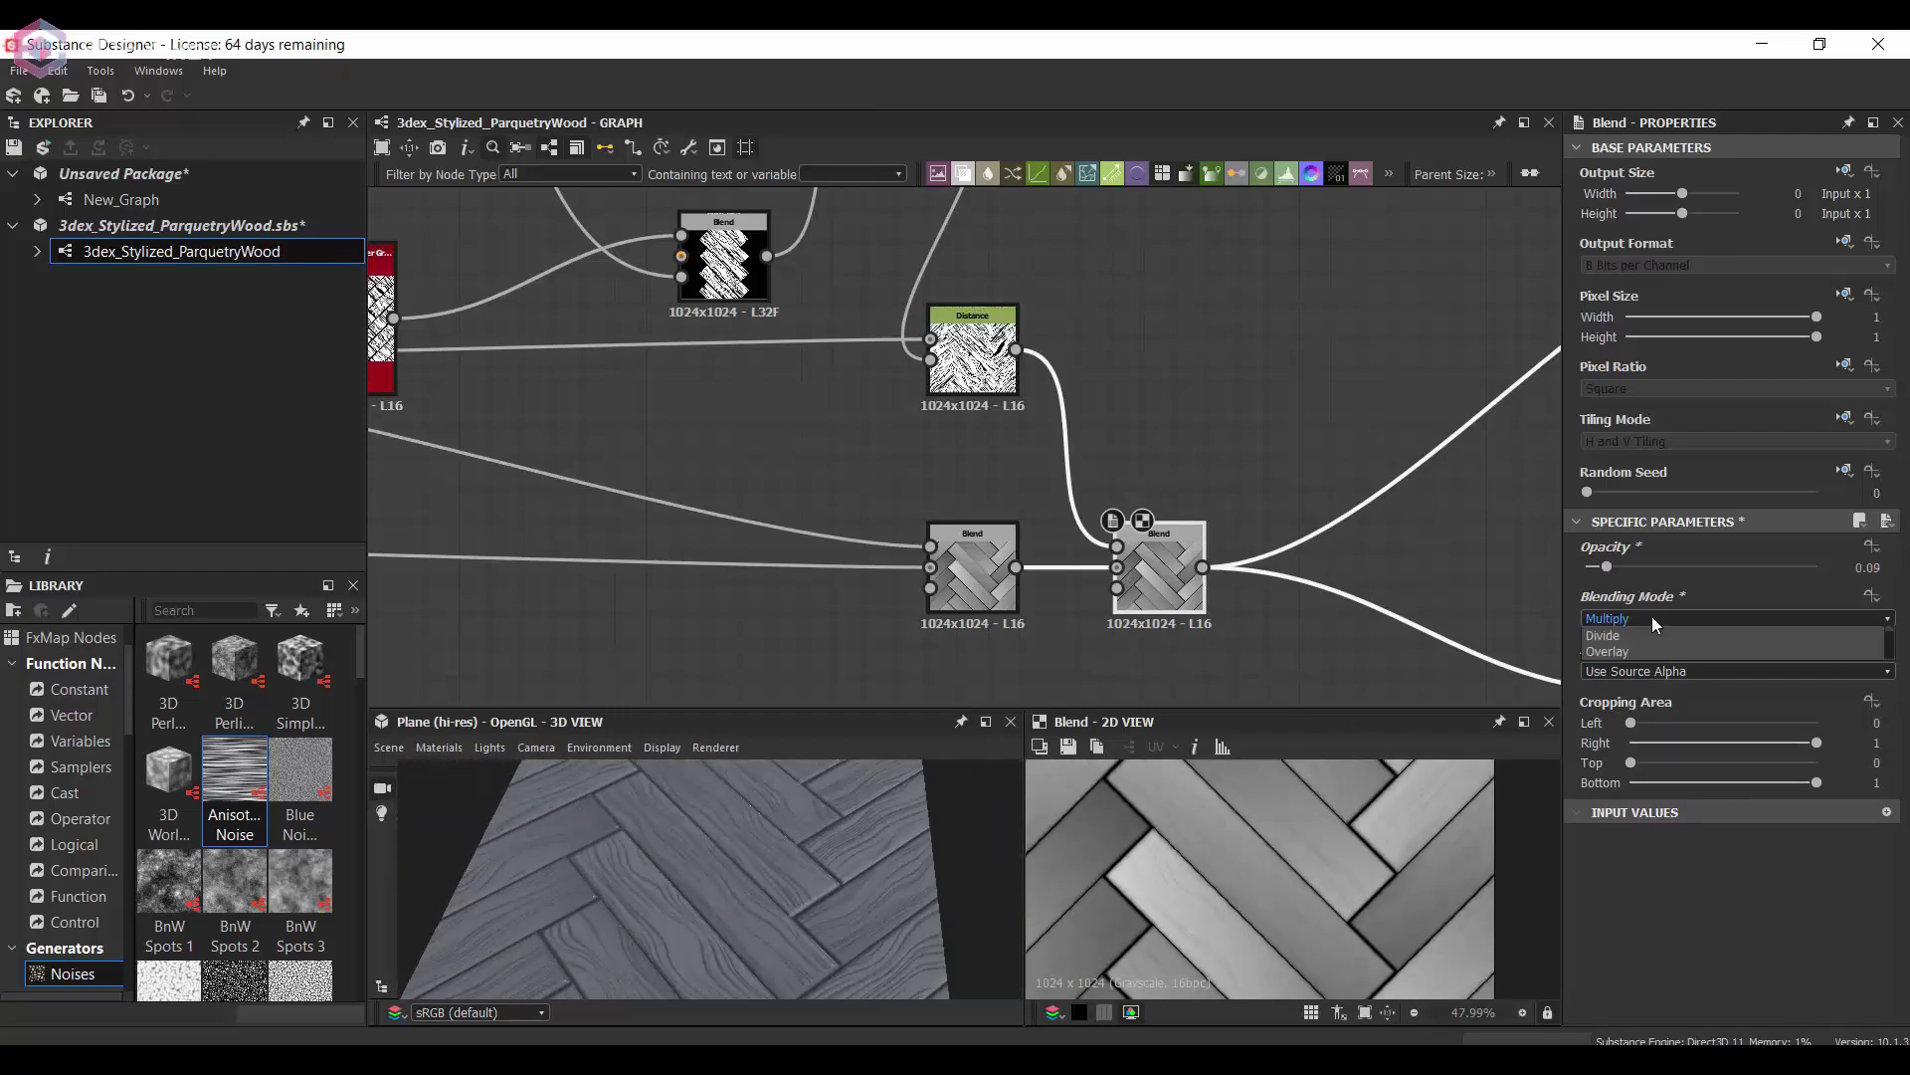
- Try other blending modes on the grain-over-height Blend, including Add Sub and Switch
left_click(1634, 659)
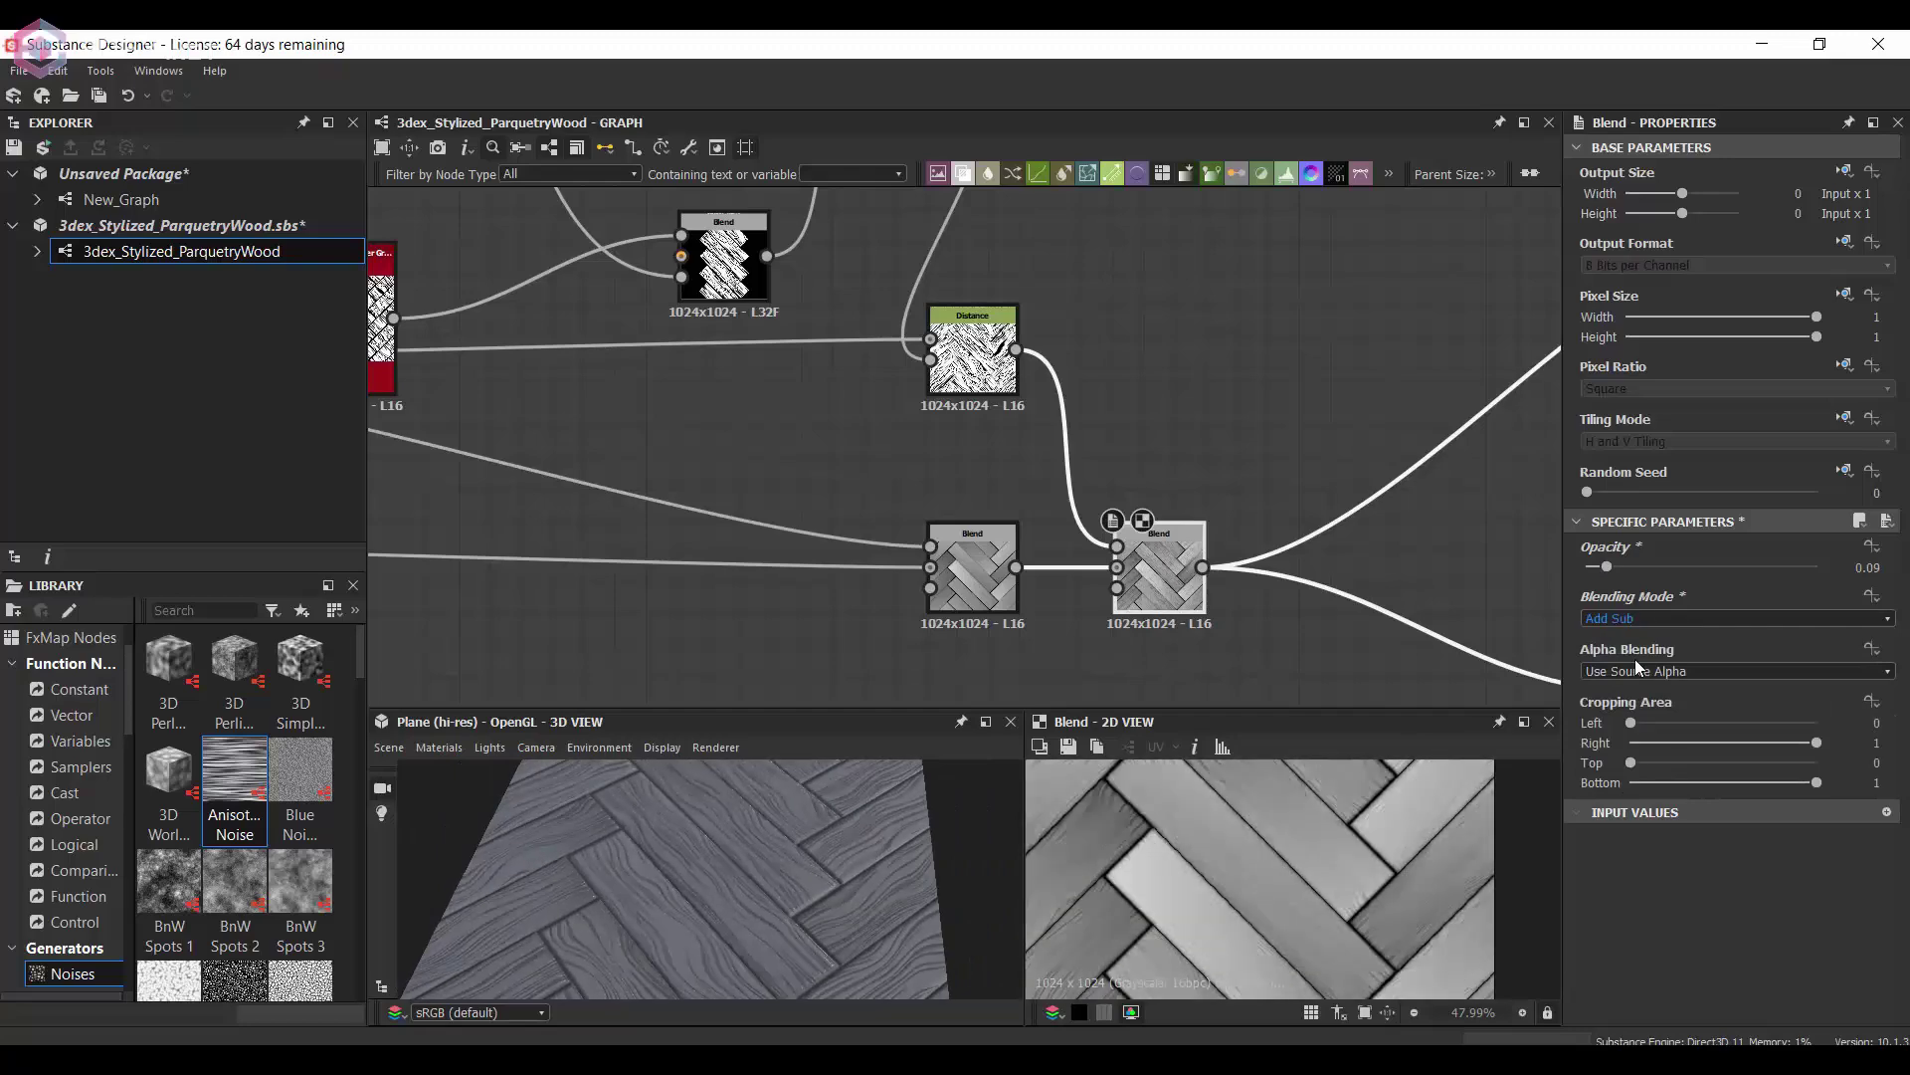
key("Down")
key("Down")
key("Down")
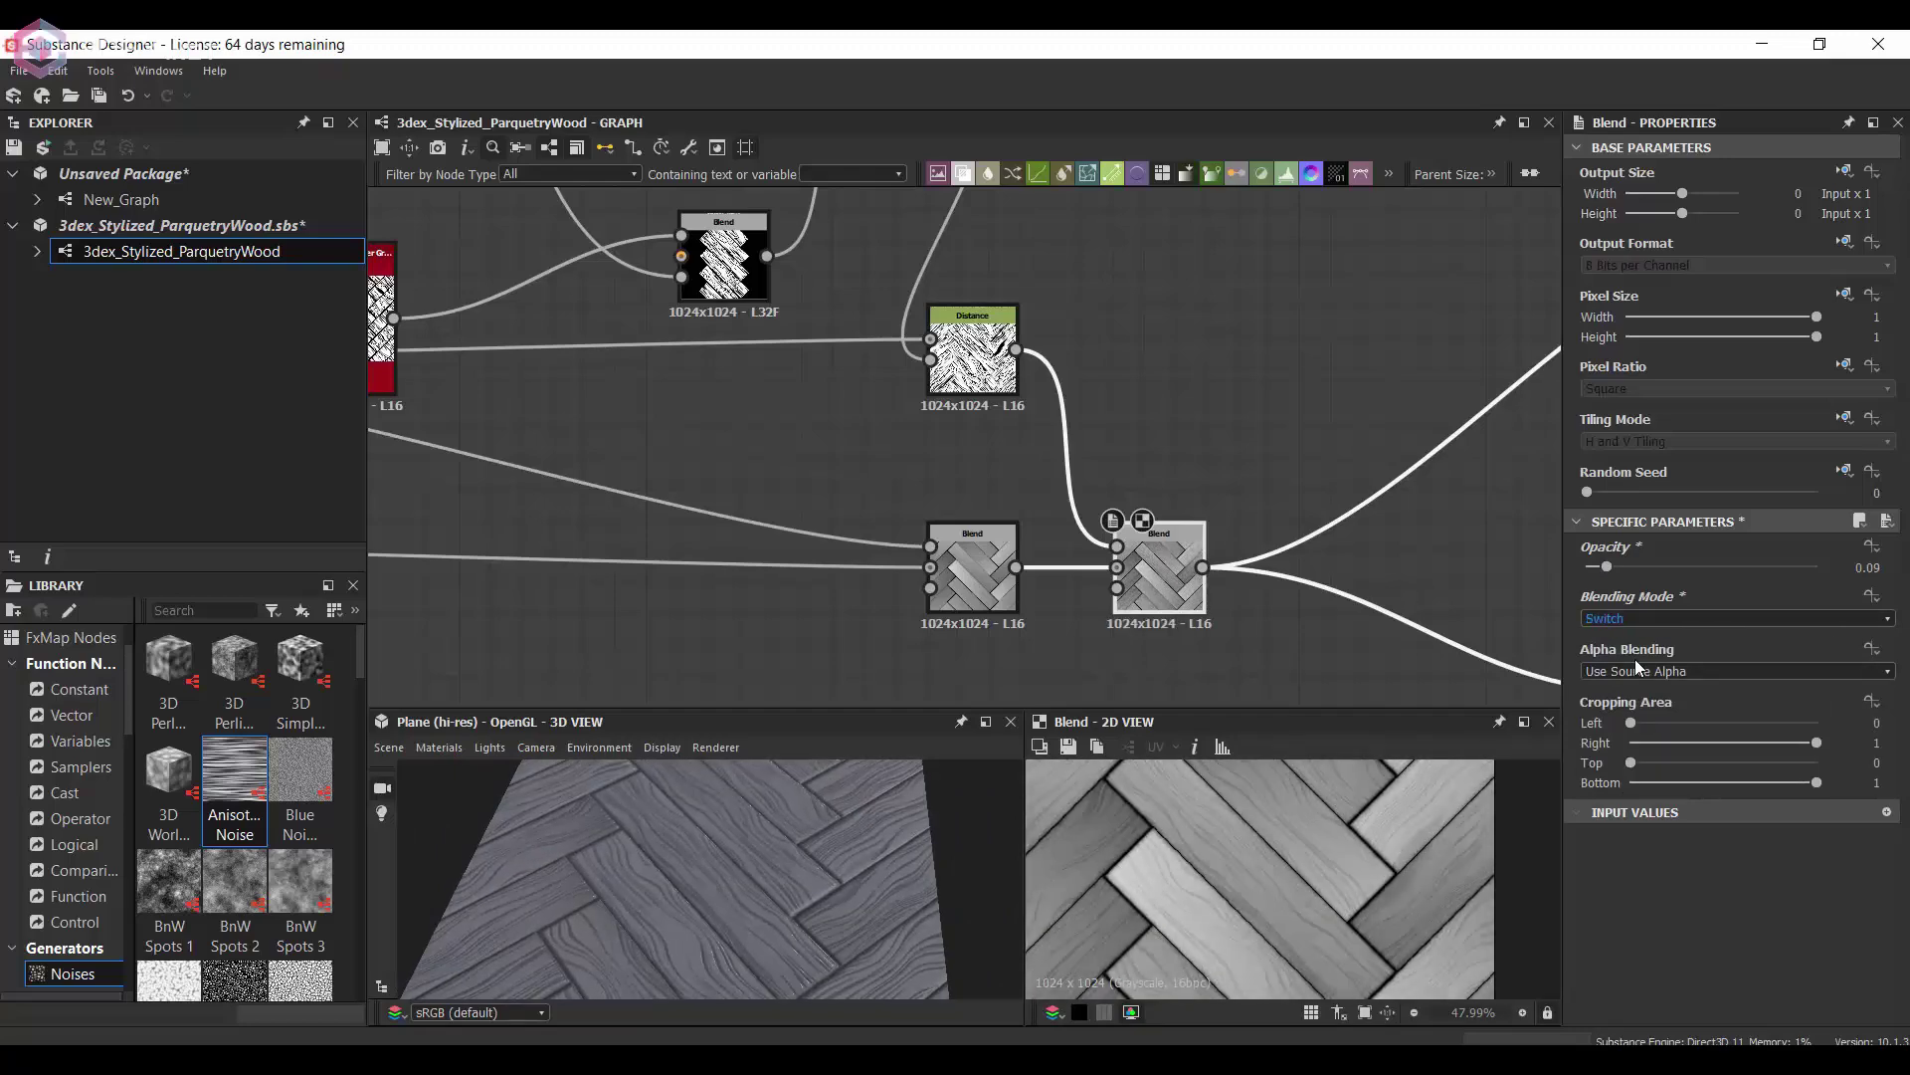
key("Down")
key("Down")
key("Down")
- Set the grain-over-height Blend's mode to Multiply and its opacity to 0.03
left_click(1639, 620)
left_click(1642, 669)
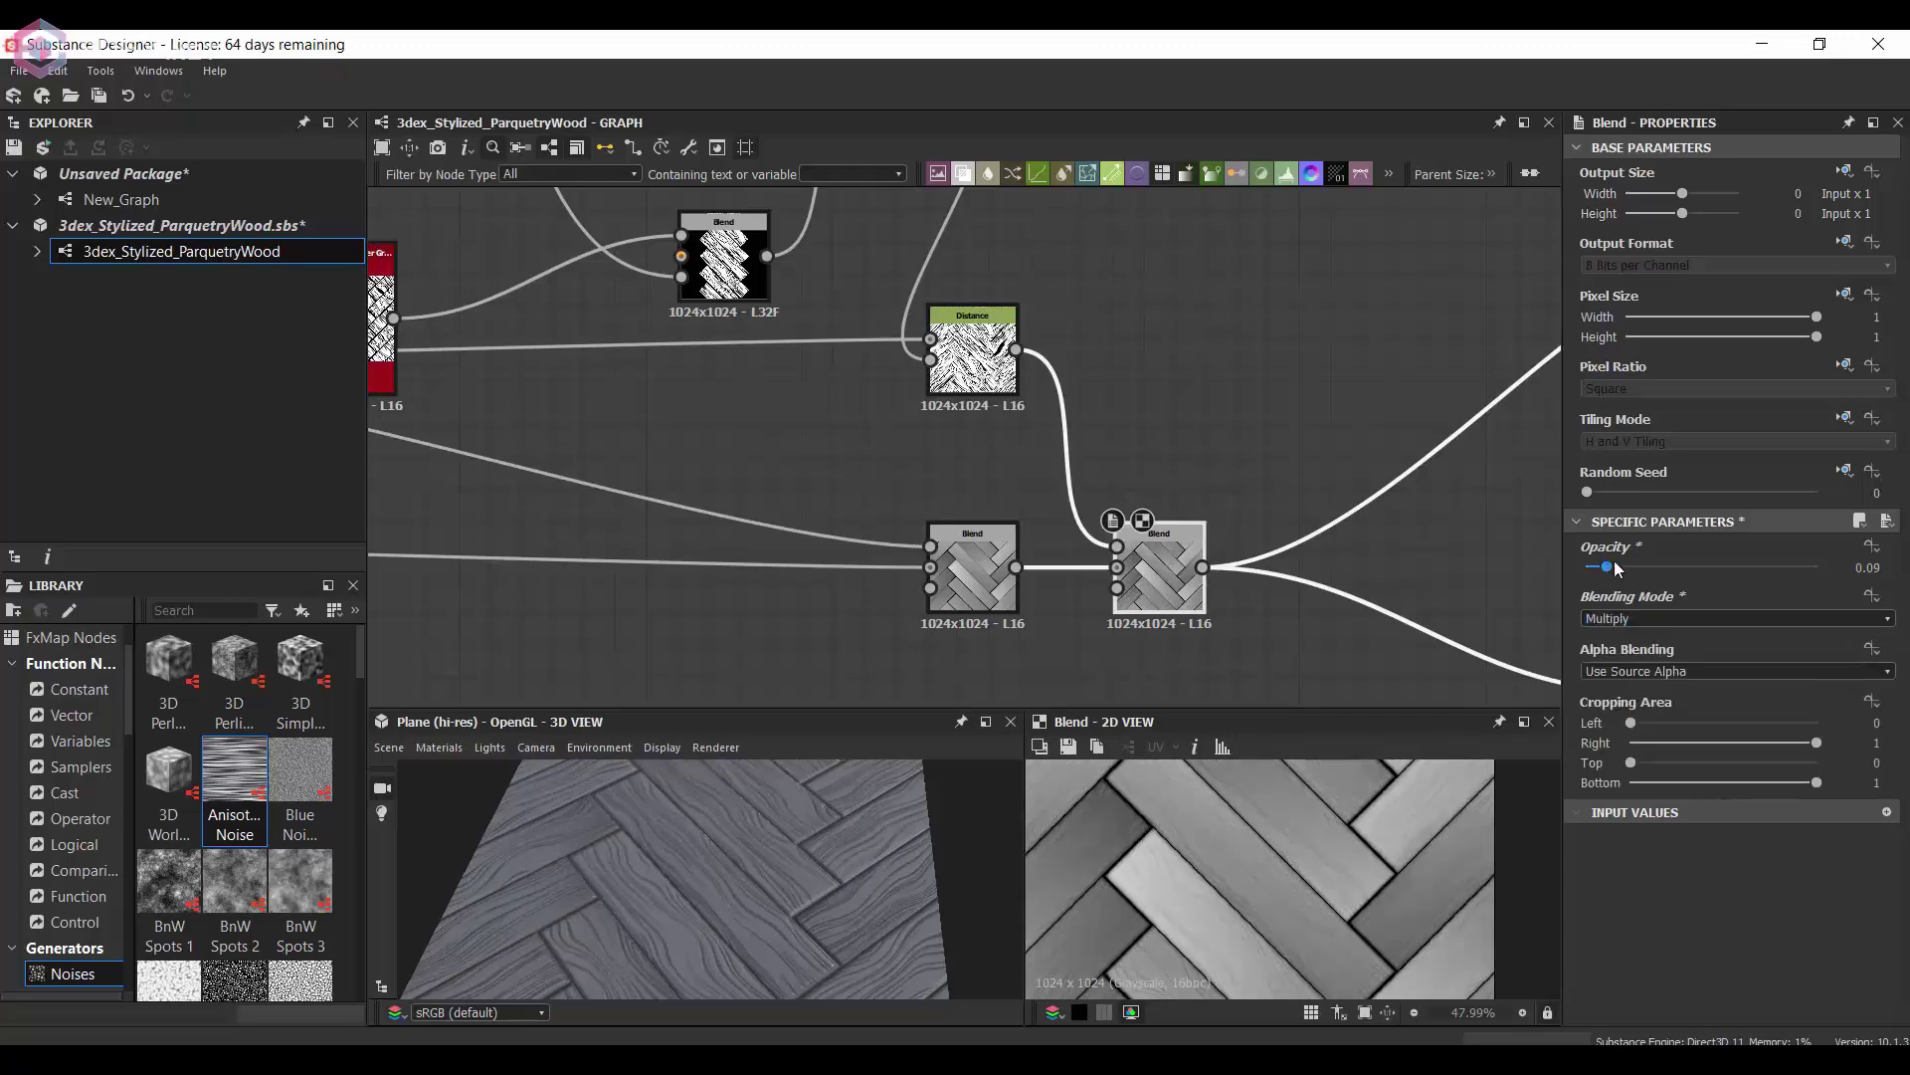
mouse_move(687, 876)
left_mouse_down()
mouse_move(725, 904)
mouse_move(705, 879)
left_mouse_up()
scroll(705, 880, "down", 3)
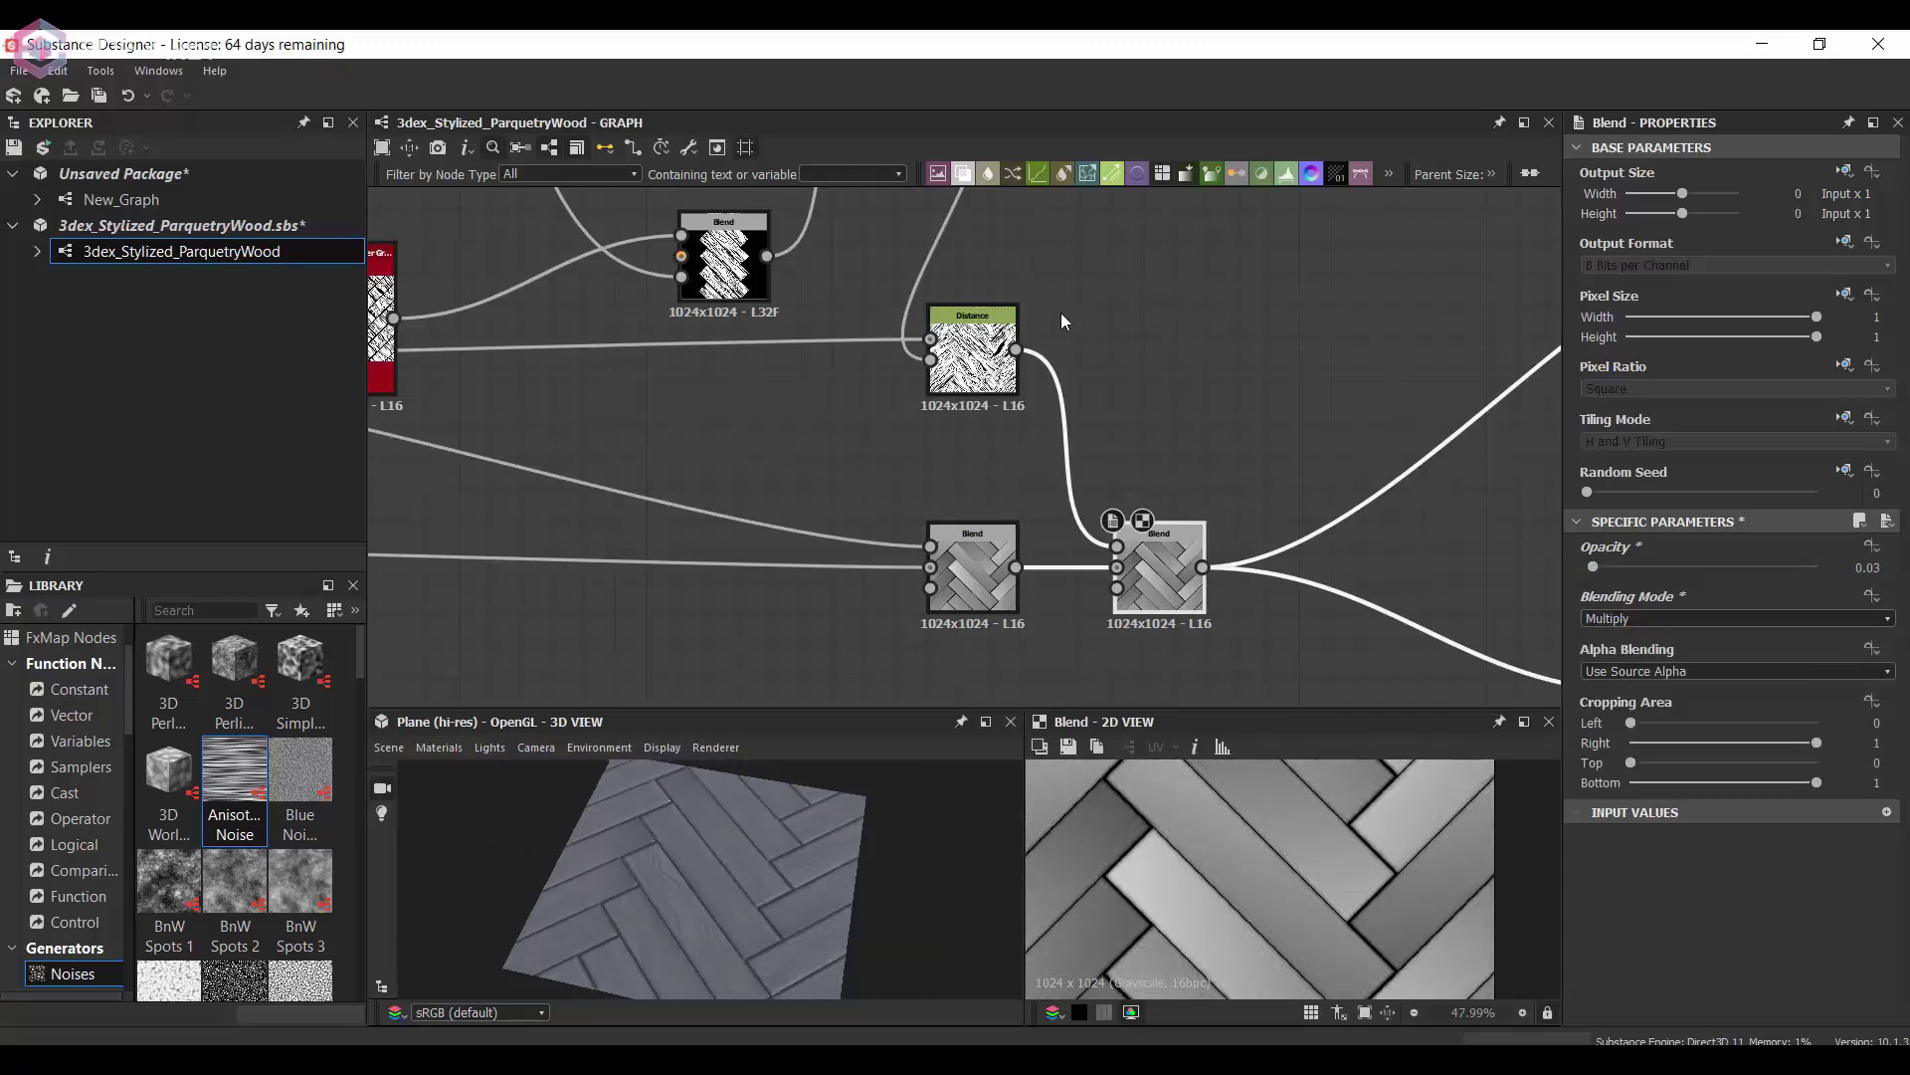
- Set the Anisotropic Noise's Y Amount to 177
scroll(1061, 313, "down", 4)
middle_click_drag(1060, 312, 1314, 587)
scroll(797, 486, "up", 6)
middle_click_drag(797, 486, 971, 379)
left_click(745, 363)
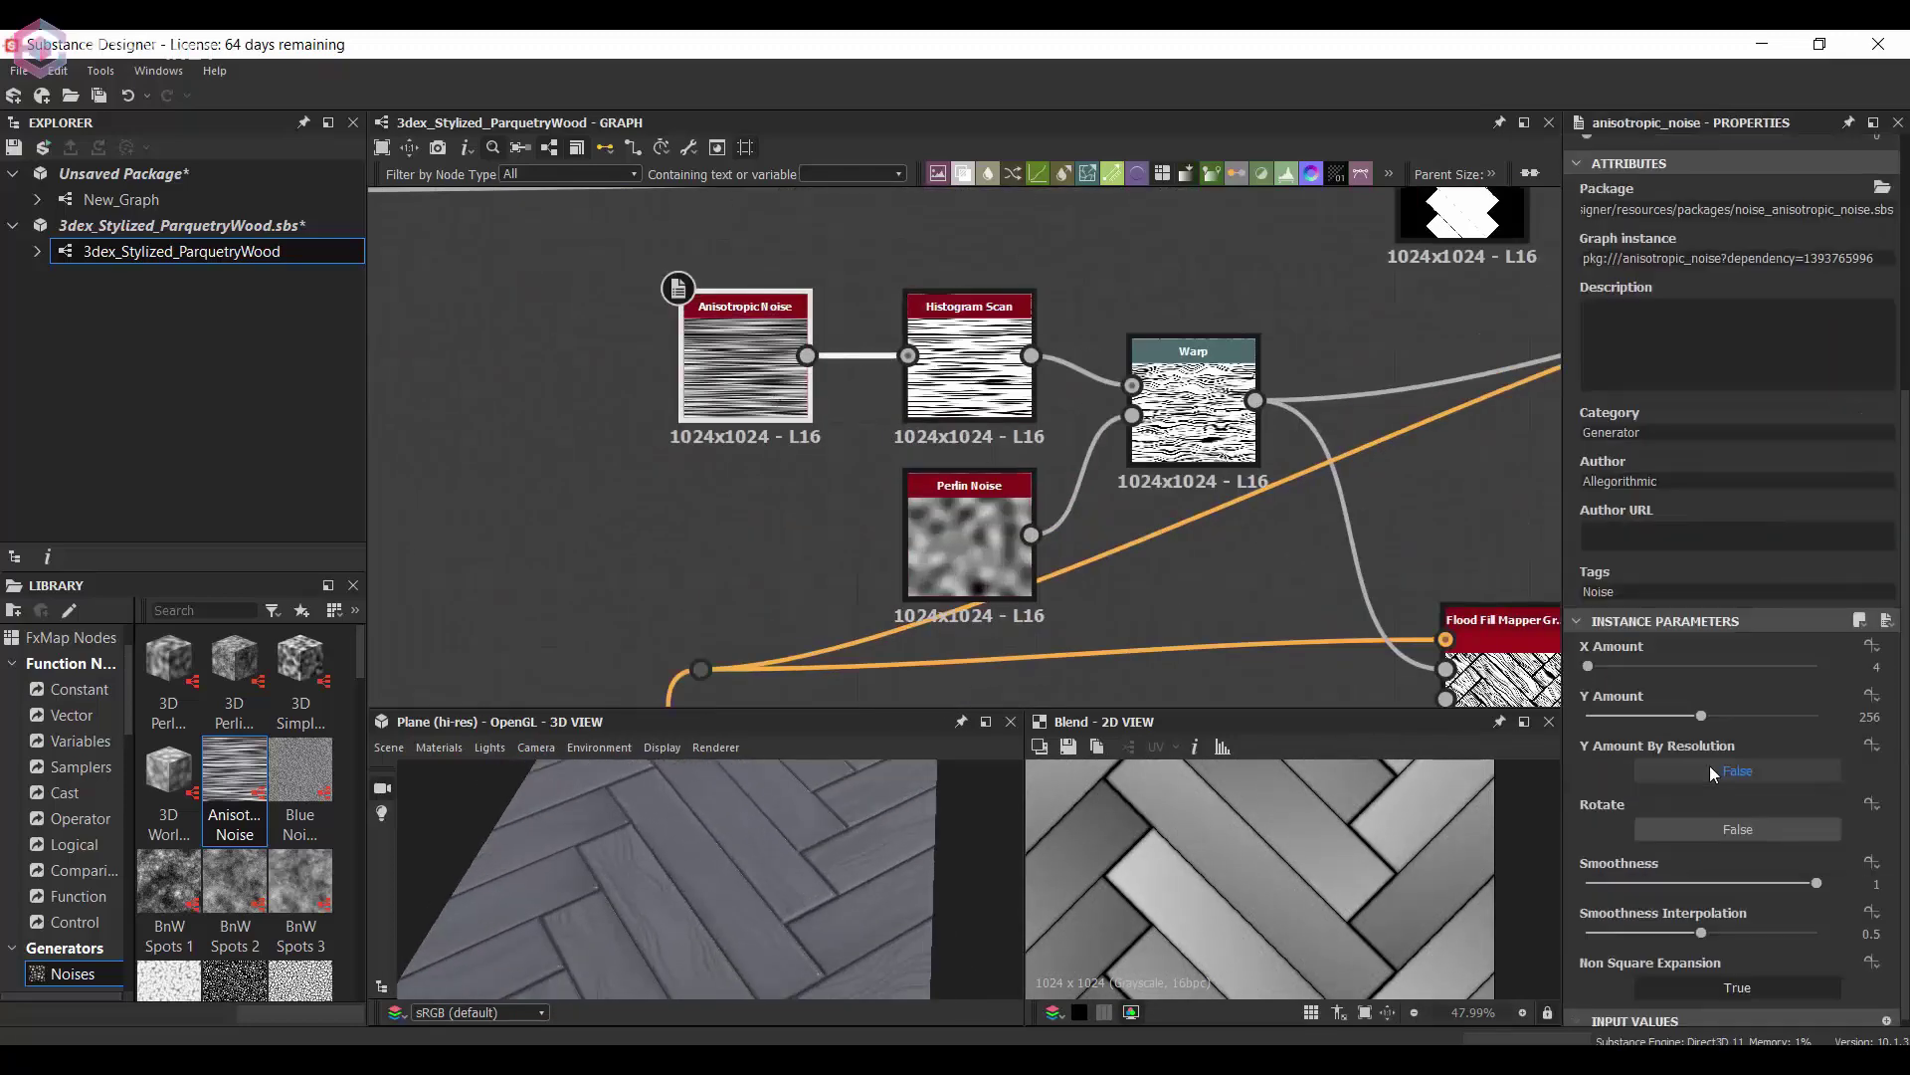
left_click_drag(1702, 717, 1634, 714)
- Adjust the grain Warp's intensity and set the Perlin Noise scale to 8
left_click(1194, 403)
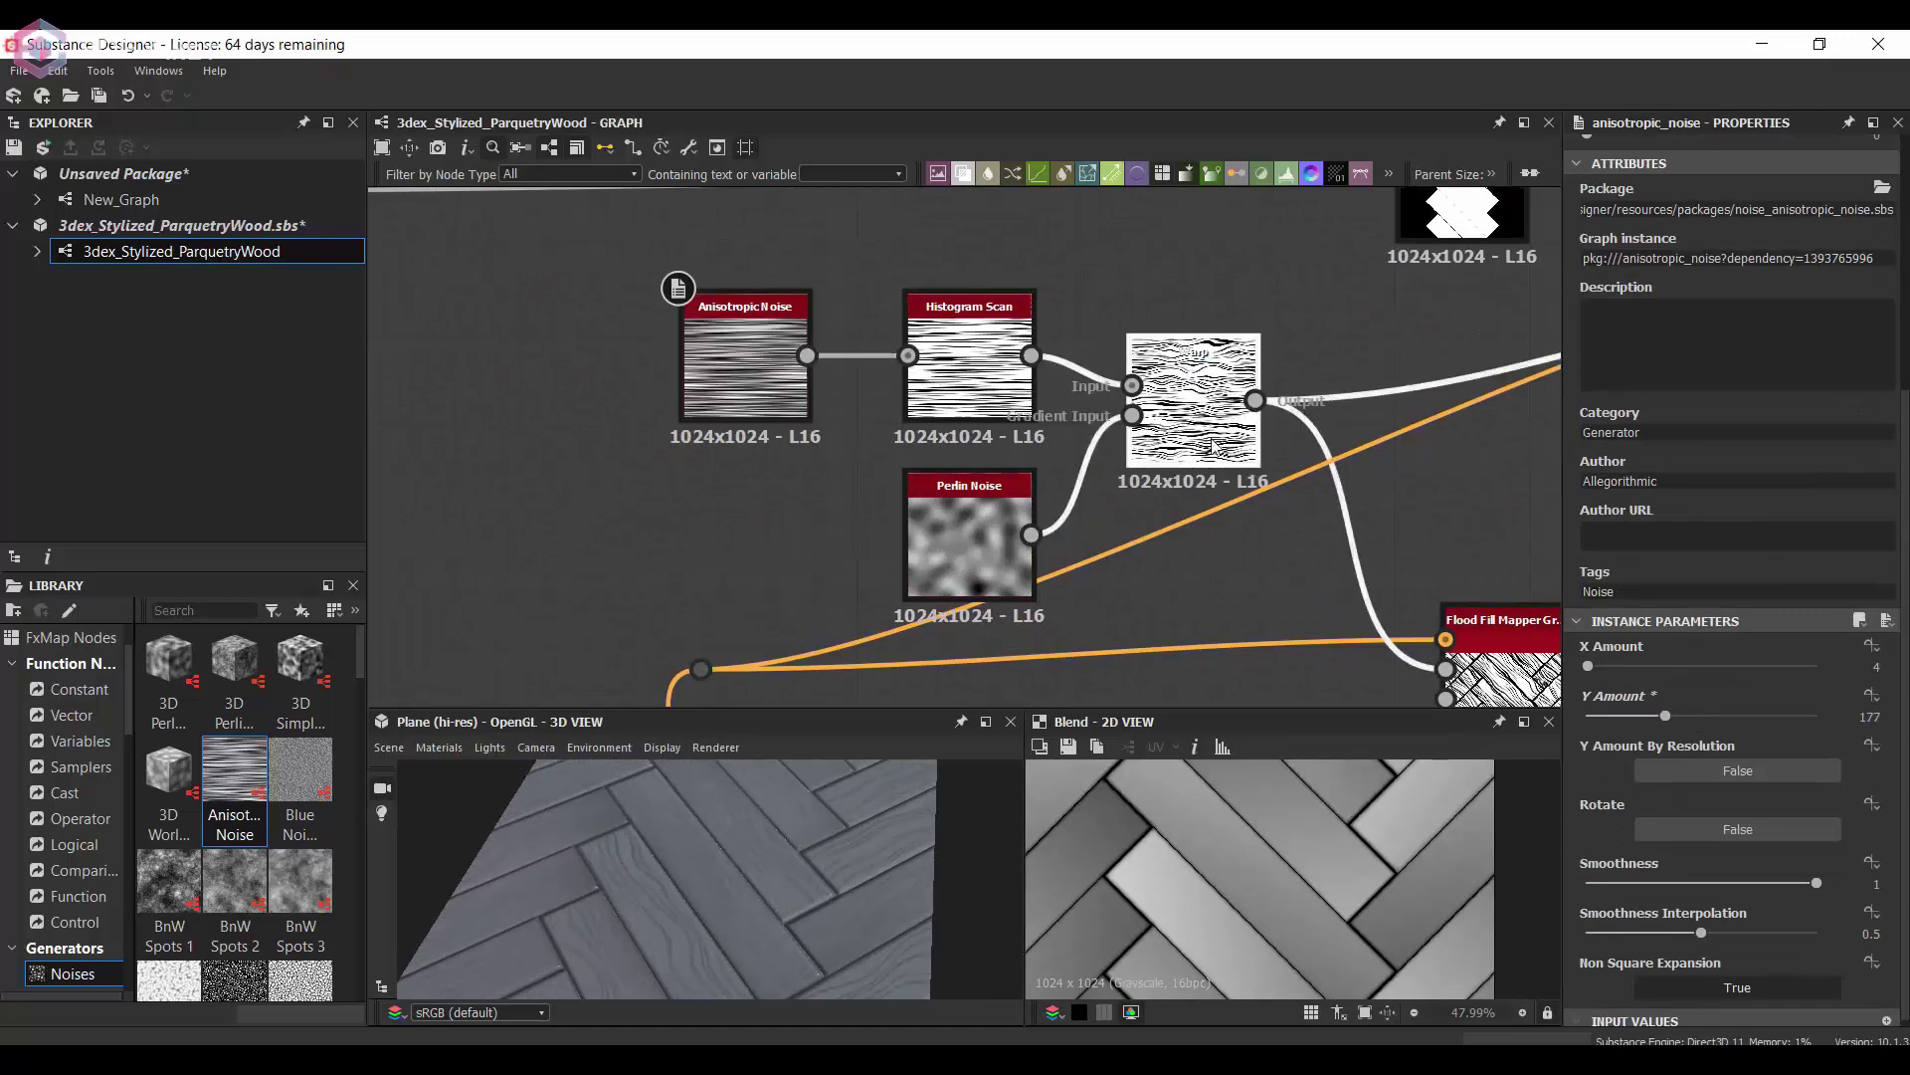
double_click(1862, 565)
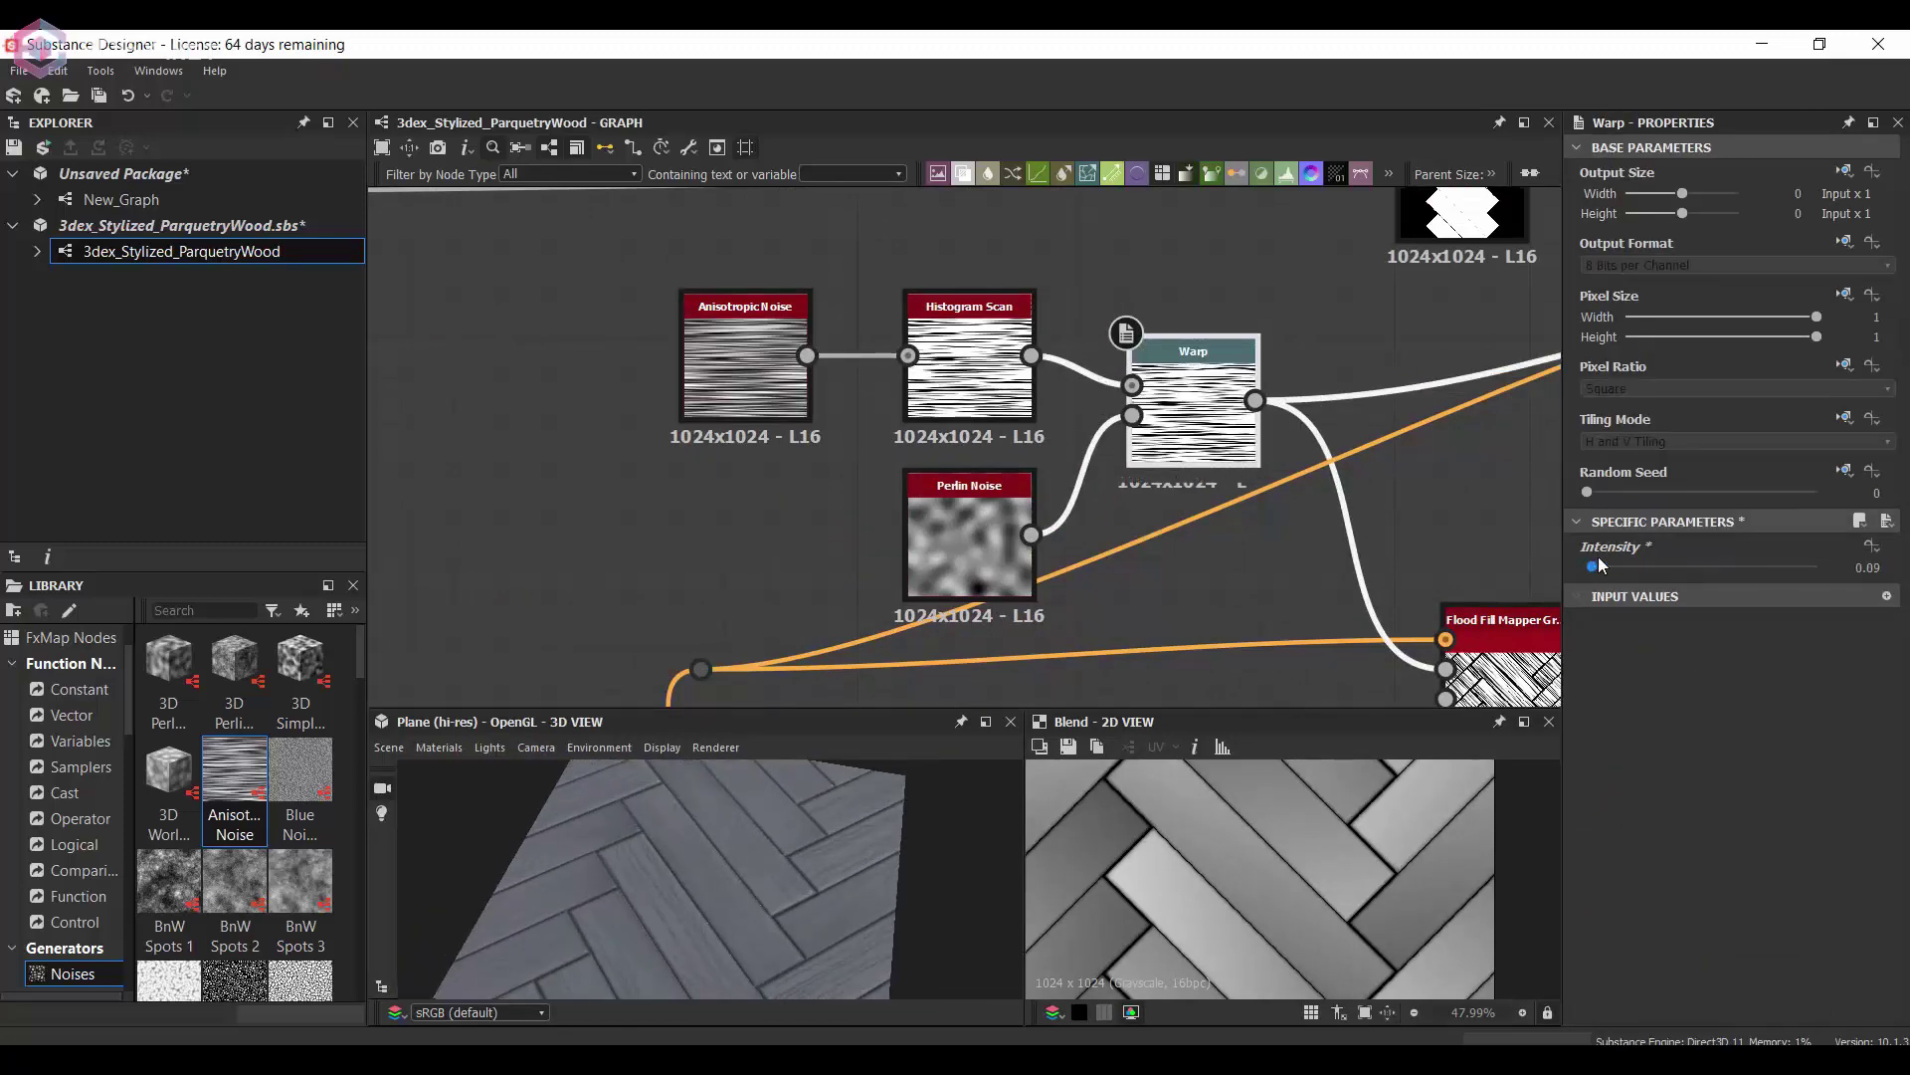
left_click(969, 537)
left_click_drag(1614, 903, 1611, 902)
- Add a Curvature Smooth node fed from the Normal node and place it above that node
scroll(1268, 483, "down", 4)
middle_click_drag(1268, 483, 1156, 402)
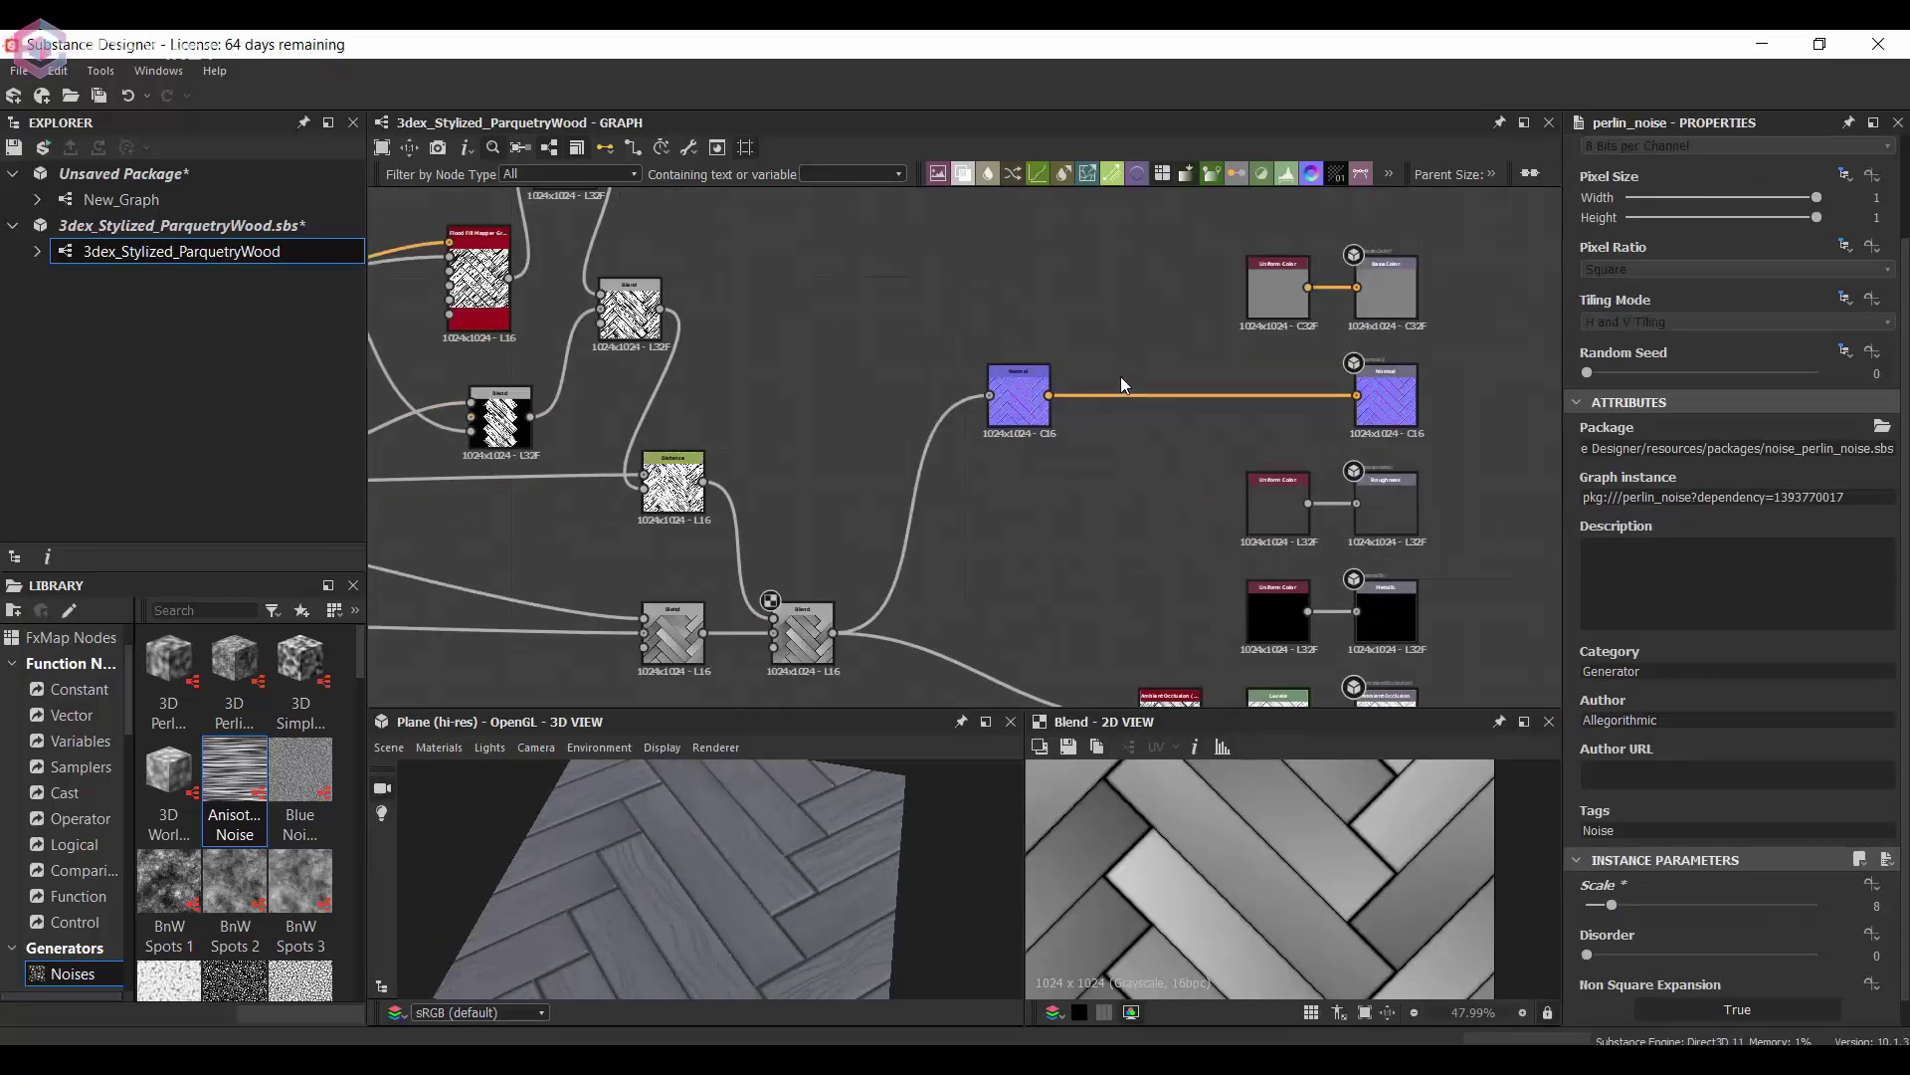
key("space")
type("cu")
left_click(1206, 470)
left_click_drag(1049, 395, 1097, 377)
scroll(1289, 291, "up", 1)
left_click_drag(1096, 396, 1095, 293)
- Add a Gradient Map between Curvature Smooth and the Base Color output, and delete the old base Uniform Color
key("space")
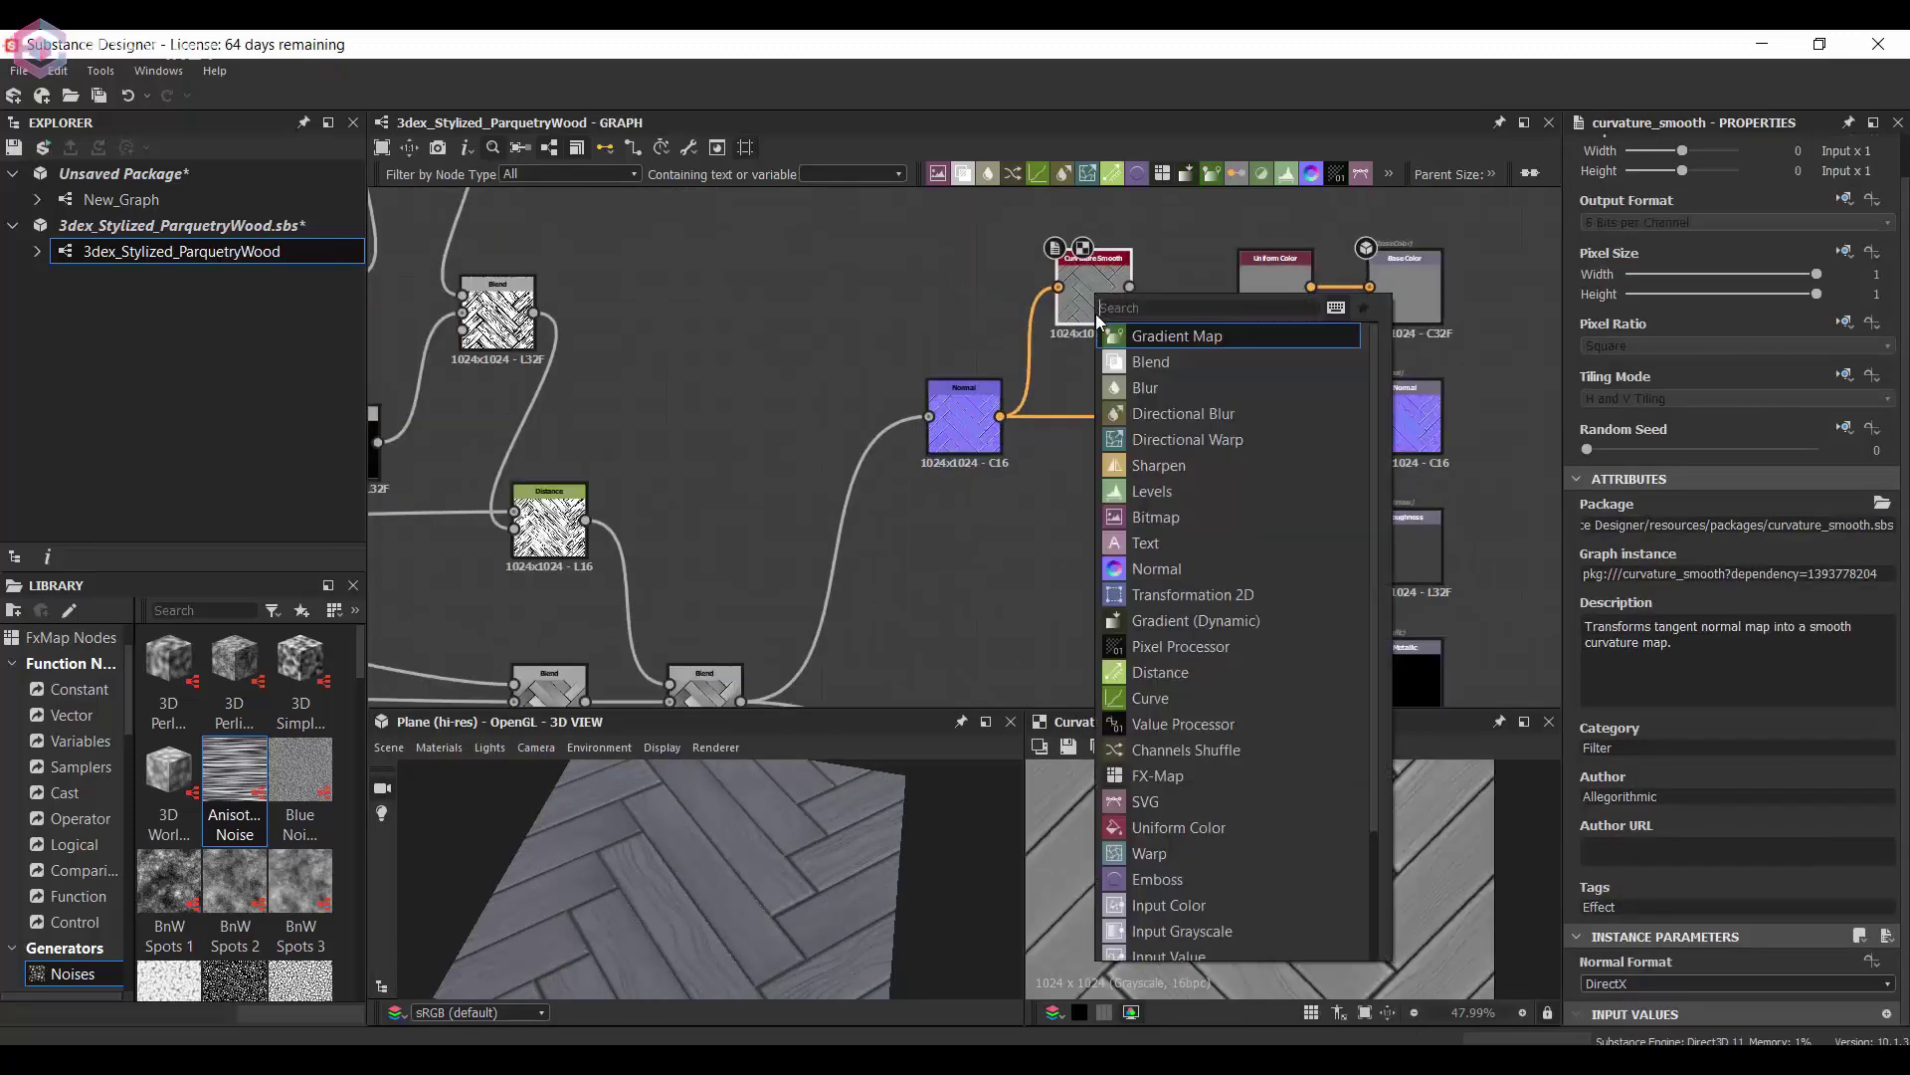
left_click(1177, 336)
left_click_drag(1271, 258, 1220, 171)
left_click_drag(1260, 363, 1370, 287)
left_click_drag(1245, 349, 1247, 304)
left_click(1226, 211)
key("Delete")
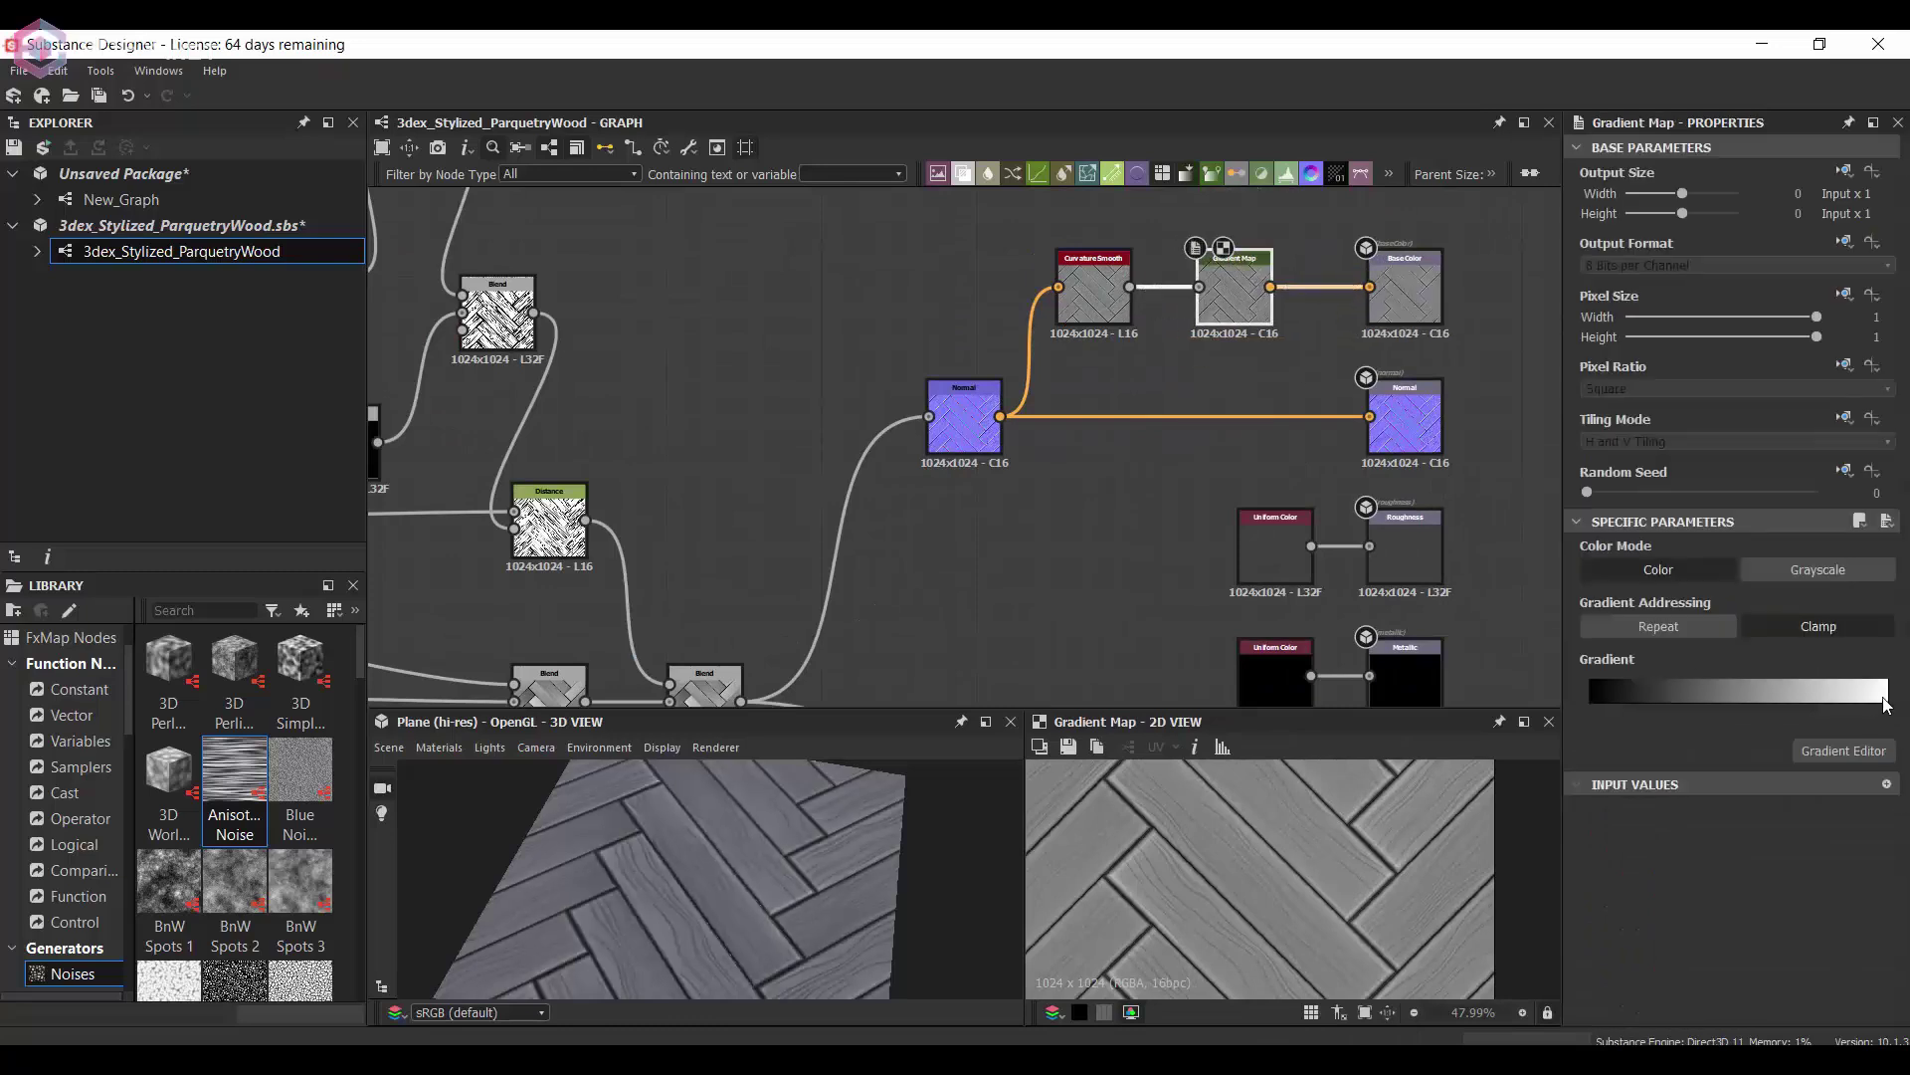
- Colour the Gradient Map's end key brown #926737 and its start key a darker reddish brown
double_click(1887, 702)
left_click(773, 558)
left_click(875, 625)
left_click(801, 519)
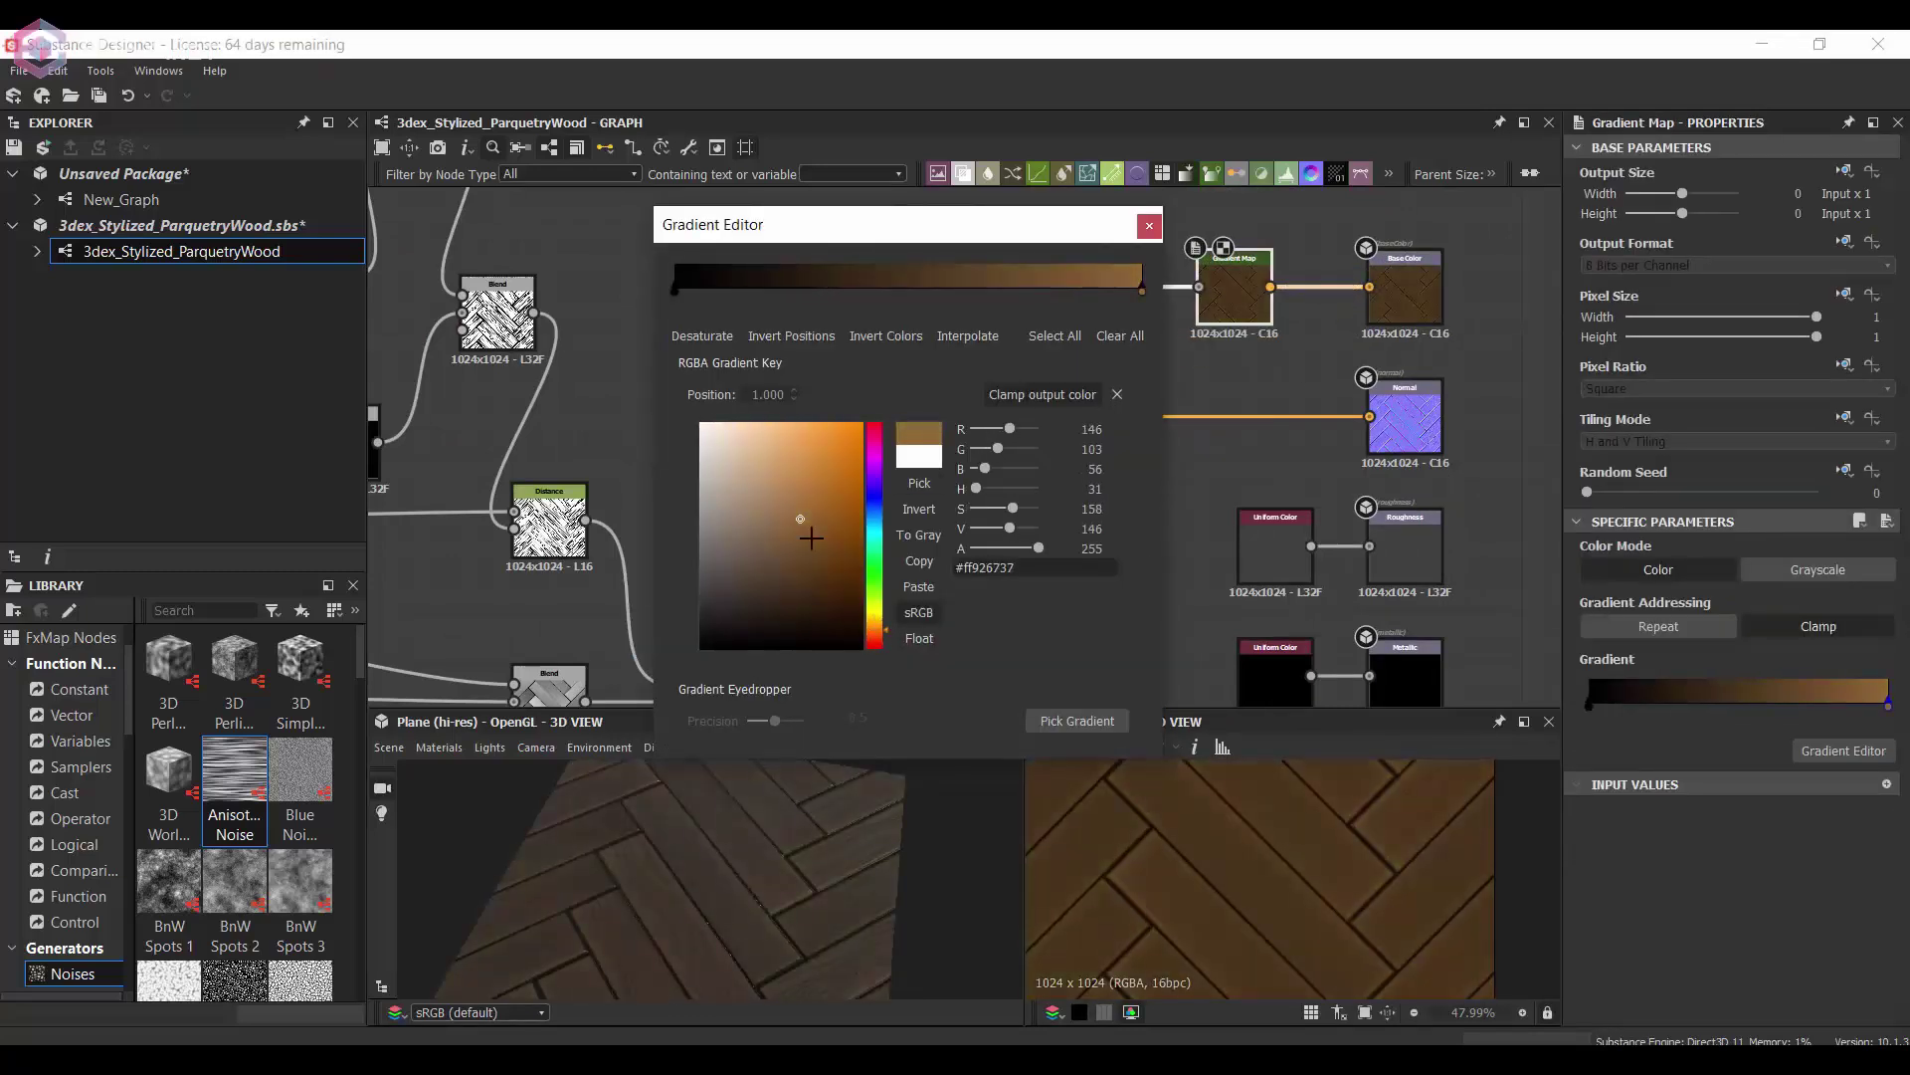
left_click(675, 291)
left_click(778, 572)
left_click(874, 639)
- Add several keys around the middle of the gradient and tint them in varied light and dark browns
left_click(862, 284)
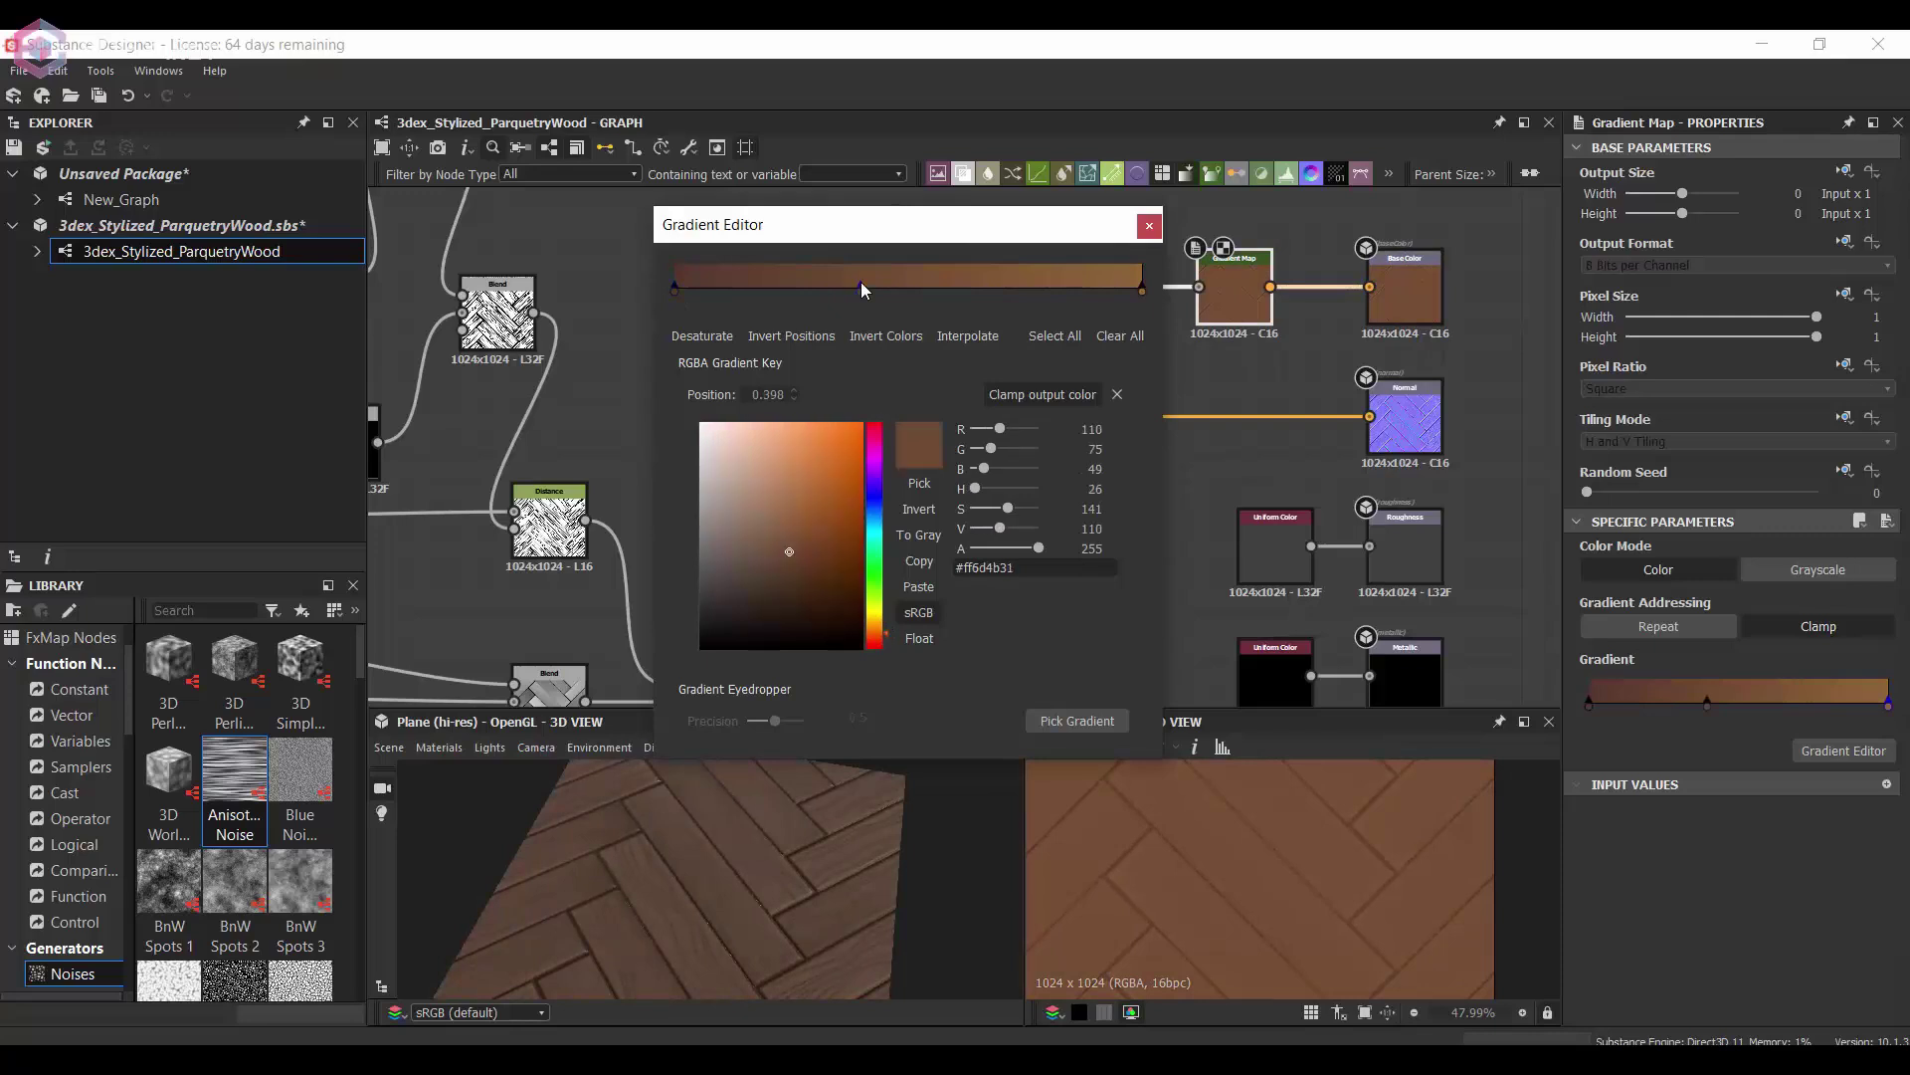
left_click(943, 288)
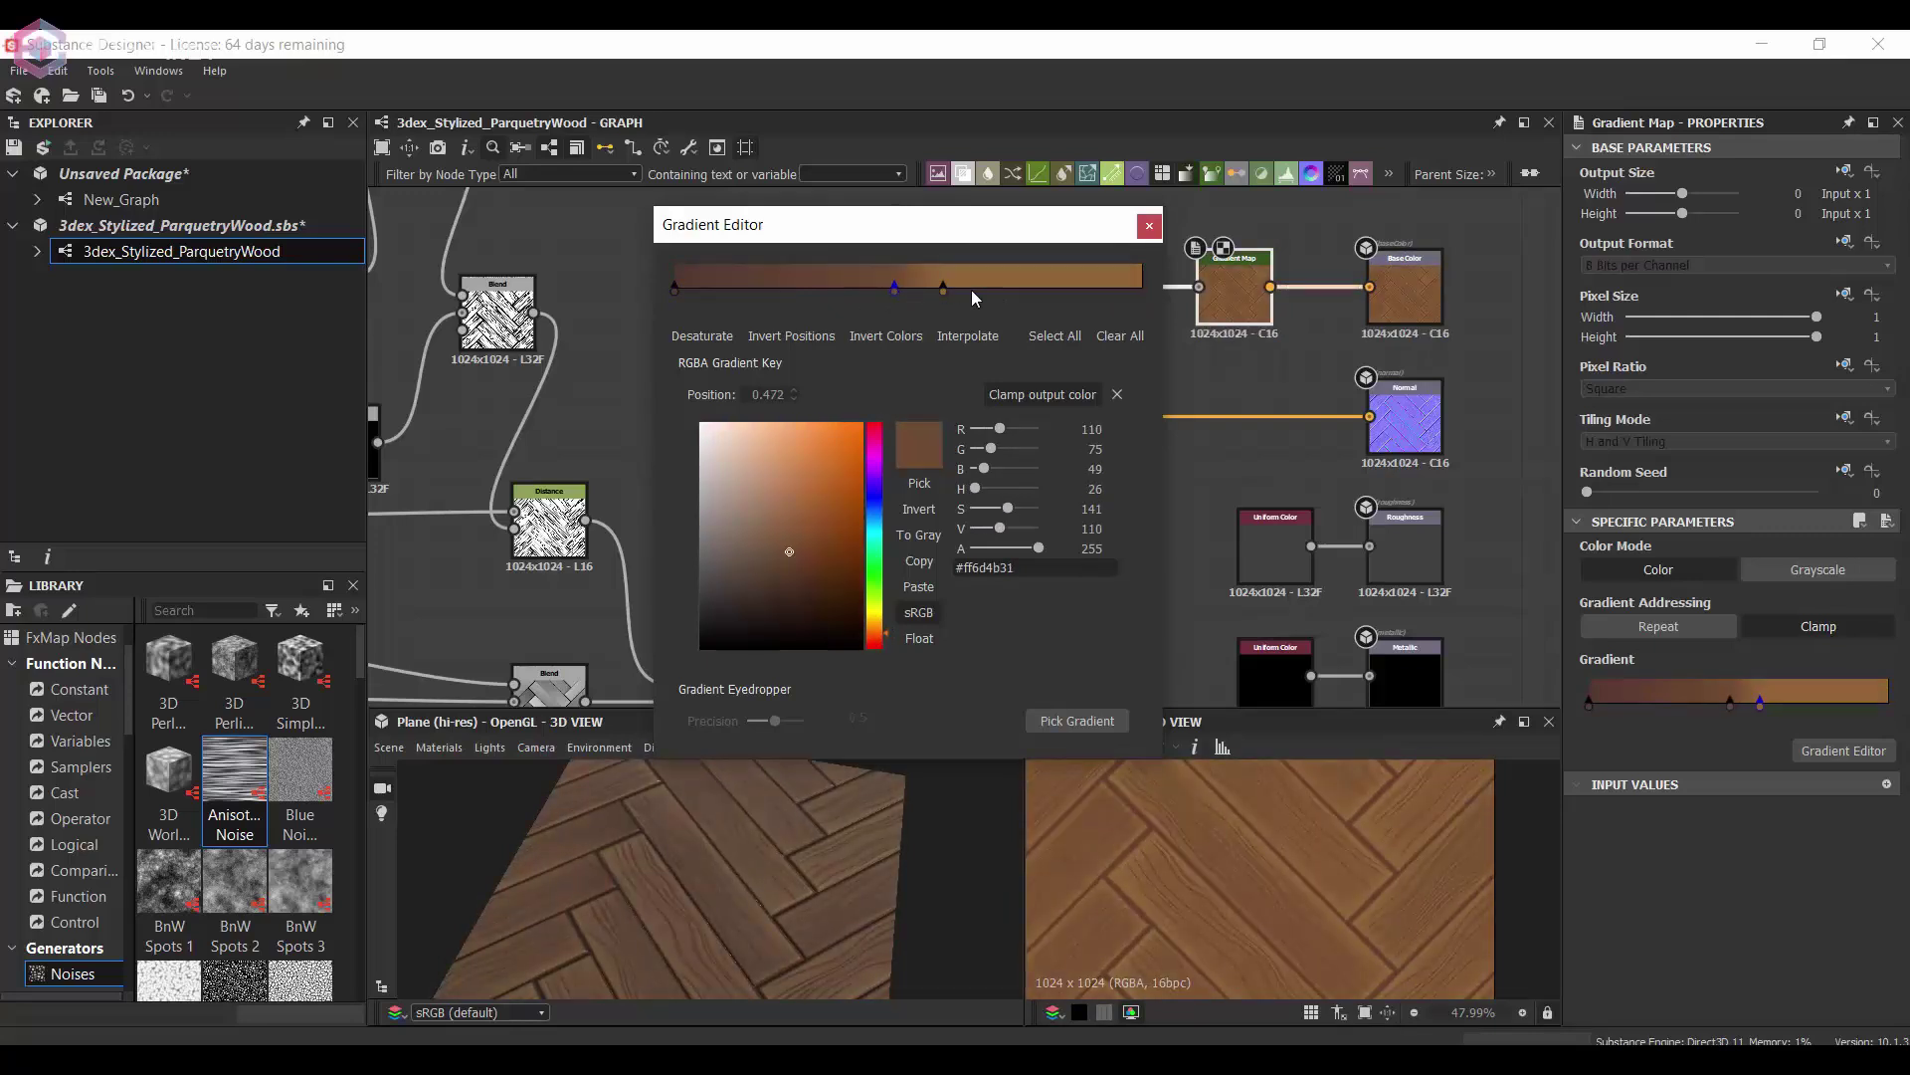
left_click_drag(944, 288, 932, 288)
left_click(894, 289)
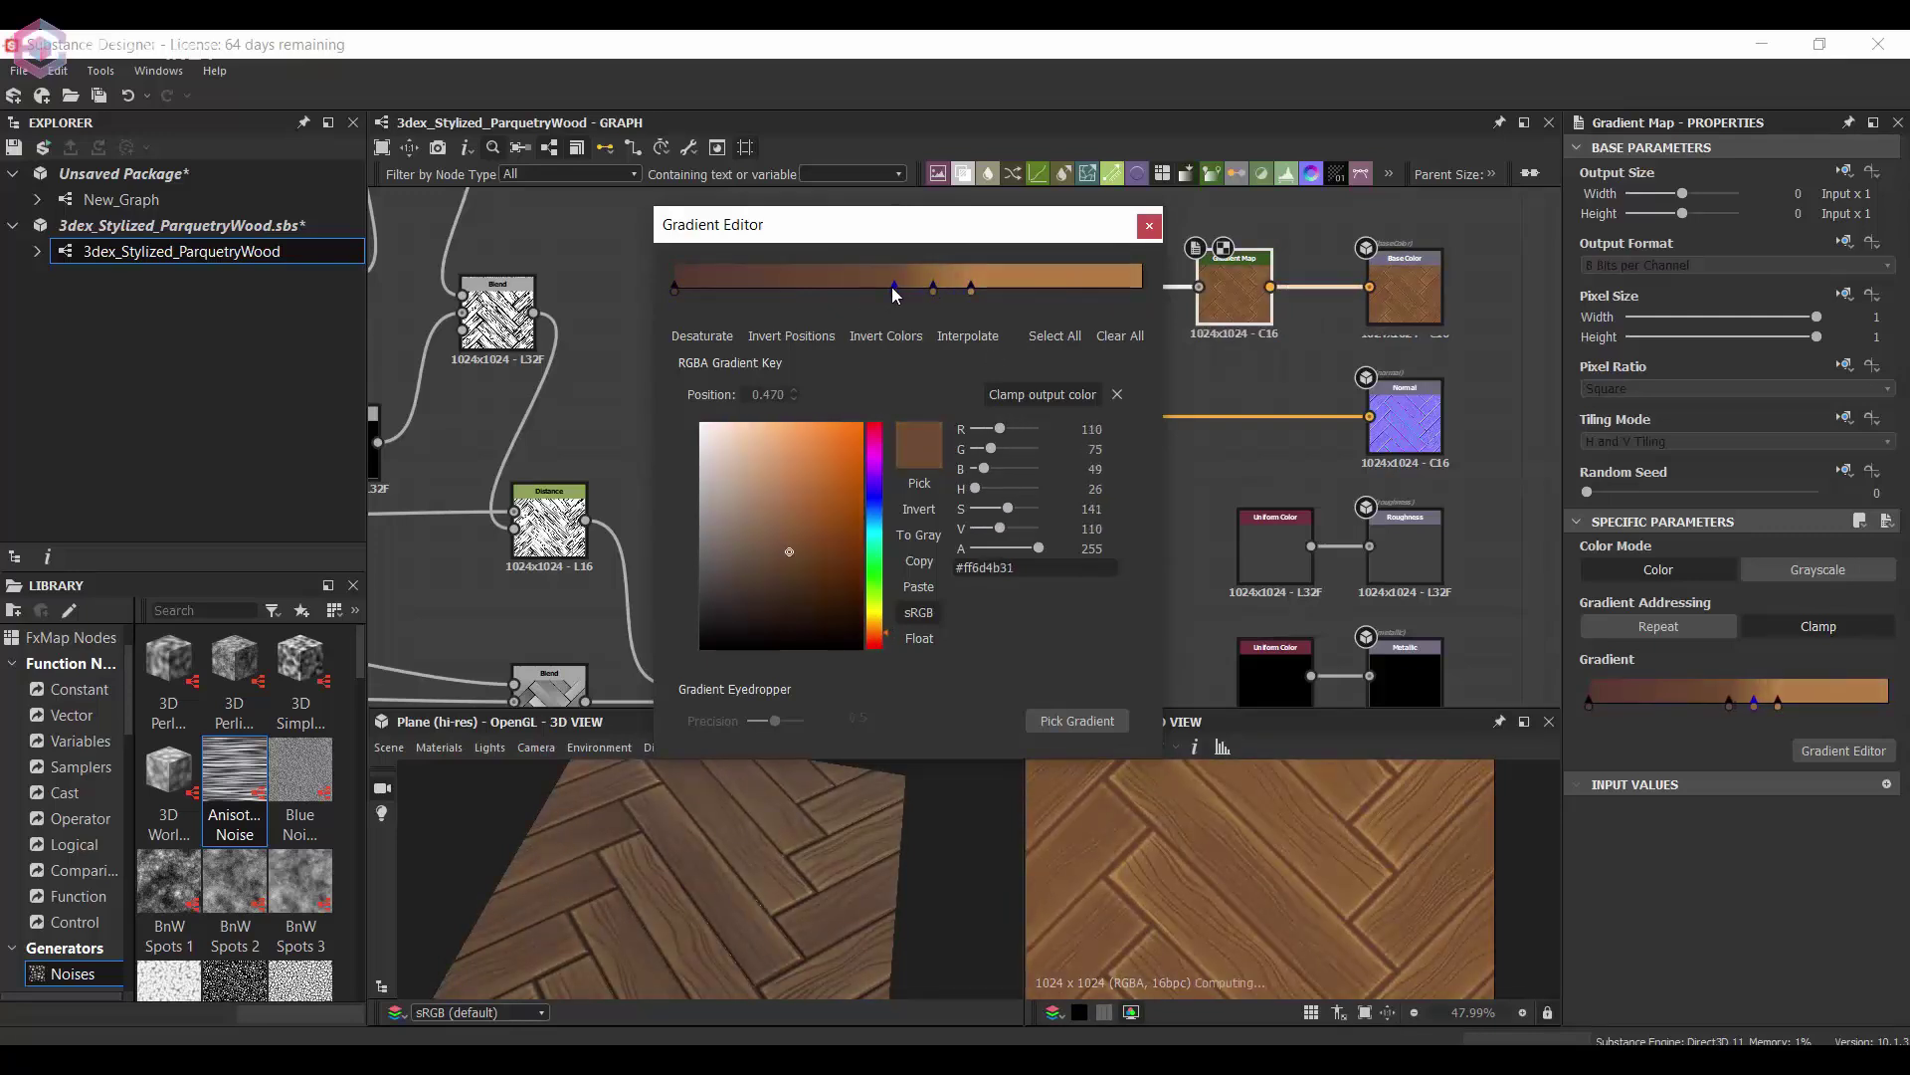
left_click(907, 288)
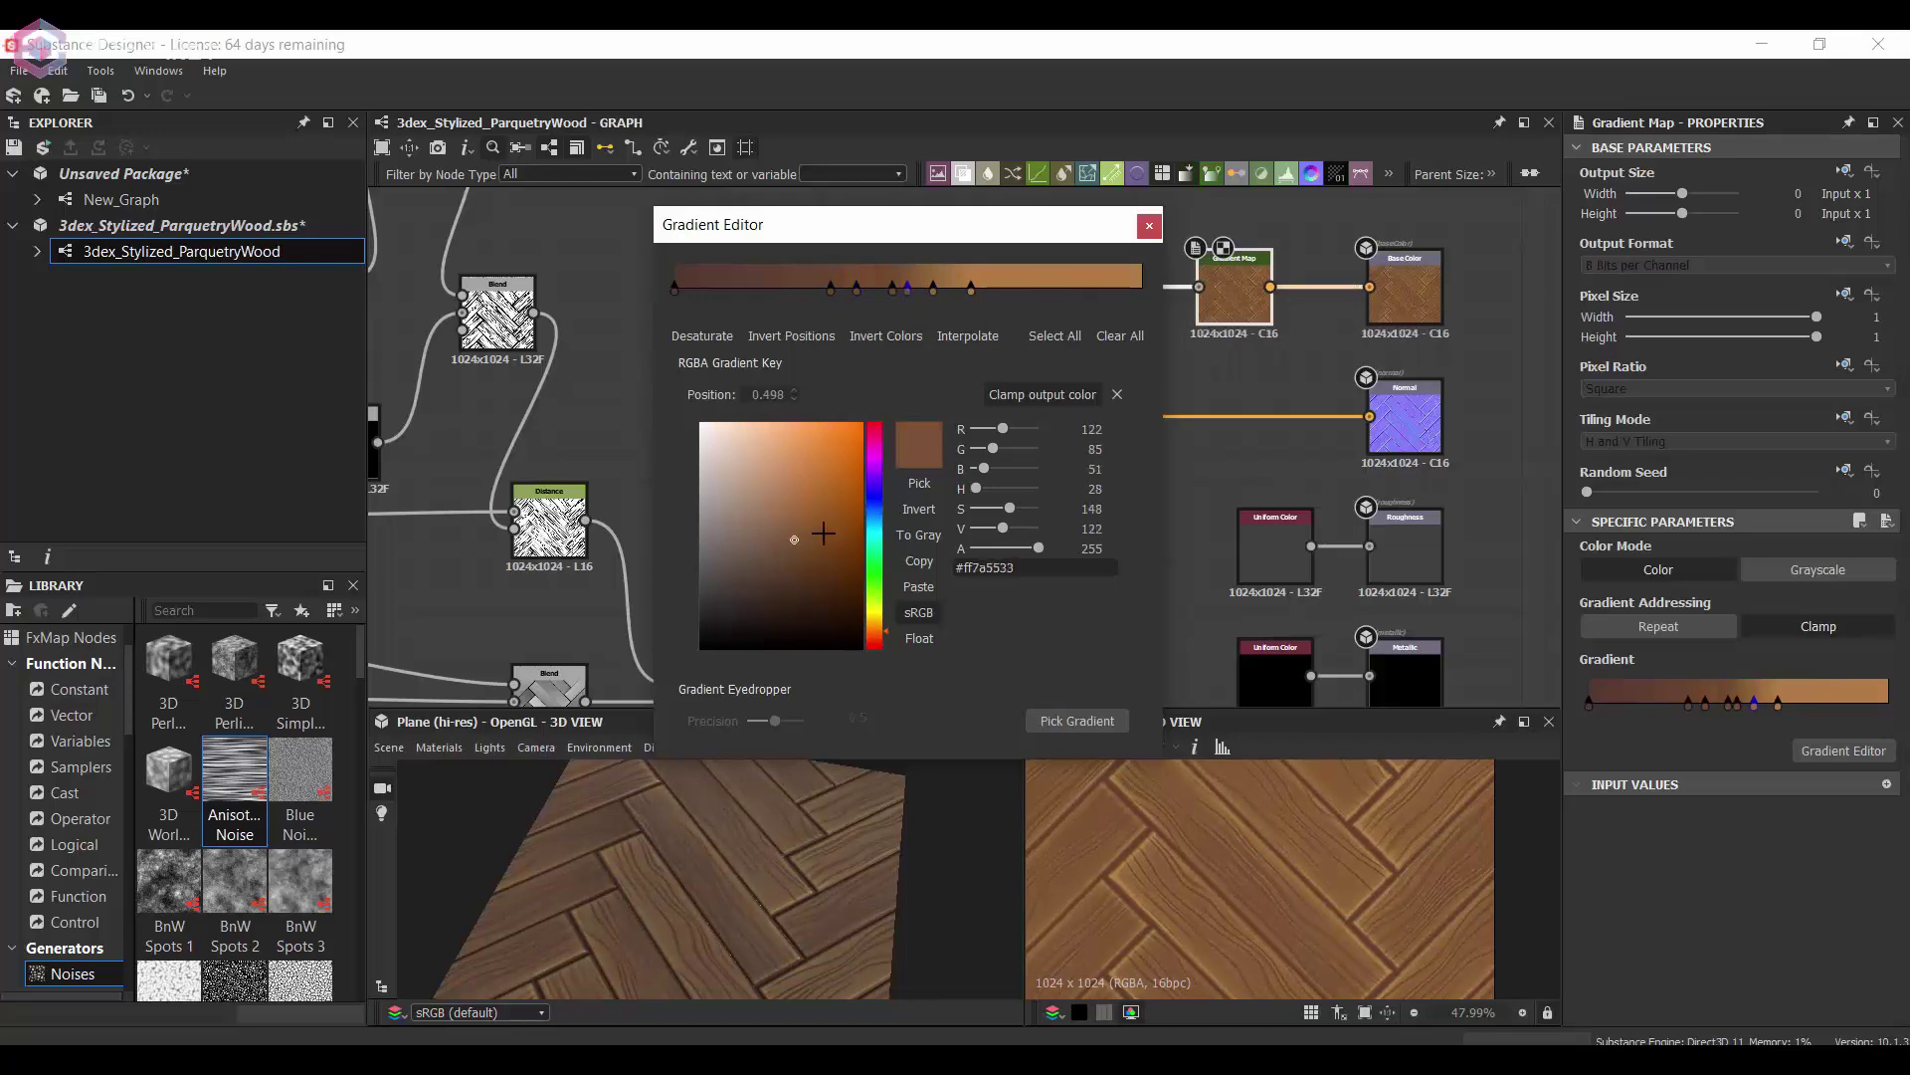
mouse_move(796, 545)
left_mouse_down()
mouse_move(775, 509)
mouse_move(801, 532)
left_mouse_up()
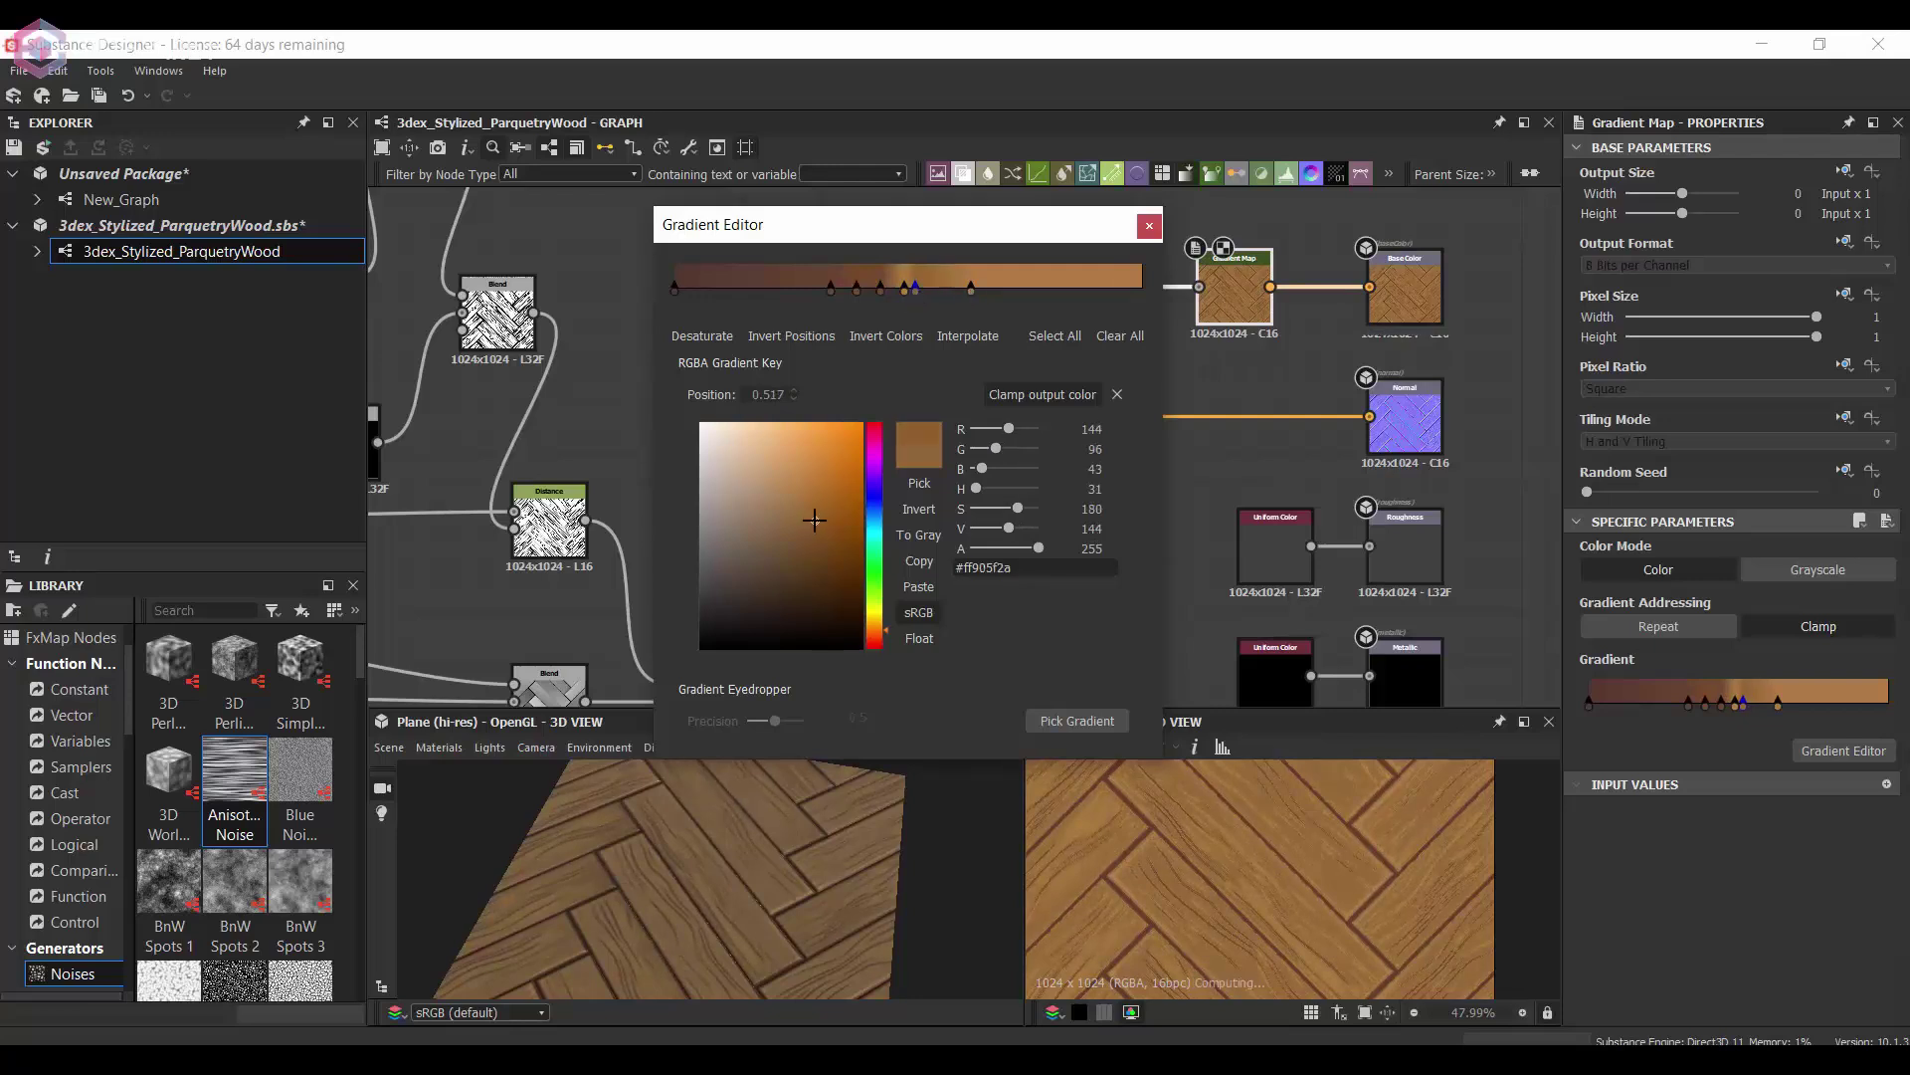
left_click_drag(876, 629, 876, 634)
- Set the roughness Uniform Color's output value to 130
mouse_move(730, 864)
left_mouse_down()
mouse_move(828, 876)
mouse_move(729, 836)
left_mouse_up()
left_click(1266, 535)
scroll(1263, 864, "up", 1)
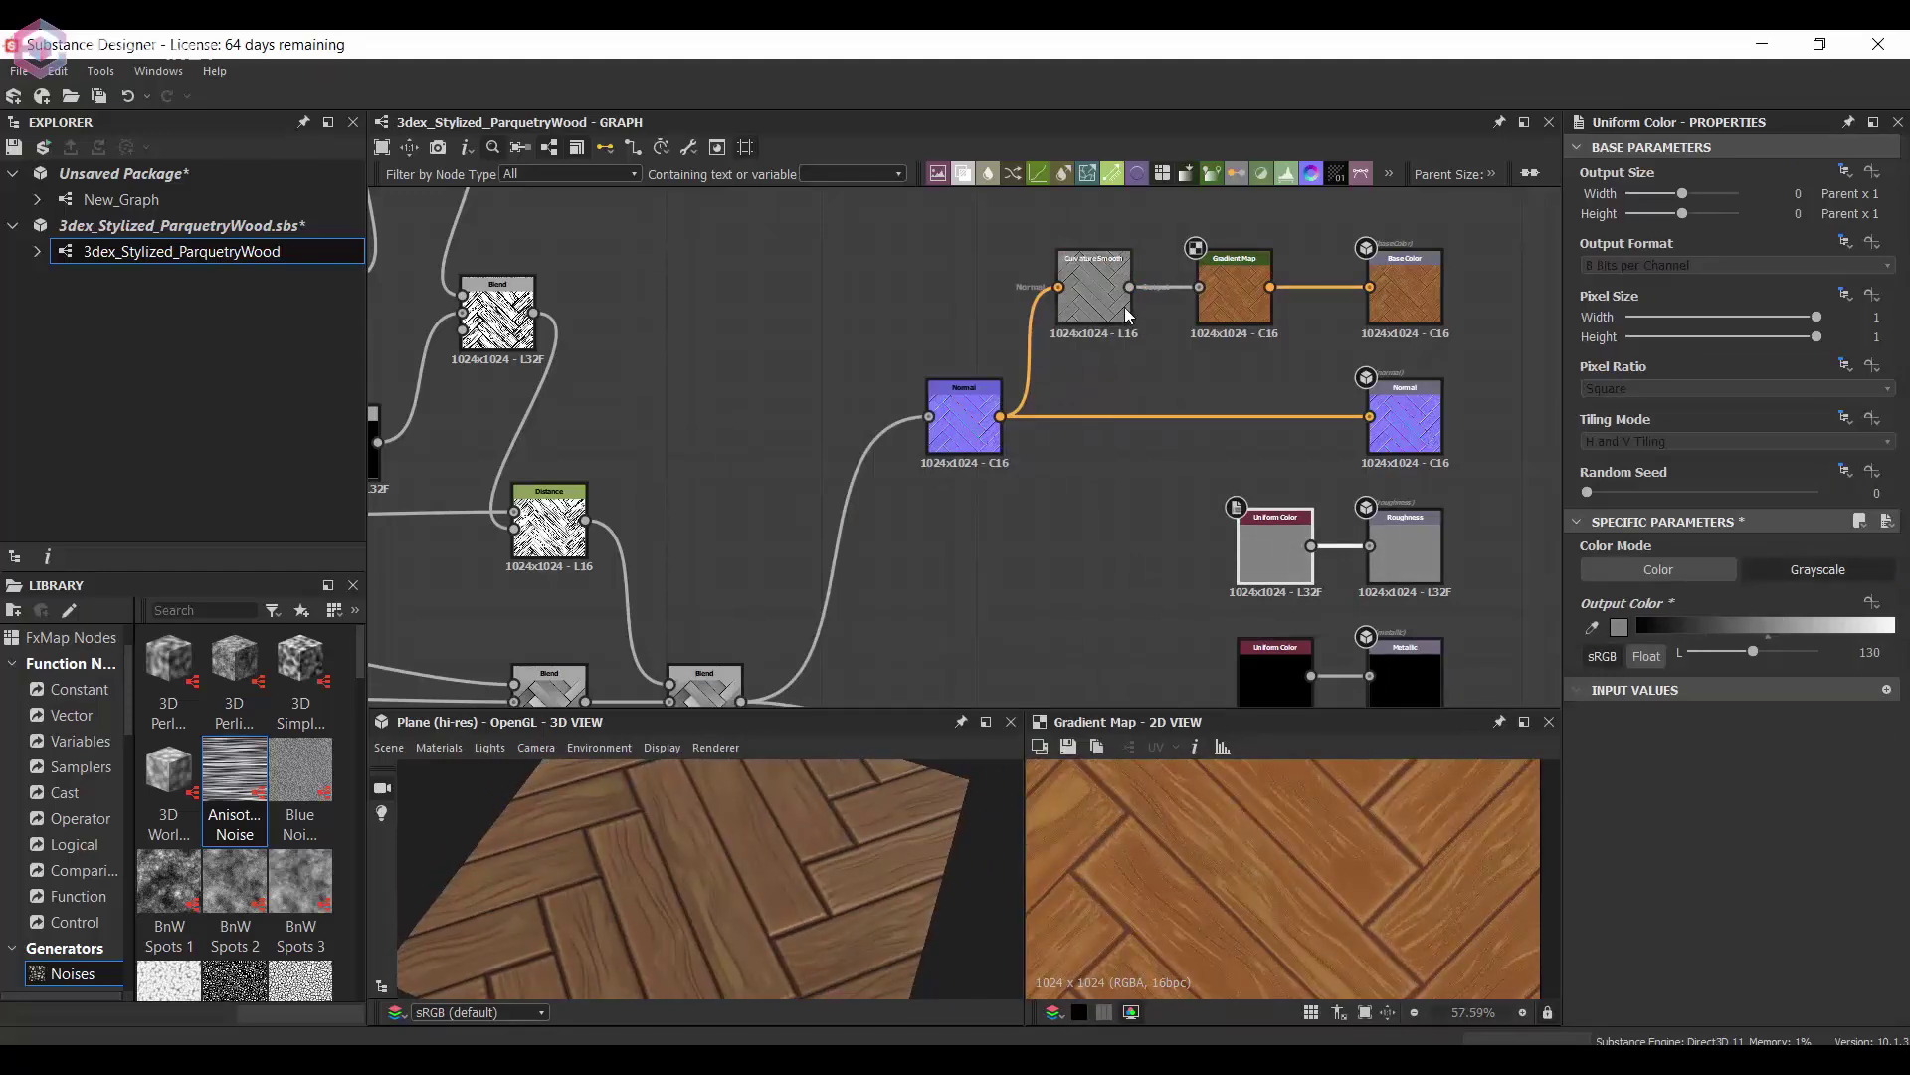
- Reopen the Gradient Map's gradient for editing, move the orange-brown middle key to 0.530 and colour it #905423
left_click(1234, 293)
left_click(1843, 750)
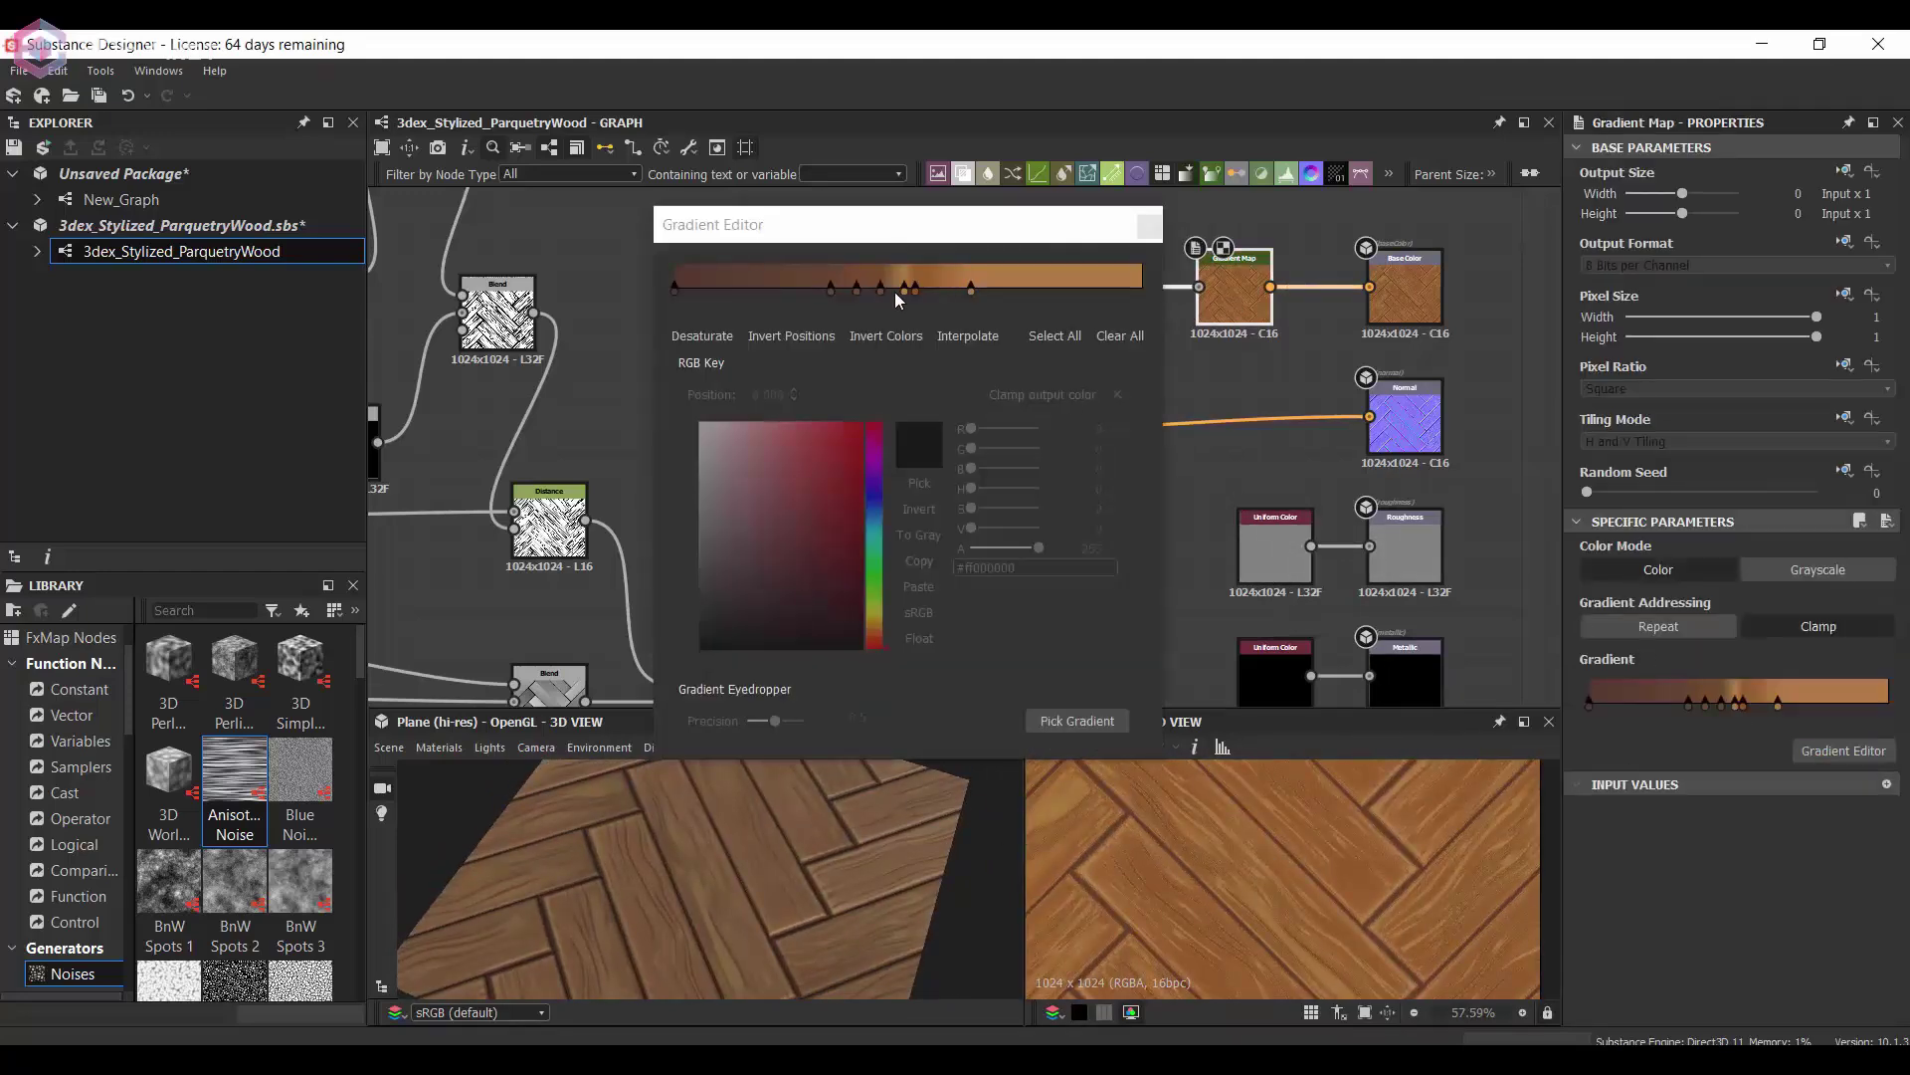
left_click(896, 289)
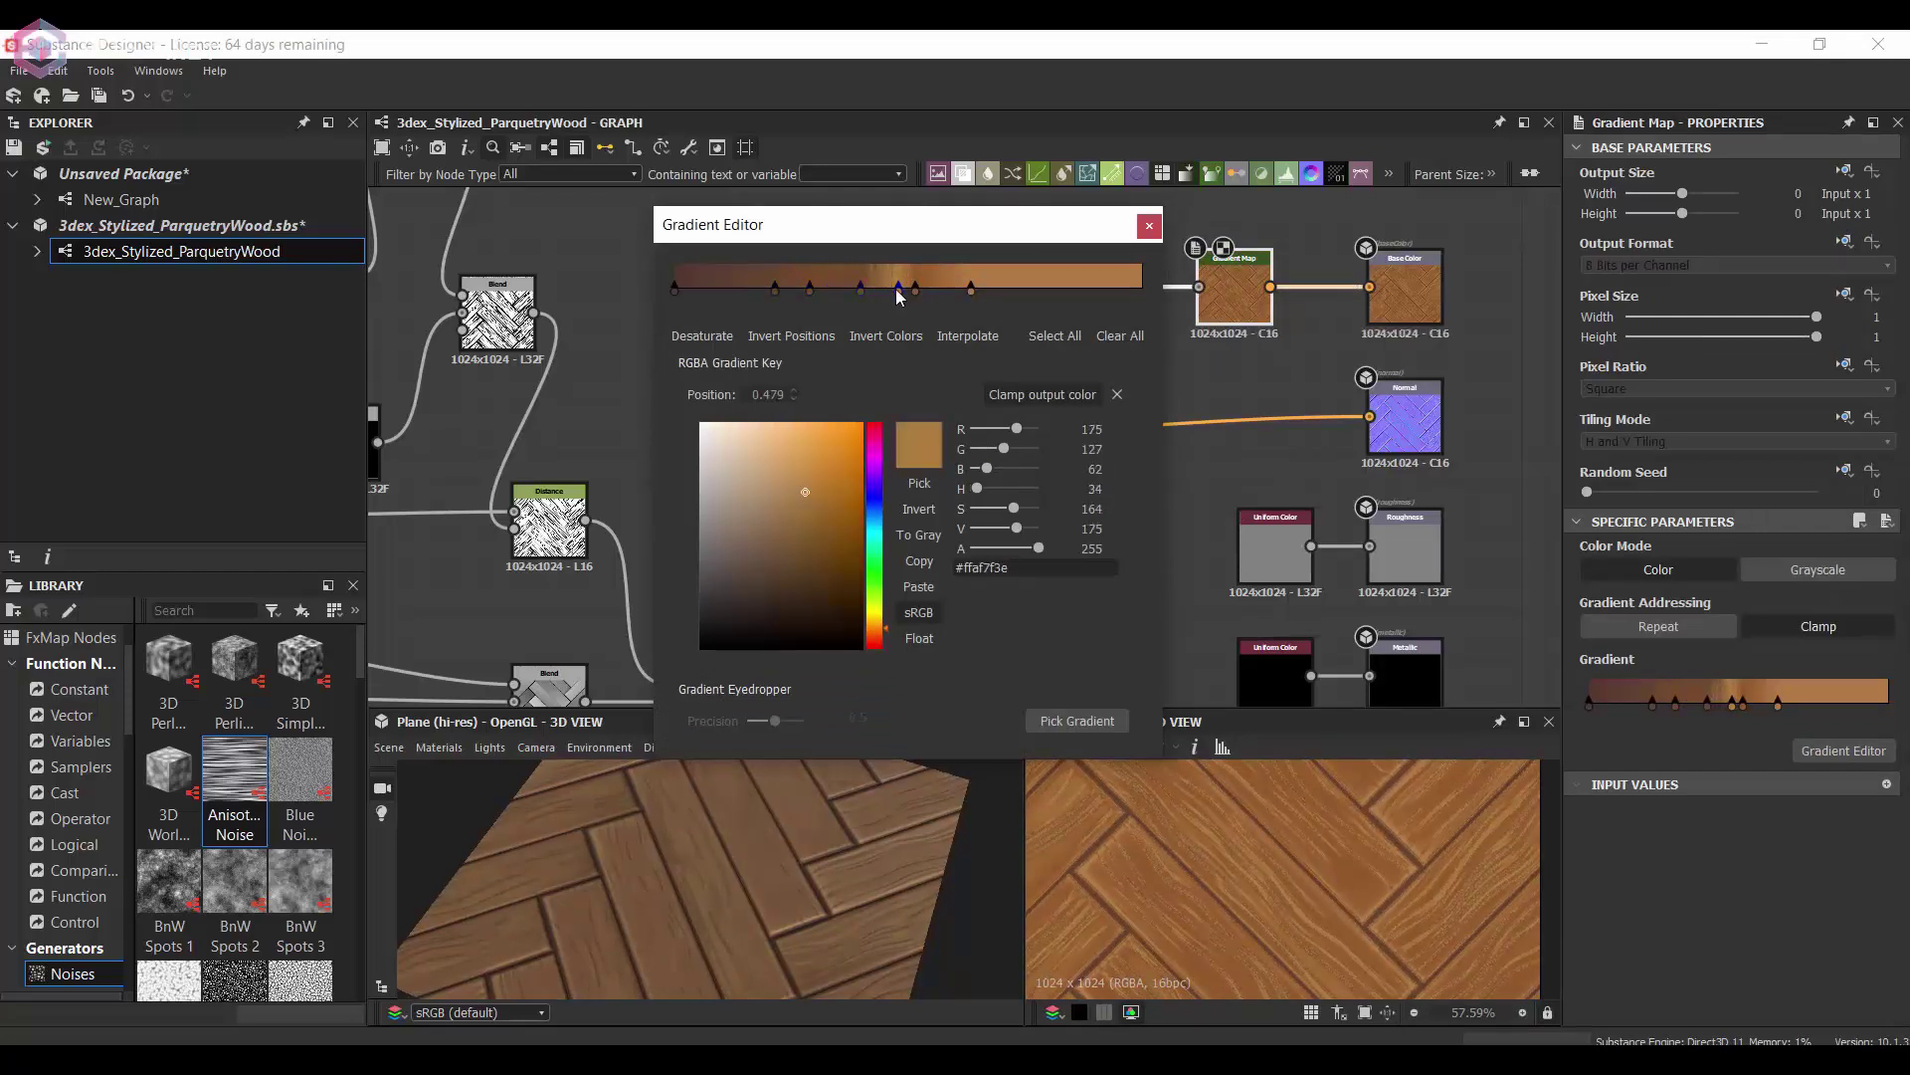
left_click_drag(917, 288, 922, 288)
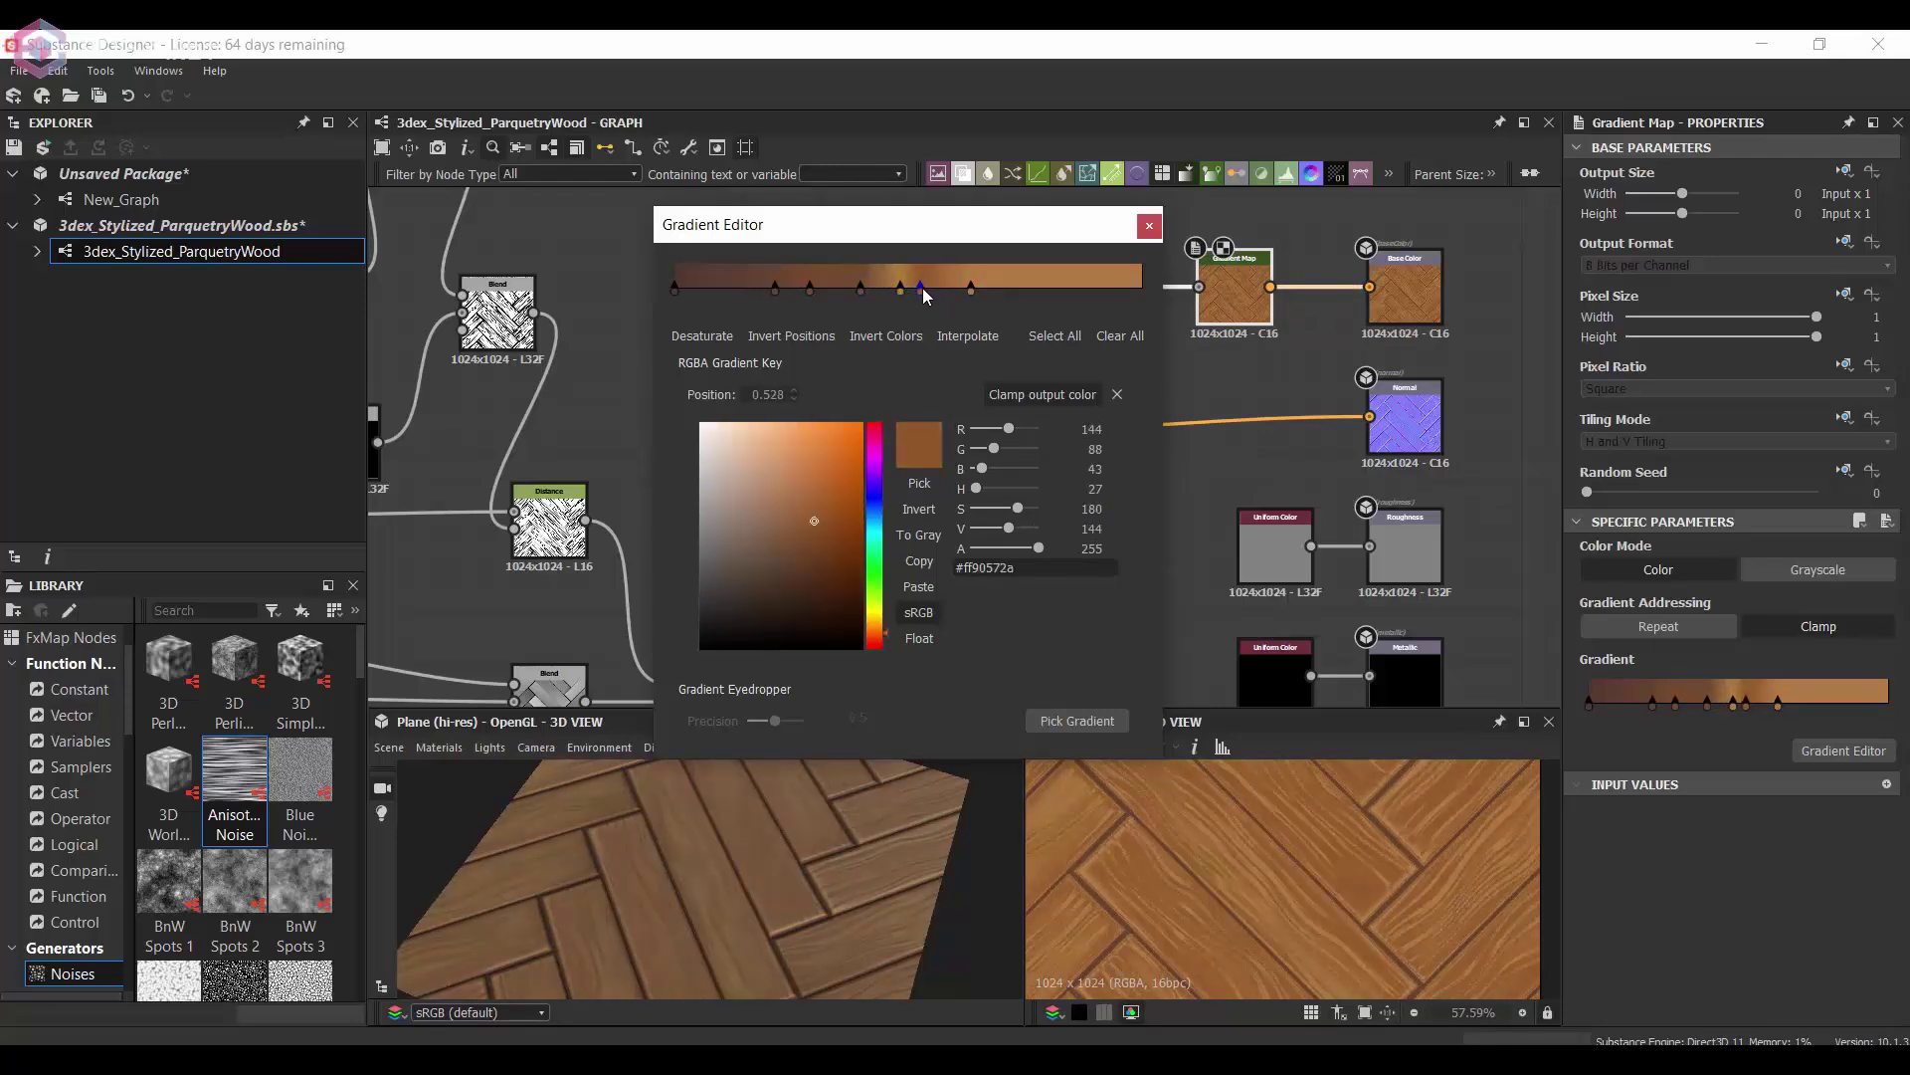
left_click(823, 520)
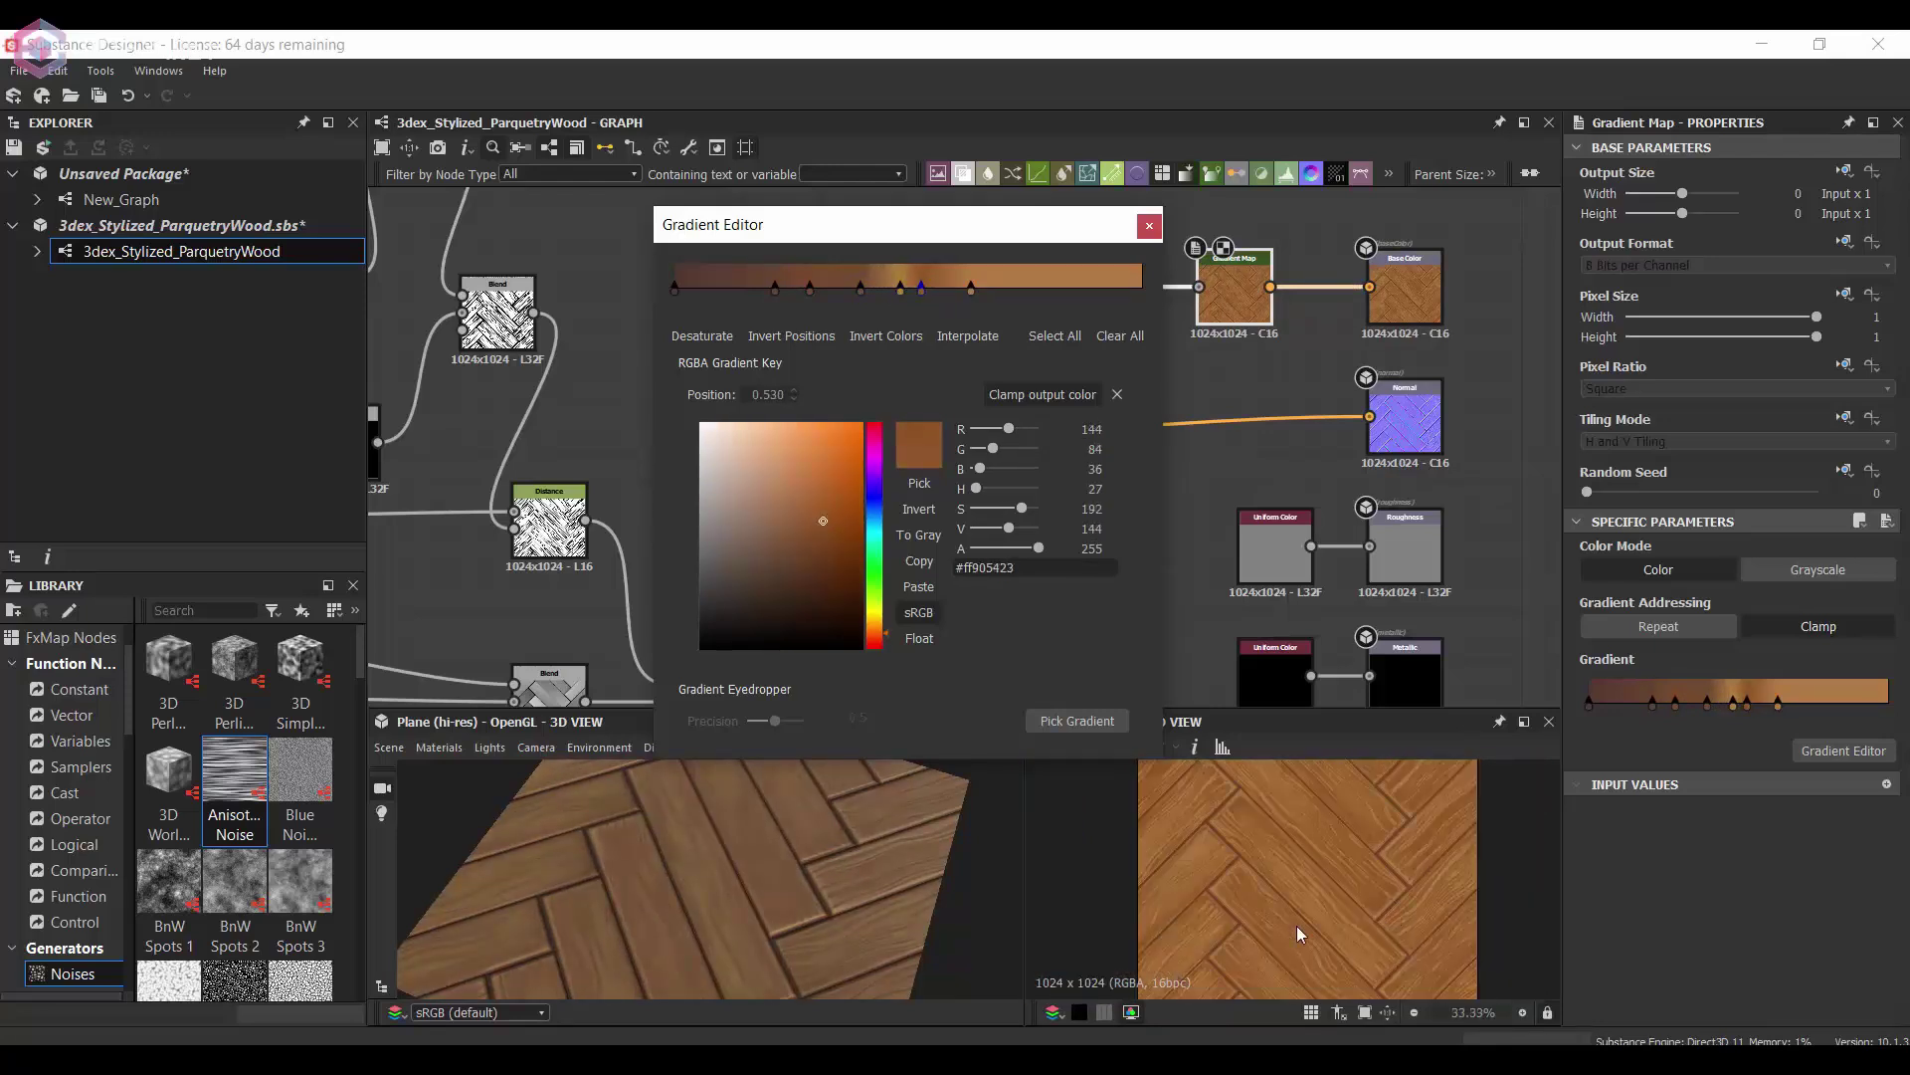
- Move the light brown key at 0.634 toward the middle of the gradient and recolour the 0.530 key #8e4d19
left_click(807, 514)
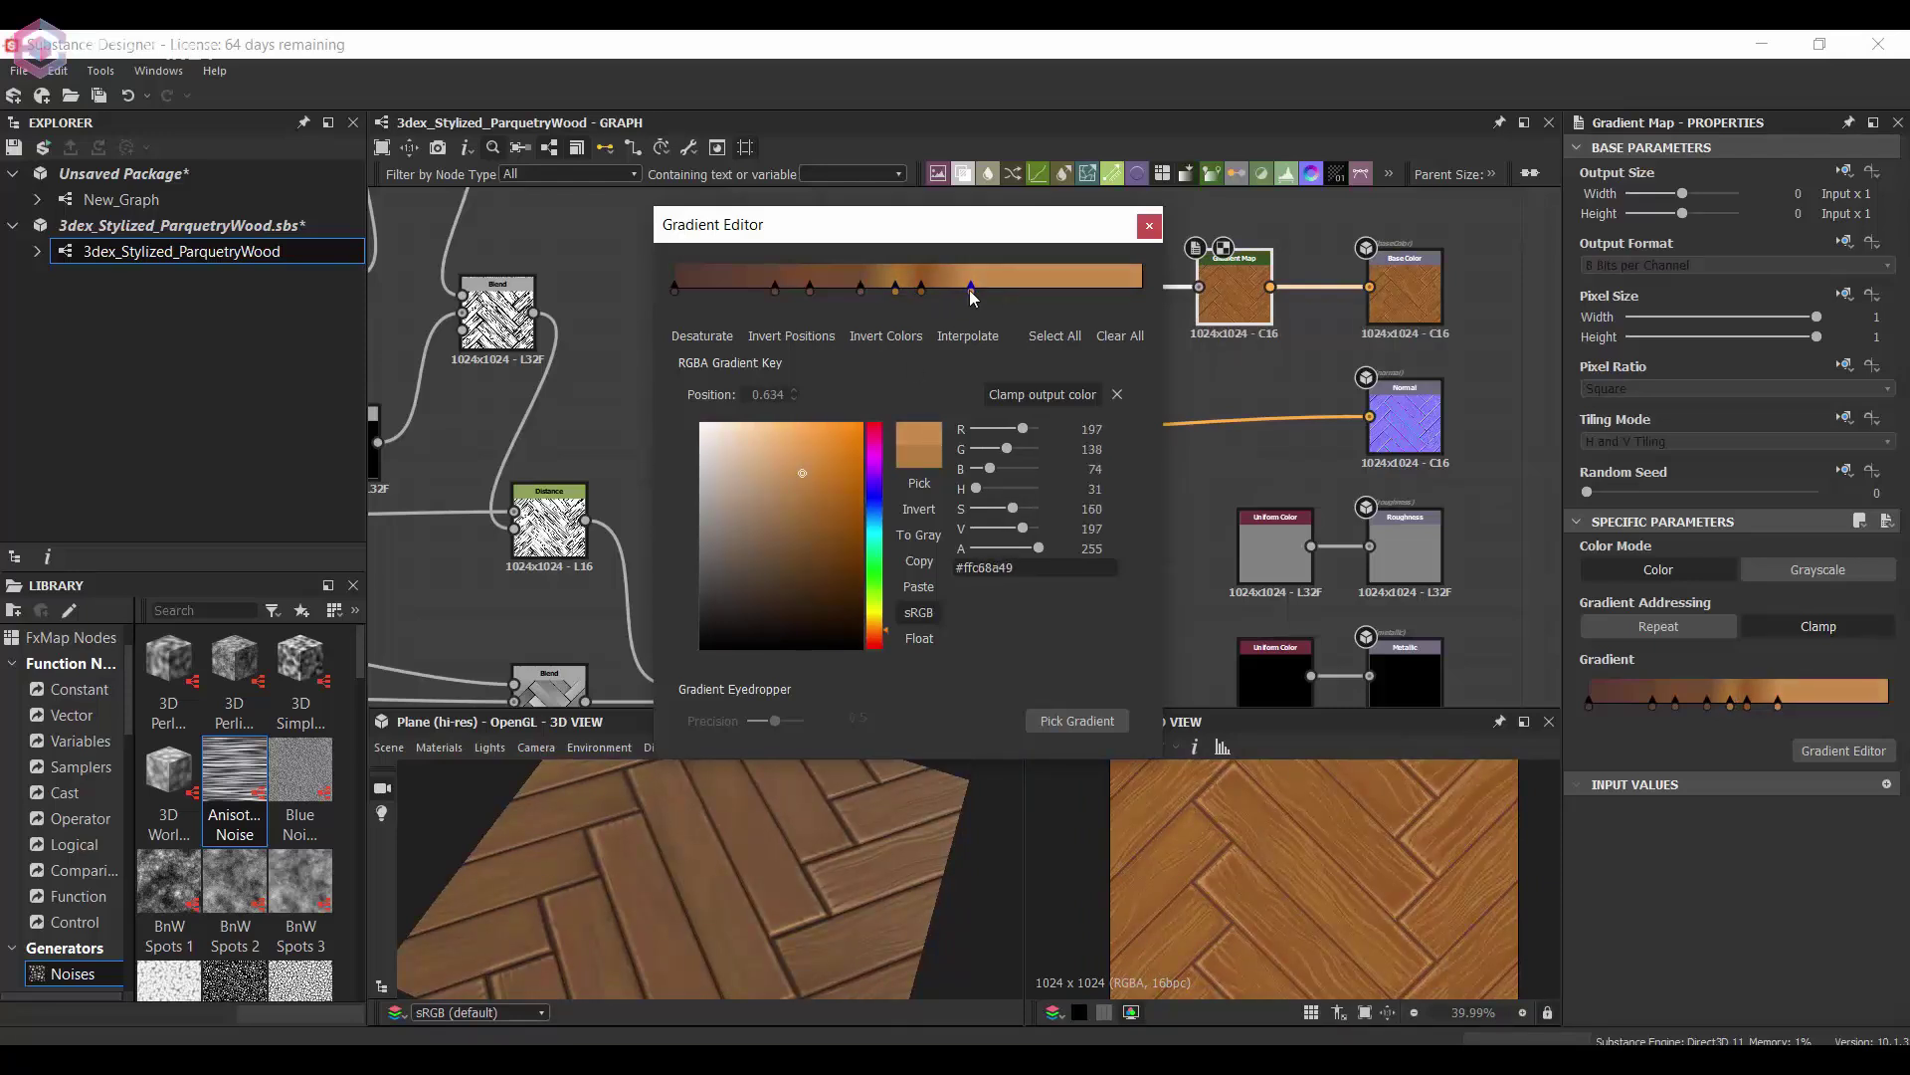
left_click_drag(943, 284, 946, 284)
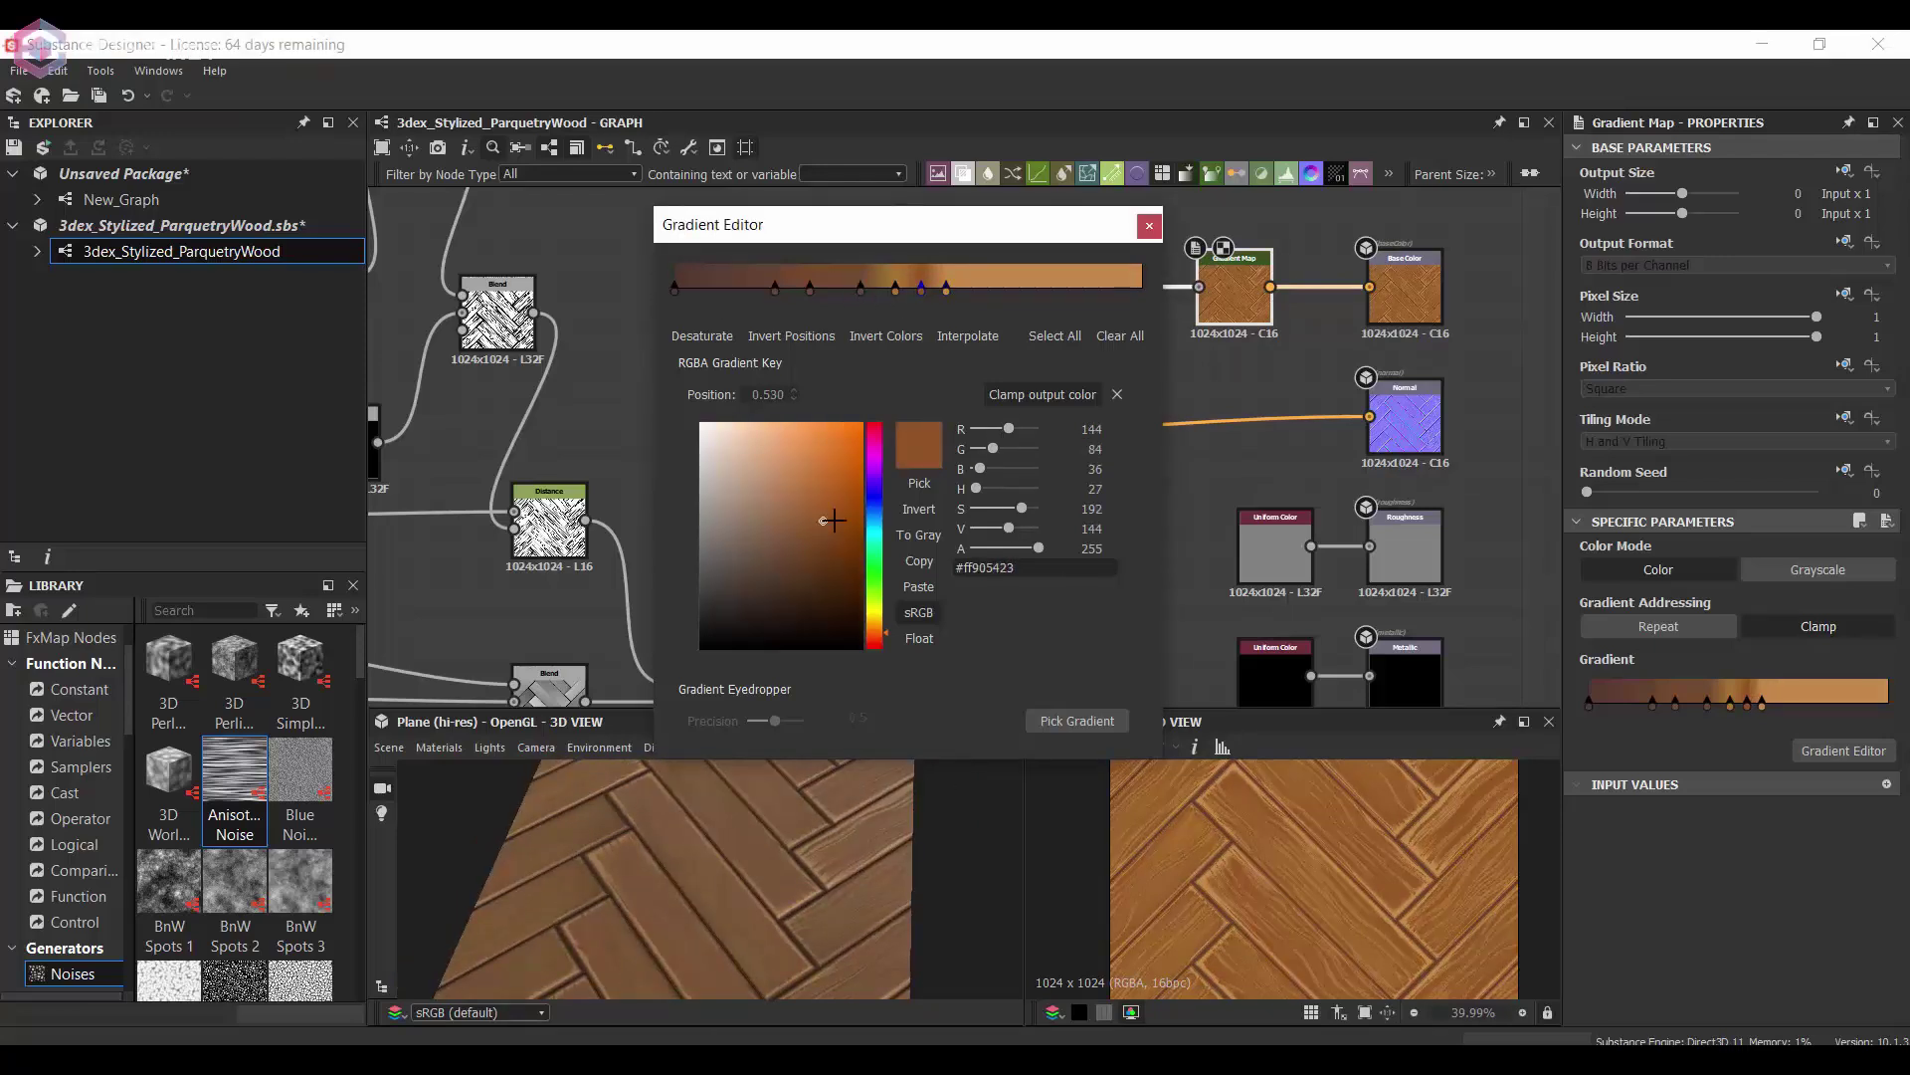
left_click(876, 638)
left_click_drag(875, 633, 876, 634)
mouse_move(768, 872)
left_mouse_down()
mouse_move(762, 810)
mouse_move(739, 876)
left_mouse_up()
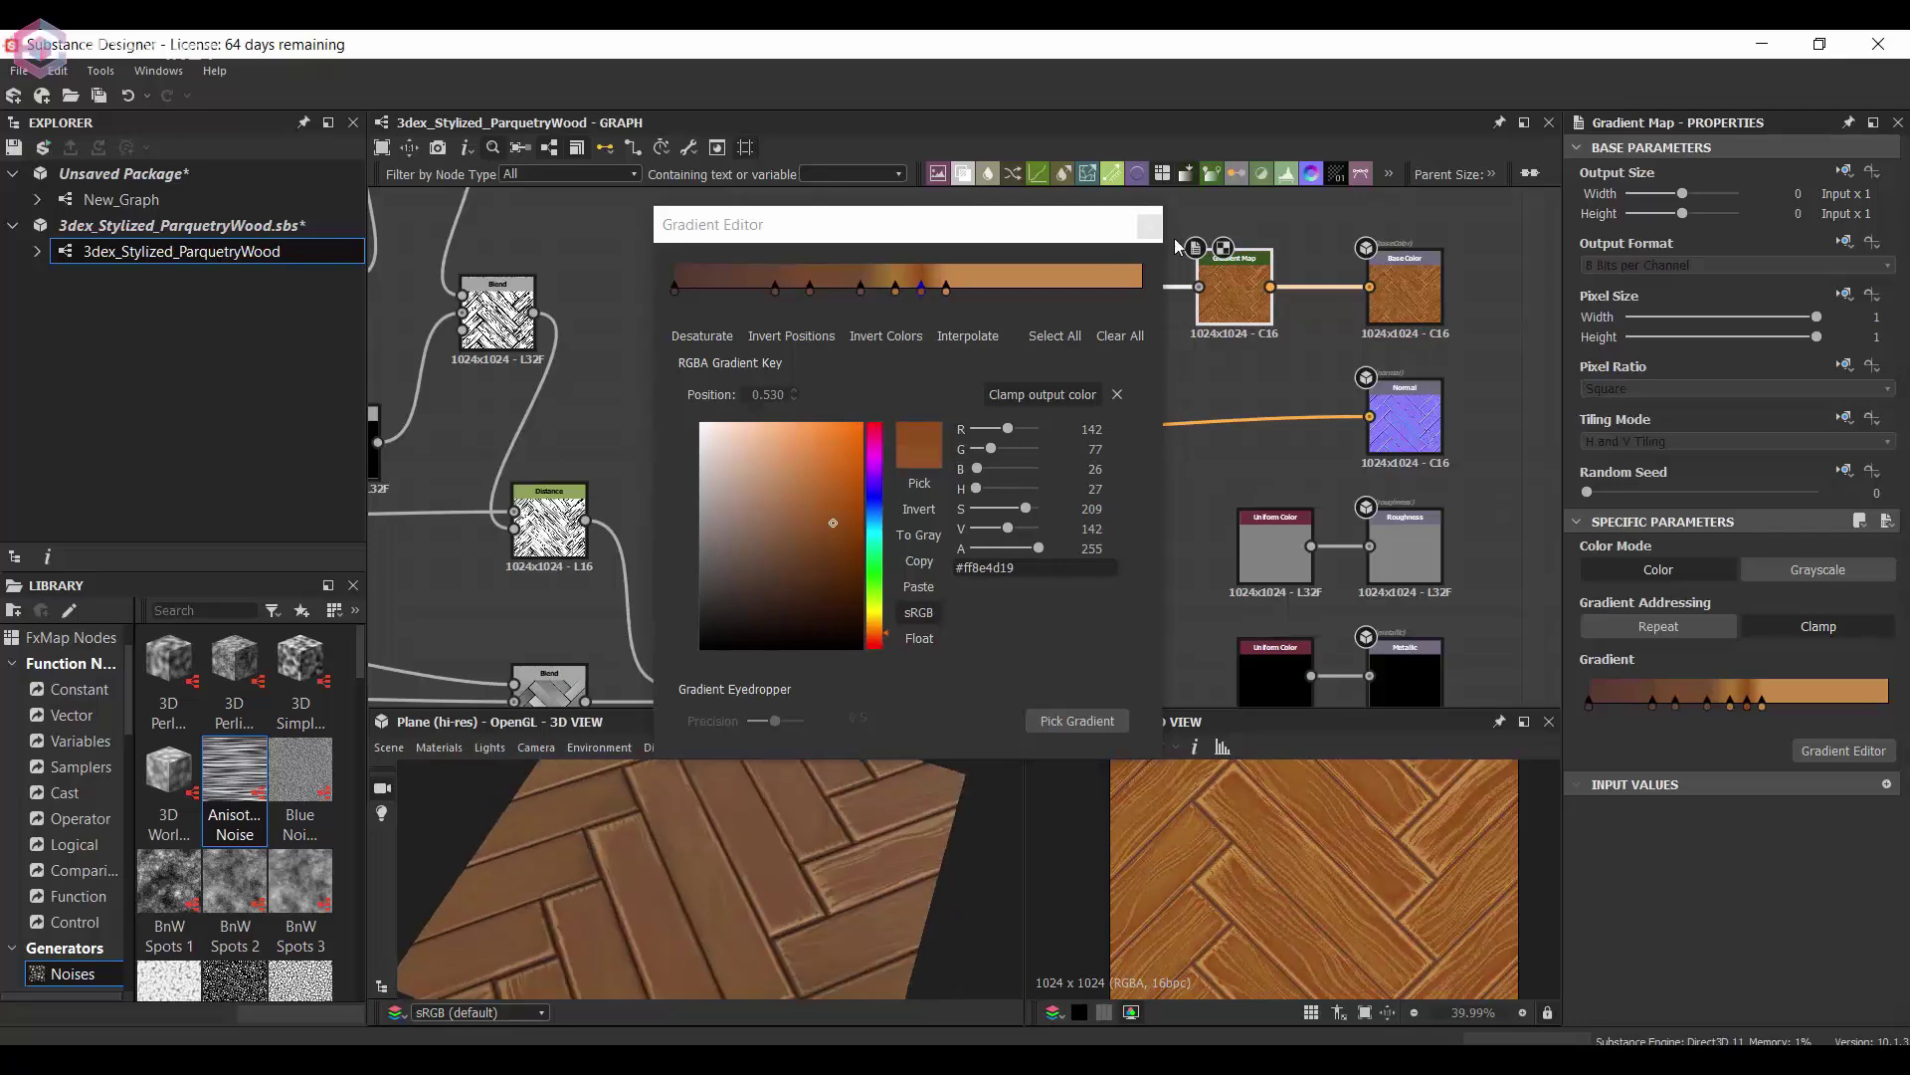
left_click(1150, 226)
- Examine the outputs of the grain branch, including the Distance node, and compare them with the base color Gradient Map
scroll(1166, 444, "down", 3)
scroll(1040, 413, "up", 3)
scroll(1309, 866, "down", 3)
scroll(1308, 865, "up", 1)
middle_click_drag(1261, 318, 1334, 386)
middle_click_drag(882, 364, 1115, 416)
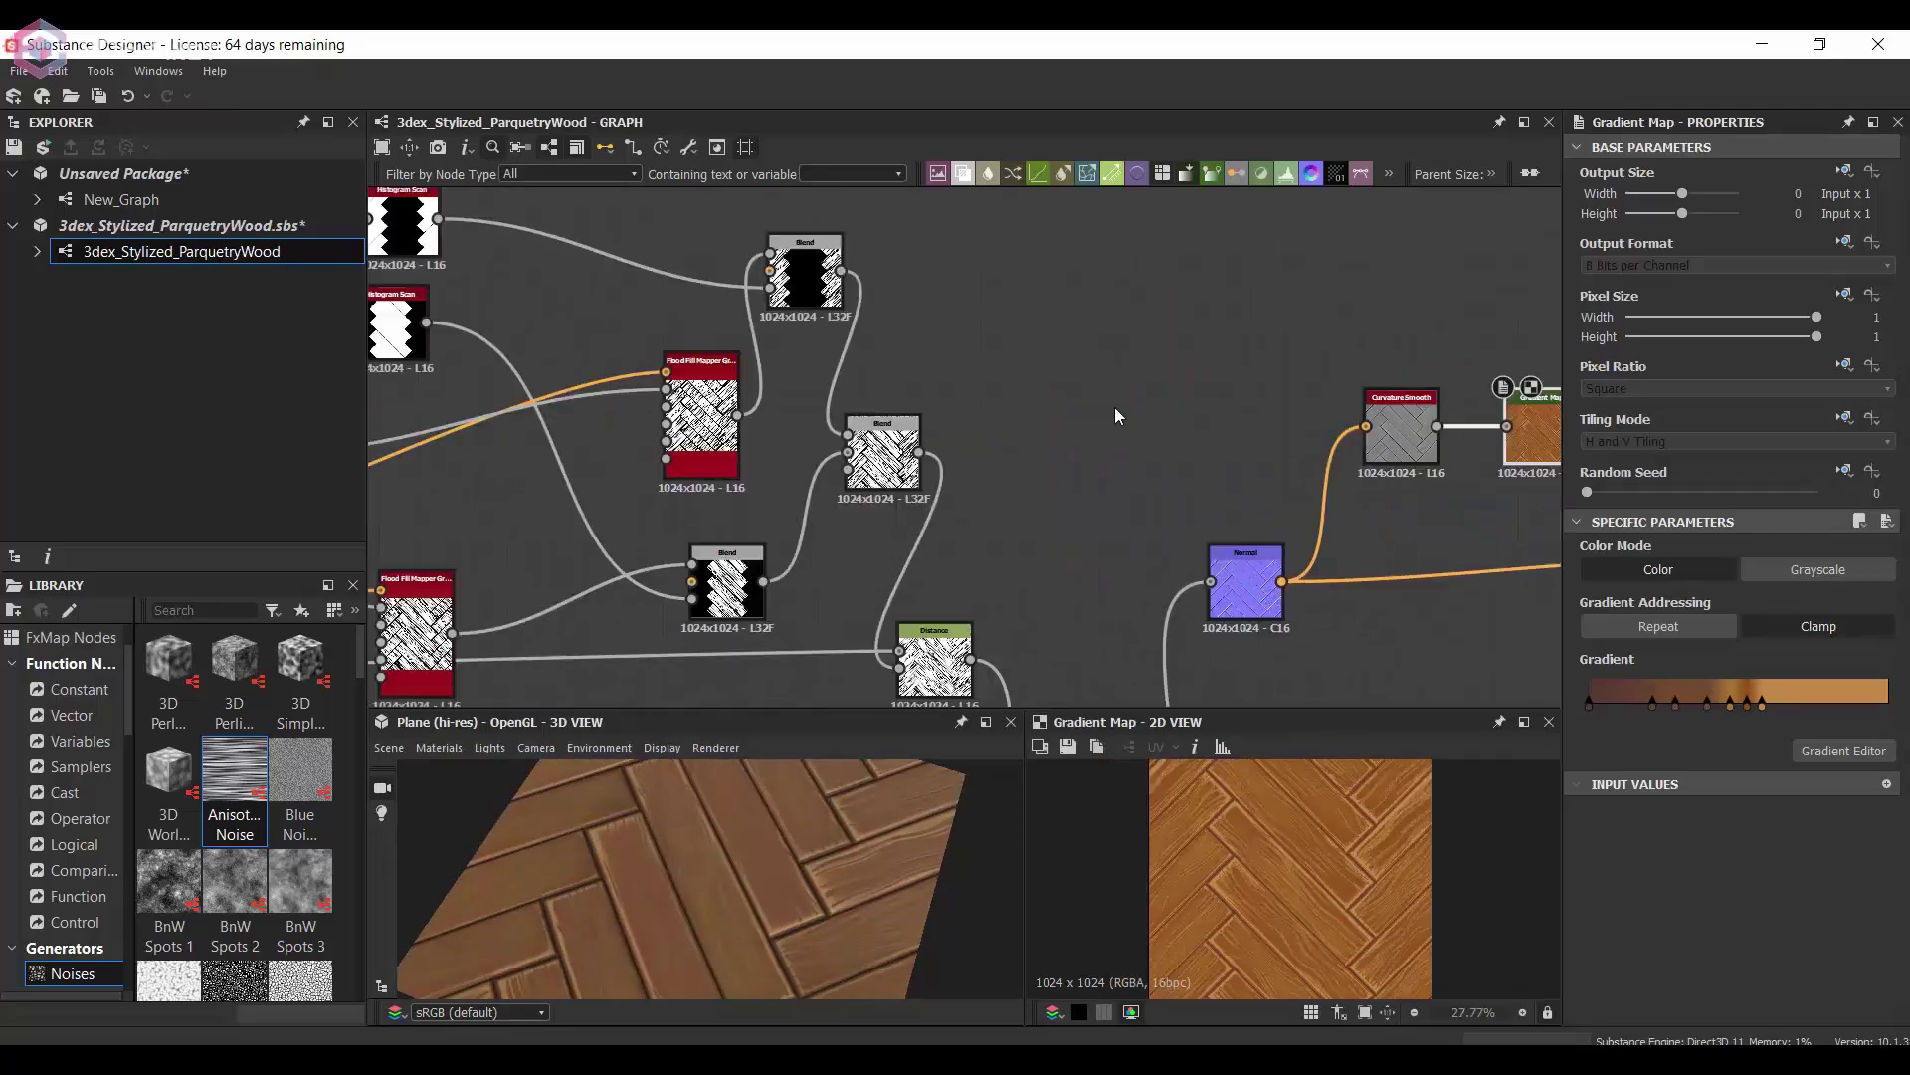
scroll(951, 379, "down", 2)
middle_click_drag(941, 368, 997, 347)
double_click(956, 411)
scroll(1035, 428, "up", 1)
middle_click_drag(1013, 430, 945, 434)
double_click(889, 569)
scroll(1199, 425, "up", 2)
left_click(1221, 379)
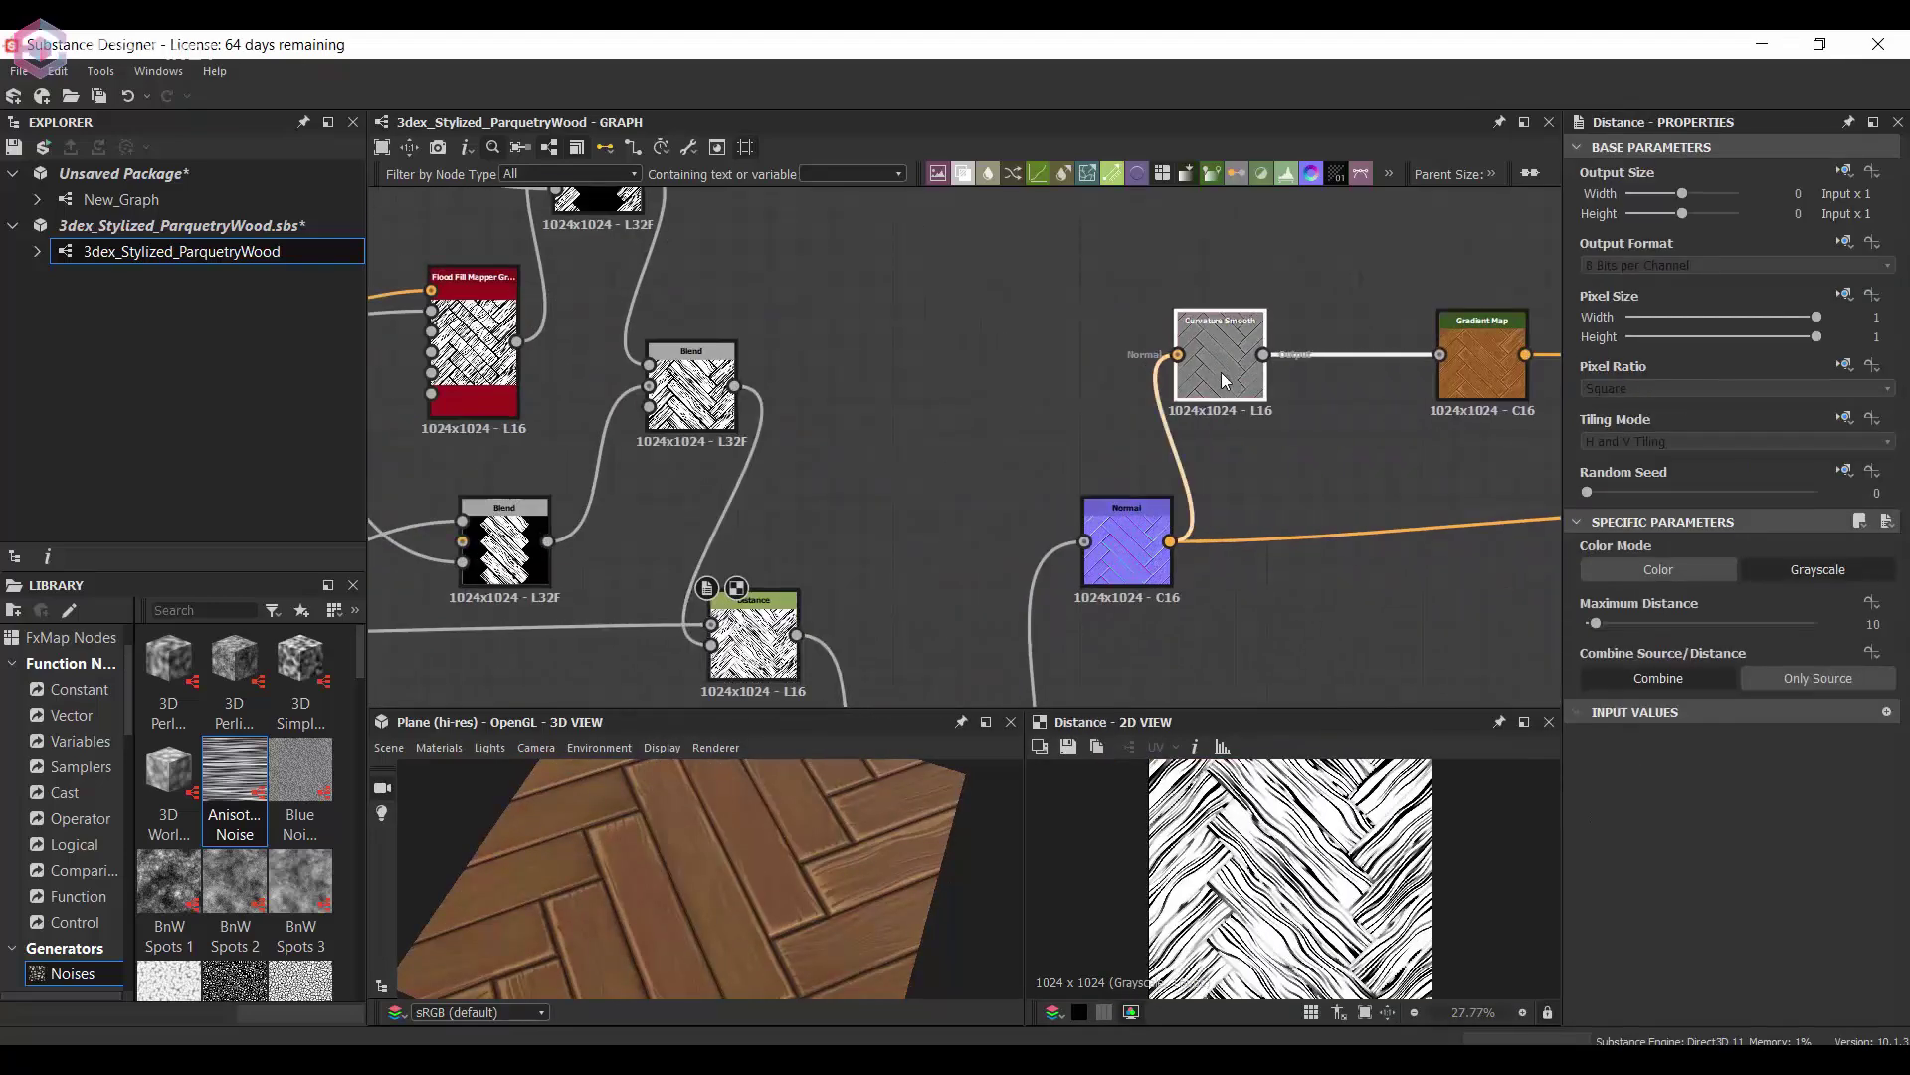
middle_click_drag(1221, 378, 1118, 387)
left_click(1380, 370)
middle_click_drag(1244, 385, 1190, 388)
- Add a second Gradient Map above the Curvature Smooth node and feed it from the grain Distance node
key("space")
type("gra")
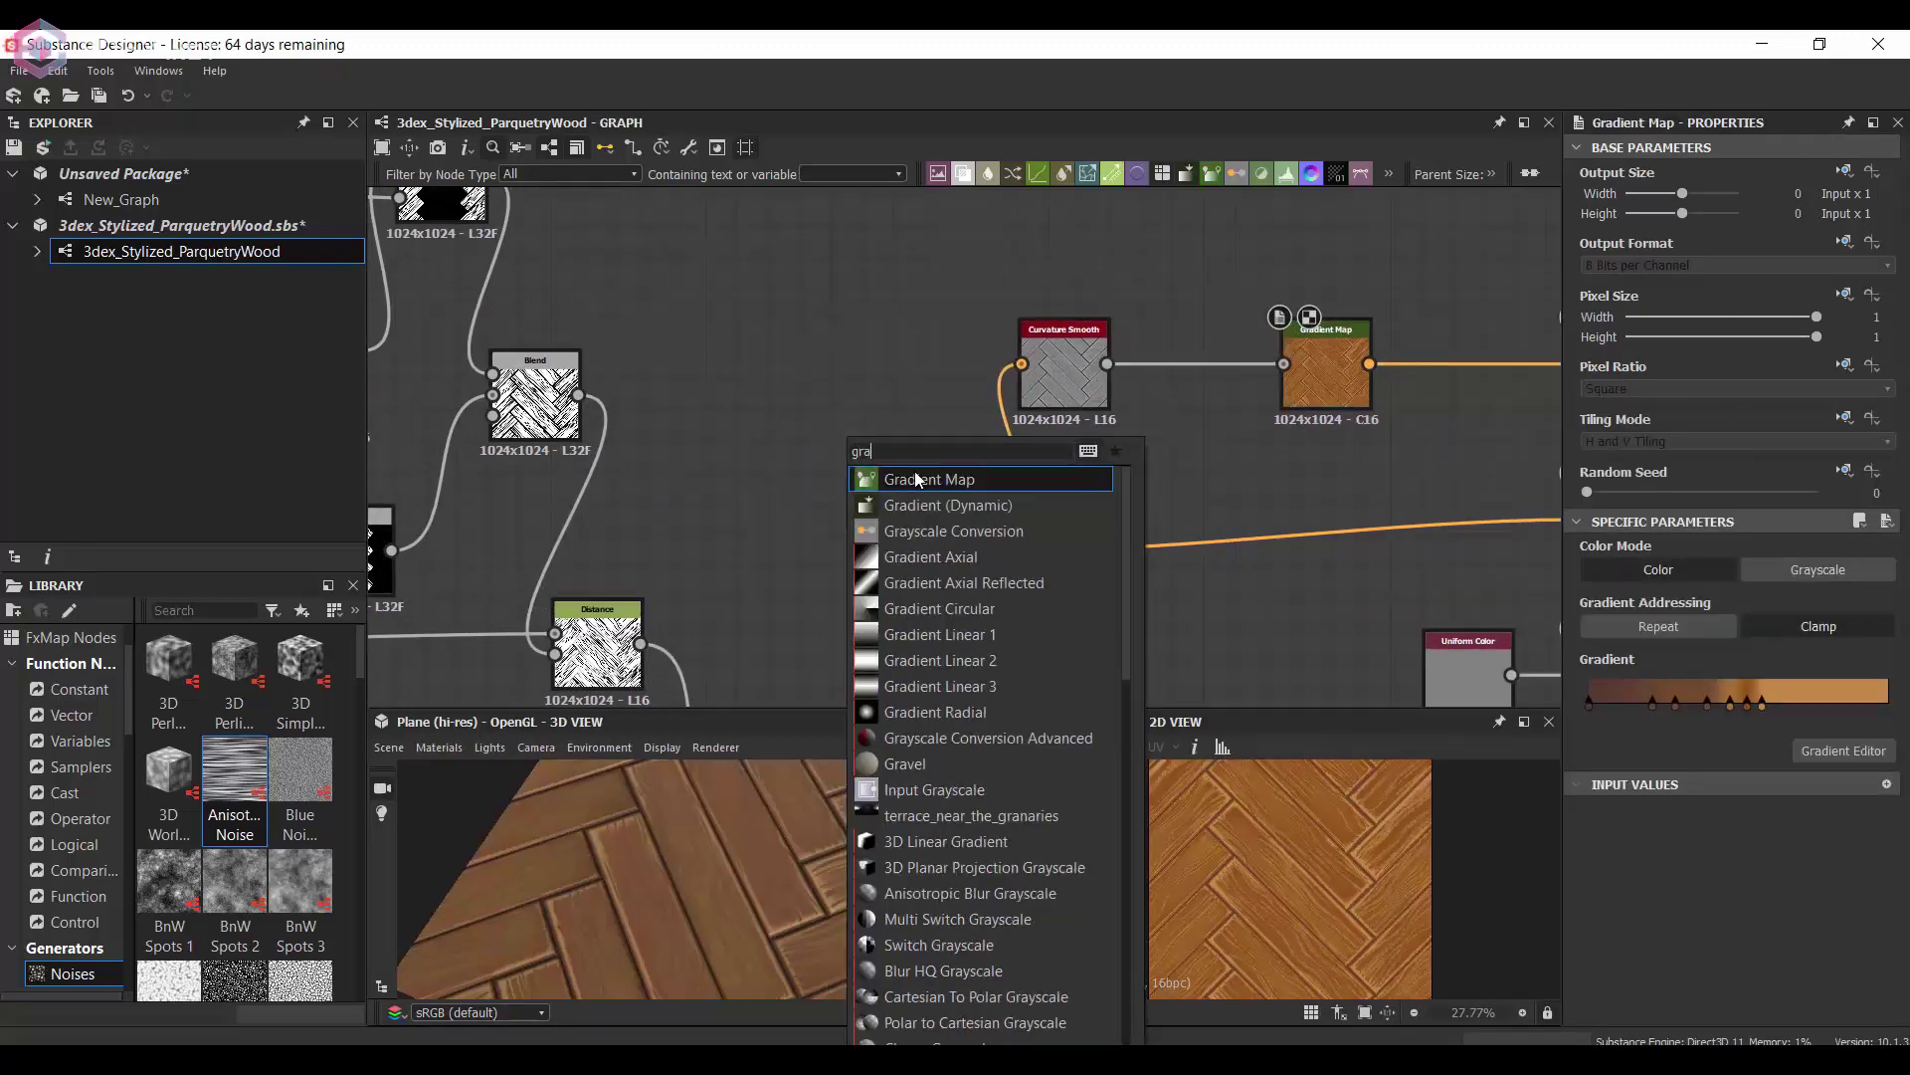
left_click(914, 474)
left_click_drag(862, 482, 861, 390)
scroll(862, 390, "down", 1)
middle_click_drag(861, 390, 867, 231)
left_click_drag(682, 442, 817, 235)
middle_click_drag(862, 249, 712, 472)
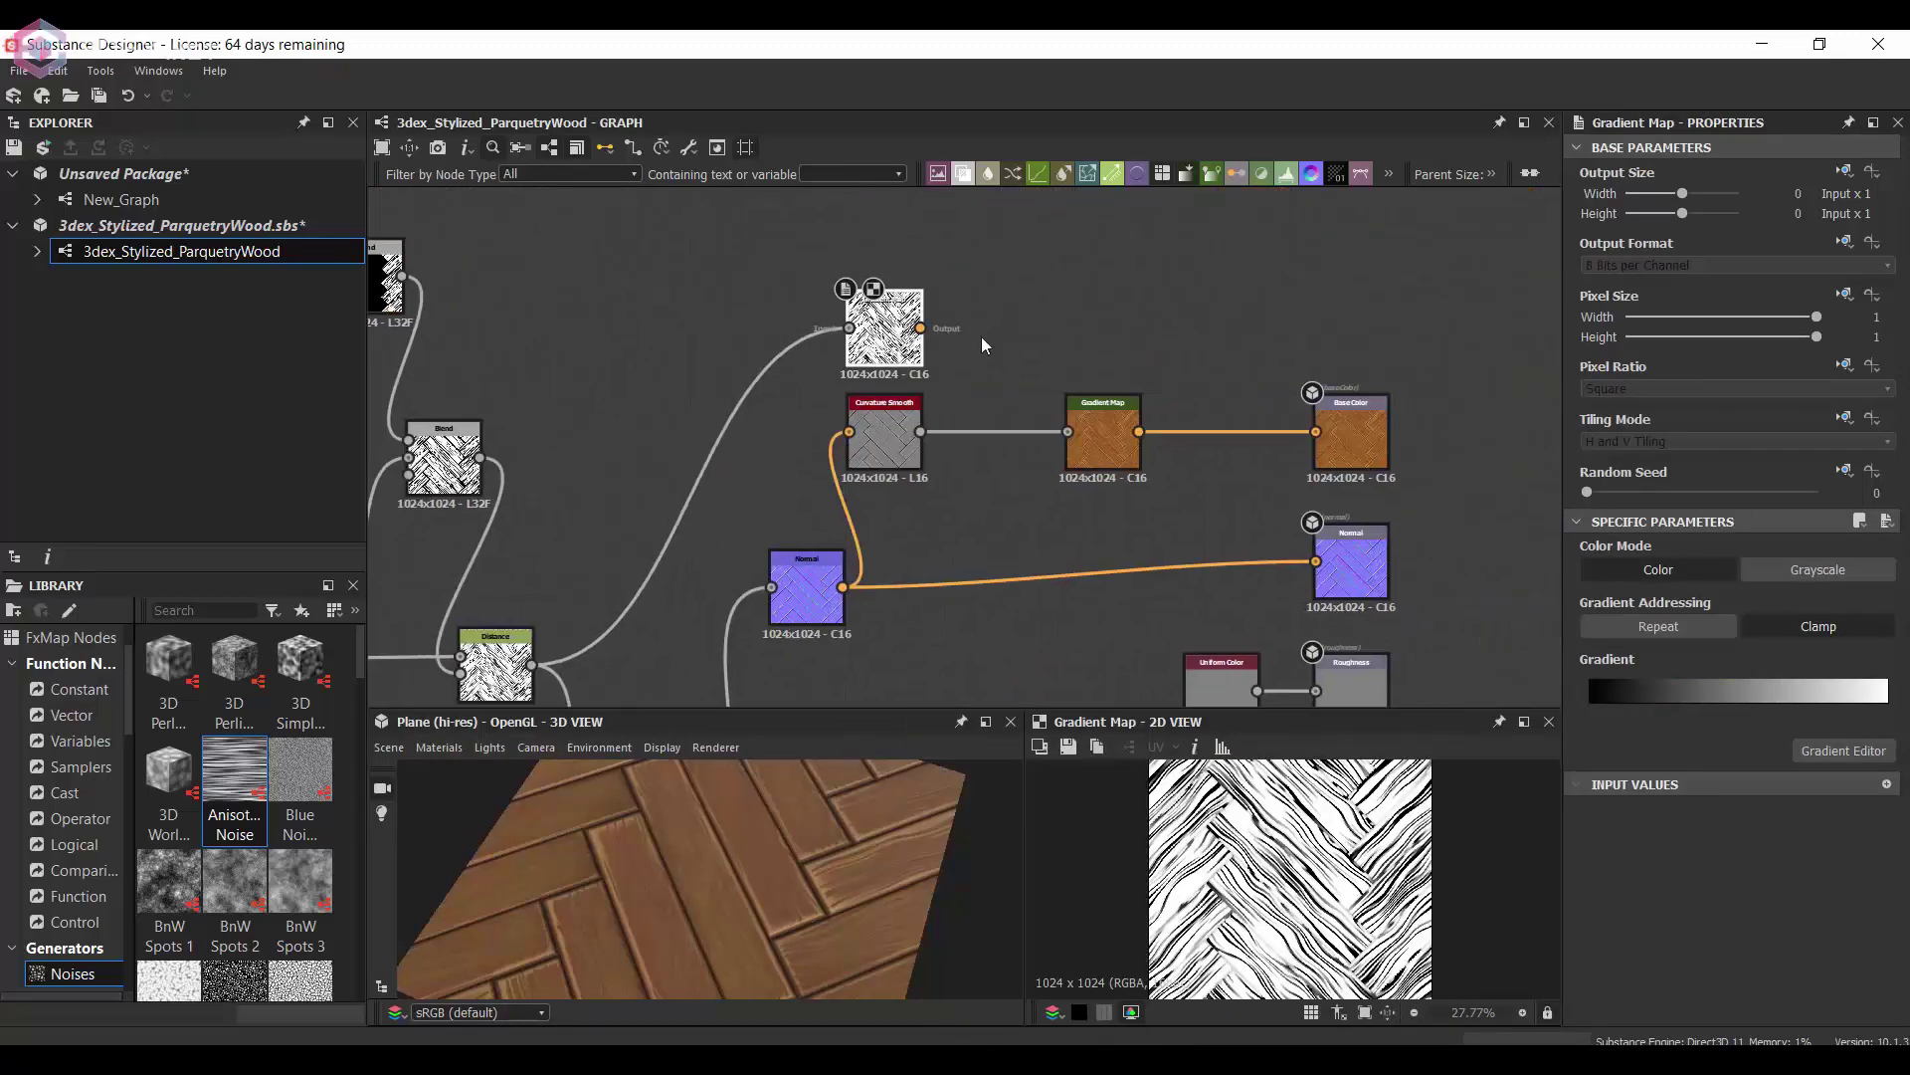
- Move the base color Gradient Map closer to the Curvature Smooth node
scroll(965, 348, "up", 2)
left_click(916, 369)
left_click_drag(1151, 506, 1062, 505)
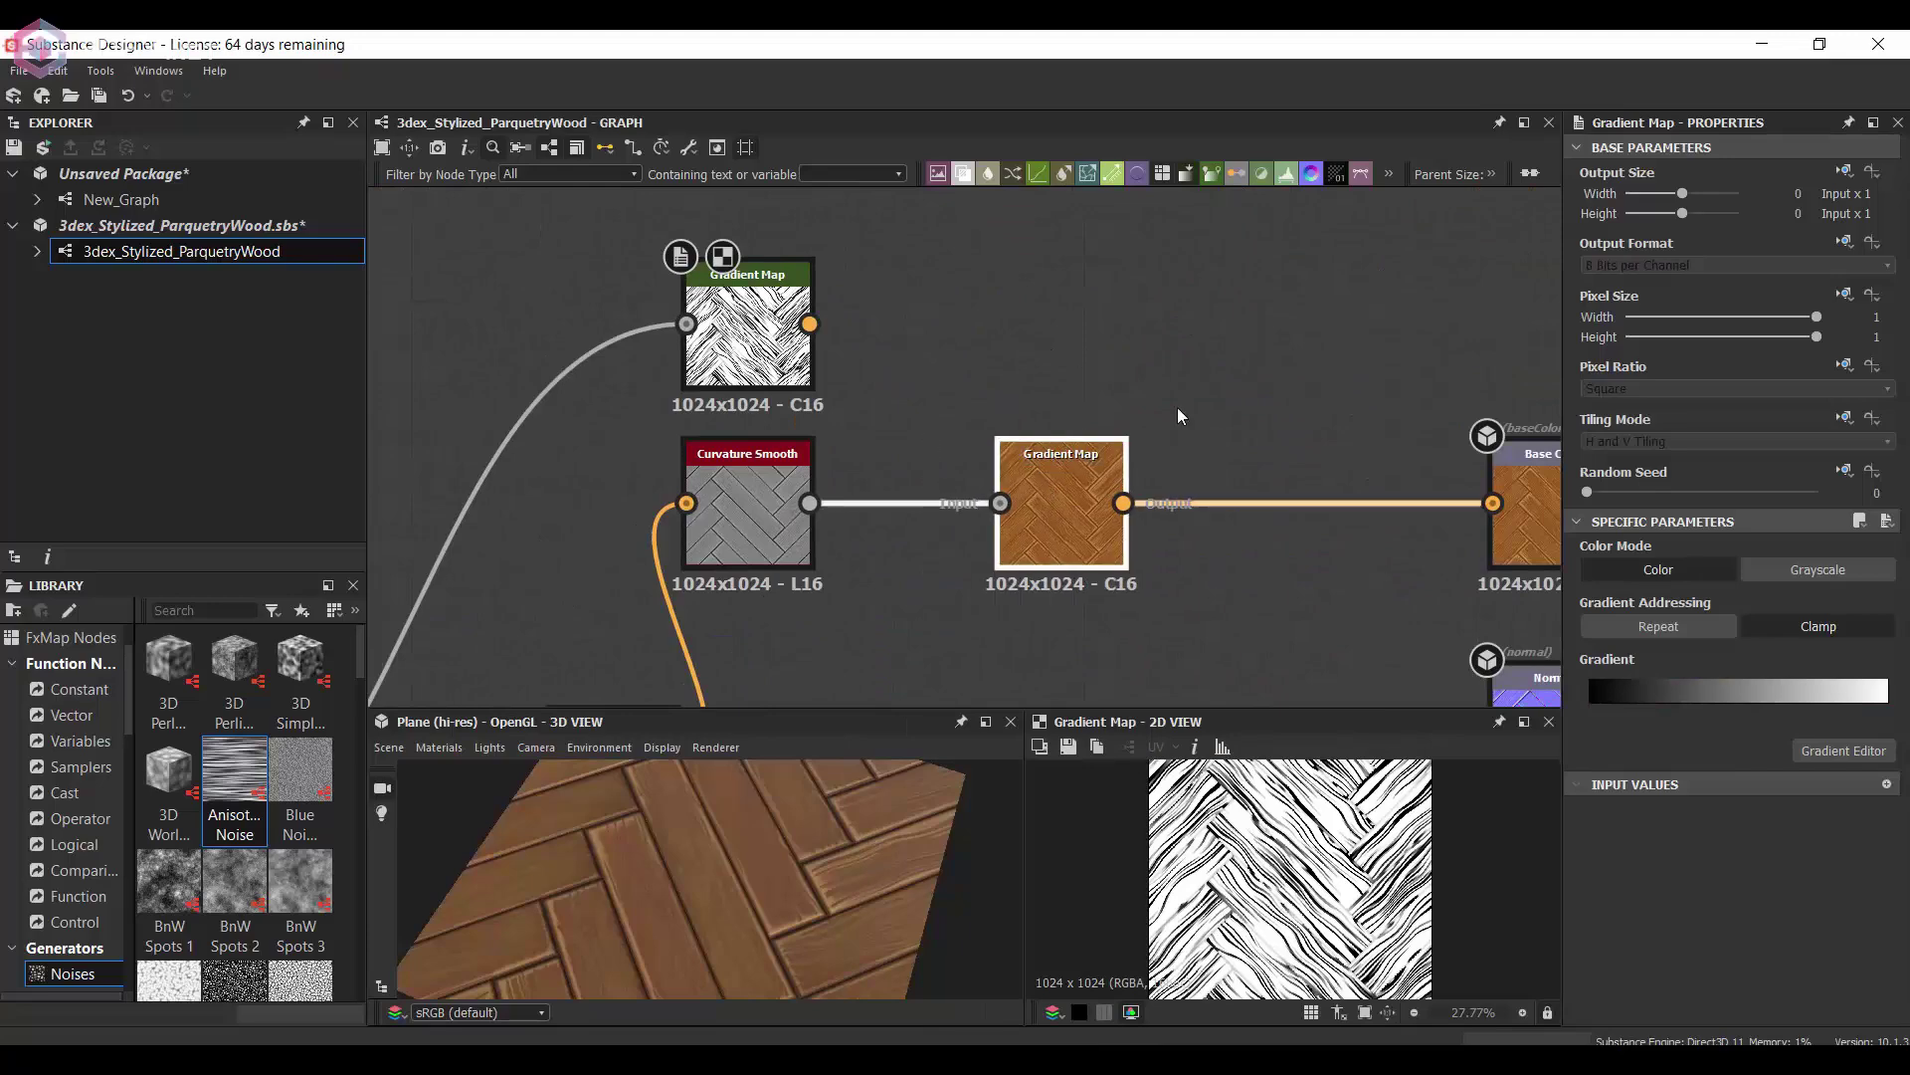
- Try inserting a Blend node before the Base Color output, using the grain Gradient Map as foreground over the base color Gradient Map
left_click(1304, 503)
key("space")
type("bl")
left_click(1303, 481)
left_click_drag(1293, 497, 1293, 365)
left_click_drag(809, 325, 1224, 339)
left_click(1604, 619)
left_click(1615, 647)
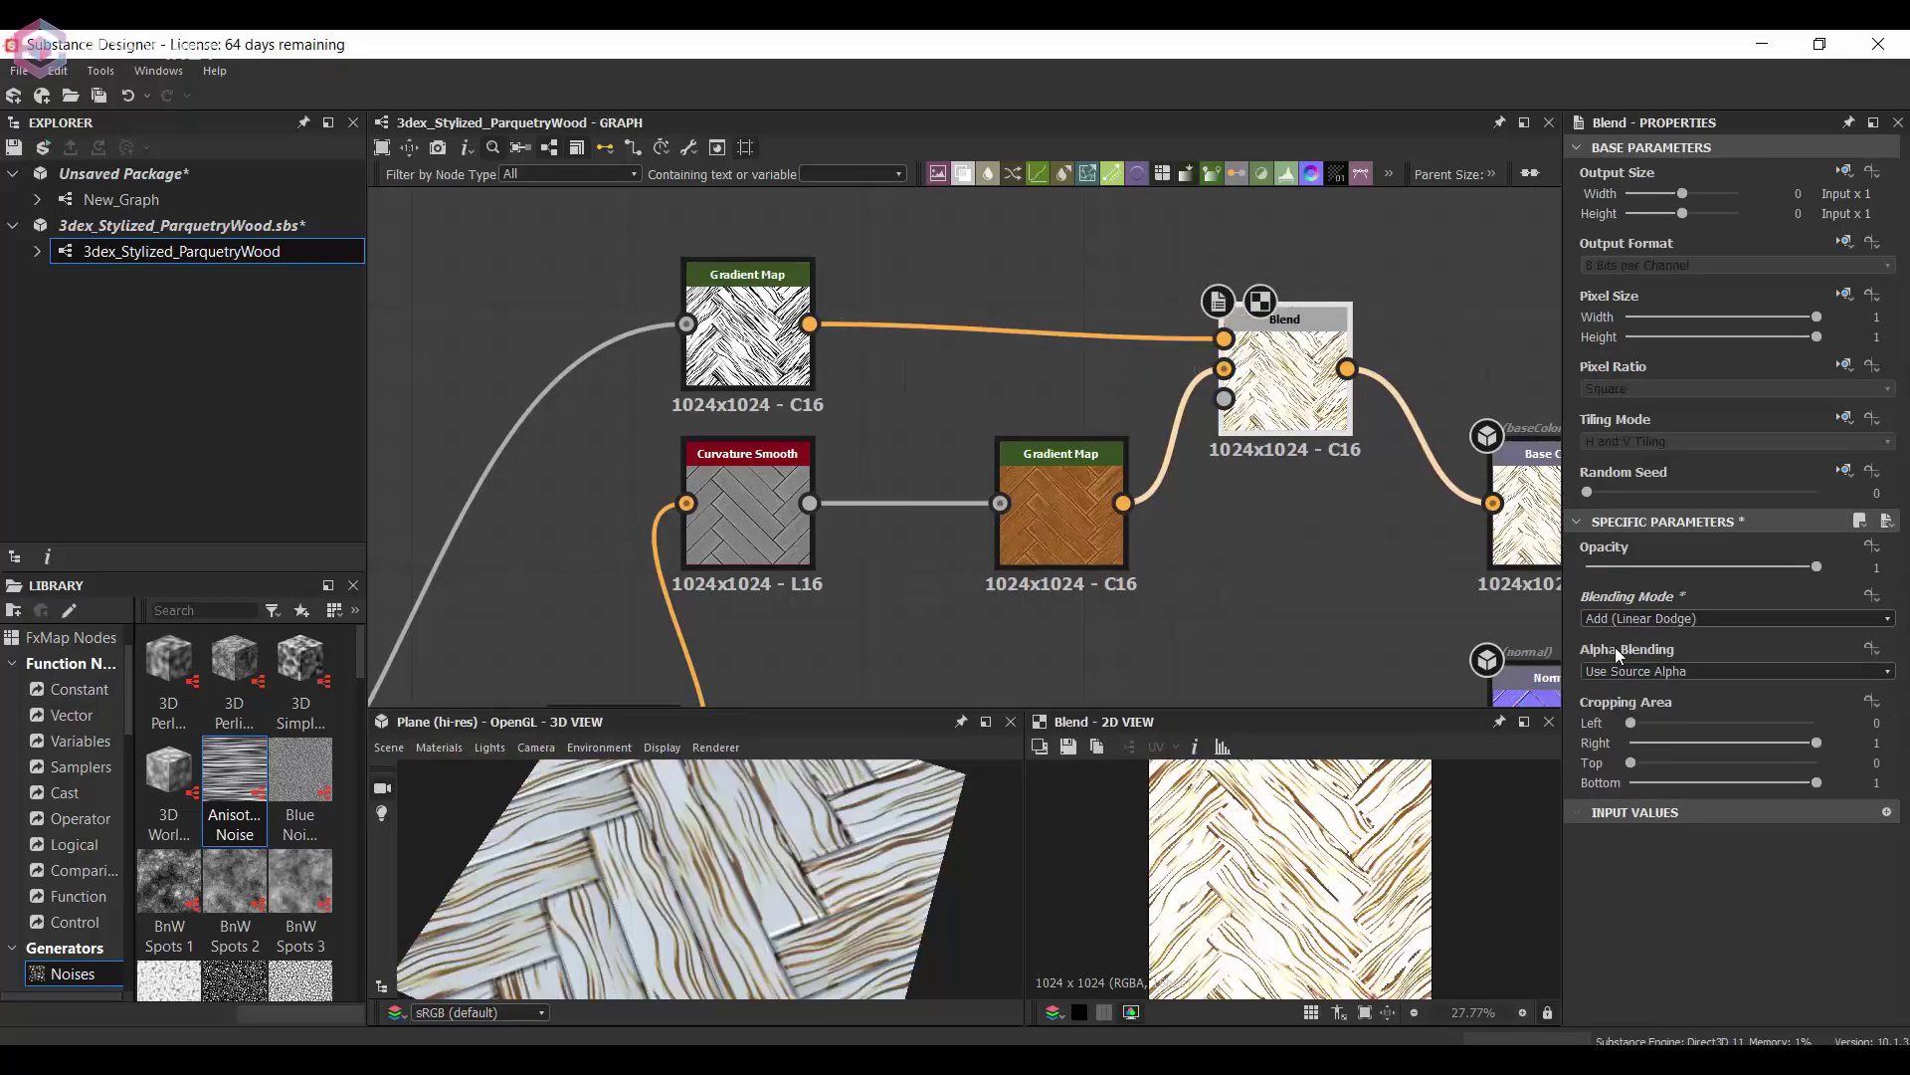
- Try the Blend at opacity 0.32 in Multiply and Min (Darken) modes, finally dropping its opacity to 0
left_click_drag(1602, 566, 1650, 569)
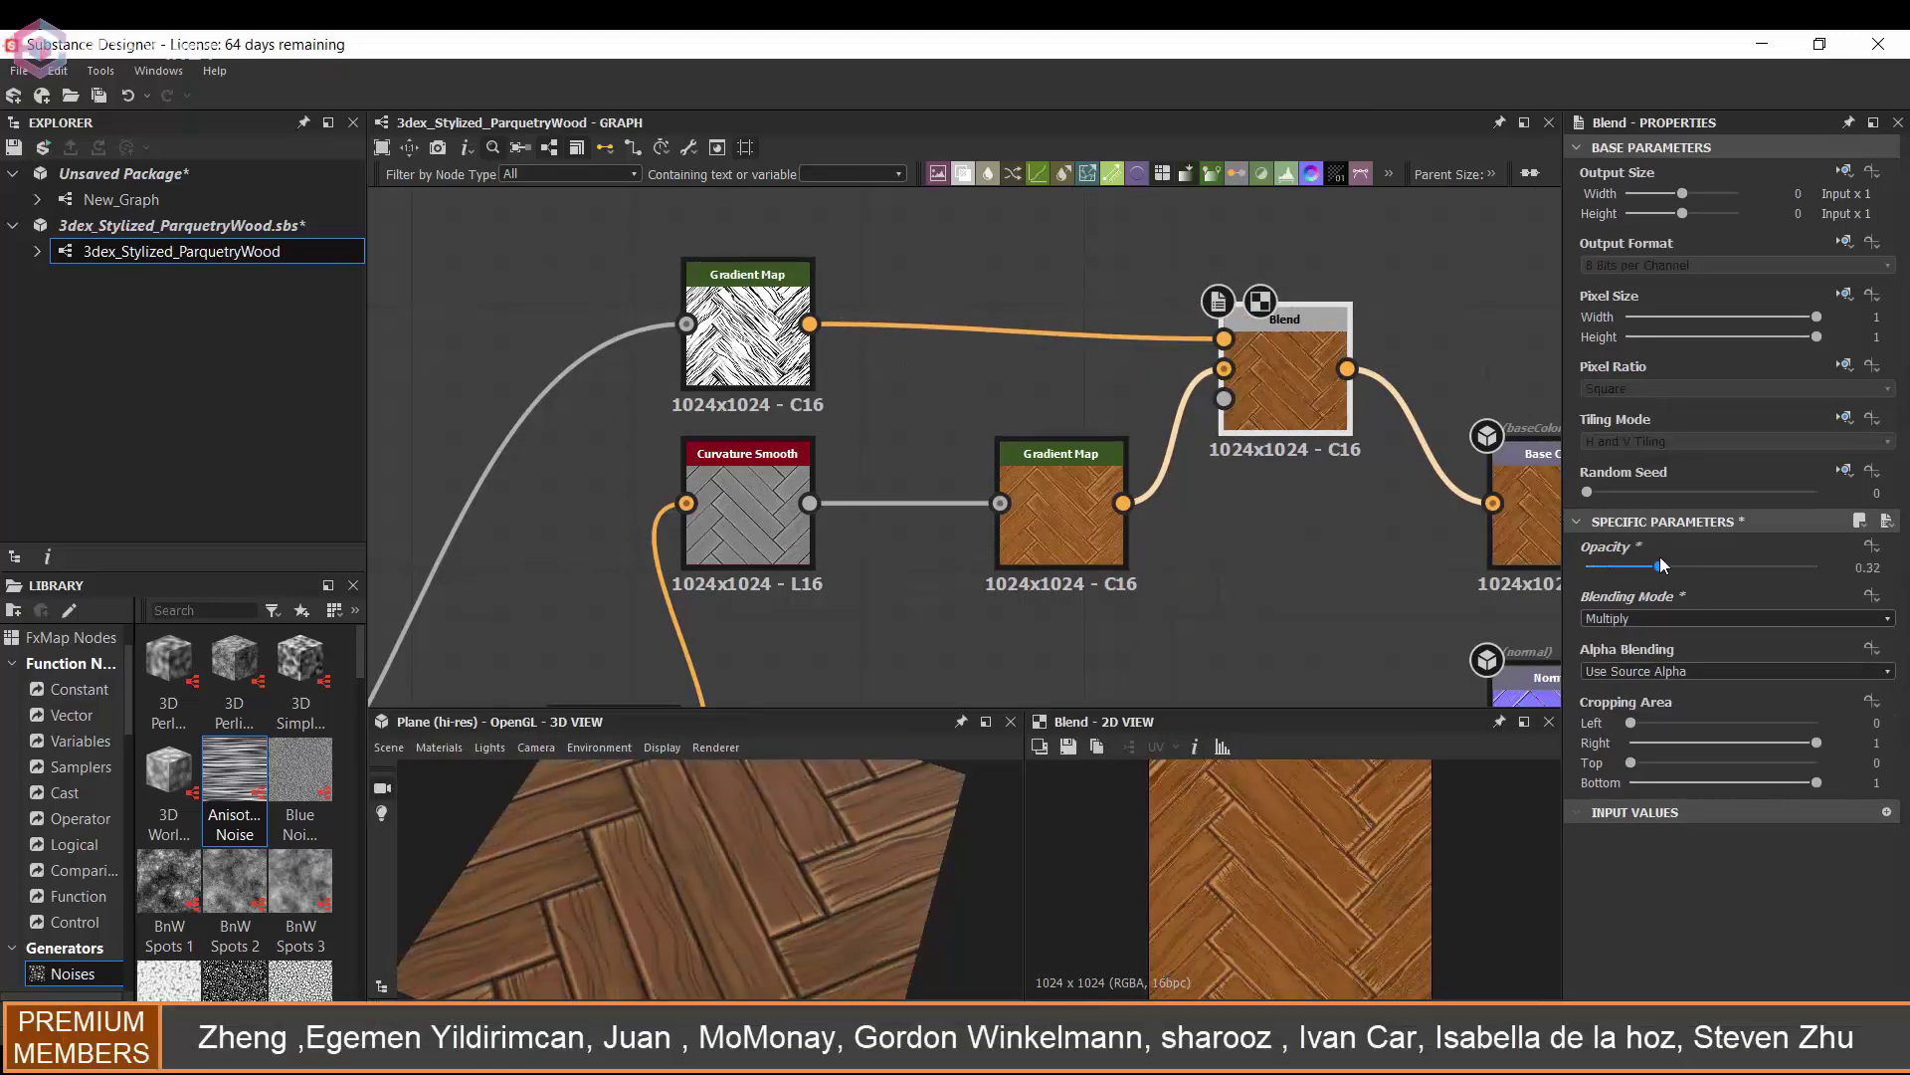
mouse_move(839, 844)
left_mouse_down()
mouse_move(798, 850)
mouse_move(873, 850)
mouse_move(786, 854)
mouse_move(846, 845)
left_mouse_up()
left_click(1652, 618)
left_click(1644, 683)
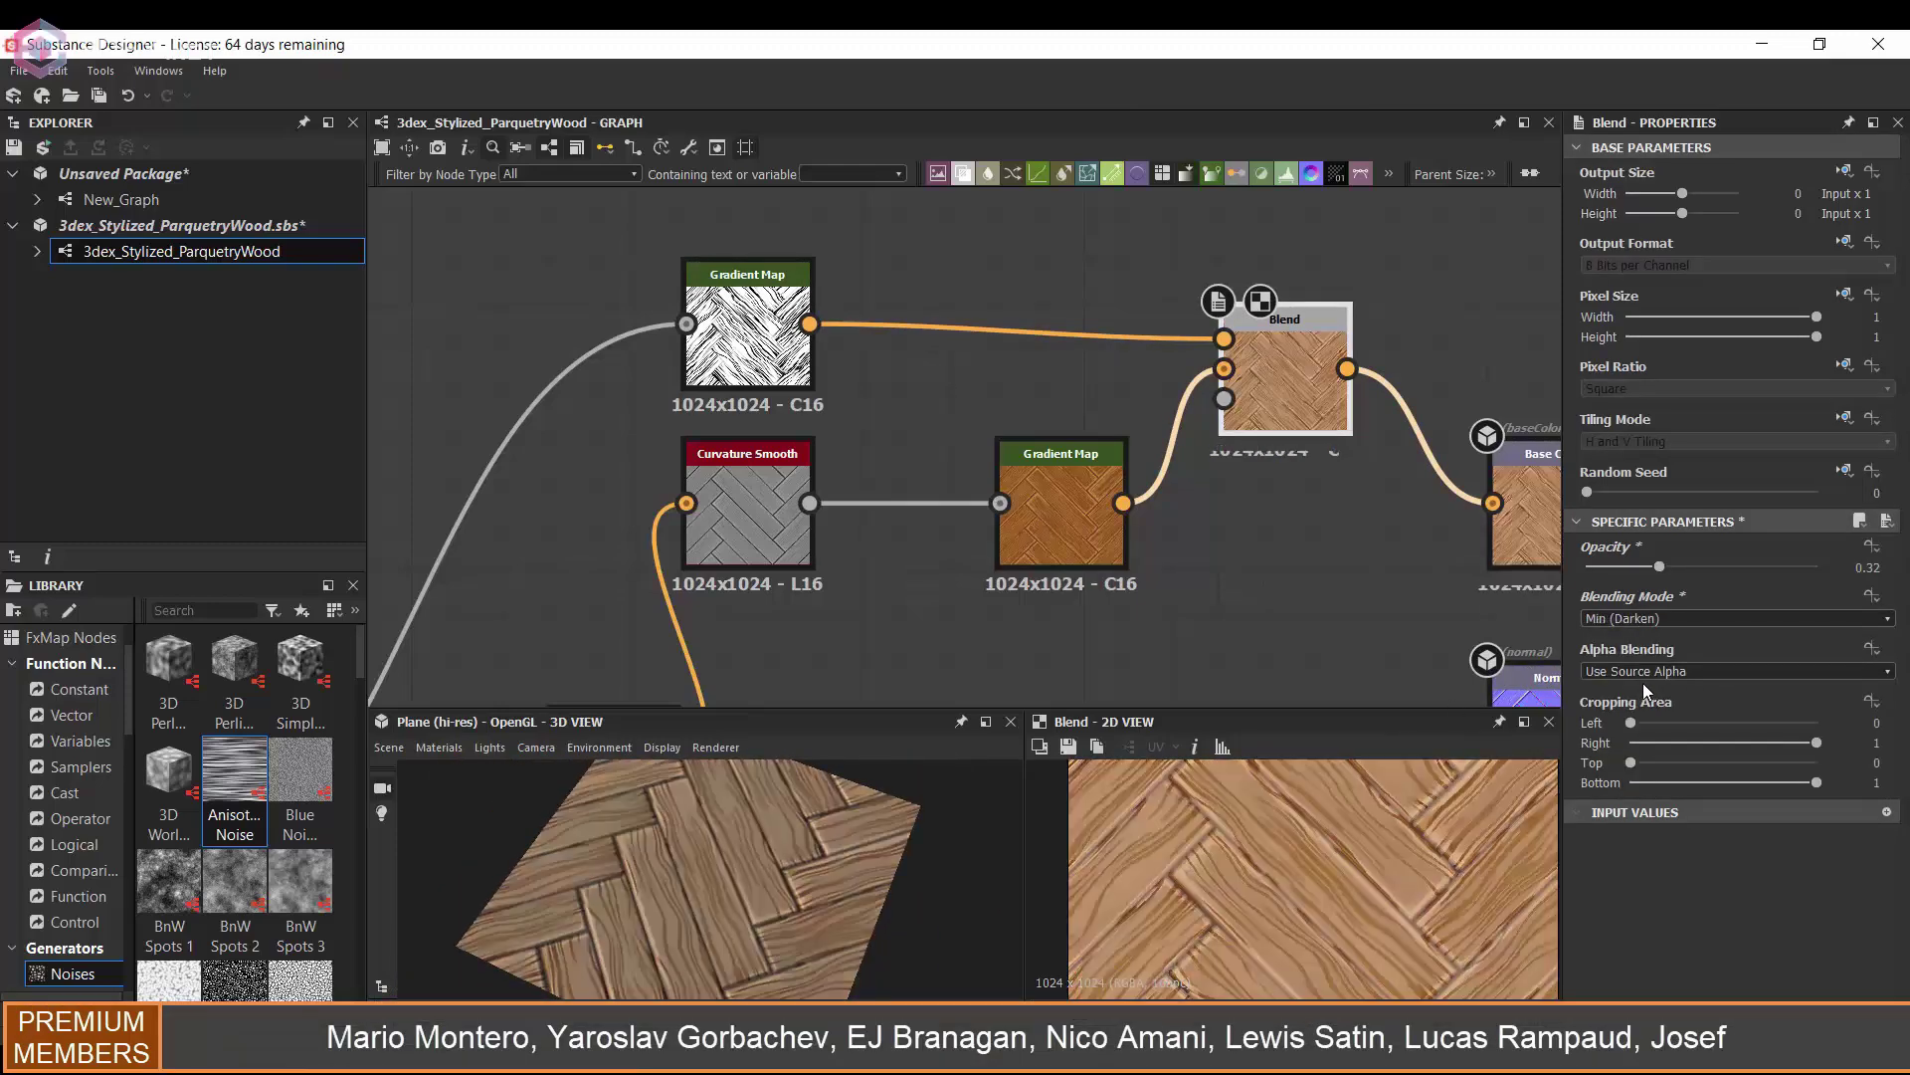
mouse_move(1660, 566)
left_mouse_down()
mouse_move(1540, 567)
mouse_move(1660, 574)
left_mouse_up()
scroll(1314, 901, "down", 4)
left_click_drag(846, 864, 778, 842)
left_click_drag(1659, 566, 1528, 554)
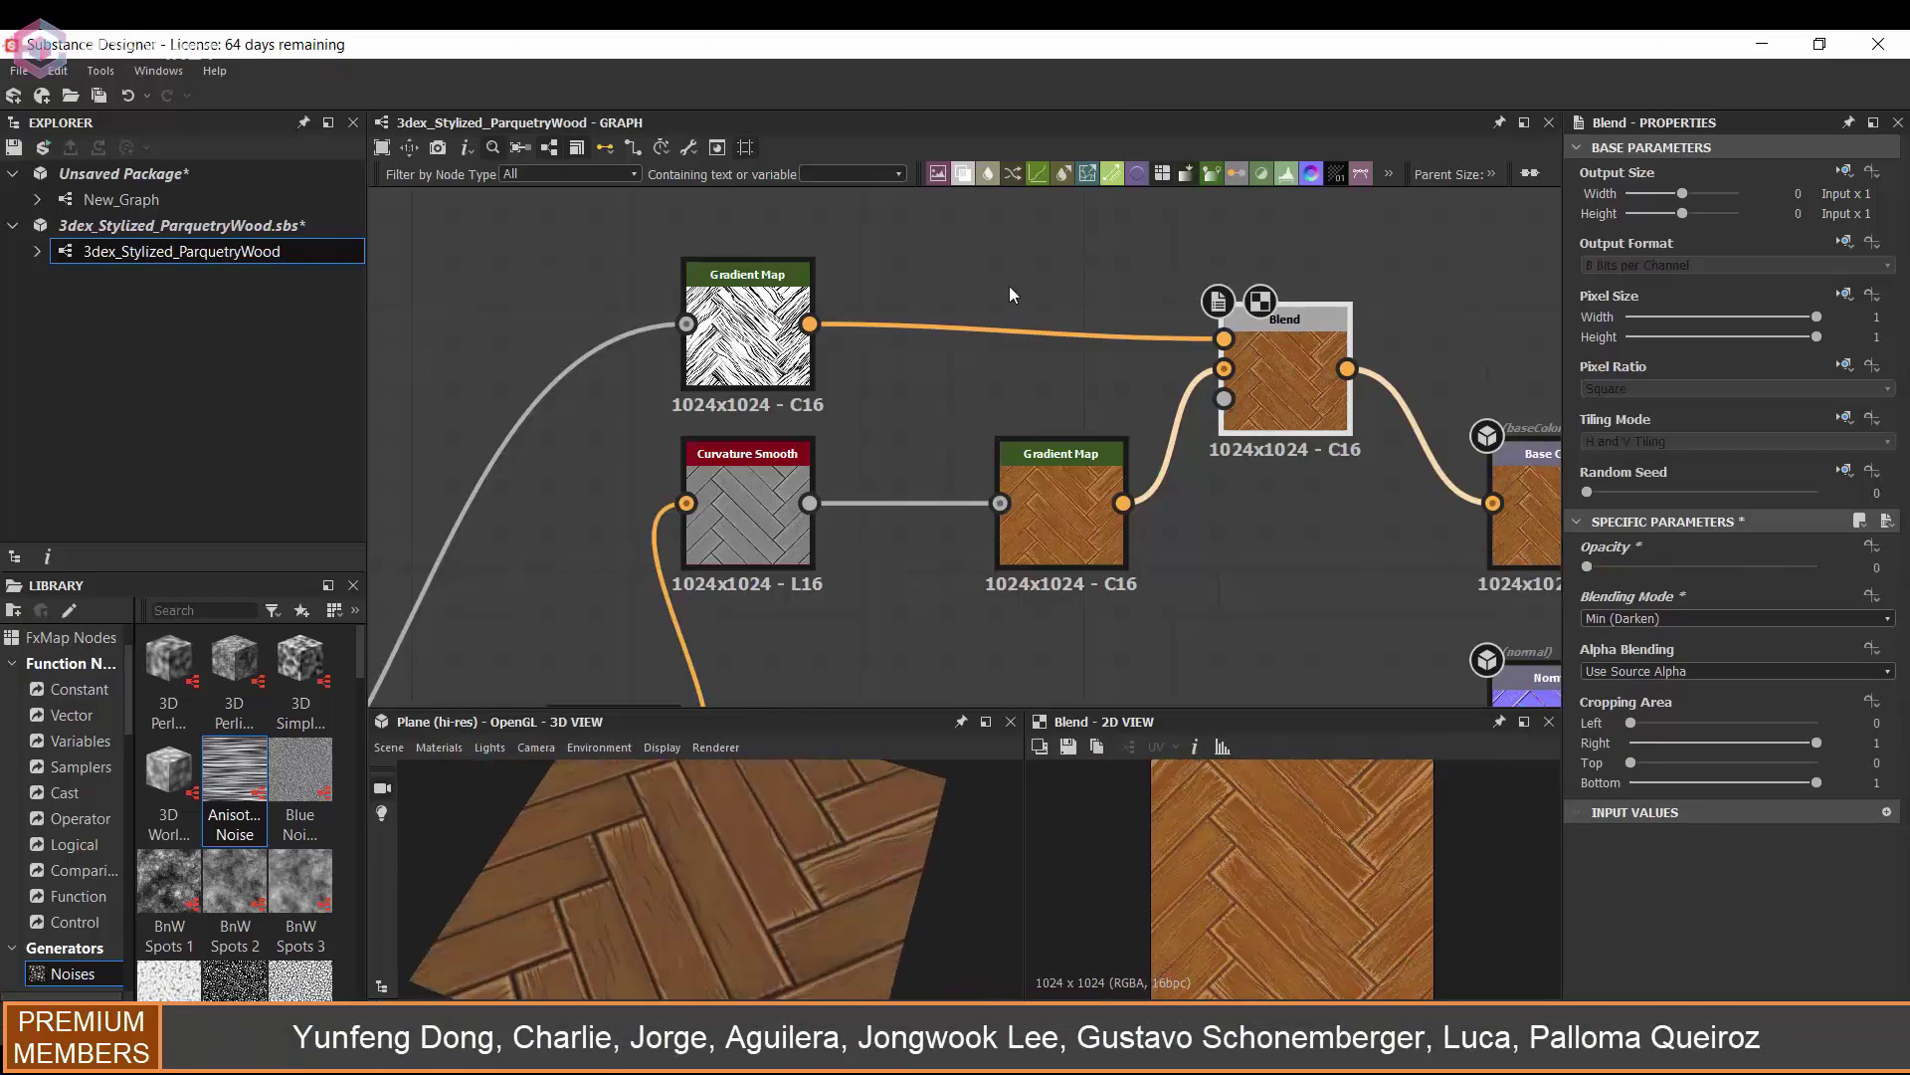
- Connect the base color Gradient Map directly to the Base Color output, and delete the Blend and the grain Gradient Map
left_click_drag(1123, 505, 1492, 505)
scroll(1244, 423, "down", 2)
key("Delete")
double_click(897, 360)
key("Delete")
- Adjust the opacity of the Multiply Blend feeding the final height Blend, trying 0 before raising it again
scroll(896, 398, "down", 4)
middle_click_drag(867, 538, 1126, 442)
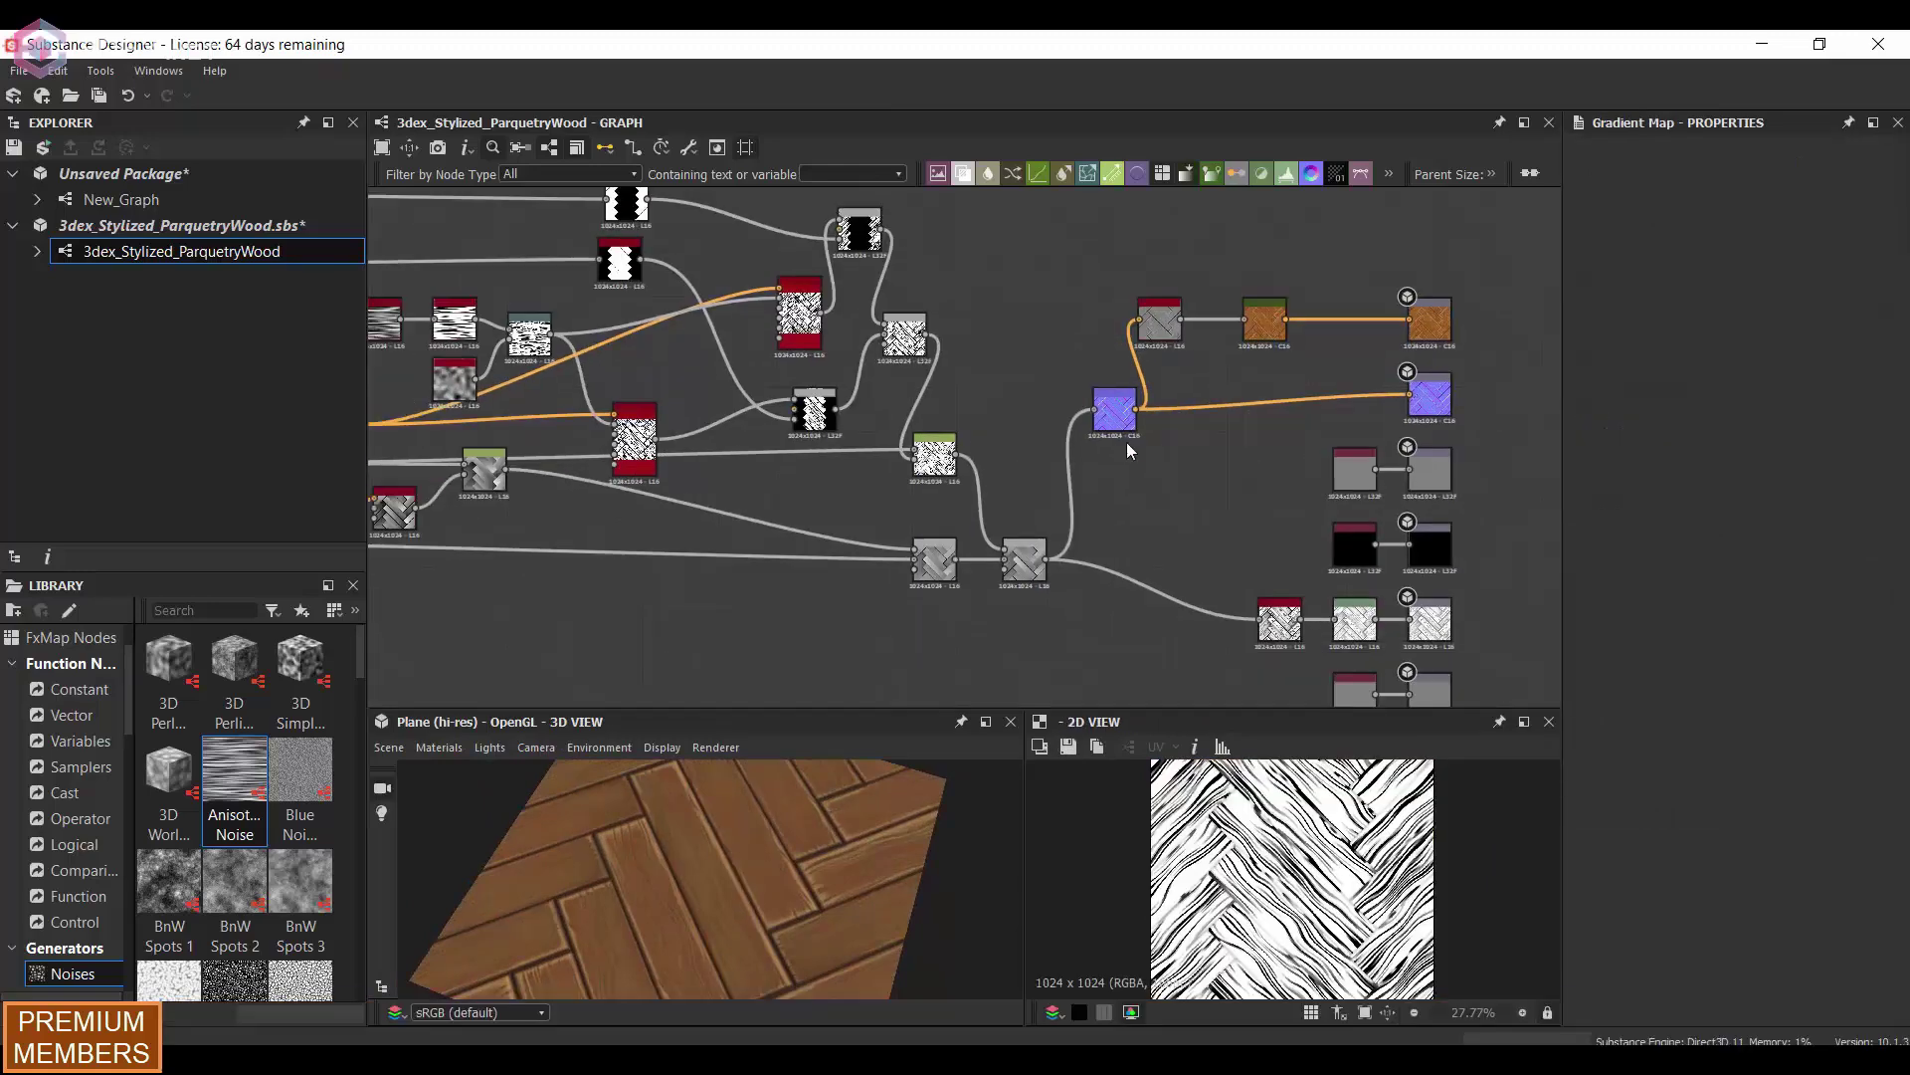
scroll(1050, 542, "up", 2)
double_click(1018, 563)
middle_click_drag(855, 418, 986, 431)
scroll(1144, 597, "up", 2)
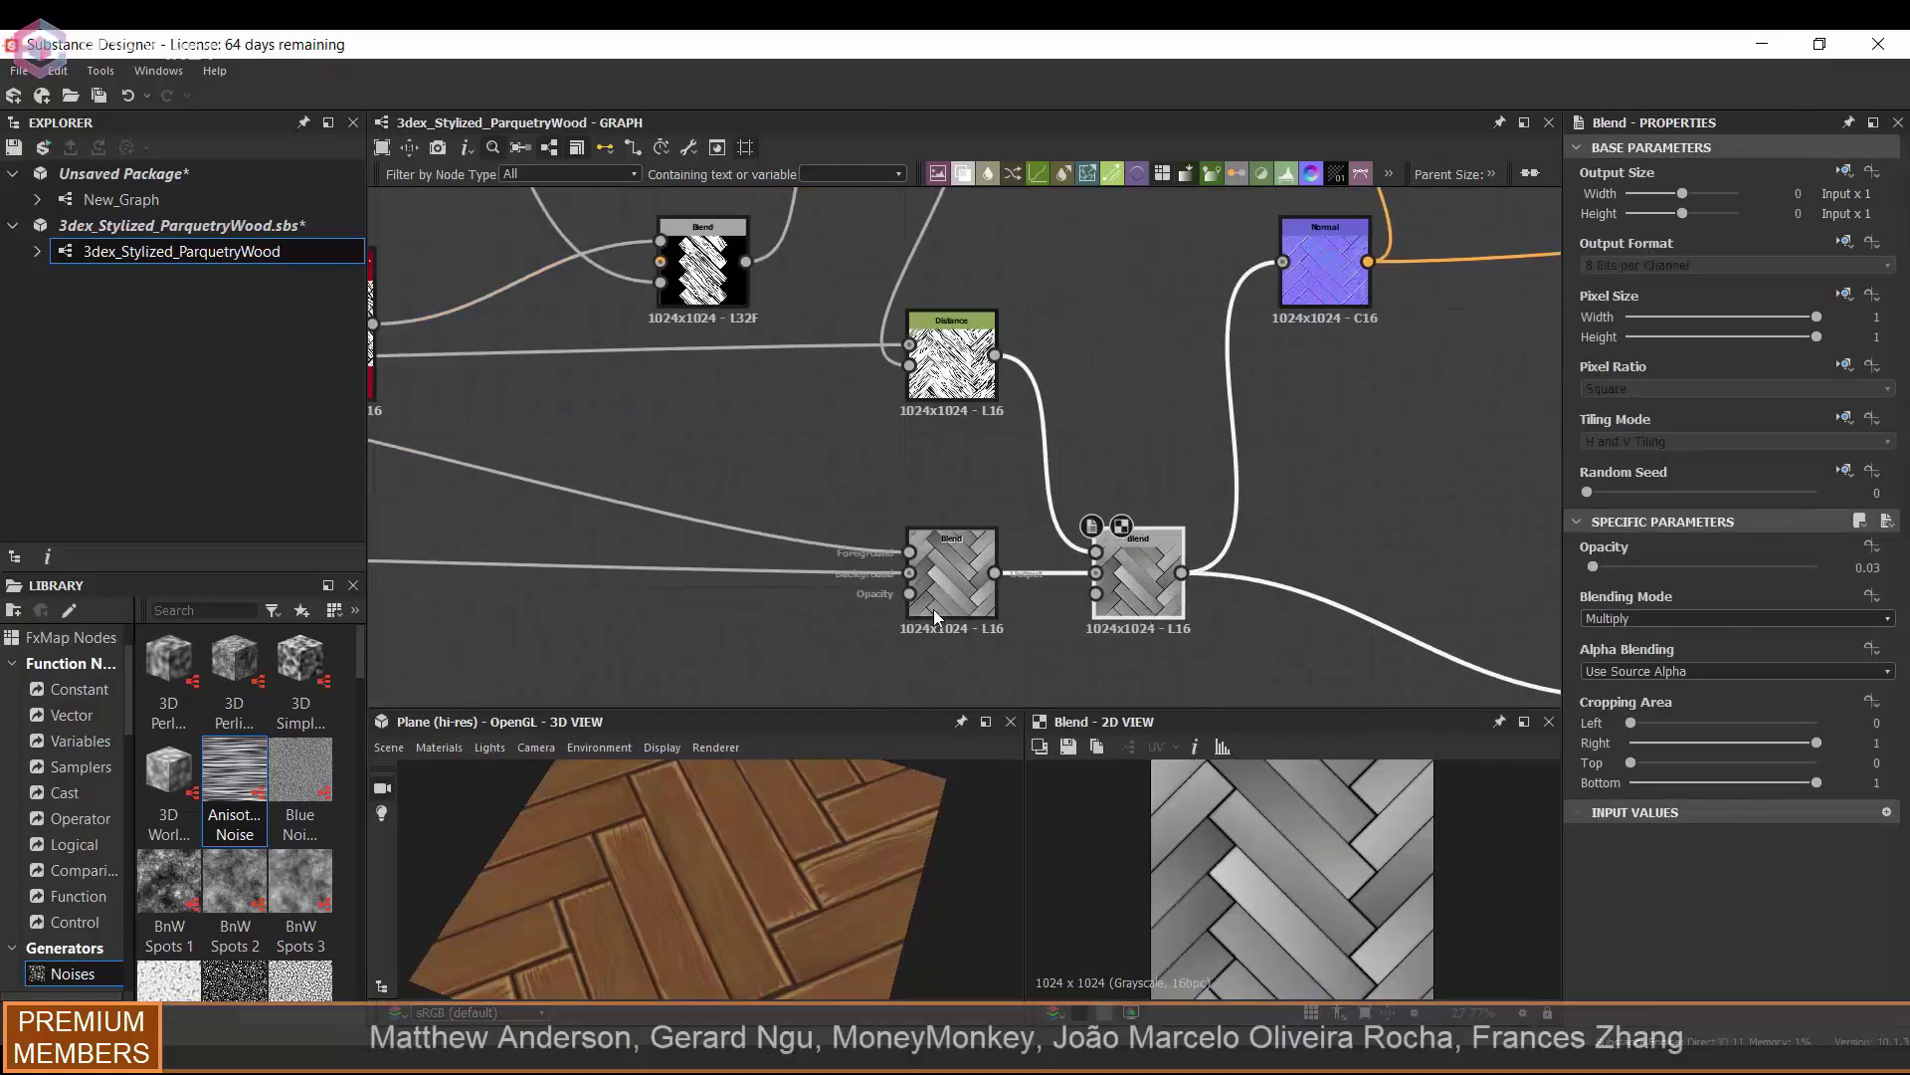
left_click(952, 585)
left_click_drag(1754, 575, 1398, 555)
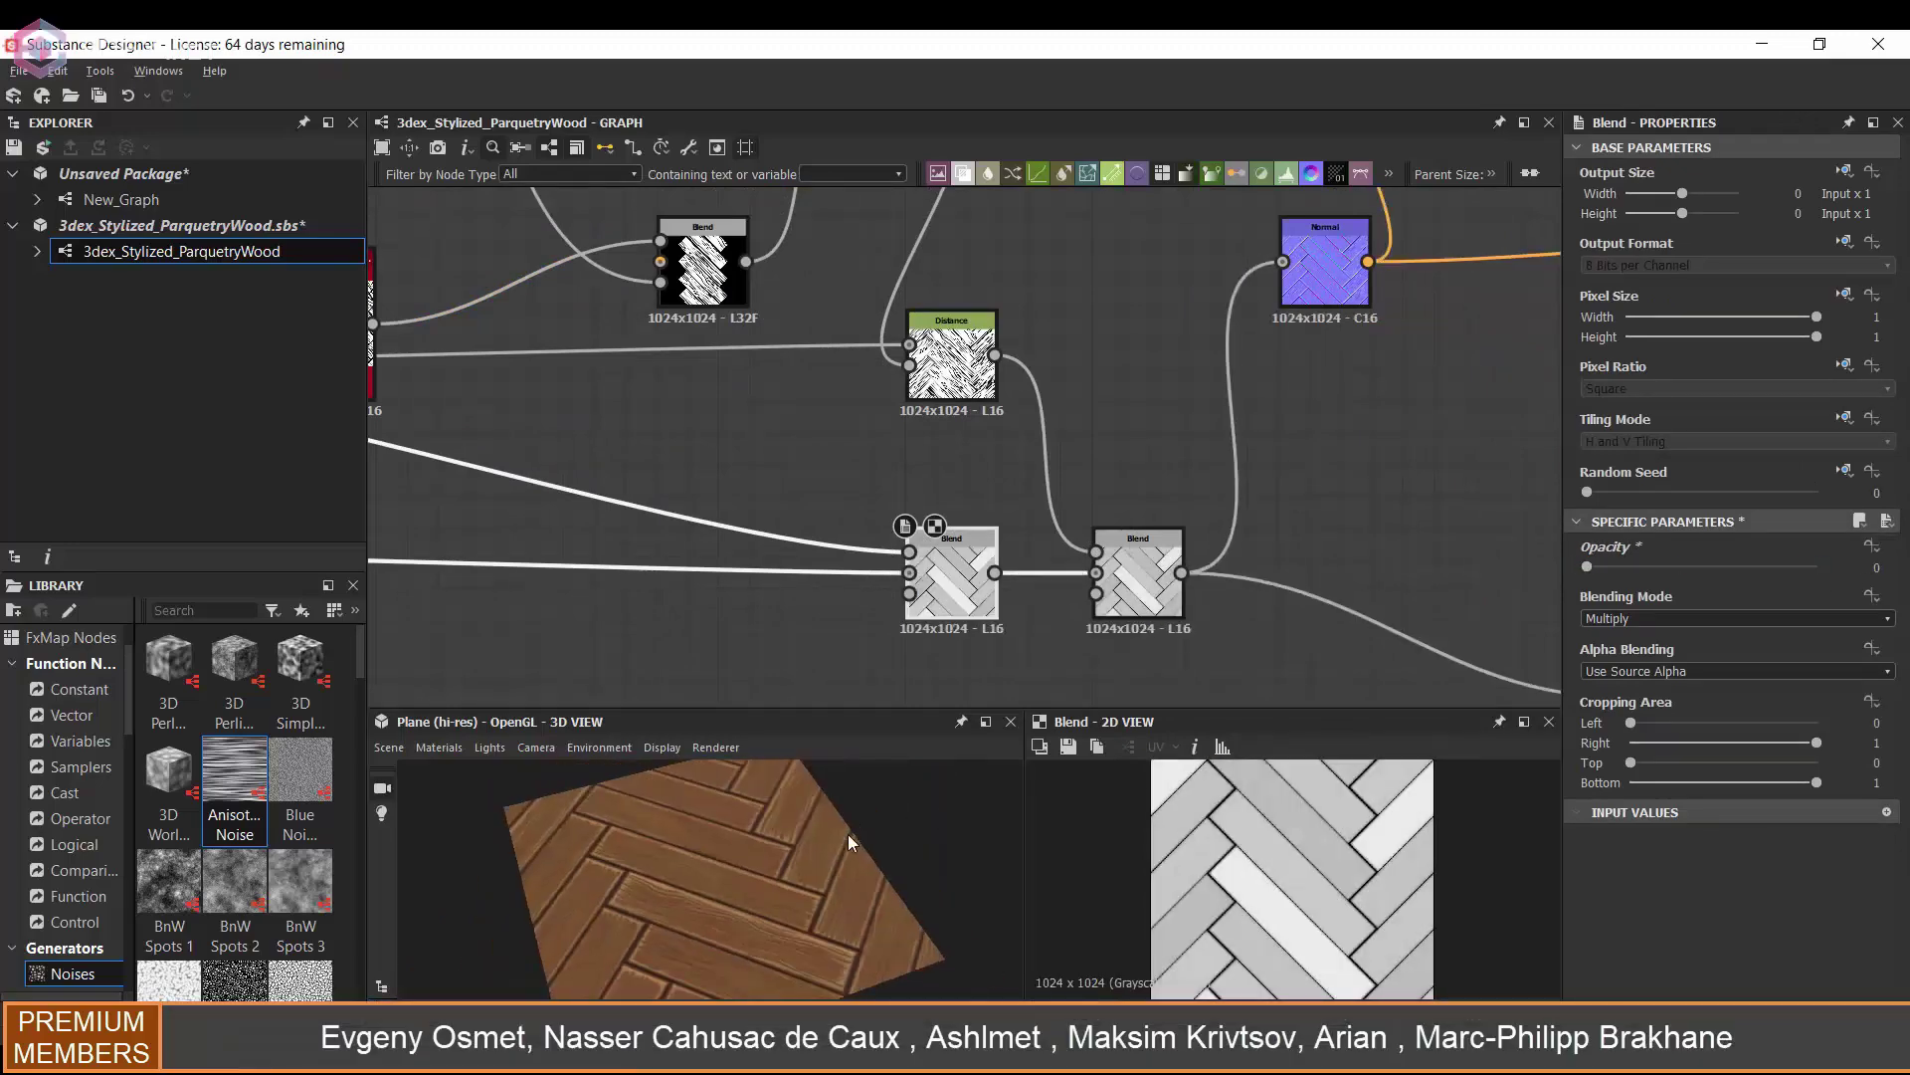
left_click_drag(1632, 572, 1734, 570)
left_click_drag(996, 810, 881, 821)
- Open the base color Gradient Map in the Gradient Editor
middle_click_drag(1249, 458, 807, 607)
scroll(807, 607, "down", 2)
double_click(1085, 360)
scroll(1082, 376, "up", 3)
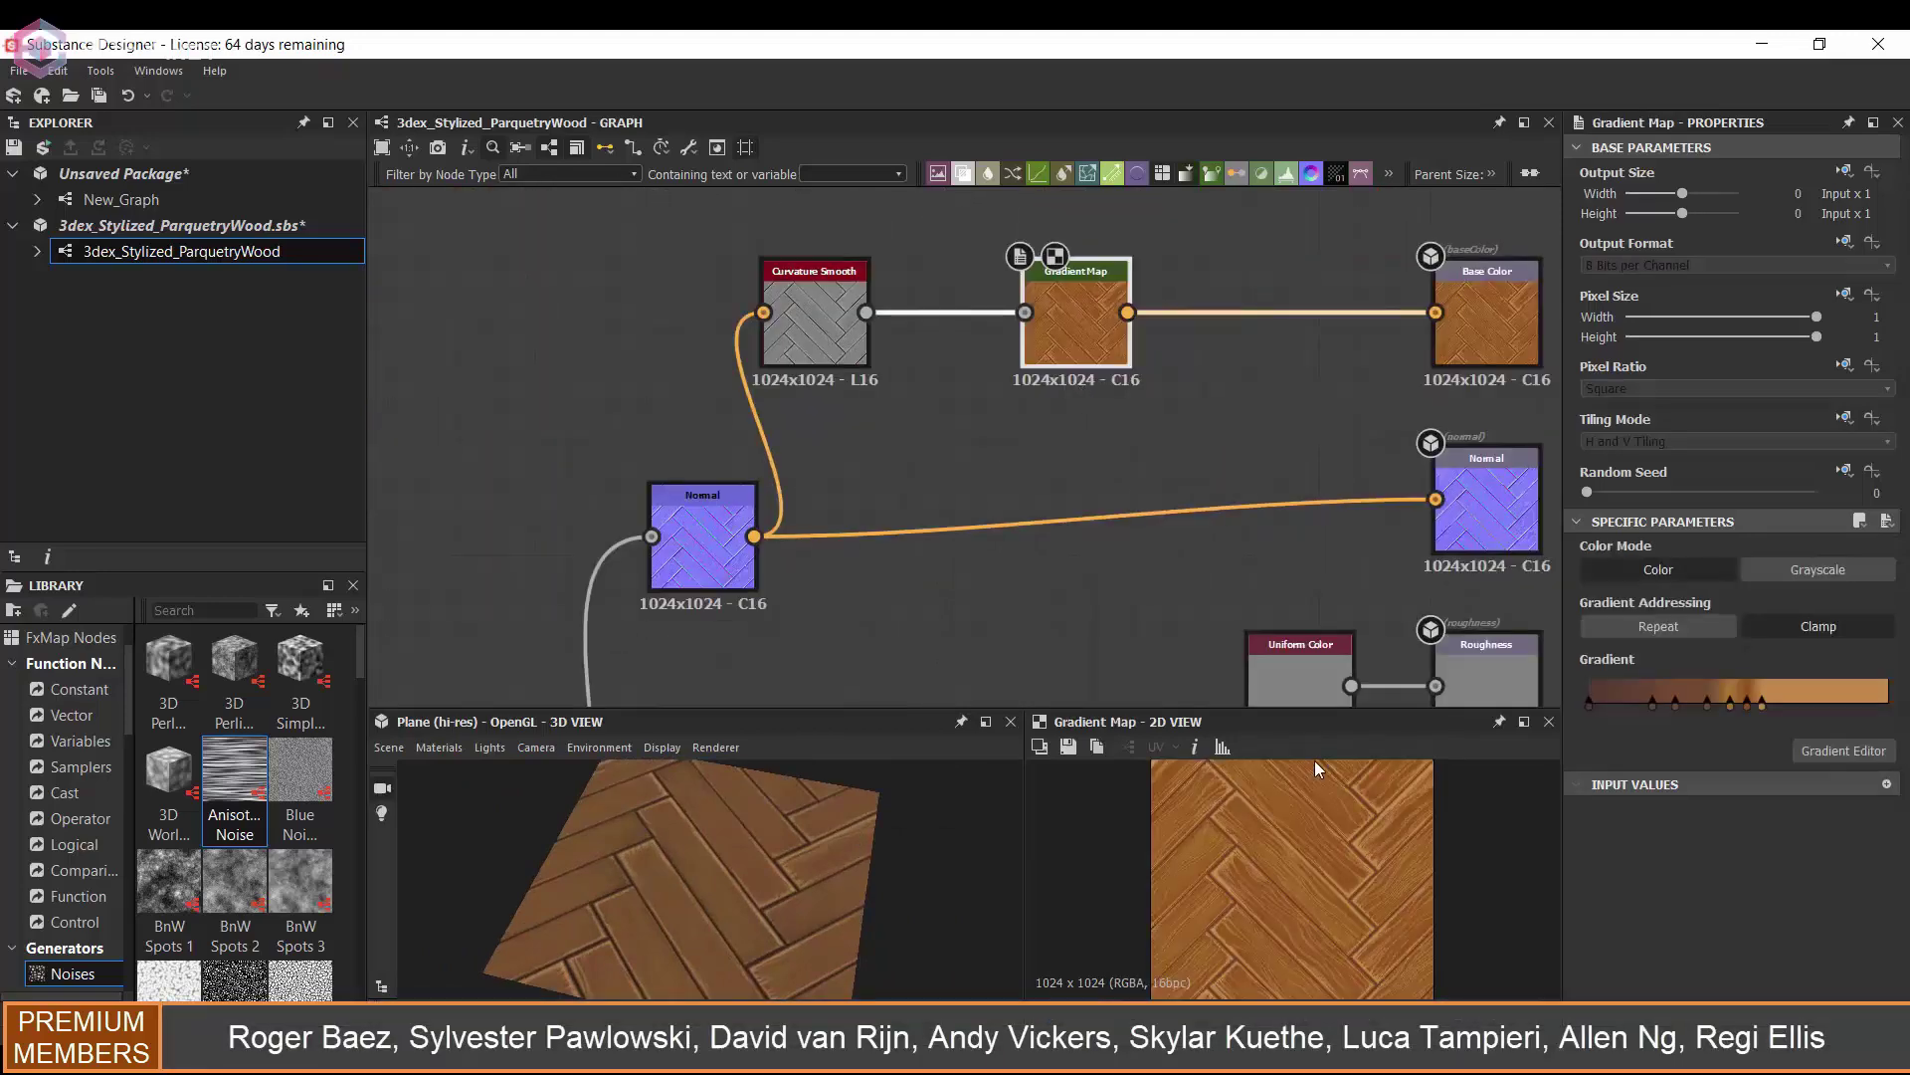
scroll(1314, 786, "up", 5)
left_click(1843, 750)
- Try recolouring the gradient key at 0.474 to the darker brown #6b3f0d, and undo it
left_click(893, 289)
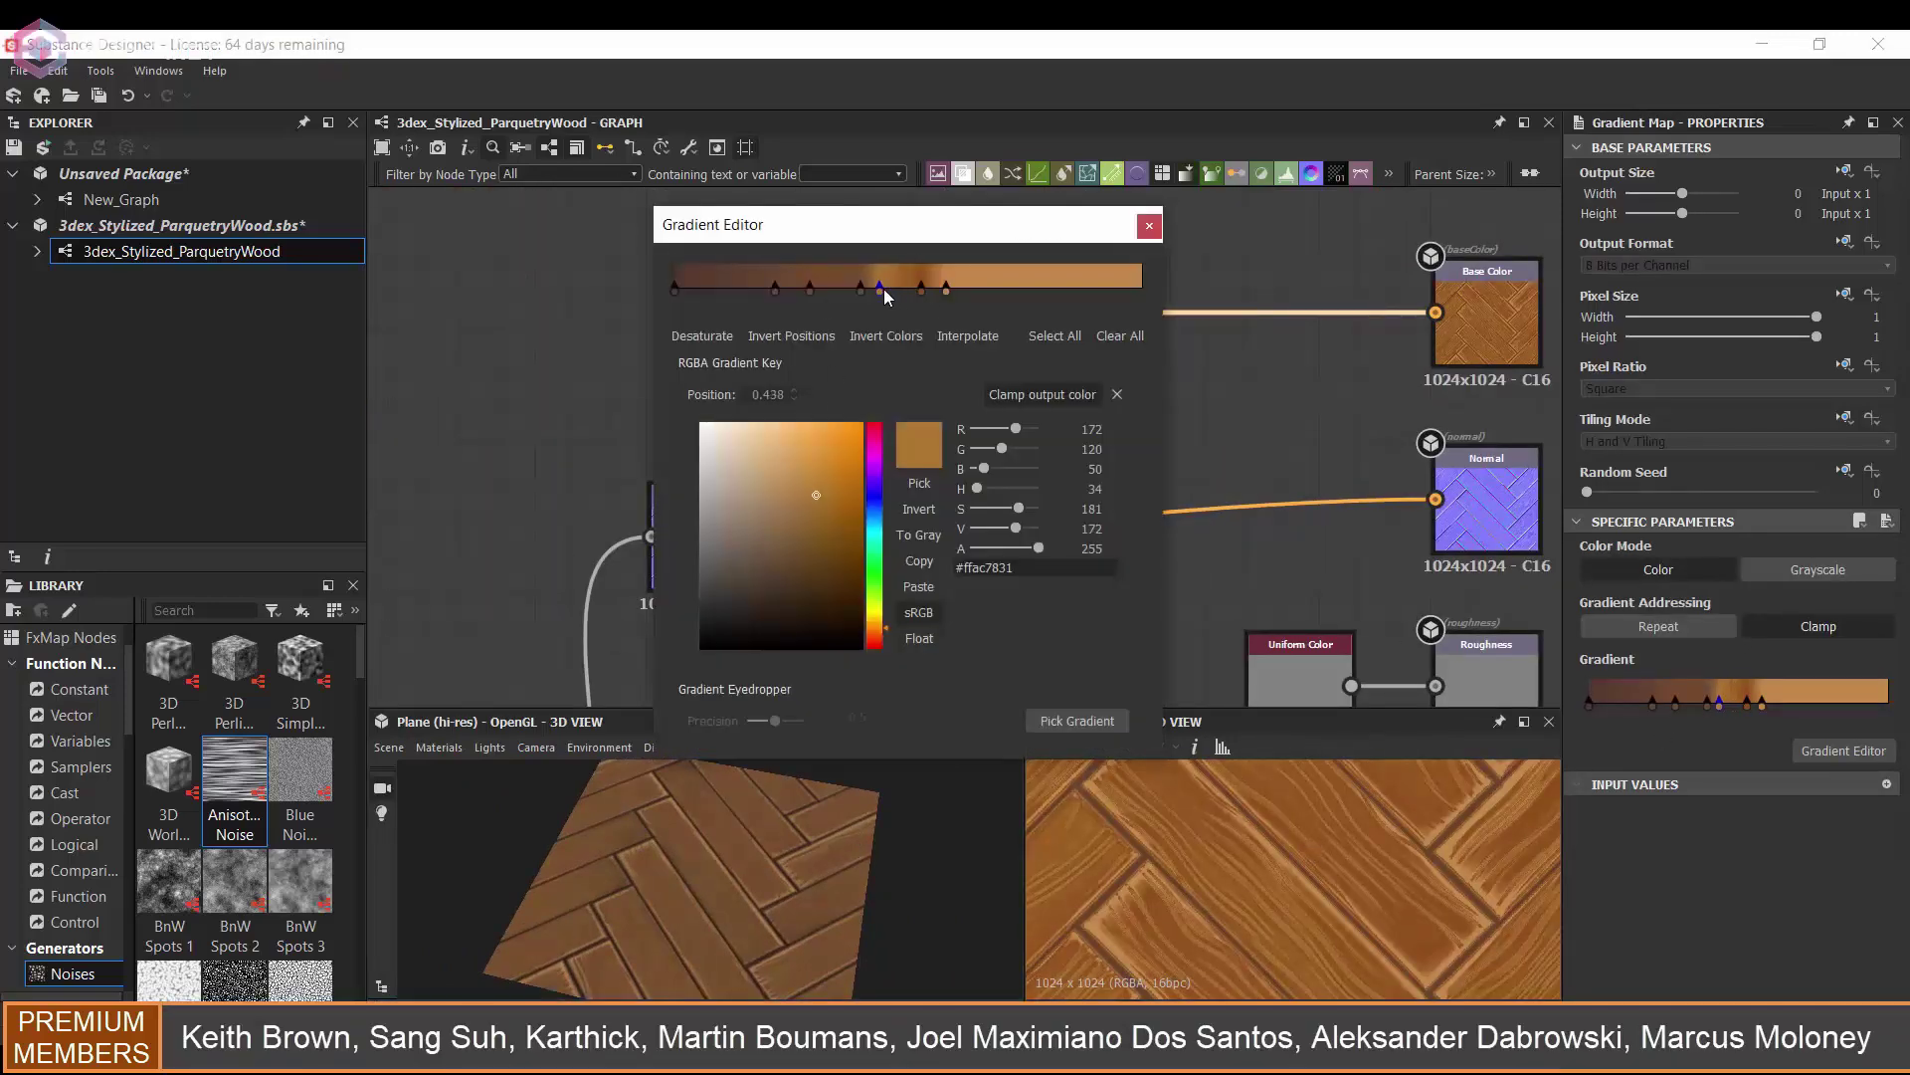
left_click(883, 288)
left_click_drag(825, 537, 841, 564)
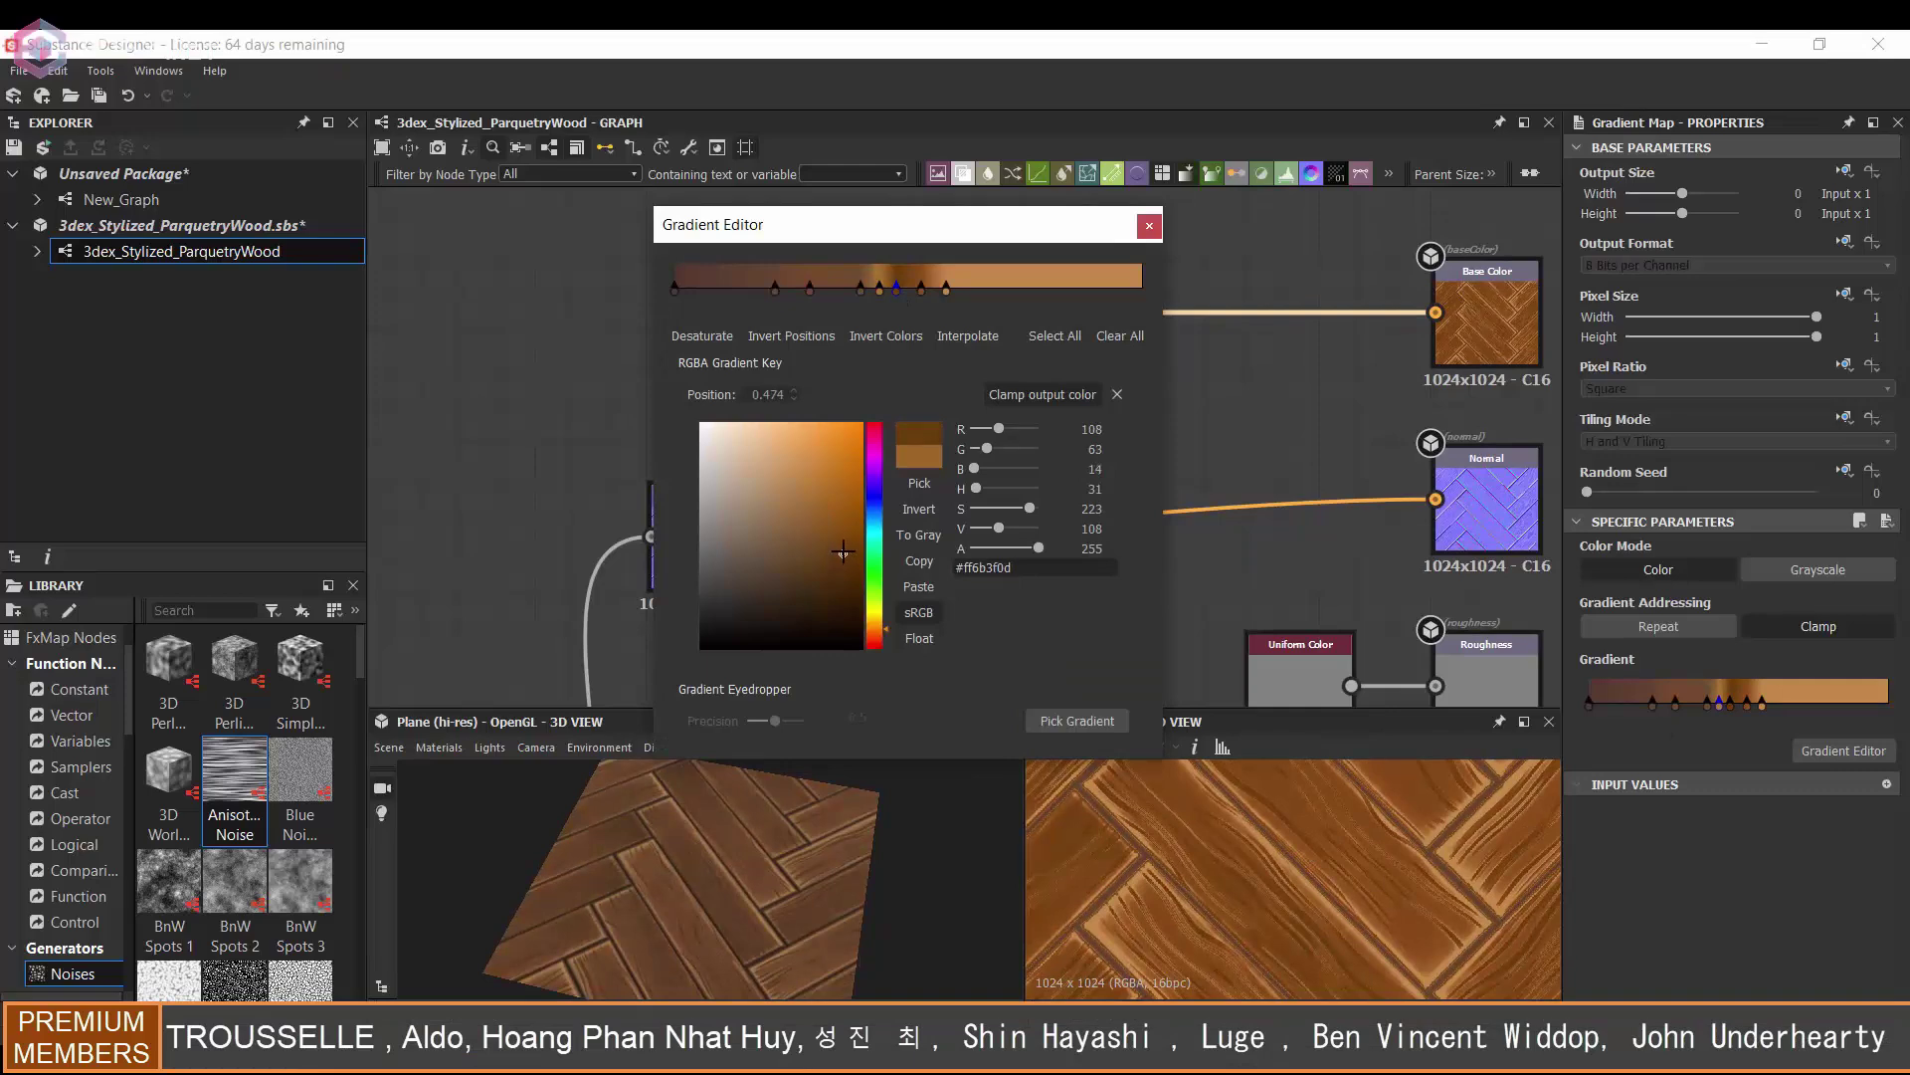
key("ctrl+z")
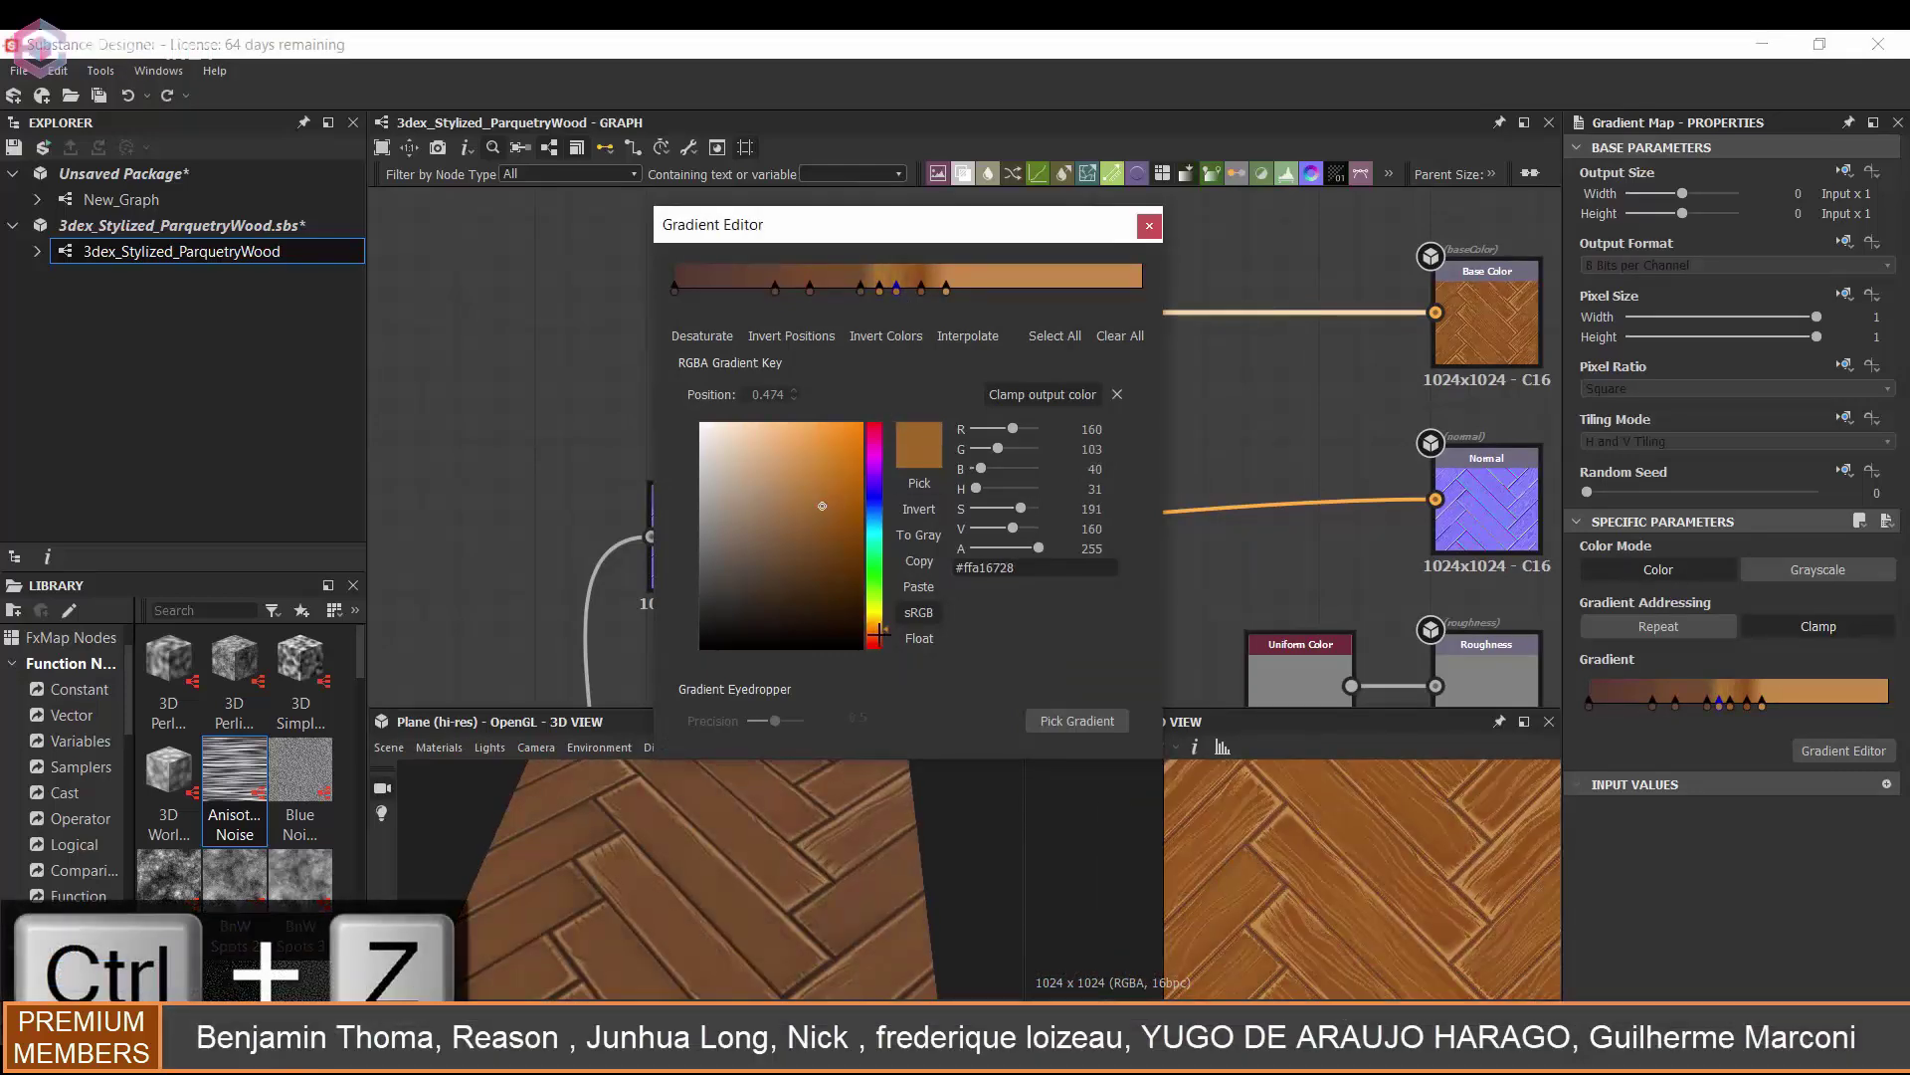
left_click_drag(879, 634, 874, 629)
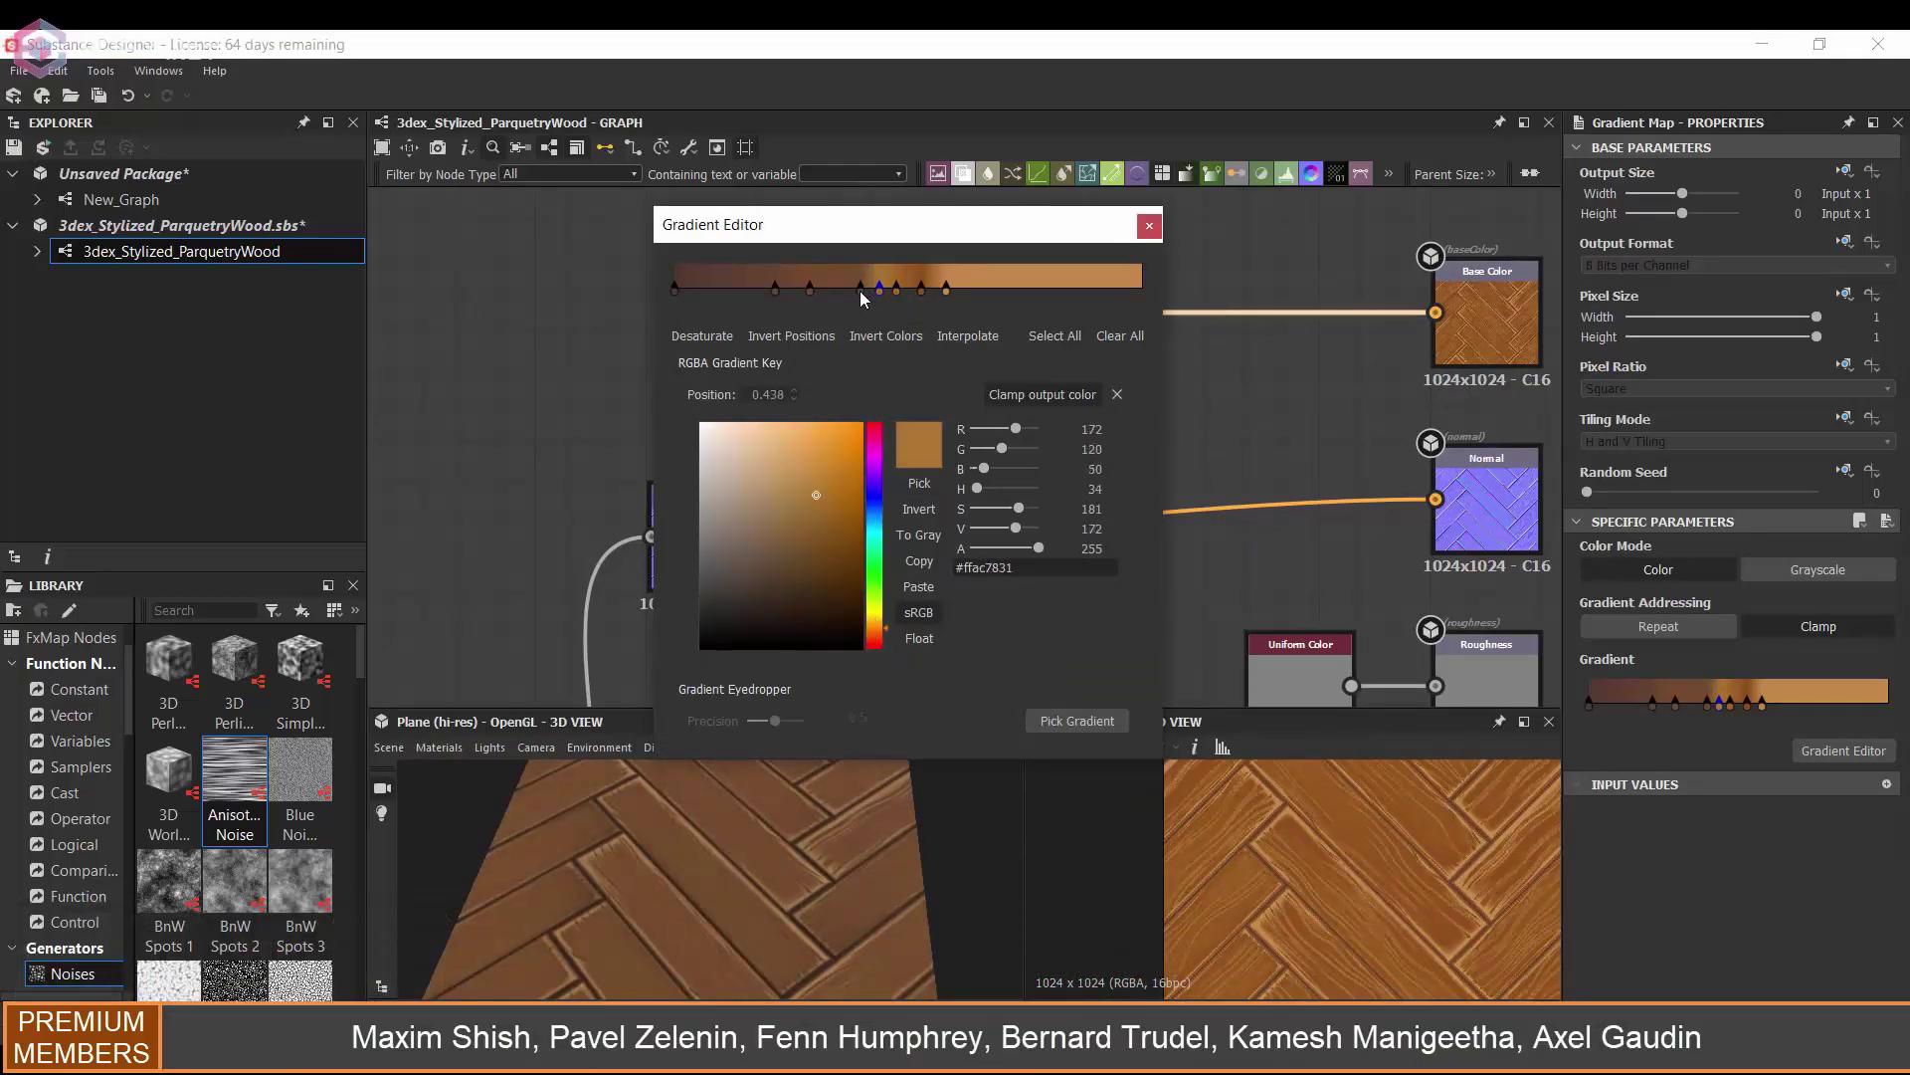
- Move the key at 0.438 and its dark neighbour toward the gradient's dark end, undoing the last move of the 0.474 key
left_click_drag(879, 288, 860, 290)
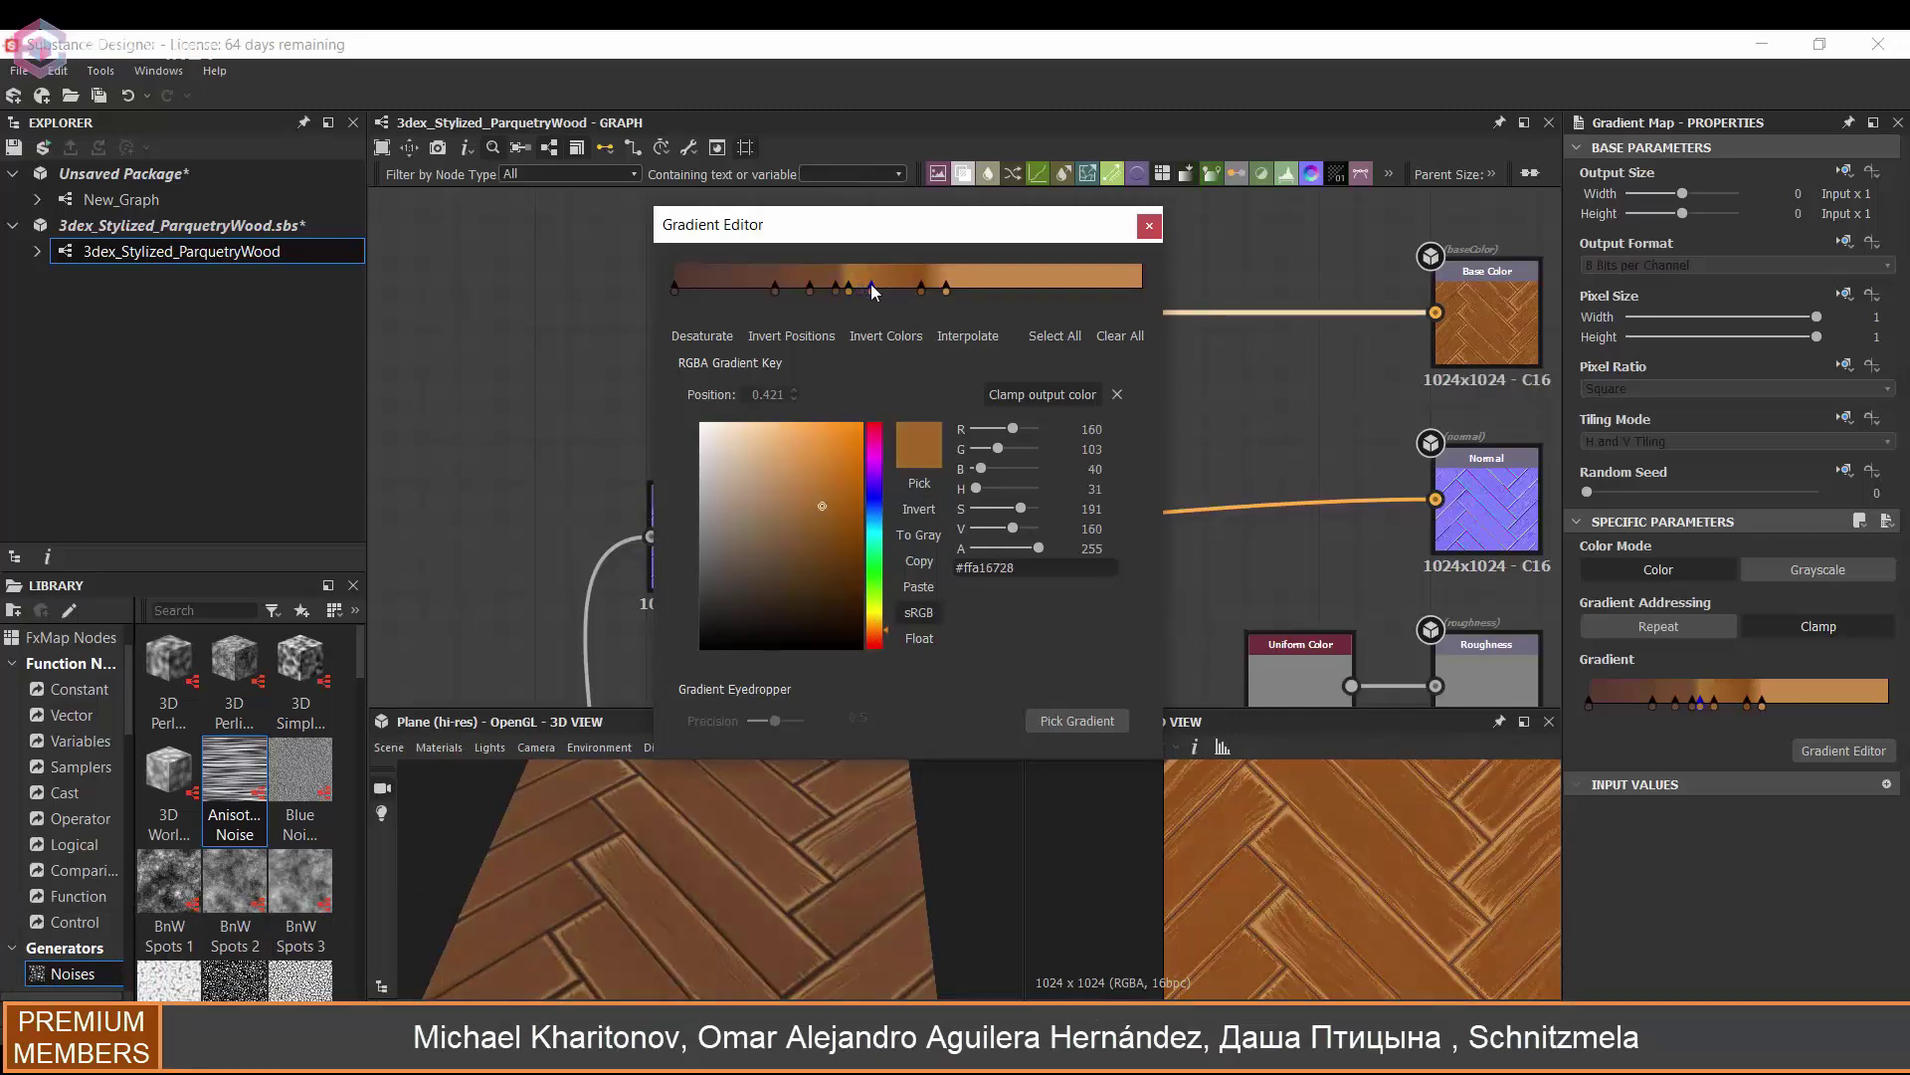
left_click_drag(741, 876, 786, 872)
scroll(1364, 864, "down", 3)
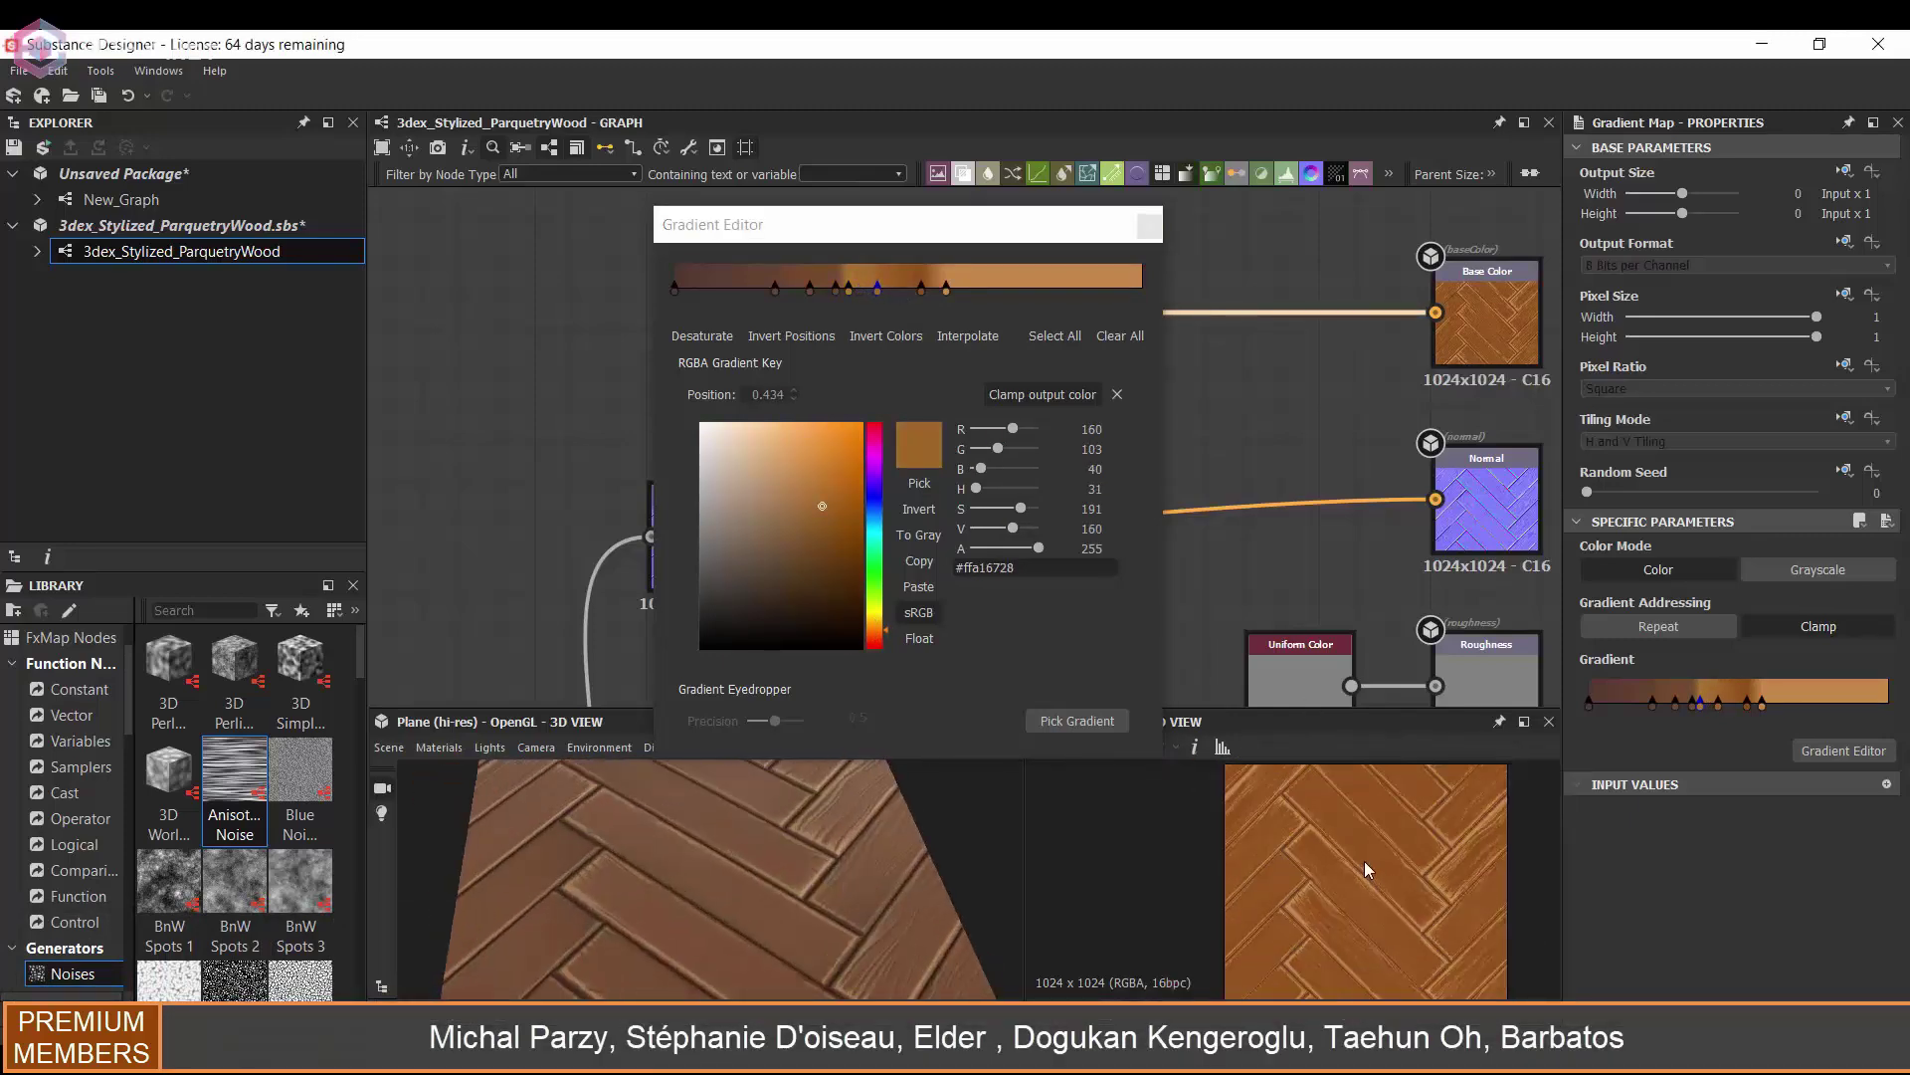
scroll(1368, 860, "up", 3)
key("ctrl+z")
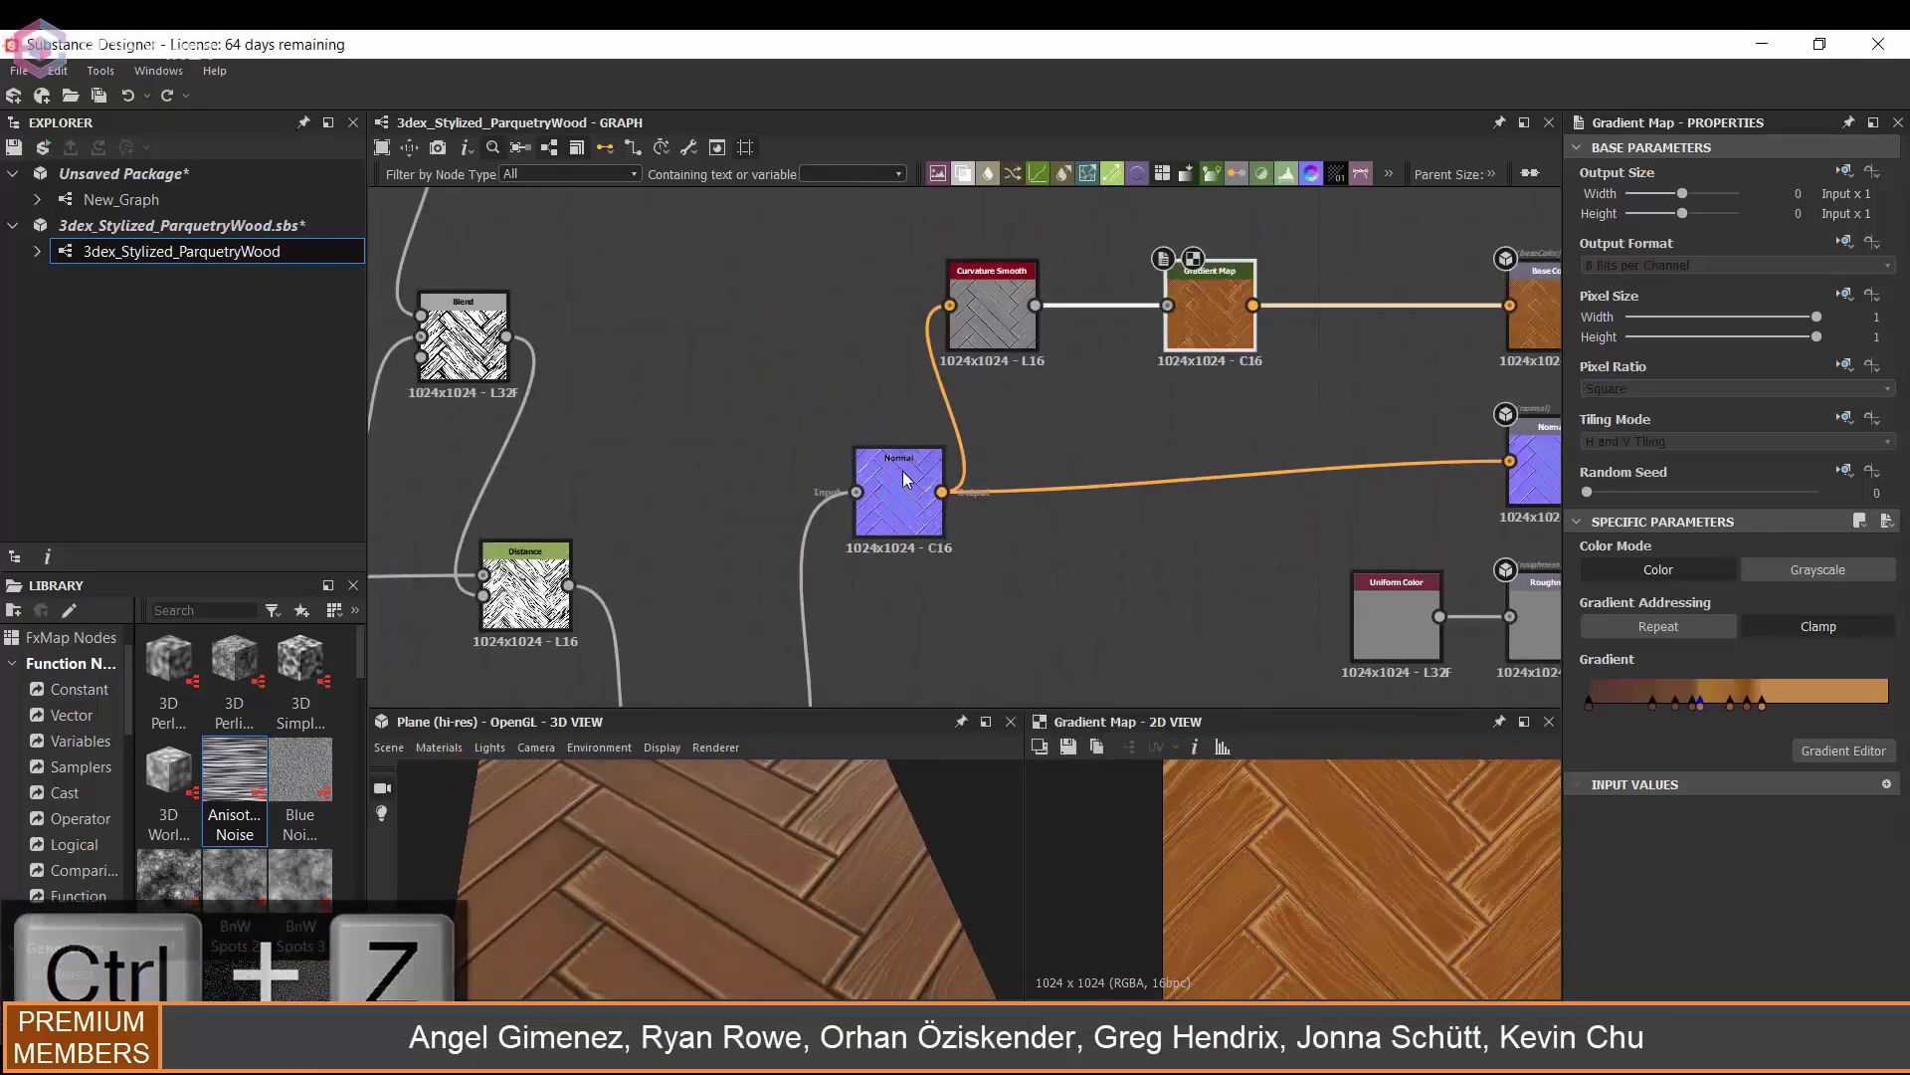
- Try feeding the Curvature Smooth node from a duplicated Normal node at intensity 10.34, and remove the duplicate
left_click(899, 492)
key("ctrl+d")
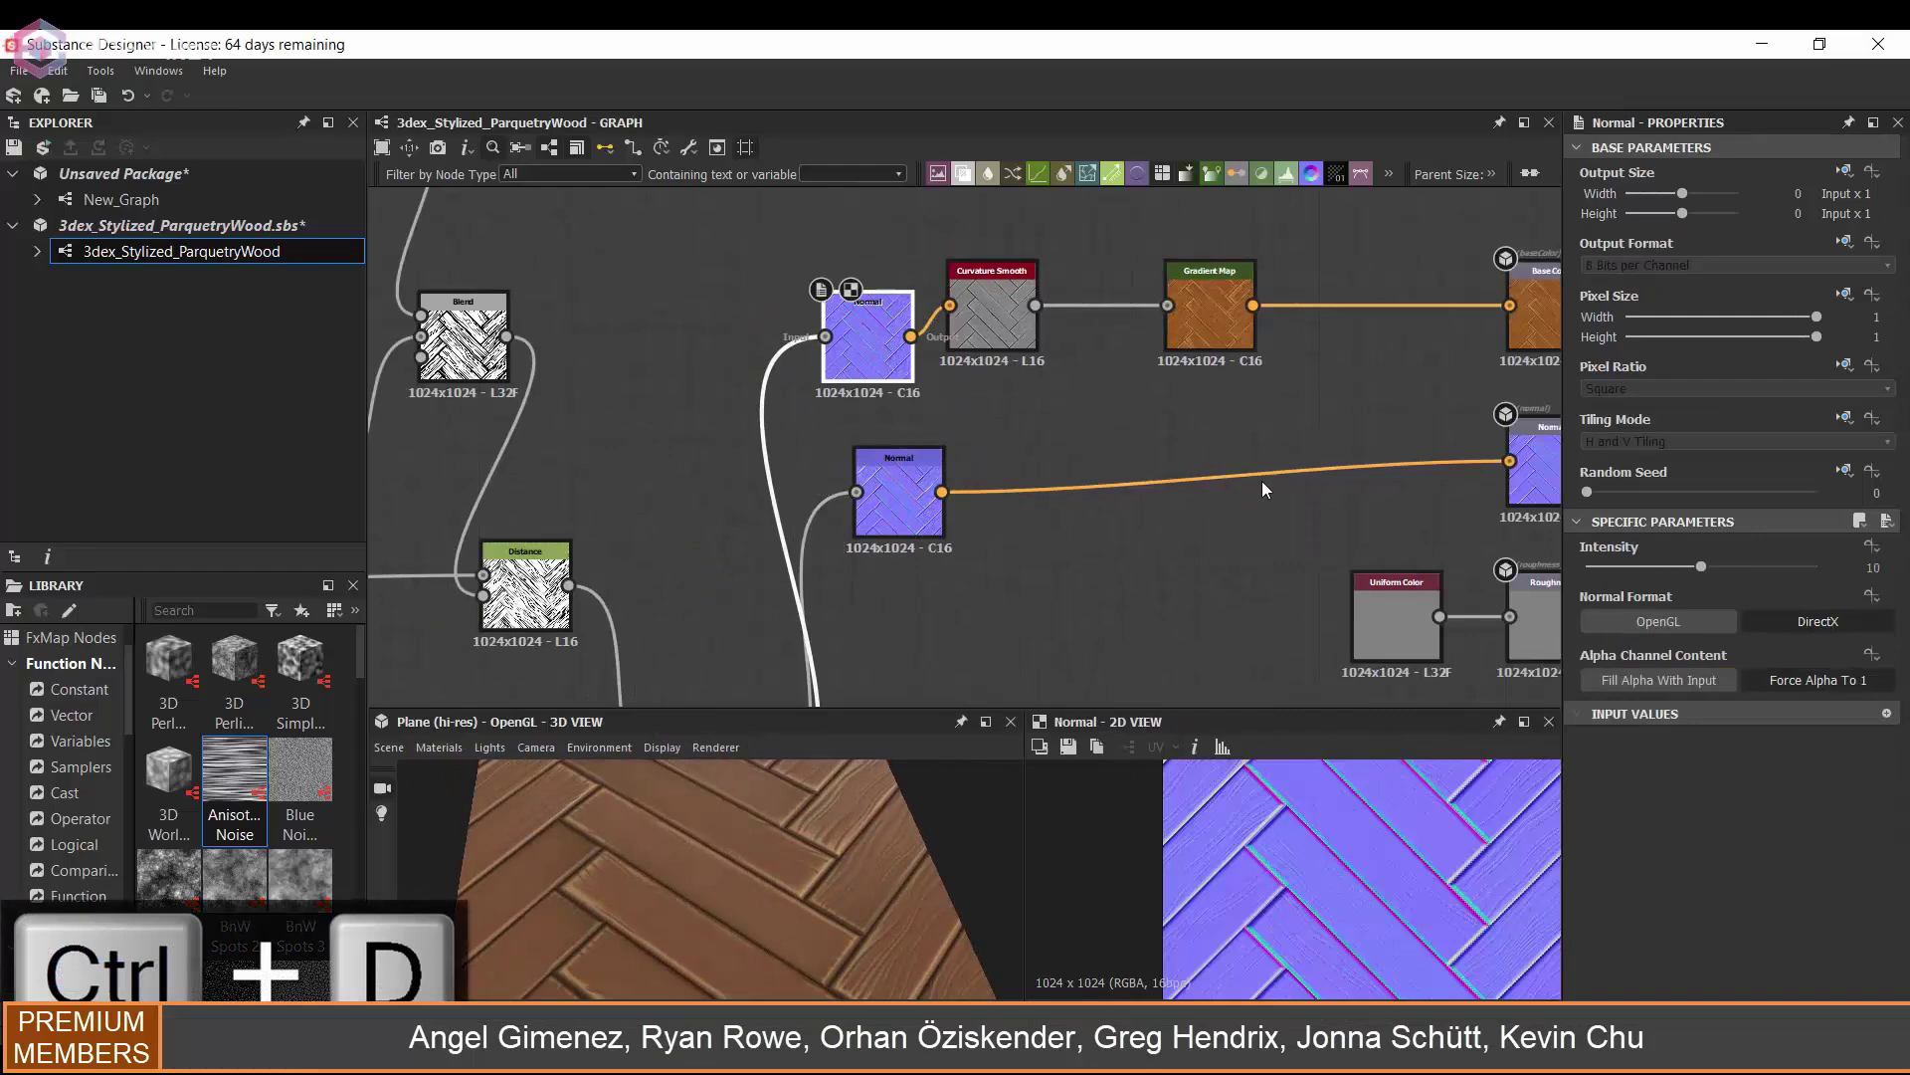
left_click_drag(868, 343, 868, 312)
double_click(1203, 309)
left_click(870, 313)
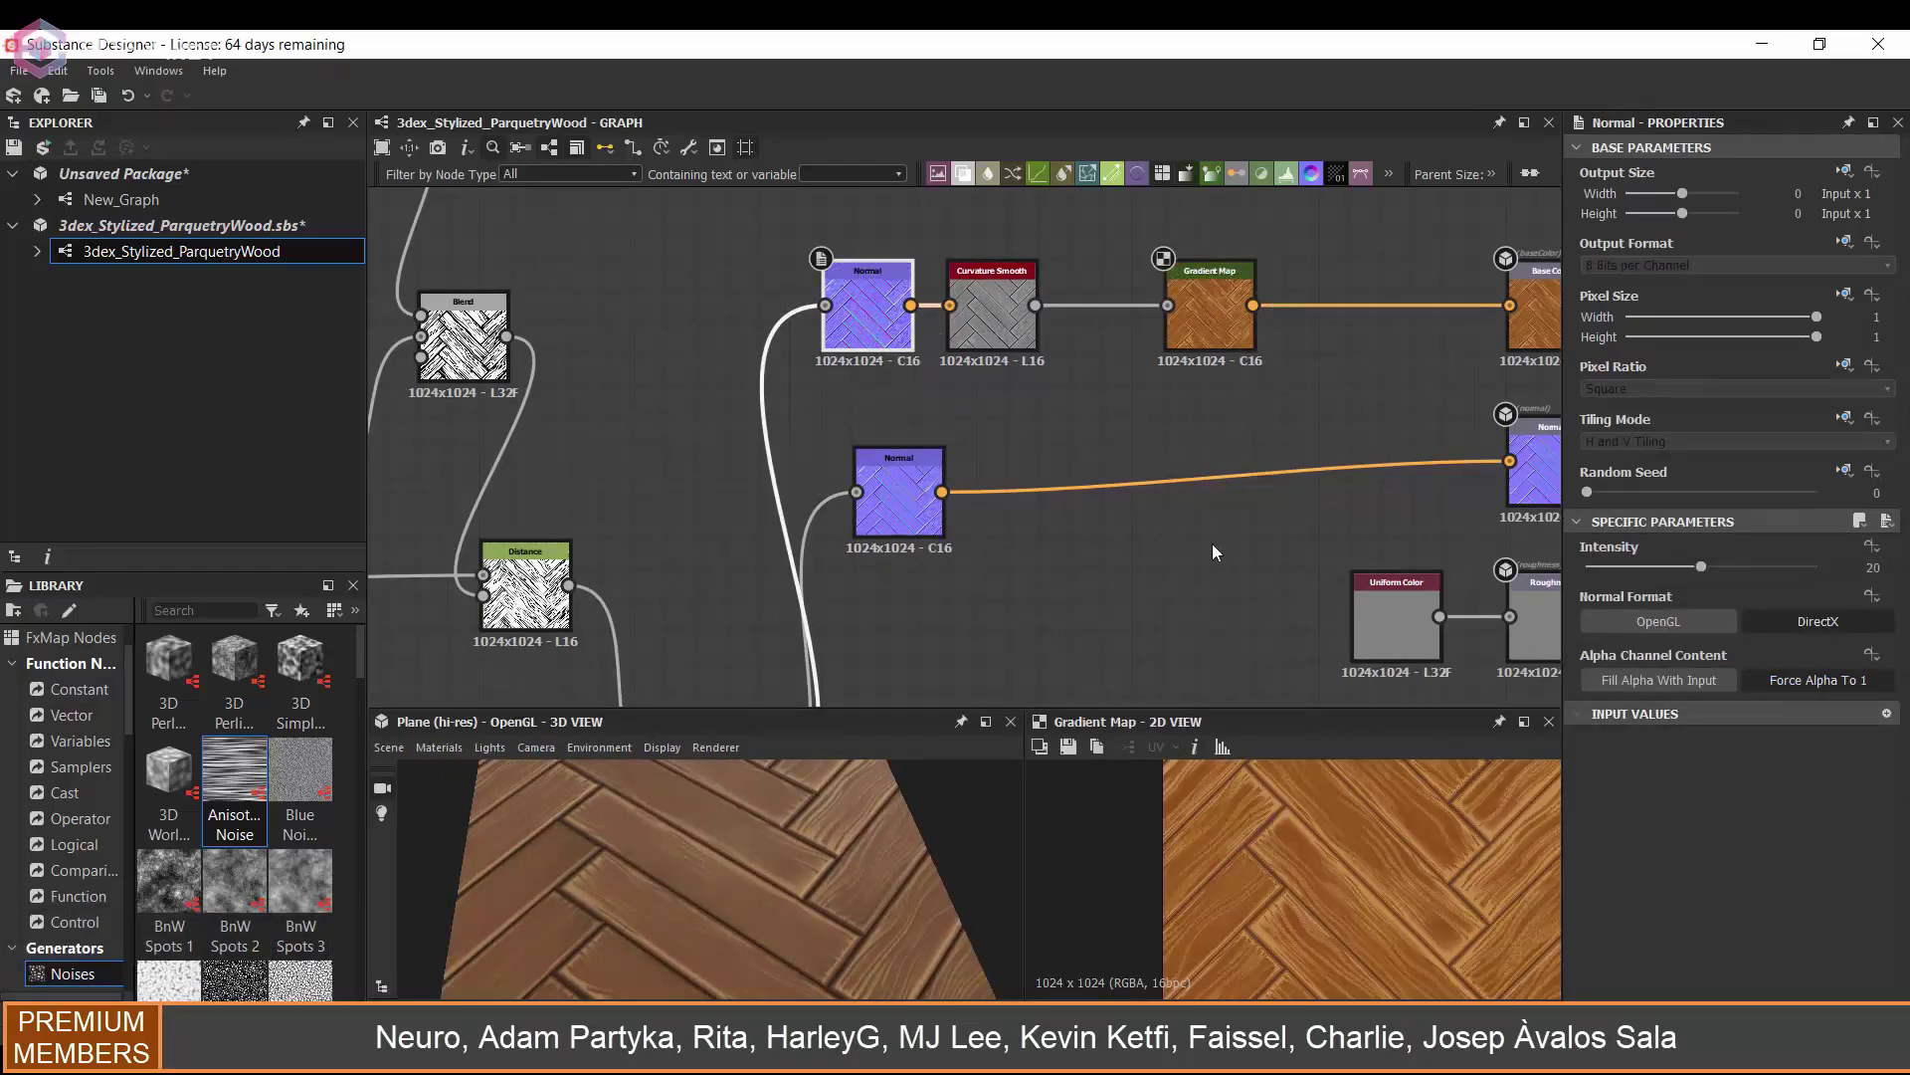
left_click_drag(1702, 568, 1645, 576)
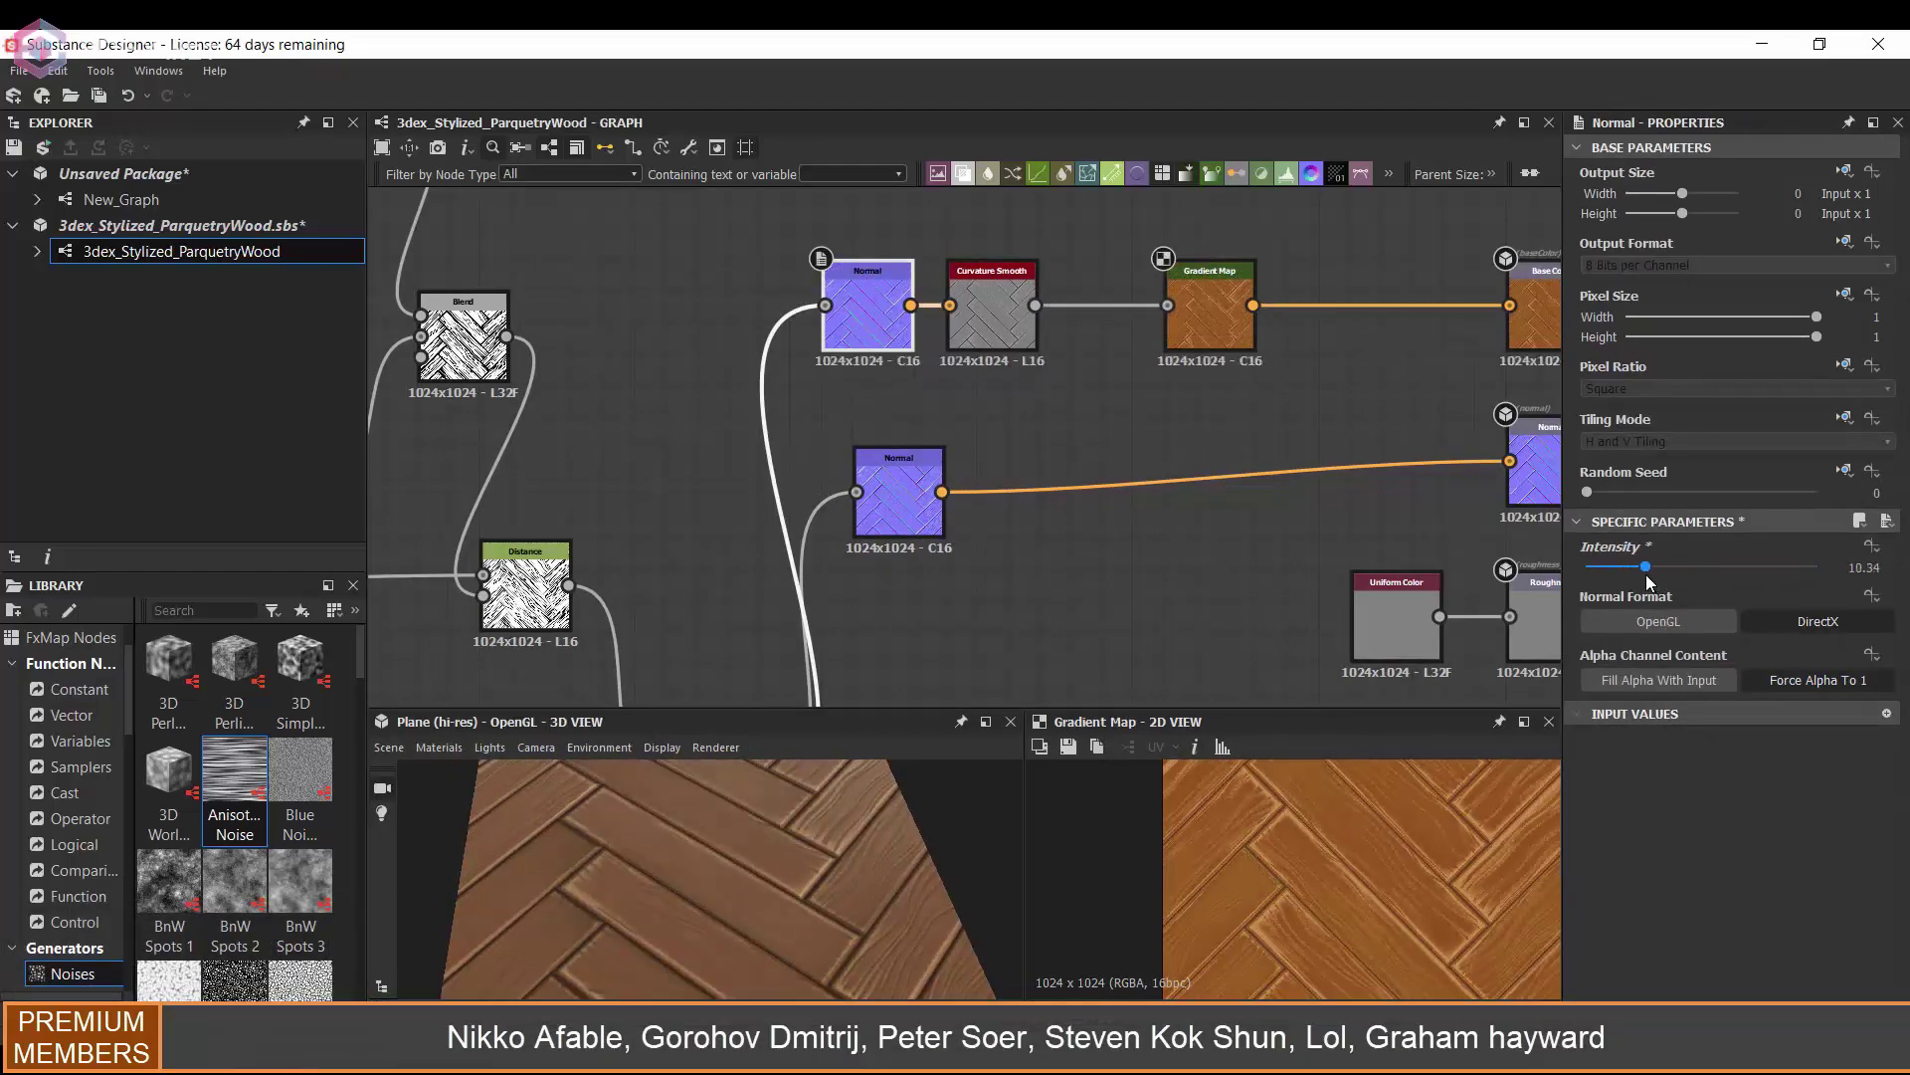
left_click_drag(943, 492, 950, 305)
key("Delete")
- Add a Histogram Range node below the final height Blend and feed it from that Blend
scroll(891, 346, "down", 5)
middle_click_drag(891, 567, 1037, 479)
double_click(951, 479)
scroll(1045, 482, "down", 3)
scroll(1095, 582, "up", 4)
left_click(1003, 573)
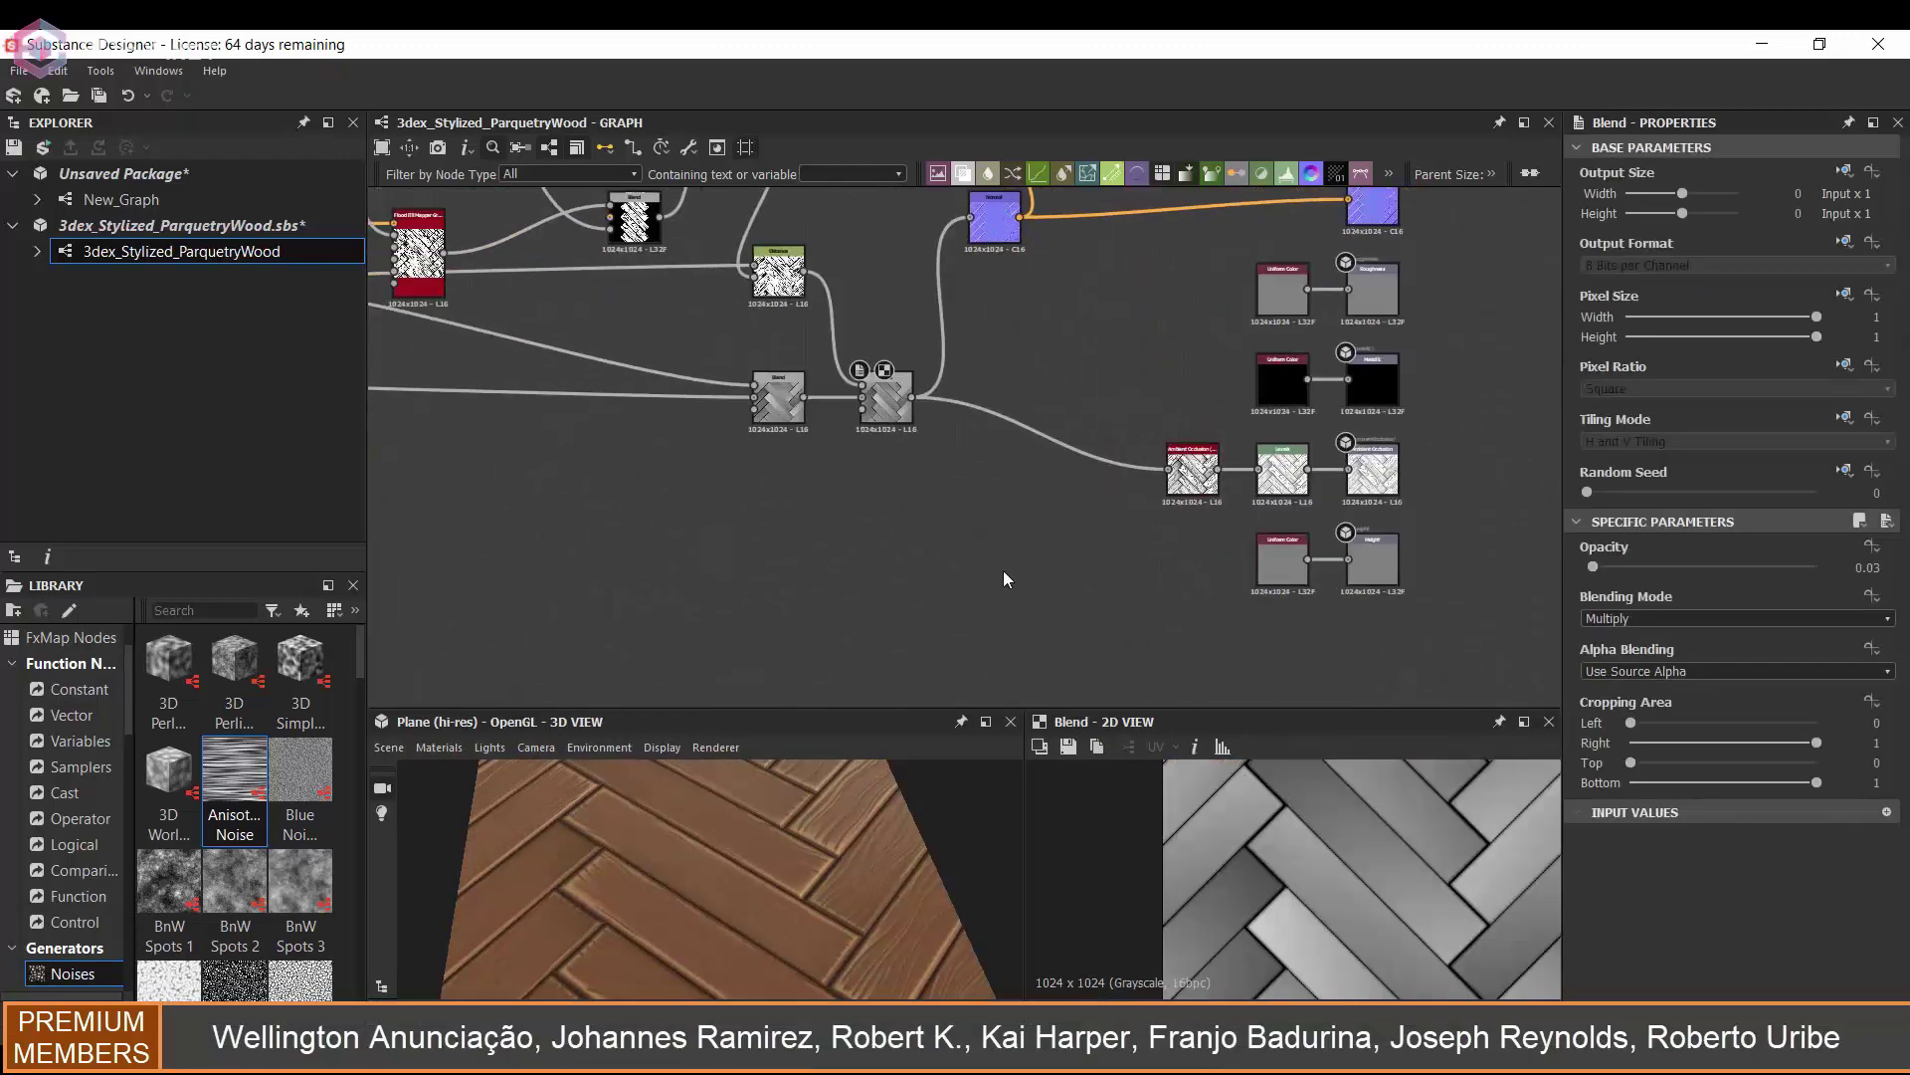
key("space")
type("his")
left_click(1090, 477)
double_click(993, 584)
left_click_drag(913, 397, 968, 579)
- Connect the Histogram Range to the Height output, replacing and deleting its Uniform Color node
left_click_drag(993, 584, 1373, 557)
left_click(1294, 564)
key("Delete")
left_click_drag(1113, 597, 1290, 575)
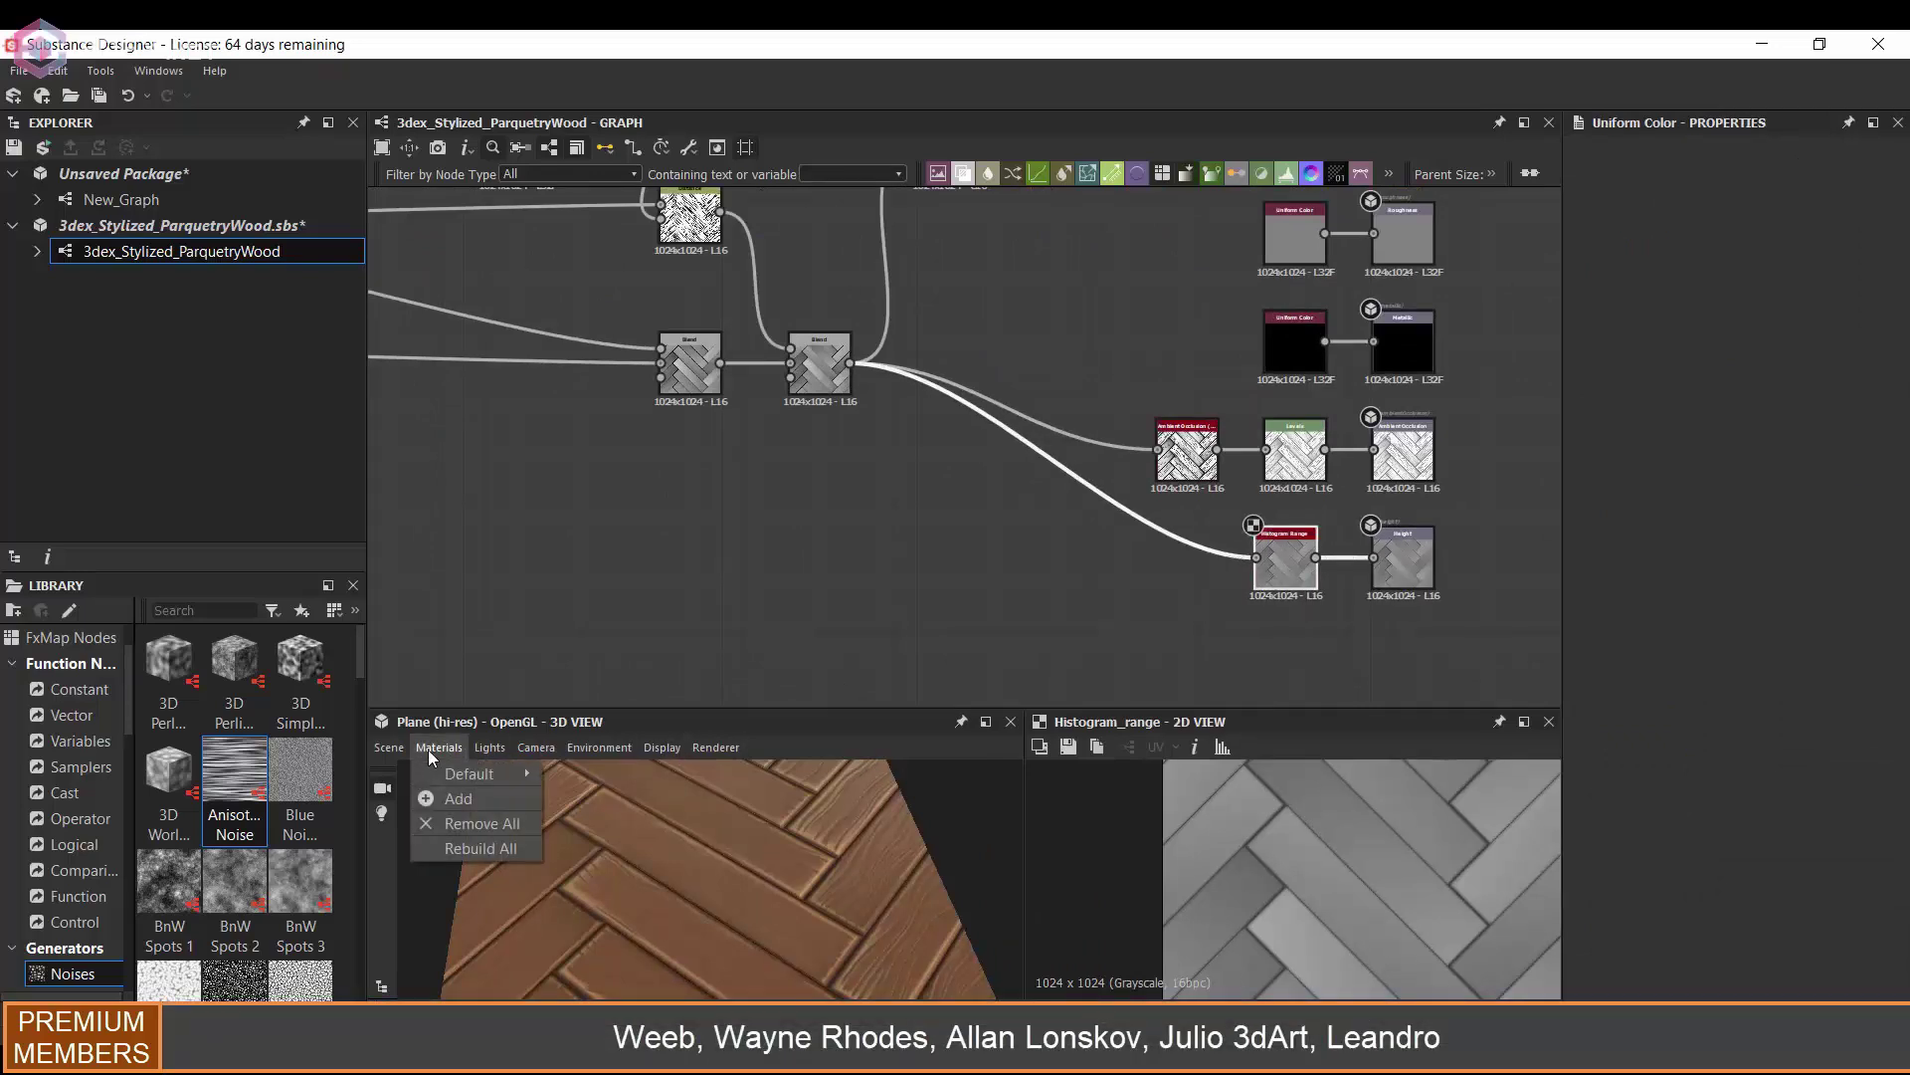
- Set the 3D preview material's height scale to 5.24 and its tessellation factor to 7
mouse_move(478, 774)
left_click(850, 868)
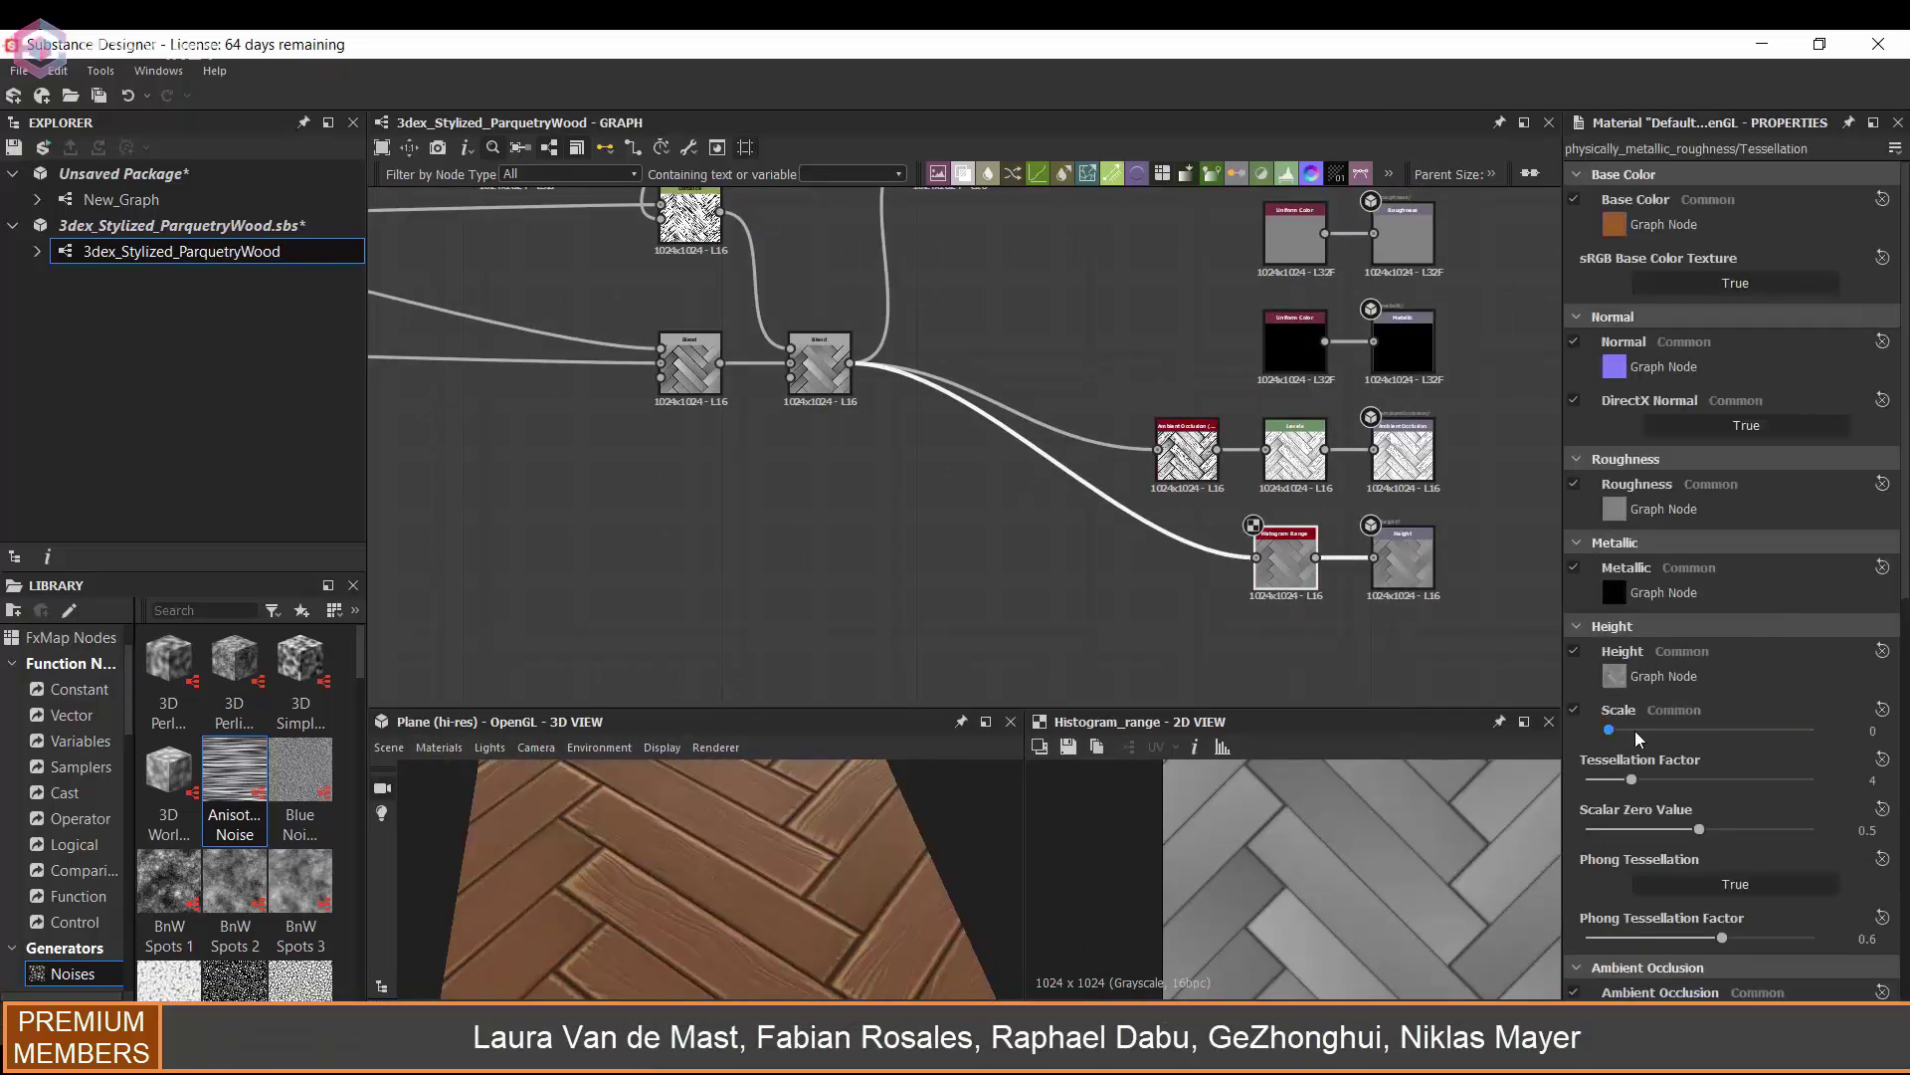
left_click_drag(1763, 722, 1710, 720)
left_click_drag(1632, 779, 1677, 779)
left_click_drag(887, 794, 792, 827)
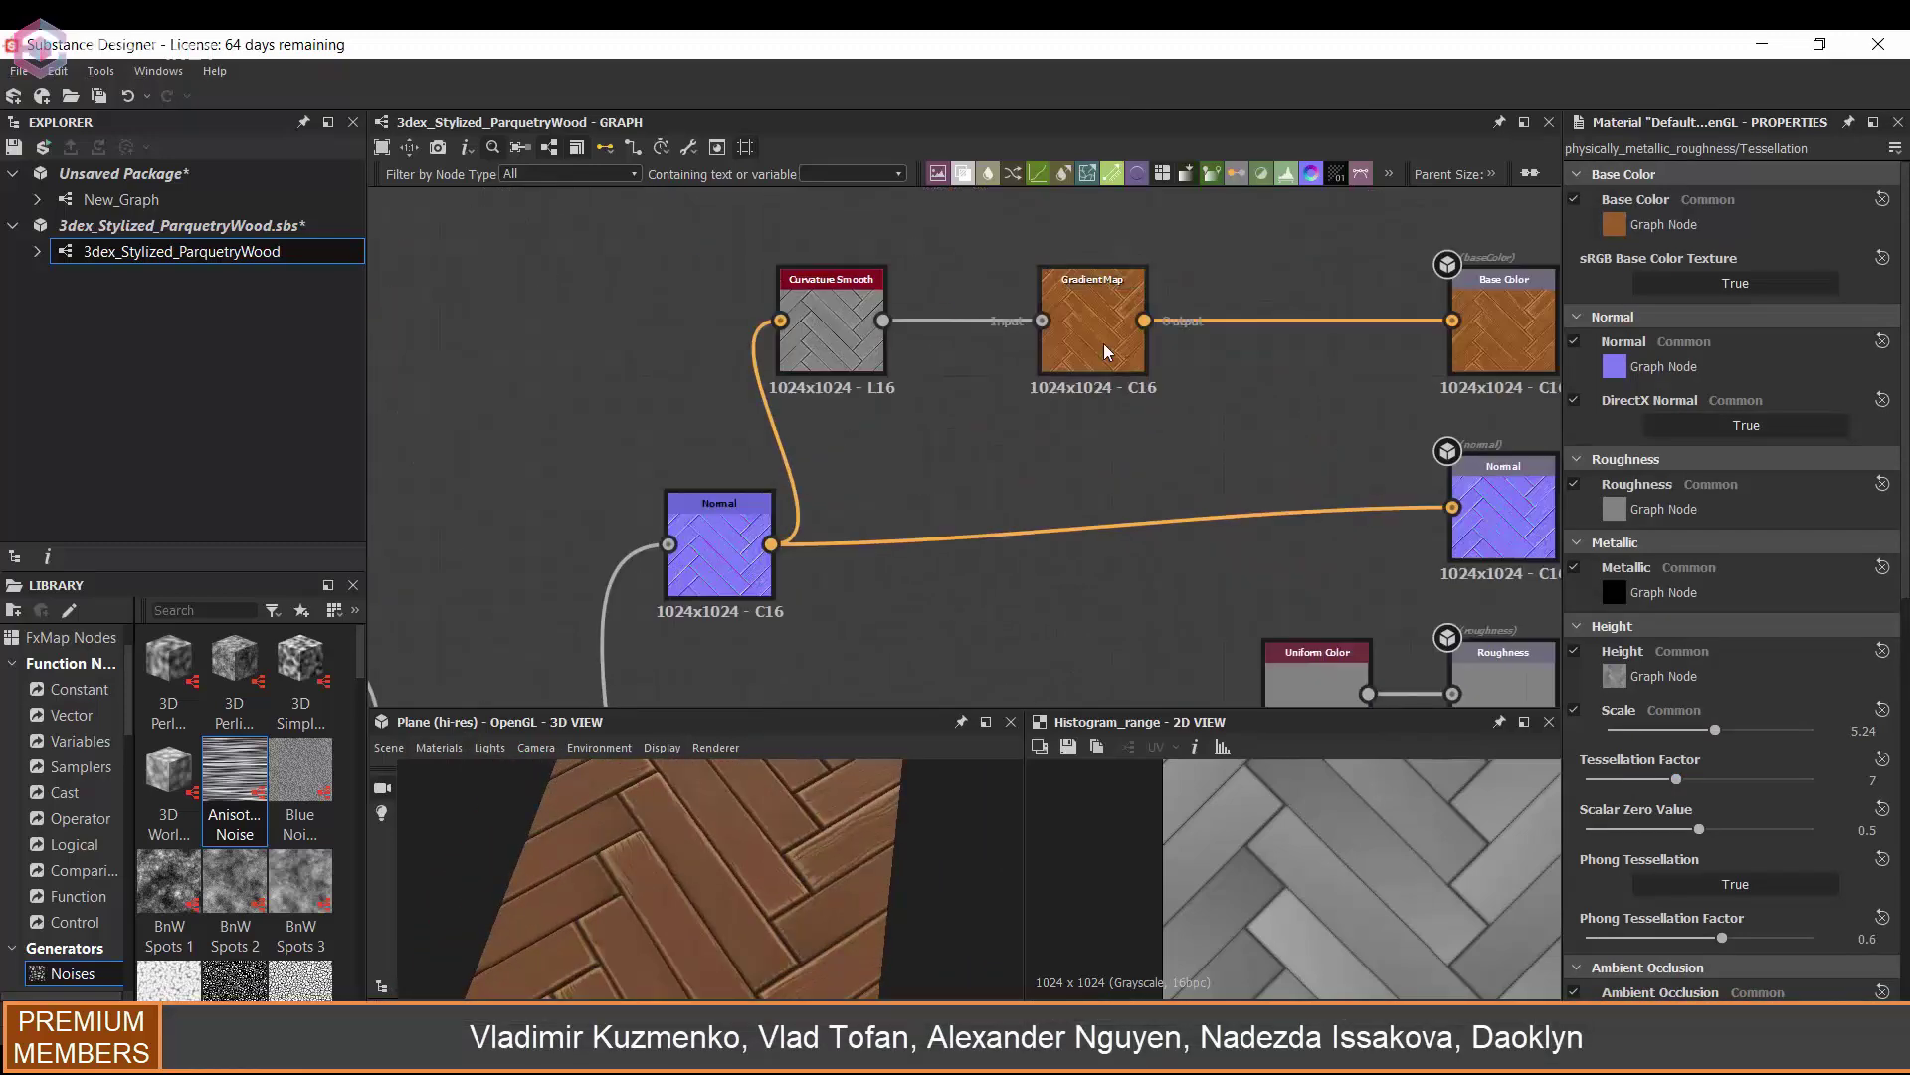
- Move the light brown #c68a49 key of the base color gradient to 0.557
double_click(1102, 343)
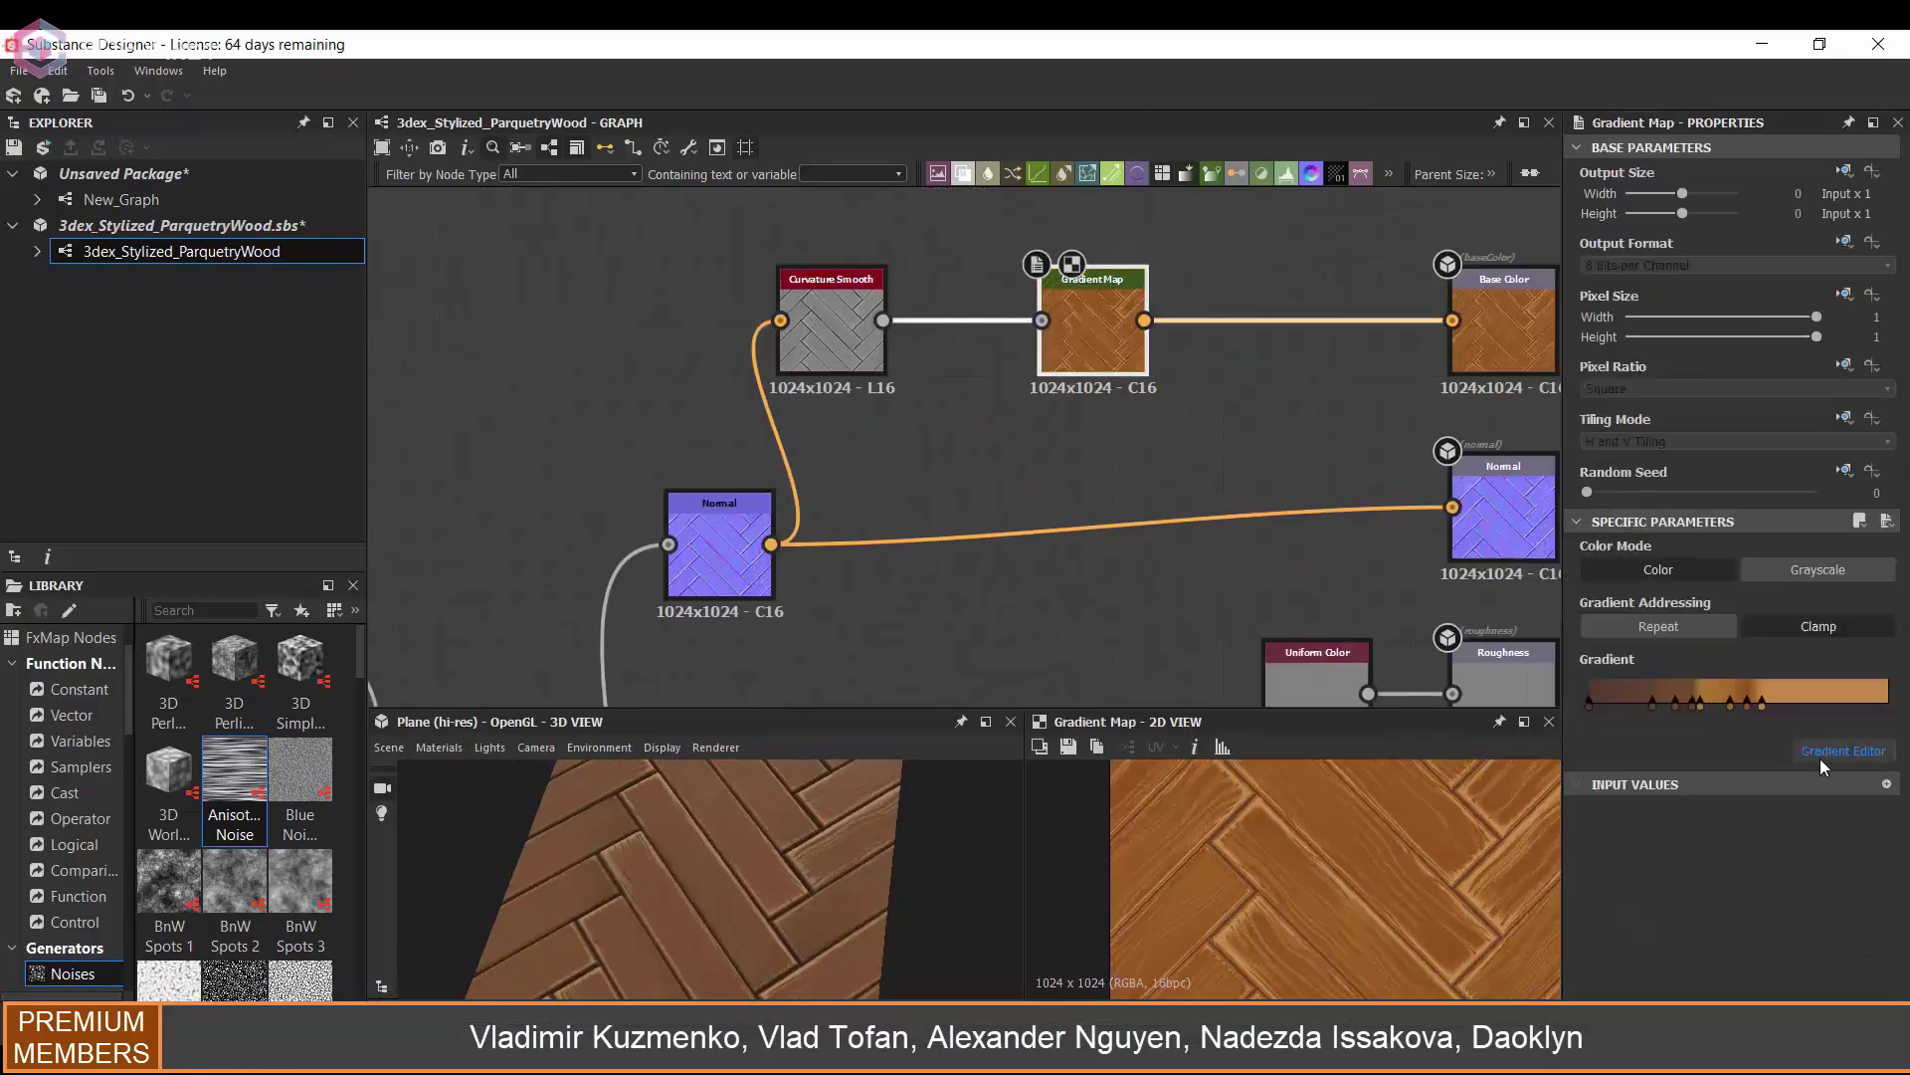
left_click(1844, 750)
left_click_drag(923, 289, 933, 285)
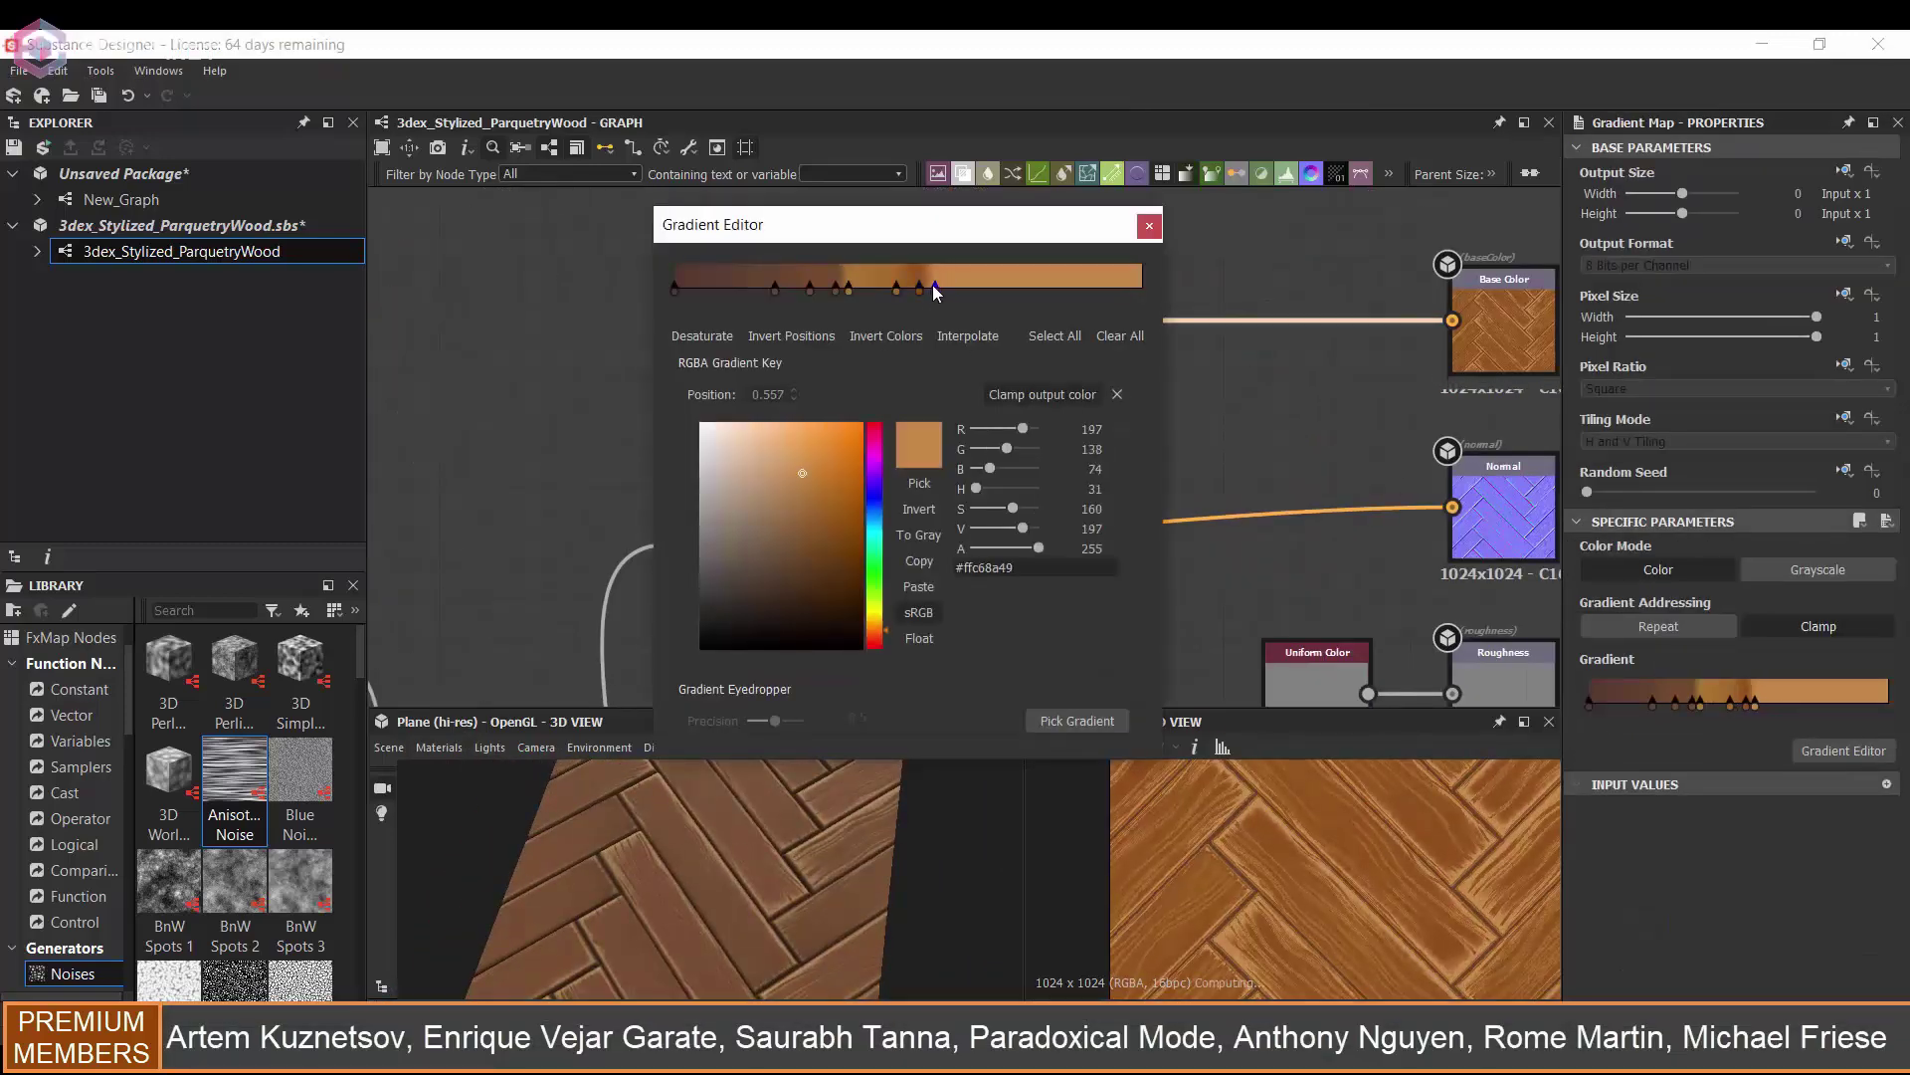
left_click_drag(764, 896, 1143, 261)
left_click(1149, 227)
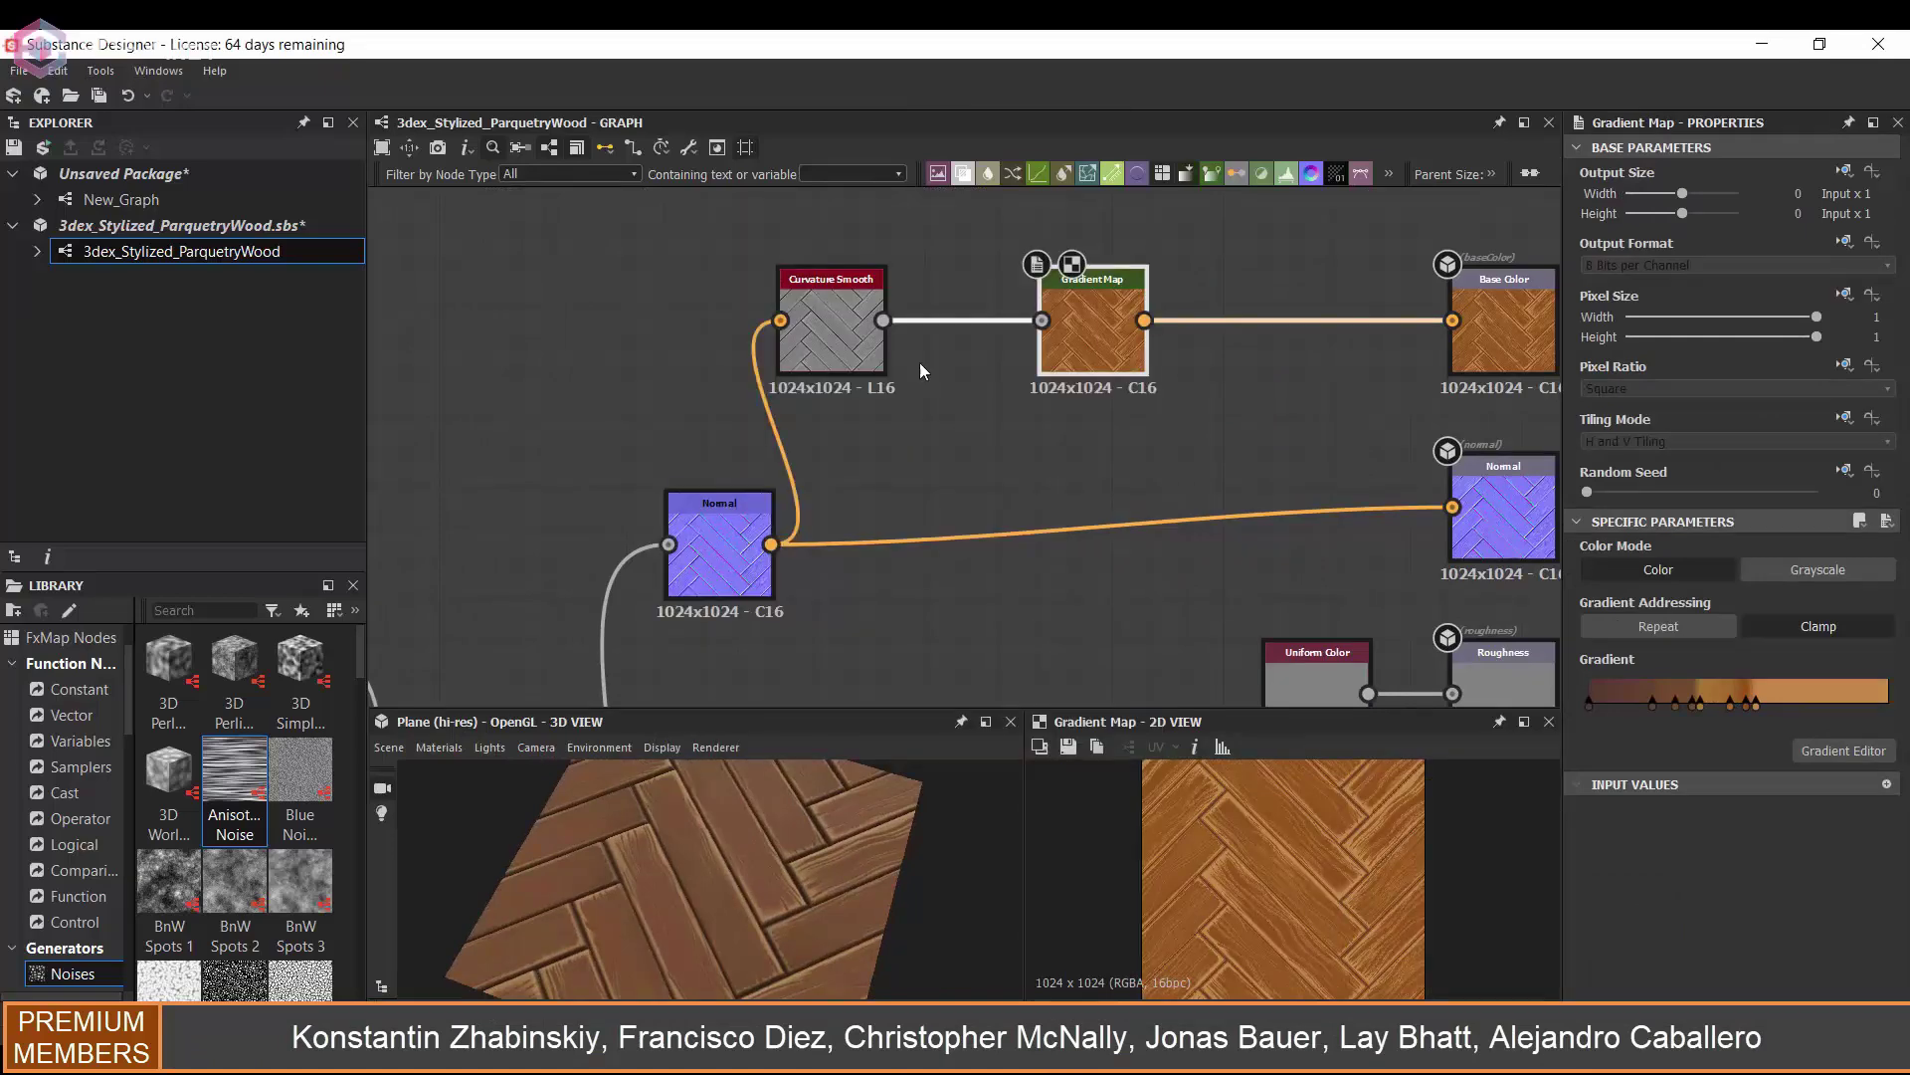
- Add a Levels node near the Curvature Smooth node and feed it from the Distance node after the Flood Fill gradient
scroll(920, 364, "down", 6)
middle_click_drag(550, 350, 1113, 281)
scroll(1112, 282, "up", 2)
middle_click_drag(1171, 443, 941, 485)
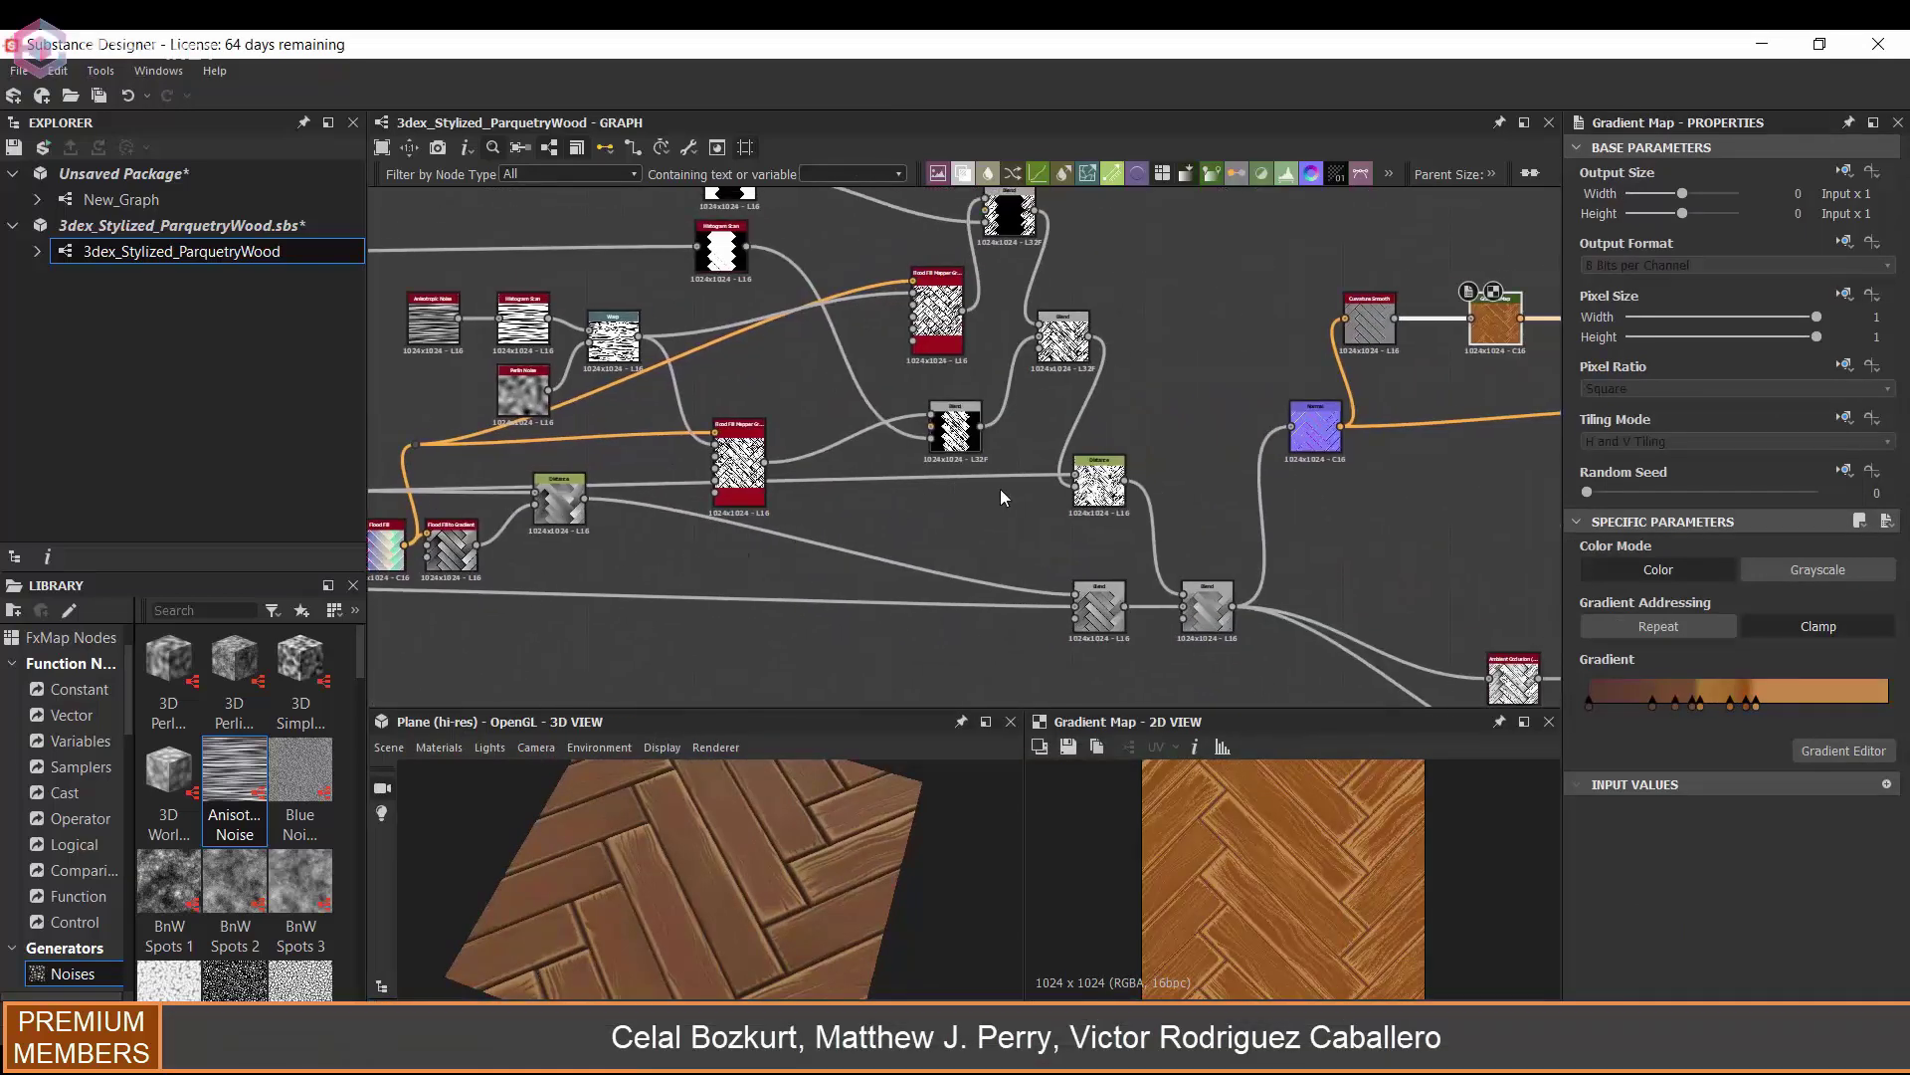
key("space")
type("l")
key("Return")
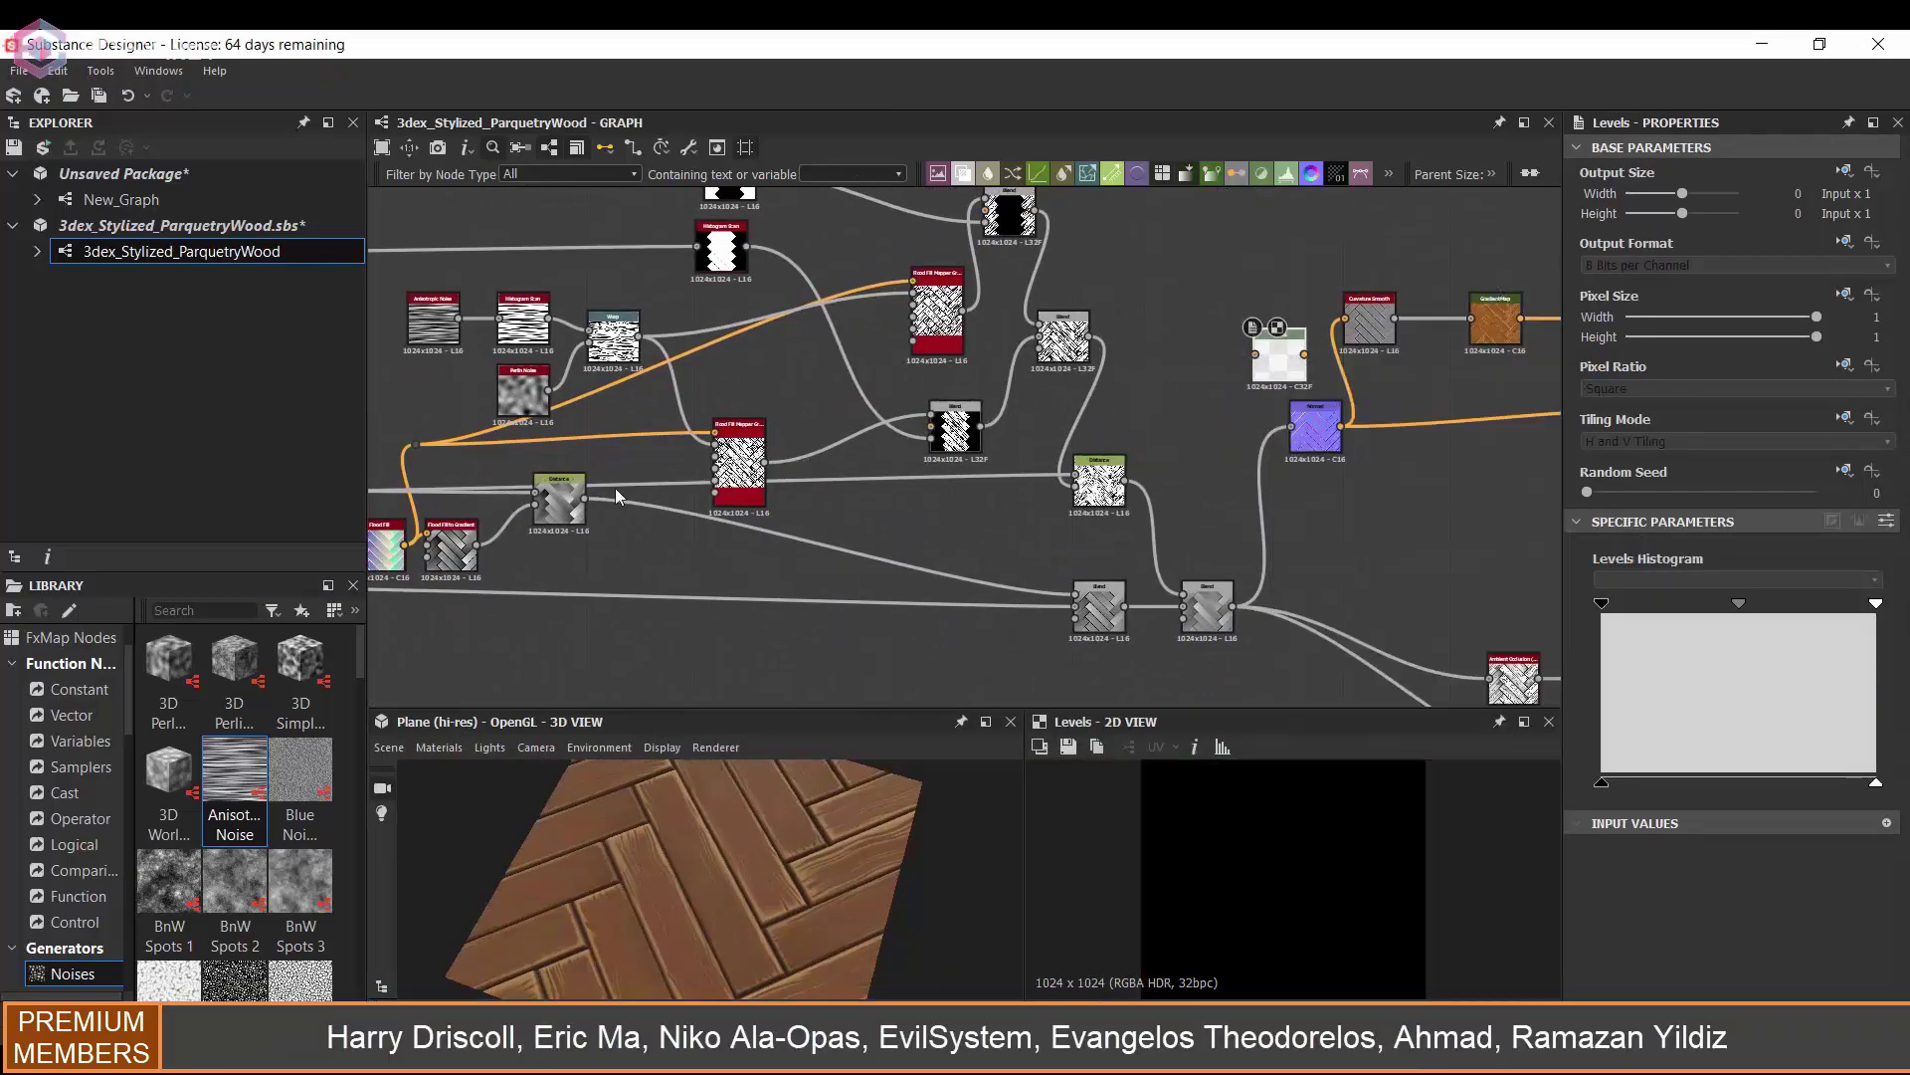
left_click_drag(585, 498, 1256, 354)
- Narrow the Levels input range around the histogram peak for a high-contrast plank mask, and move the node farther up
mouse_move(1601, 783)
left_mouse_down()
mouse_move(1717, 777)
mouse_move(1601, 780)
left_mouse_up()
left_click_drag(1602, 604, 1717, 604)
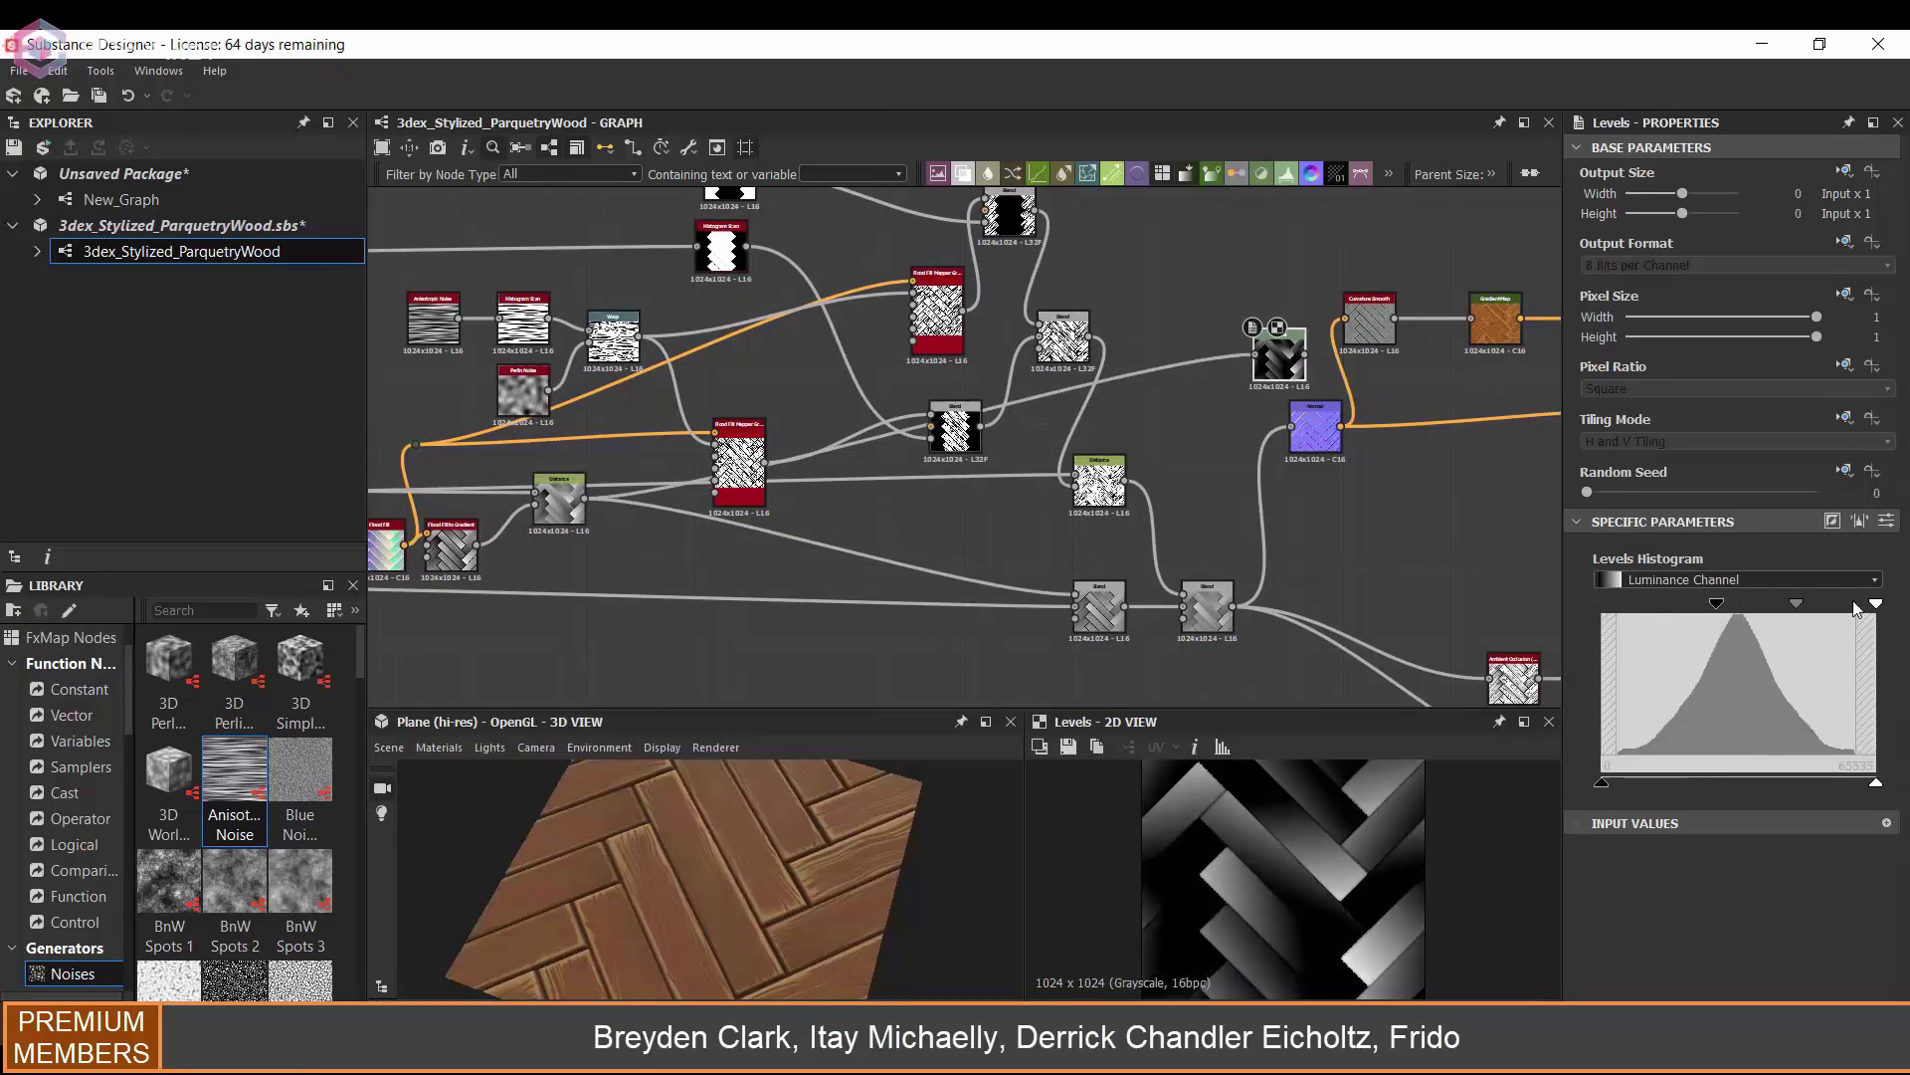
left_click_drag(1876, 604, 1730, 604)
middle_click_drag(1413, 348, 1224, 433)
scroll(1223, 433, "up", 1)
left_click_drag(1065, 435, 1043, 327)
scroll(1244, 318, "up", 3)
- Add an HSL node above the base color Gradient Map, feed it from that map, and raise its hue
left_click(1182, 345)
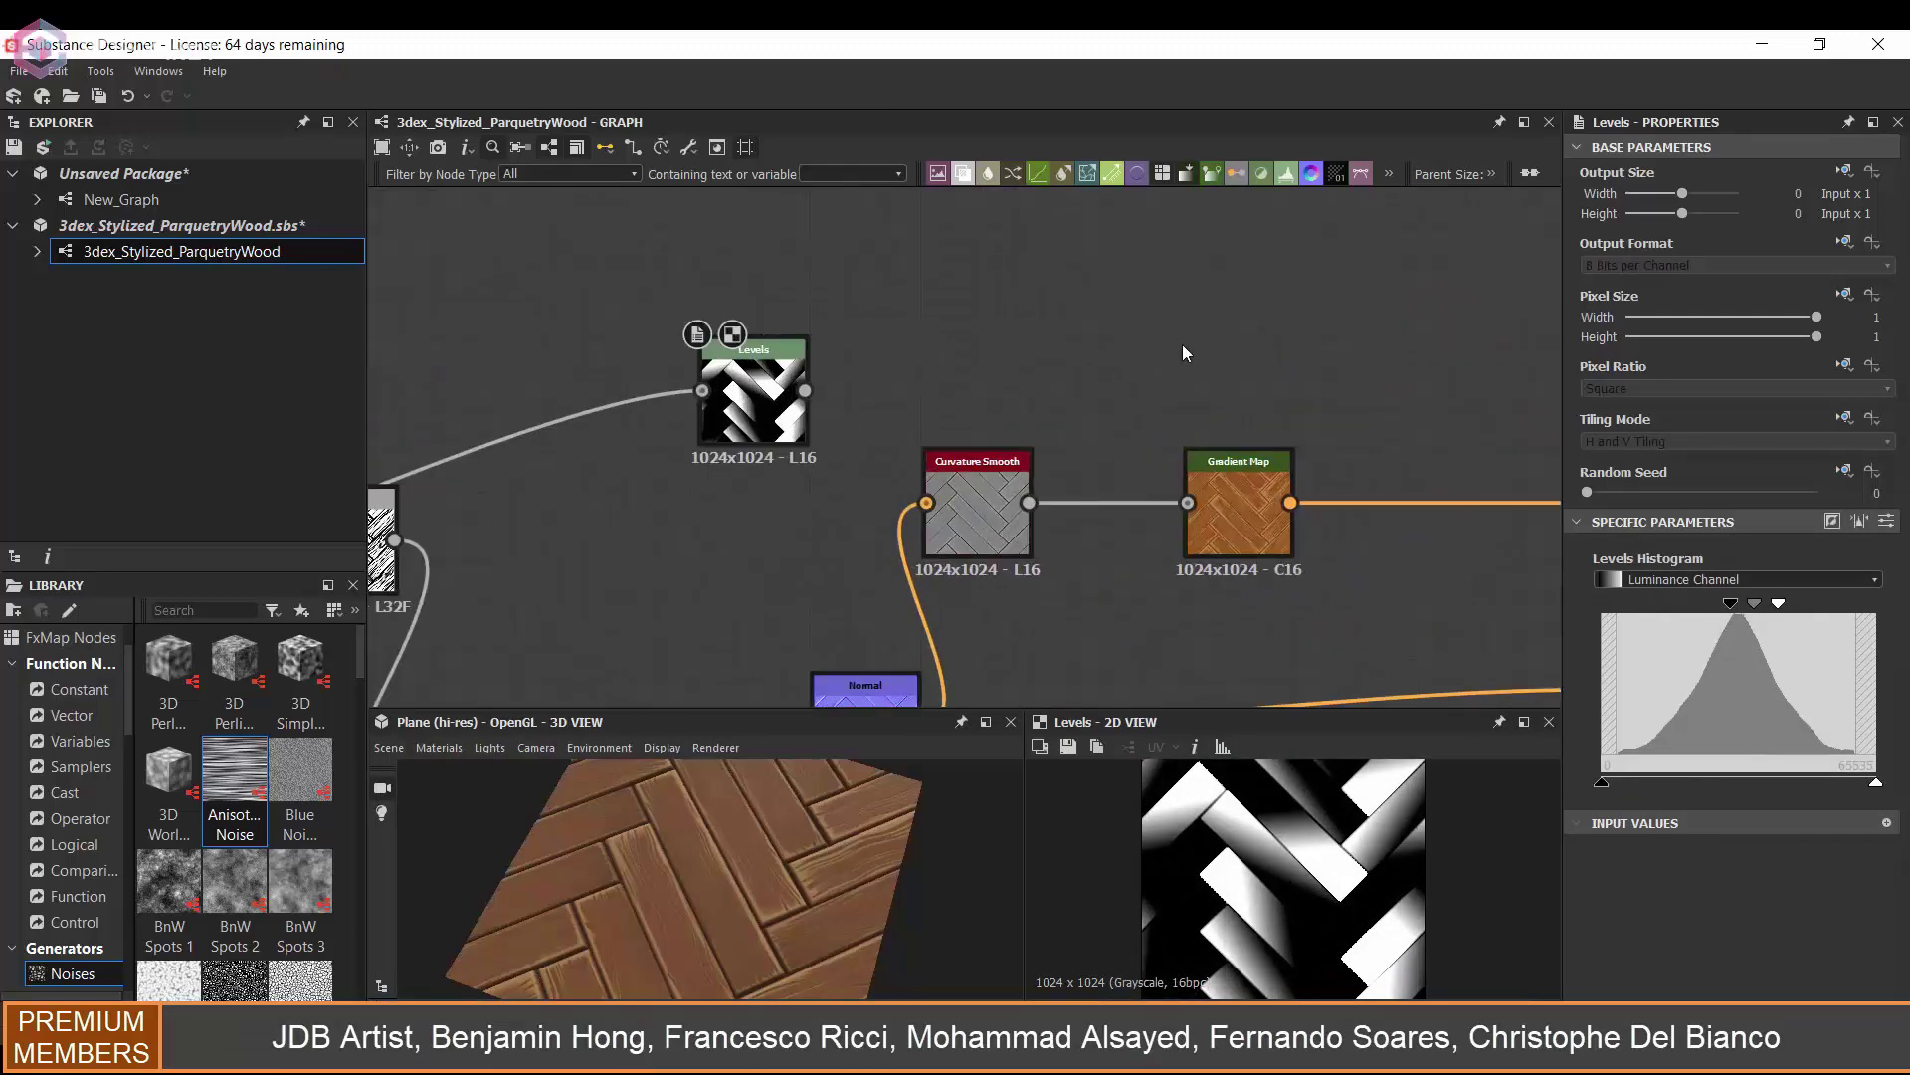
key("space")
type("hi")
left_click(1125, 321)
key("space")
type("hs")
left_click(1192, 366)
left_click_drag(1290, 503, 1238, 318)
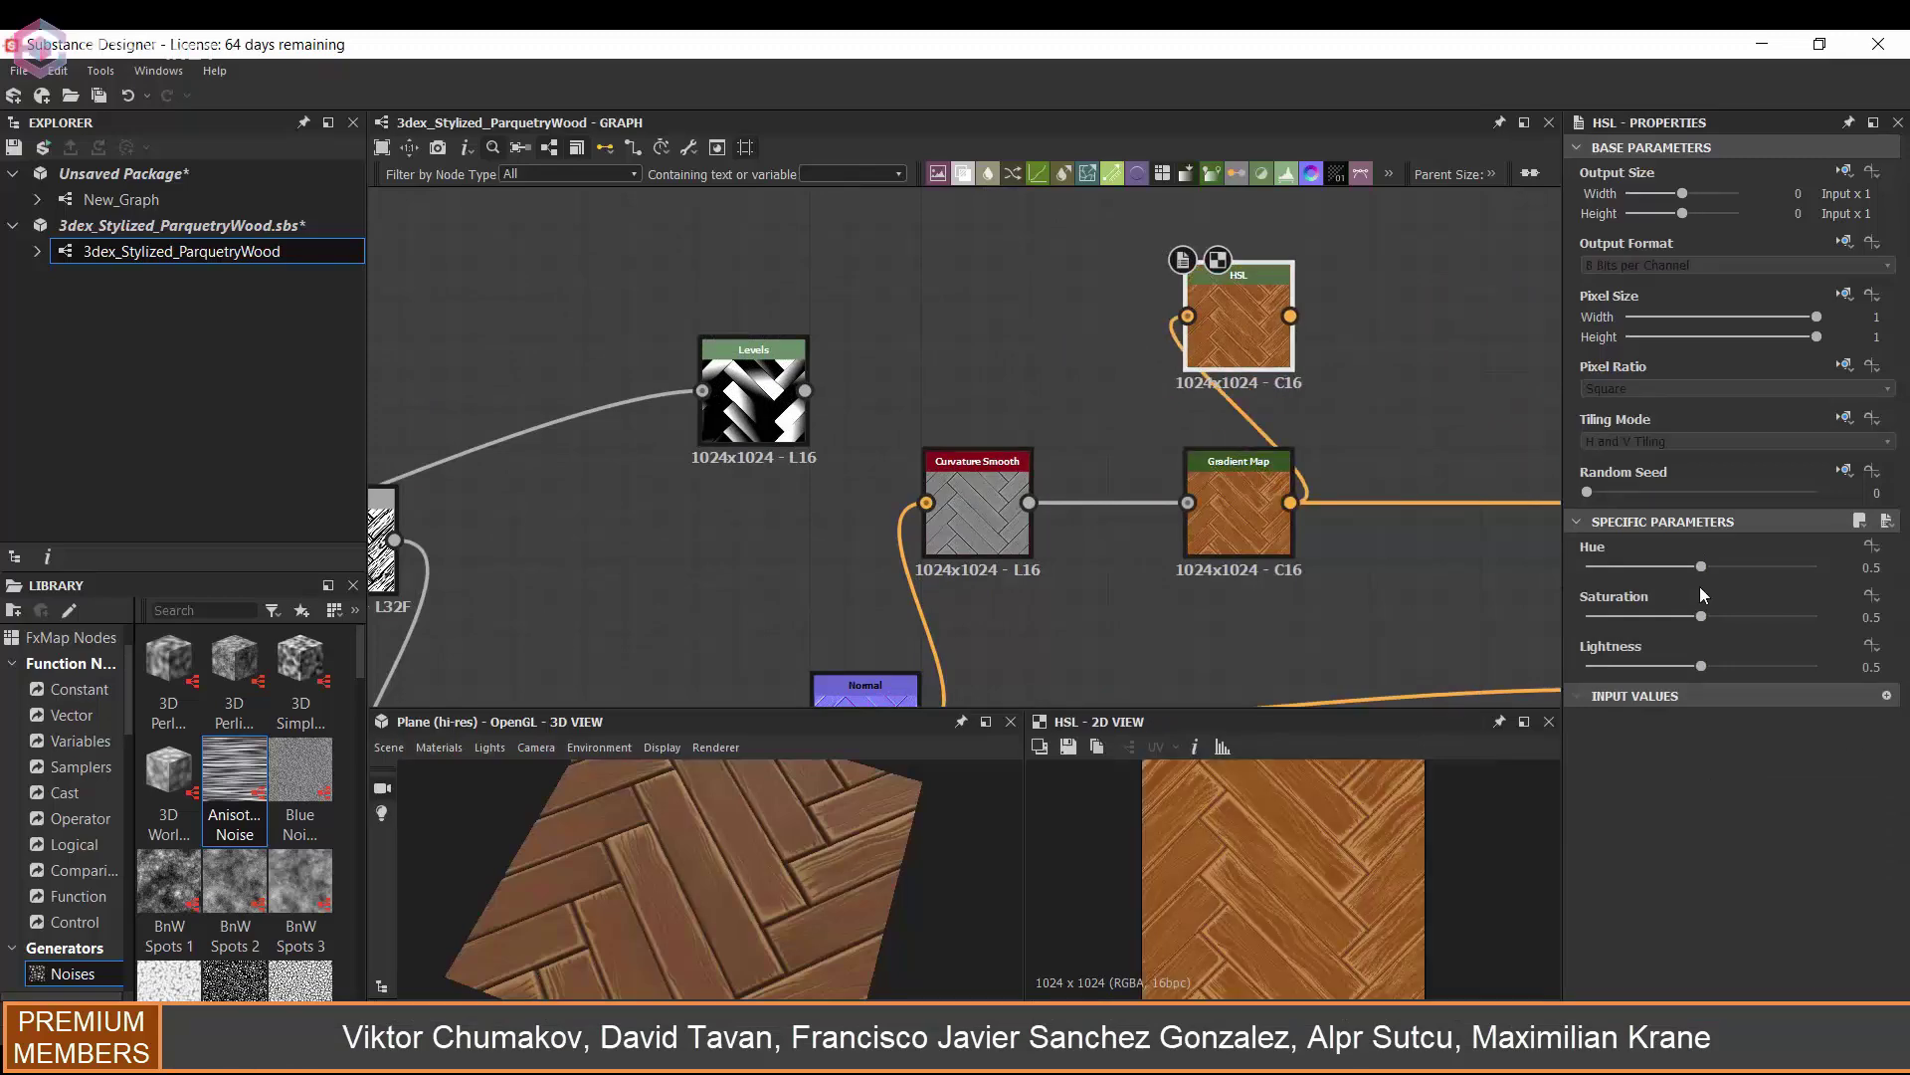
left_click_drag(1702, 566, 1722, 566)
- Insert a Blend before the Base Color output, with HSL over the Gradient Map and Levels as the opacity mask, and tidy the layout
middle_click_drag(1243, 418, 1131, 404)
left_click(1331, 489)
key("space")
type("bl")
left_click(1332, 483)
left_click_drag(693, 377, 1281, 515)
left_click_drag(617, 416, 543, 549)
left_click_drag(1128, 516, 1070, 480)
left_click_drag(1303, 449, 1299, 458)
middle_click_drag(1343, 493, 1208, 462)
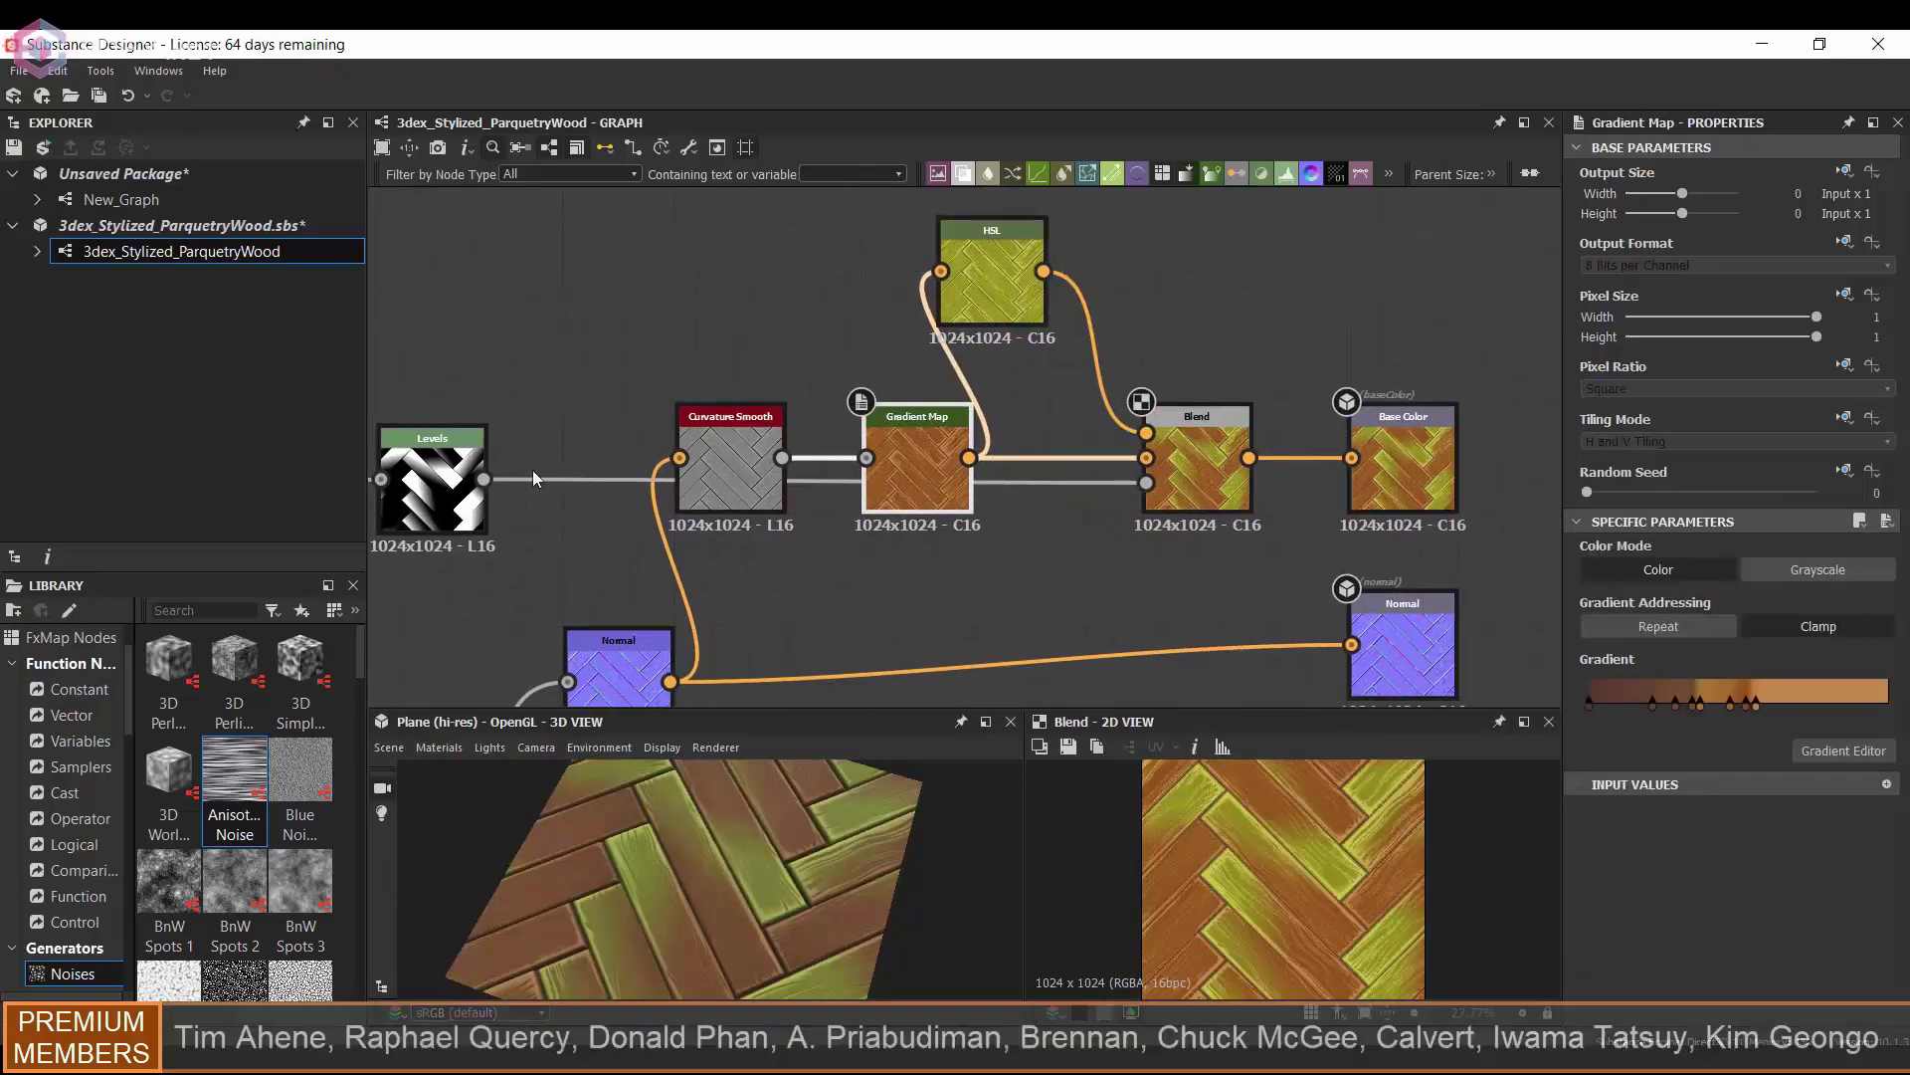
left_click_drag(434, 475, 433, 491)
- Set the HSL node's hue to 0.51
left_click(995, 289)
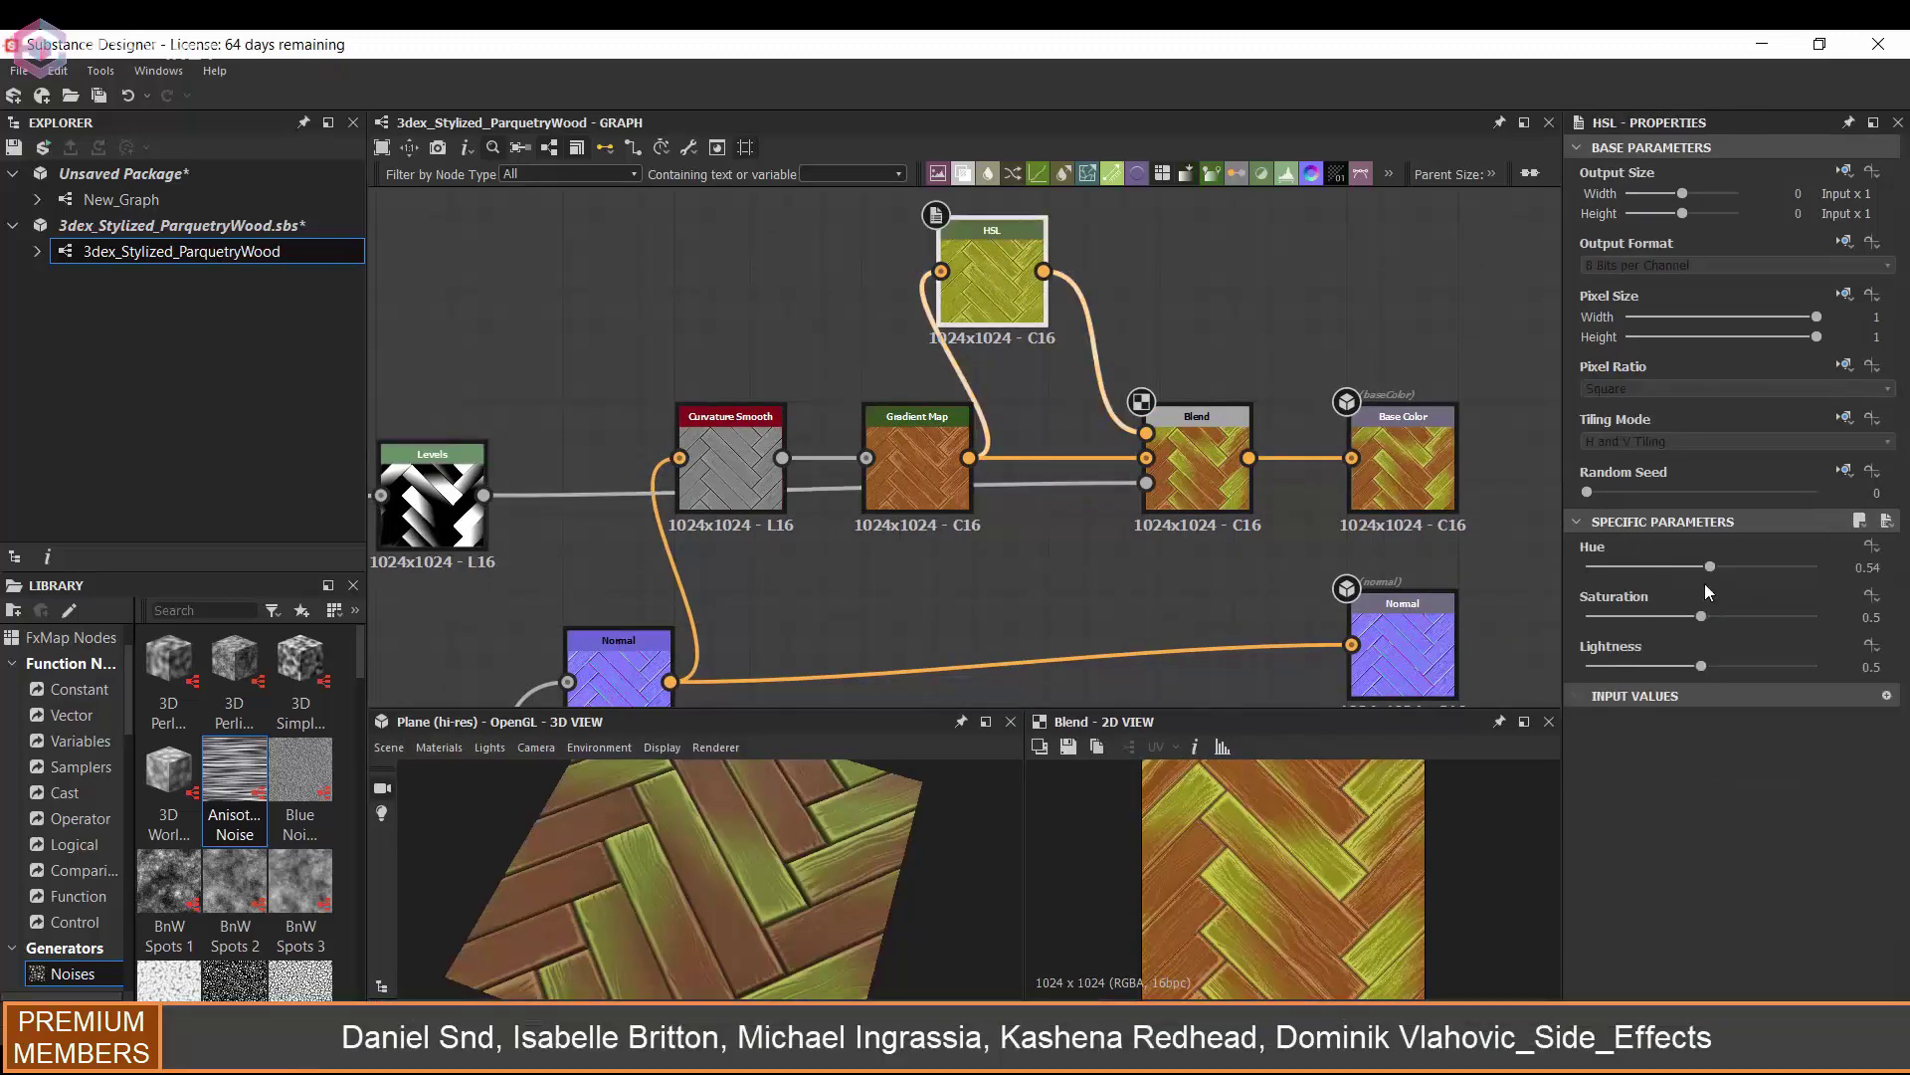
mouse_move(1703, 567)
left_mouse_down()
mouse_move(1762, 567)
mouse_move(1705, 566)
left_mouse_up()
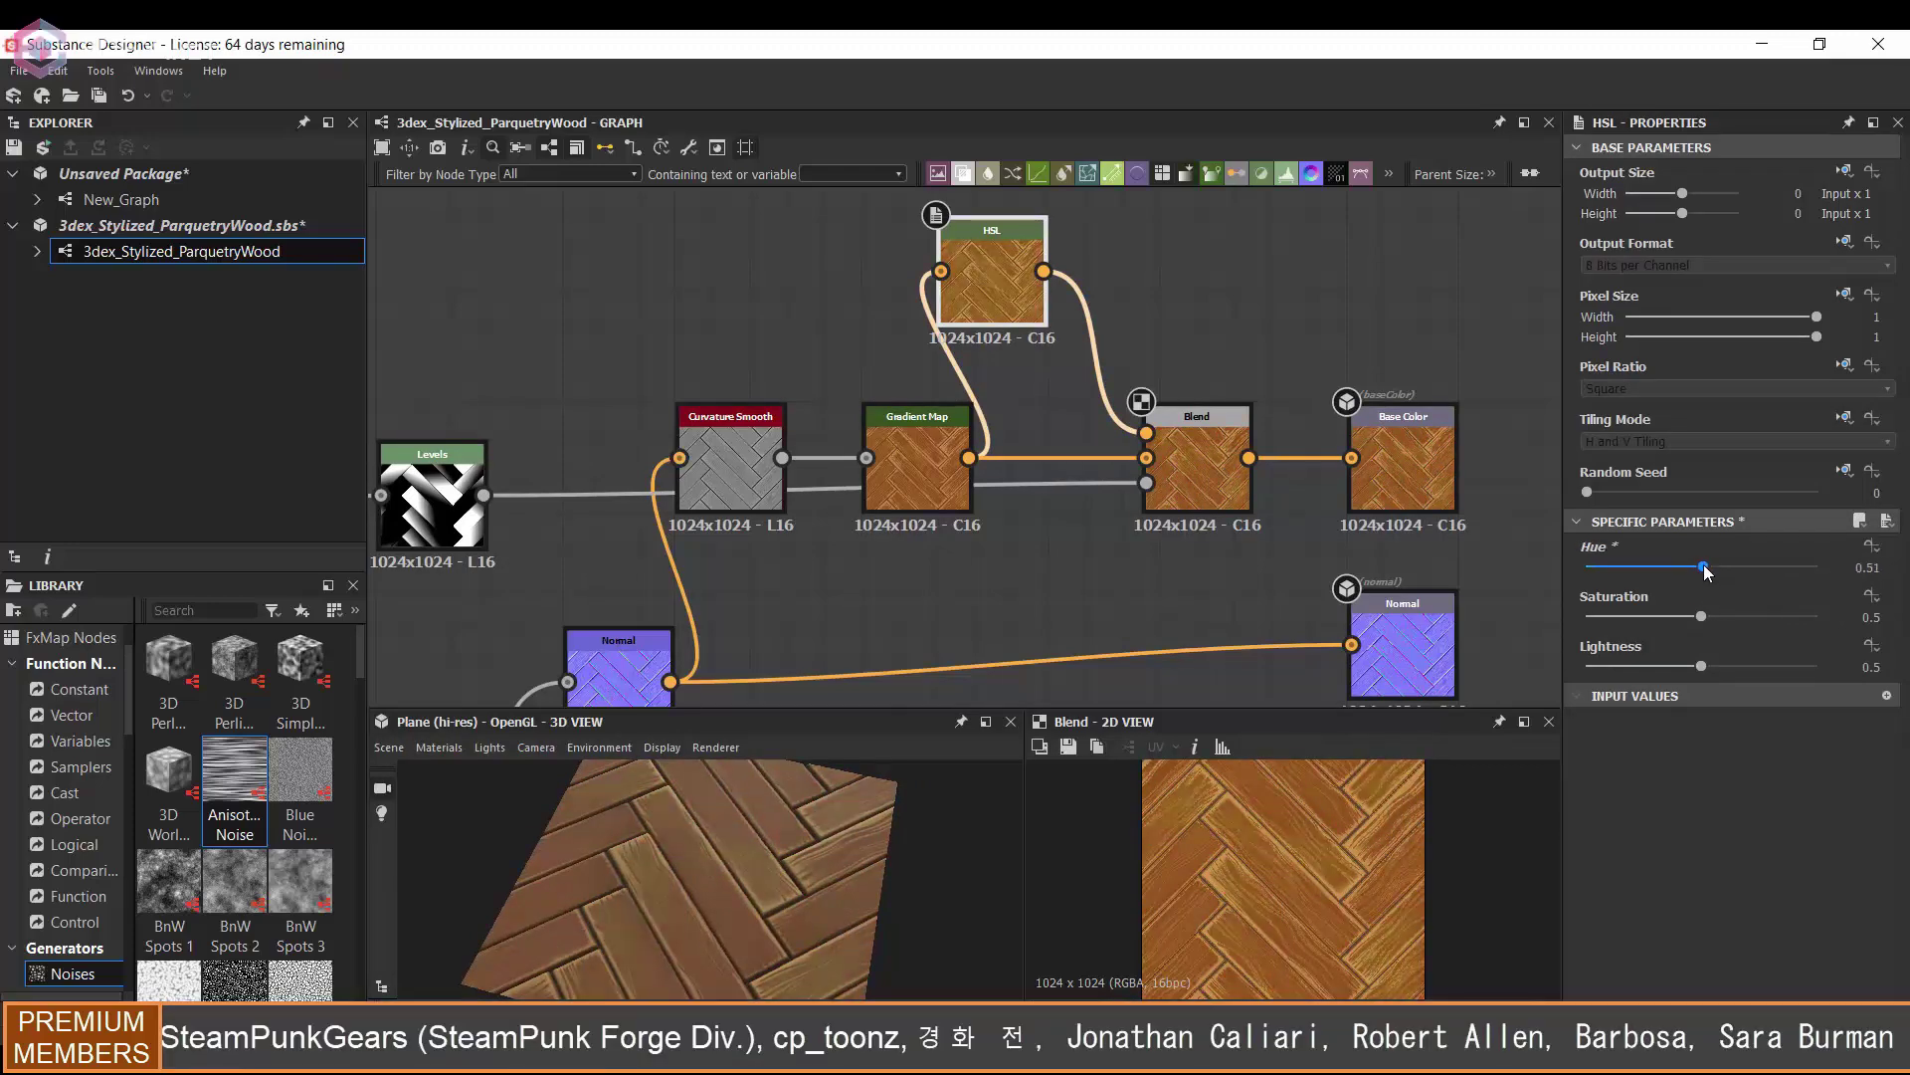
middle_click_drag(881, 418, 926, 401)
mouse_move(752, 836)
left_mouse_down()
mouse_move(797, 843)
mouse_move(782, 853)
left_mouse_up()
scroll(782, 853, "down", 2)
scroll(780, 846, "up", 3)
- Invert the plank mask Levels node's output range and shift its input range toward darker values
left_click(511, 524)
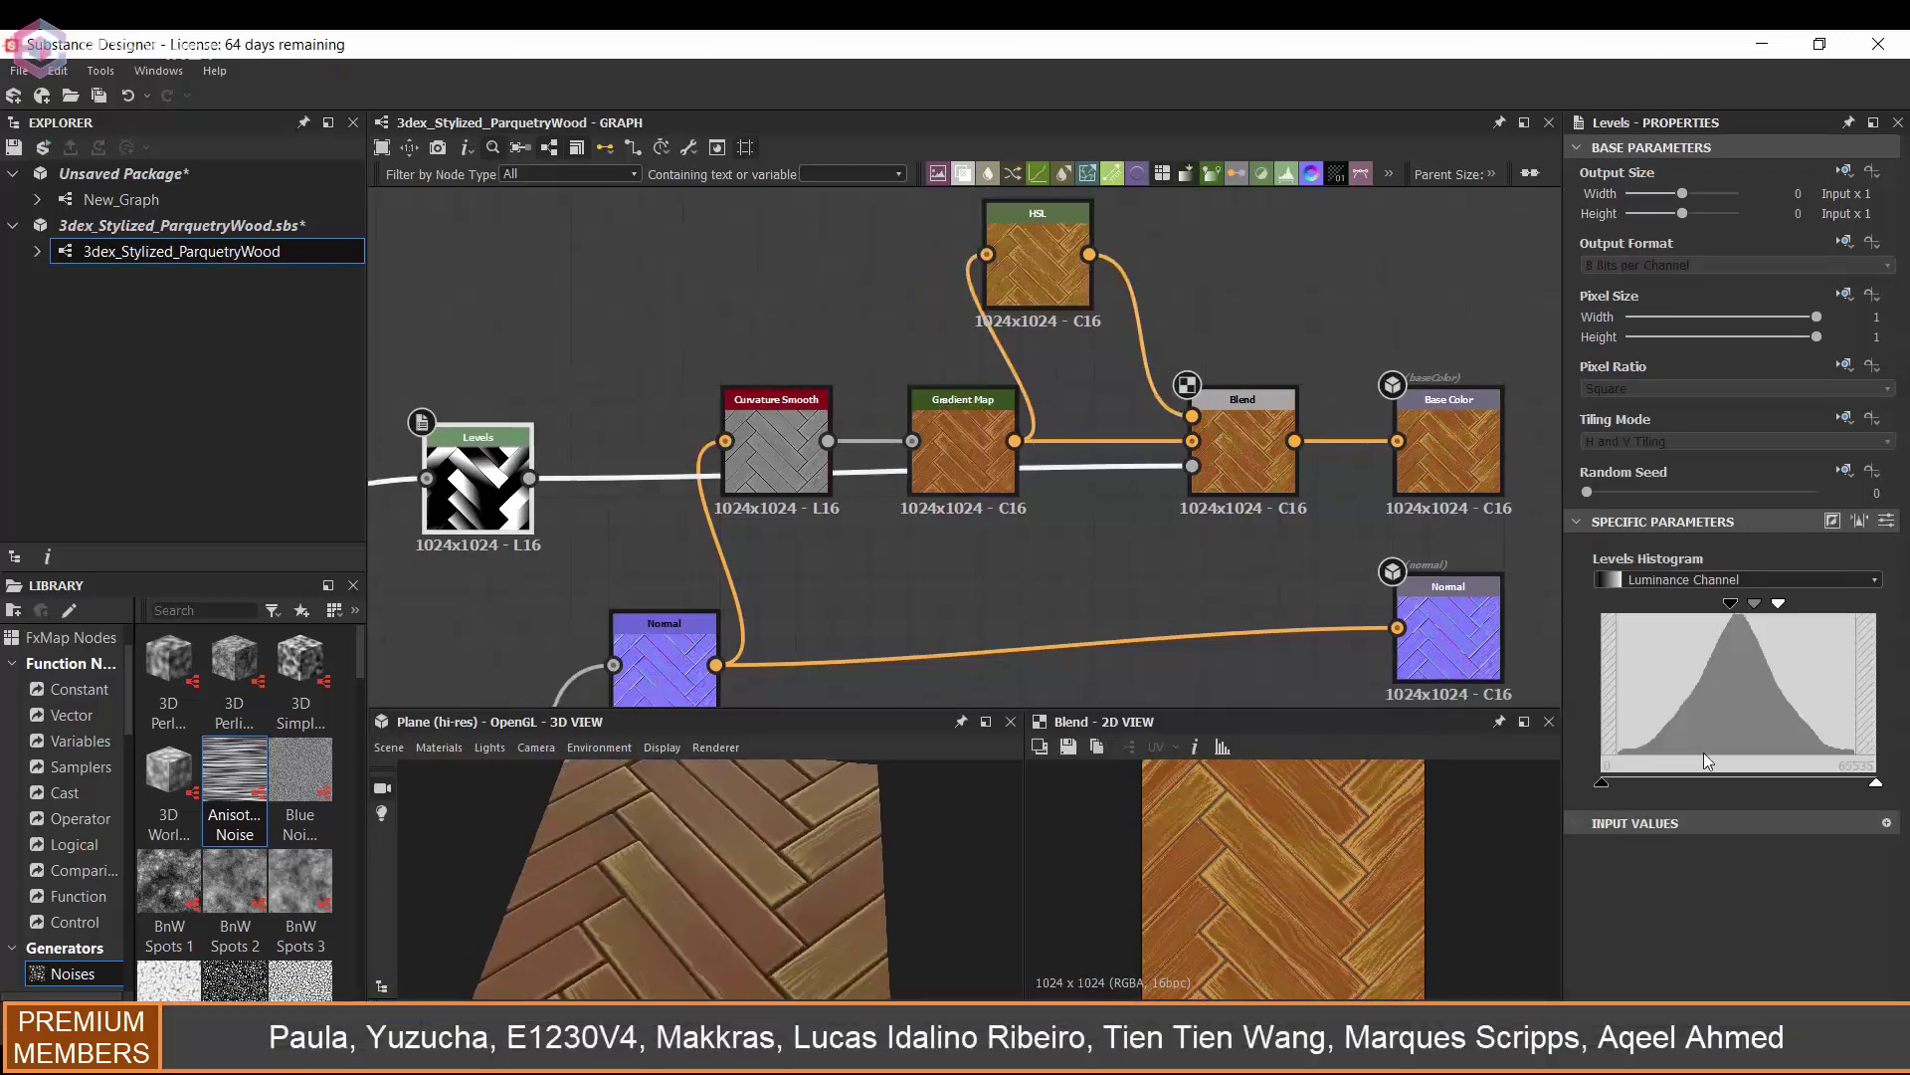
left_click_drag(1672, 608, 1785, 617)
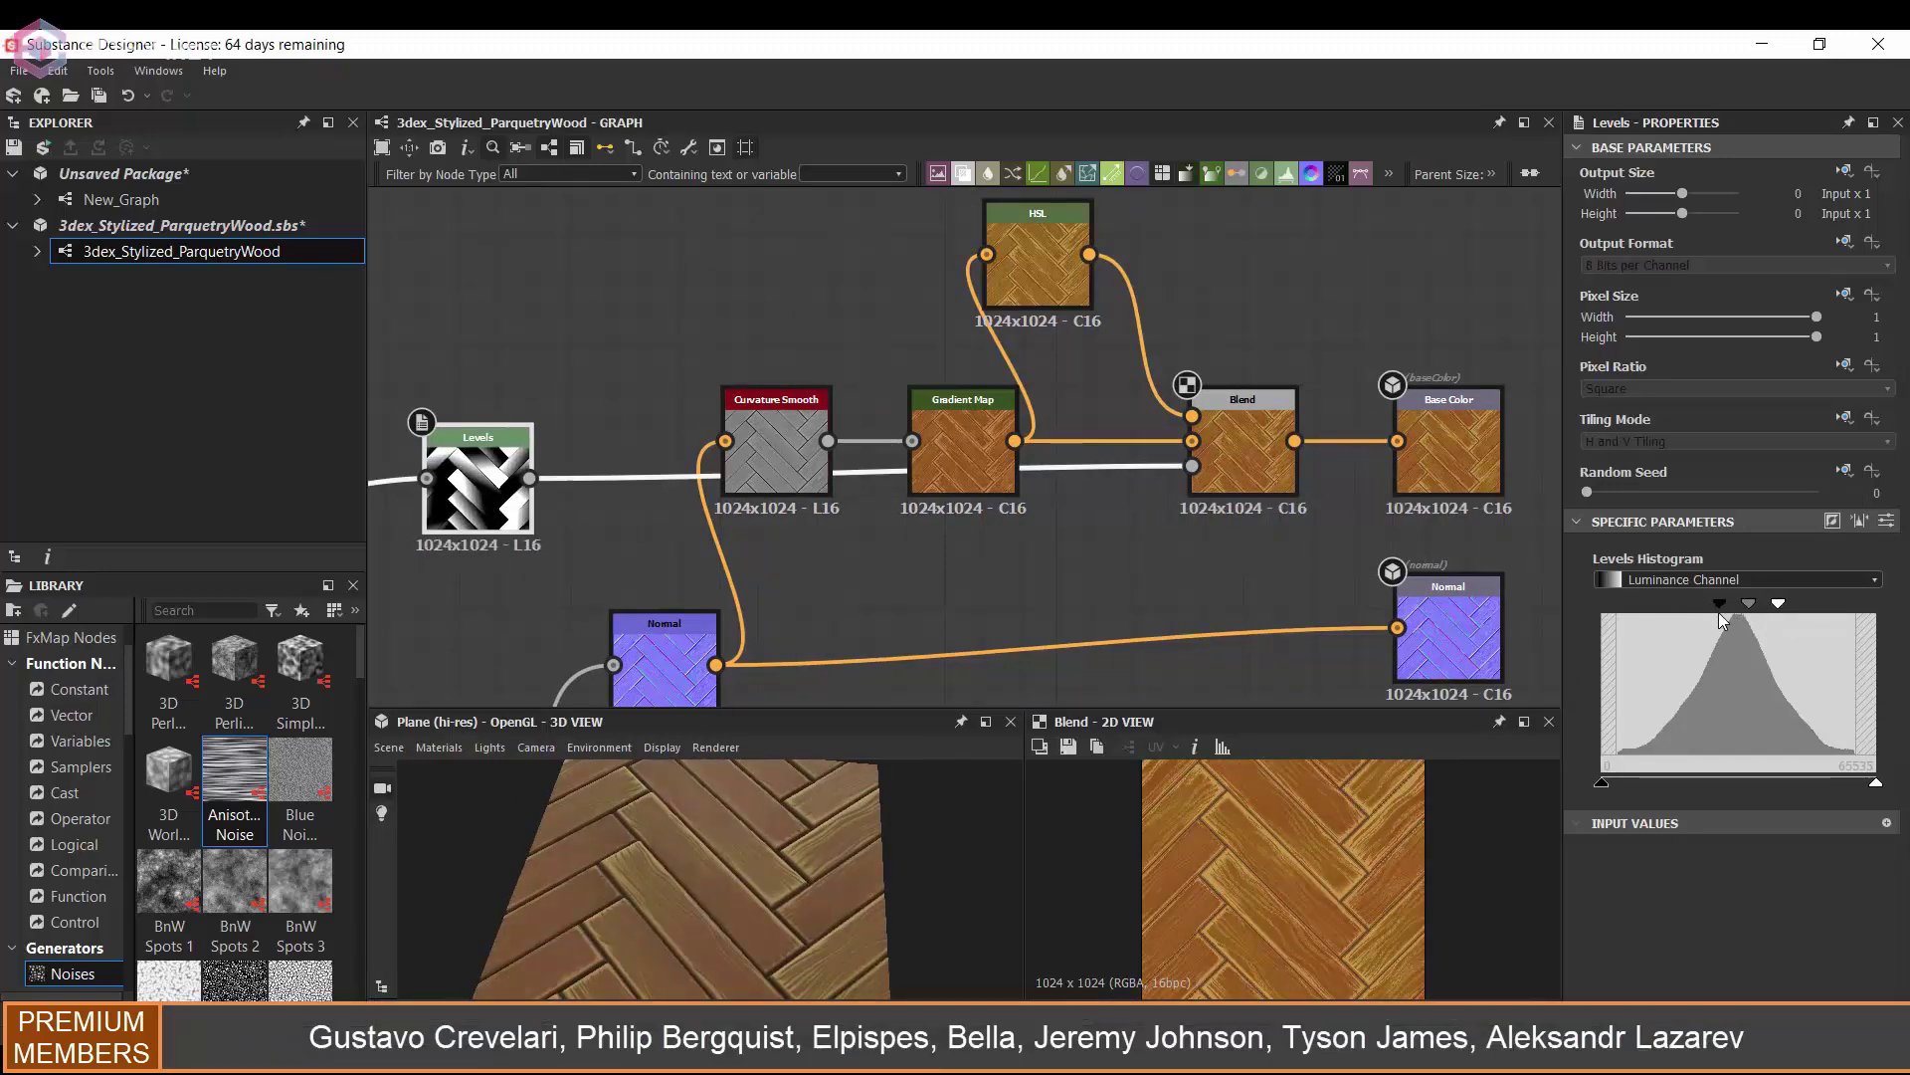
left_click_drag(1768, 784, 1876, 784)
left_click_drag(666, 947, 808, 818)
left_click_drag(1779, 603, 1702, 605)
scroll(808, 833, "down", 5)
left_click_drag(808, 833, 778, 803)
scroll(778, 803, "up", 4)
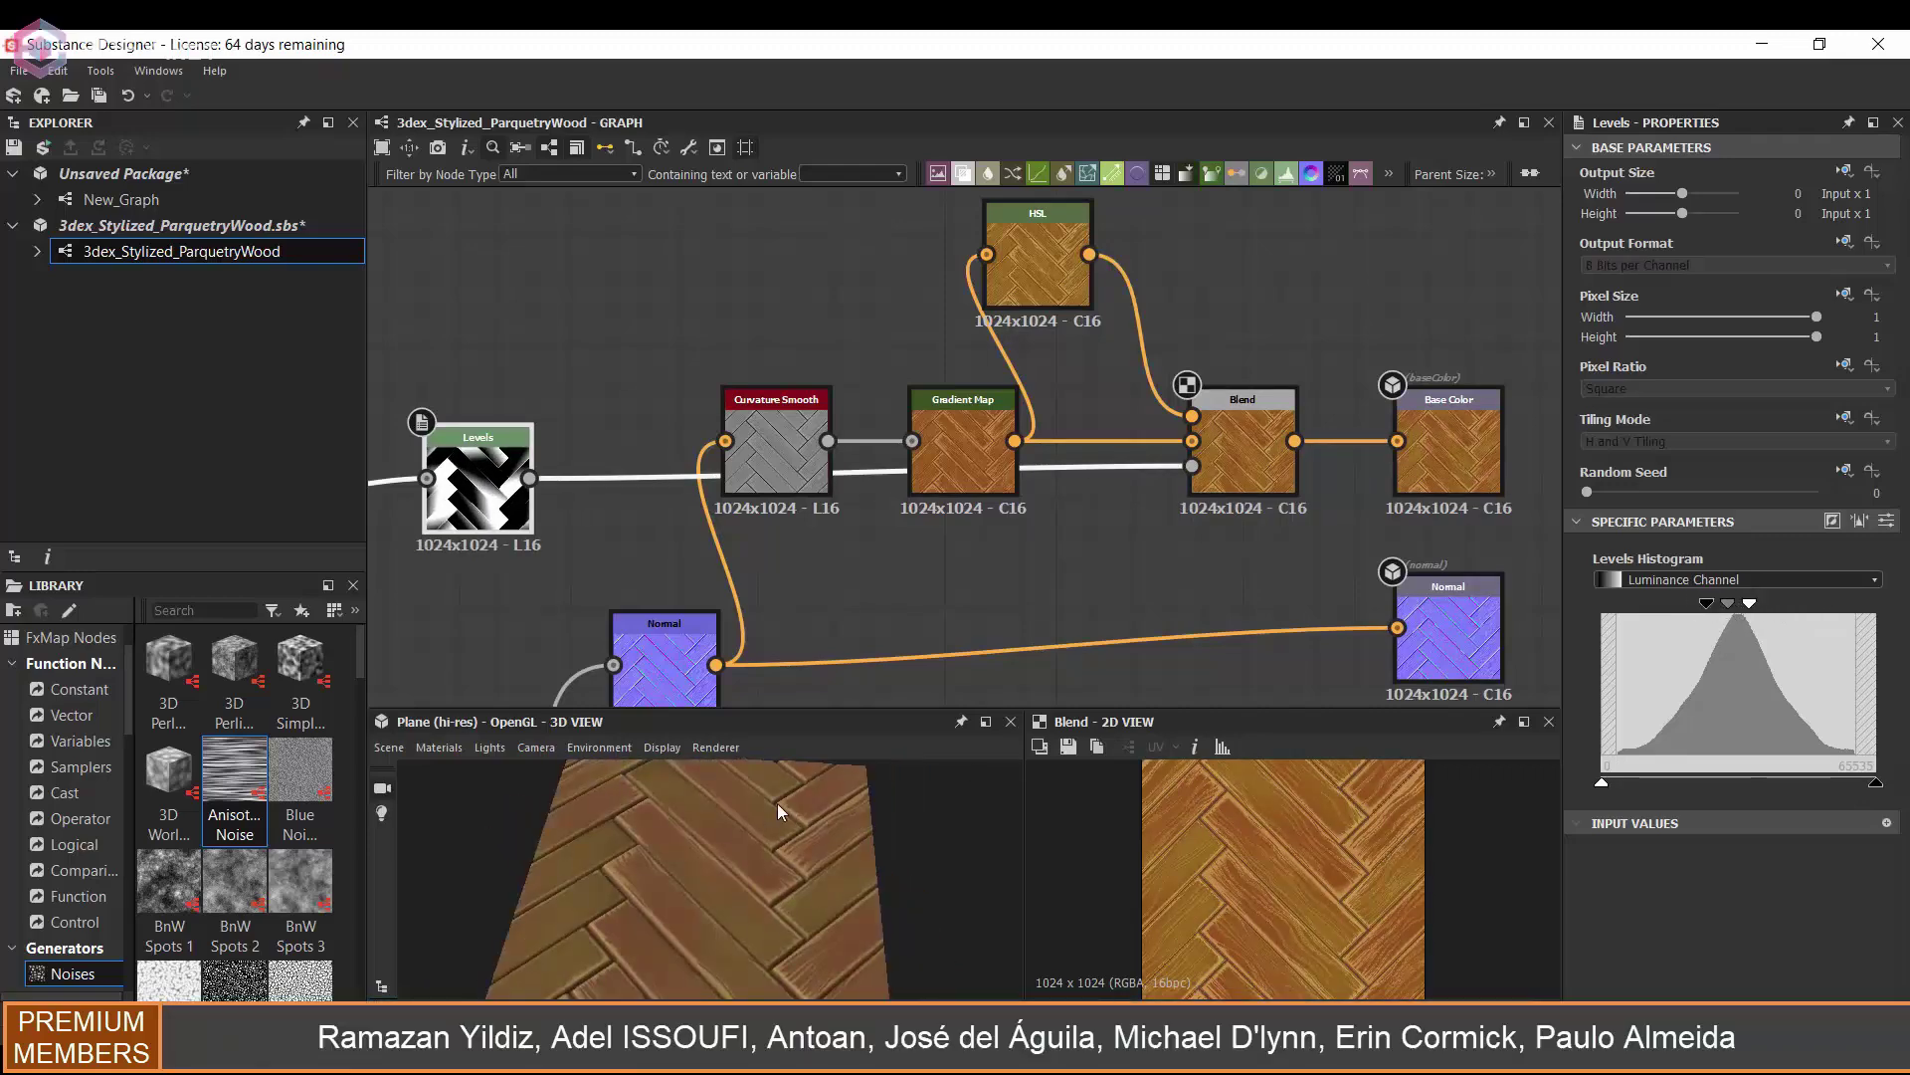
scroll(761, 857, "down", 4)
scroll(761, 857, "up", 3)
- Set the HSL node's hue to 0.49 and its lightness to 0.5
left_click(1038, 261)
left_click_drag(1702, 665, 1697, 665)
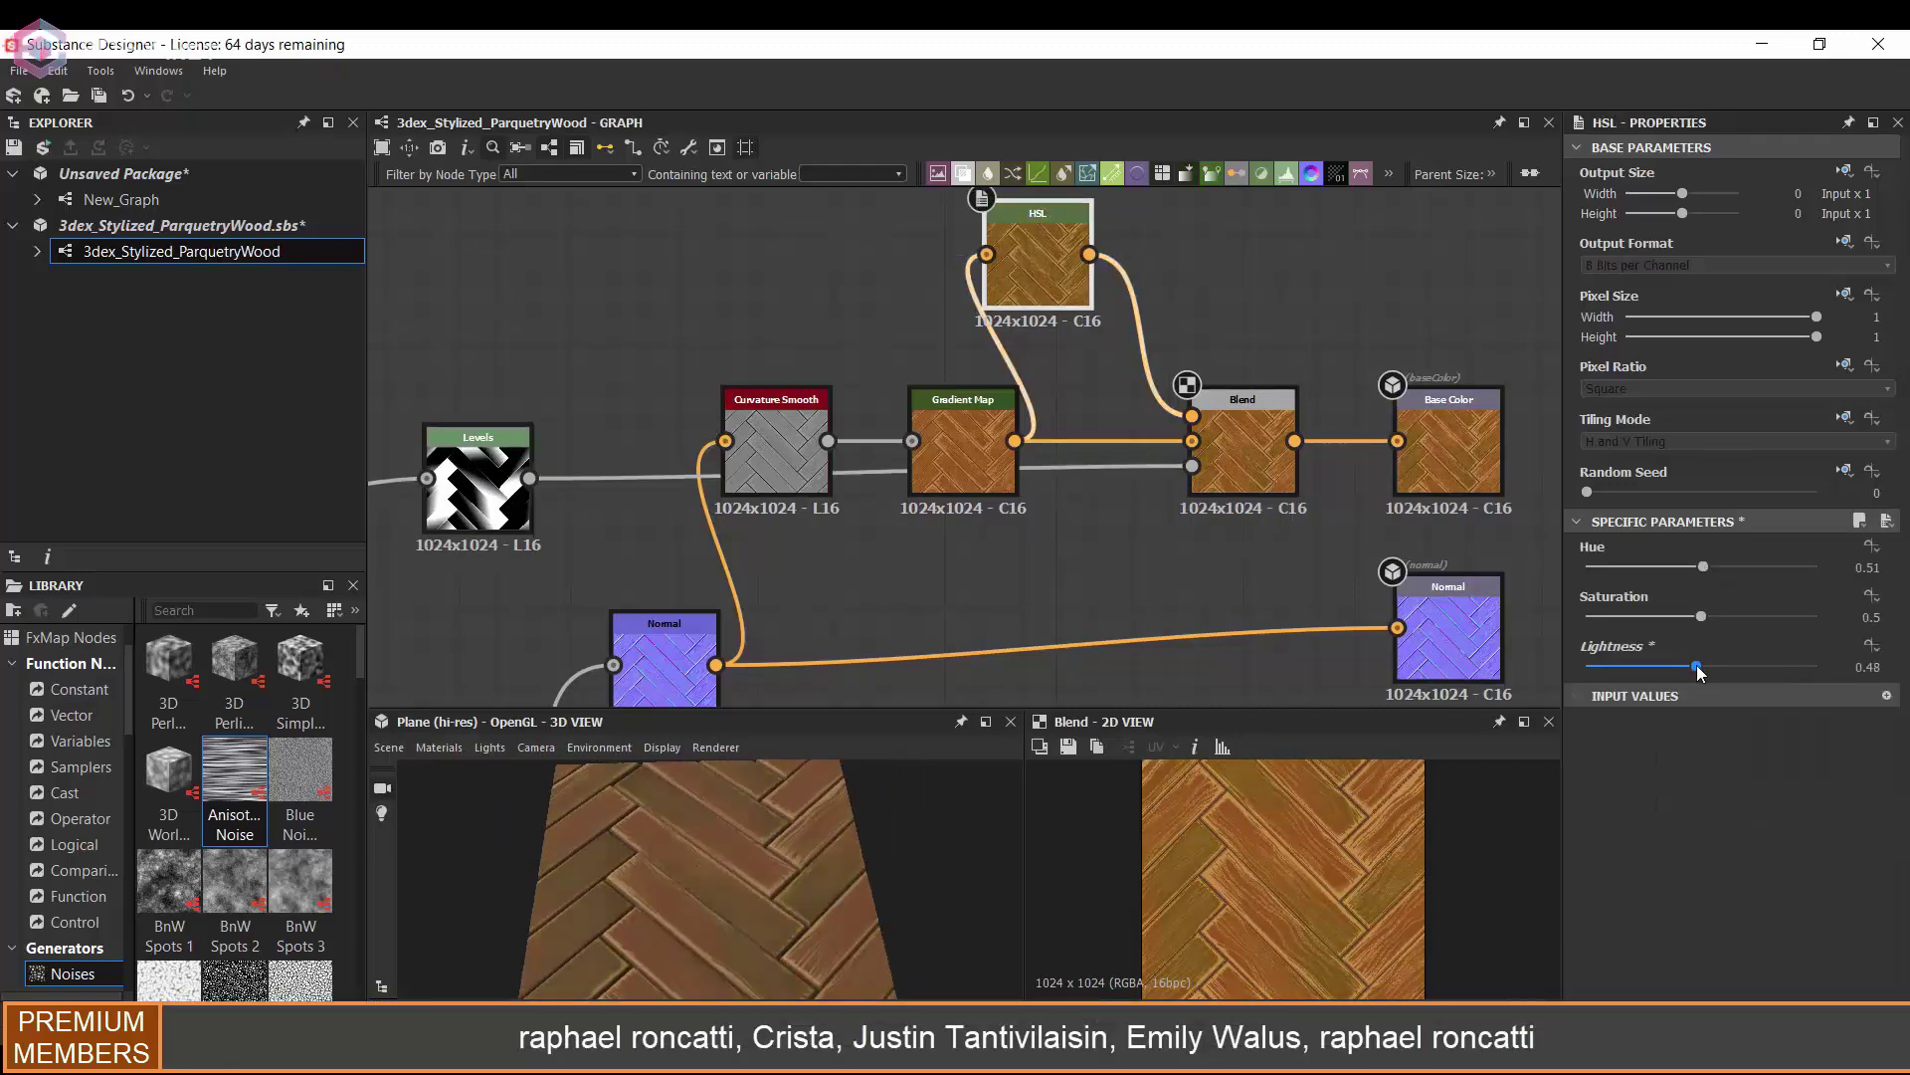
left_click_drag(1704, 567, 1699, 567)
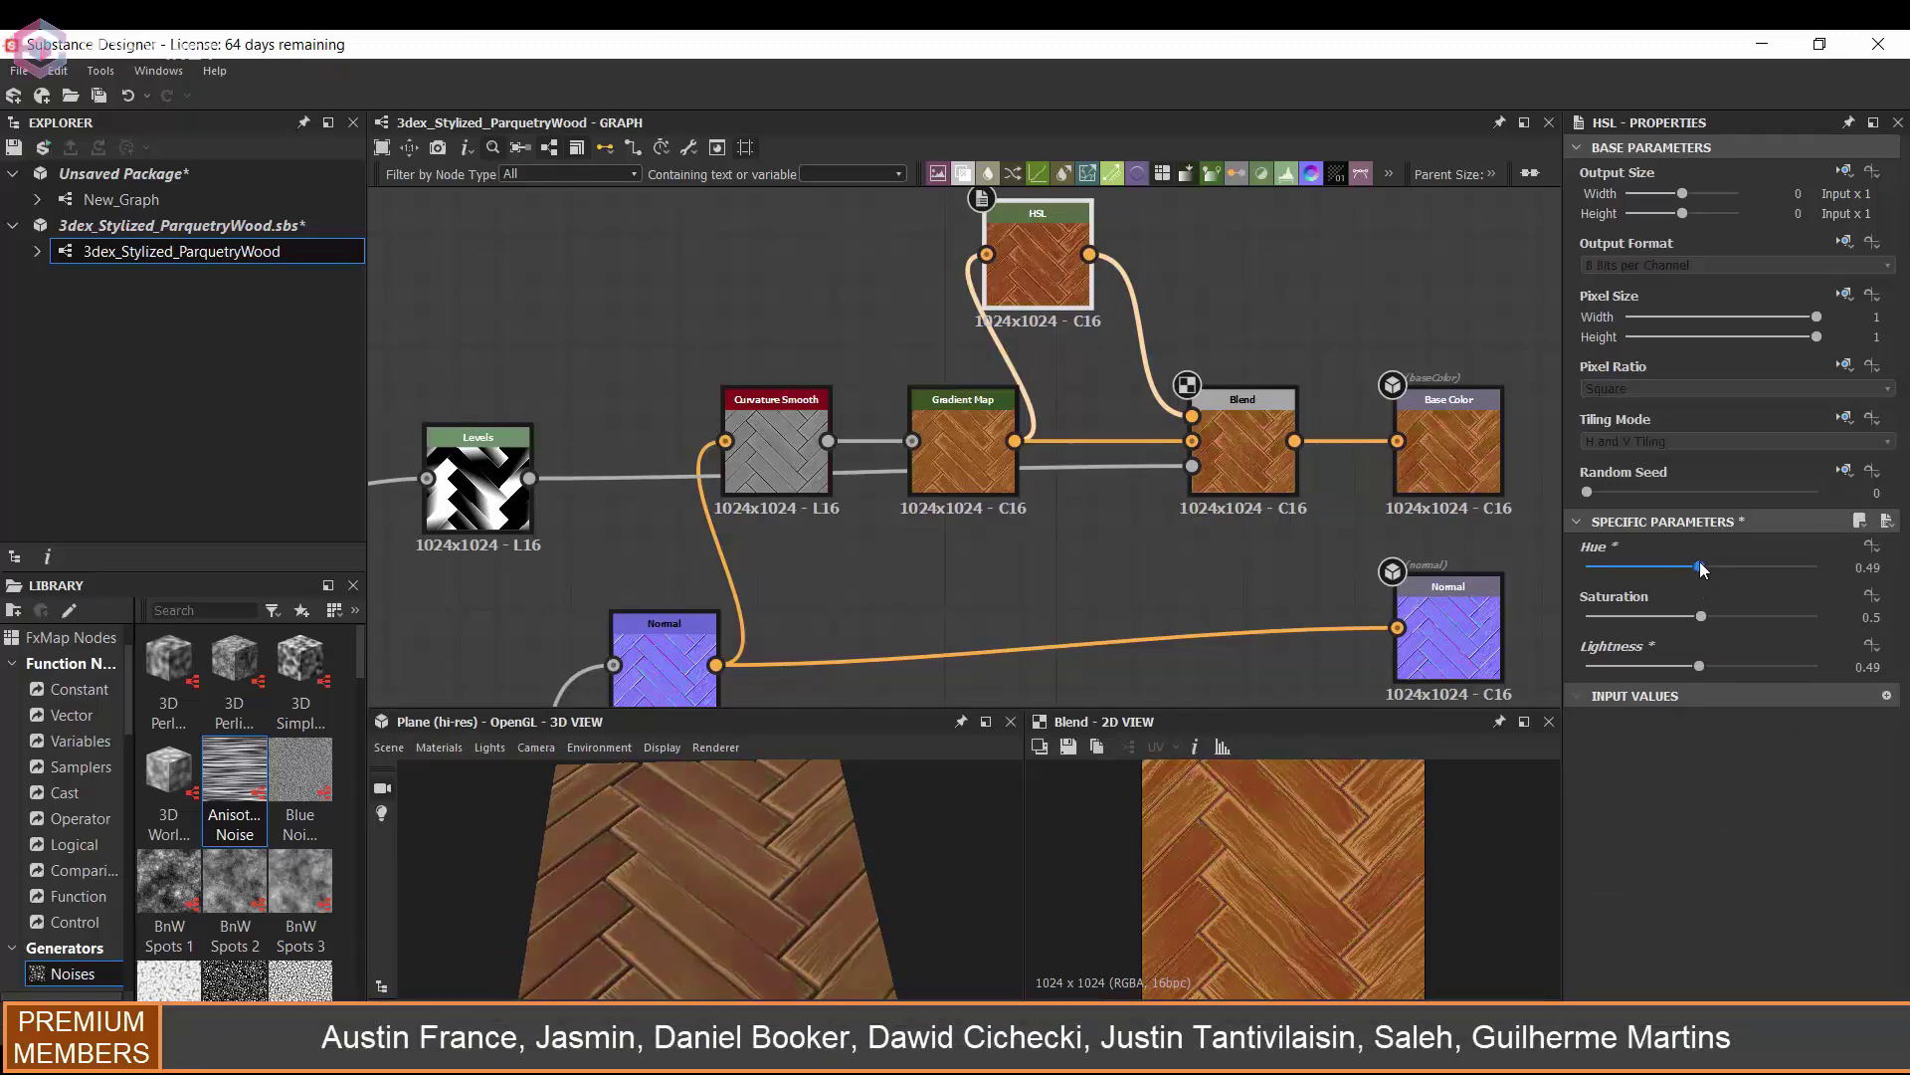
left_click_drag(1700, 666, 1702, 666)
scroll(911, 870, "down", 4)
left_click_drag(911, 870, 792, 828)
scroll(662, 870, "up", 3)
- Feed the plank mask Levels node from the final height Blend
scroll(723, 501, "down", 5)
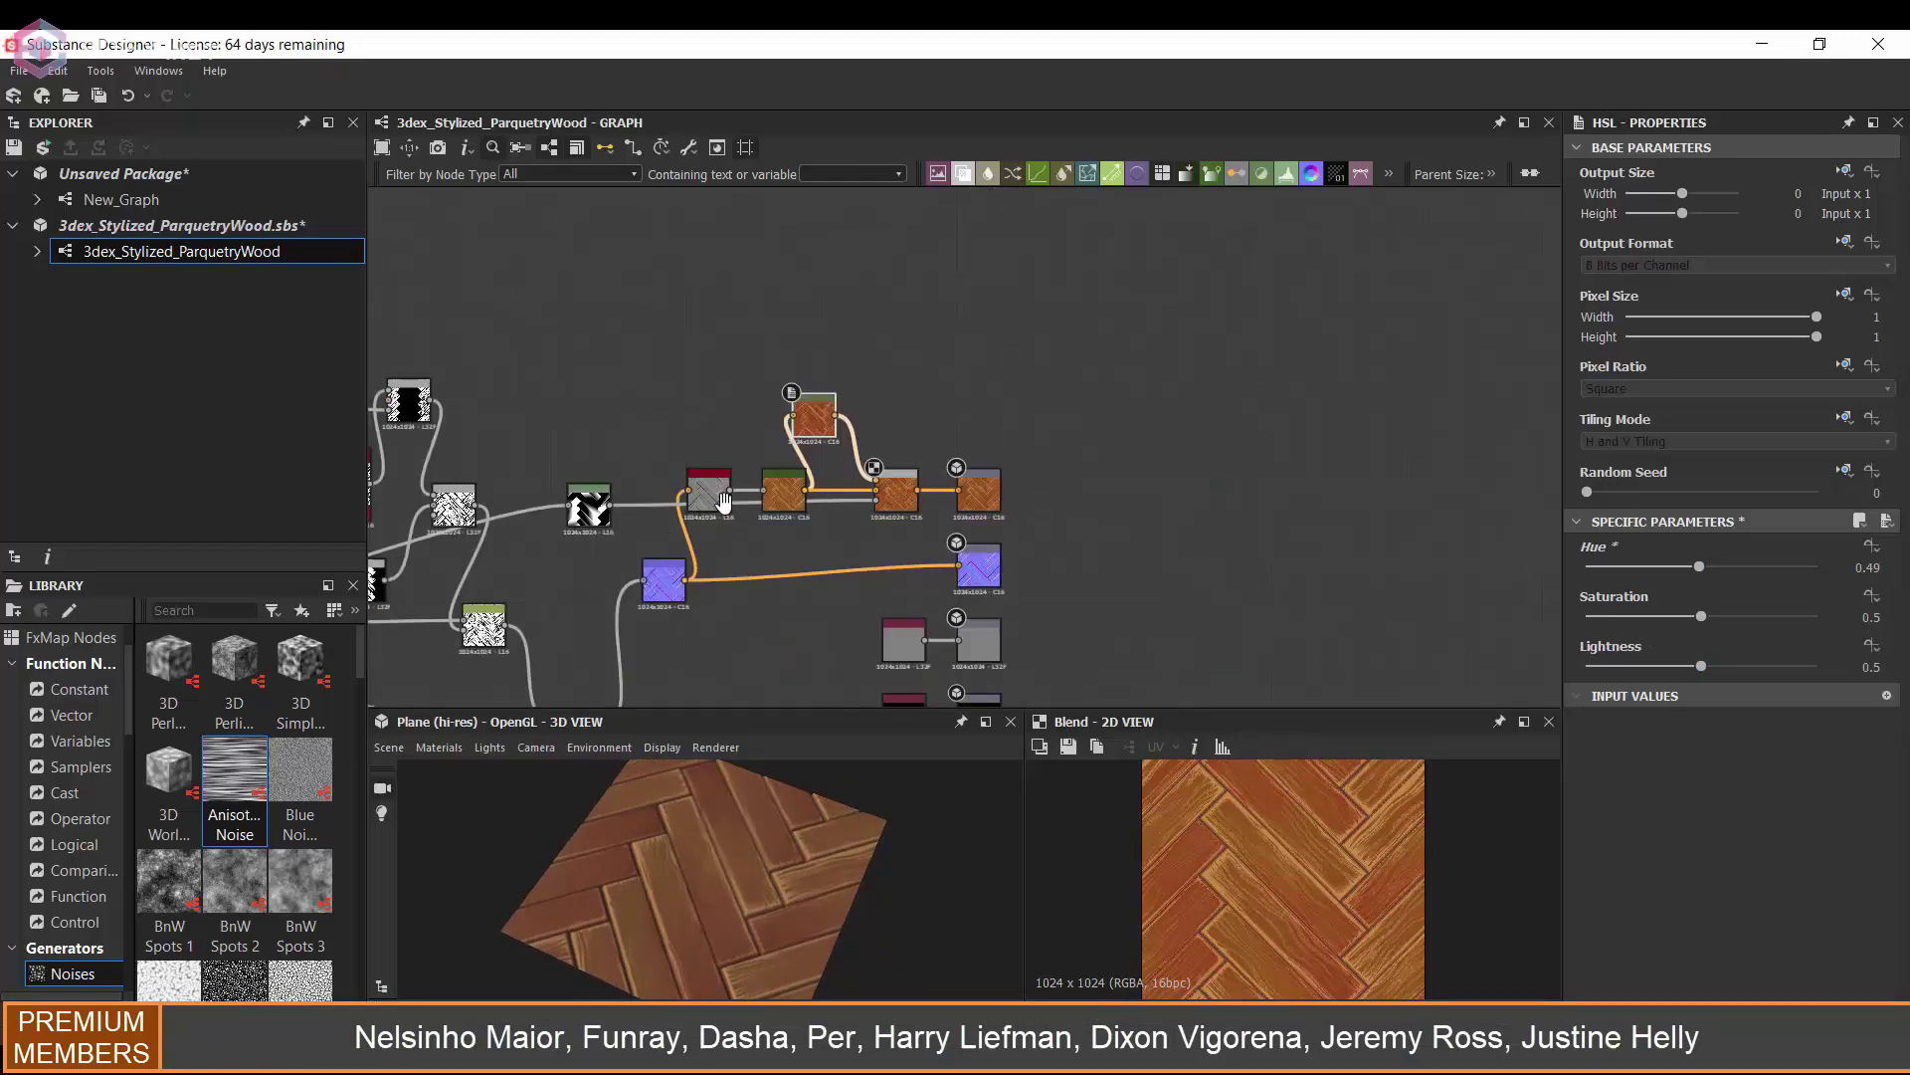
middle_click_drag(723, 501, 1127, 373)
scroll(997, 548, "up", 2)
left_click_drag(1003, 622, 963, 305)
double_click(990, 309)
middle_click_drag(1124, 400, 970, 481)
scroll(1149, 350, "up", 1)
- Adjust the opacity of the Blend that mixes the HSL variation into the base color
double_click(1290, 379)
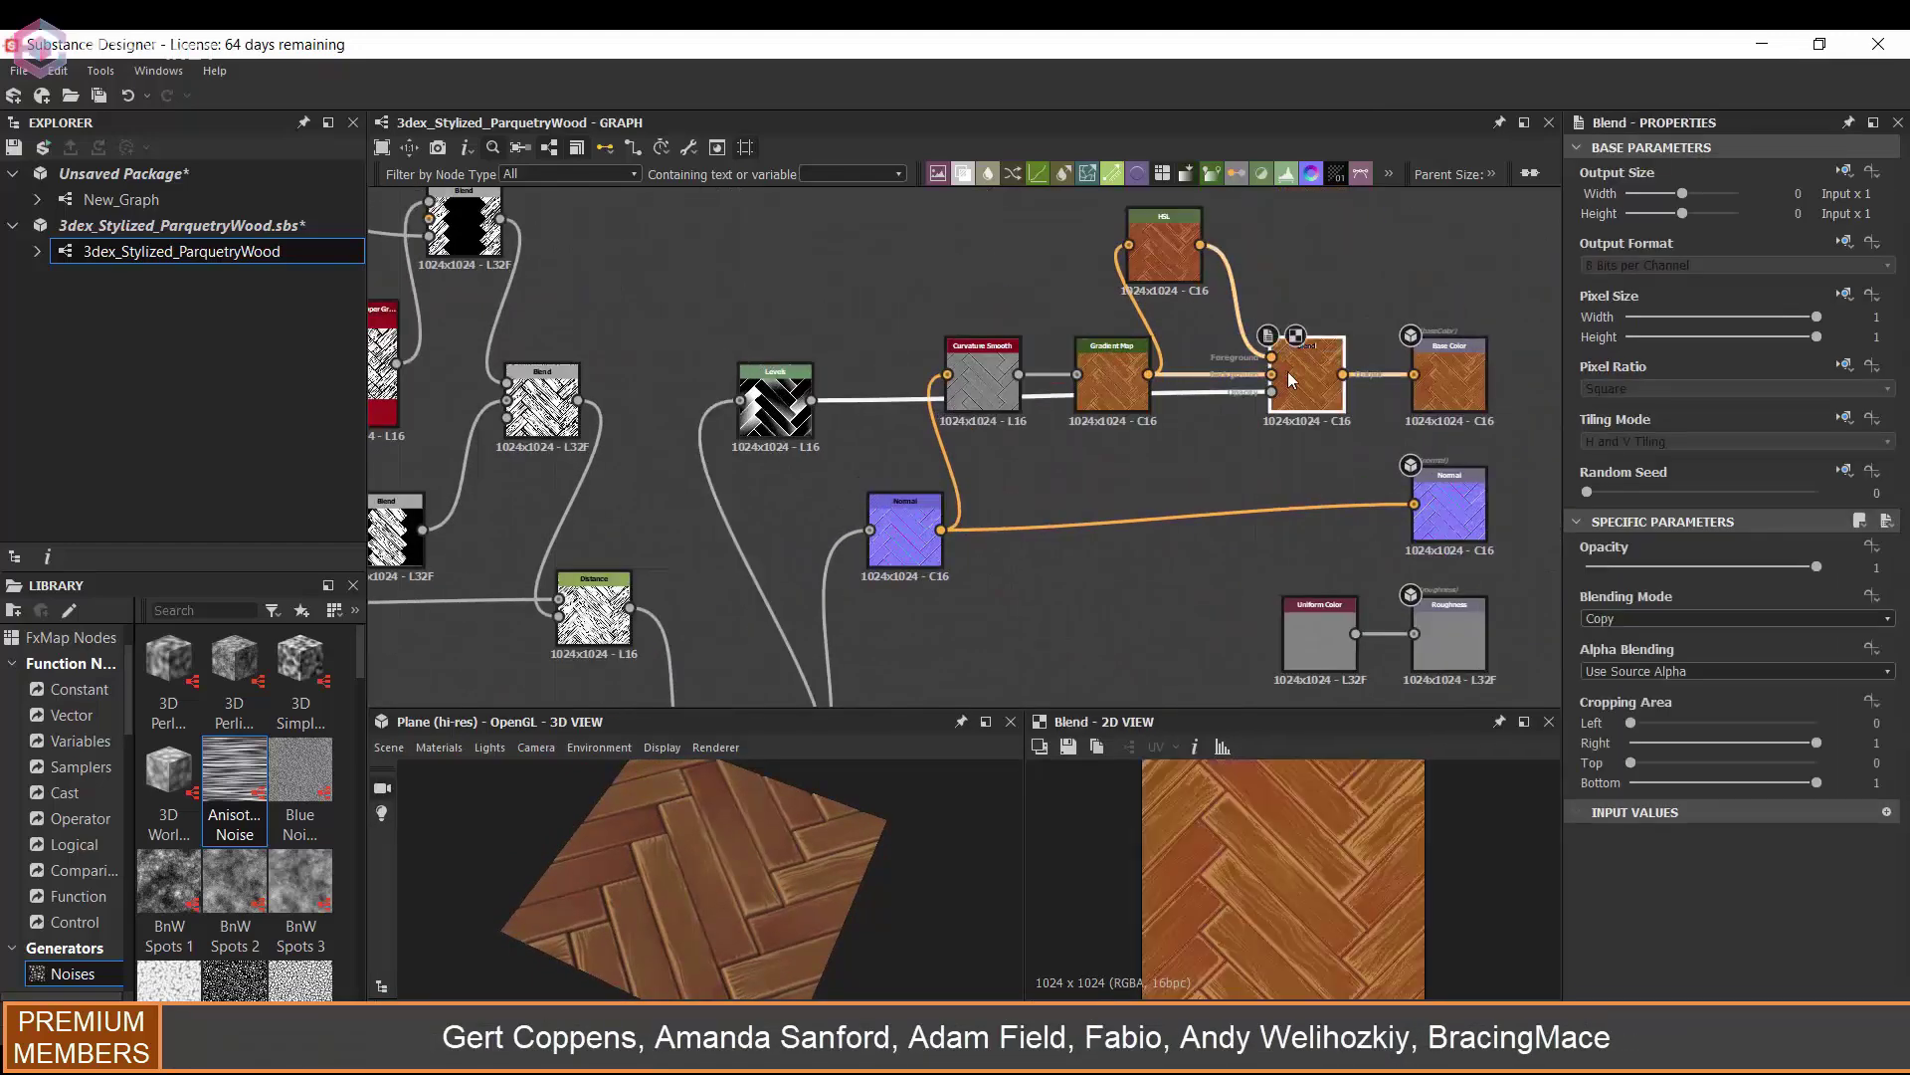
left_click(1184, 287)
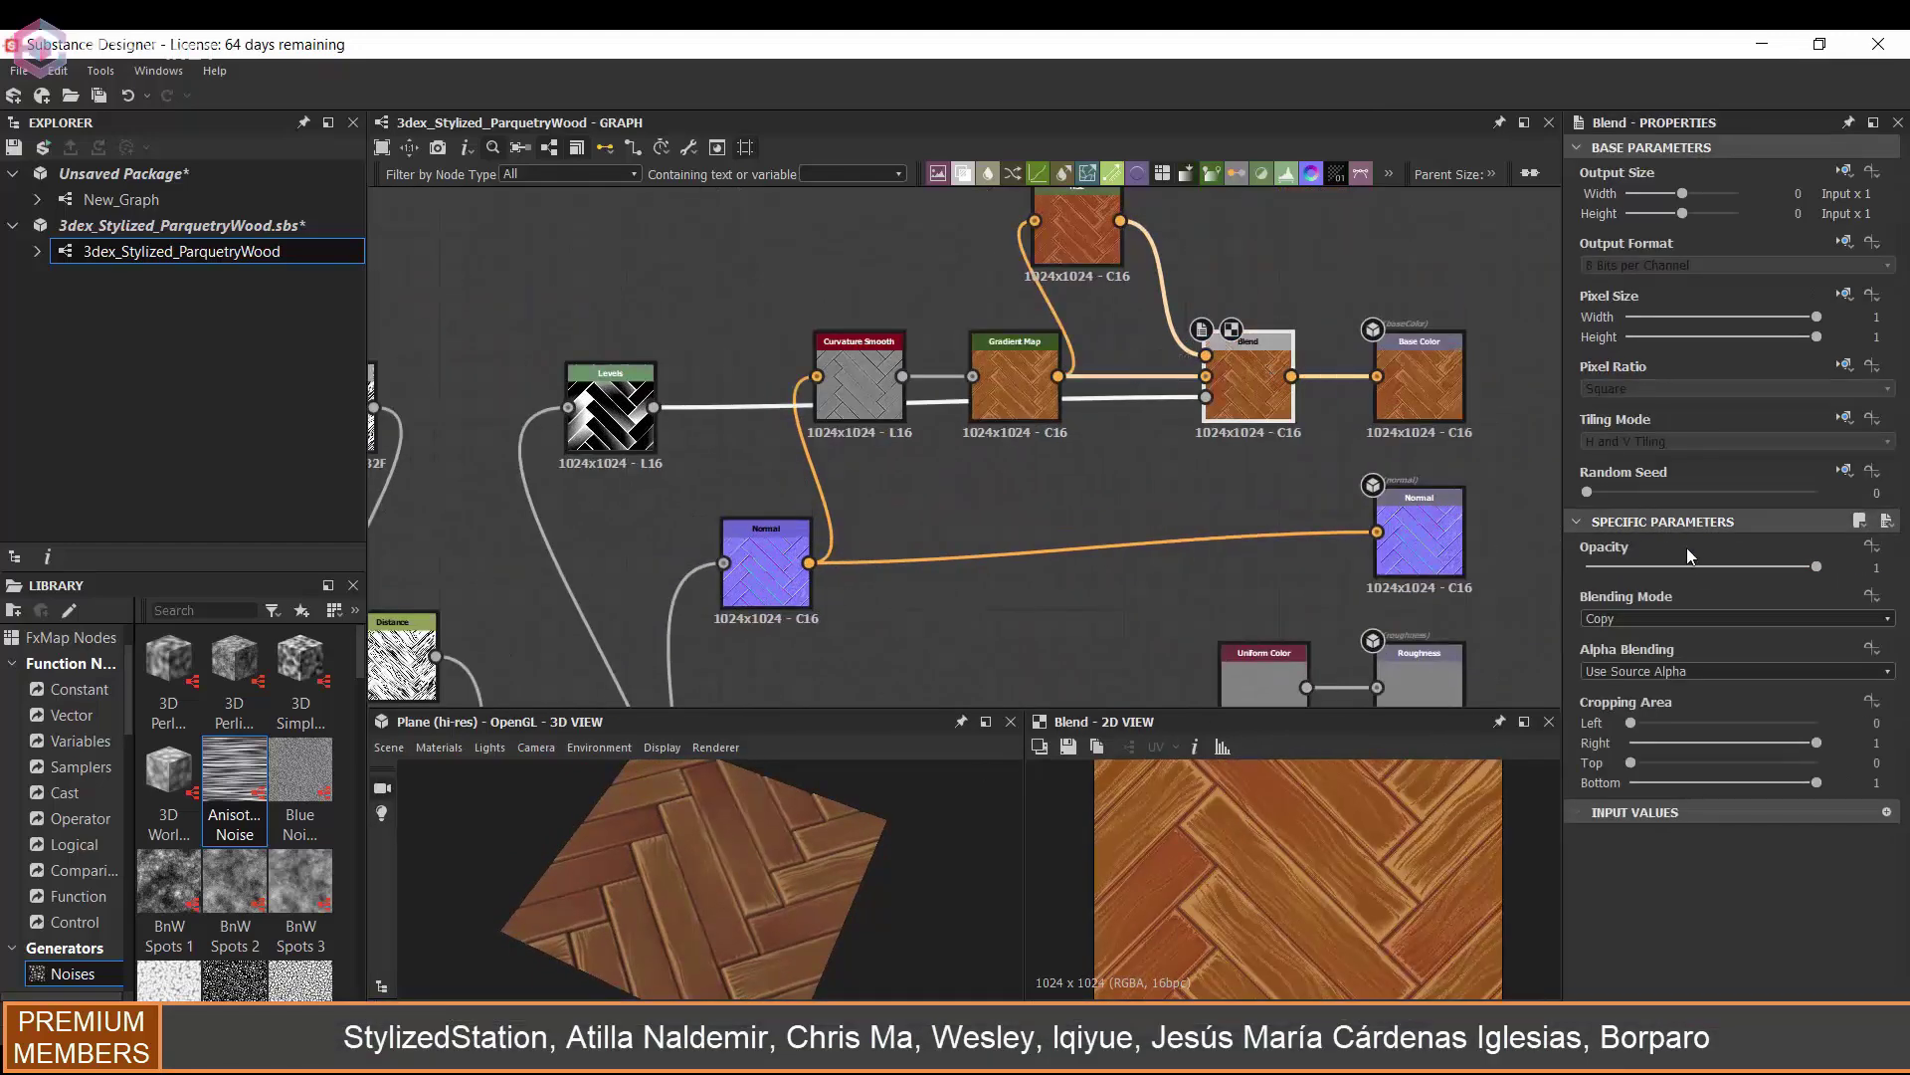
left_click_drag(1640, 569, 1729, 567)
scroll(1379, 834, "up", 5)
scroll(1343, 846, "down", 4)
left_click_drag(587, 907, 656, 885)
- Set the Ambient Occlusion node's height depth to about 0.53
scroll(1015, 397, "down", 5)
middle_click_drag(1014, 397, 1086, 358)
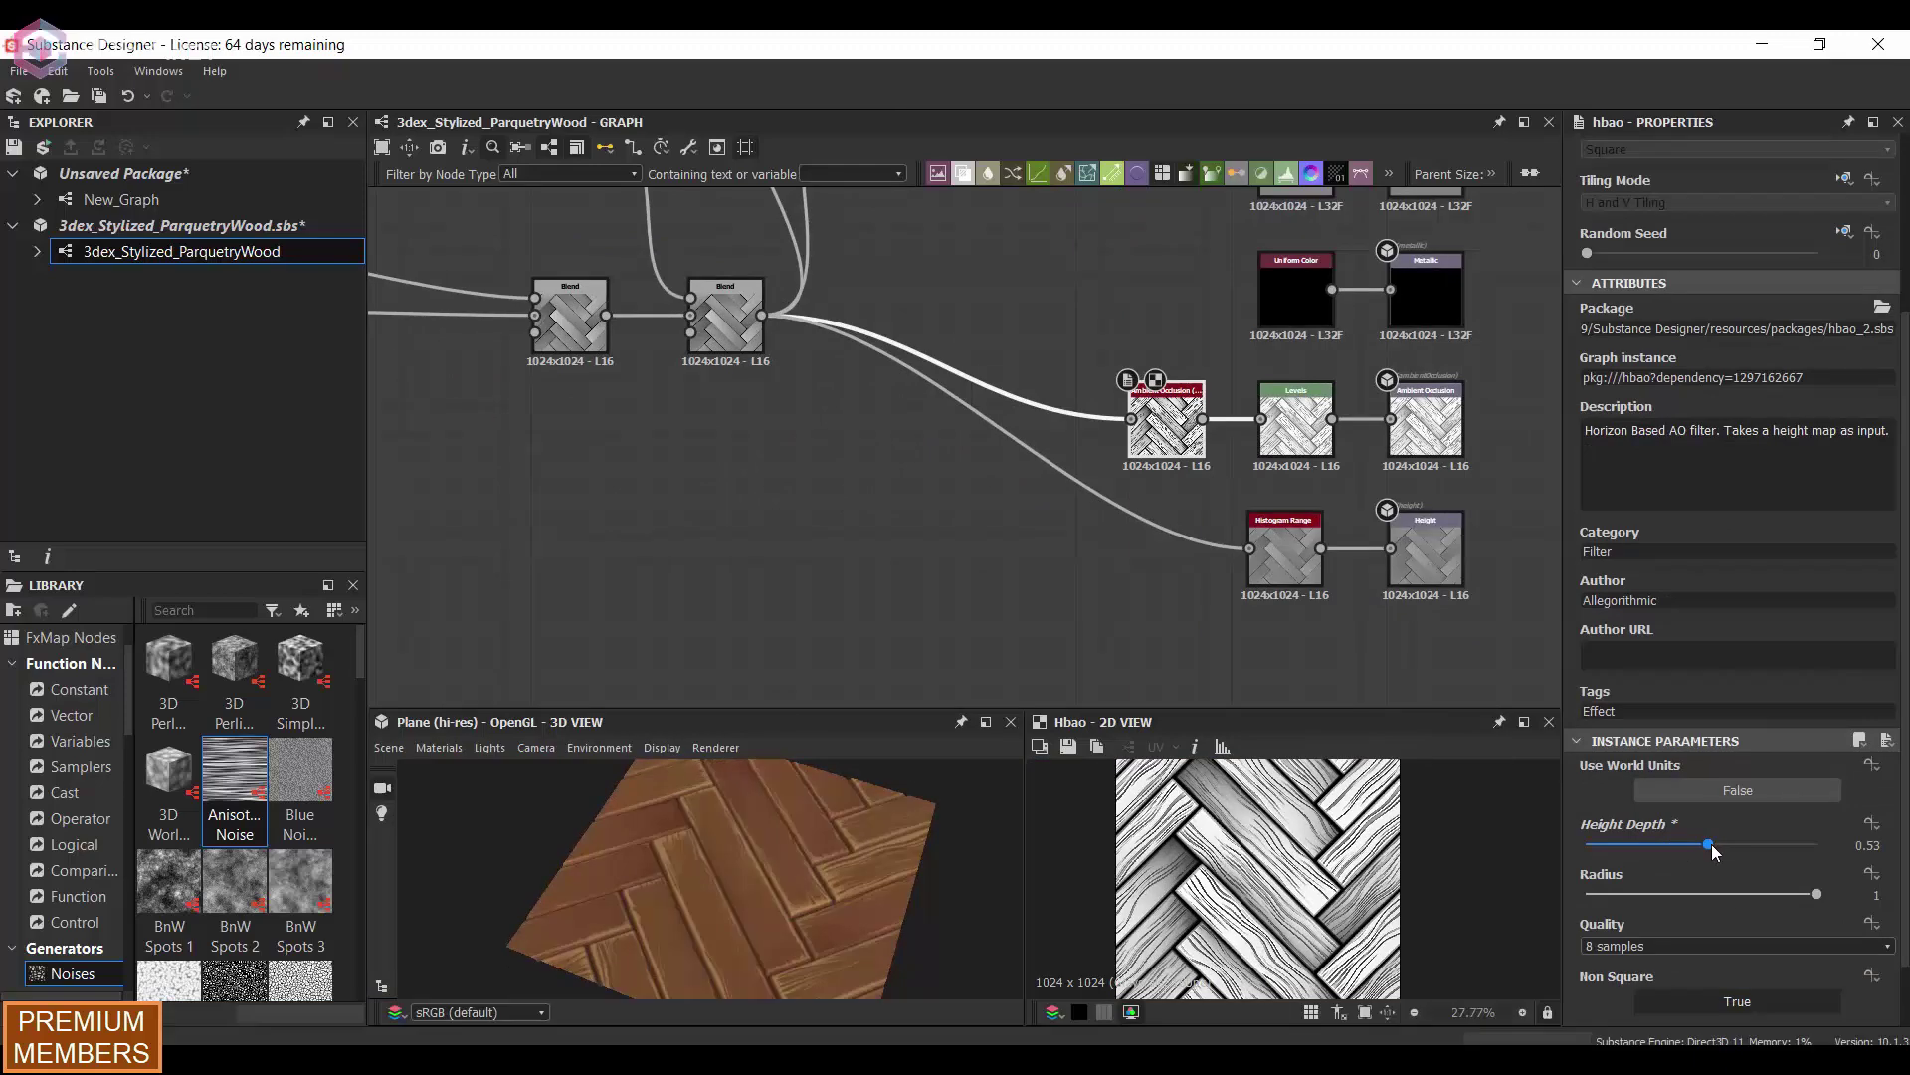
left_click_drag(696, 911, 809, 837)
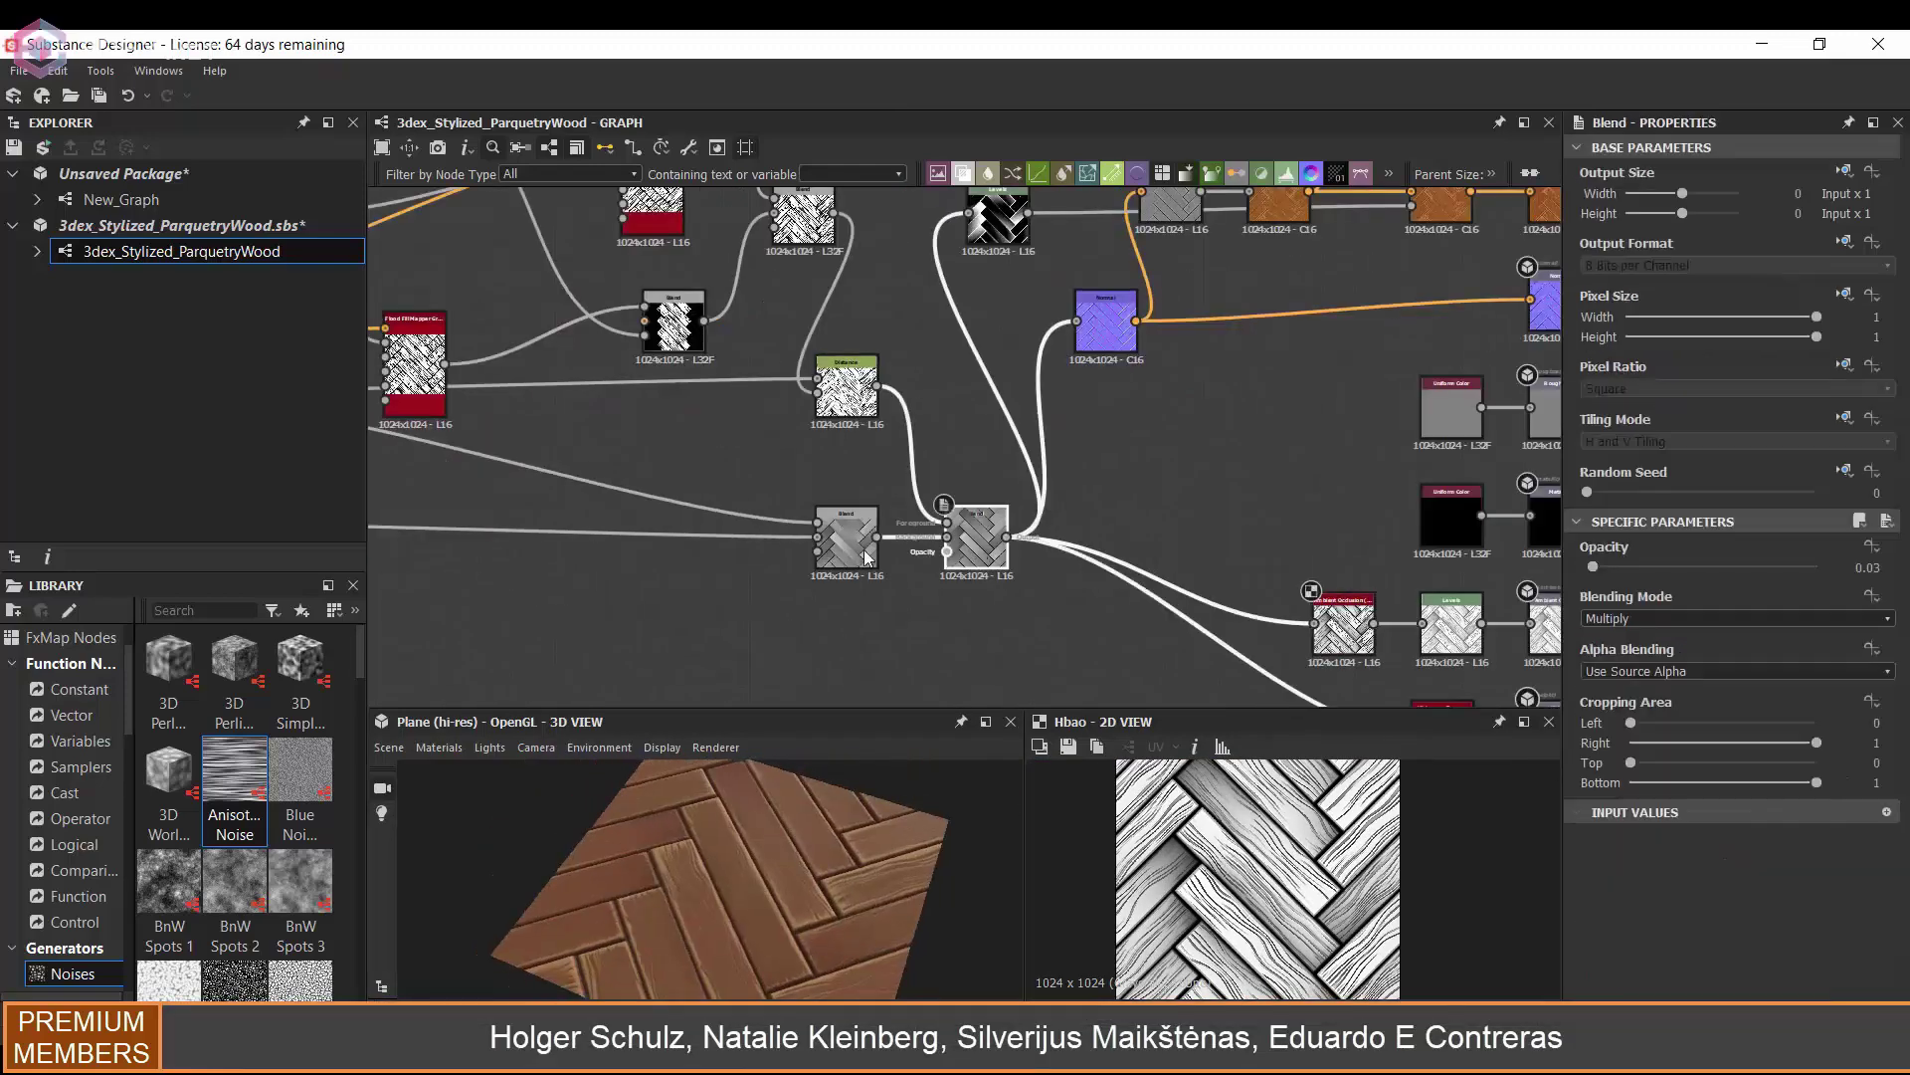
- Shift the plank height Blend aside and insert a Tile Sampler after the final height Blend
left_click_drag(863, 557, 842, 557)
middle_click_drag(1097, 369, 993, 444)
middle_click_drag(930, 519, 986, 430)
left_click(944, 532)
key("space")
type("tile")
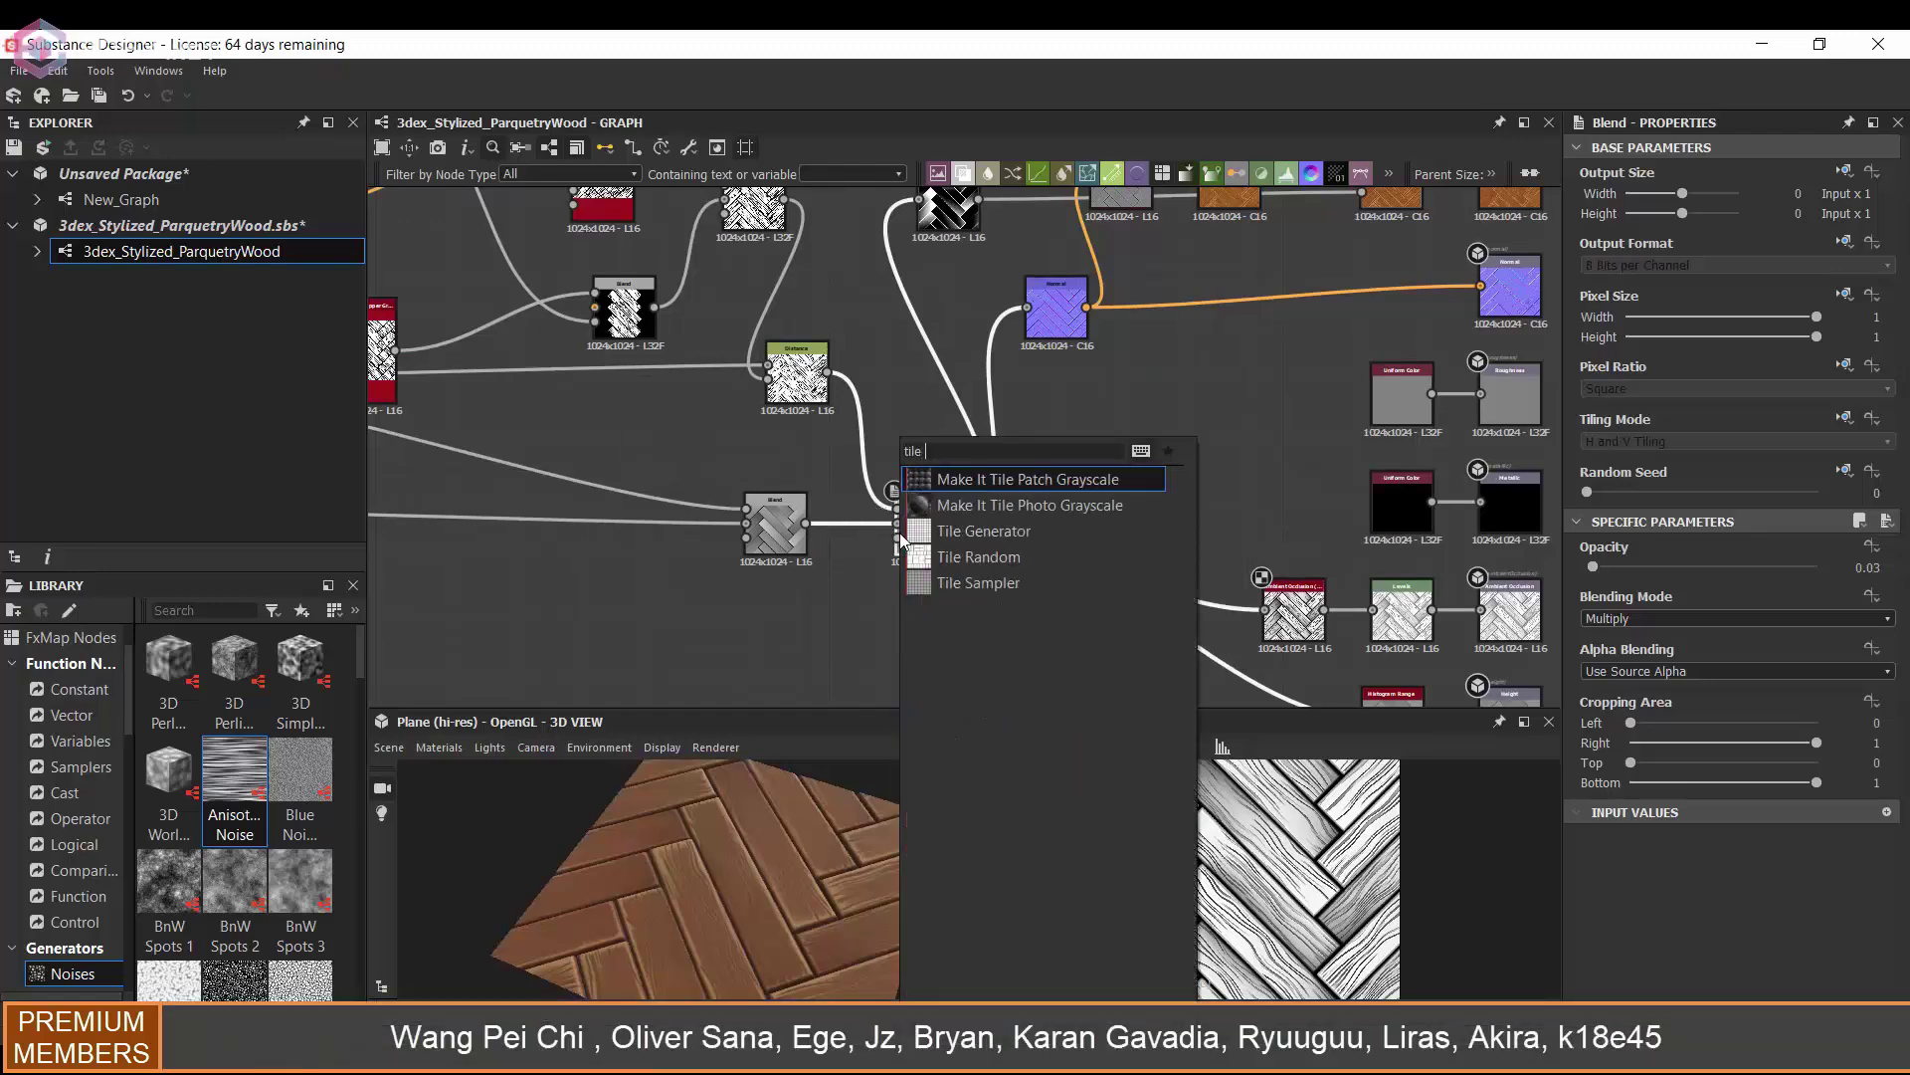
left_click(963, 580)
left_click(985, 437)
scroll(1827, 822, "down", 2)
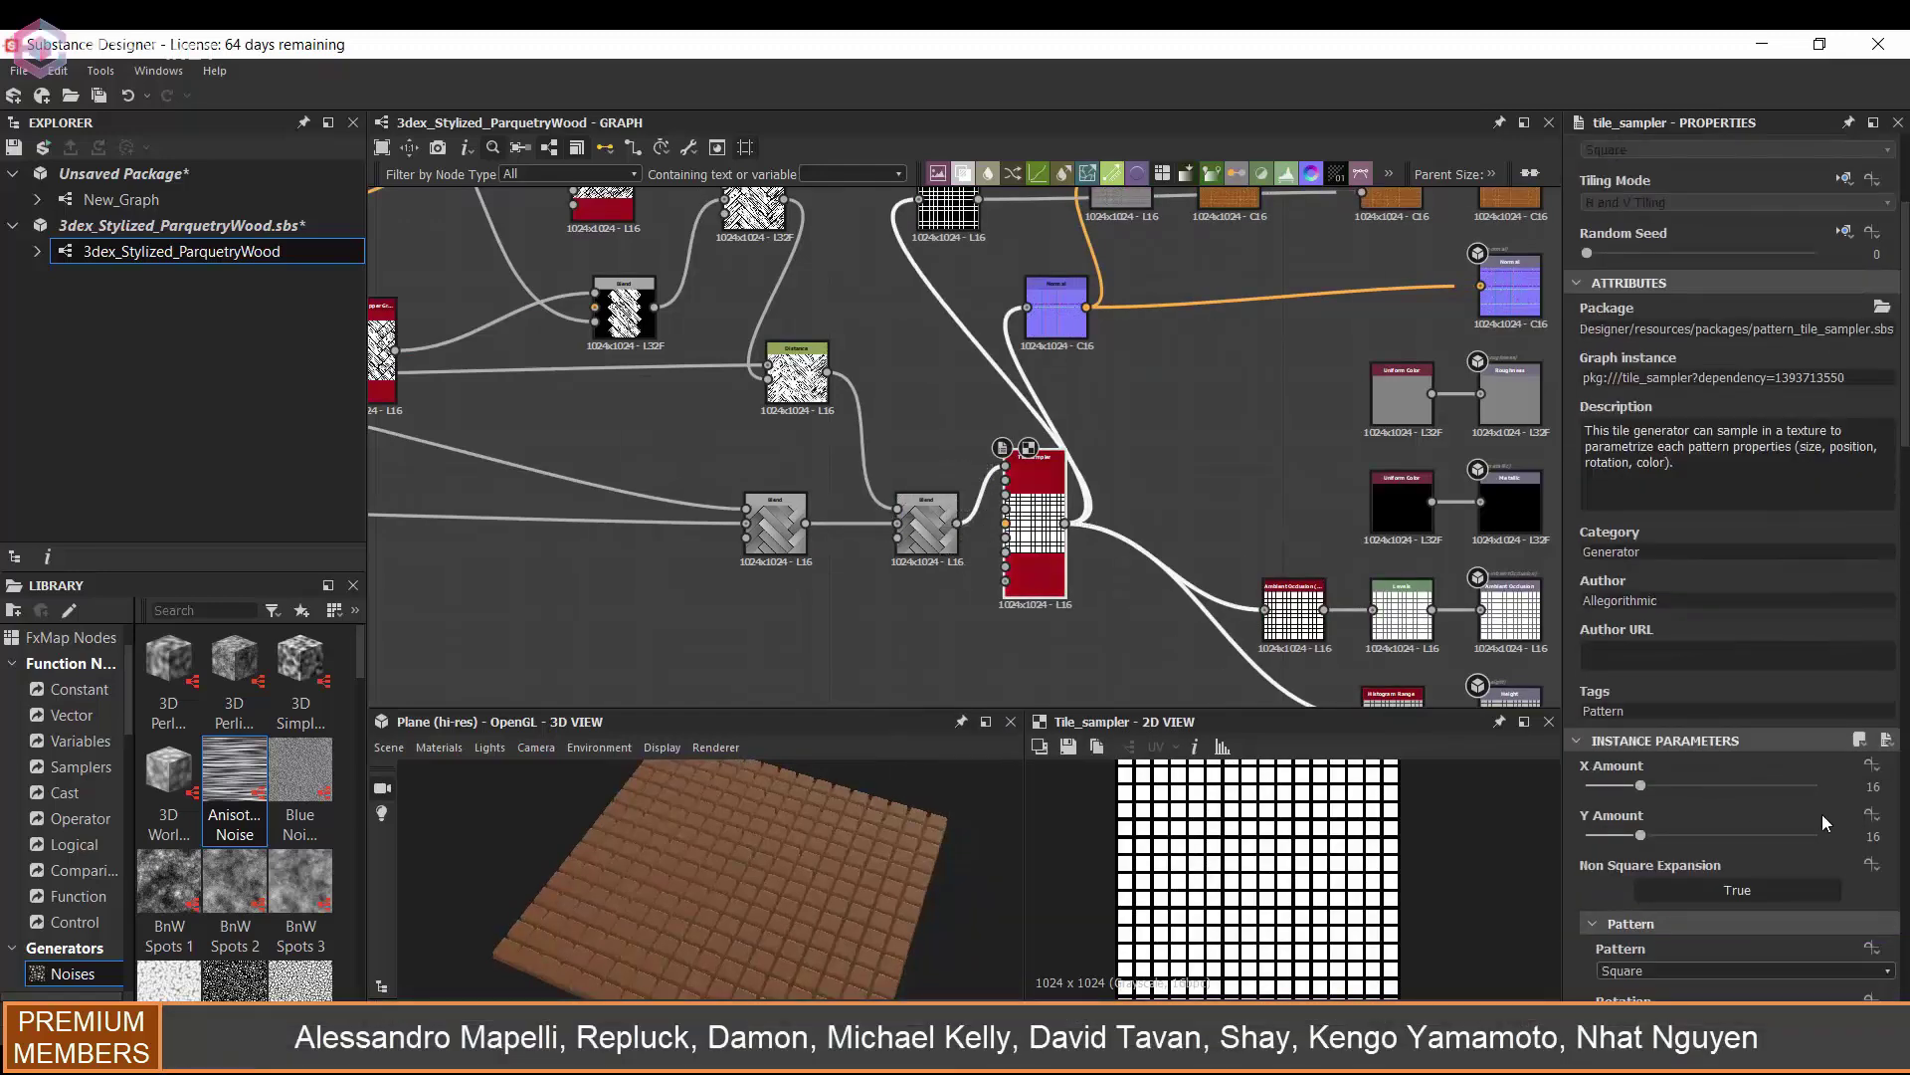
- Set the Tile Sampler's X and Y amounts to 2 and its scale to 1
type("2")
key("Tab")
type("2")
key("Return")
scroll(1870, 855, "down", 8)
left_click(1870, 916)
type("1")
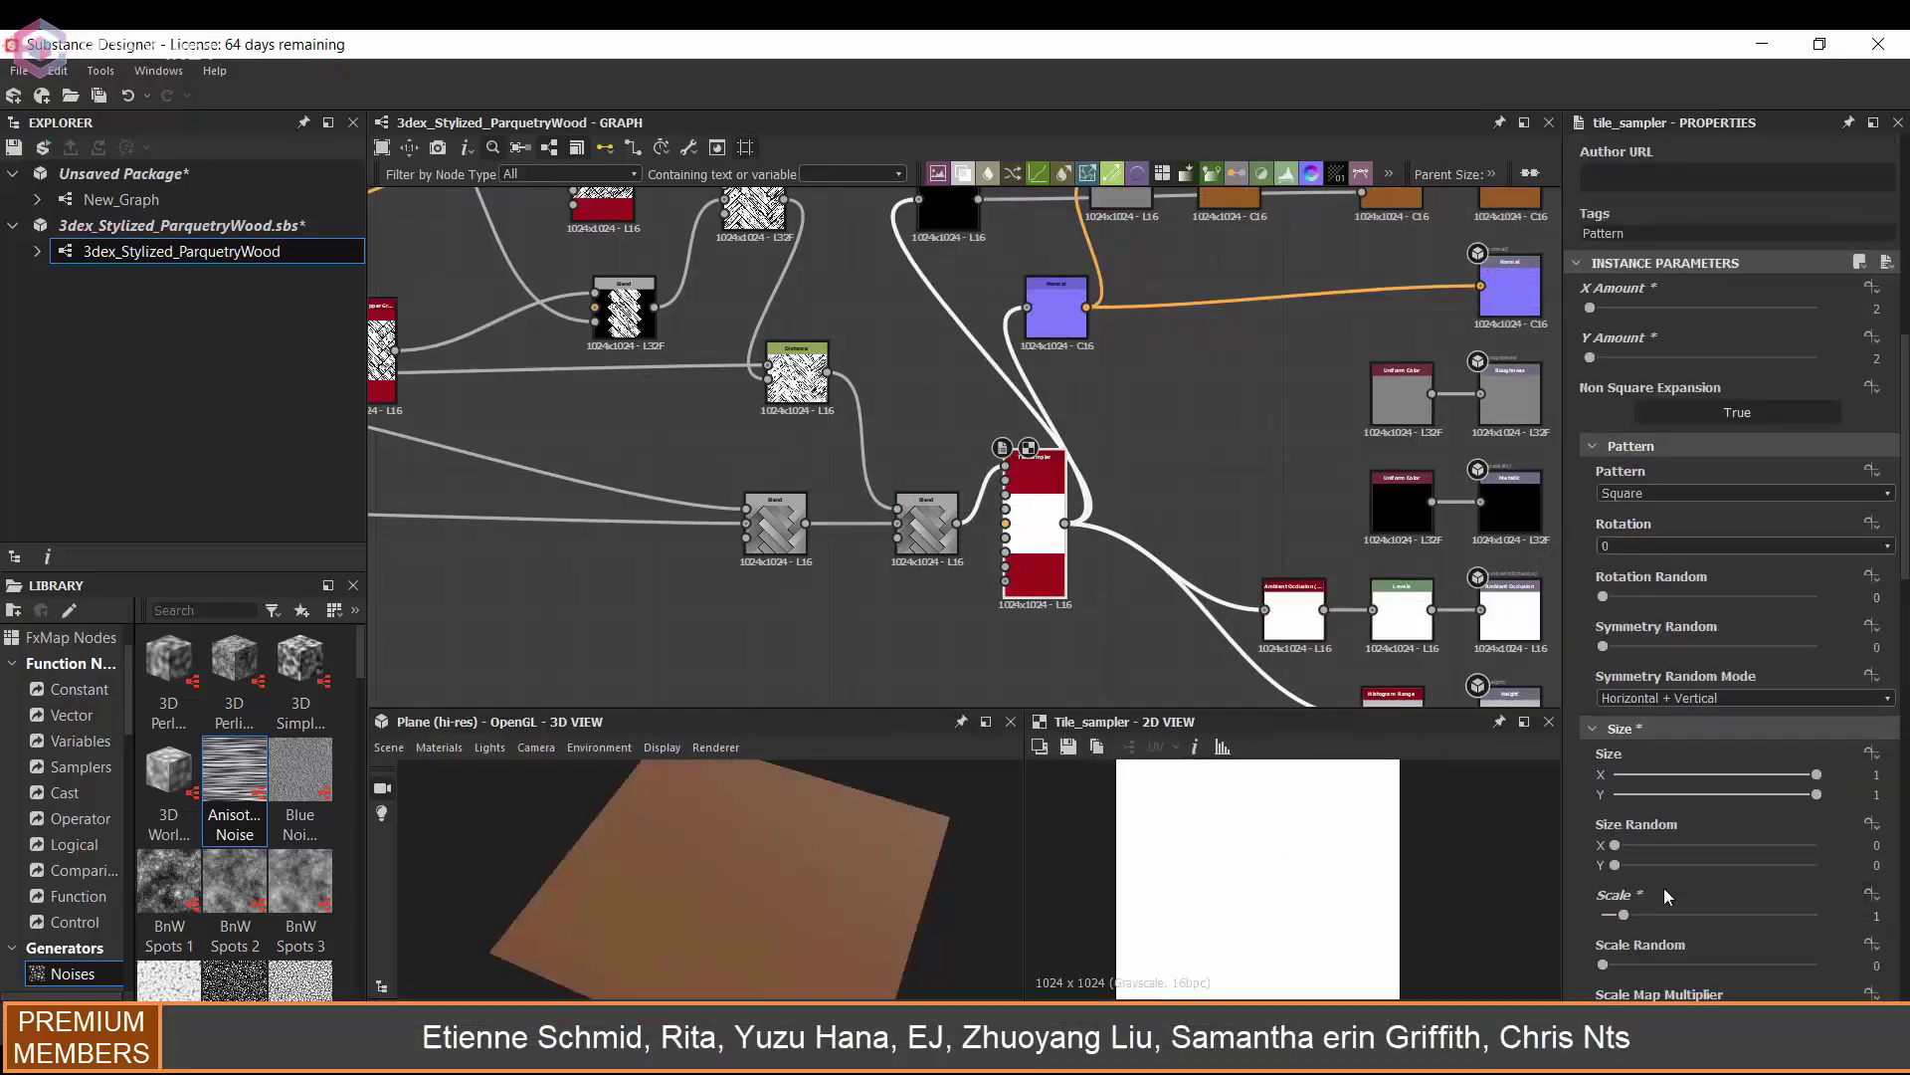
- Switch the Tile Sampler's pattern to Pattern Input so it repeats the herringbone height
scroll(1664, 866, "up", 6)
left_click(1667, 851)
left_click(1664, 873)
left_click(1184, 651)
left_click_drag(746, 864, 876, 868)
- Try different symmetry random values on the Tile Sampler and settle on 0.48 for a mirrored diamond layout
scroll(1672, 851, "down", 2)
left_click(1709, 923)
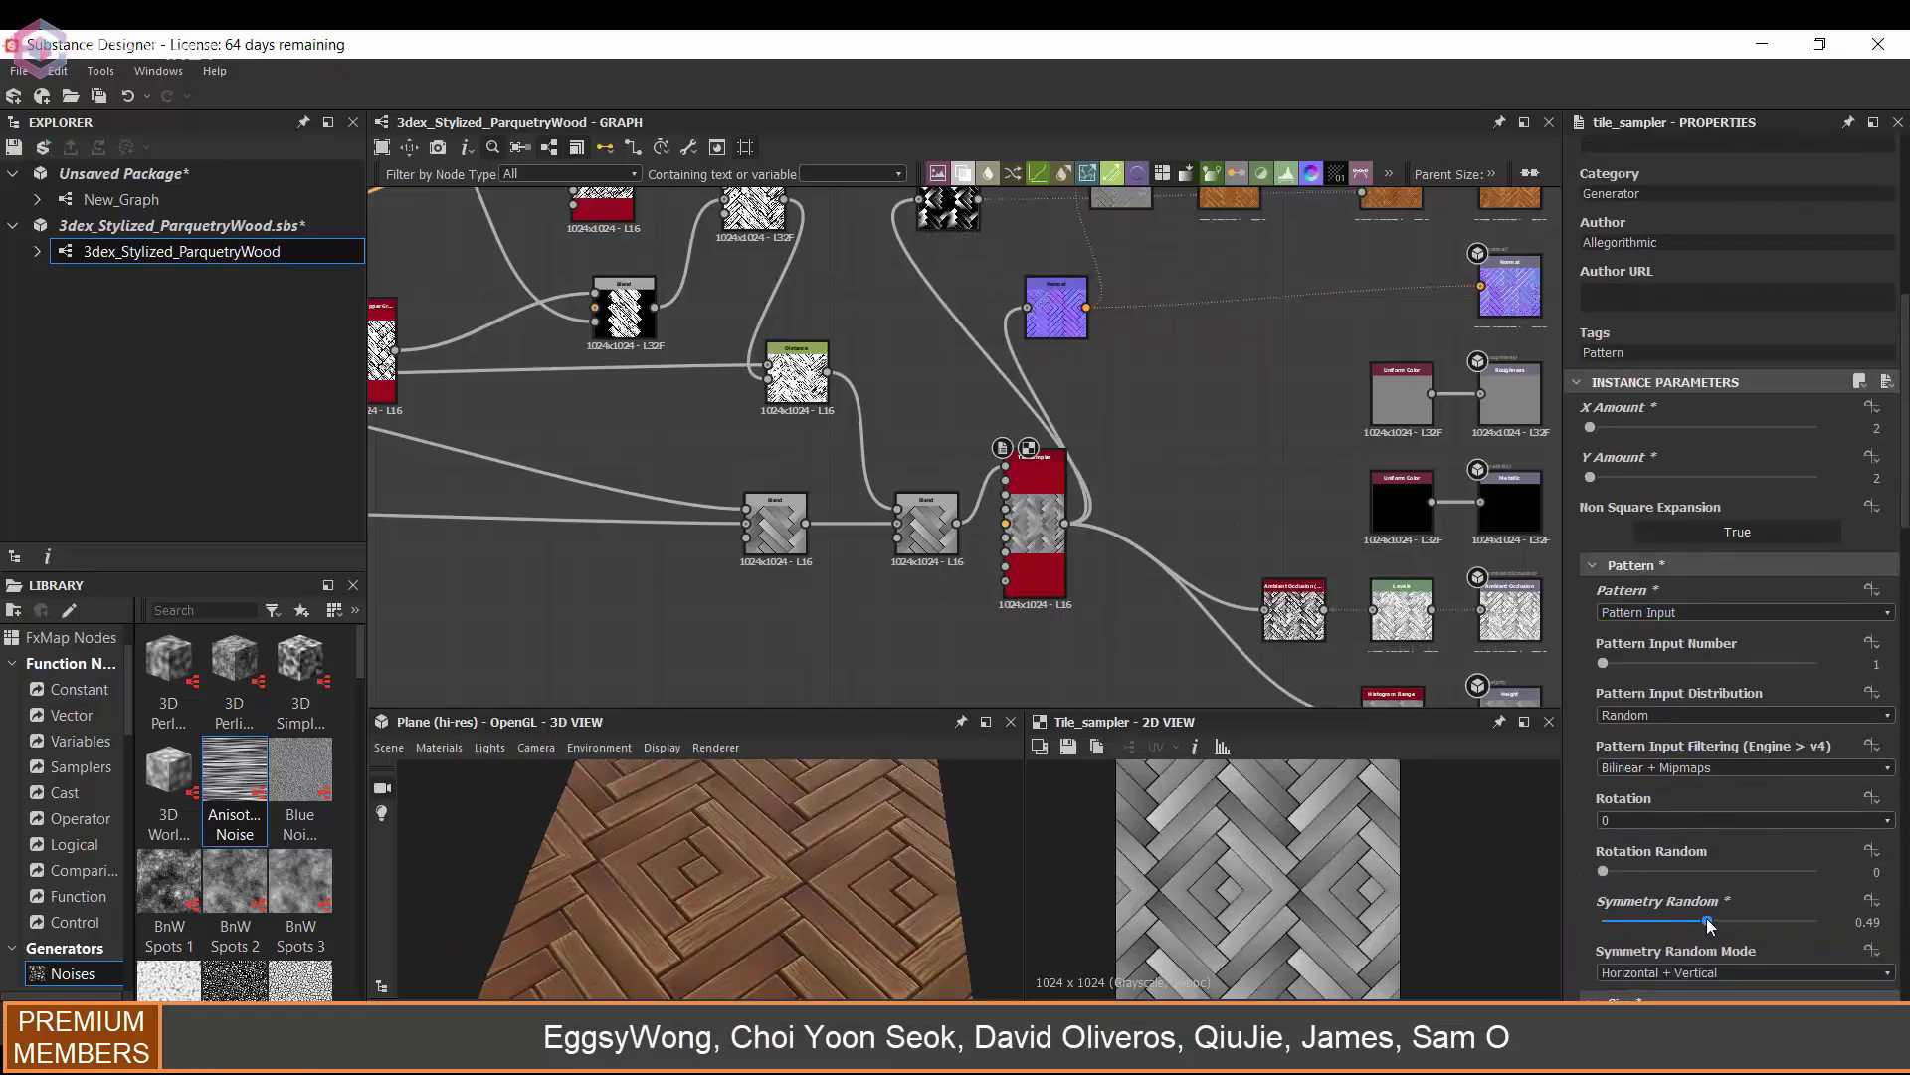
mouse_move(1707, 924)
left_mouse_down()
mouse_move(1689, 922)
mouse_move(1740, 920)
left_mouse_up()
scroll(830, 891, "down", 2)
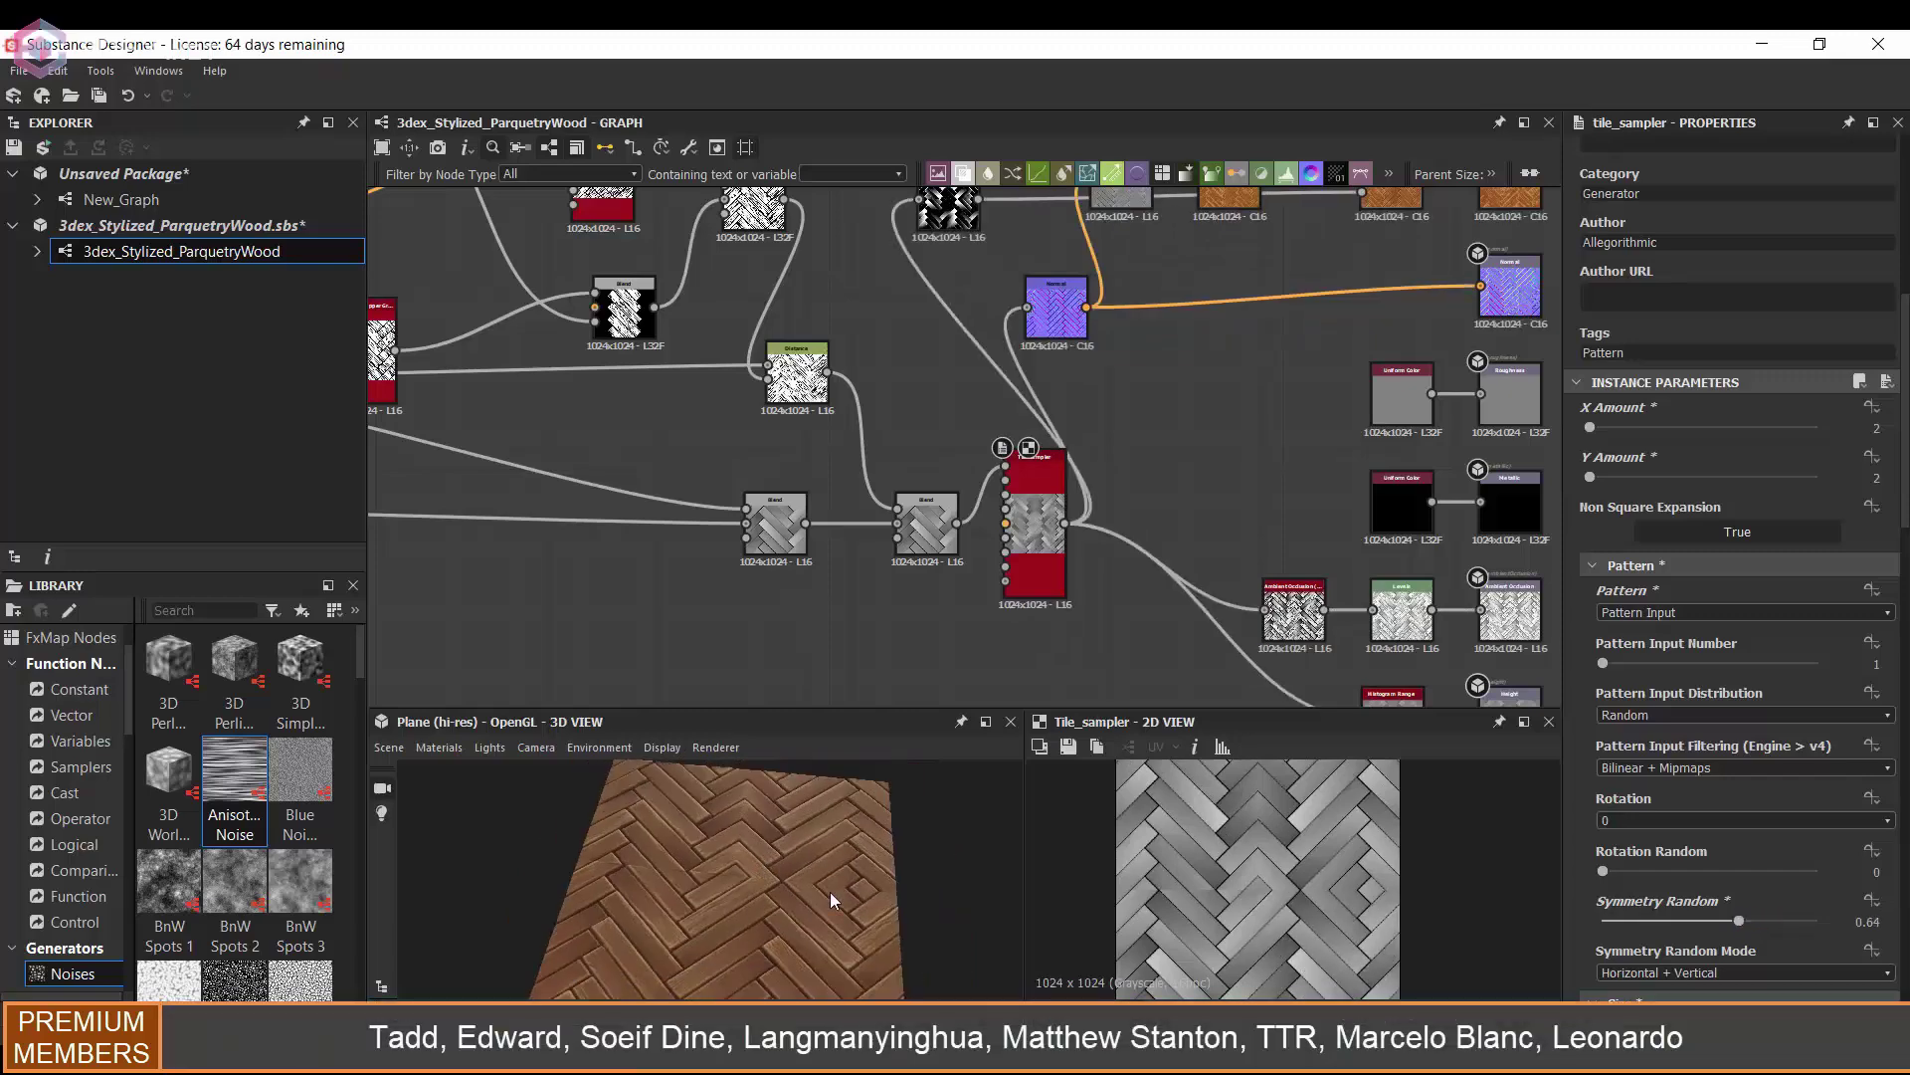
left_click_drag(830, 891, 792, 850)
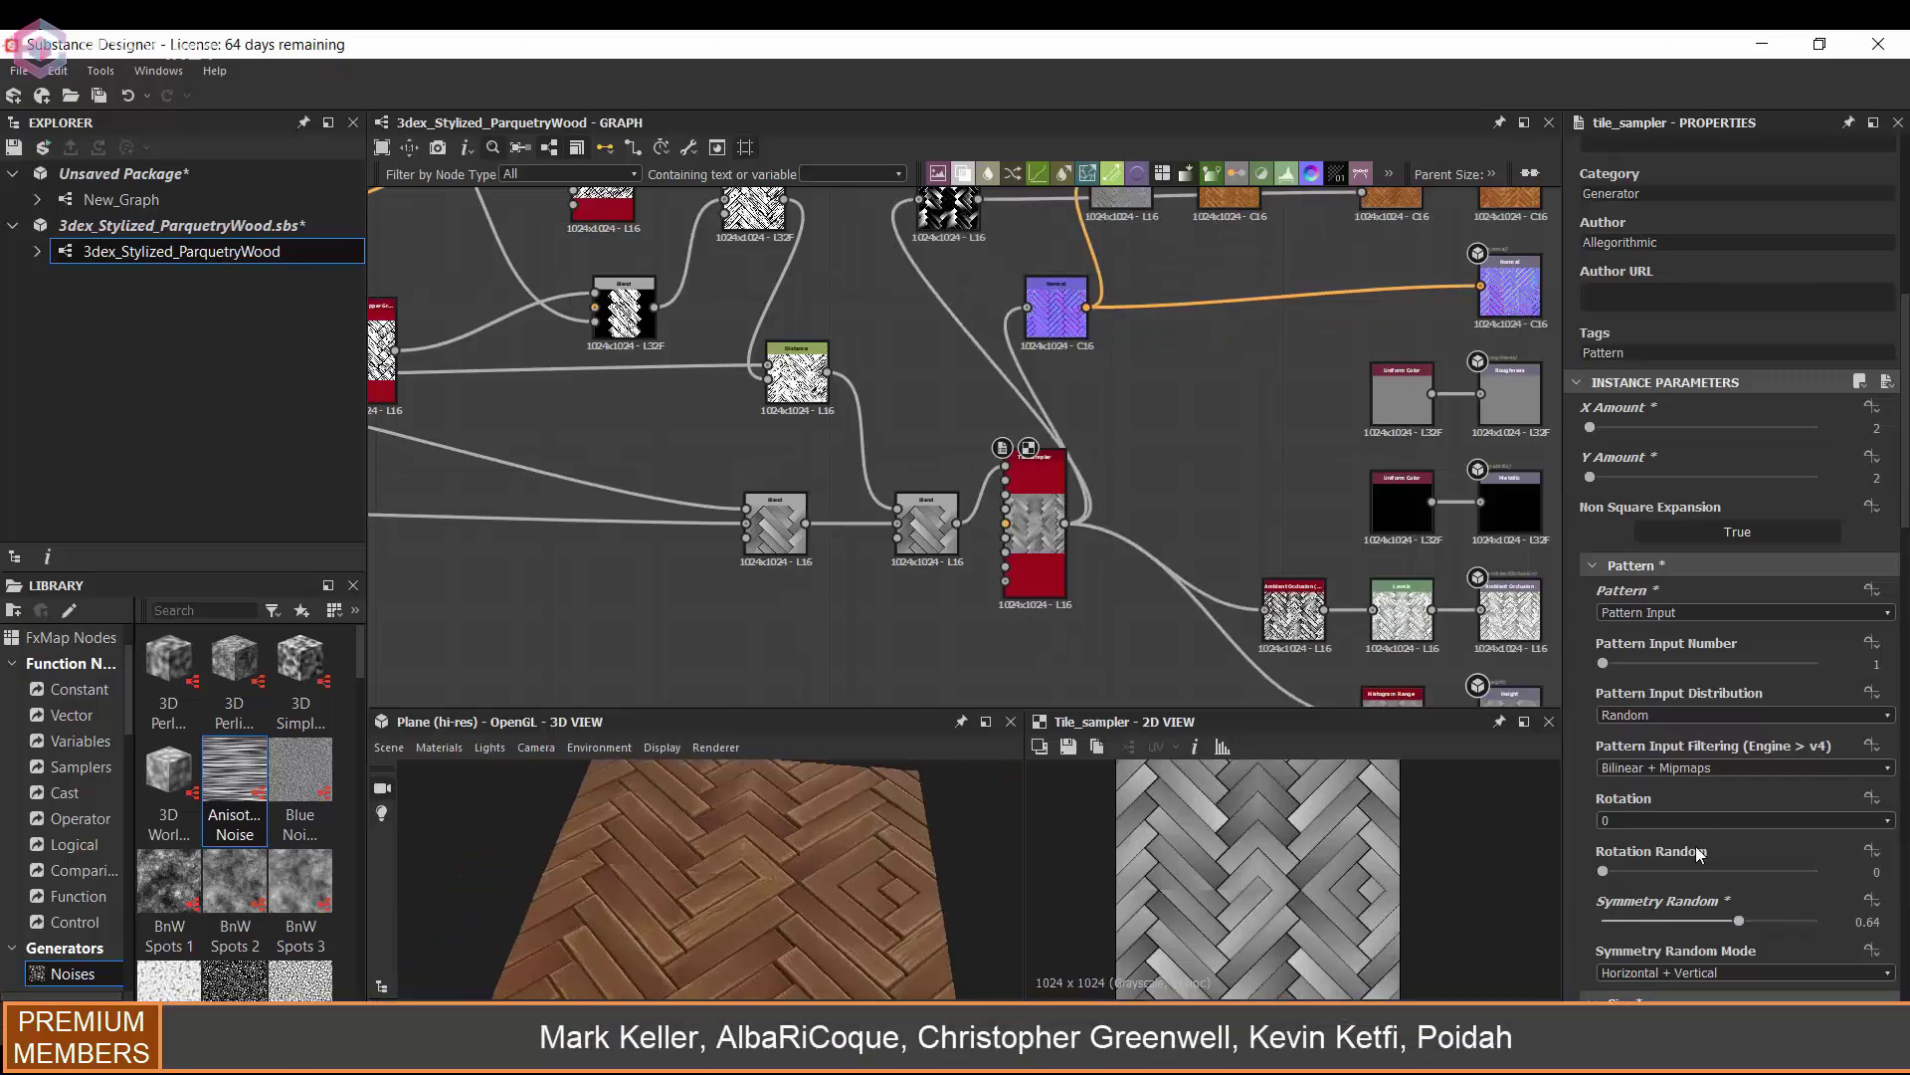
left_click(1704, 923)
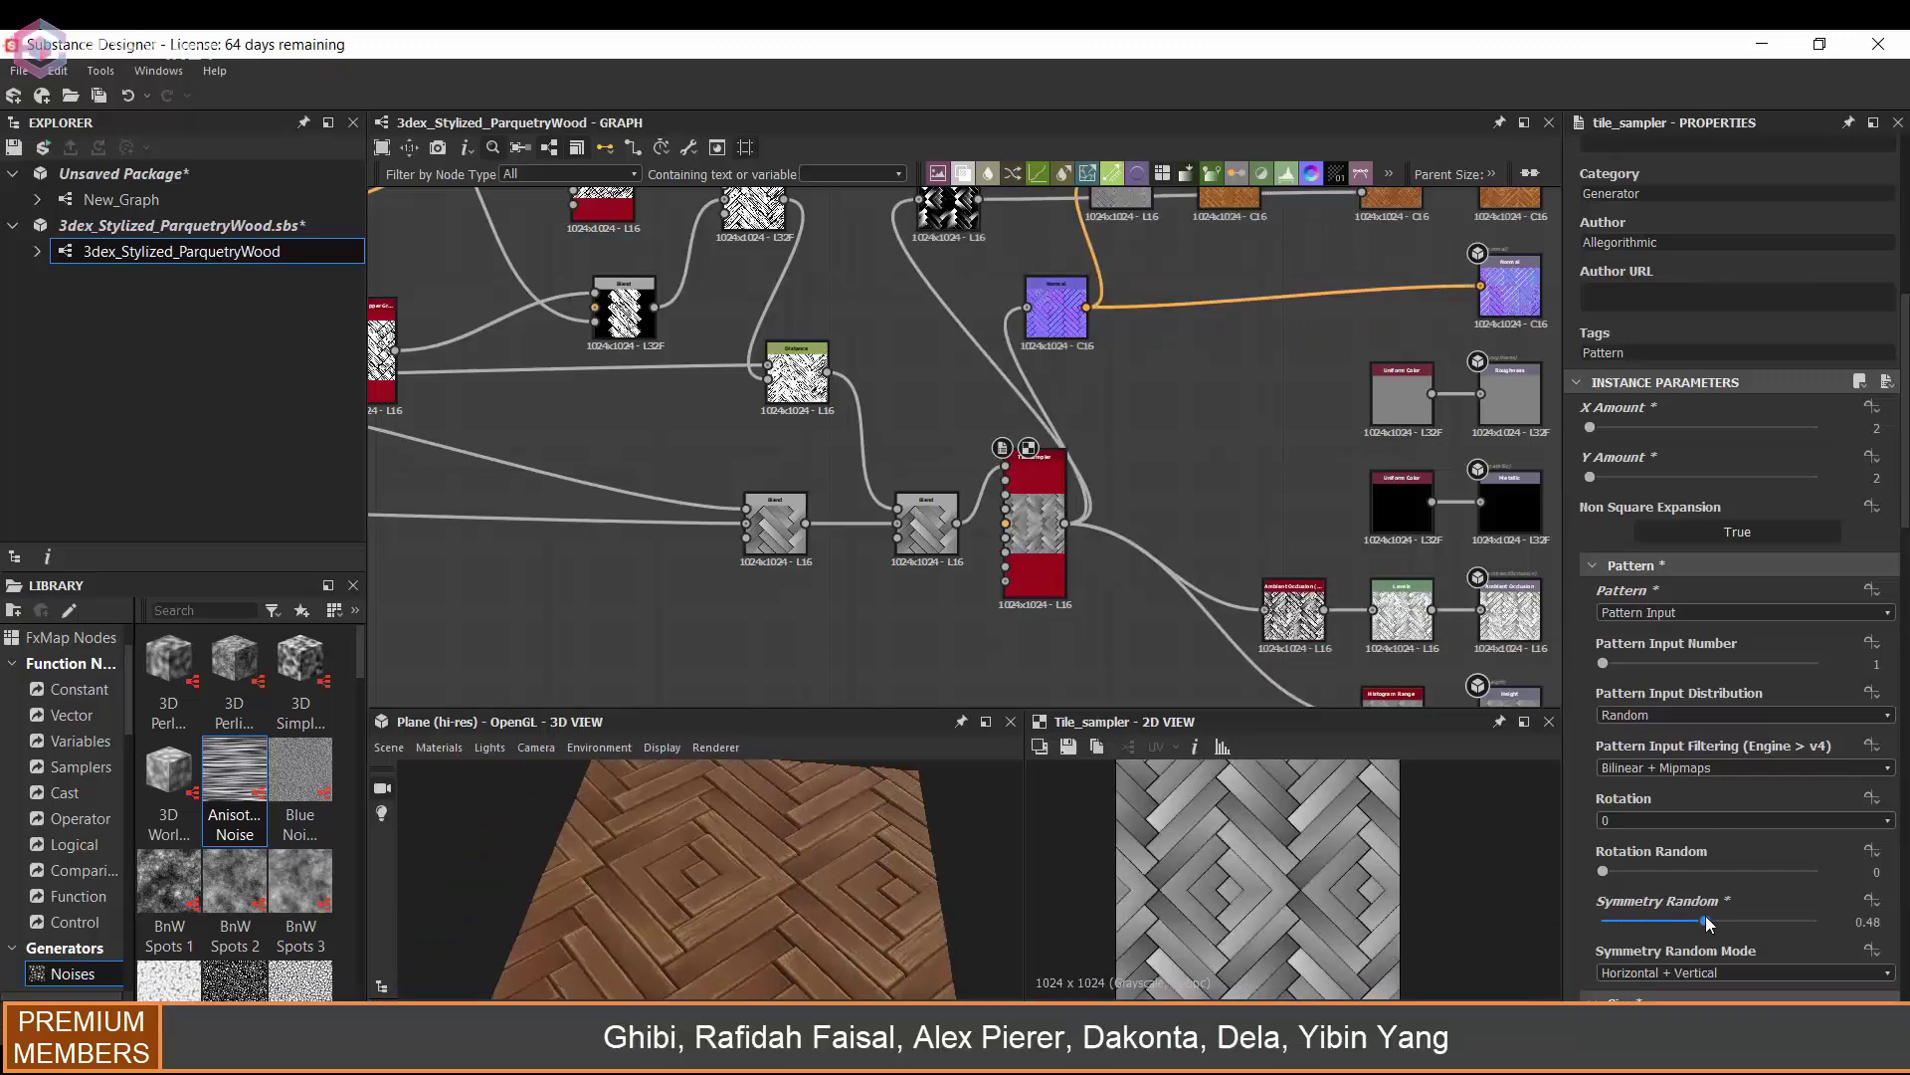
left_click_drag(955, 865, 844, 854)
scroll(1019, 607, "up", 2)
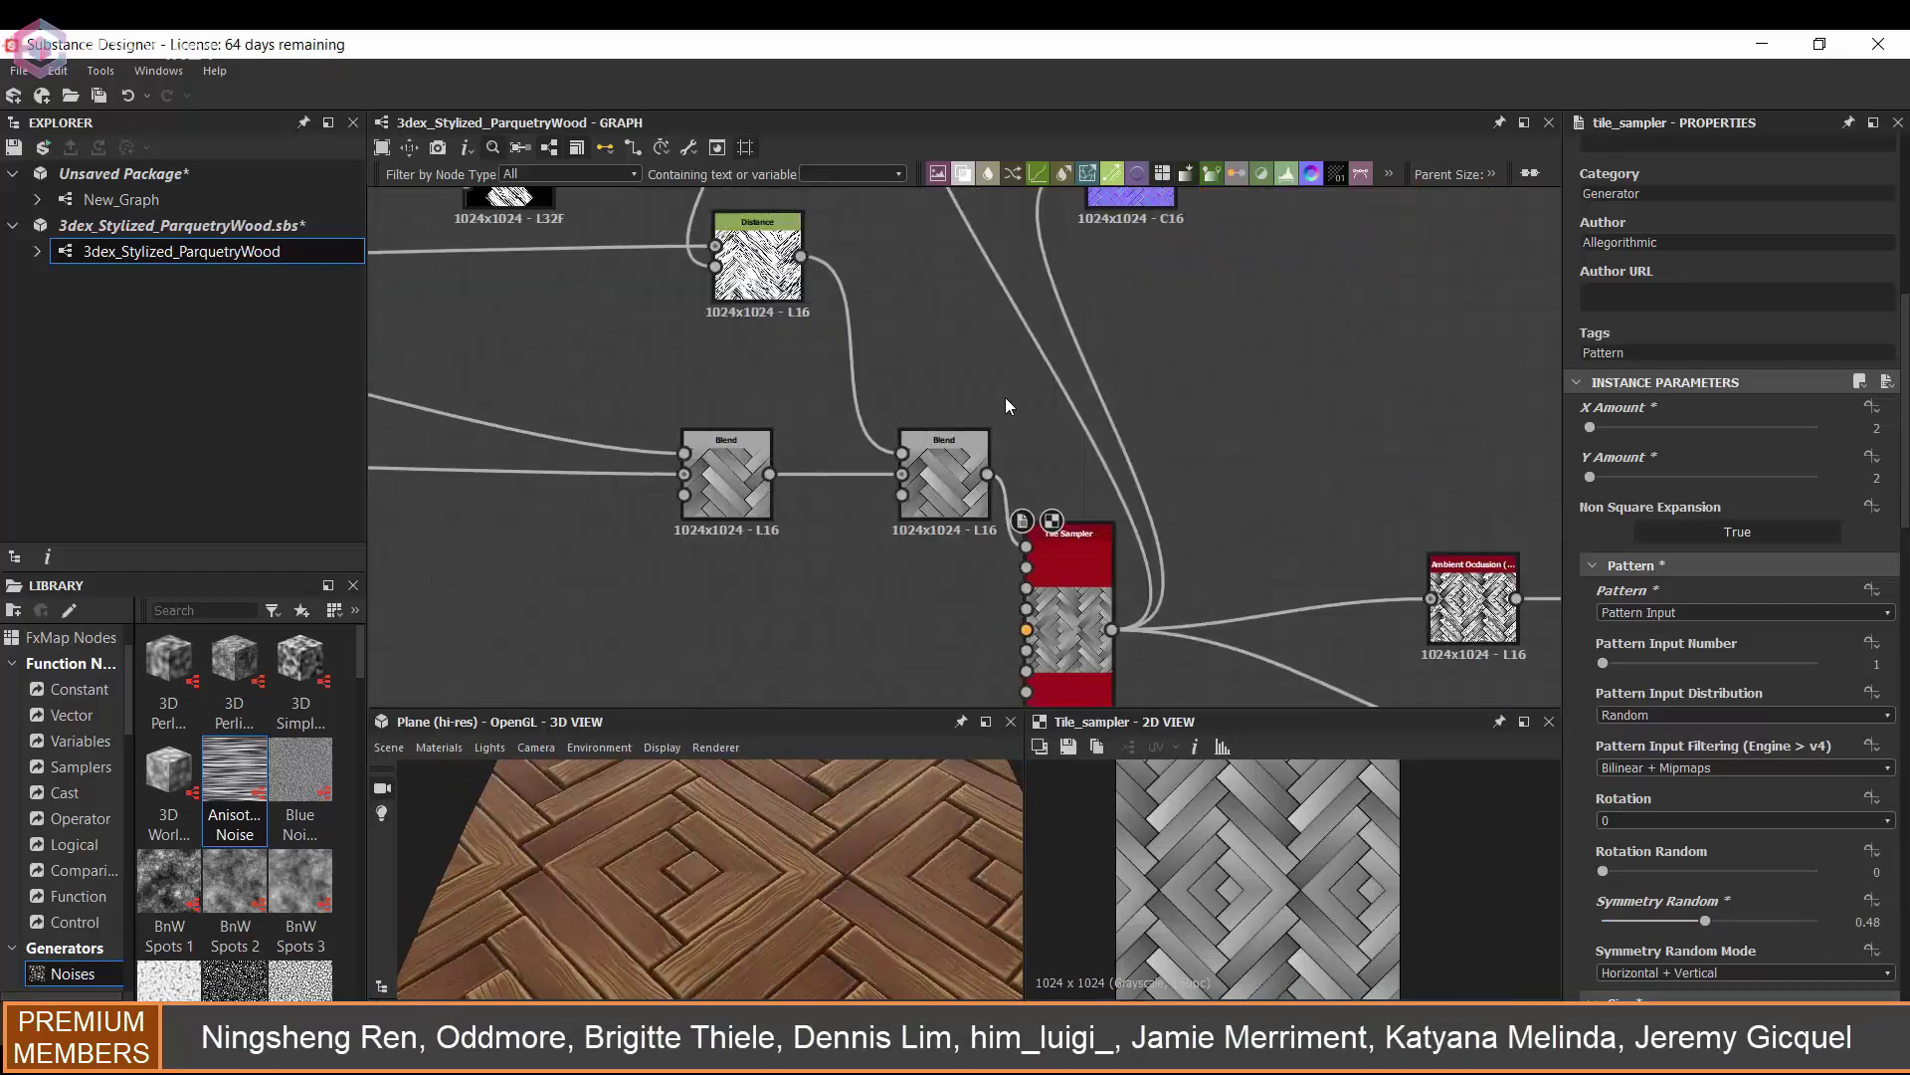
- Route the height Blend and Tile Sampler through a Multi Switch Grayscale into the outputs, with three inputs and input 2 selected
key("space")
type("mult")
left_click(1133, 465)
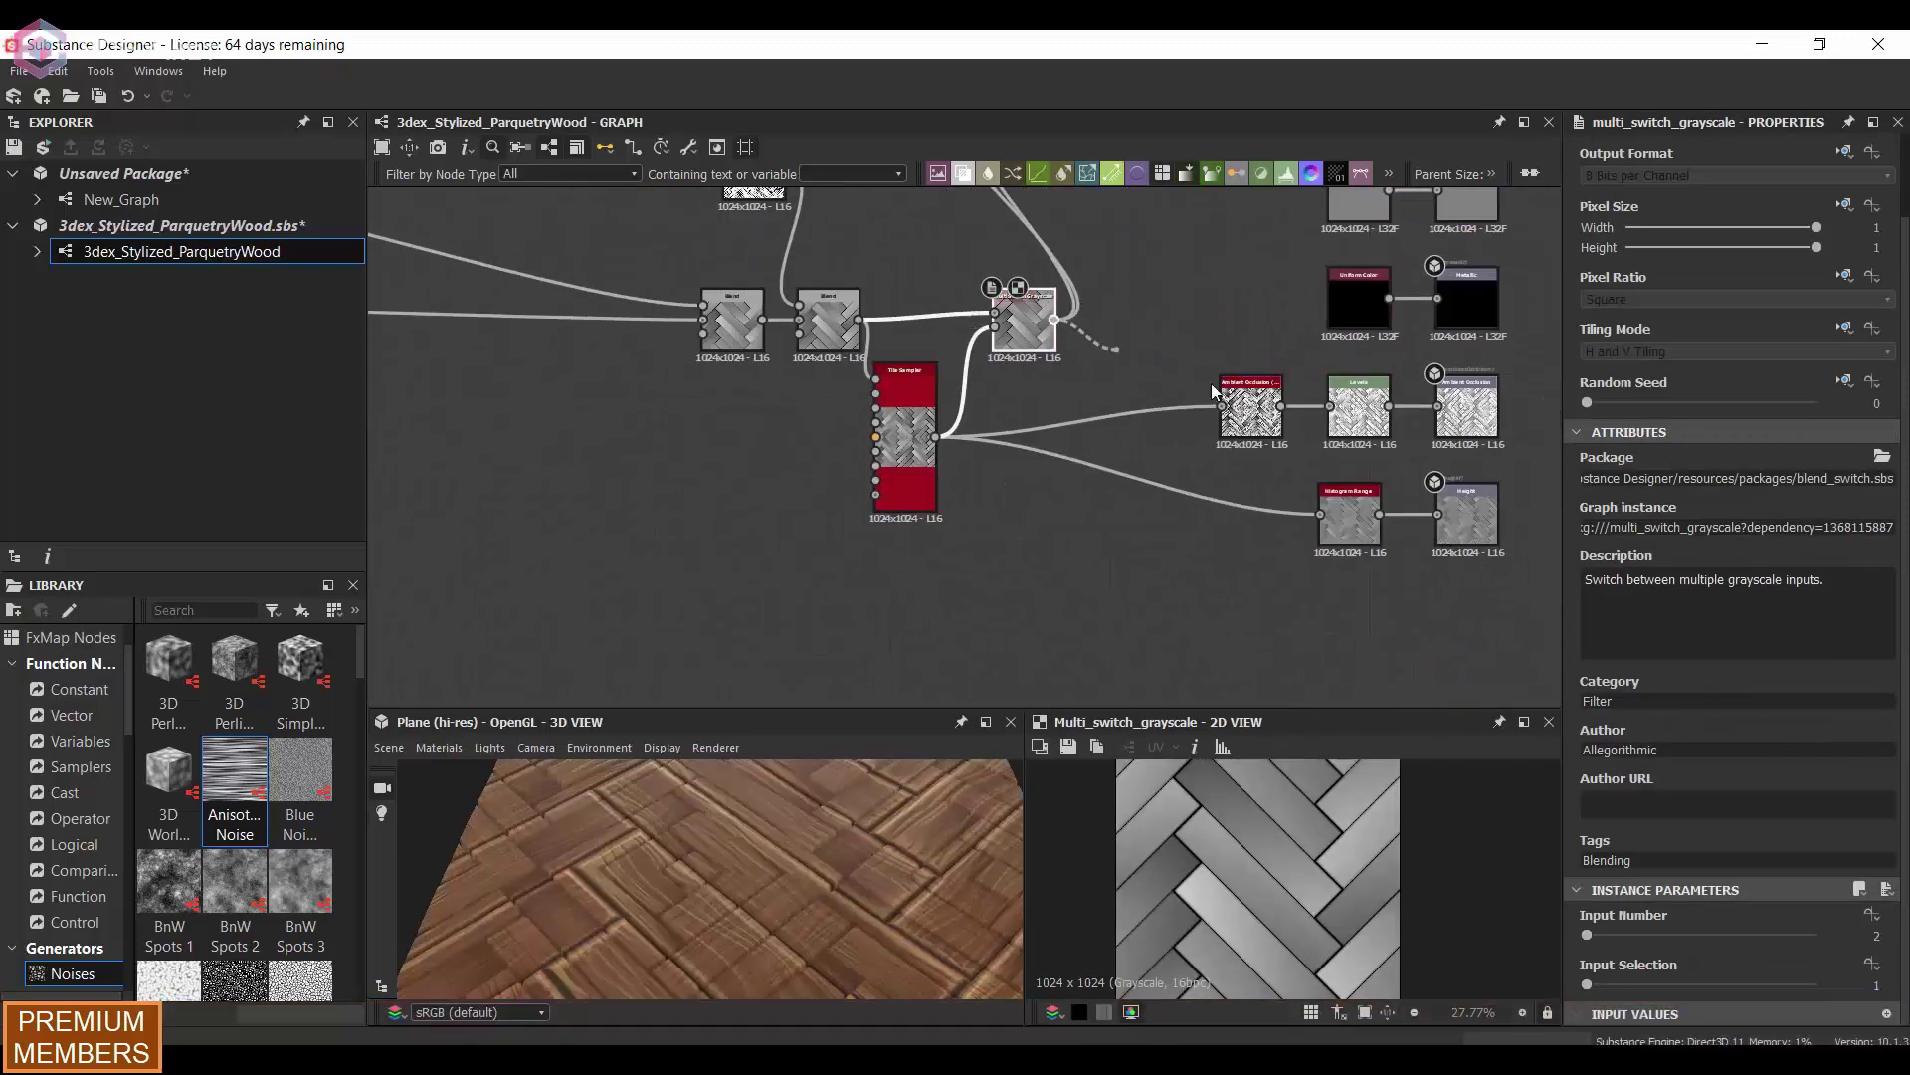
left_click_drag(1054, 319, 1339, 525)
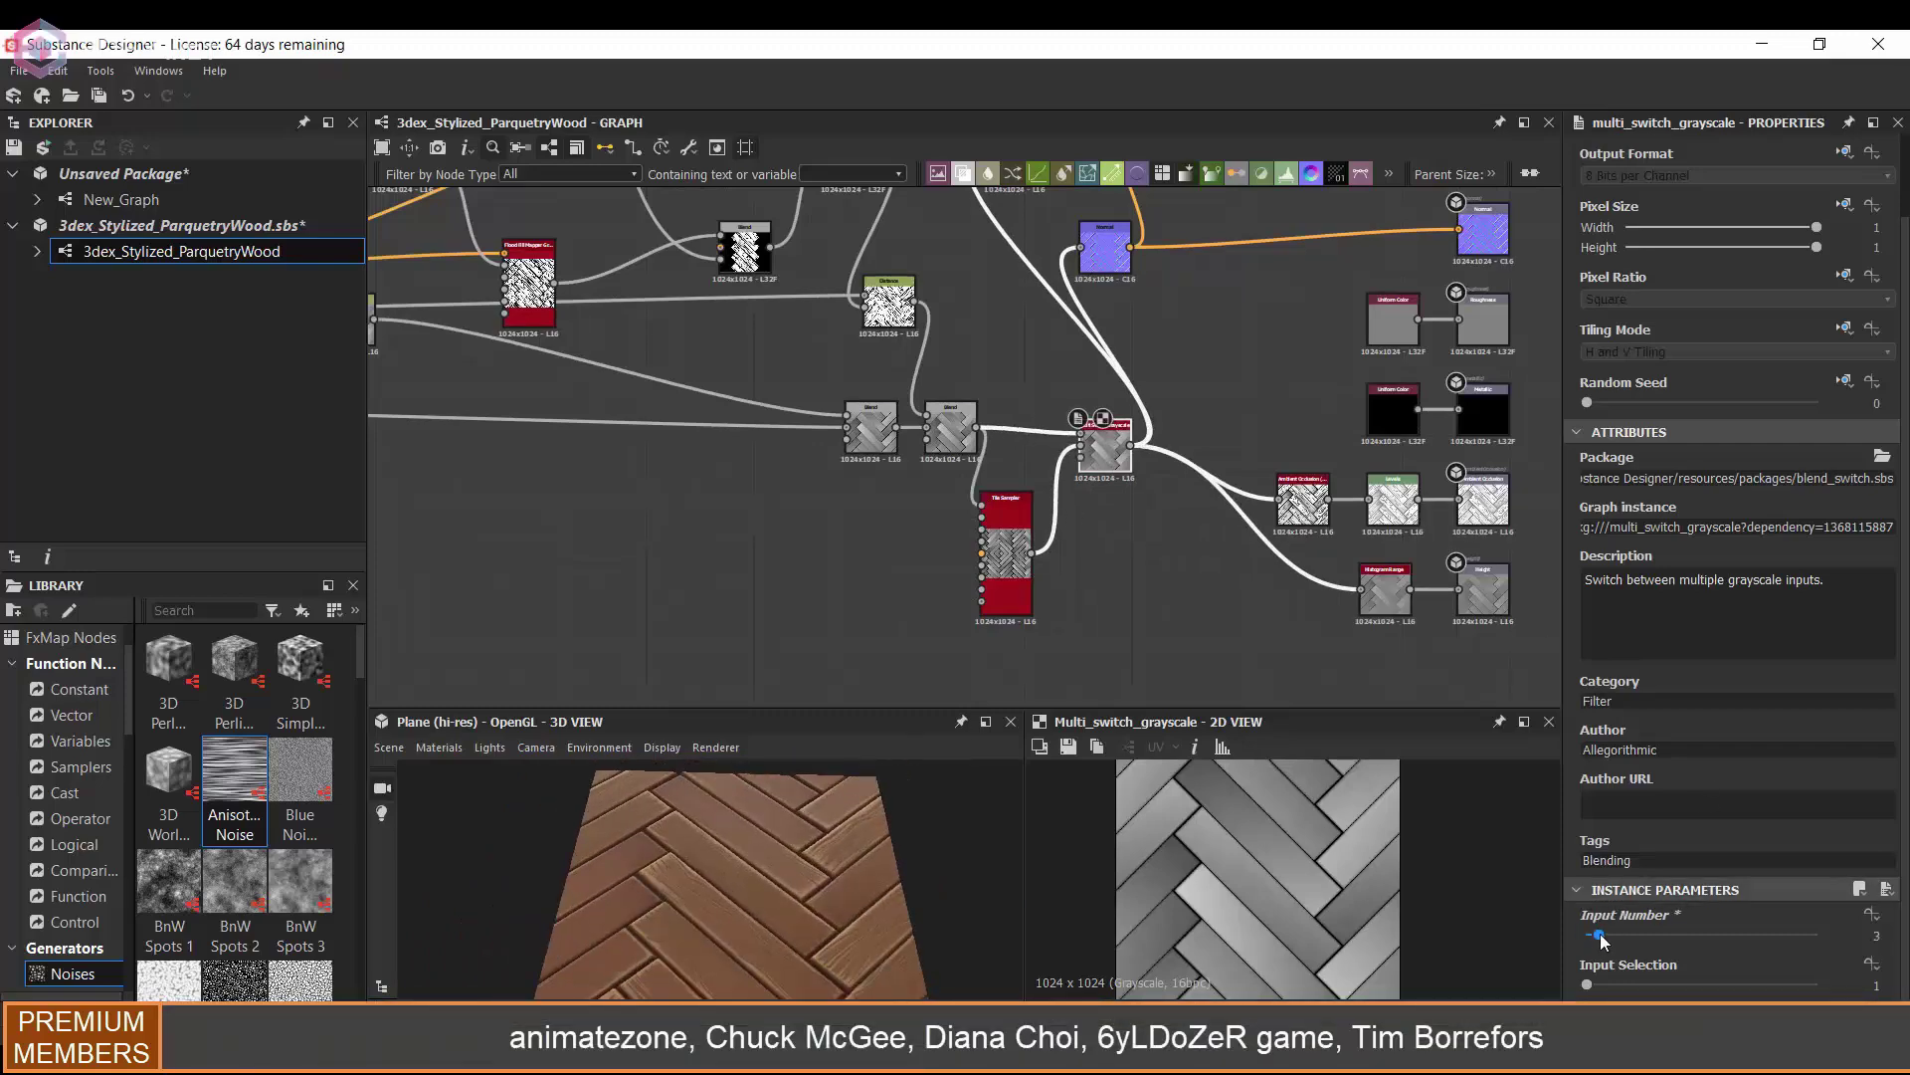
left_click_drag(1600, 934, 1598, 984)
mouse_move(697, 866)
left_mouse_down()
mouse_move(814, 810)
mouse_move(717, 868)
left_mouse_up()
- Duplicate the Tile Sampler below the original, feed it from the height Blend, and connect it as the switch's third input
left_click(1007, 557)
middle_click_drag(1061, 586, 1049, 505)
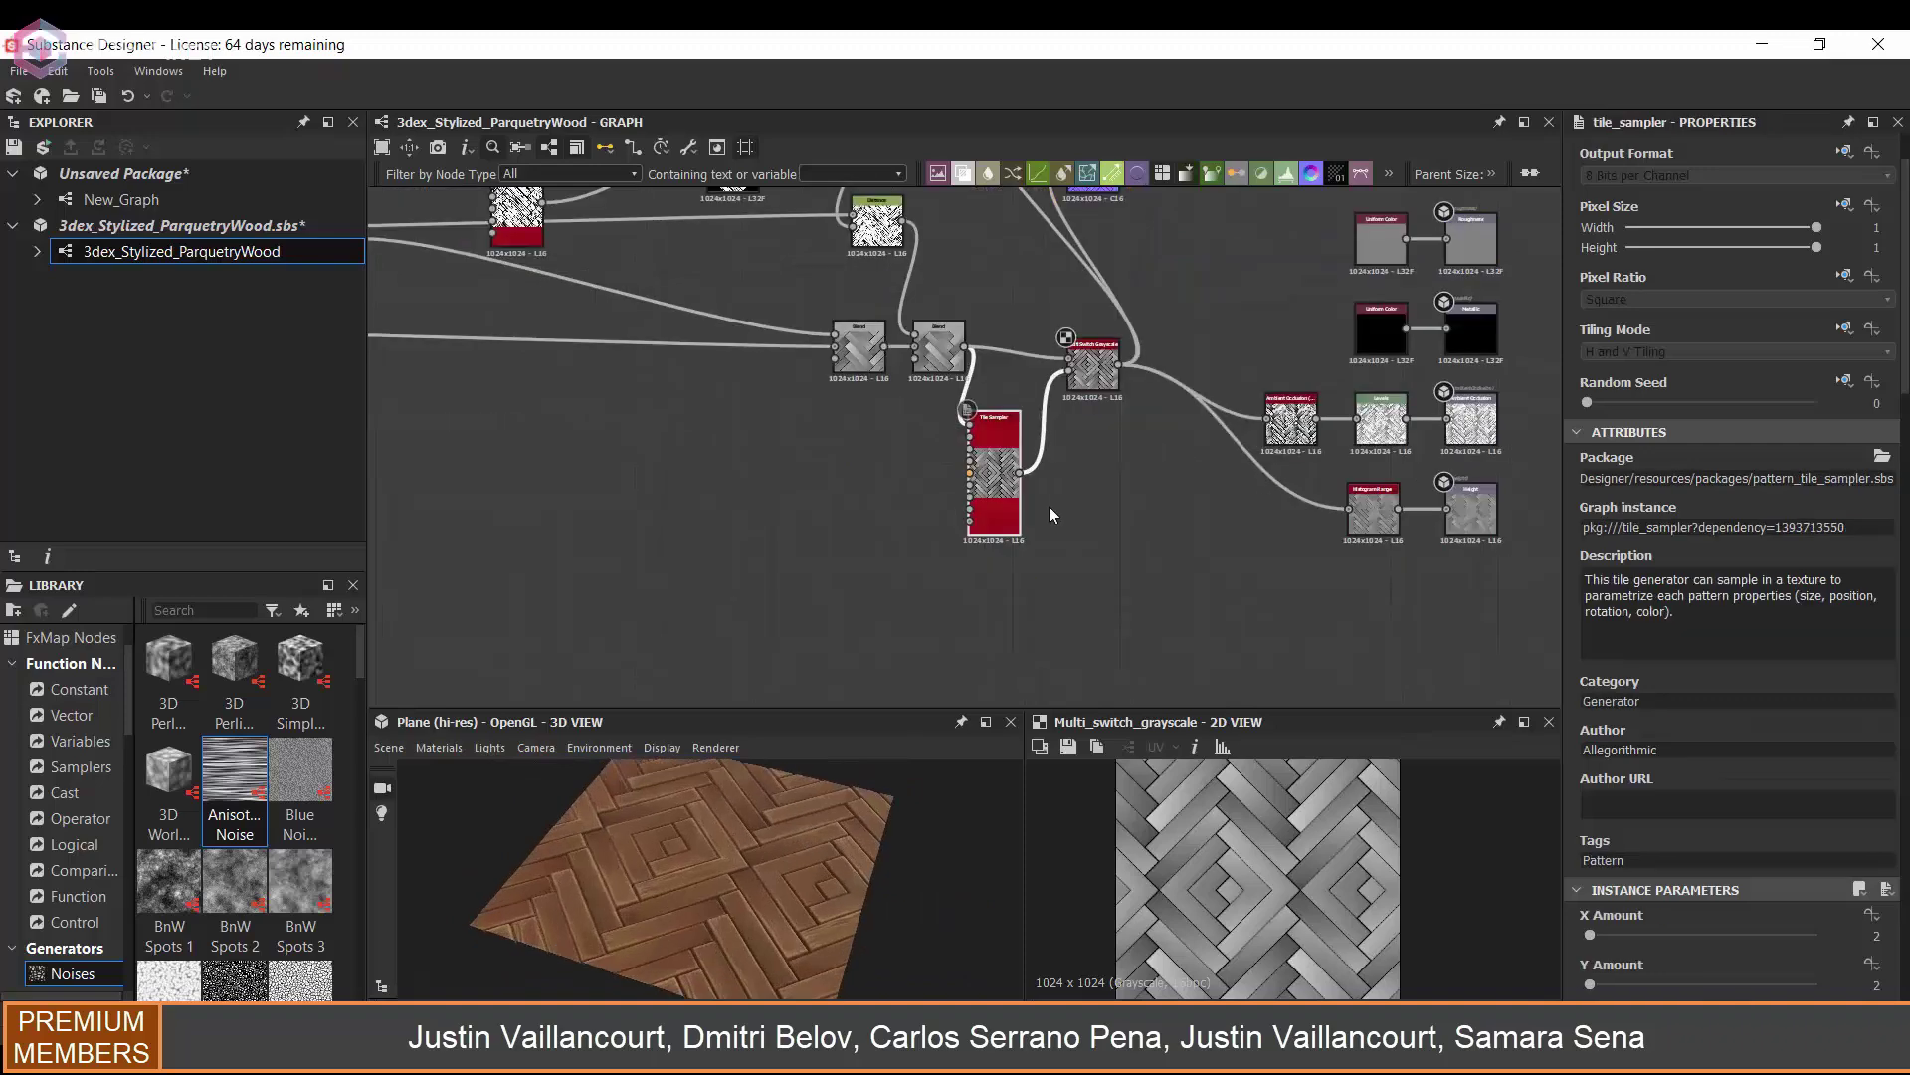
key("ctrl+d")
double_click(1007, 631)
scroll(1763, 898, "down", 7)
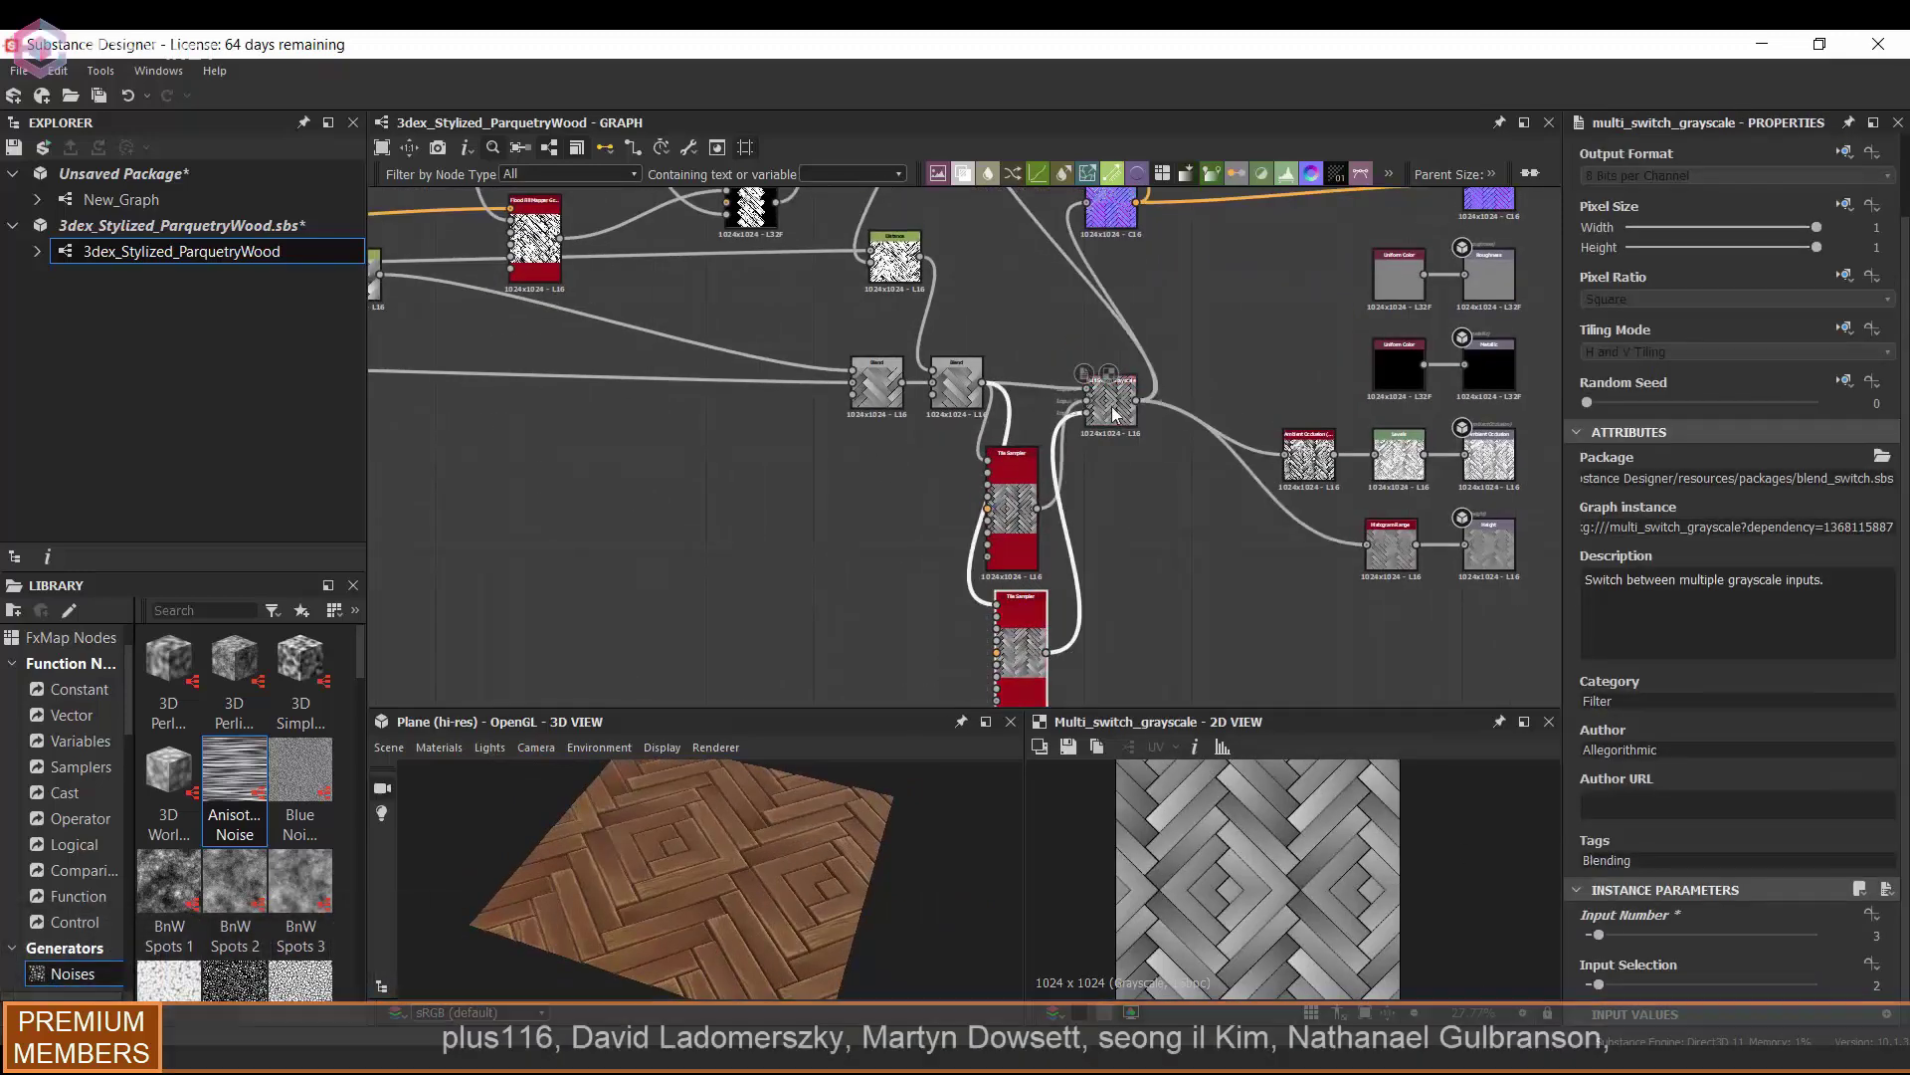
- Set the Multi Switch's input selection to 3 and preview the Base Color output
left_click_drag(1588, 986, 1600, 985)
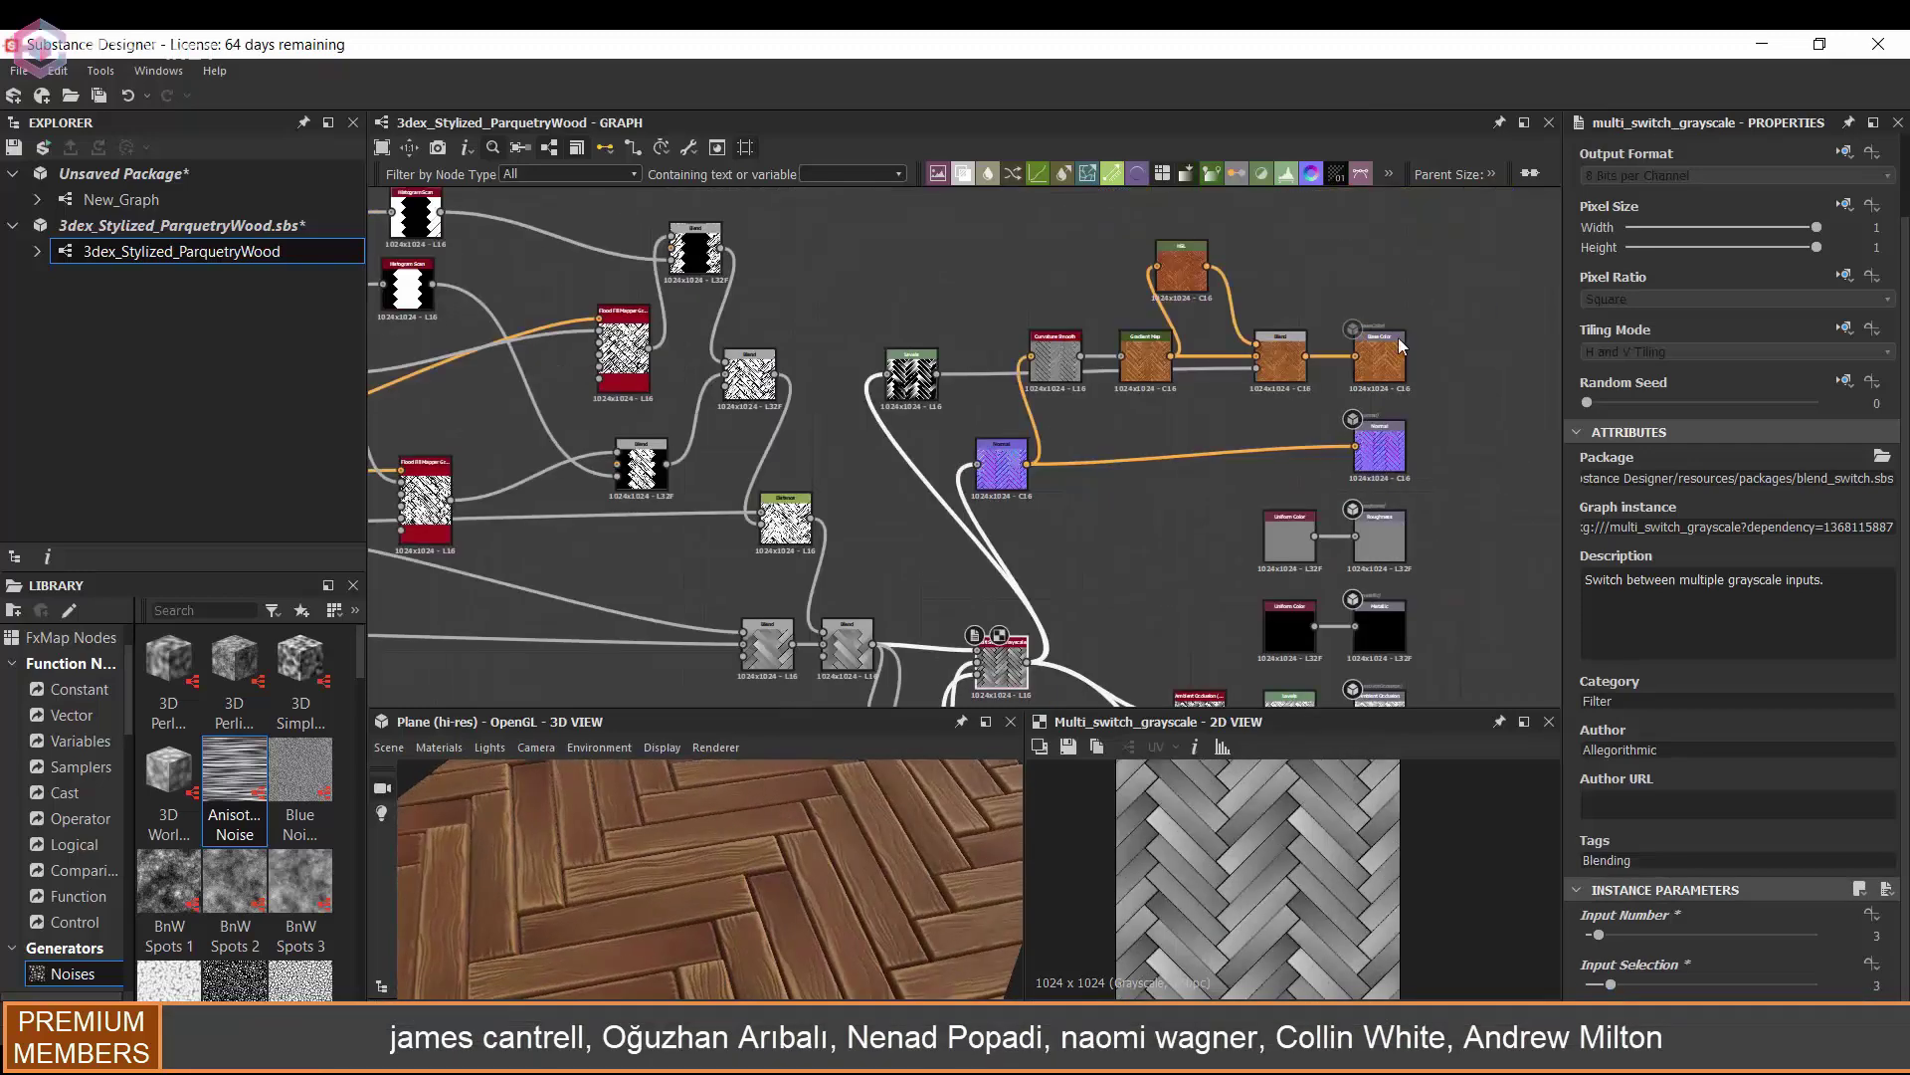
double_click(1401, 345)
left_click_drag(940, 868, 753, 884)
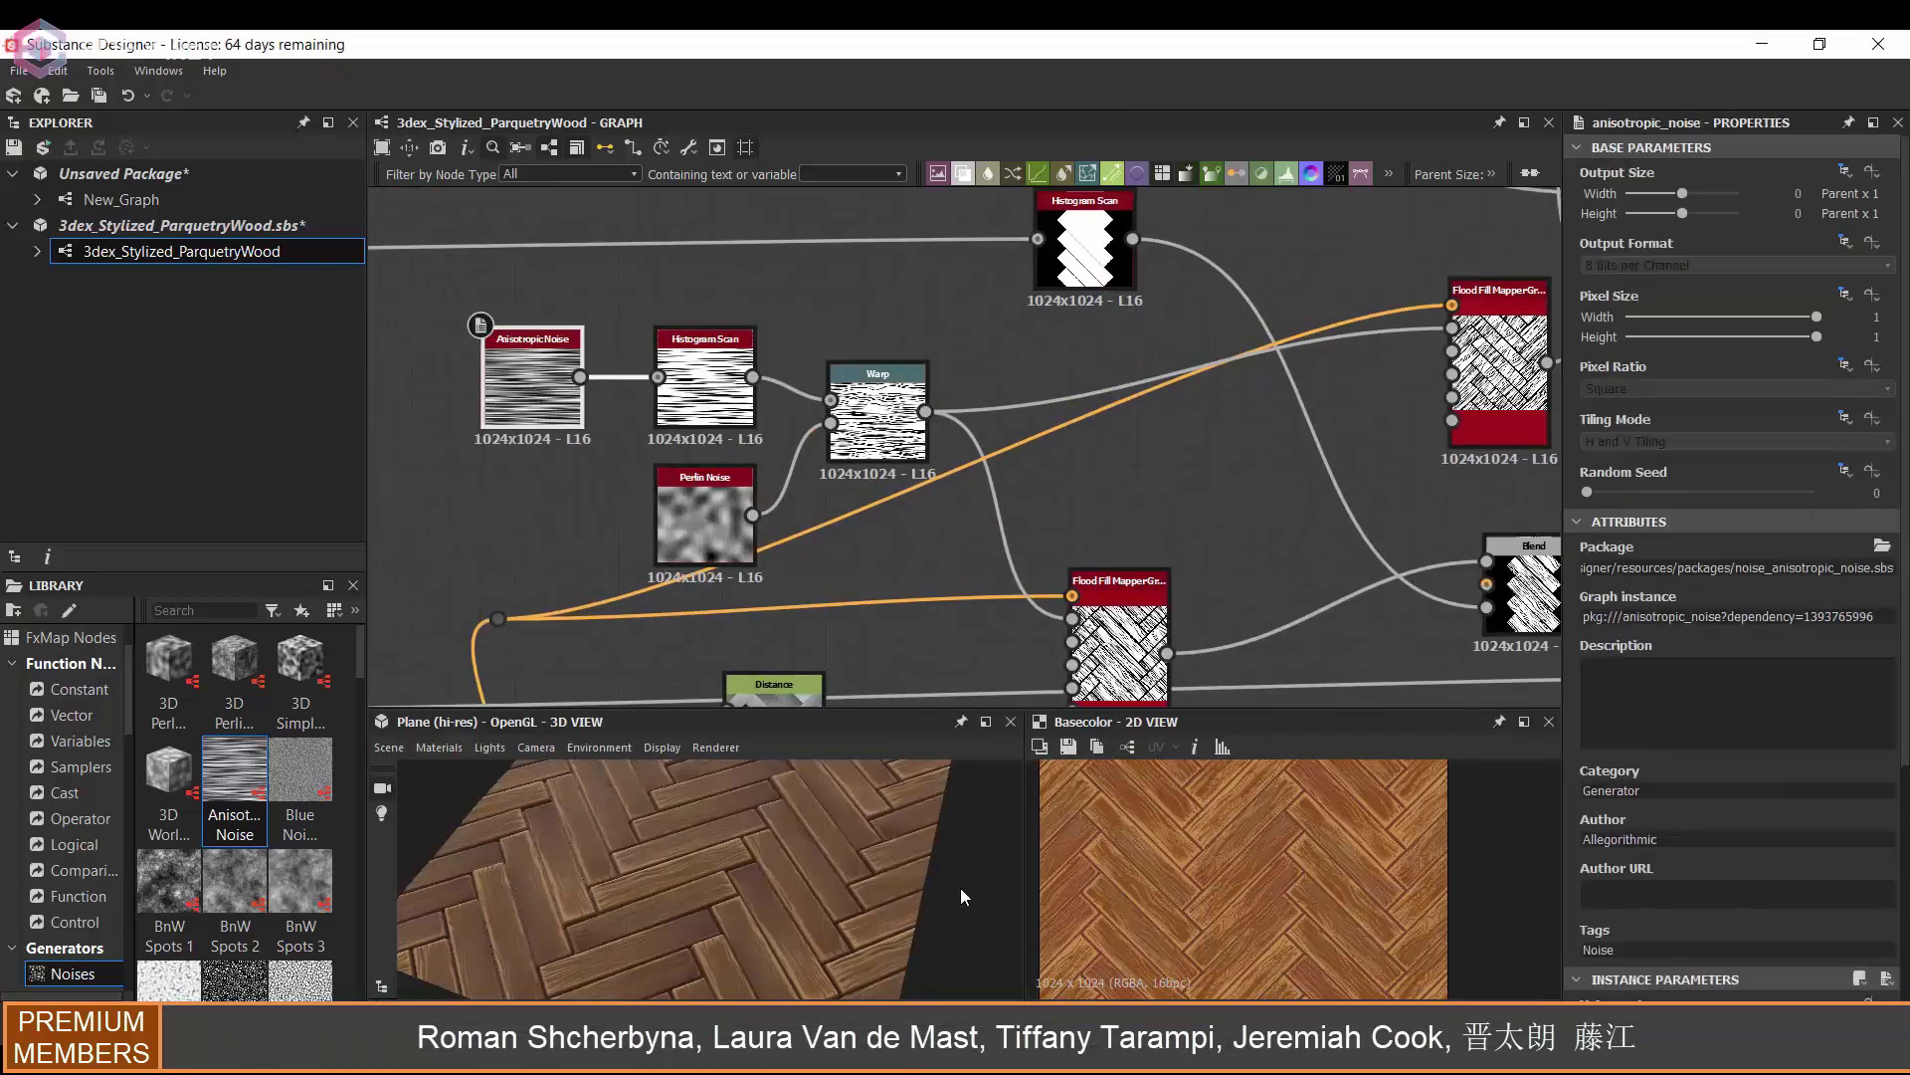
- Try lower Y amounts on the grain's Anisotropic Noise and settle on about 49
left_click_drag(960, 888, 995, 883)
scroll(1692, 840, "down", 5)
left_click_drag(1664, 775, 1612, 775)
left_click_drag(885, 868, 864, 826)
scroll(815, 852, "up", 4)
left_click_drag(1612, 775, 1597, 776)
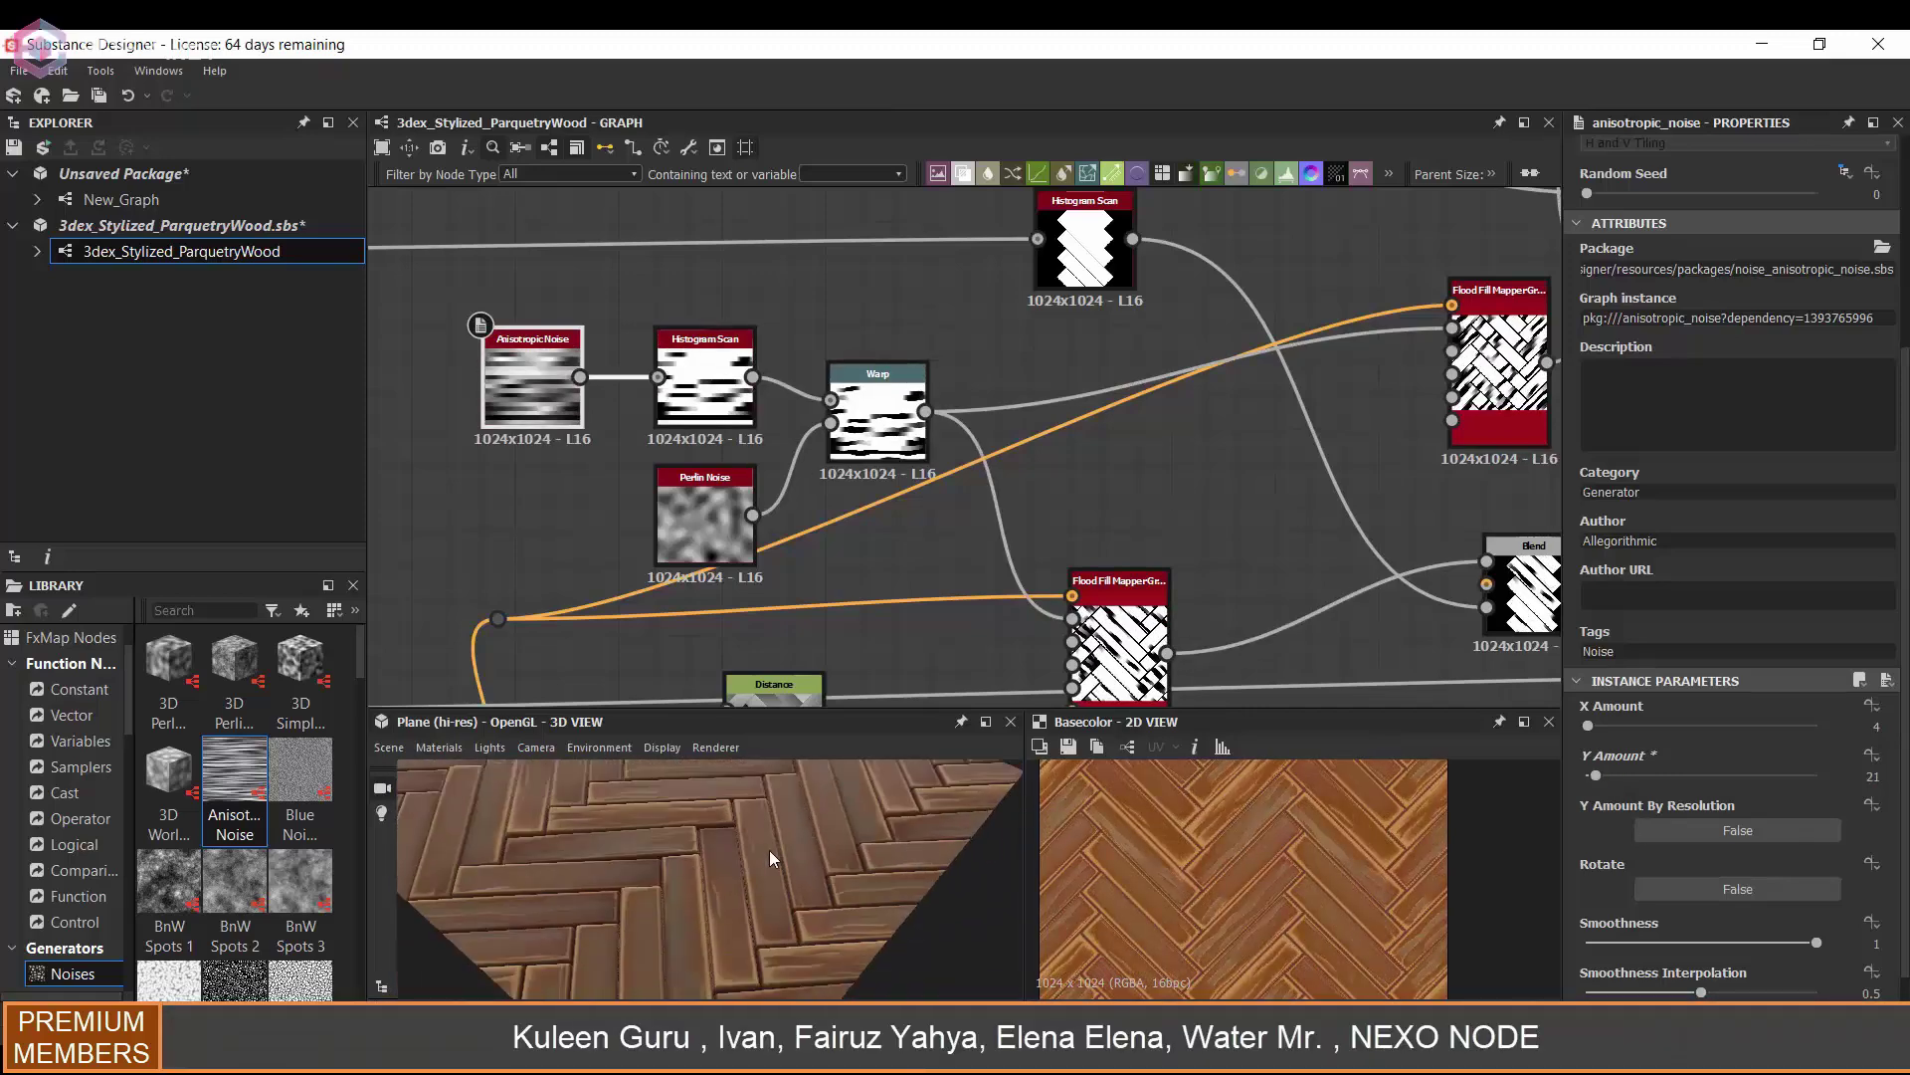
left_click_drag(742, 872, 824, 846)
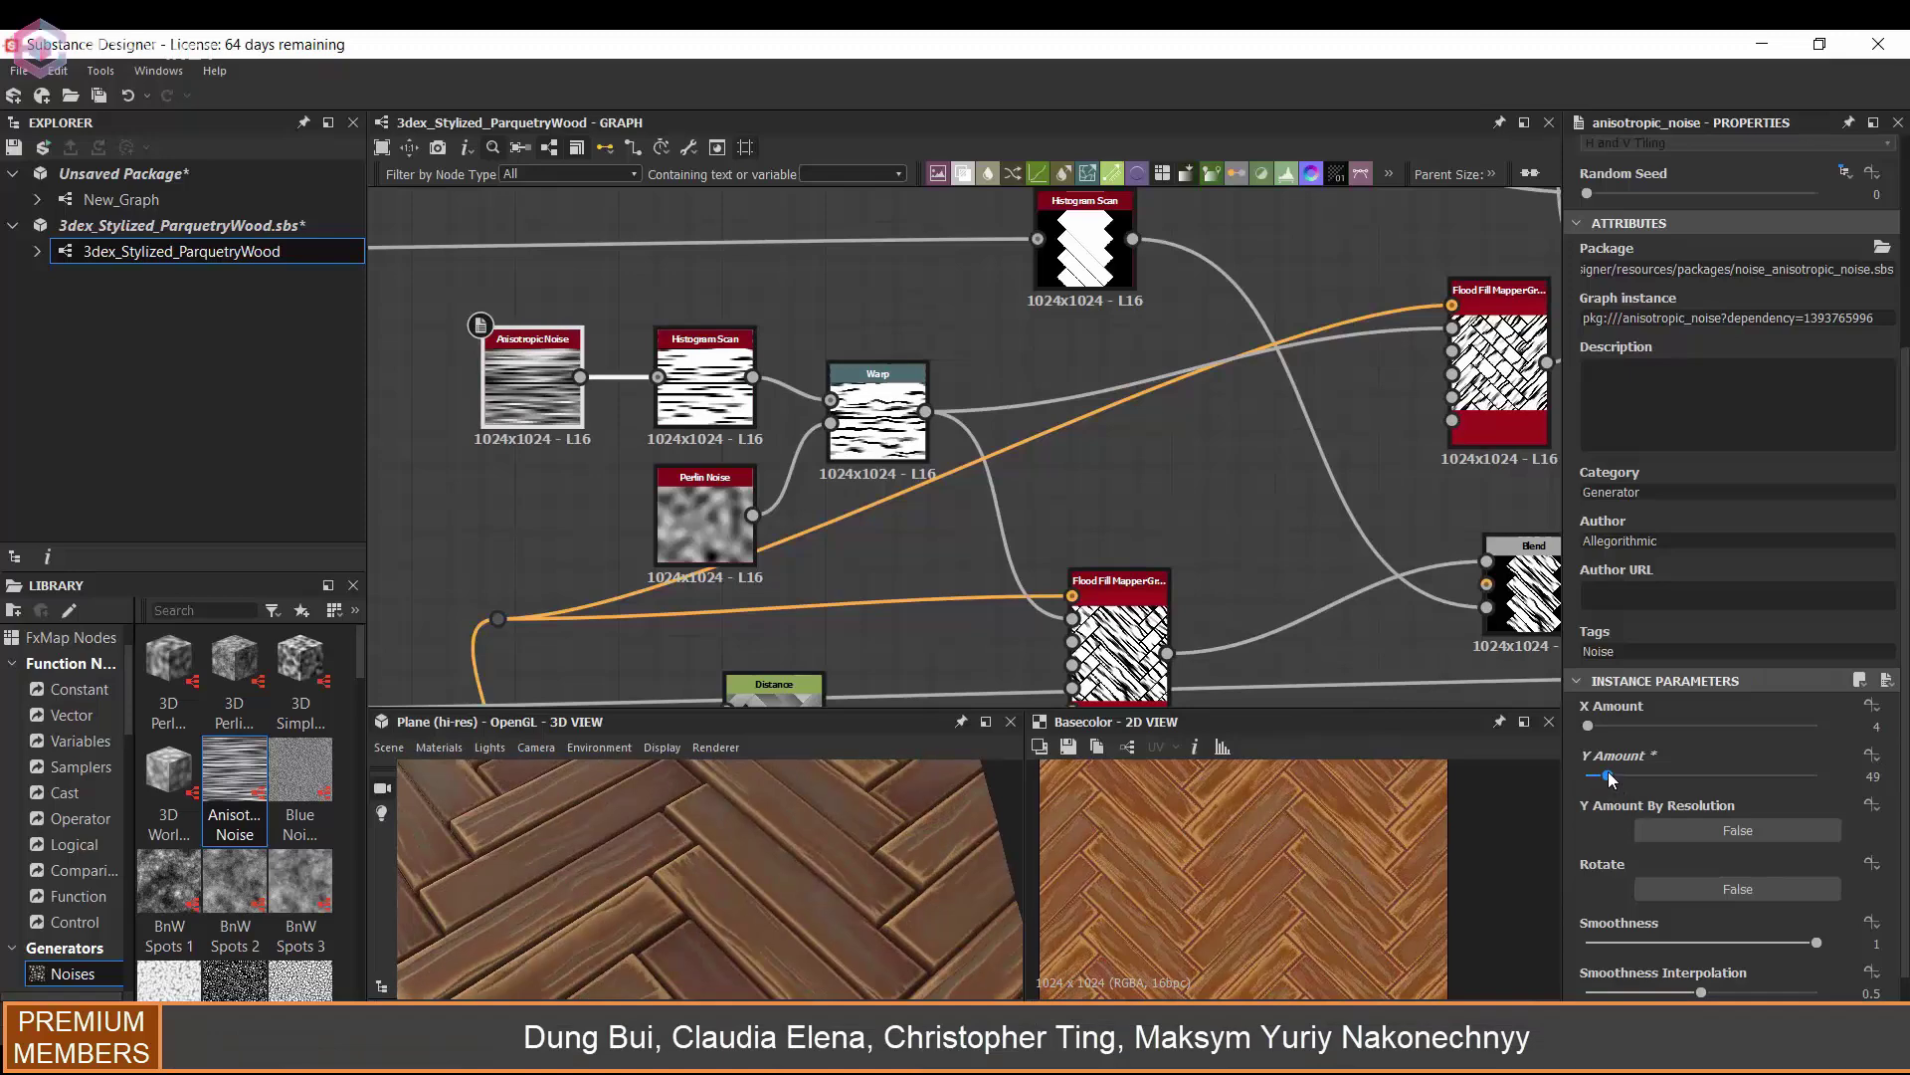
scroll(864, 387, "up", 2)
- Test a Warp intensity of 0 on the grain, undo it, and set the Histogram Scan's position to about 0.43
left_click(876, 418)
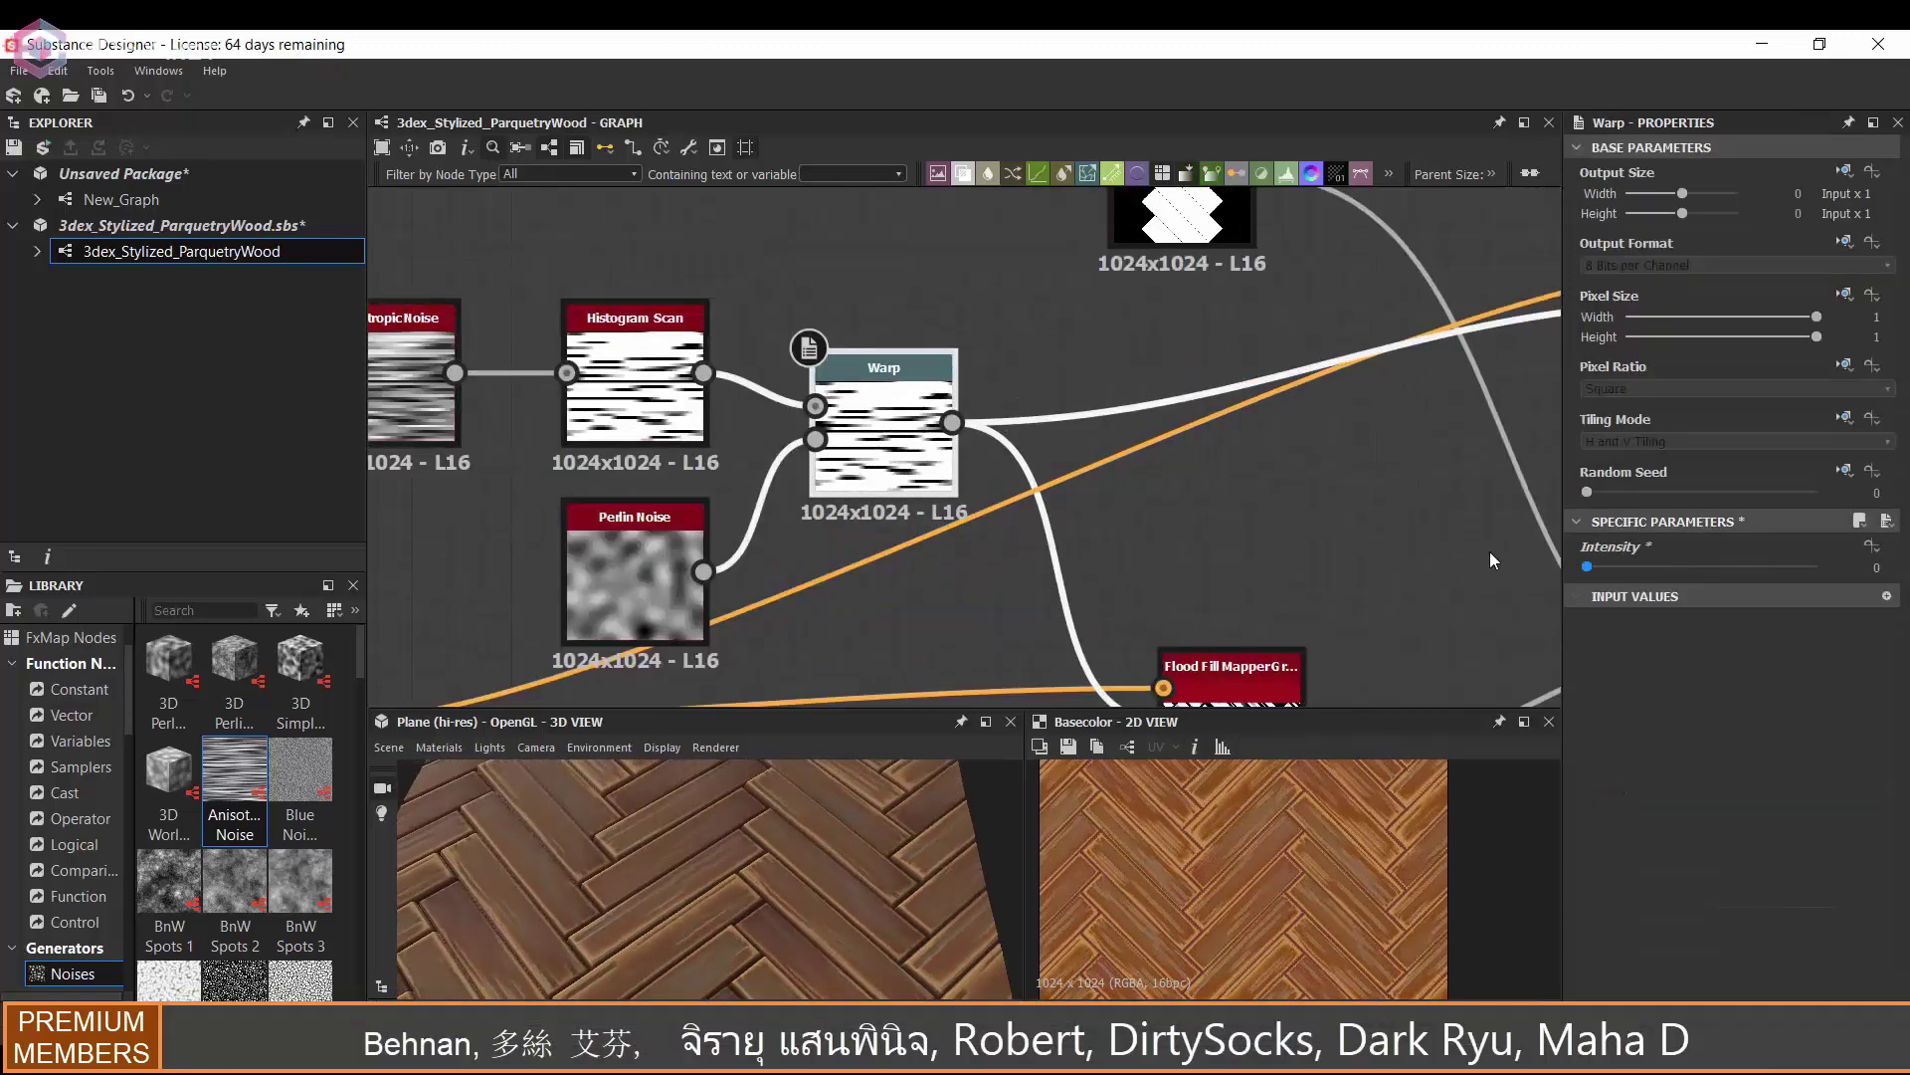
key("ctrl+z")
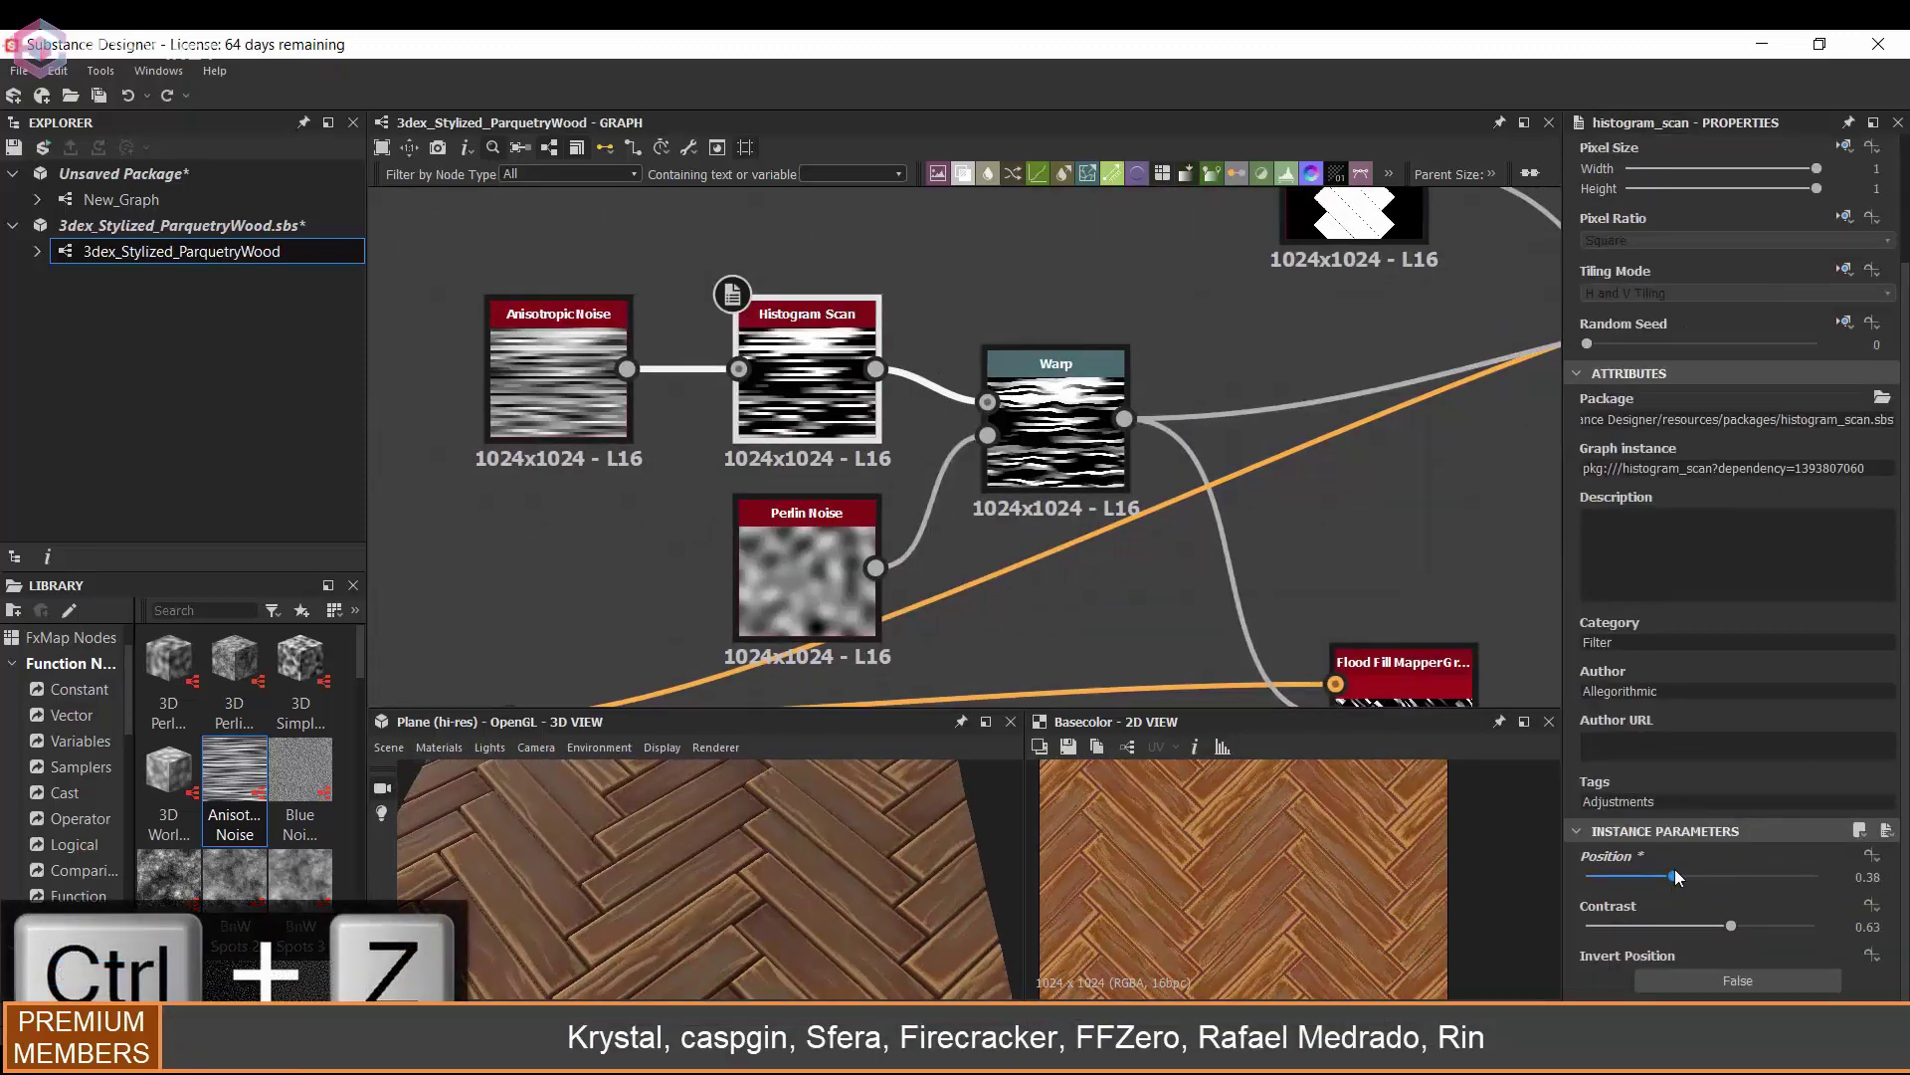
left_click_drag(1678, 875, 1866, 872)
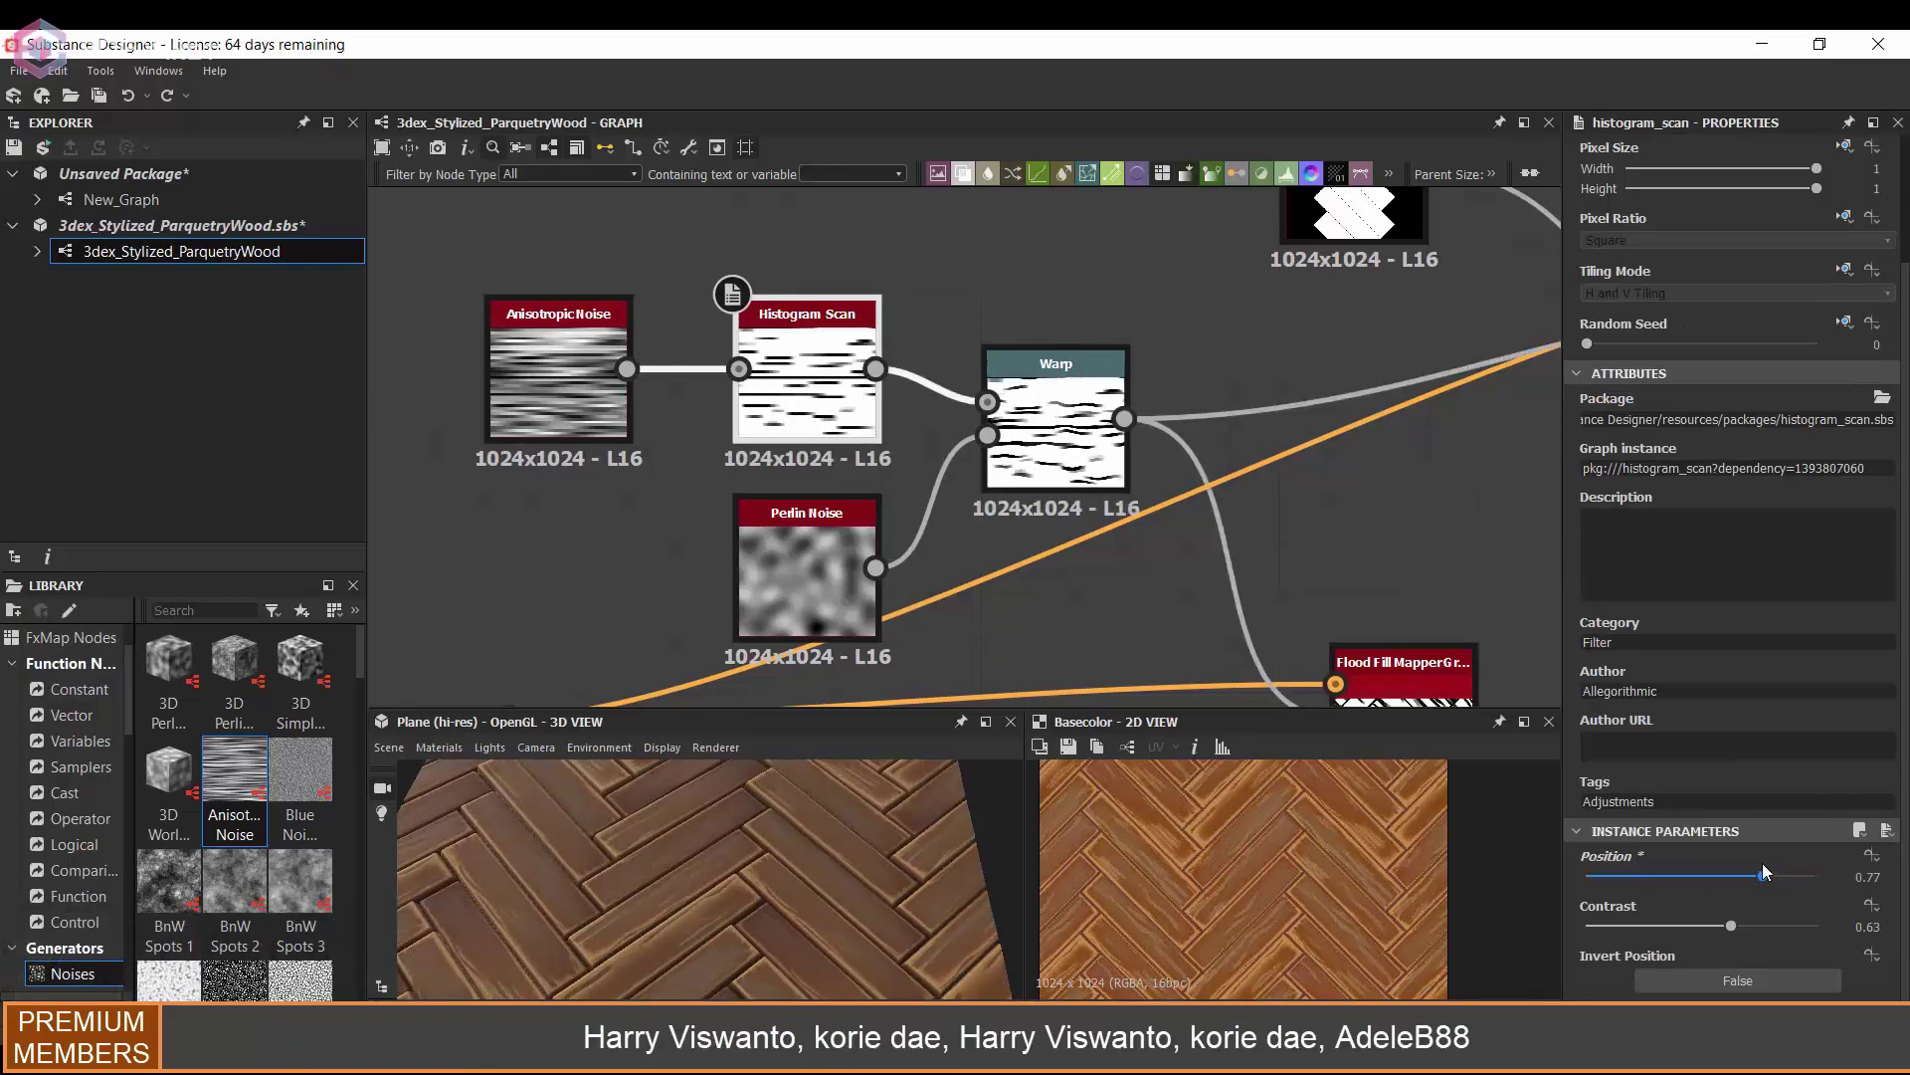
left_click_drag(1662, 877, 1695, 874)
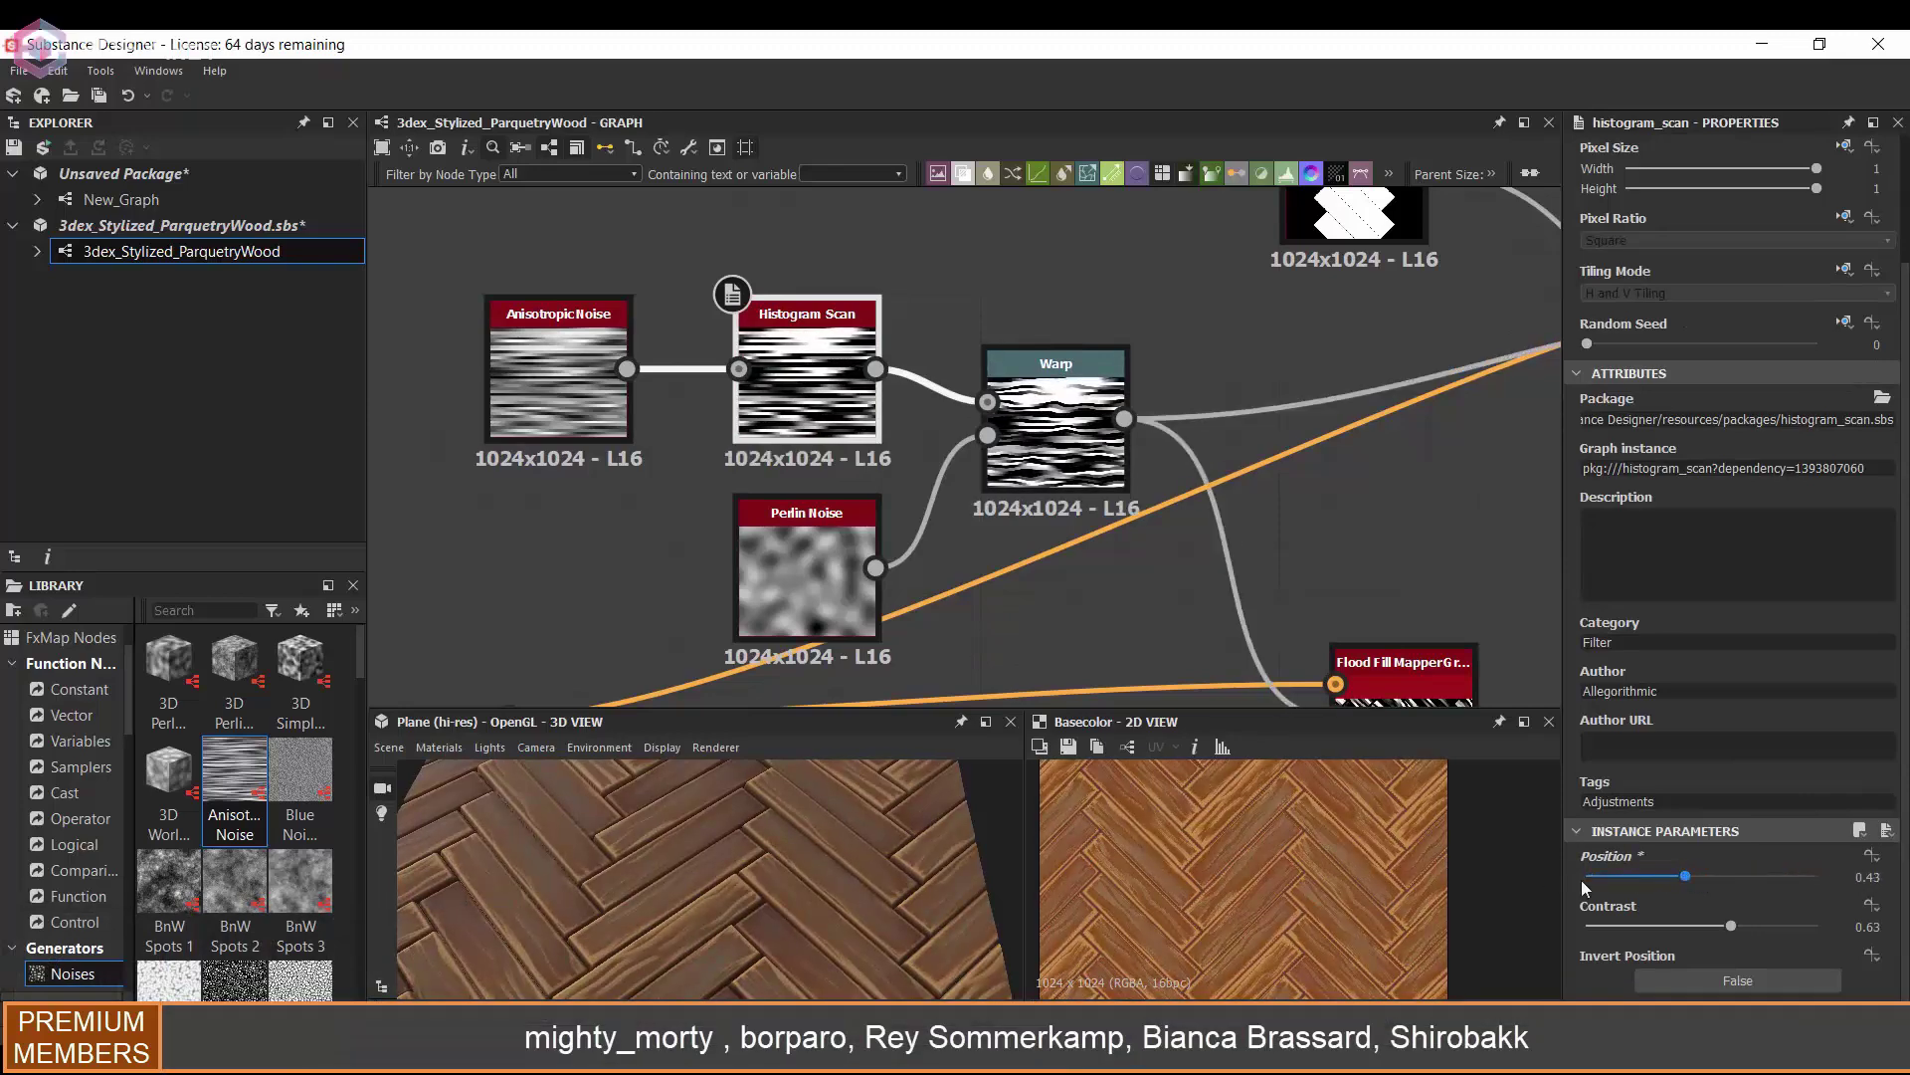
scroll(770, 873, "up", 4)
mouse_move(778, 858)
left_mouse_down()
mouse_move(737, 882)
mouse_move(757, 879)
left_mouse_up()
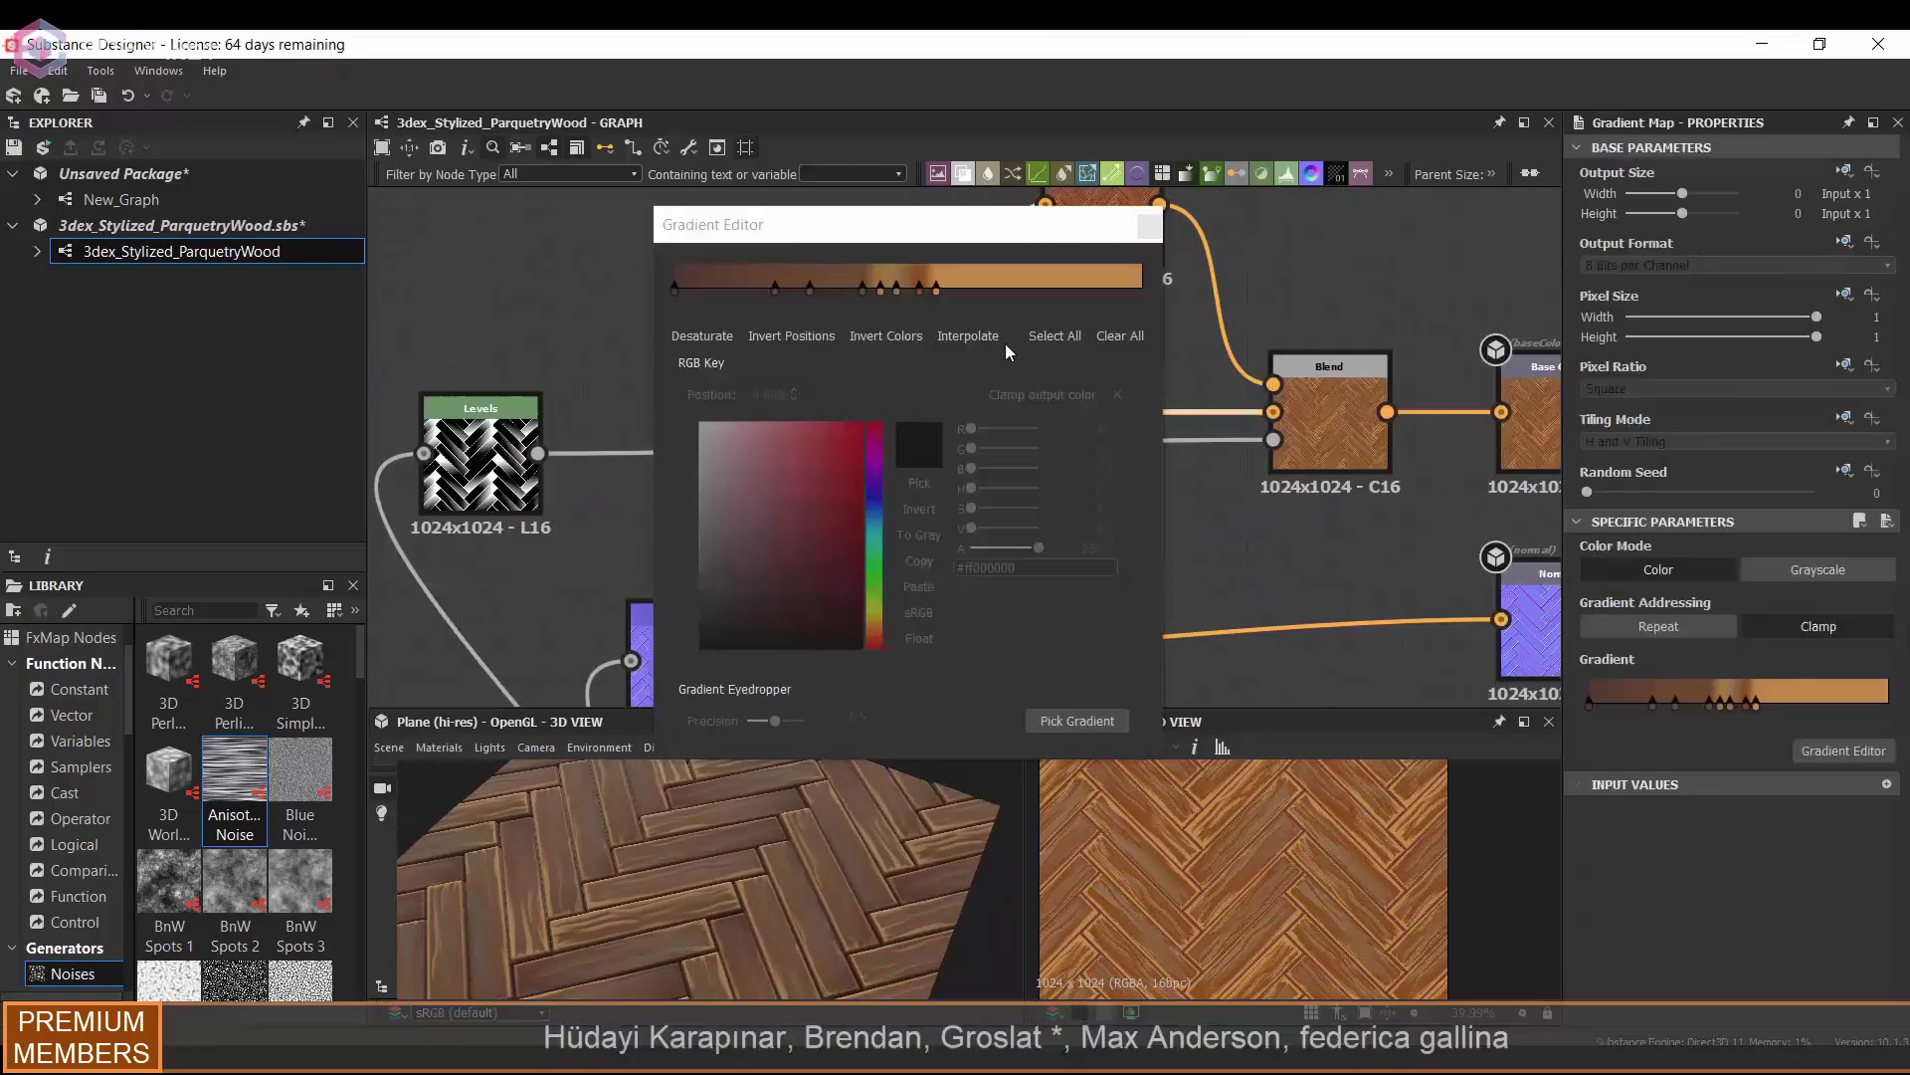
- Move the base color gradient's last key outward and recolor the key at position 0.526 to #7e491e
left_click_drag(936, 287, 948, 293)
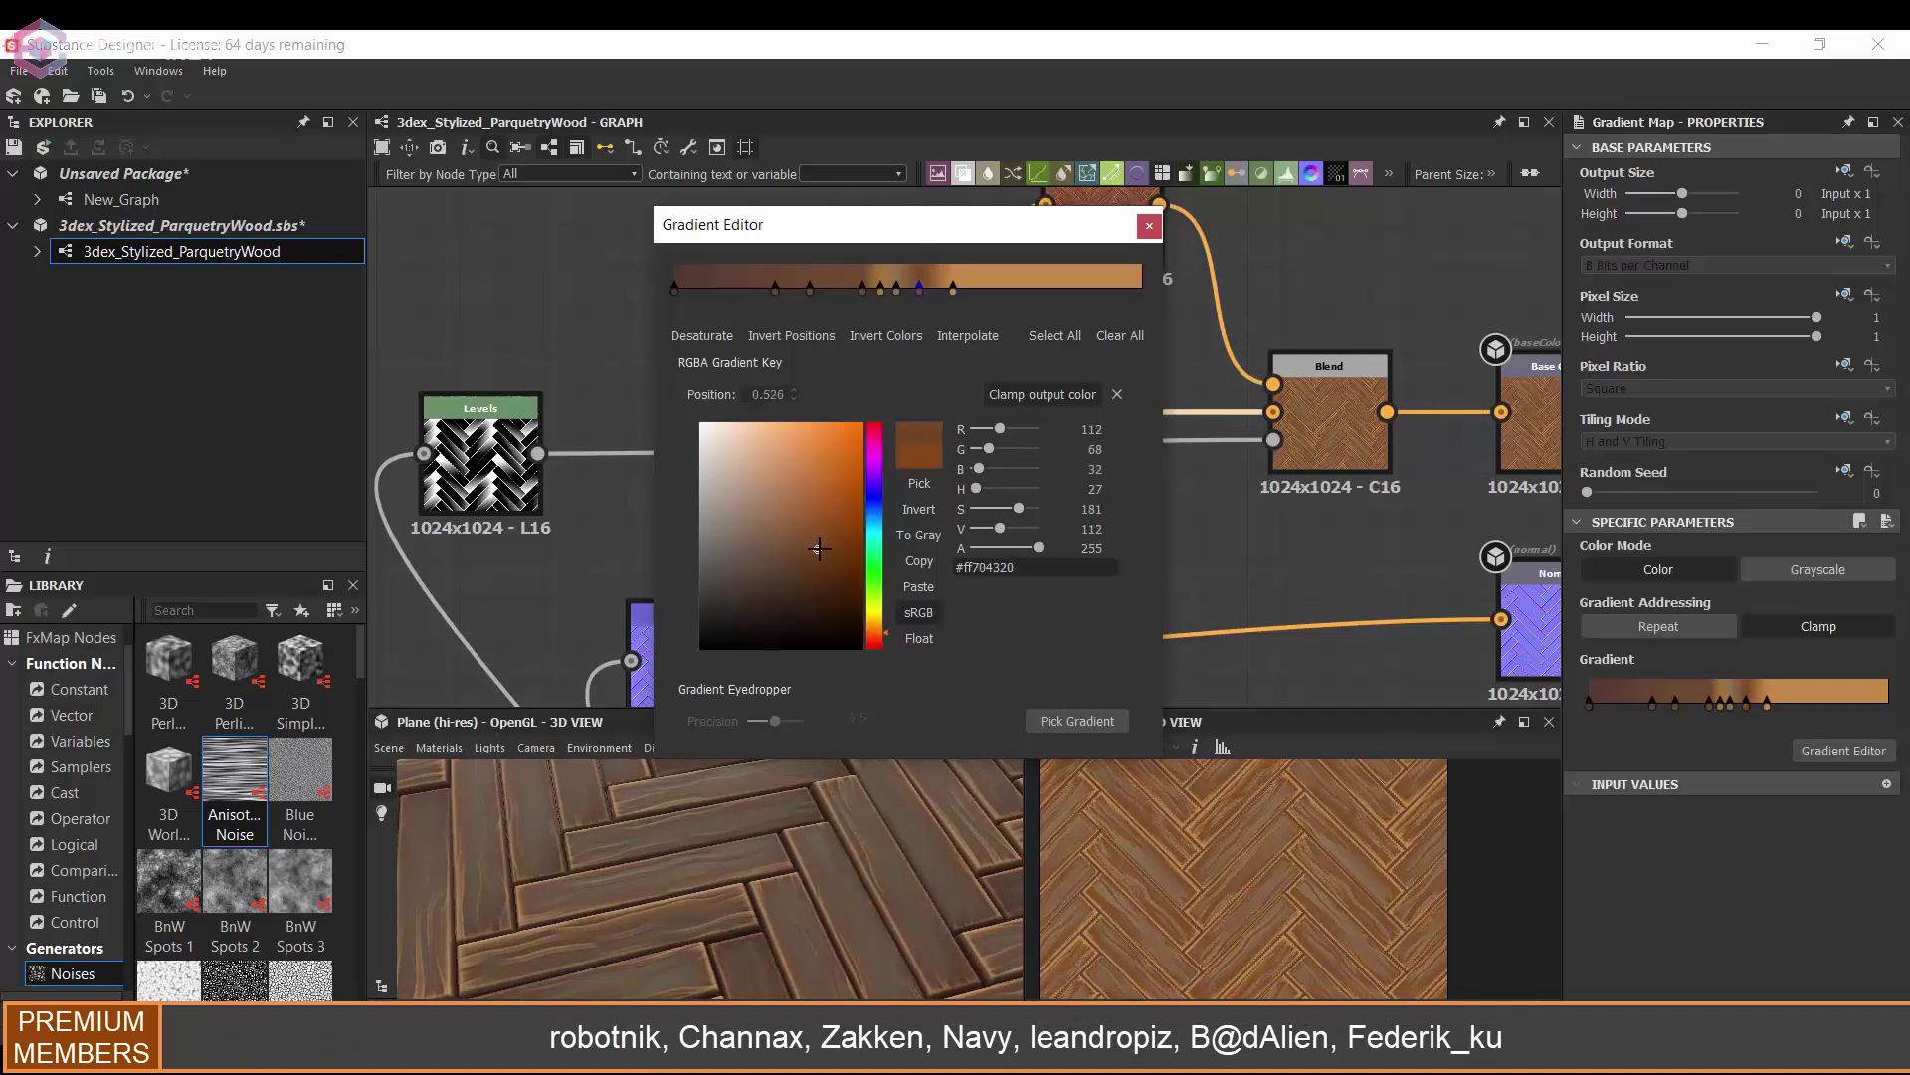
left_click_drag(819, 549, 824, 537)
scroll(800, 856, "down", 3)
scroll(750, 865, "up", 3)
left_click_drag(800, 855, 681, 891)
scroll(681, 892, "down", 4)
scroll(713, 875, "up", 4)
left_click_drag(792, 857, 835, 845)
scroll(836, 846, "up", 1)
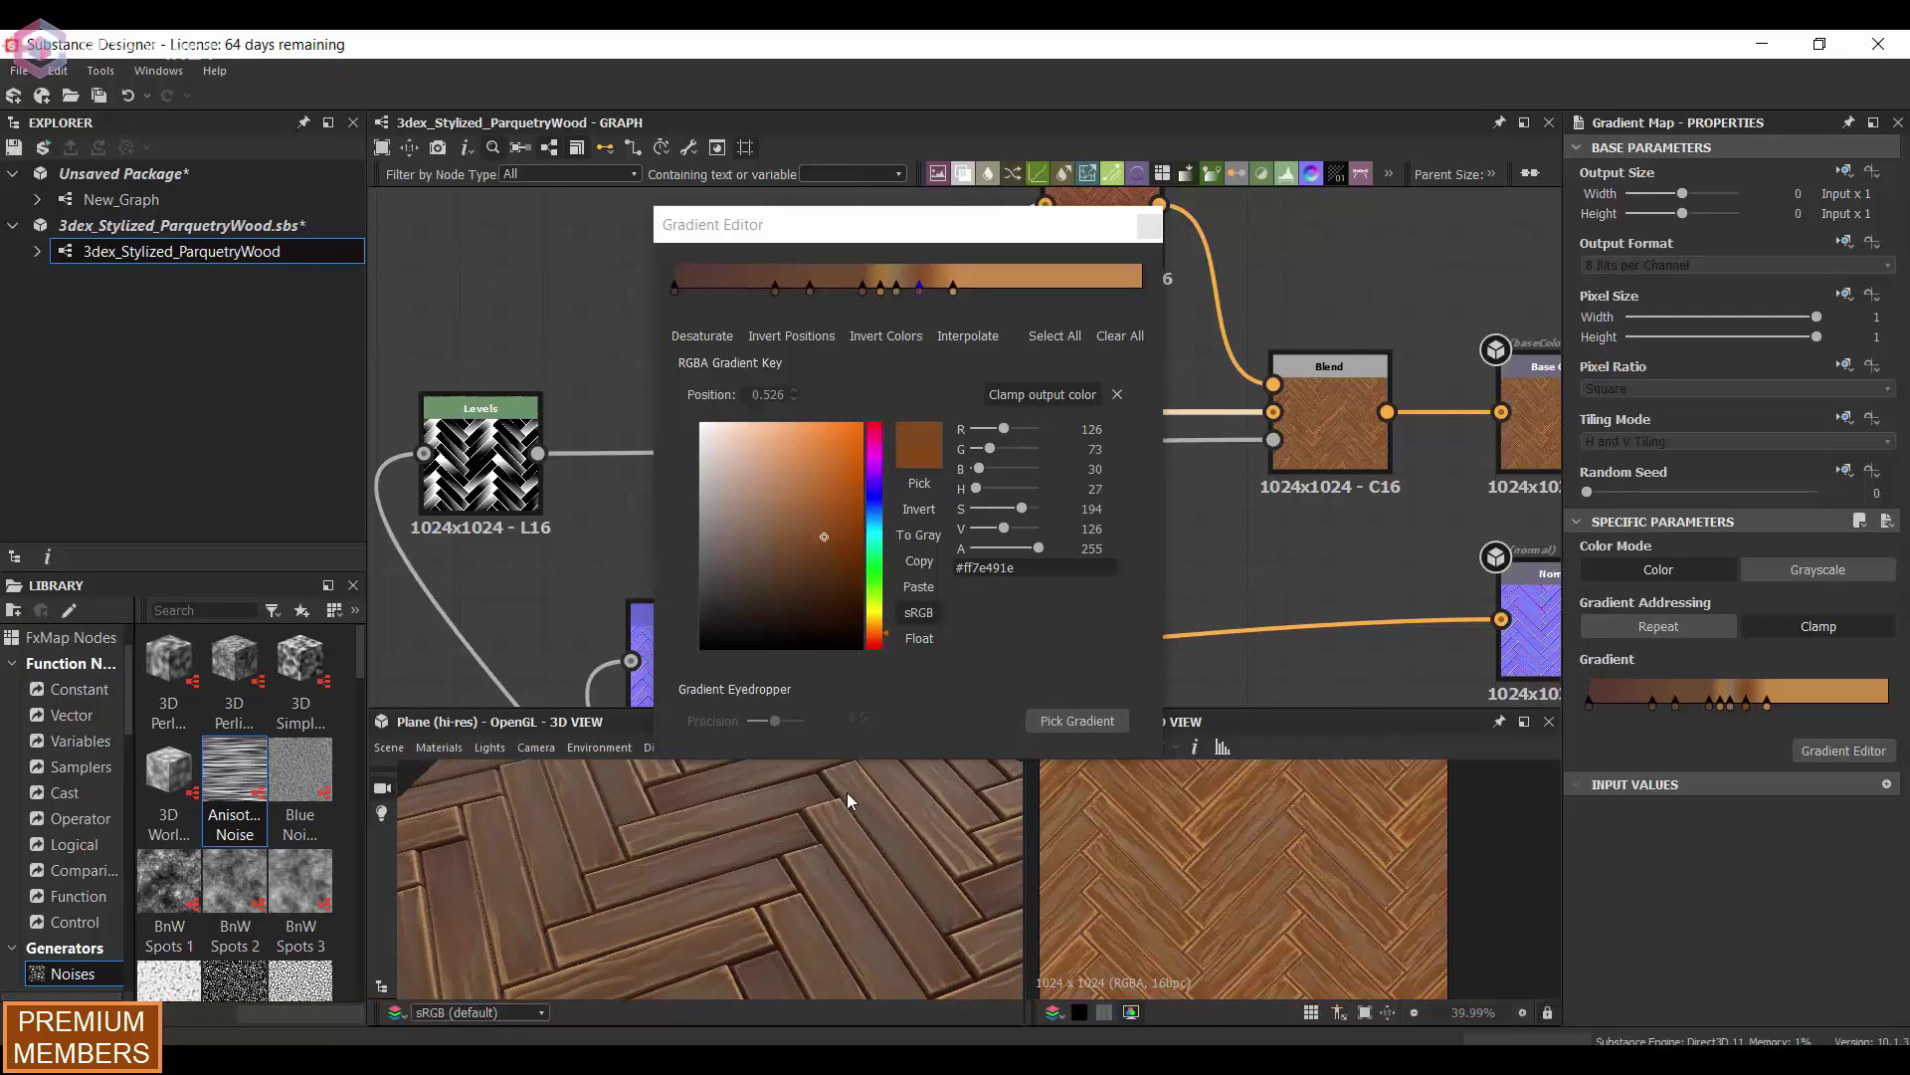
scroll(1220, 825, "up", 2)
scroll(1220, 826, "down", 2)
- Reposition the base color gradient's last key to about 0.6 and recolor it to a deeper, more saturated orange
left_click_drag(950, 289, 1025, 294)
scroll(780, 905, "down", 3)
left_click_drag(904, 903, 710, 858)
left_click_drag(968, 290, 948, 291)
left_click(811, 486)
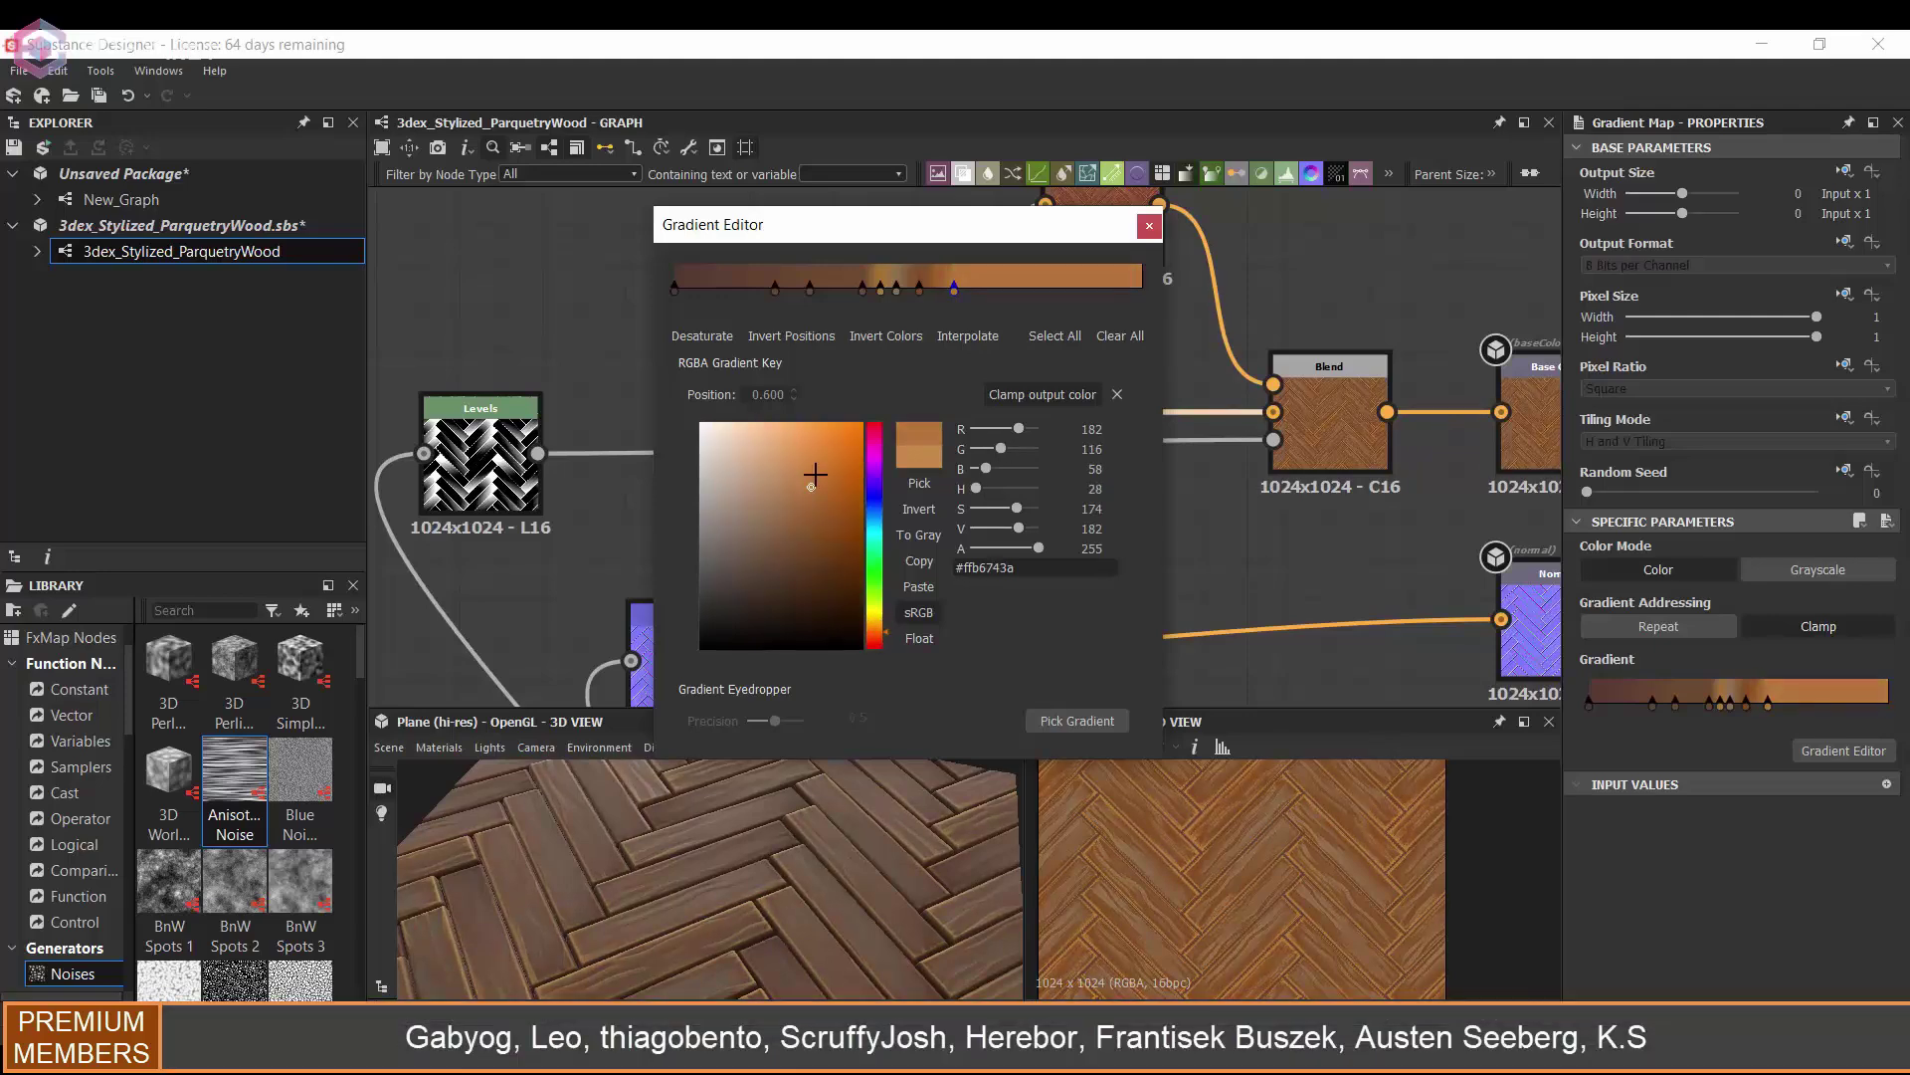
left_click_drag(820, 479, 818, 476)
left_click_drag(768, 858, 723, 898)
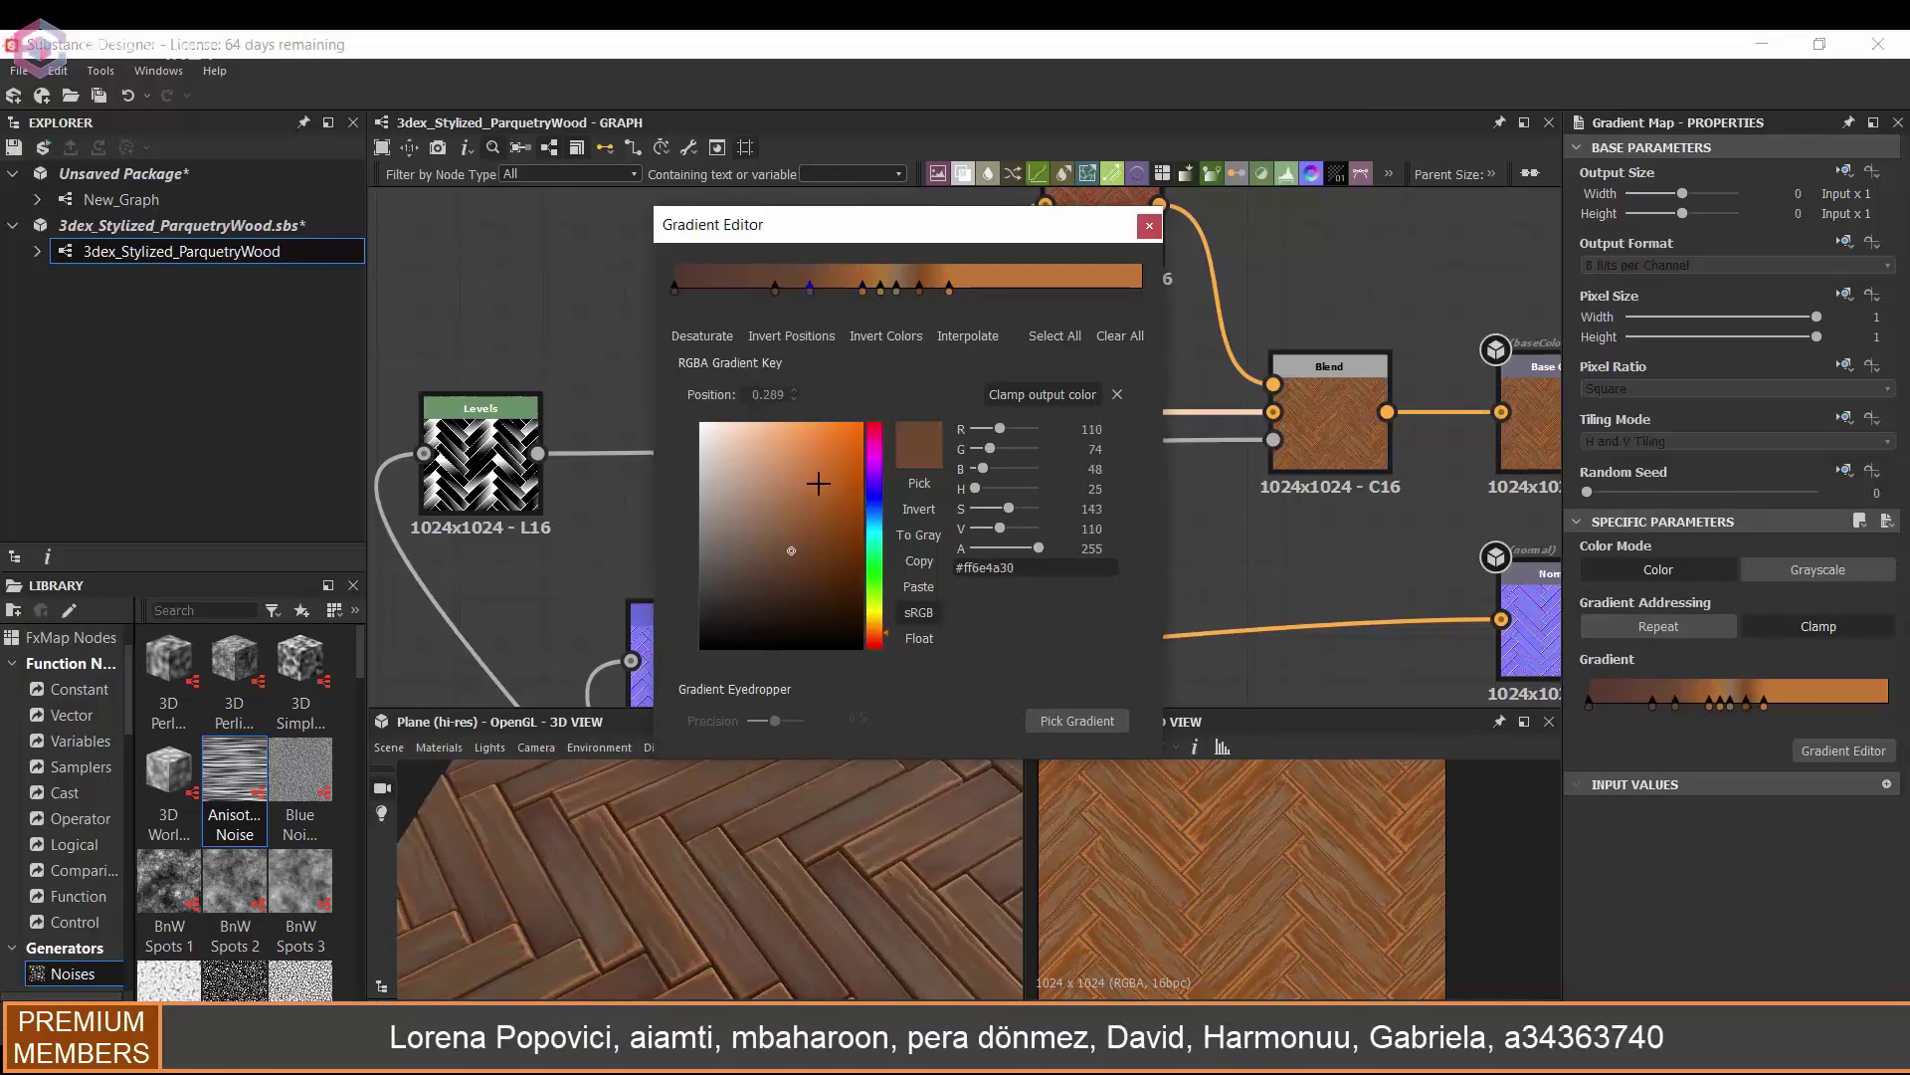
- Shift the base color gradient's darker keys toward the start, placing #955221 at 0.151, and nudge the last key slightly outward
left_click_drag(851, 289, 746, 289)
left_click_drag(687, 866, 798, 873)
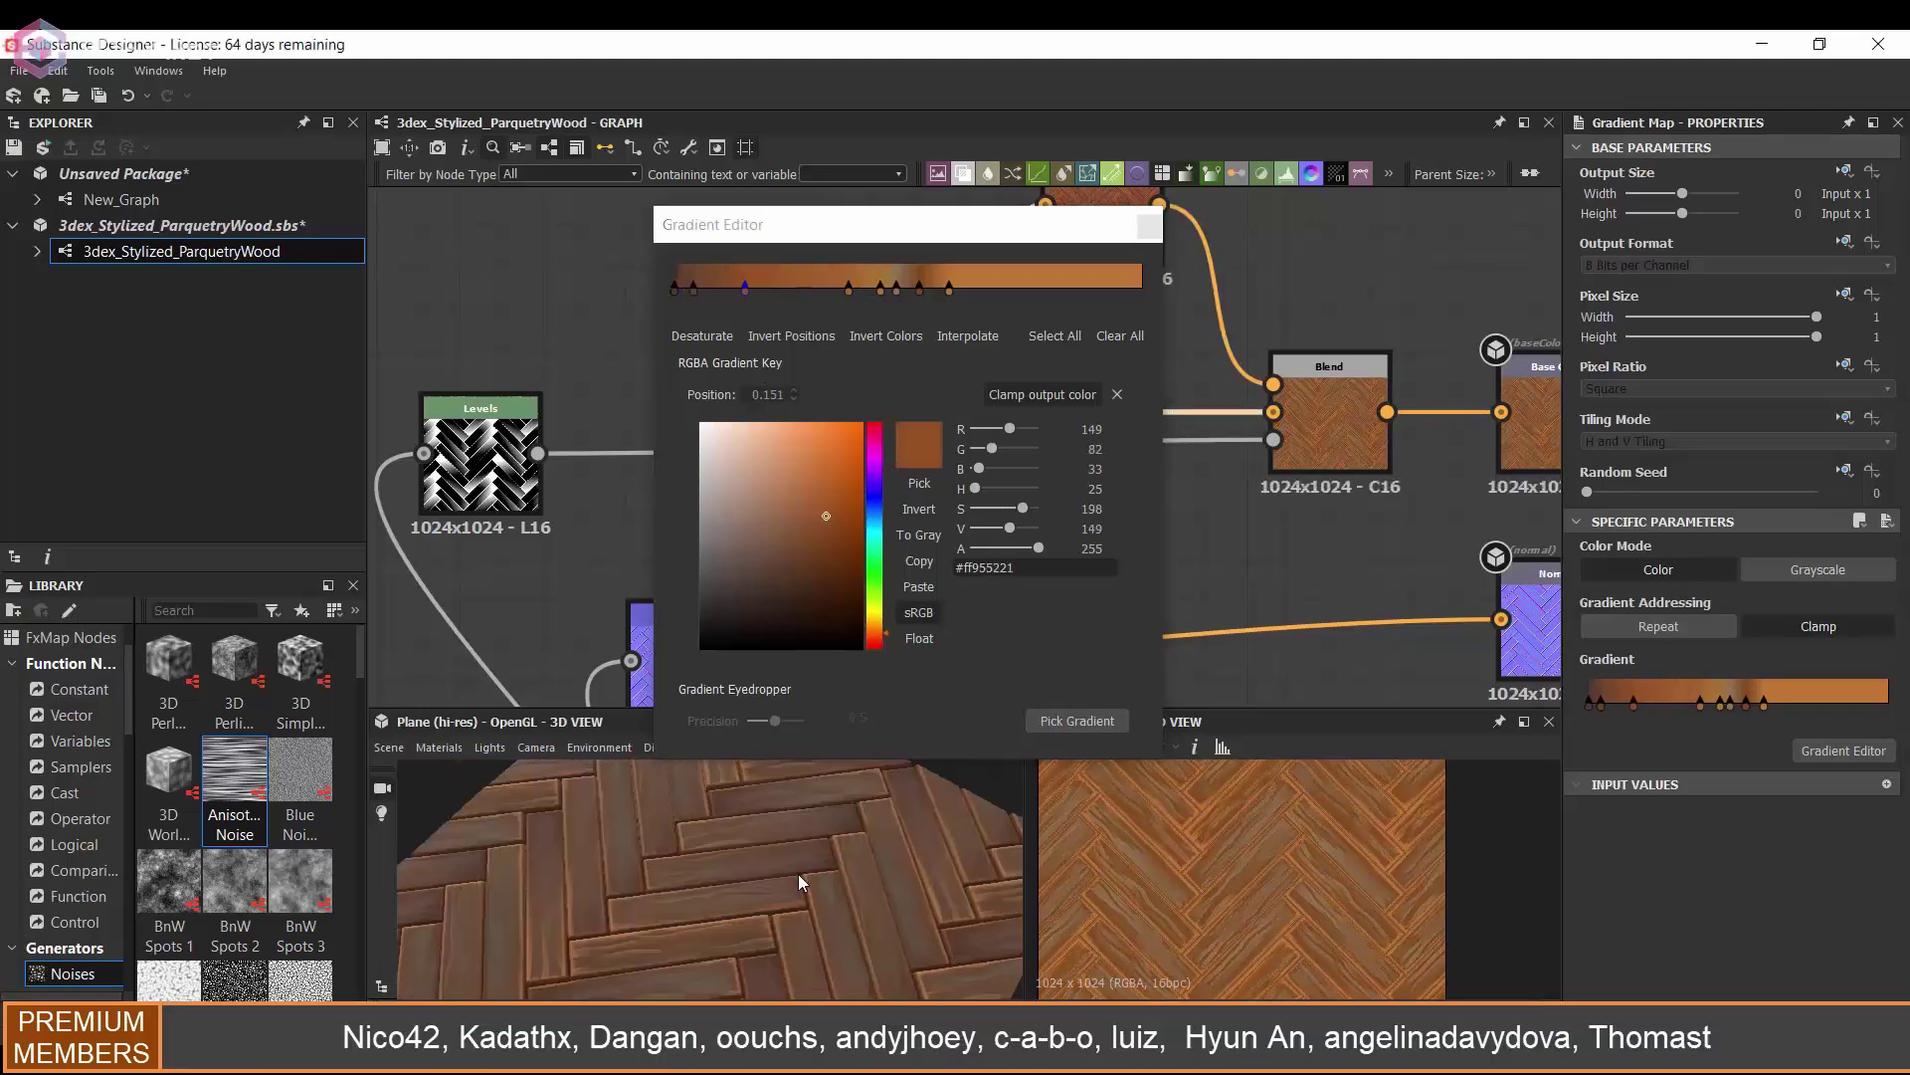
left_click_drag(864, 786, 784, 881)
scroll(1240, 888, "up", 2)
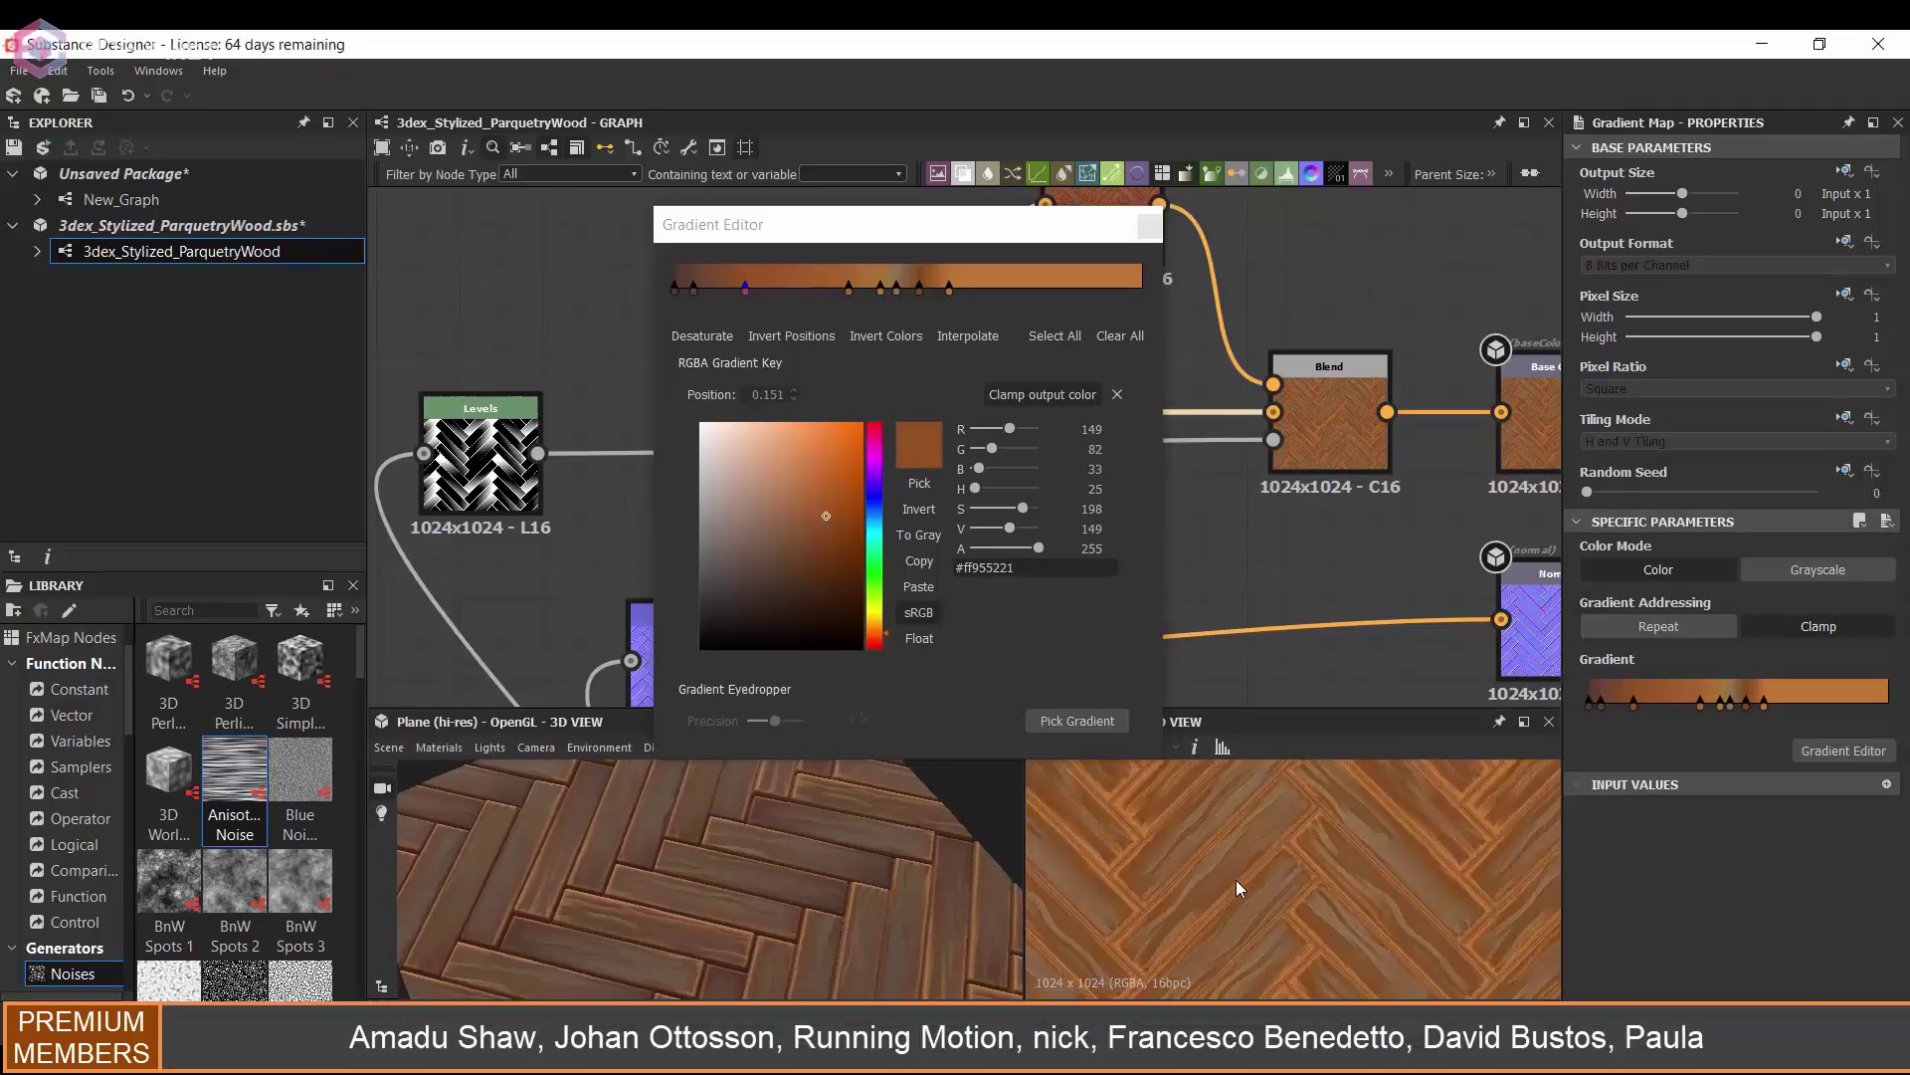
mouse_move(948, 290)
left_mouse_down()
mouse_move(989, 290)
mouse_move(958, 289)
left_mouse_up()
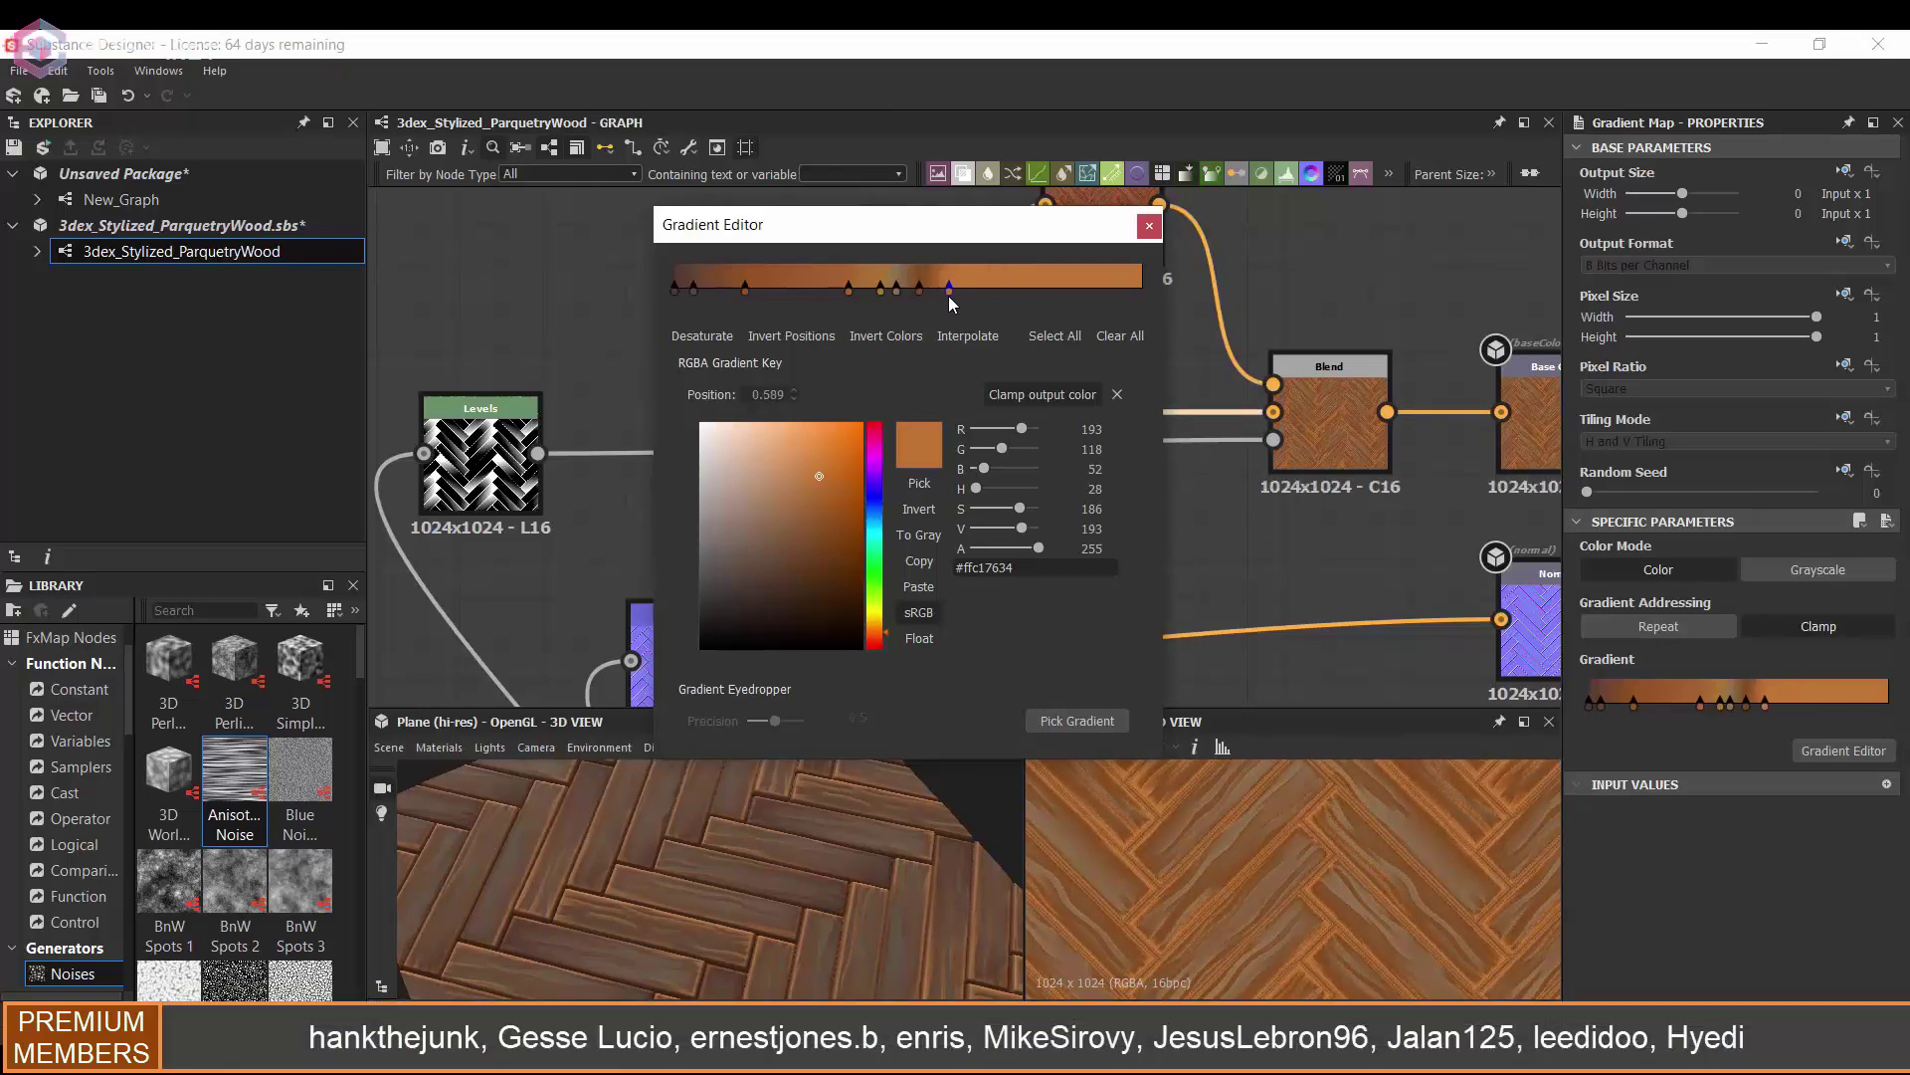
left_click(1149, 226)
- Lower the opacity of the Blend that mixes the HSL variation into the base color to 0.83
middle_click_drag(1308, 400, 1279, 487)
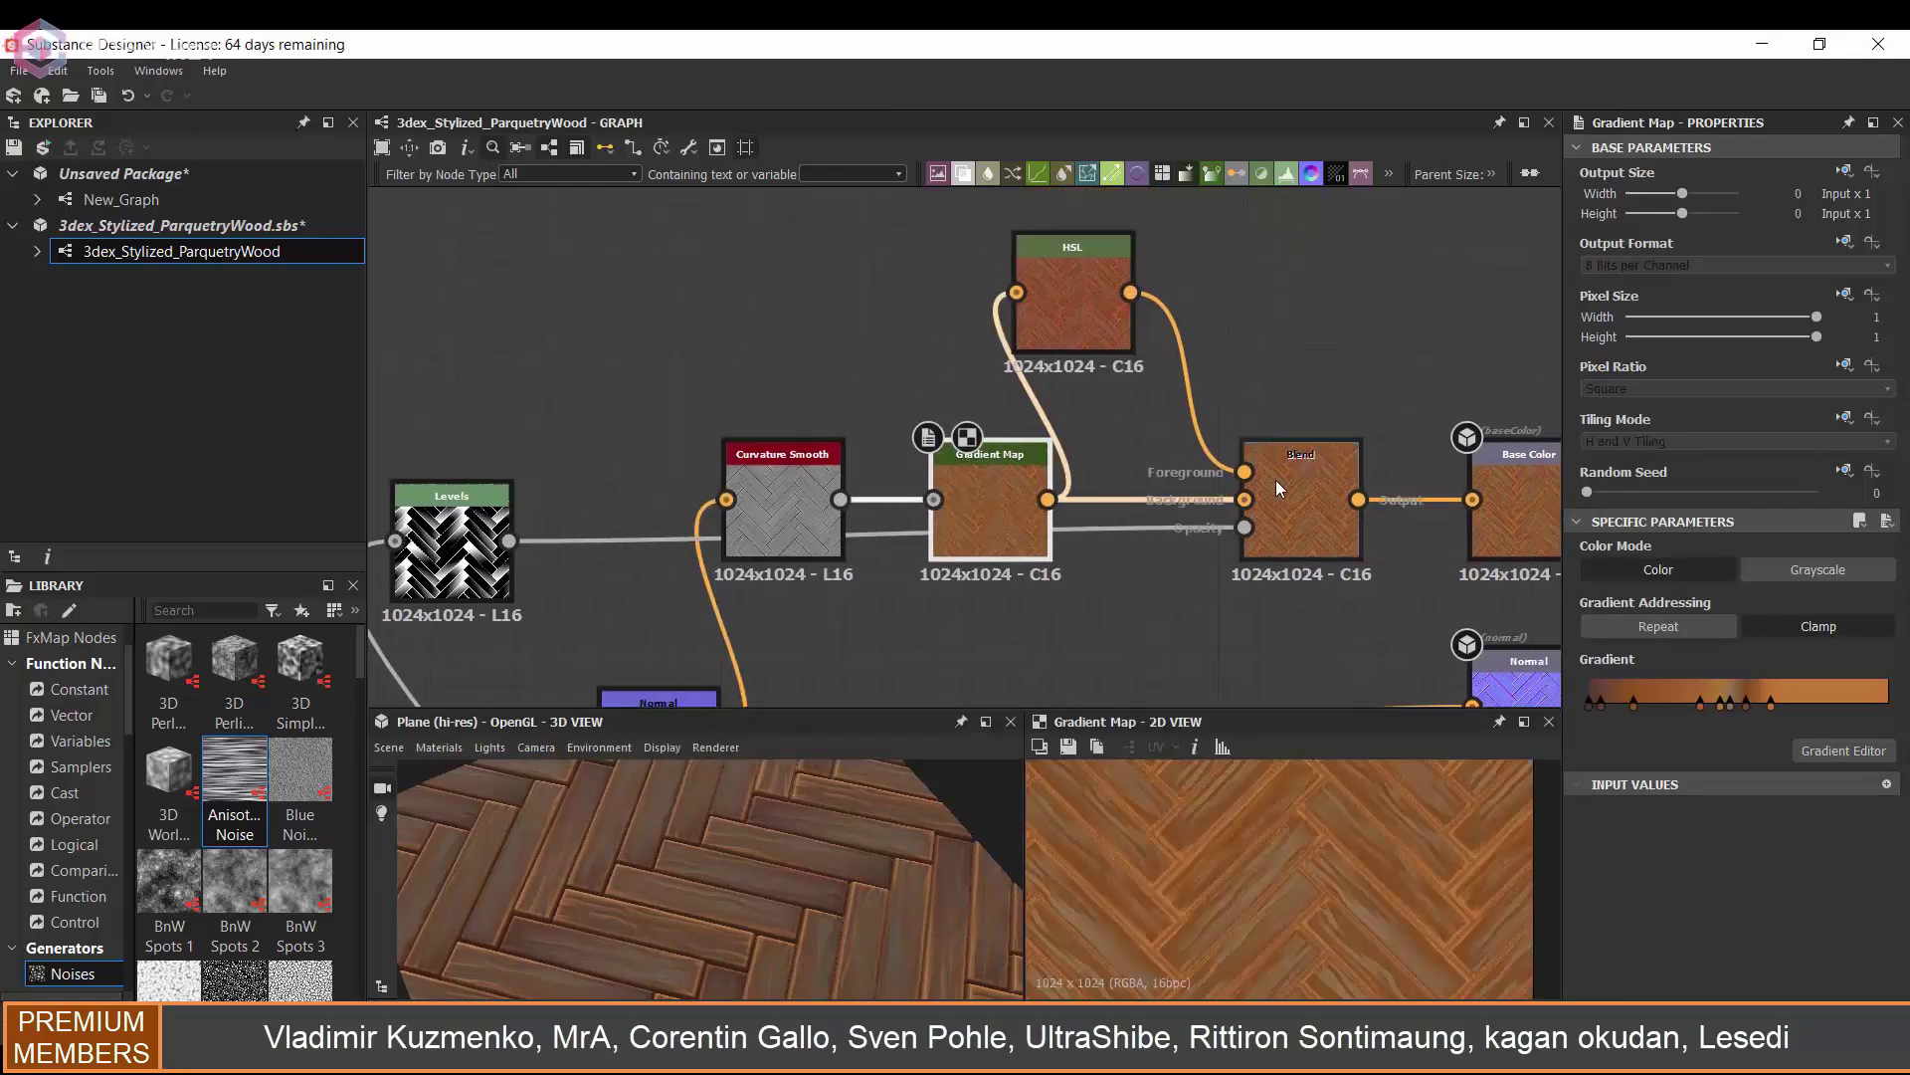
left_click(1280, 487)
left_click_drag(1839, 563, 1777, 565)
scroll(1204, 858, "down", 3)
left_click_drag(995, 849, 708, 825)
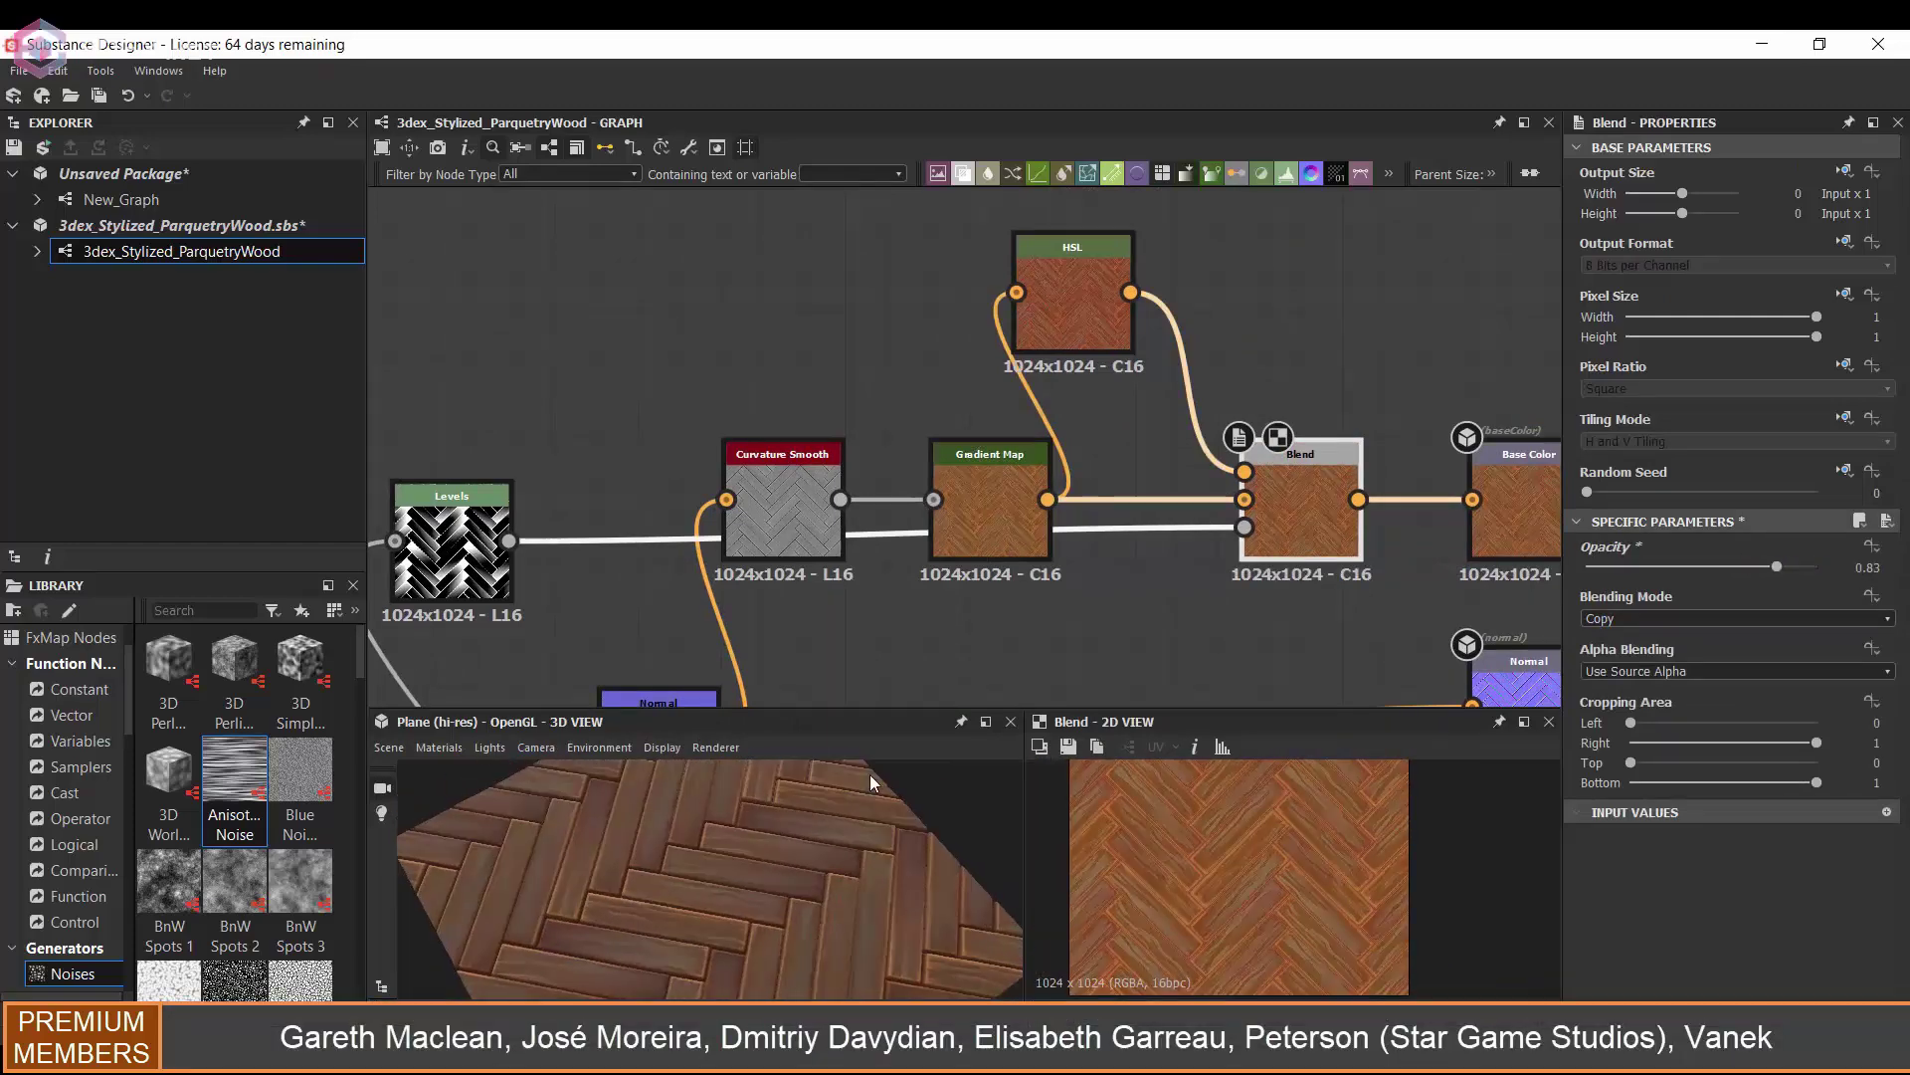
- Insert an HSL node before the Base Color output with Lightness 0.48, then try Saturation 0.53 and undo it
scroll(1375, 475, "up", 2)
left_click(1226, 462)
key("space")
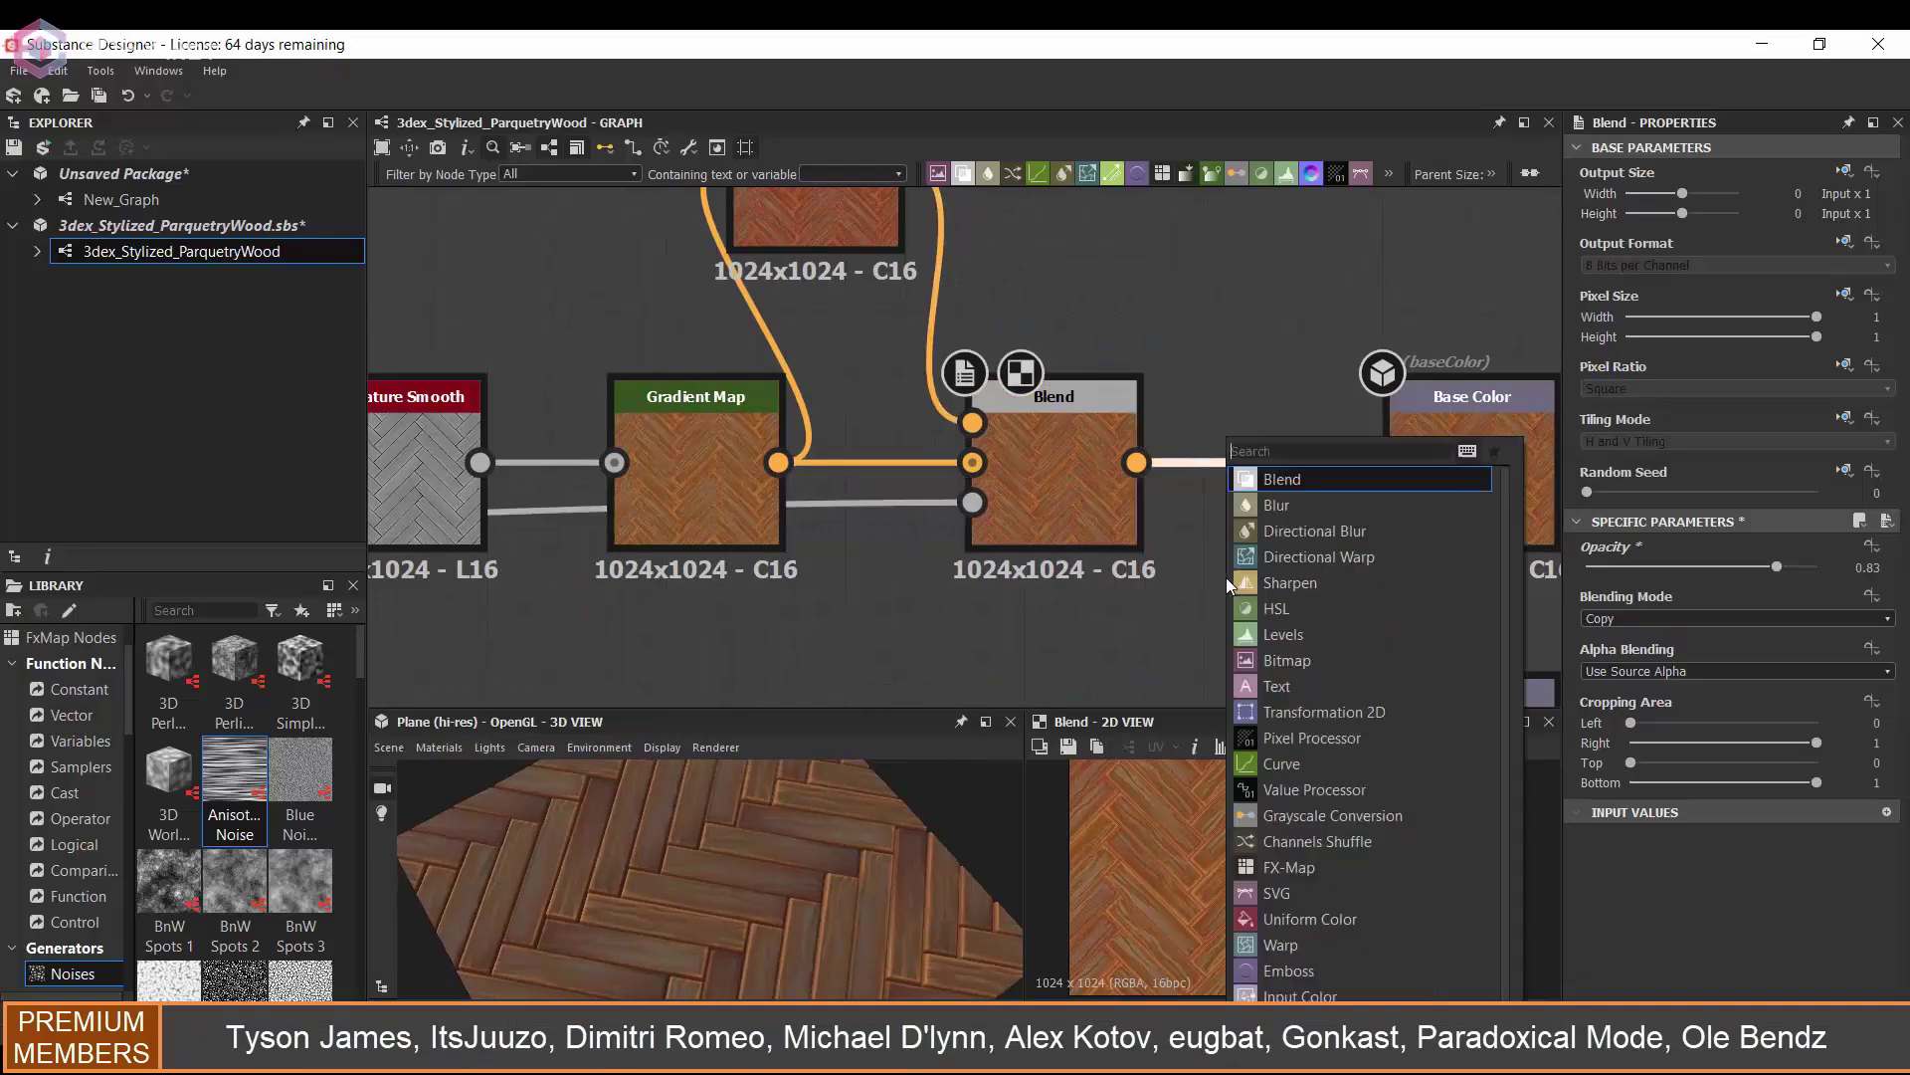
left_click(1278, 606)
left_click_drag(1703, 667, 1695, 666)
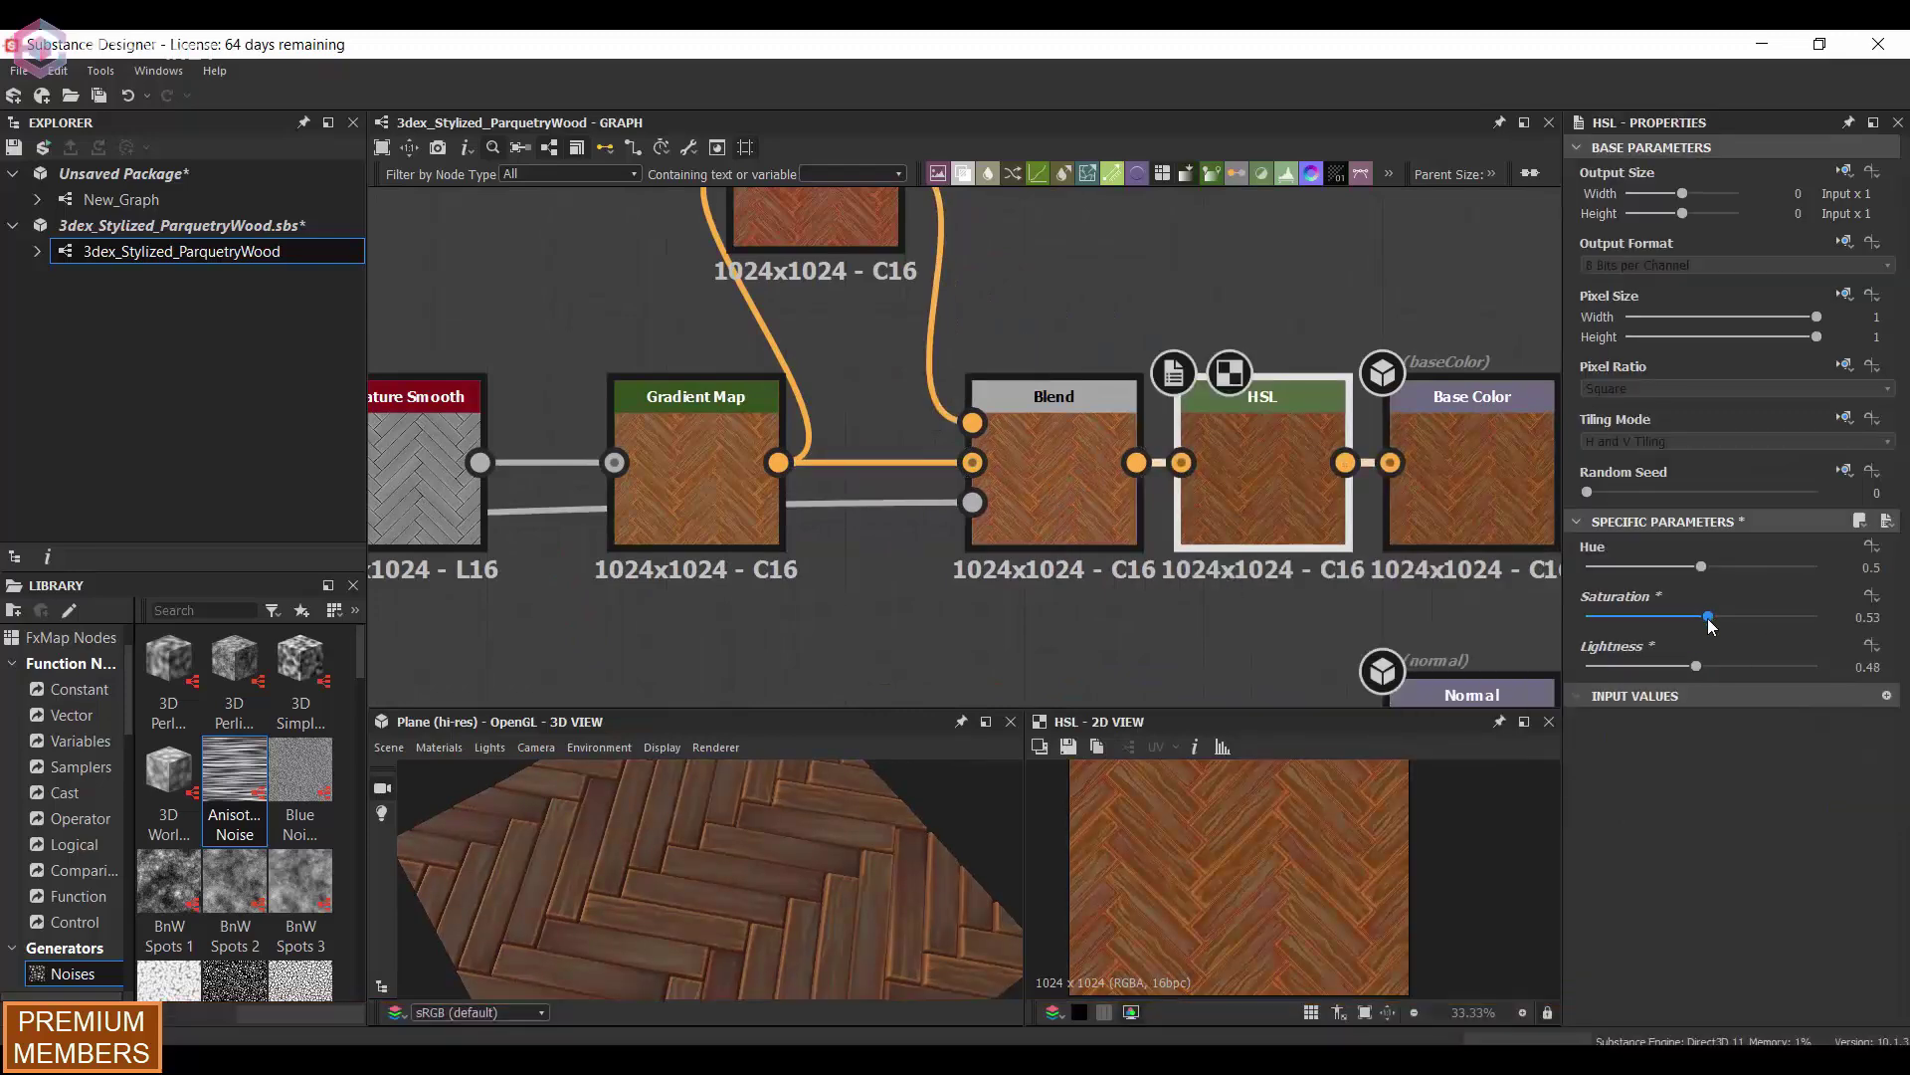
key("ctrl+z")
left_click_drag(761, 812, 778, 876)
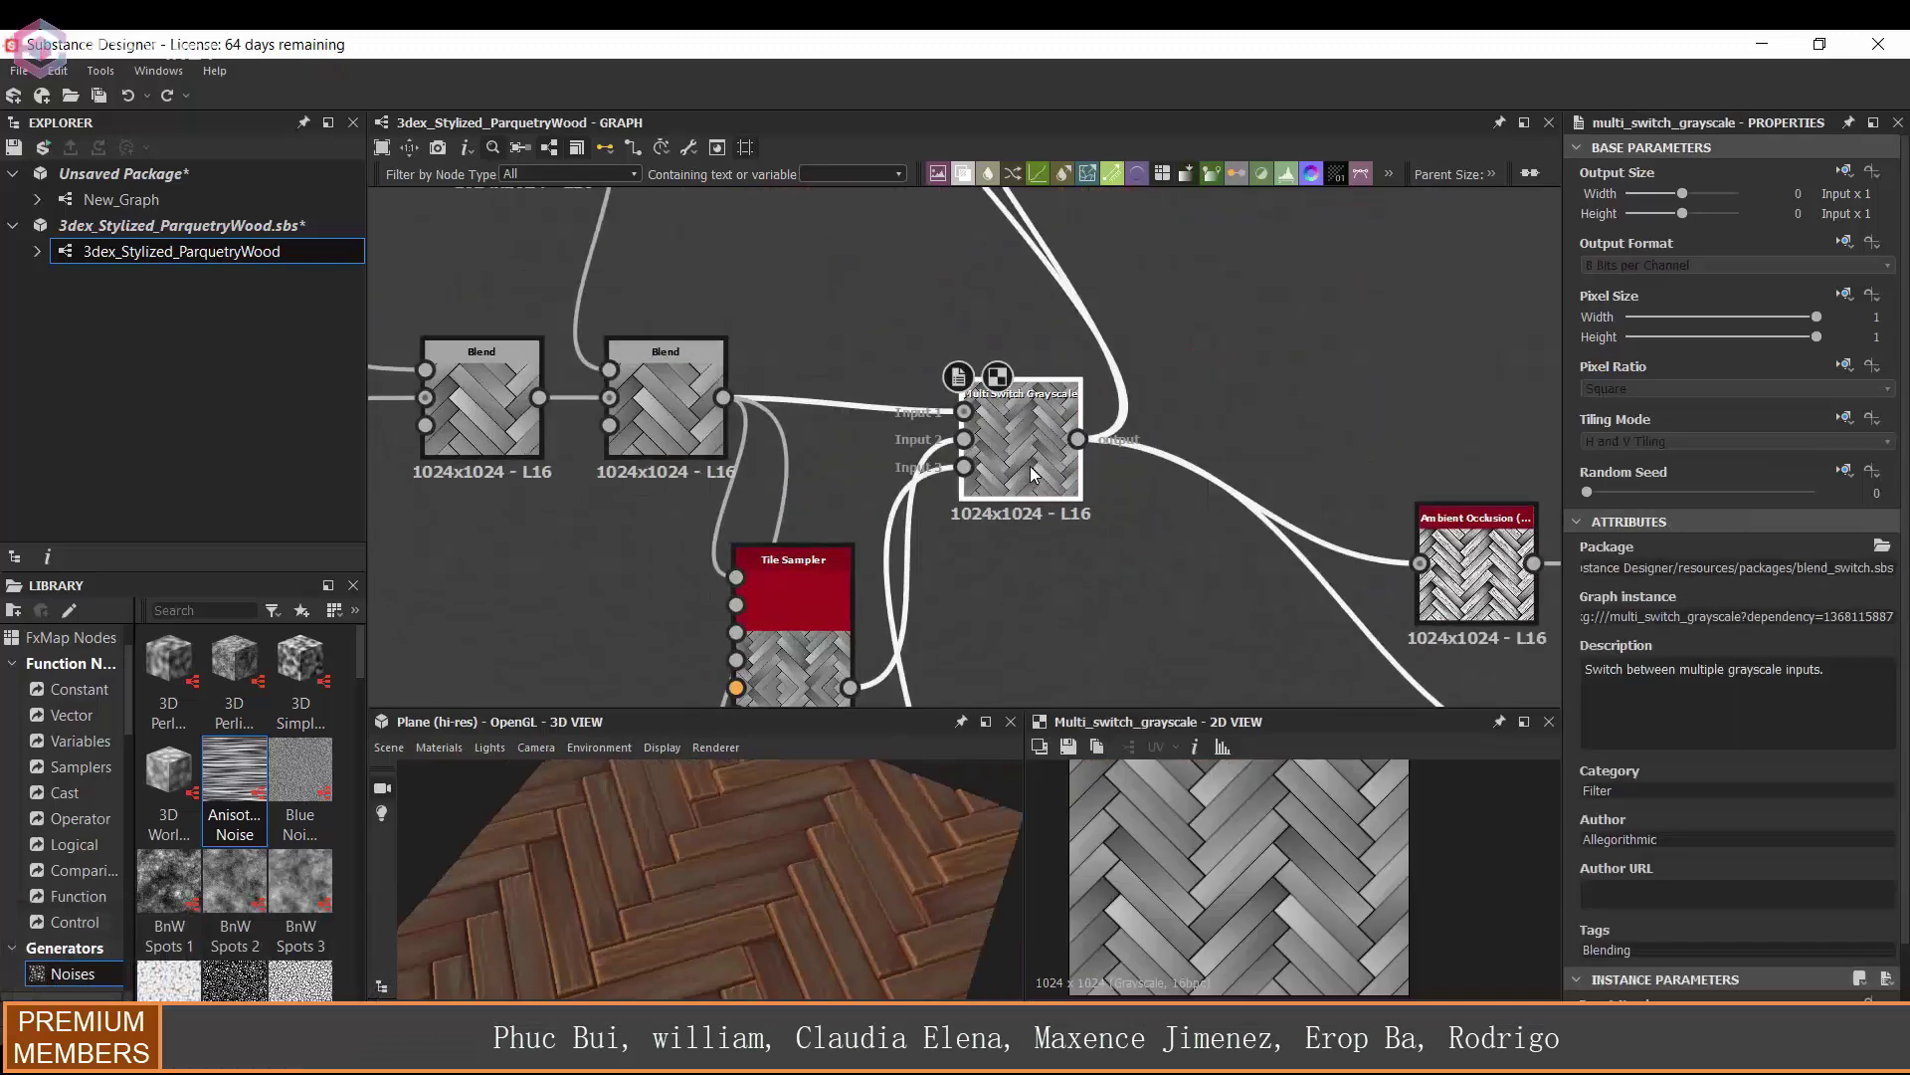
- Add a Slope Blur Grayscale node fed by the last plank Blend before the Multi Switch Grayscale
scroll(1030, 466, "down", 3)
middle_click_drag(1097, 374, 1297, 486)
scroll(1298, 487, "down", 4)
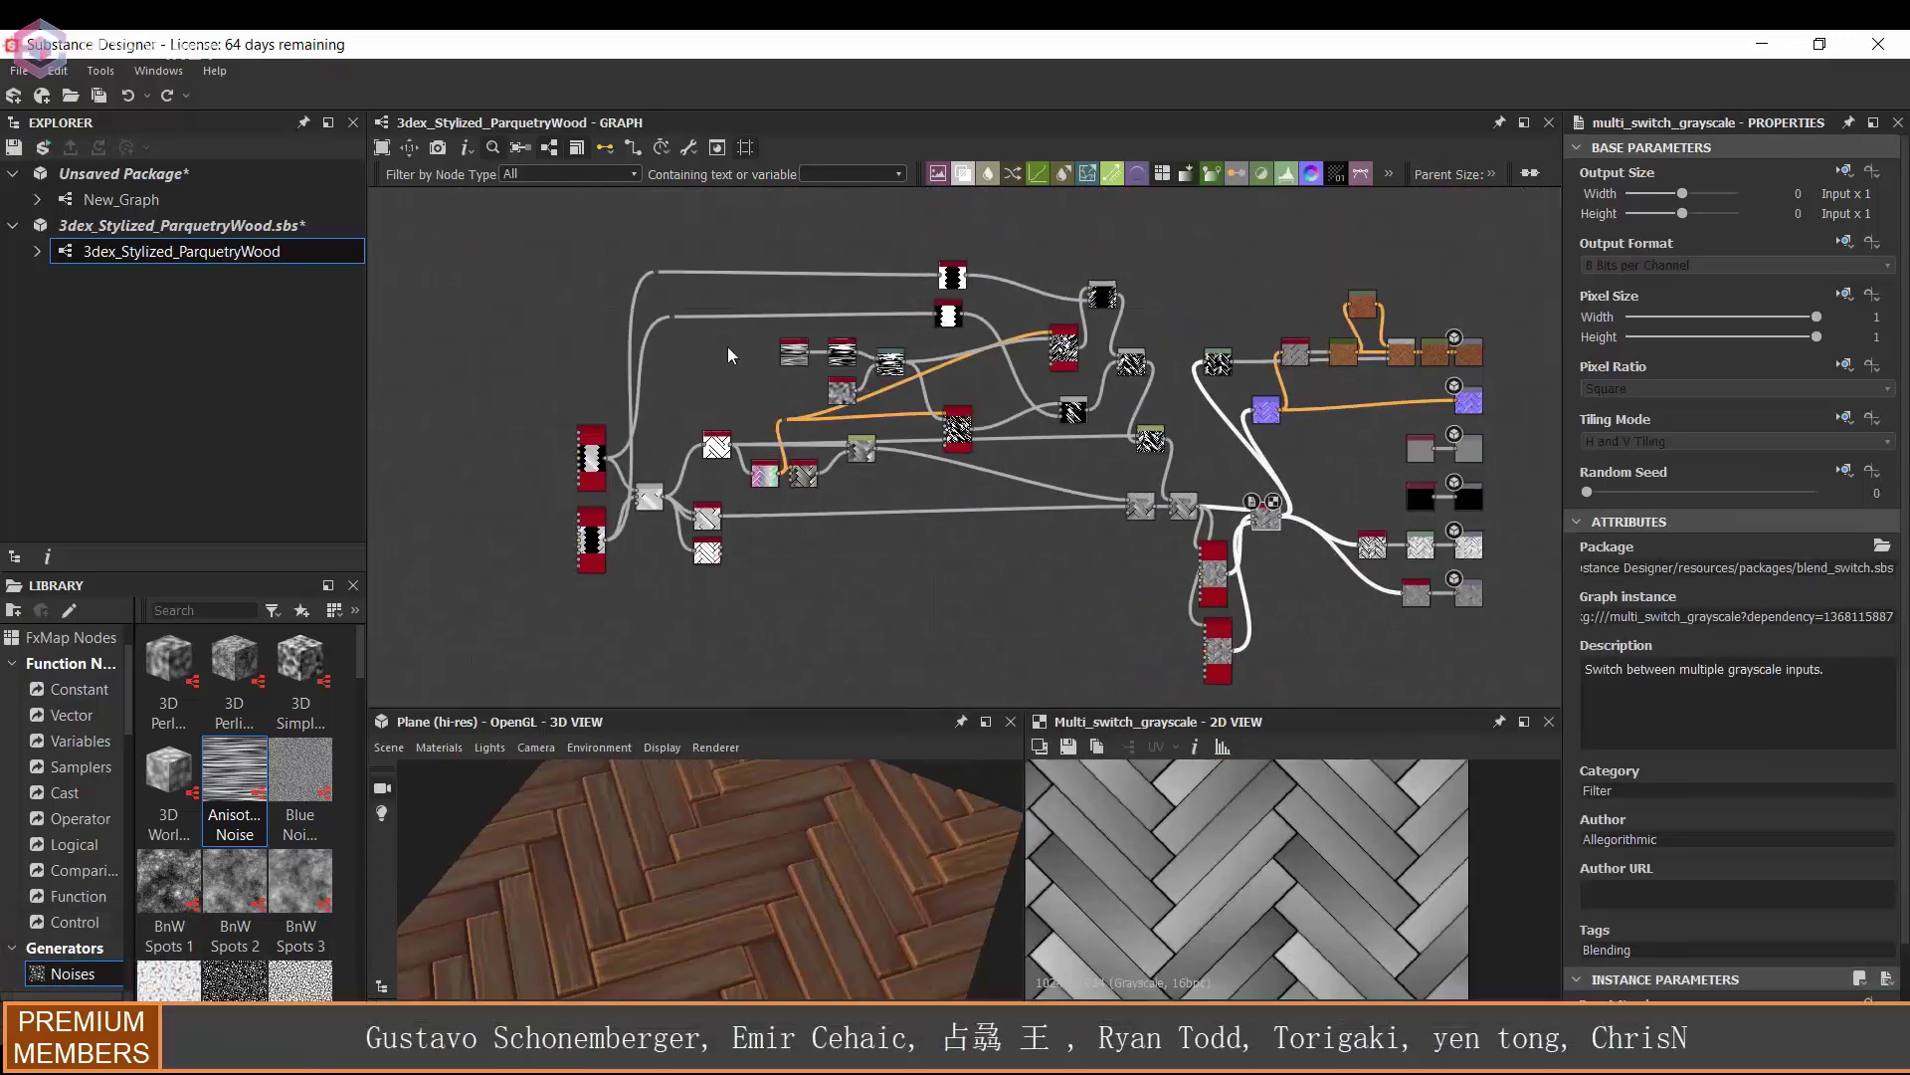
scroll(1140, 525, "up", 3)
left_click_drag(985, 441, 995, 469)
scroll(995, 468, "up", 3)
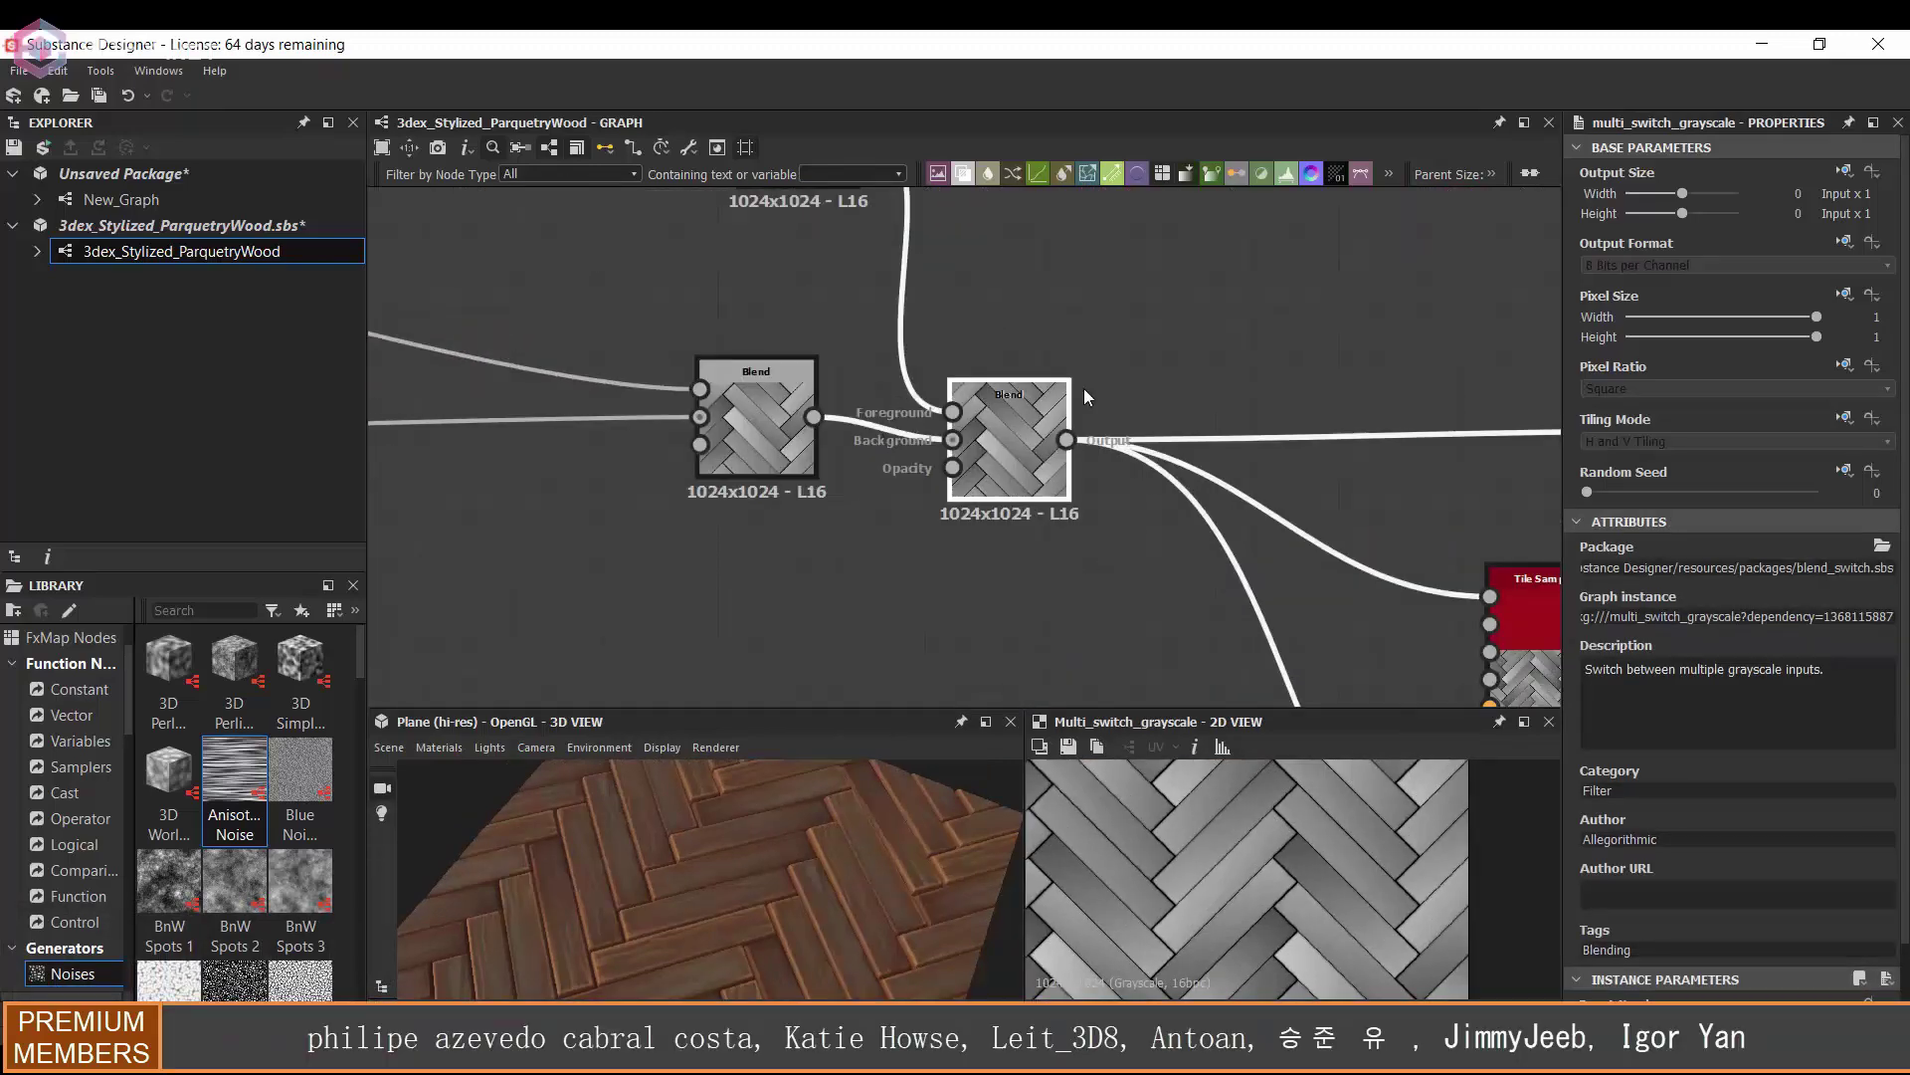
key("space")
type("sl")
left_click(1183, 409)
left_click_drag(1189, 362, 1299, 358)
middle_click_drag(1144, 328, 1124, 349)
- Add a Perlin Noise and connect it to the slope input of the new Slope Blur Grayscale
key("space")
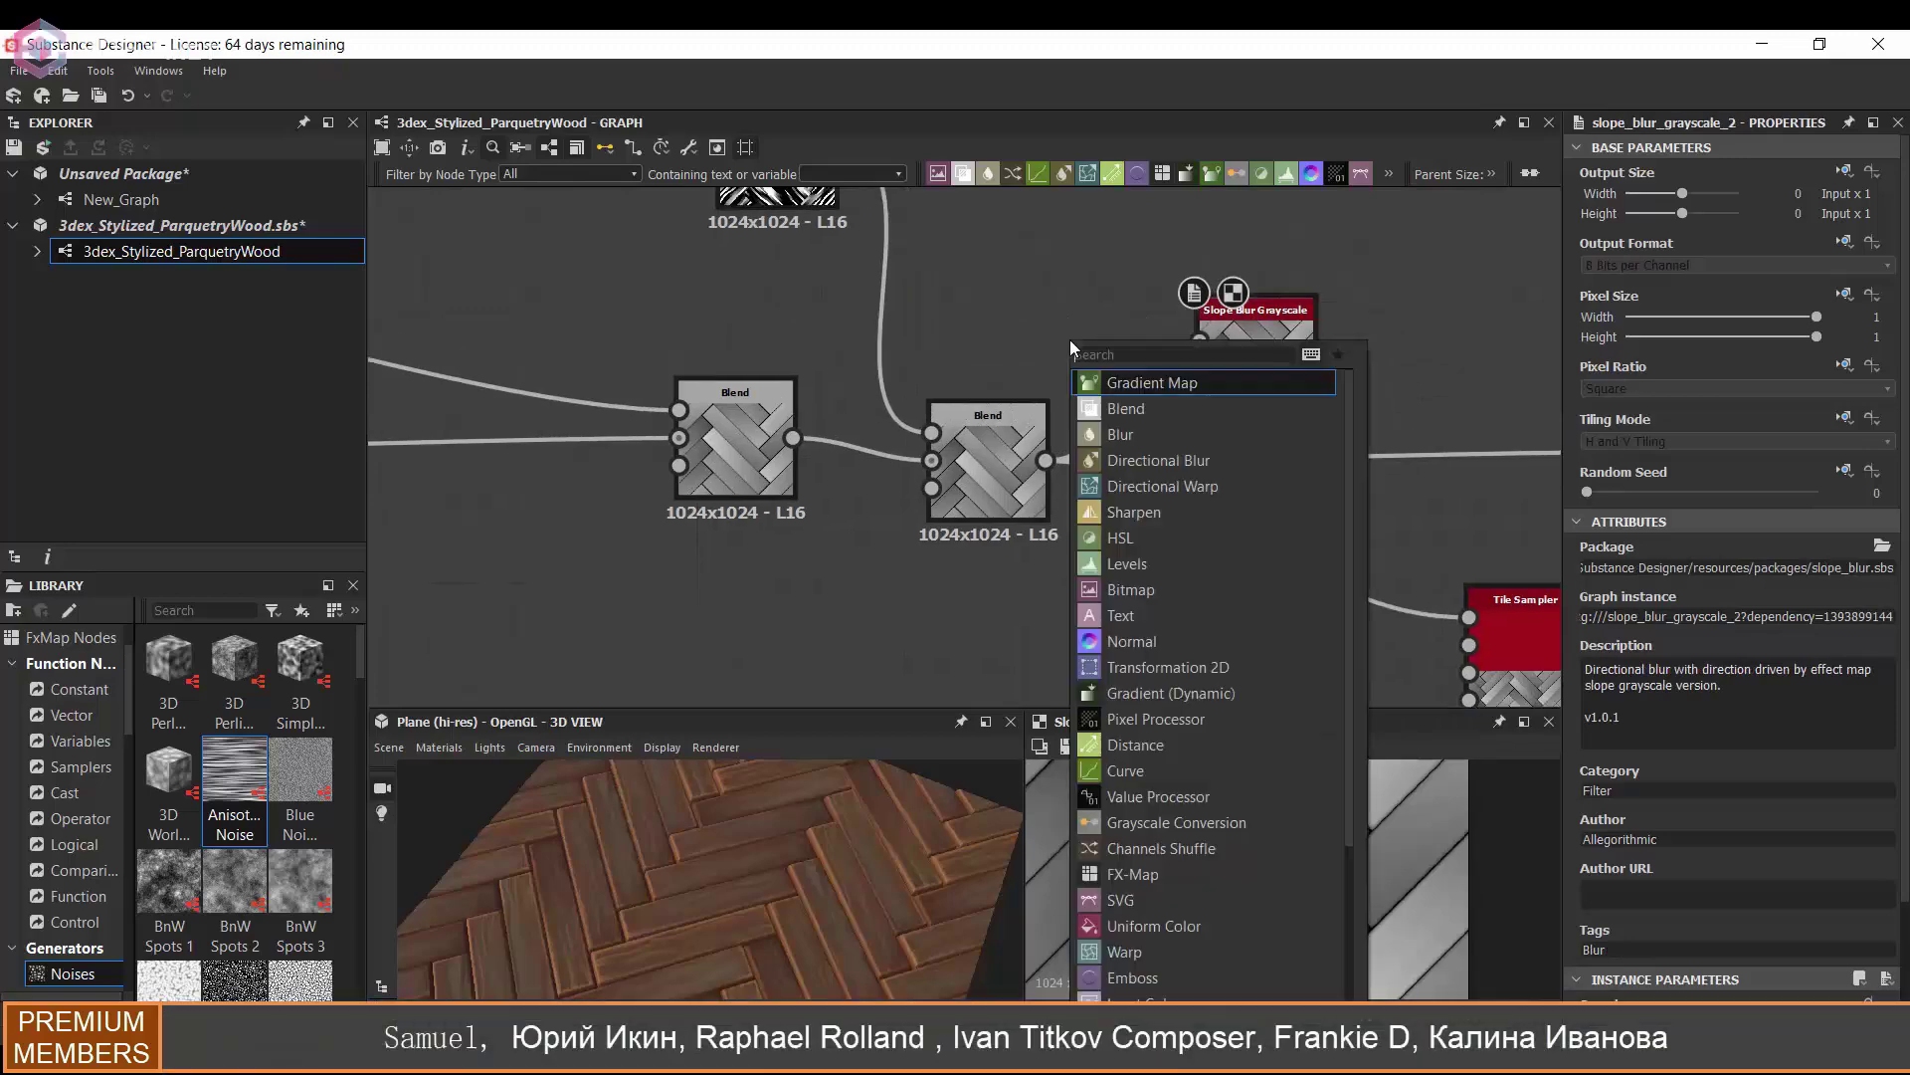
type("perl")
left_click(1172, 378)
left_click_drag(1251, 348, 1294, 224)
left_click_drag(1055, 363, 1097, 320)
middle_click_drag(1196, 312, 1081, 428)
- Set the Slope Blur Grayscale's Samples to 32 and its Intensity to 0.34
double_click(1184, 350)
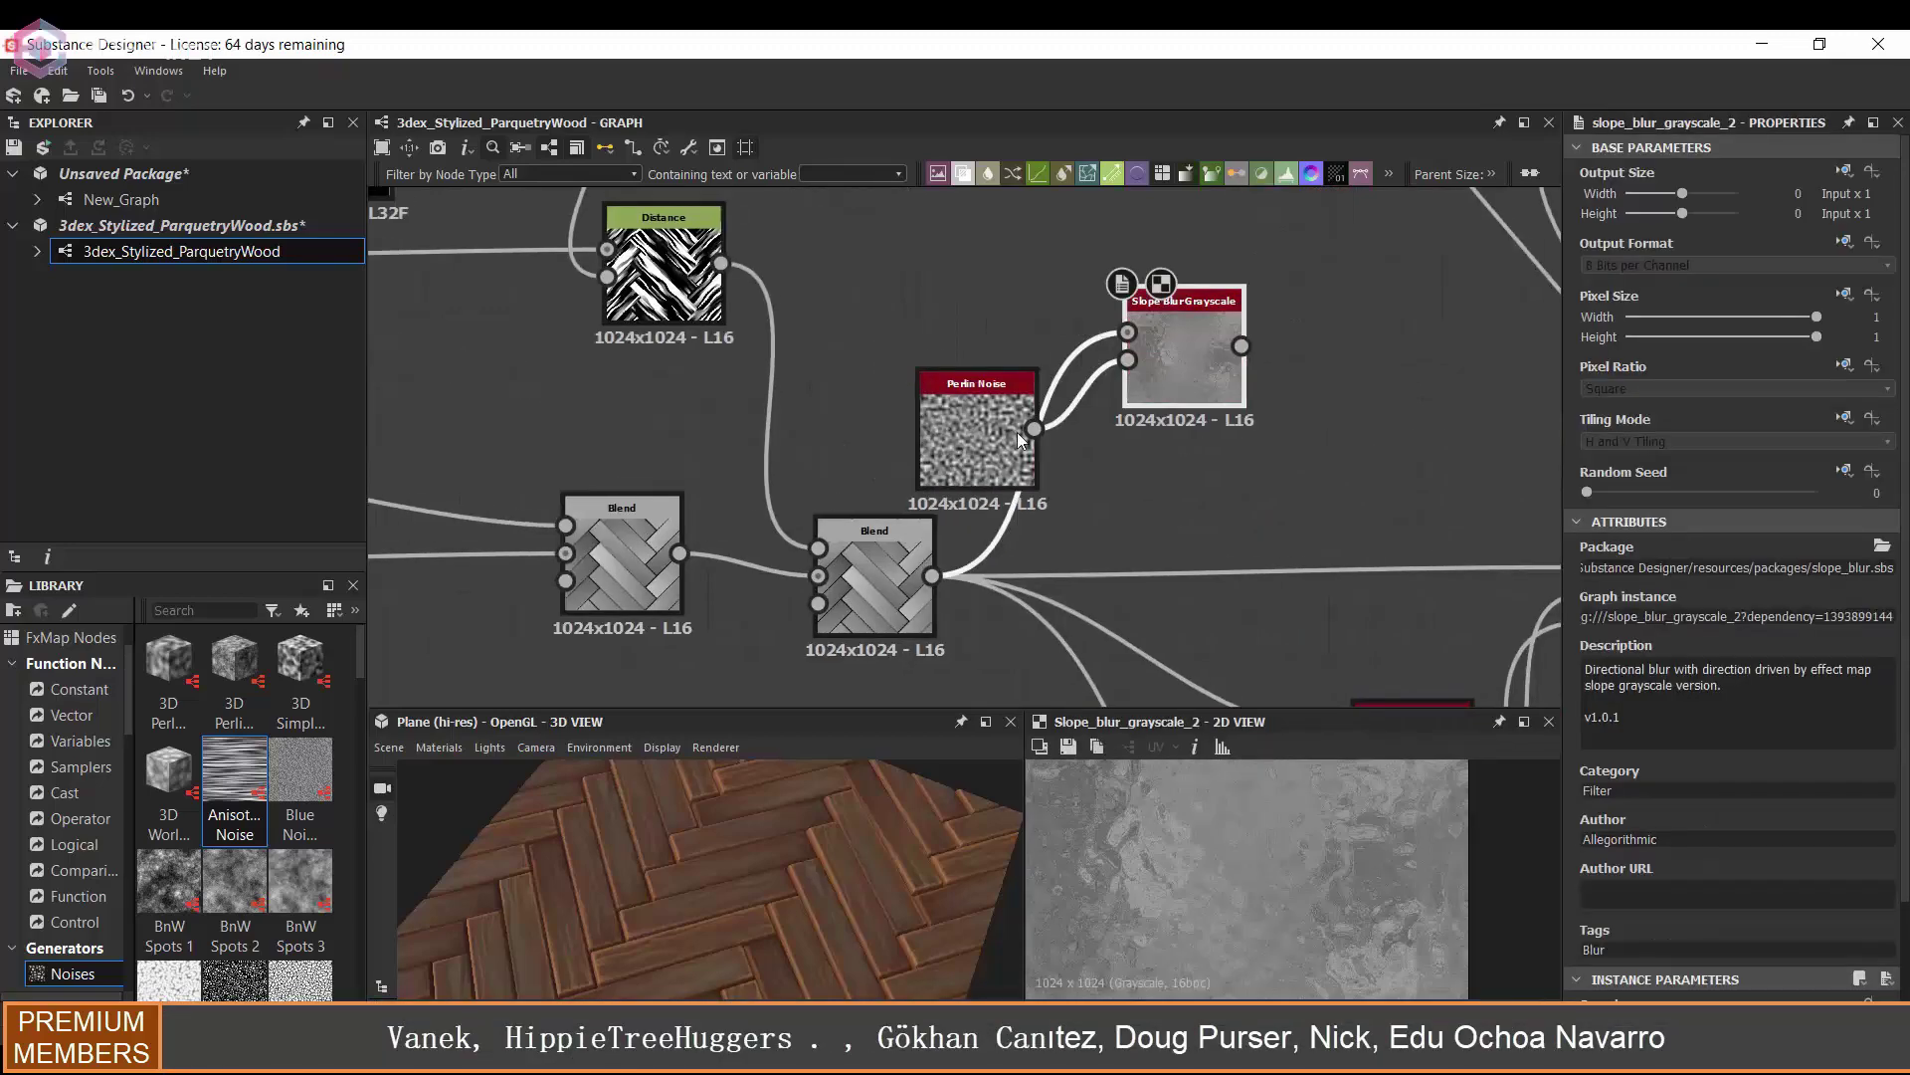
scroll(1682, 777, "down", 3)
left_click_drag(1689, 941, 1821, 941)
left_click_drag(1731, 992, 1592, 991)
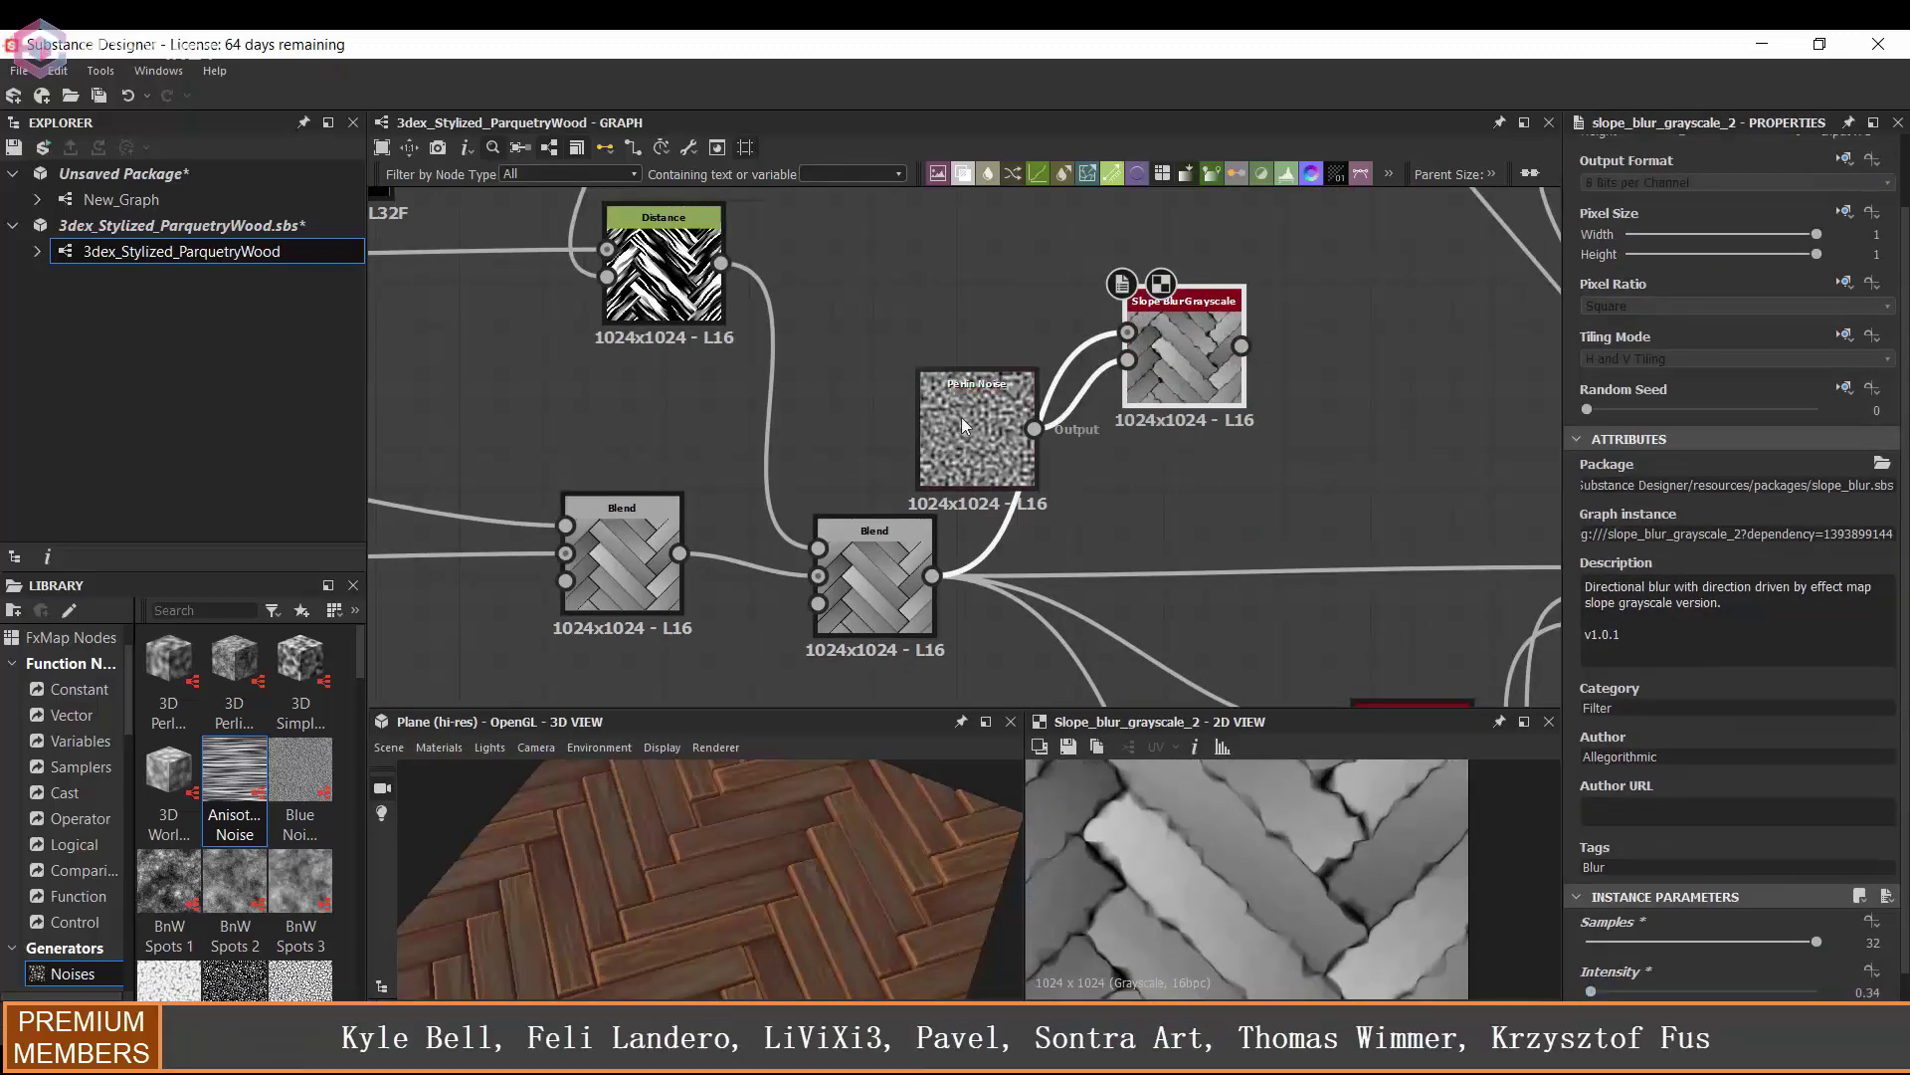
- Insert a Histogram Scan between the Perlin Noise and the Slope Blur Grayscale, arrange the nodes, and raise its Contrast
middle_click_drag(961, 358, 1014, 416)
left_click(1037, 422)
key("space")
type("hist")
left_click(1104, 504)
left_click_drag(1079, 406, 1035, 447)
left_click_drag(954, 424, 893, 446)
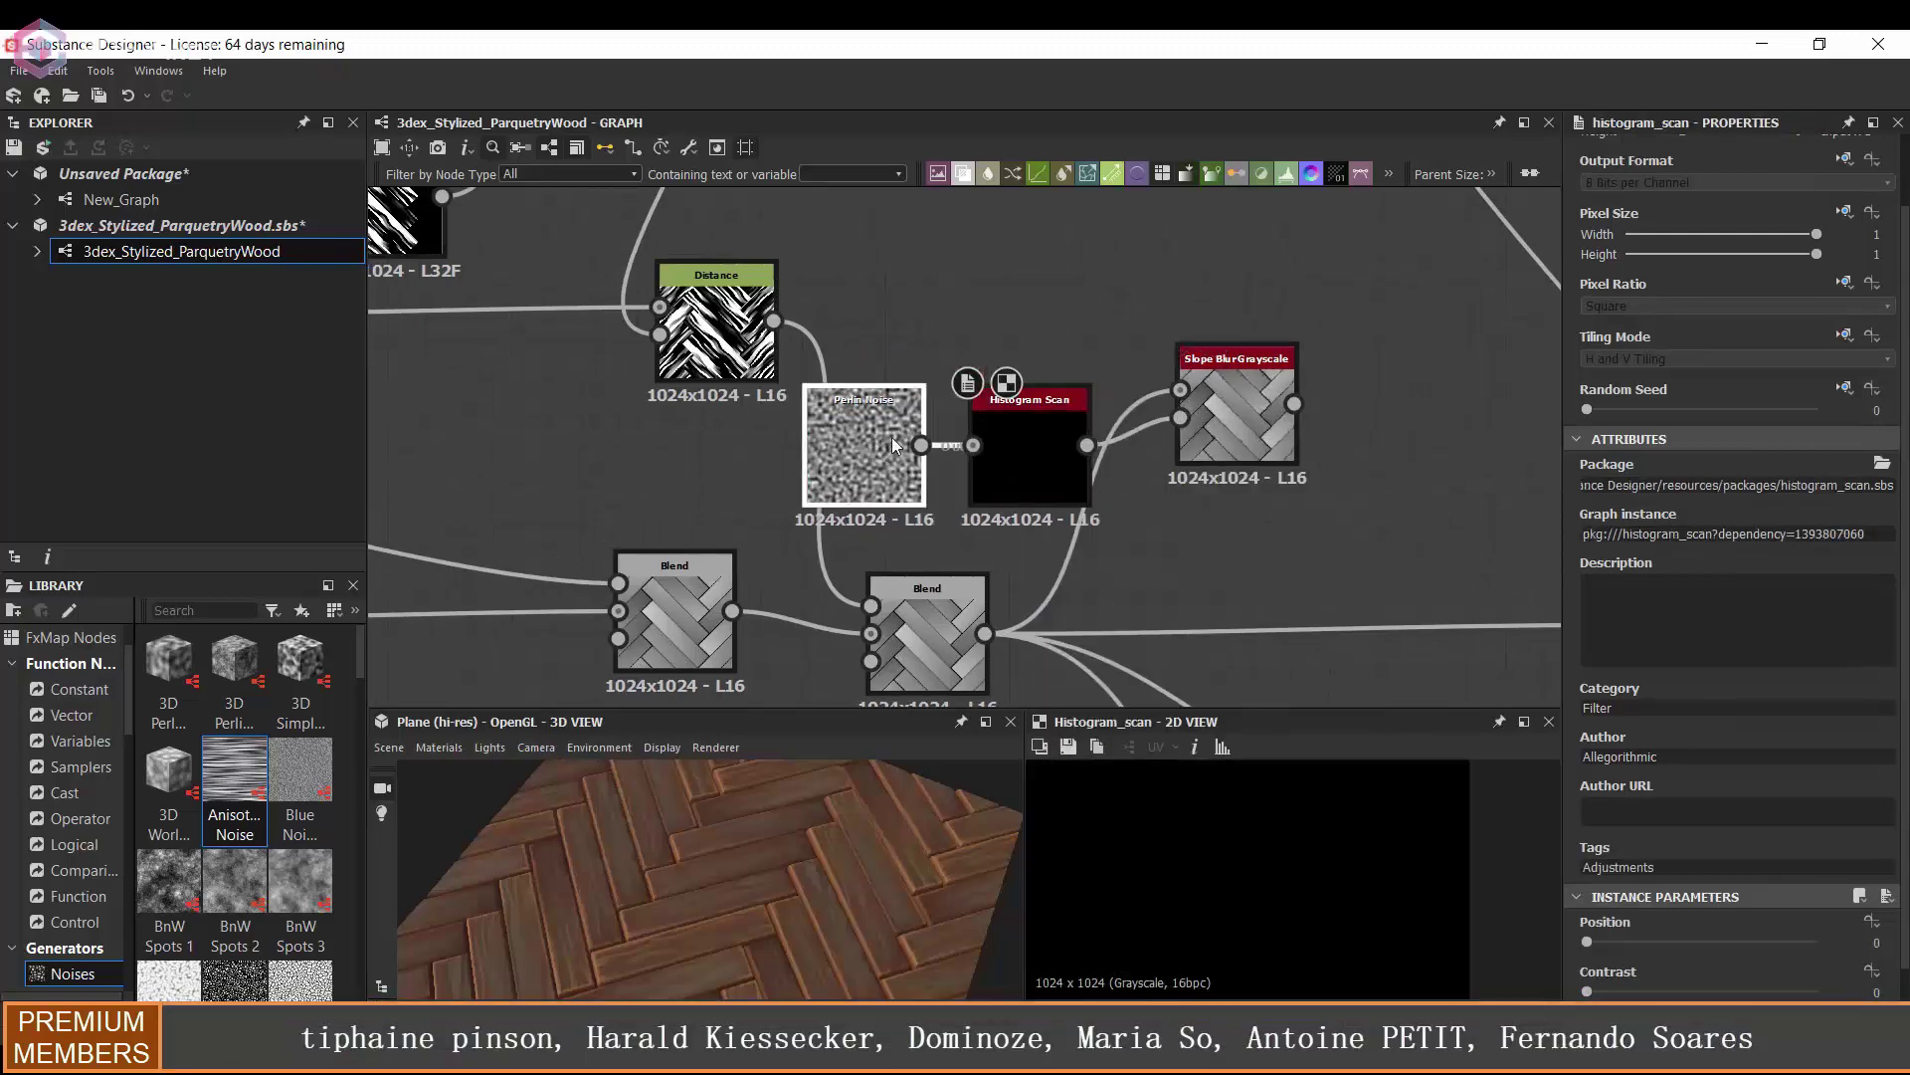
left_click_drag(1592, 991, 1741, 991)
- Set the Slope Blur Grayscale's Mode to Min
double_click(1200, 380)
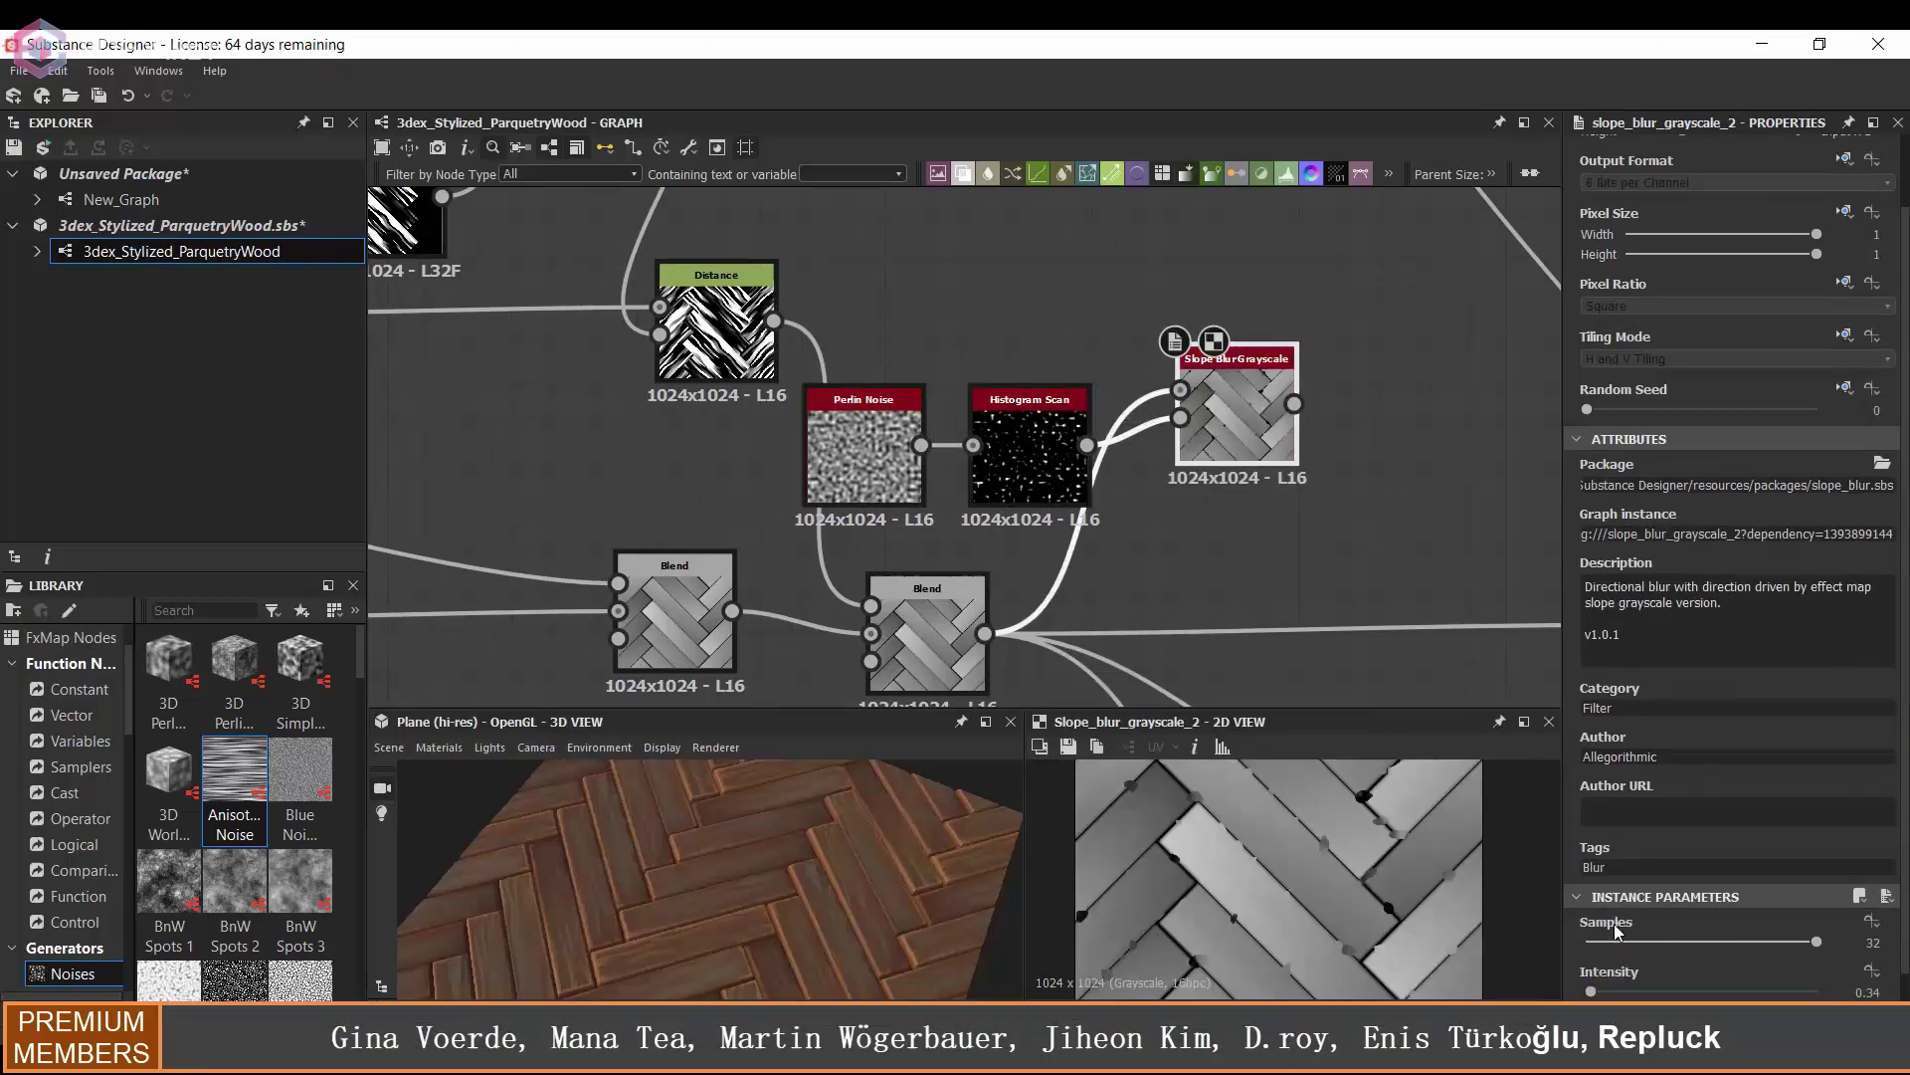
scroll(1616, 931, "down", 1)
left_click(1697, 983)
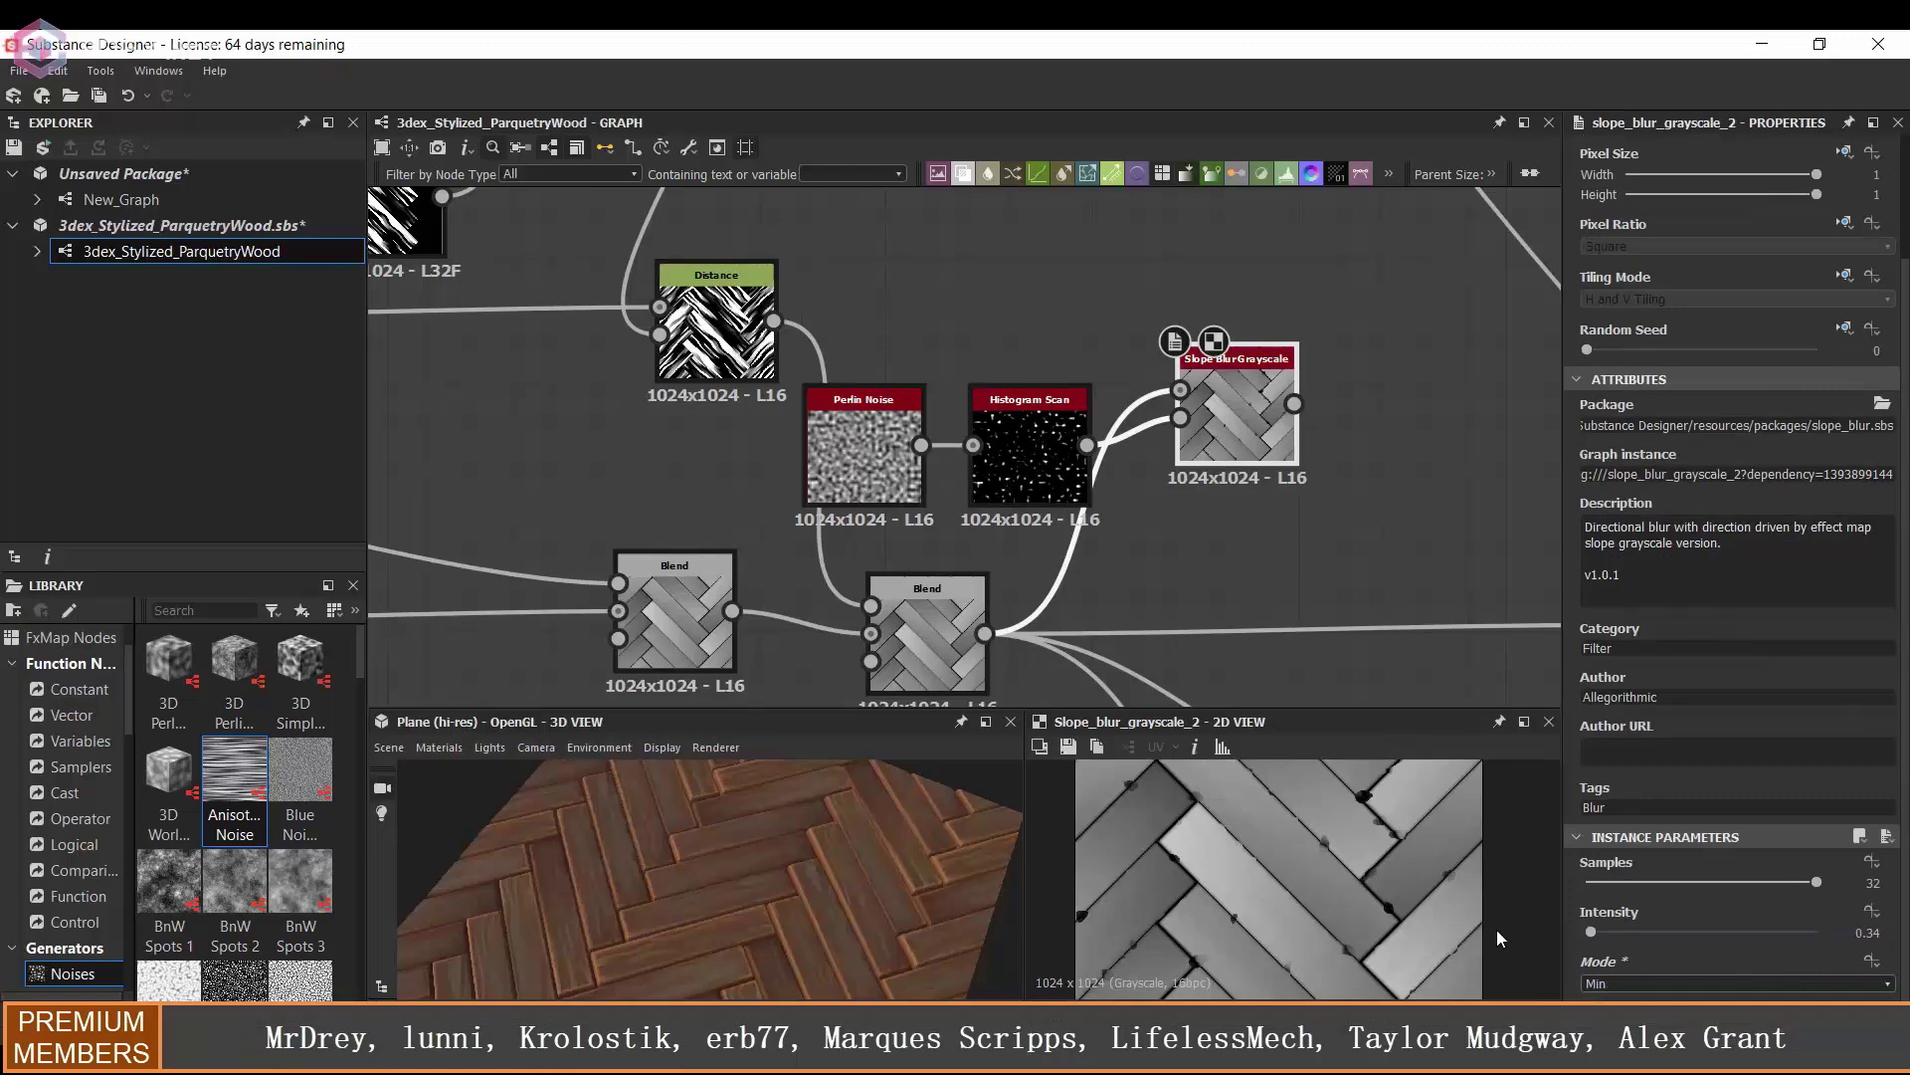
- Insert another Blend after the last plank Blend and connect the Slope Blur Grayscale to its foreground
scroll(945, 677, "down", 2)
middle_click_drag(943, 676, 934, 467)
double_click(934, 467)
left_click_drag(934, 468, 971, 567)
key("space")
type("bl")
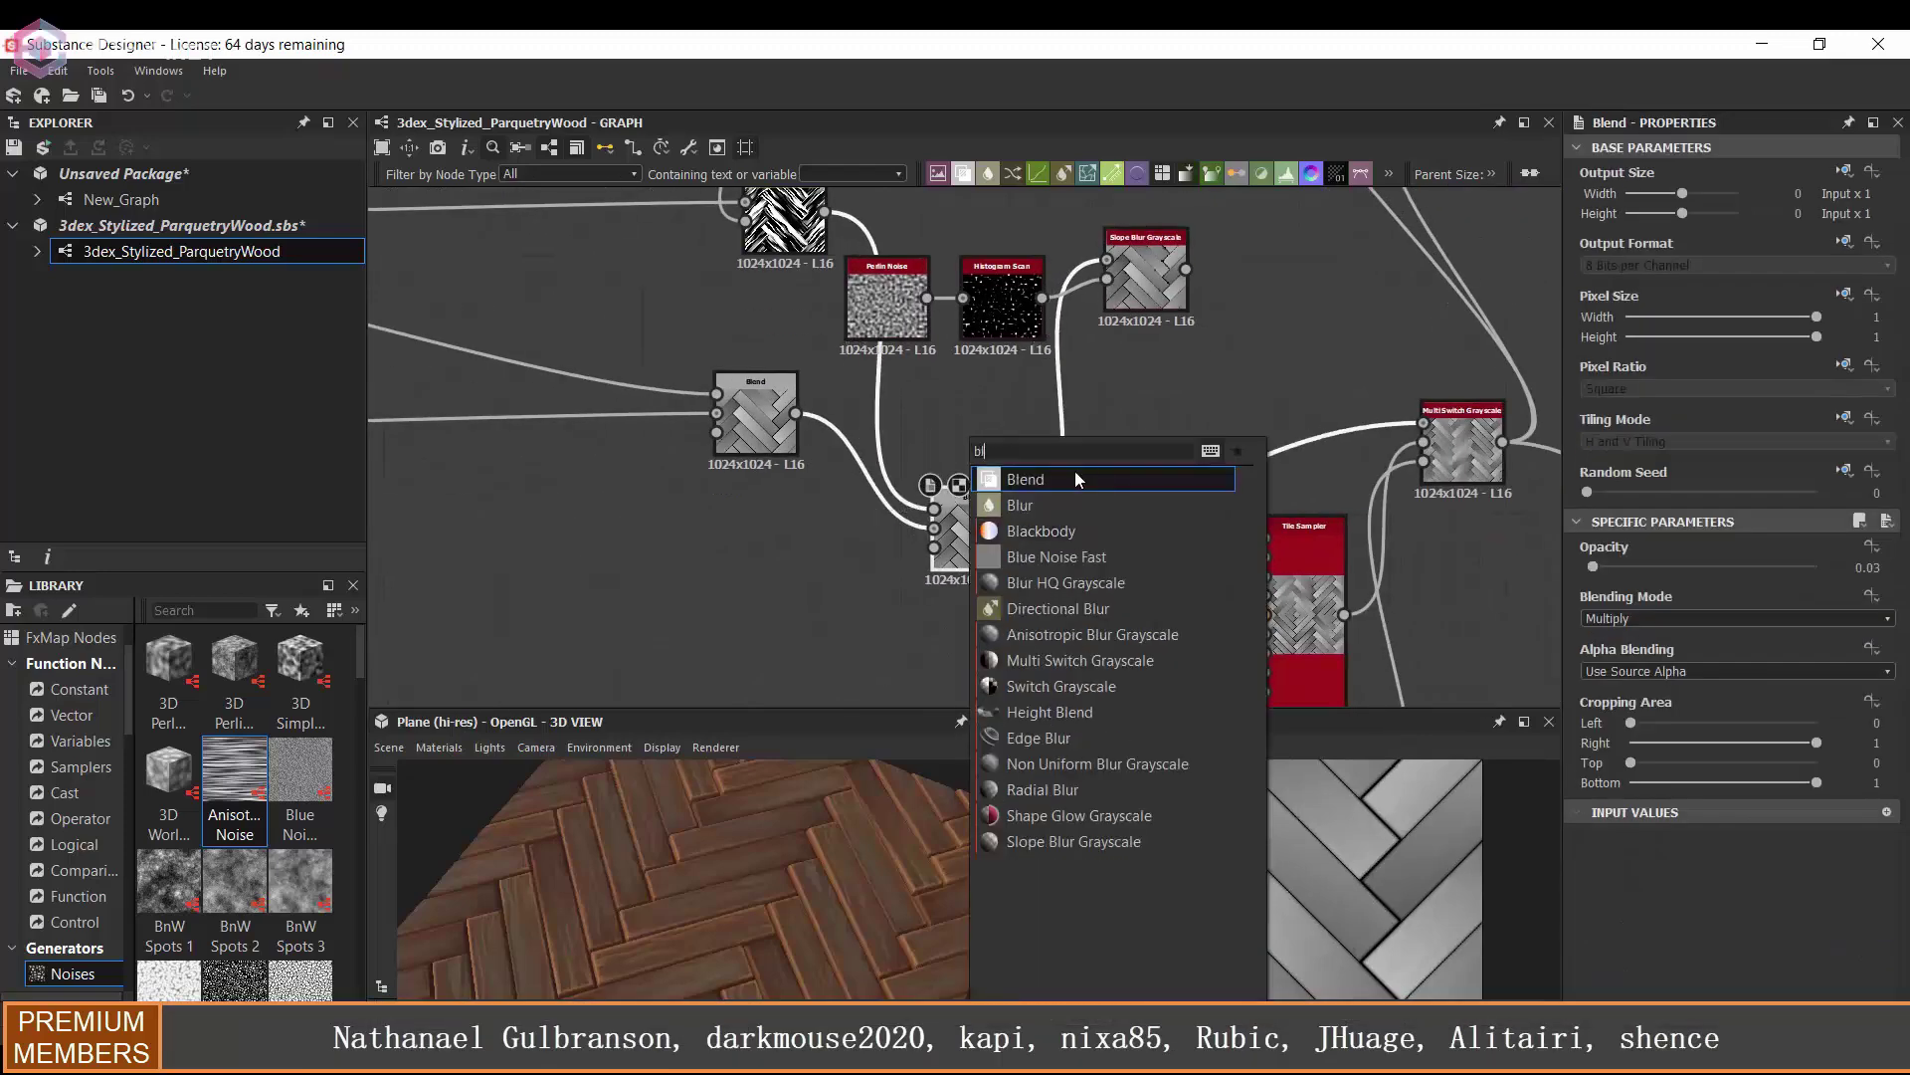
left_click(1074, 472)
middle_click_drag(1031, 490, 1024, 534)
left_click_drag(1007, 572, 1070, 552)
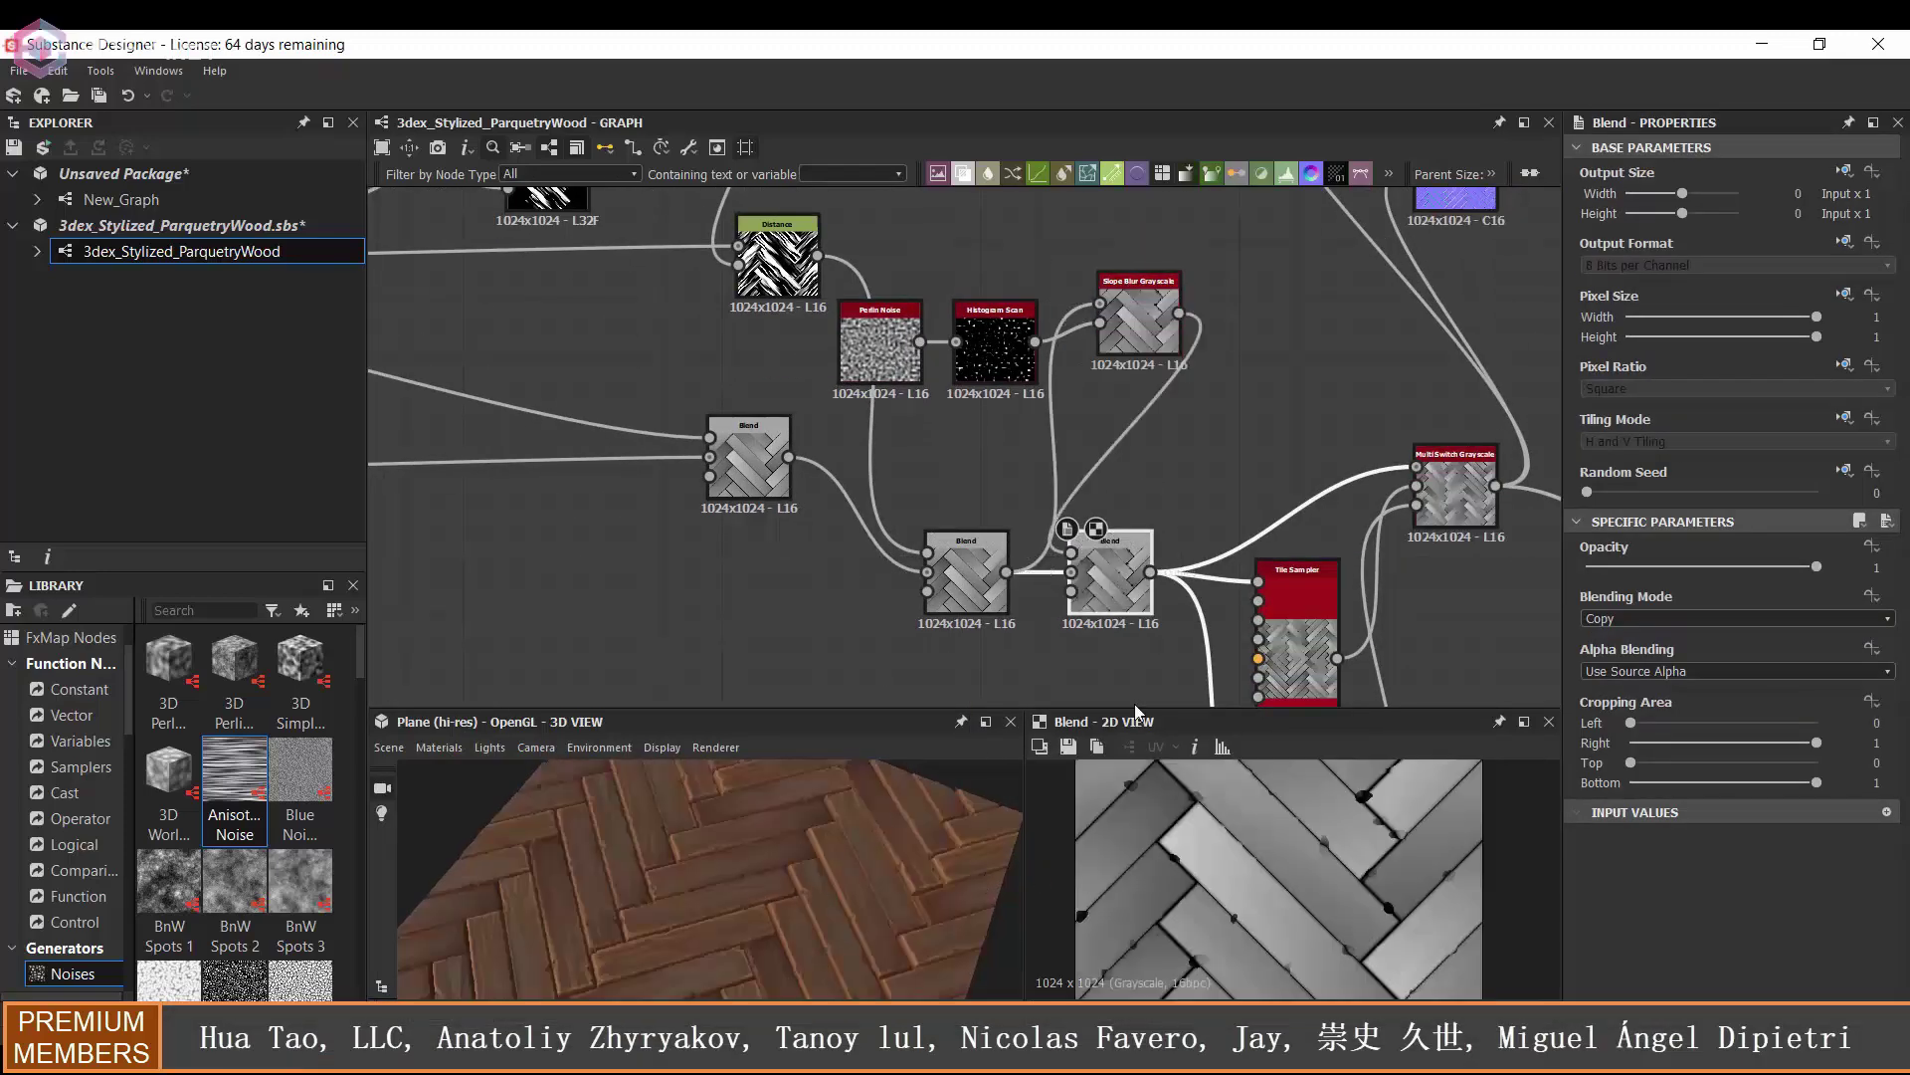
- Lower the new Blend's opacity to 0.14 and check the plank edges in the 3D view
left_click_drag(1817, 566, 1599, 566)
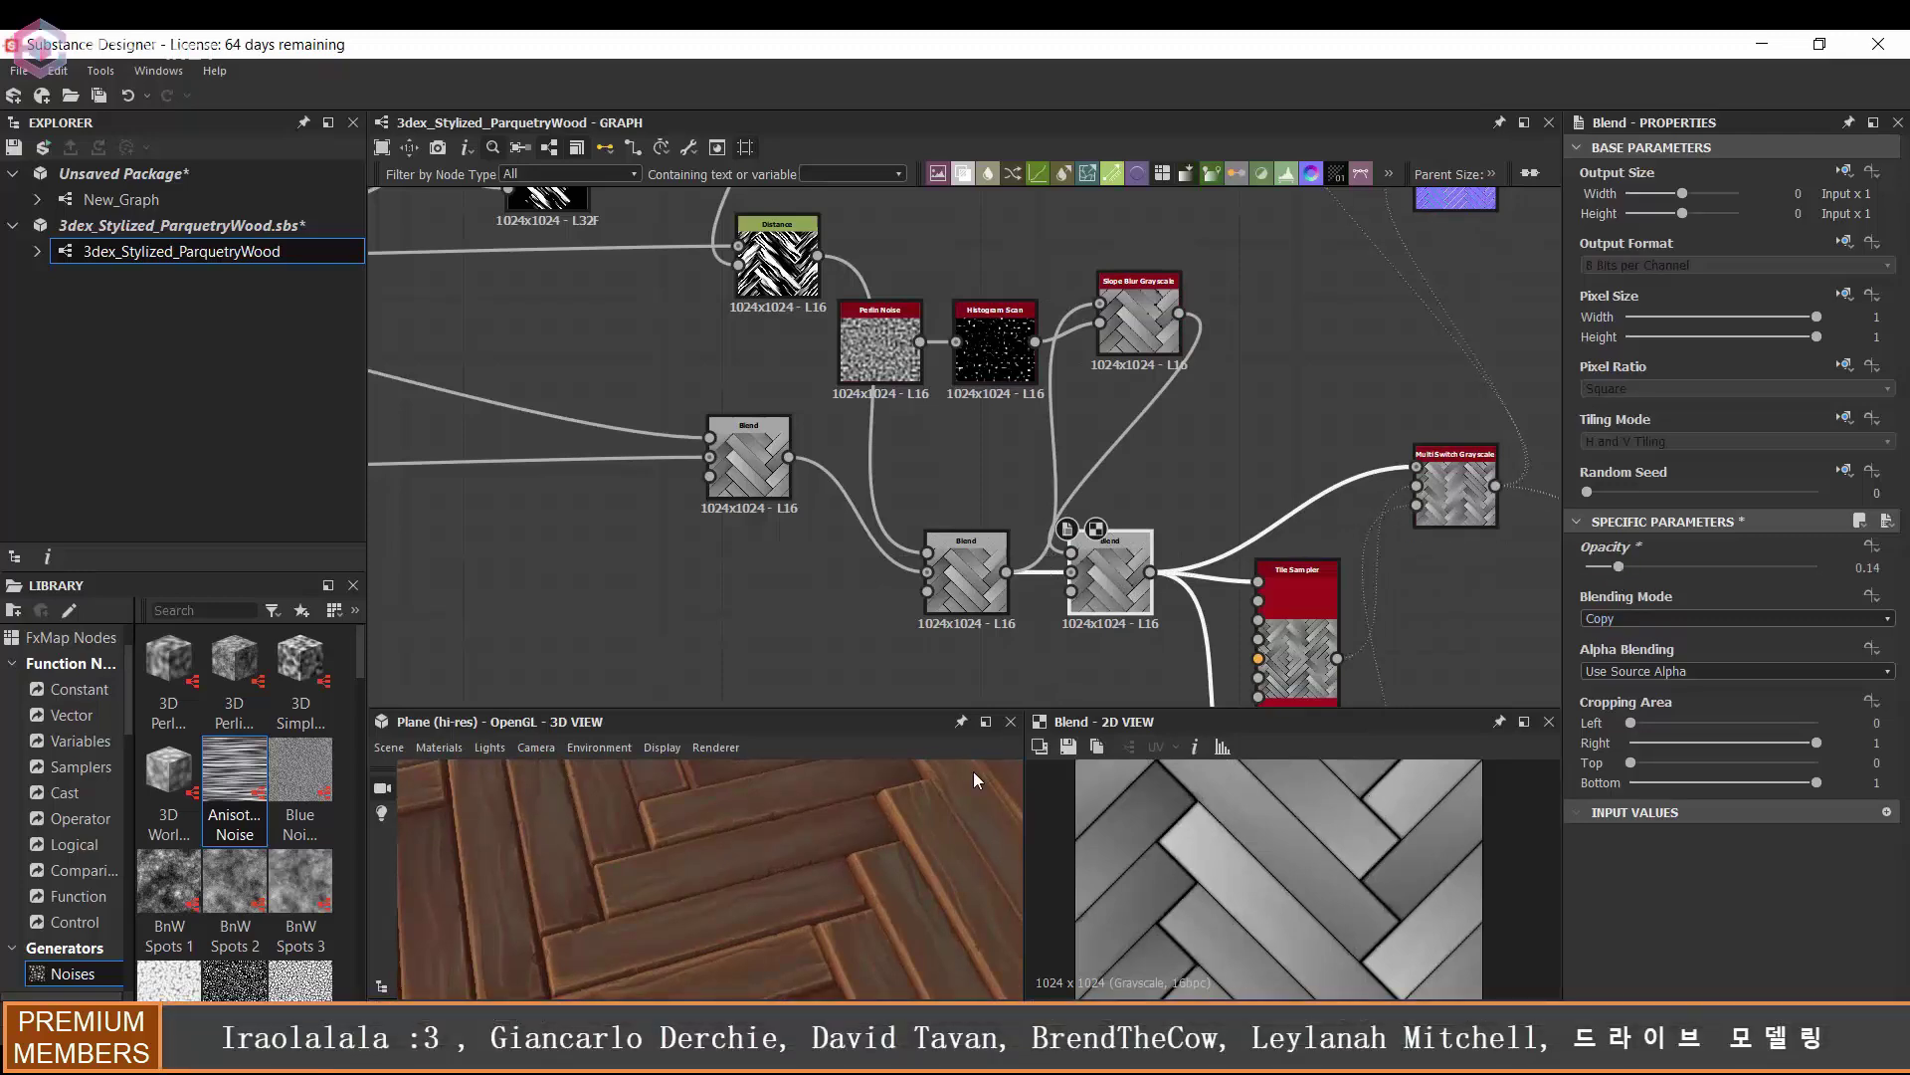
scroll(832, 841, "down", 4)
left_click_drag(832, 841, 708, 920)
scroll(786, 851, "up", 2)
scroll(786, 787, "down", 2)
scroll(1313, 434, "down", 1)
- Inspect the Multi Switch Grayscale, then try a higher opacity on the slope blur Blend and settle on 0.09
middle_click_drag(1314, 434, 1139, 354)
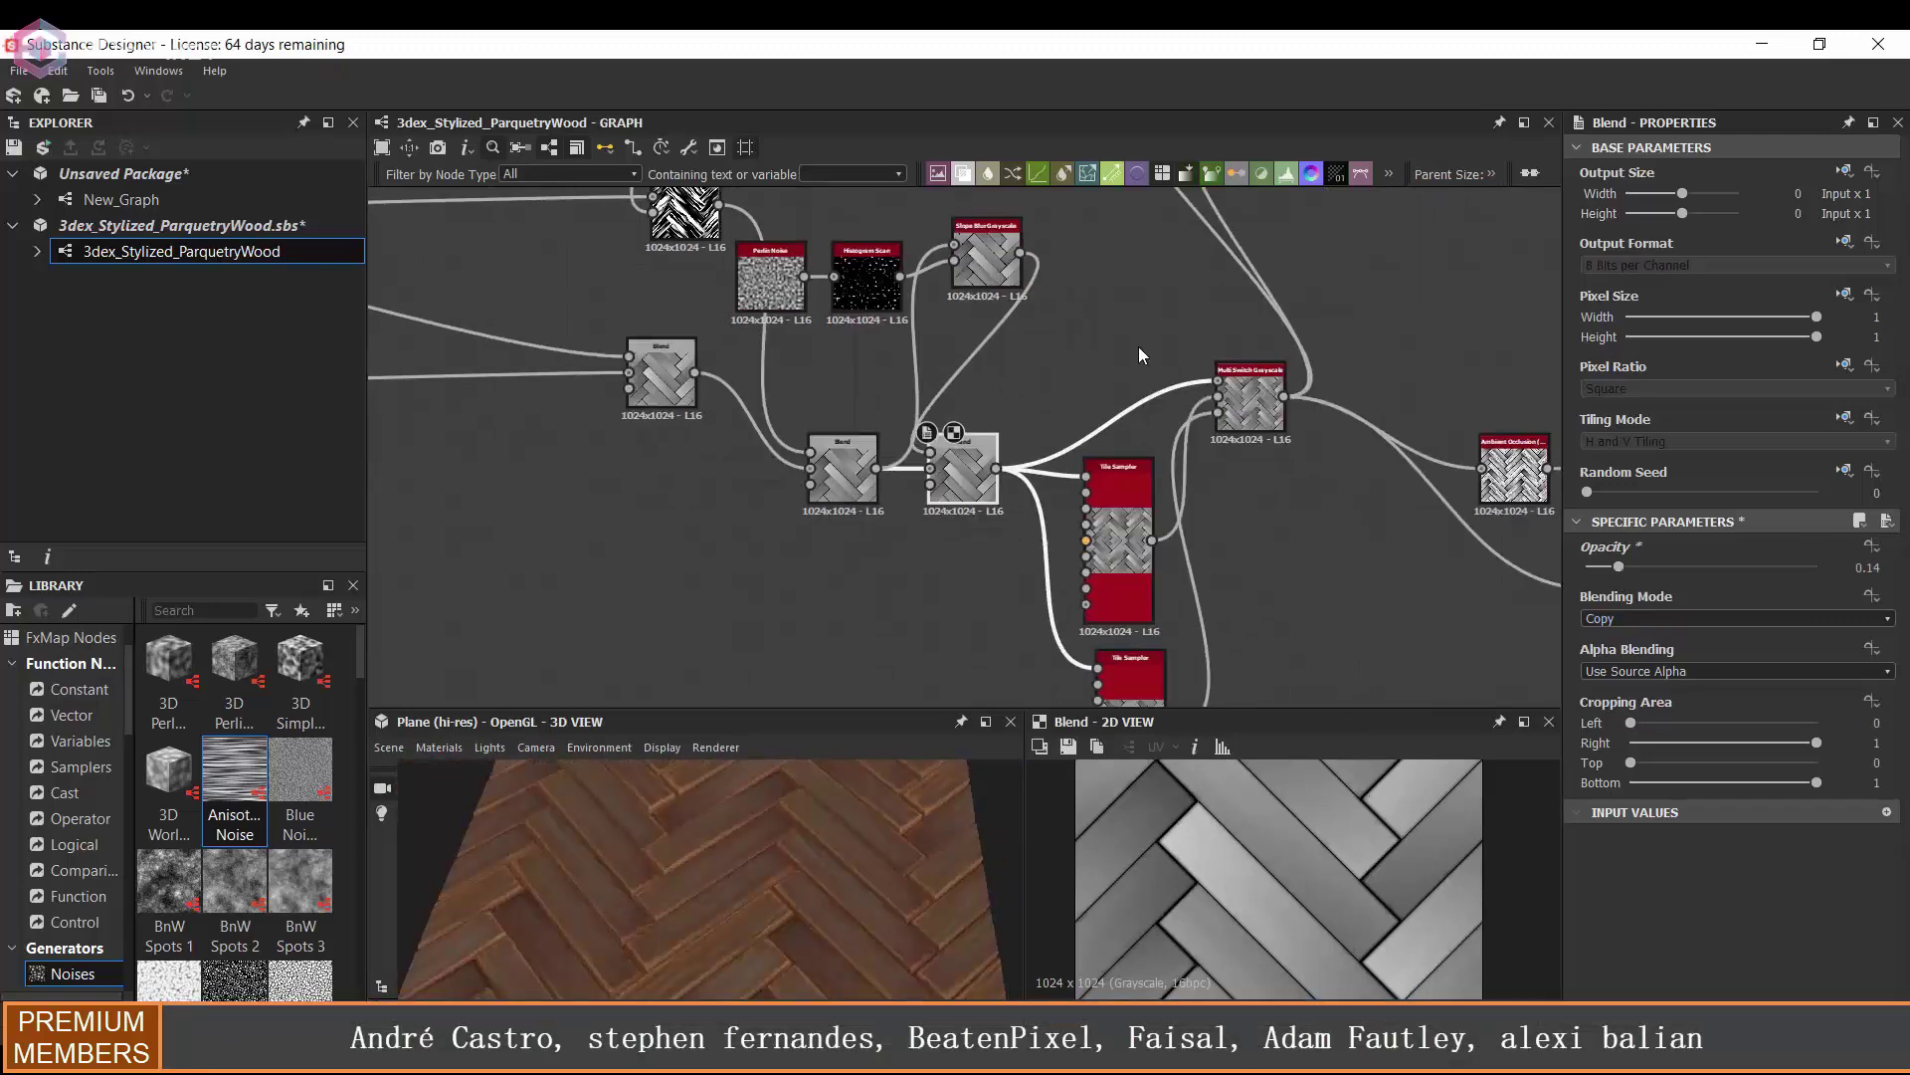
left_click(1252, 408)
scroll(1724, 837, "down", 3)
mouse_move(771, 853)
left_mouse_down()
mouse_move(897, 860)
mouse_move(780, 843)
left_mouse_up()
left_click(991, 435)
scroll(991, 435, "up", 2)
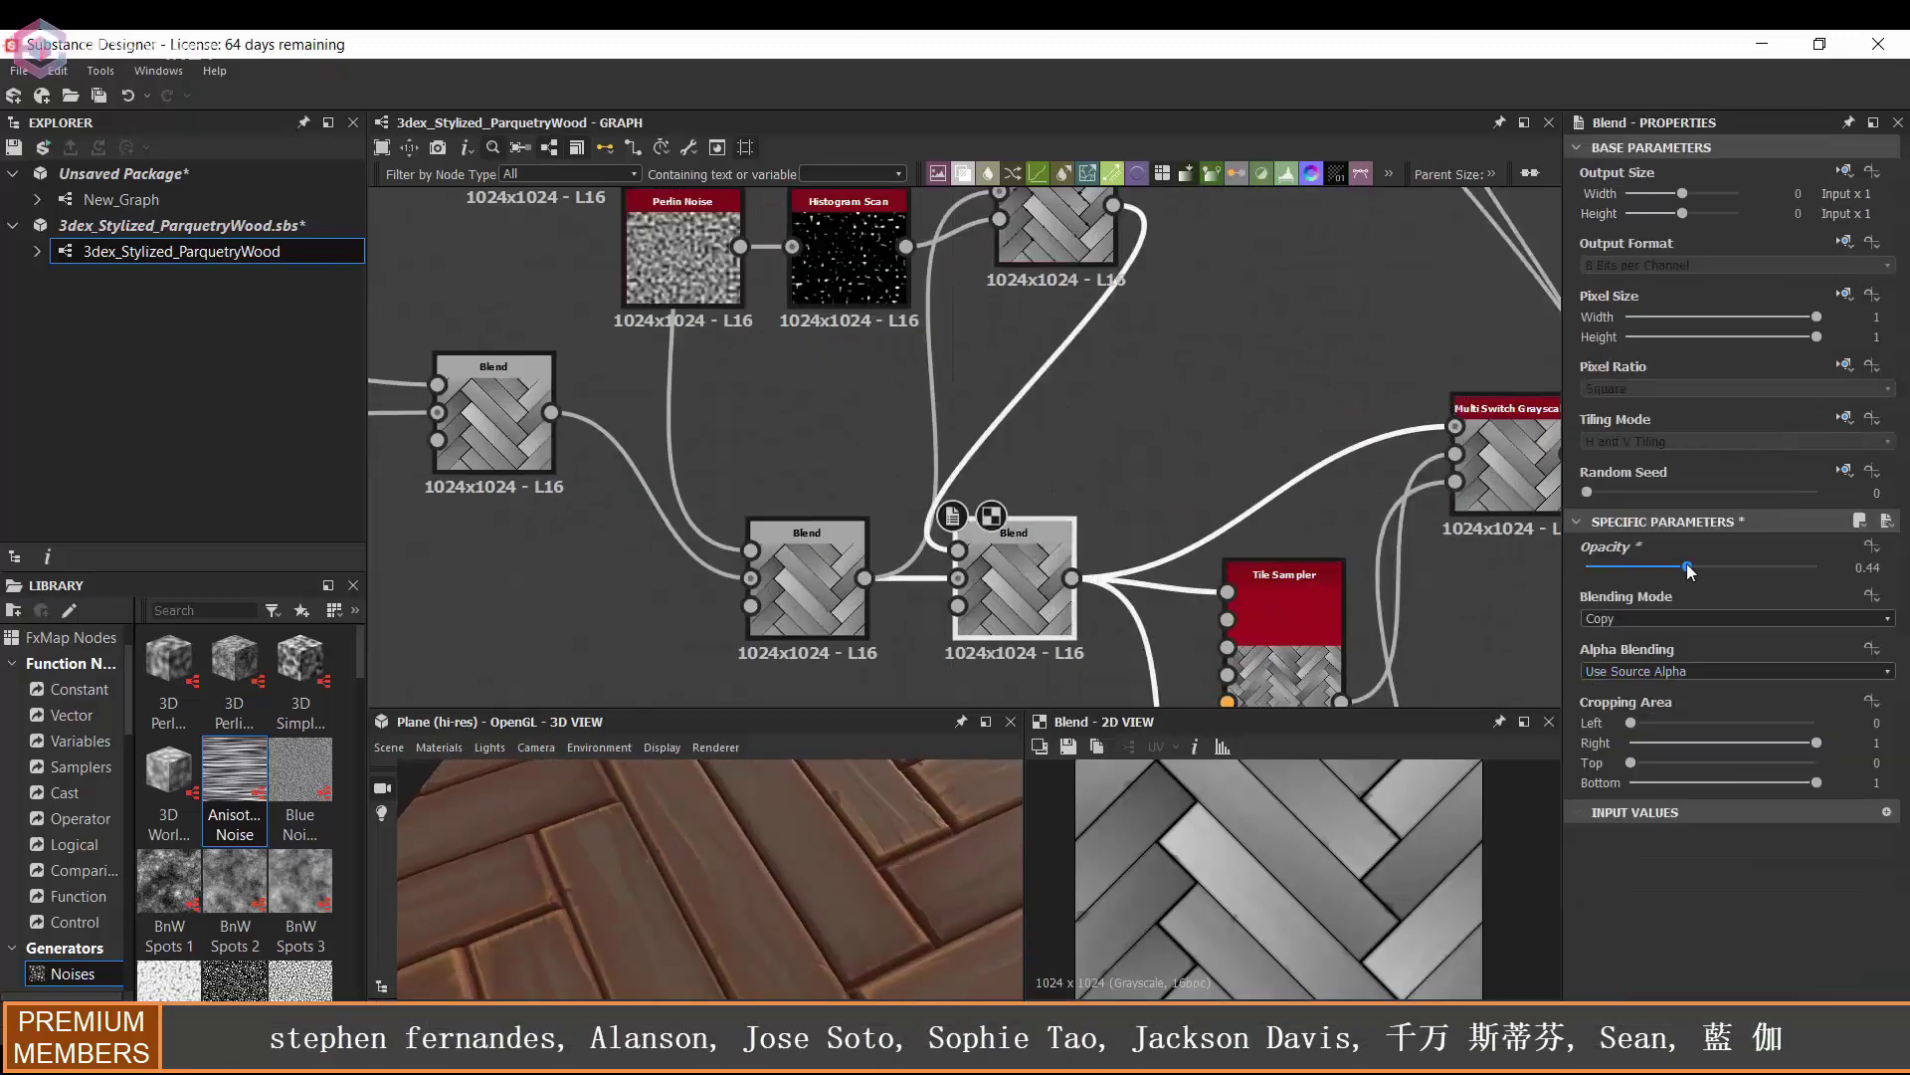
left_click_drag(1688, 569, 1619, 570)
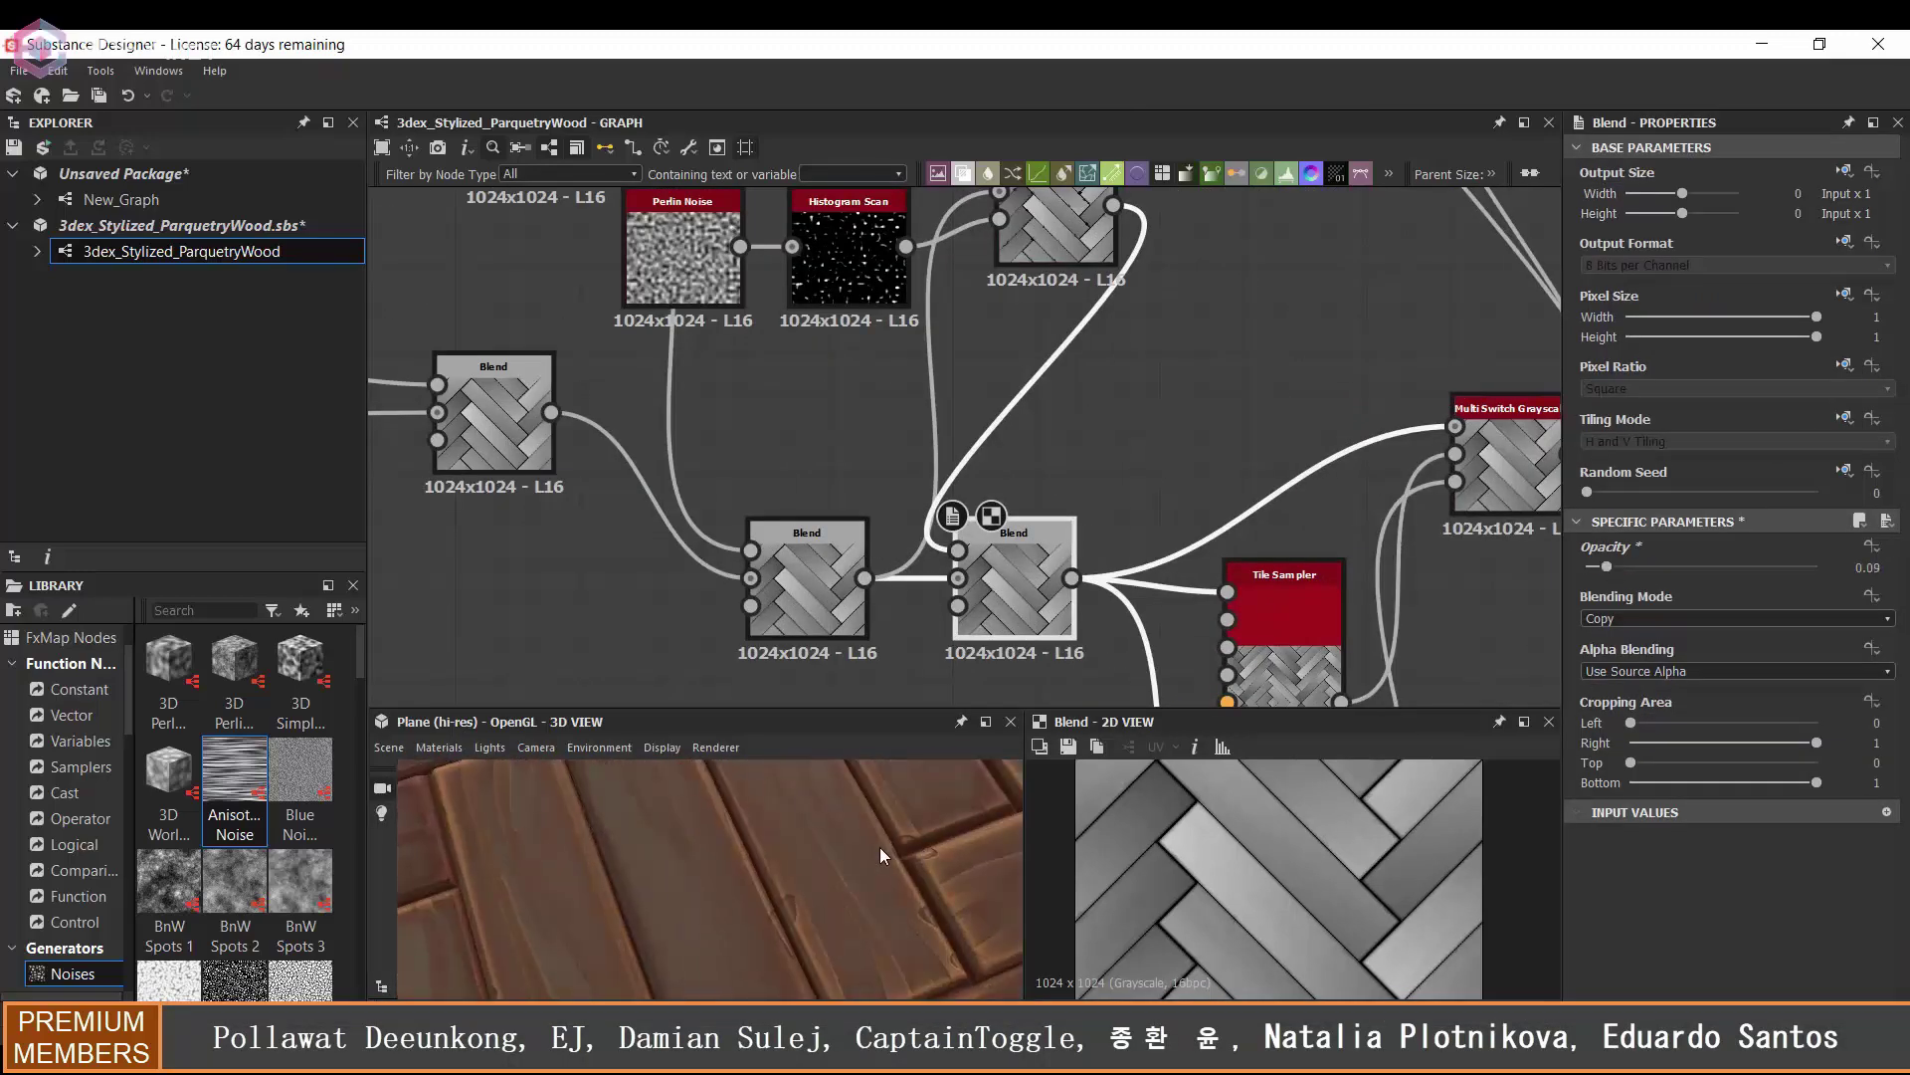
left_click_drag(880, 846, 875, 786)
- Nudge the Multi Switch Grayscale node closer to the Tile Samplers and preview the end of the base color chain
scroll(1014, 577, "down", 6)
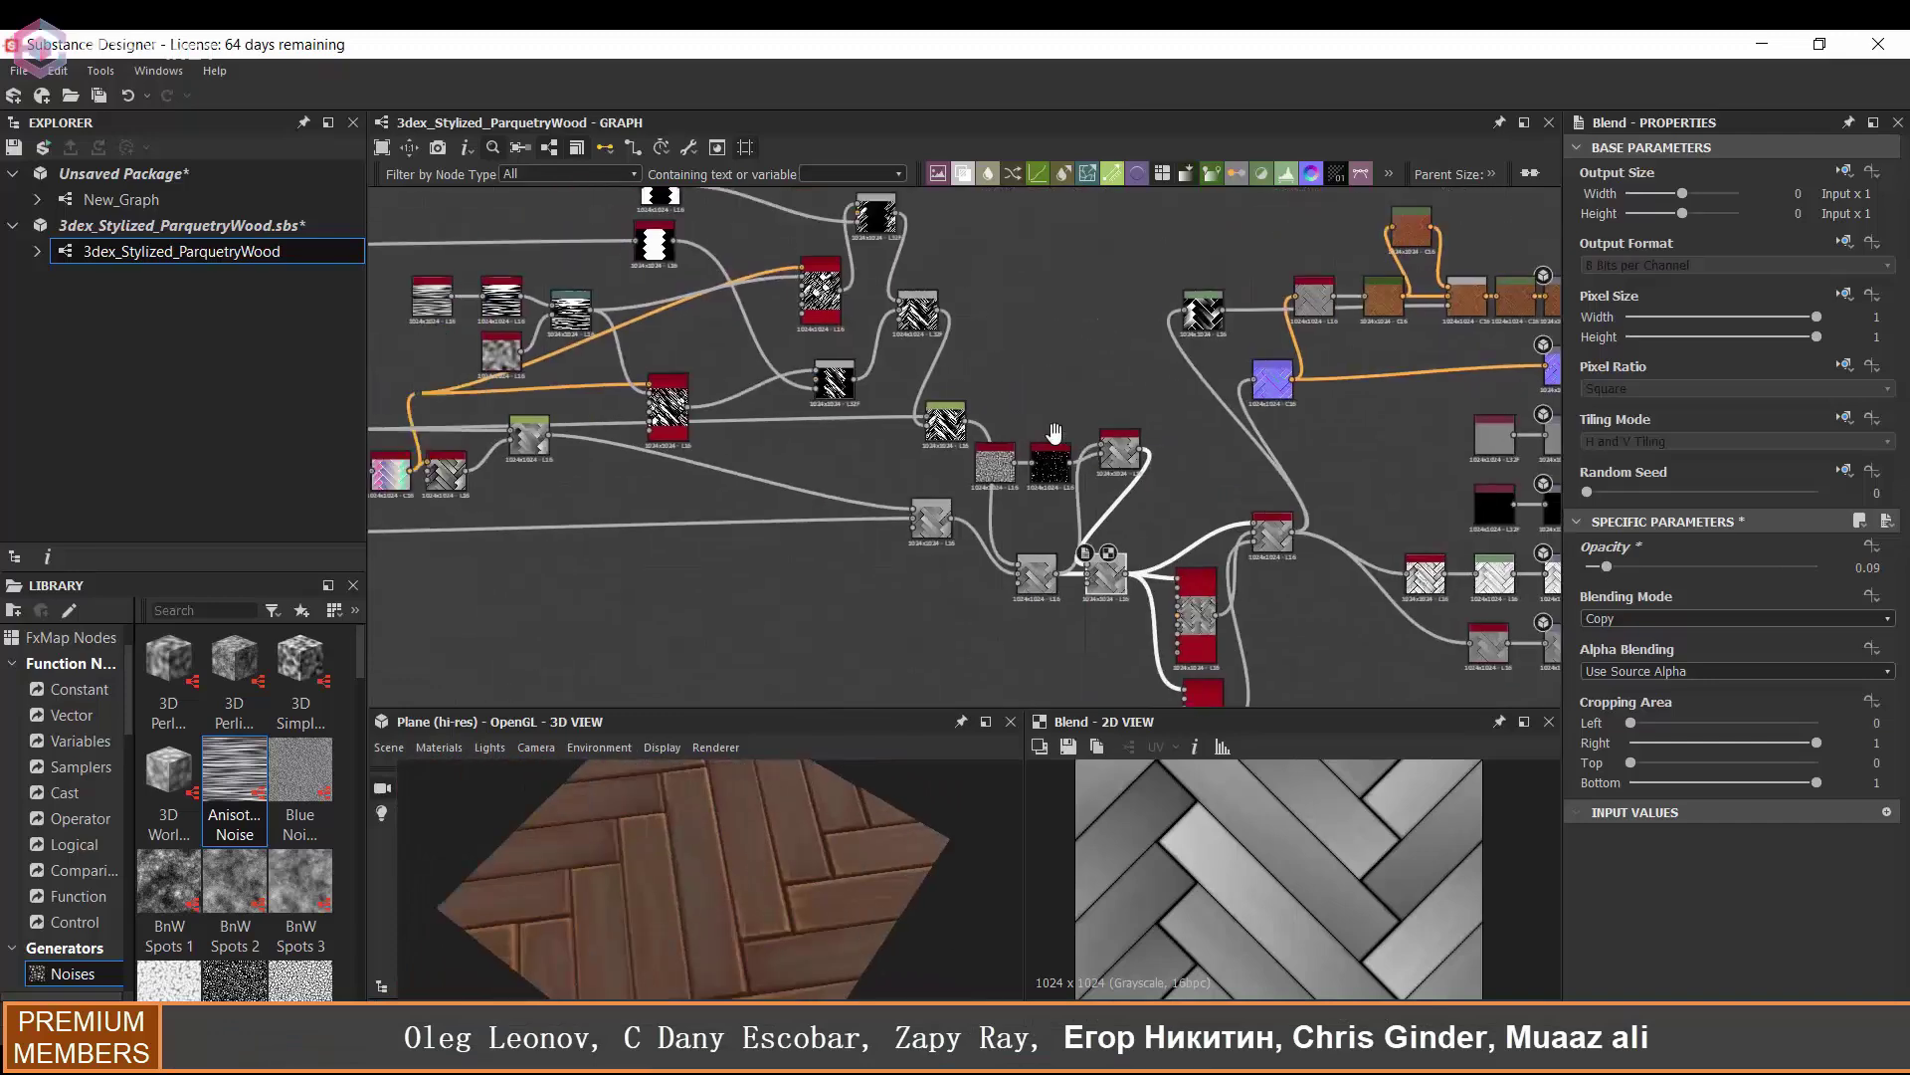
scroll(1035, 538, "up", 4)
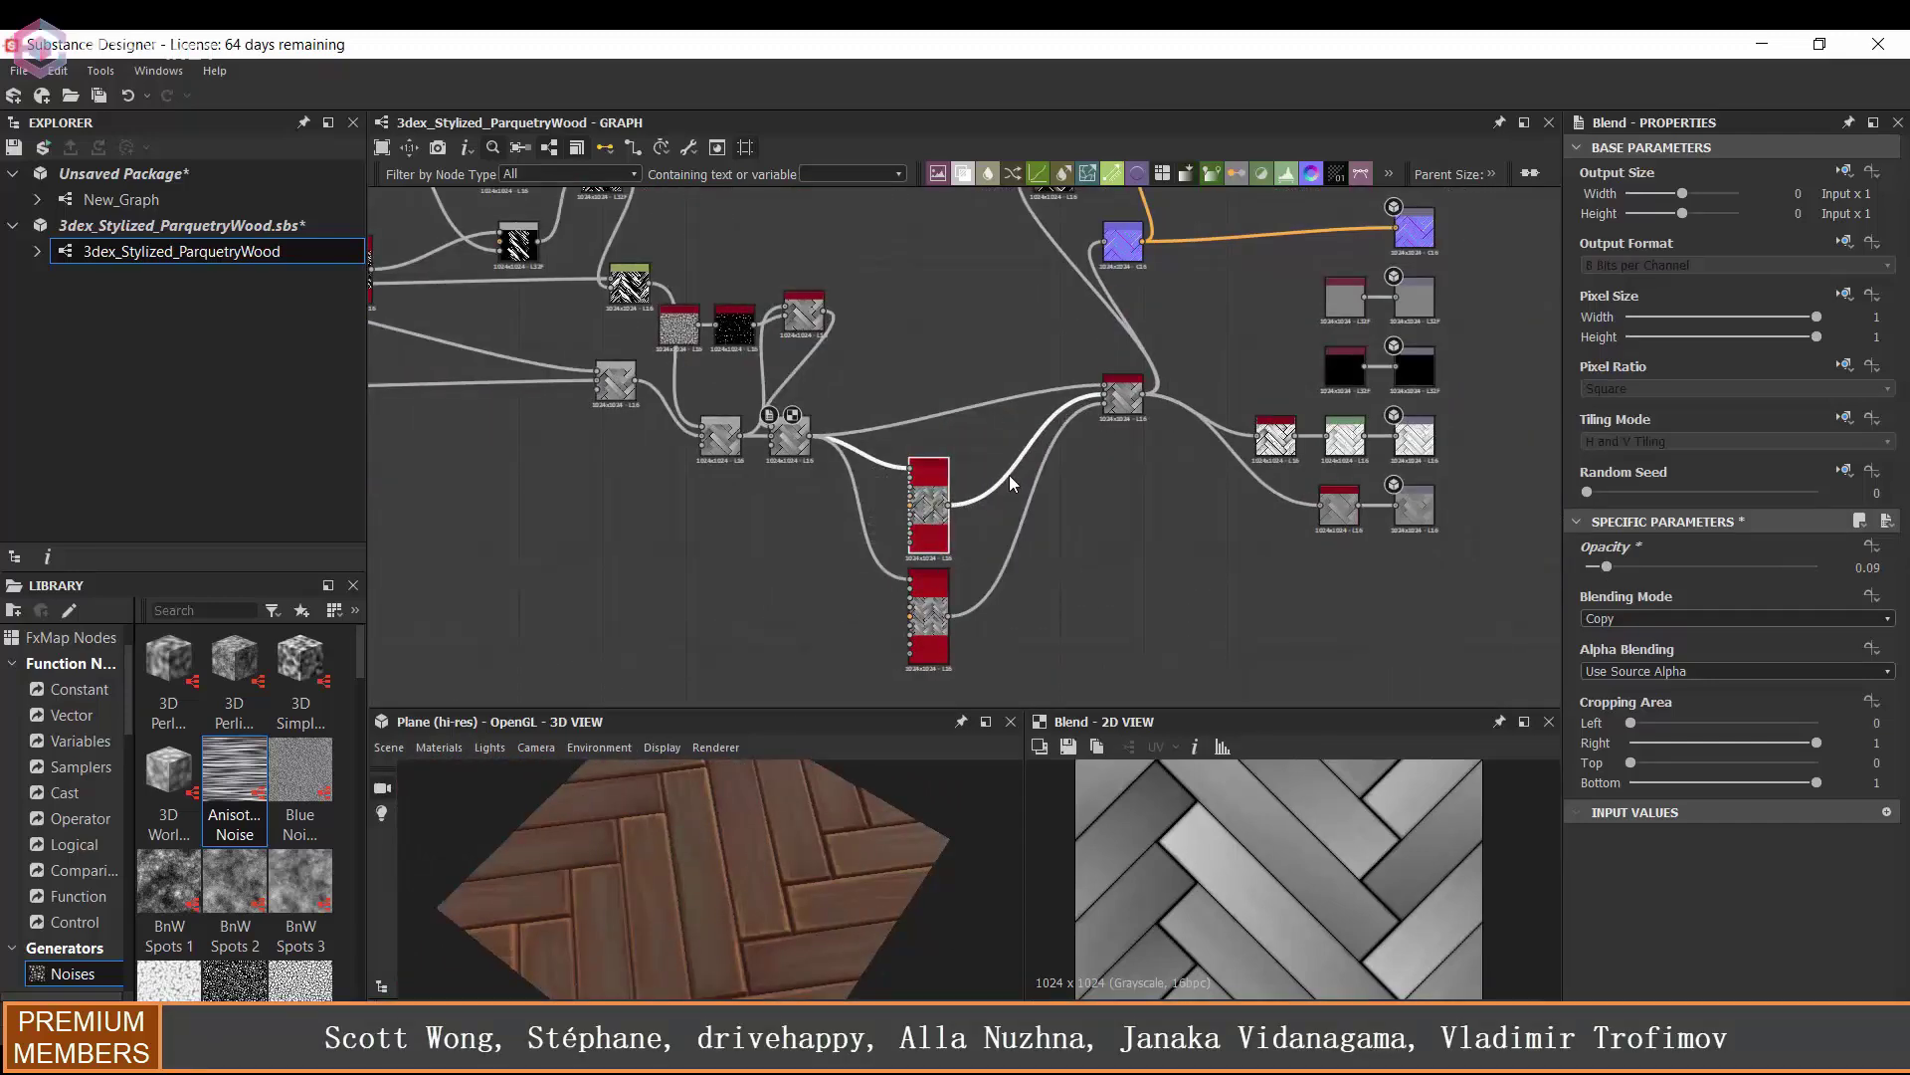
left_click_drag(1122, 395, 1067, 416)
middle_click_drag(1237, 303, 1122, 484)
double_click(1306, 335)
middle_click_drag(1169, 697, 1172, 632)
scroll(1167, 637, "up", 2)
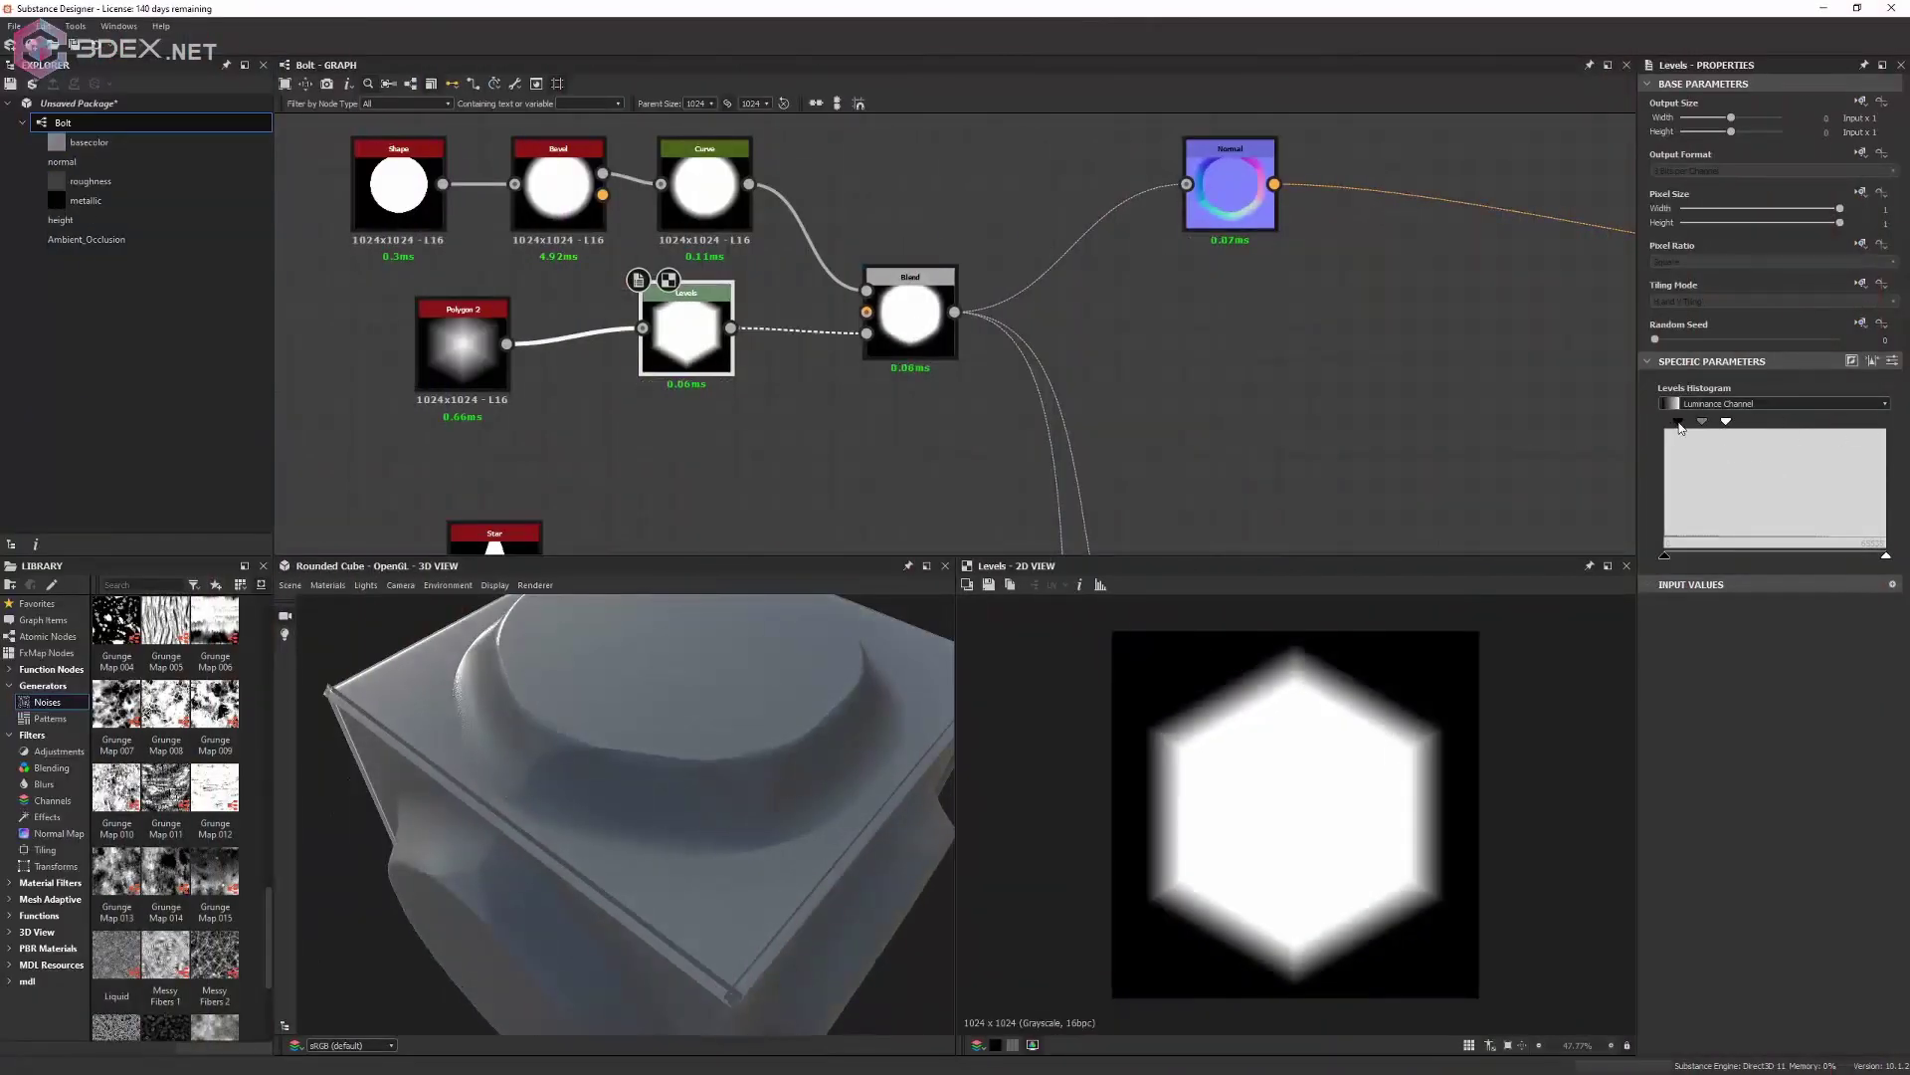
- In the Bolt graph, narrow the input range of the Levels after Polygon 2 to sharpen the hexagon's edges
left_click_drag(1680, 426, 1686, 425)
left_click_drag(617, 746, 741, 759)
left_click_drag(1706, 424, 1709, 426)
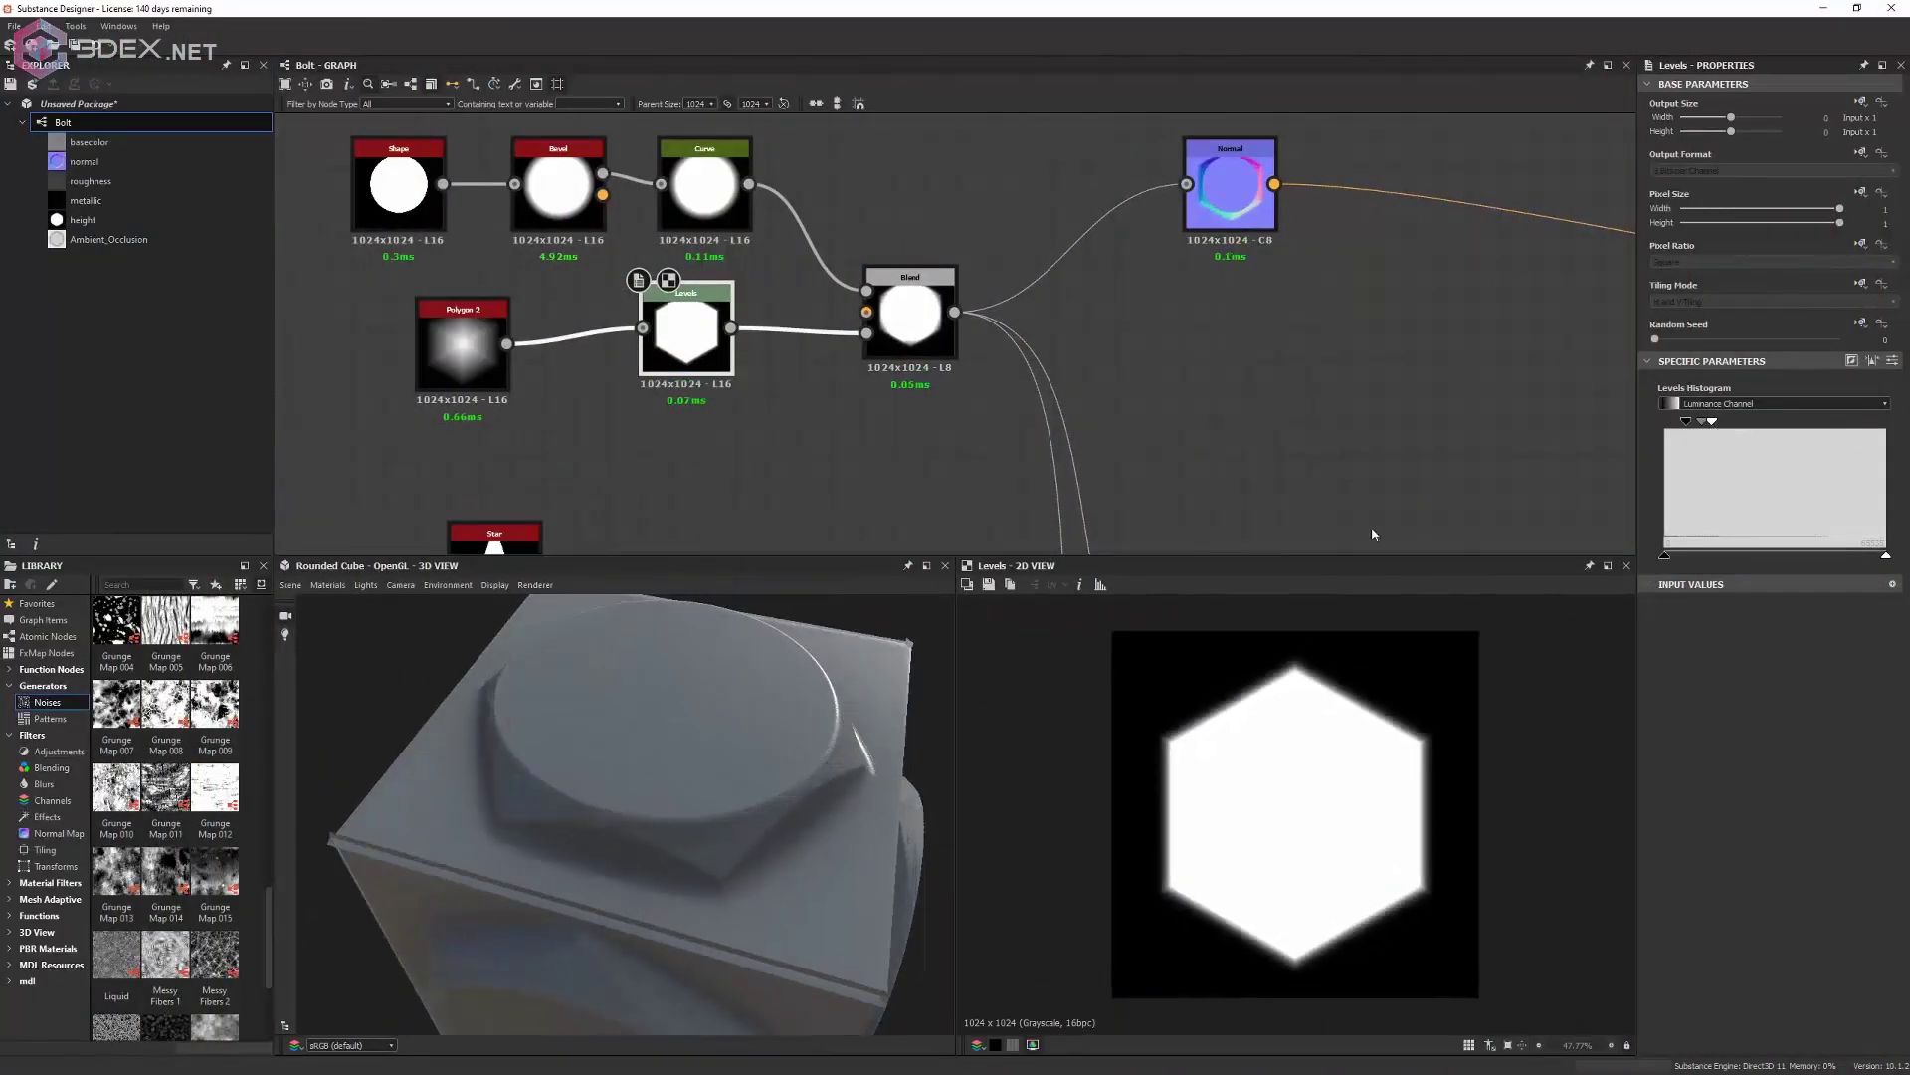
left_click_drag(696, 796, 646, 826)
scroll(646, 796, "up", 3)
left_click_drag(1701, 422, 1705, 423)
left_click_drag(657, 737, 771, 716)
scroll(1206, 188, "down", 3)
middle_click_drag(1206, 188, 957, 320)
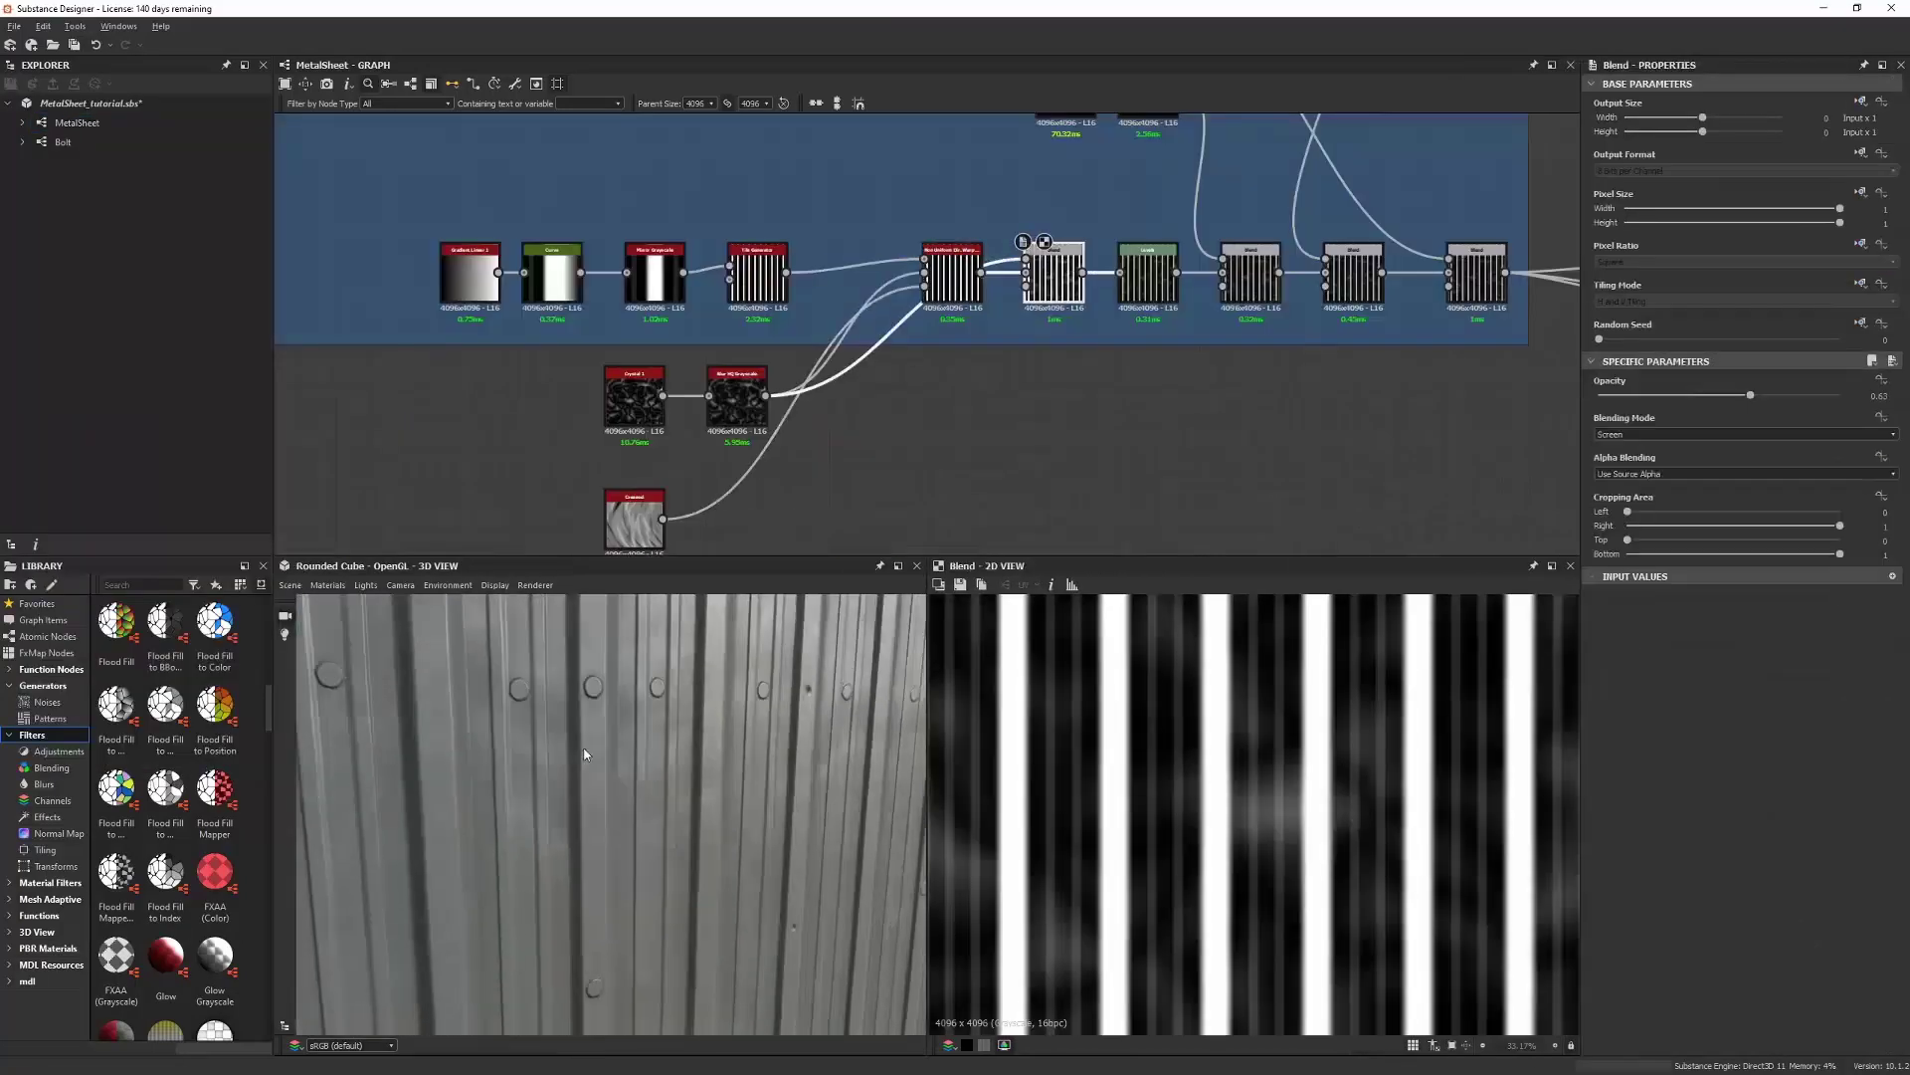
- Edit the 3D view's material in the MetalSheet graph and raise one of its parameters slightly
left_click_drag(432, 761, 621, 787)
scroll(621, 787, "down", 5)
left_click(327, 585)
mouse_move(349, 603)
left_click(424, 605)
mouse_move(1637, 516)
left_mouse_down()
mouse_move(1727, 525)
mouse_move(1664, 516)
left_mouse_up()
left_click_drag(717, 687, 860, 801)
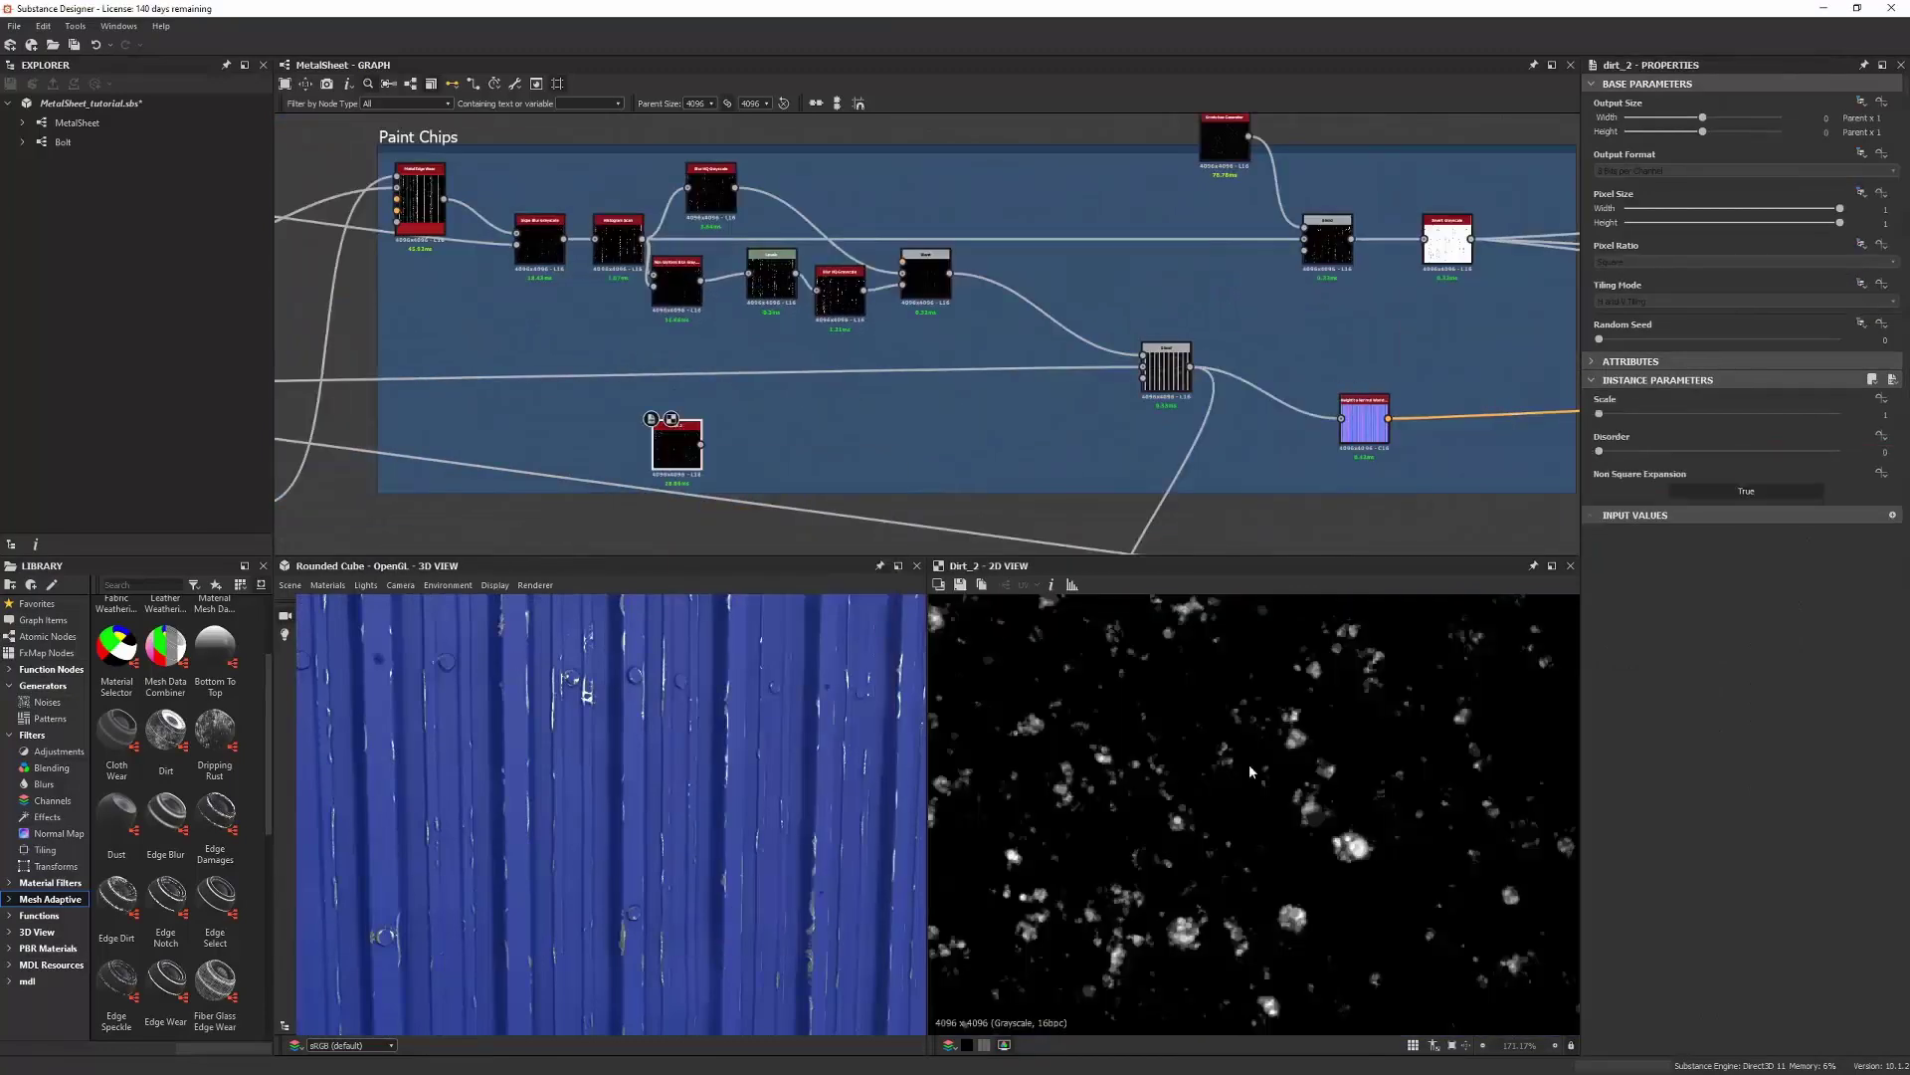
- Search for a scan node to add near the Dirt 2 node in the Paint Chips frame
key("space")
type("scan")
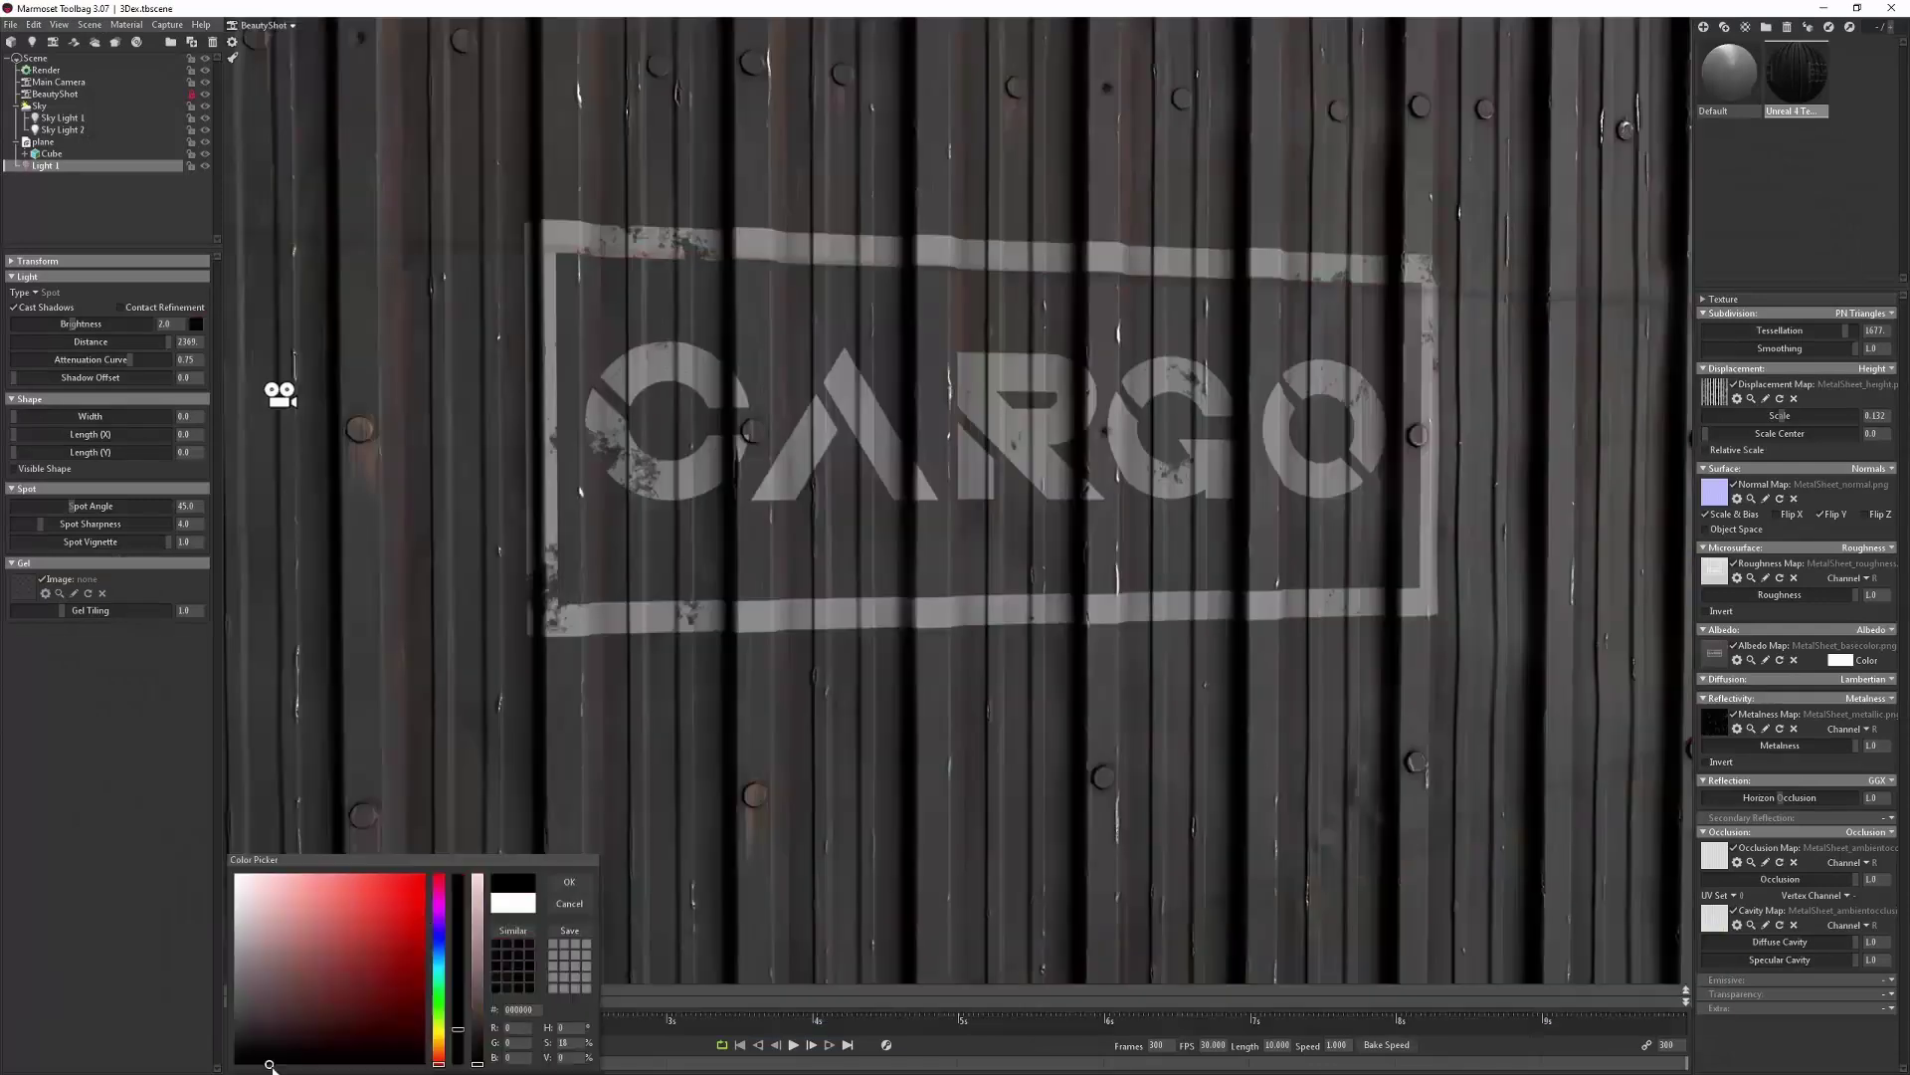
- Switch to Marmoset Toolbag and raise the brightness of the spot light Light 1 to about 5.79
left_click_drag(75, 334, 84, 337)
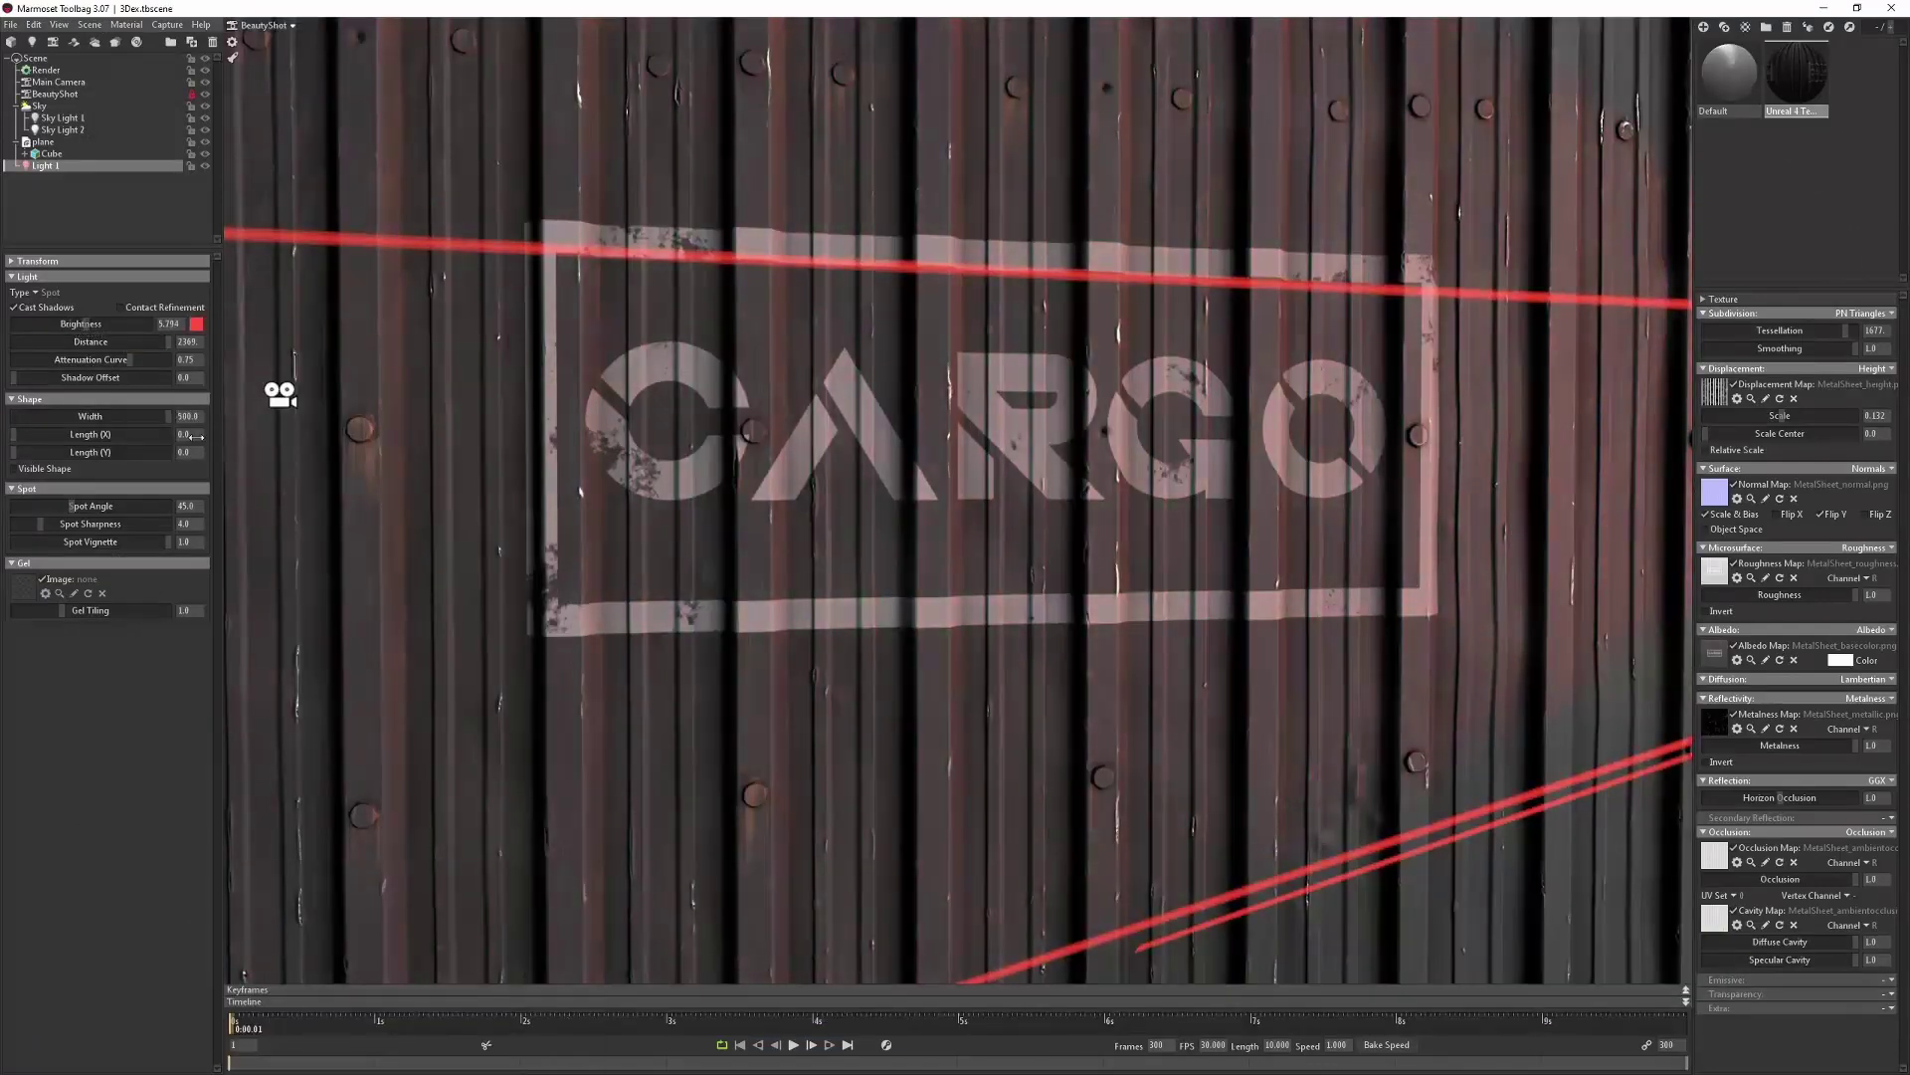